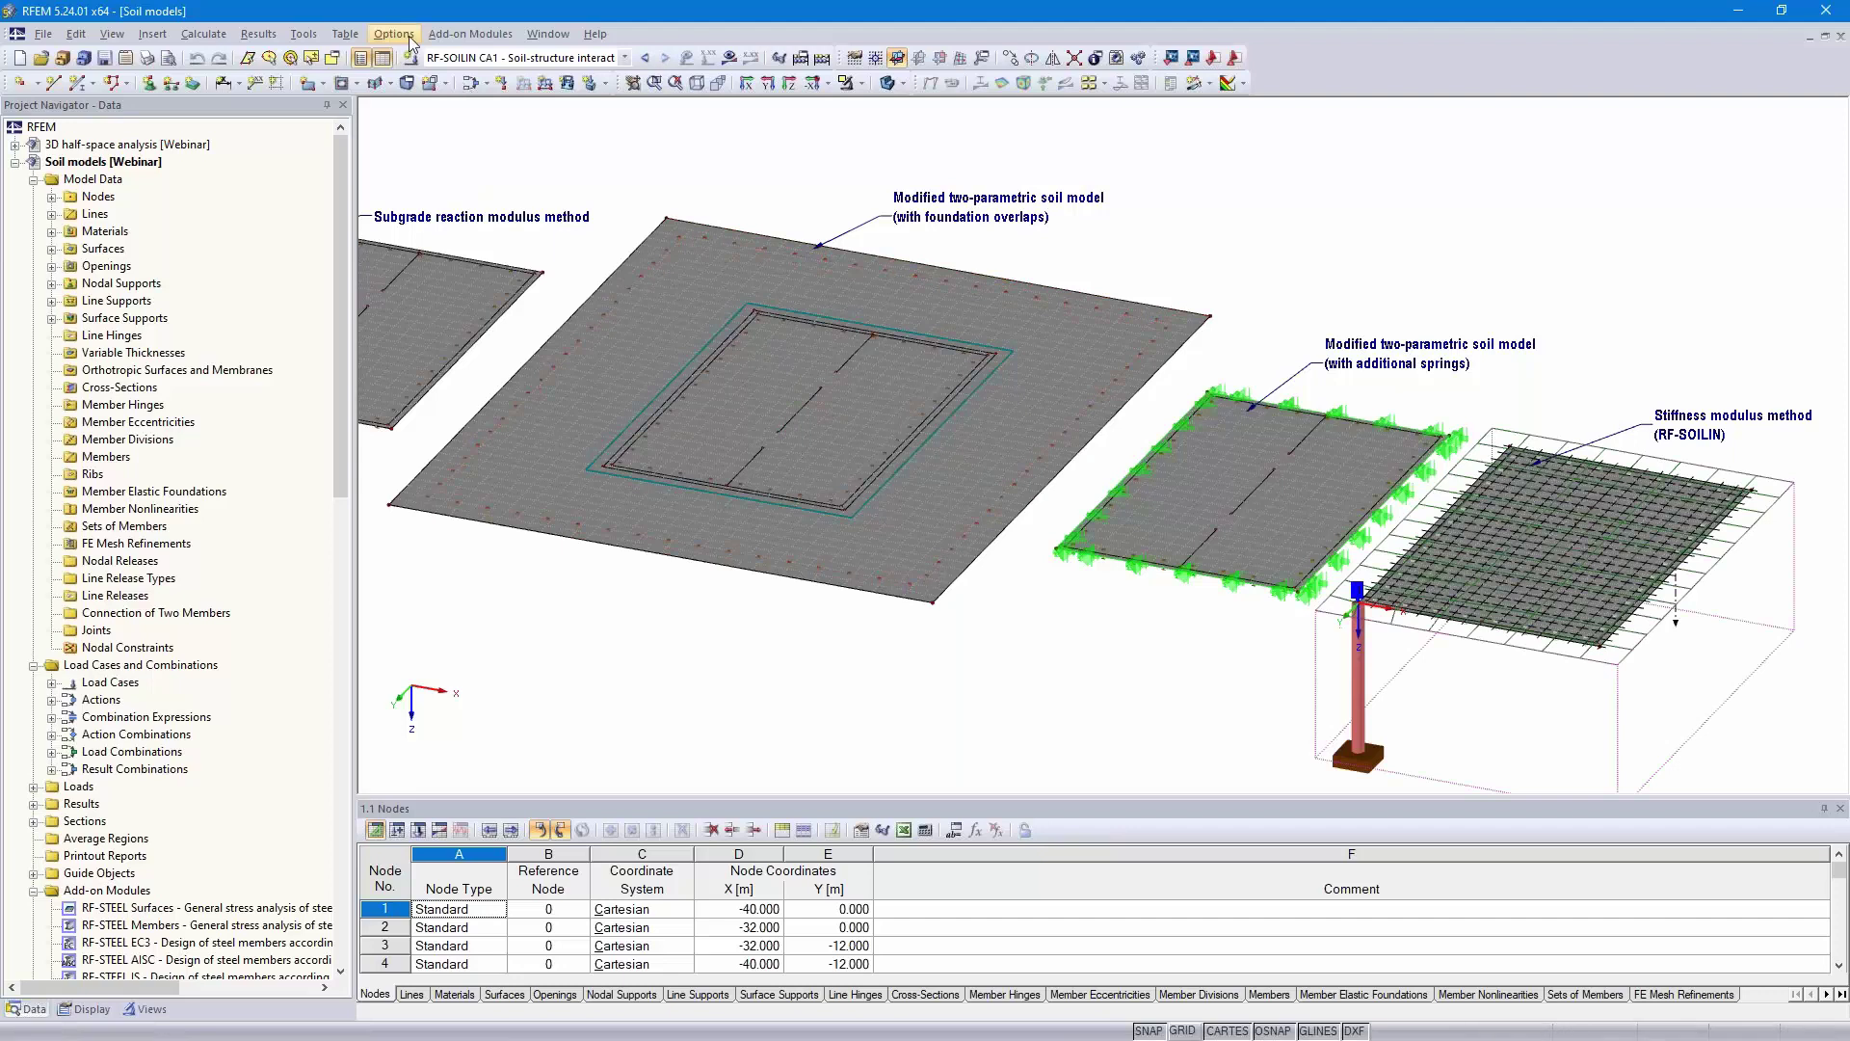
- Open the RF-SOILIN soil-structure interaction case and review its general data, including the available standards
left_click(480, 56)
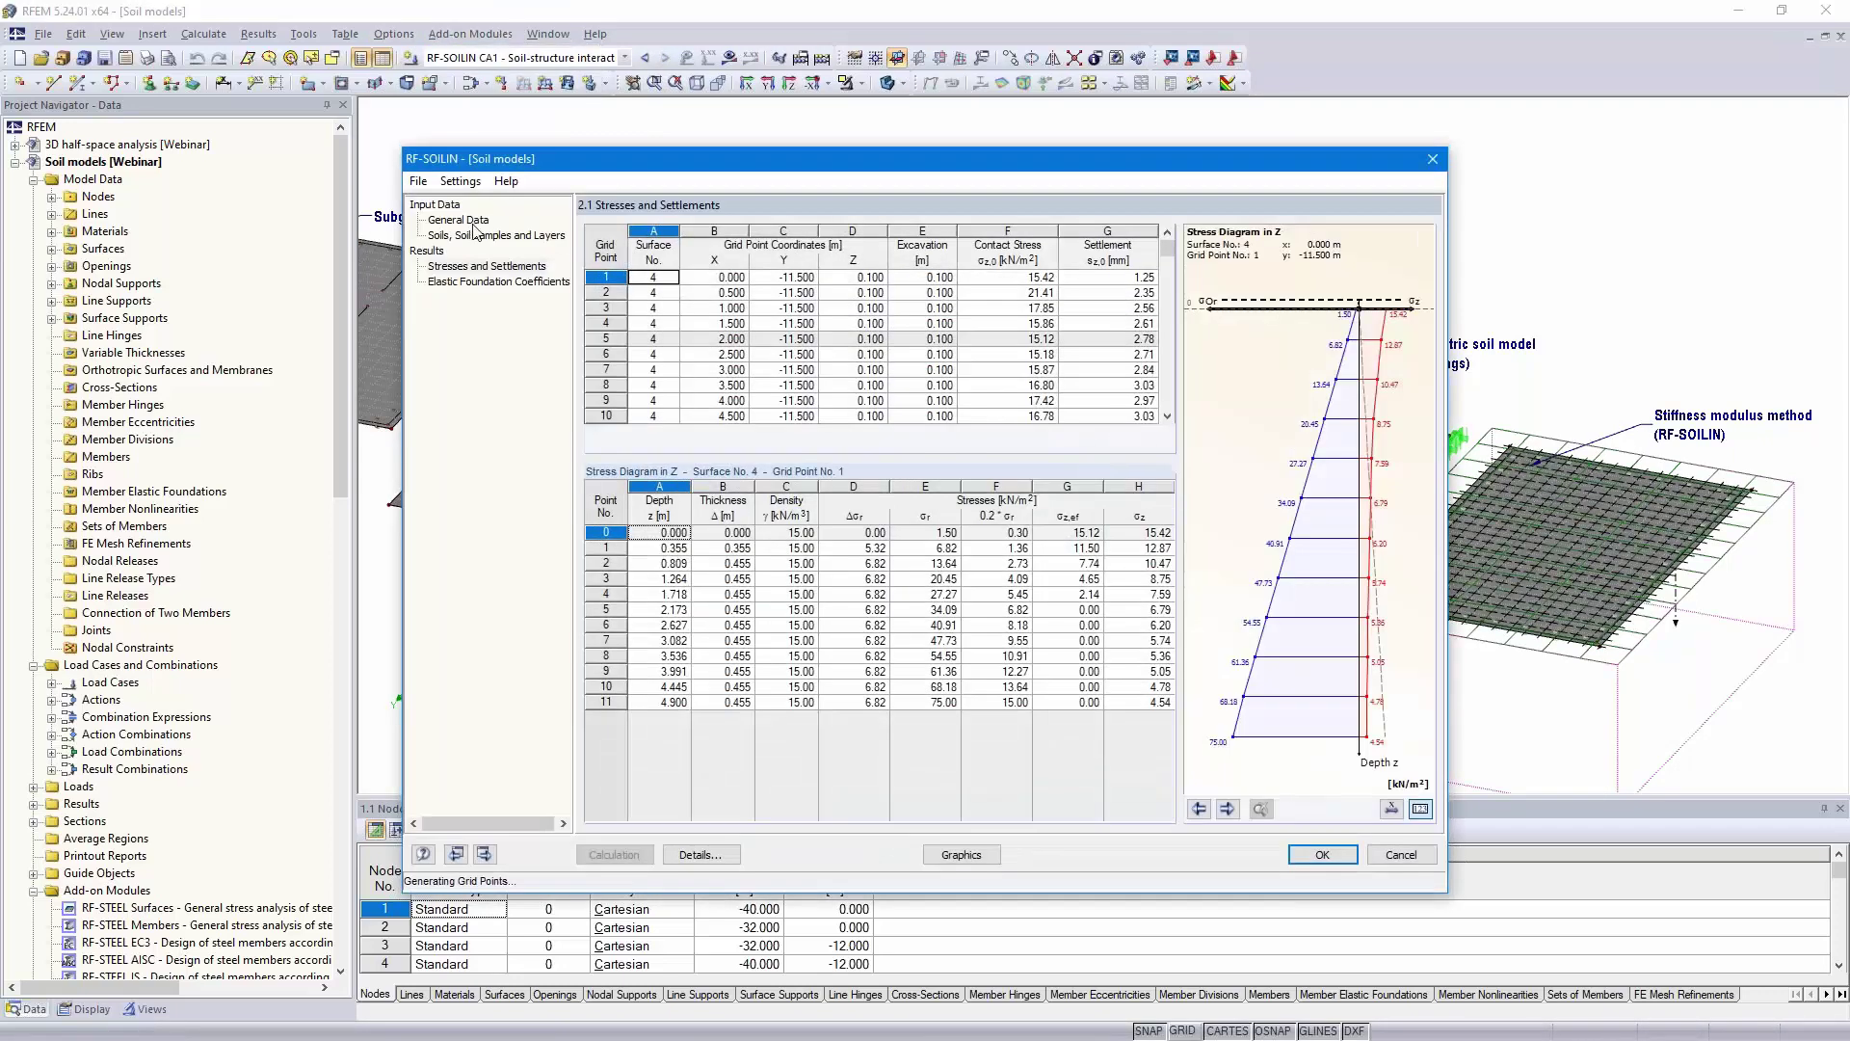
left_click(461, 220)
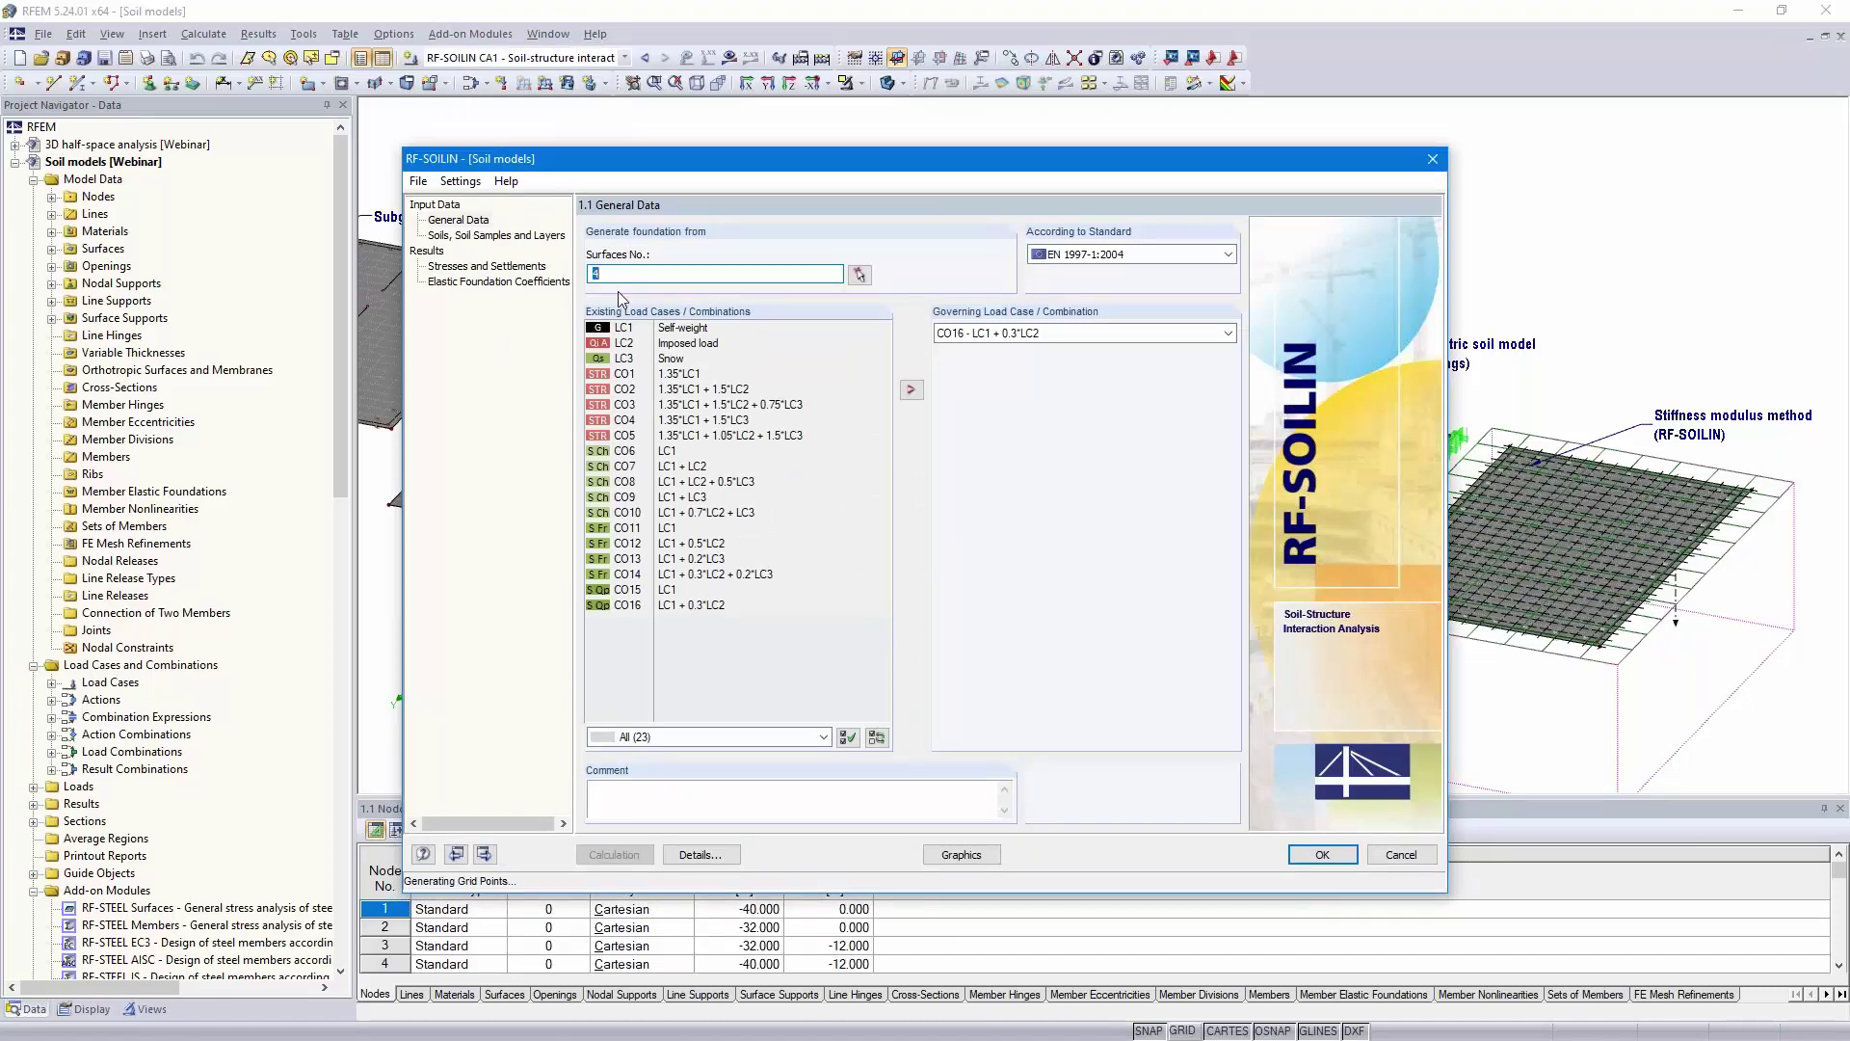
left_click(1151, 254)
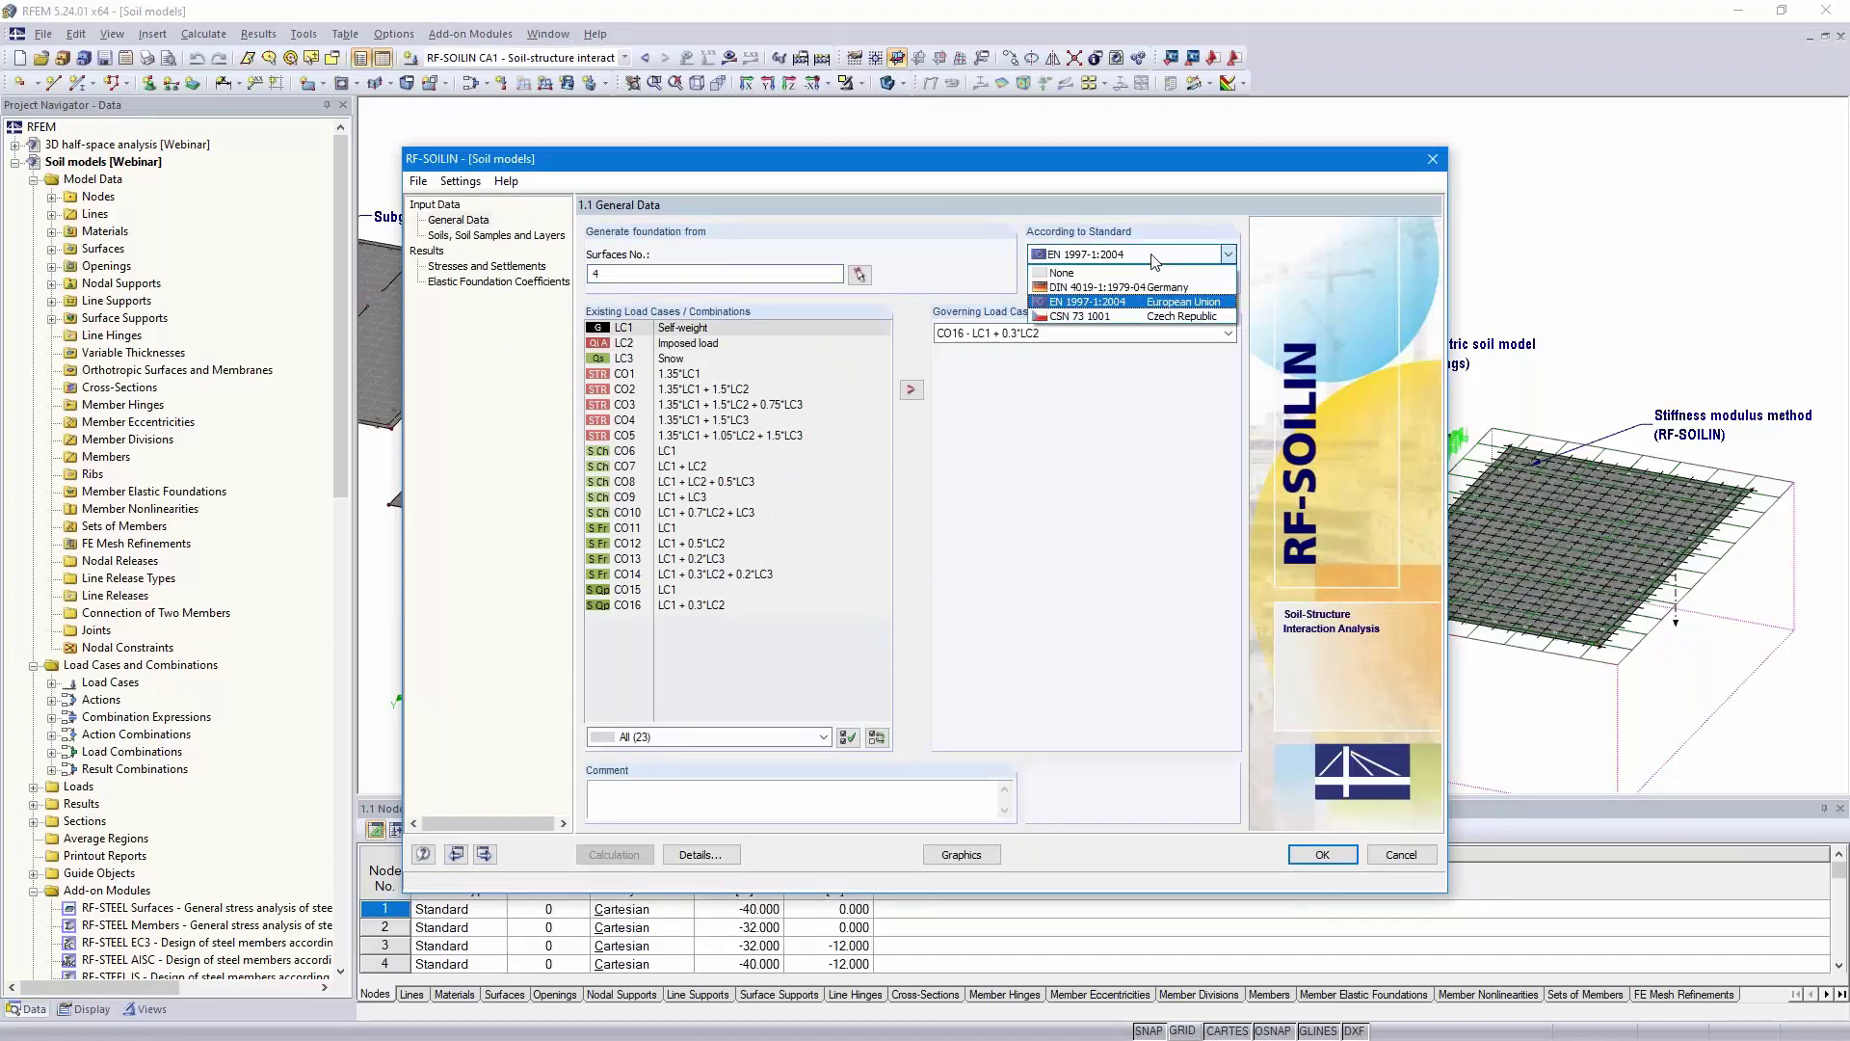
left_click(1153, 258)
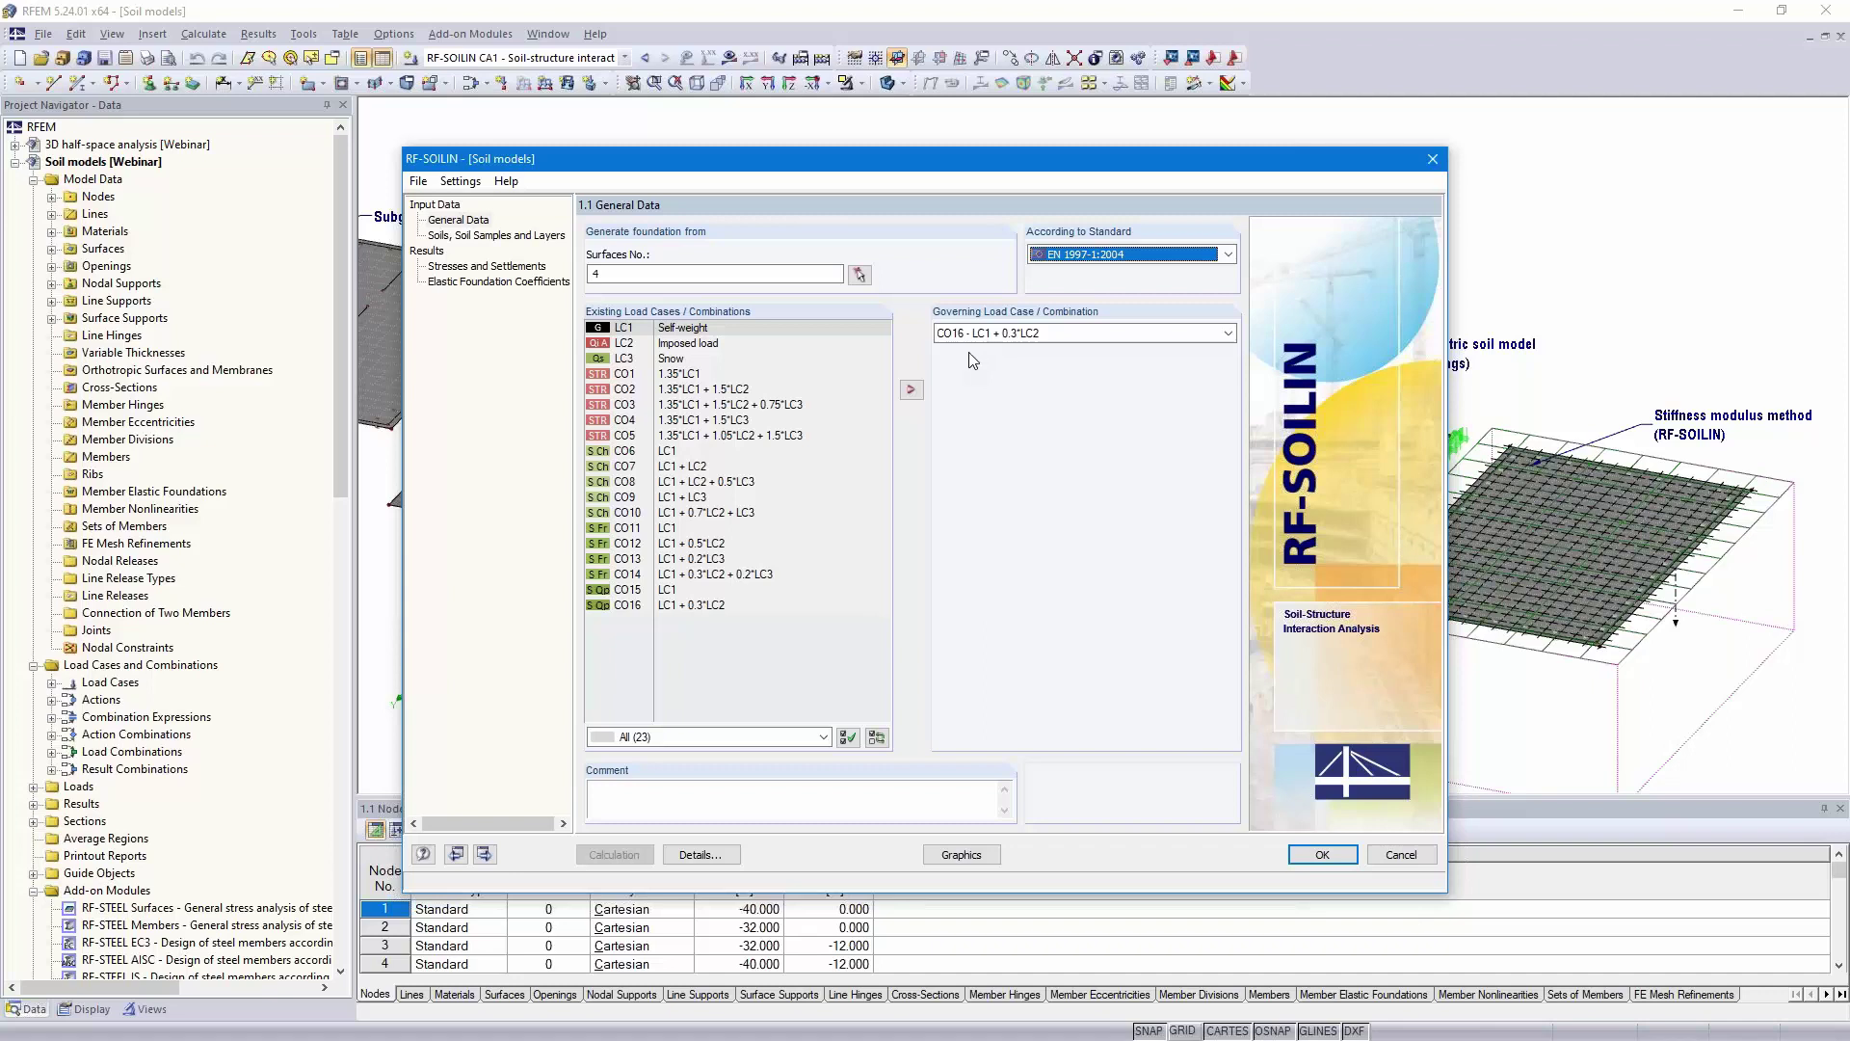
- Review the soil material and the soil layer's thickness, and close the RF-SOILIN input with OK
left_click(460, 237)
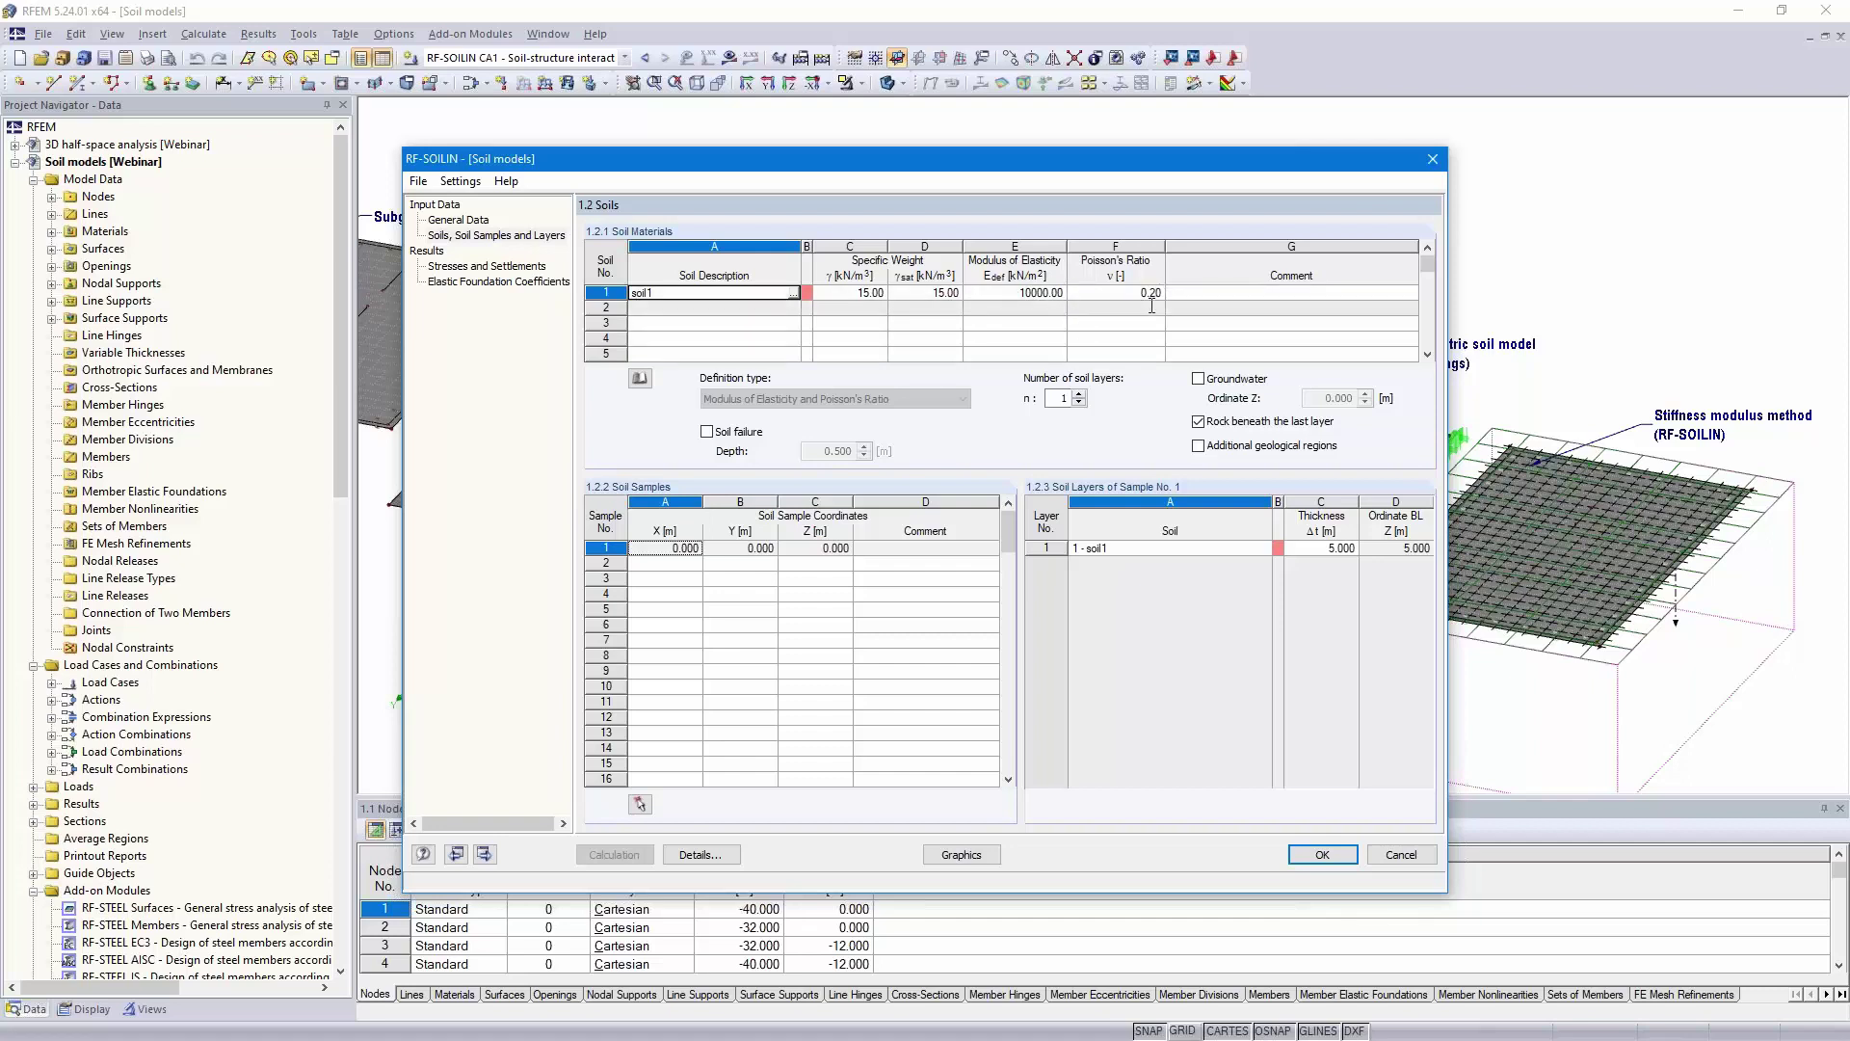
left_click(1327, 548)
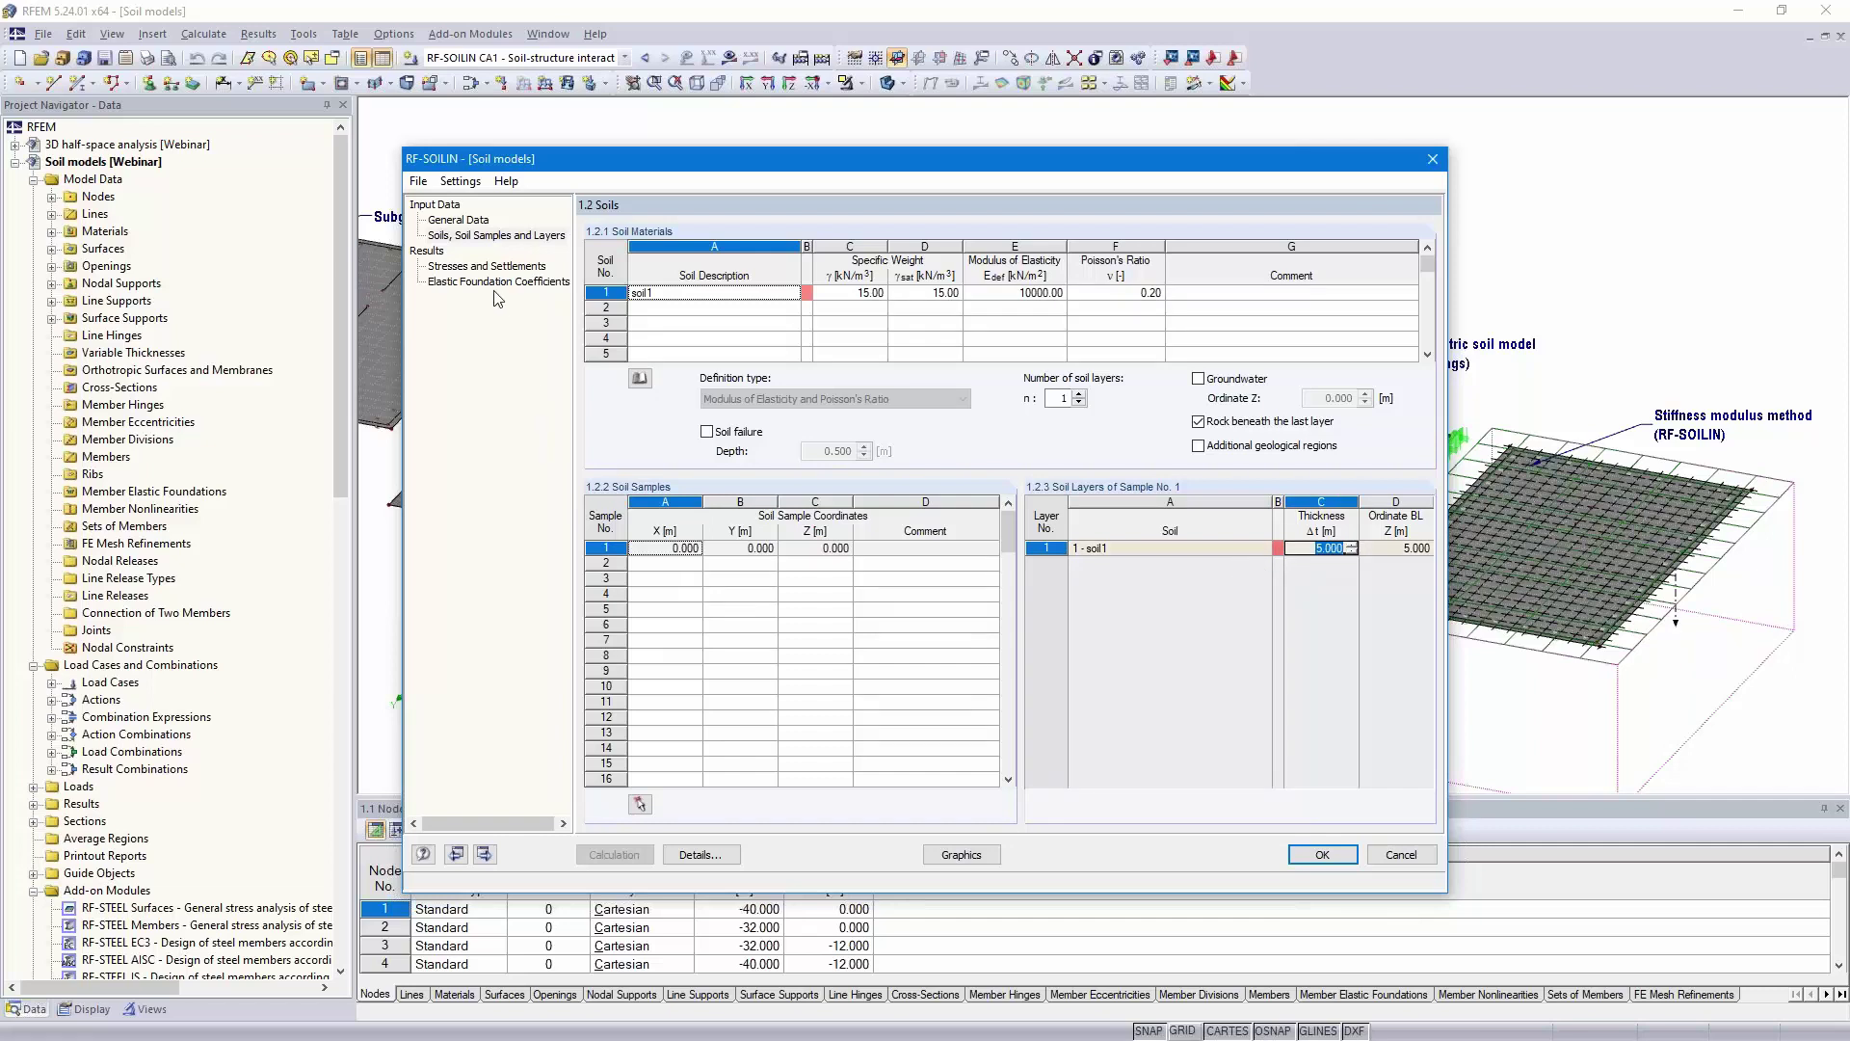
left_click(1320, 855)
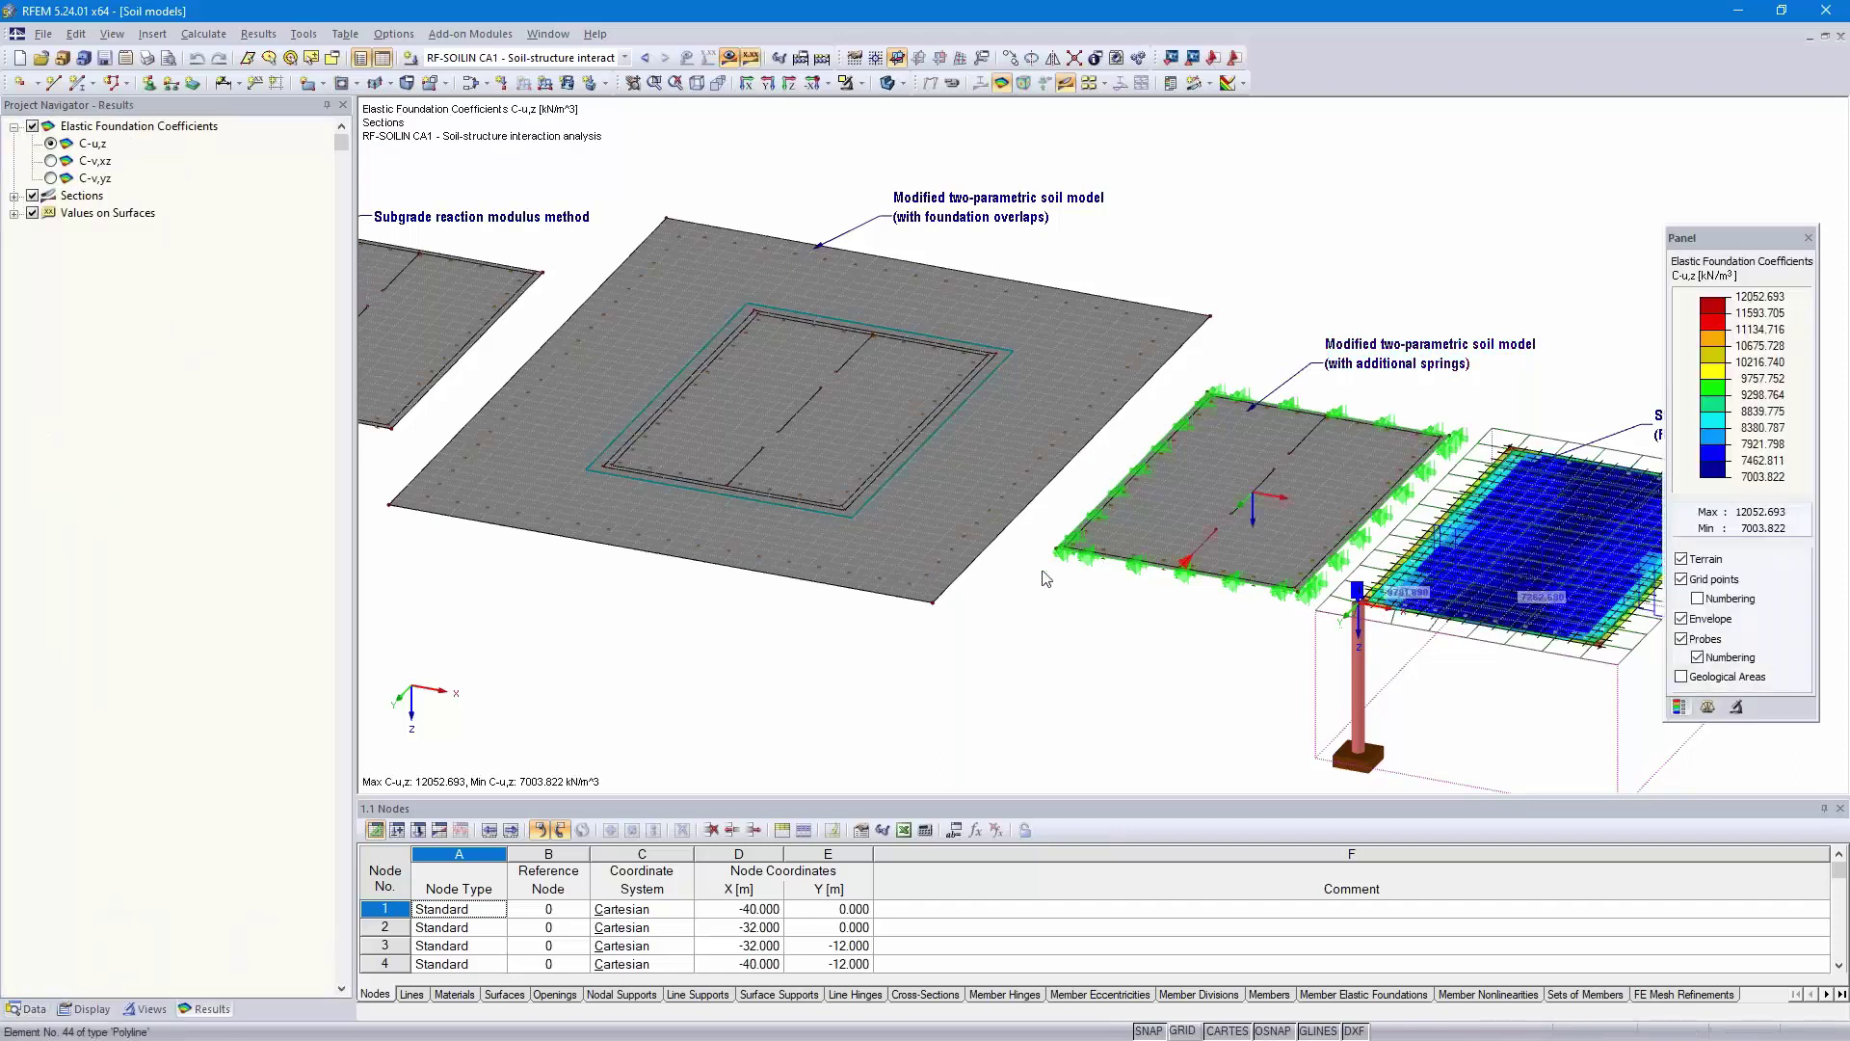
- Examine the C-u,z elastic foundation coefficient distribution on the Stiffness modulus method slab
middle_click_drag(992, 644, 592, 523)
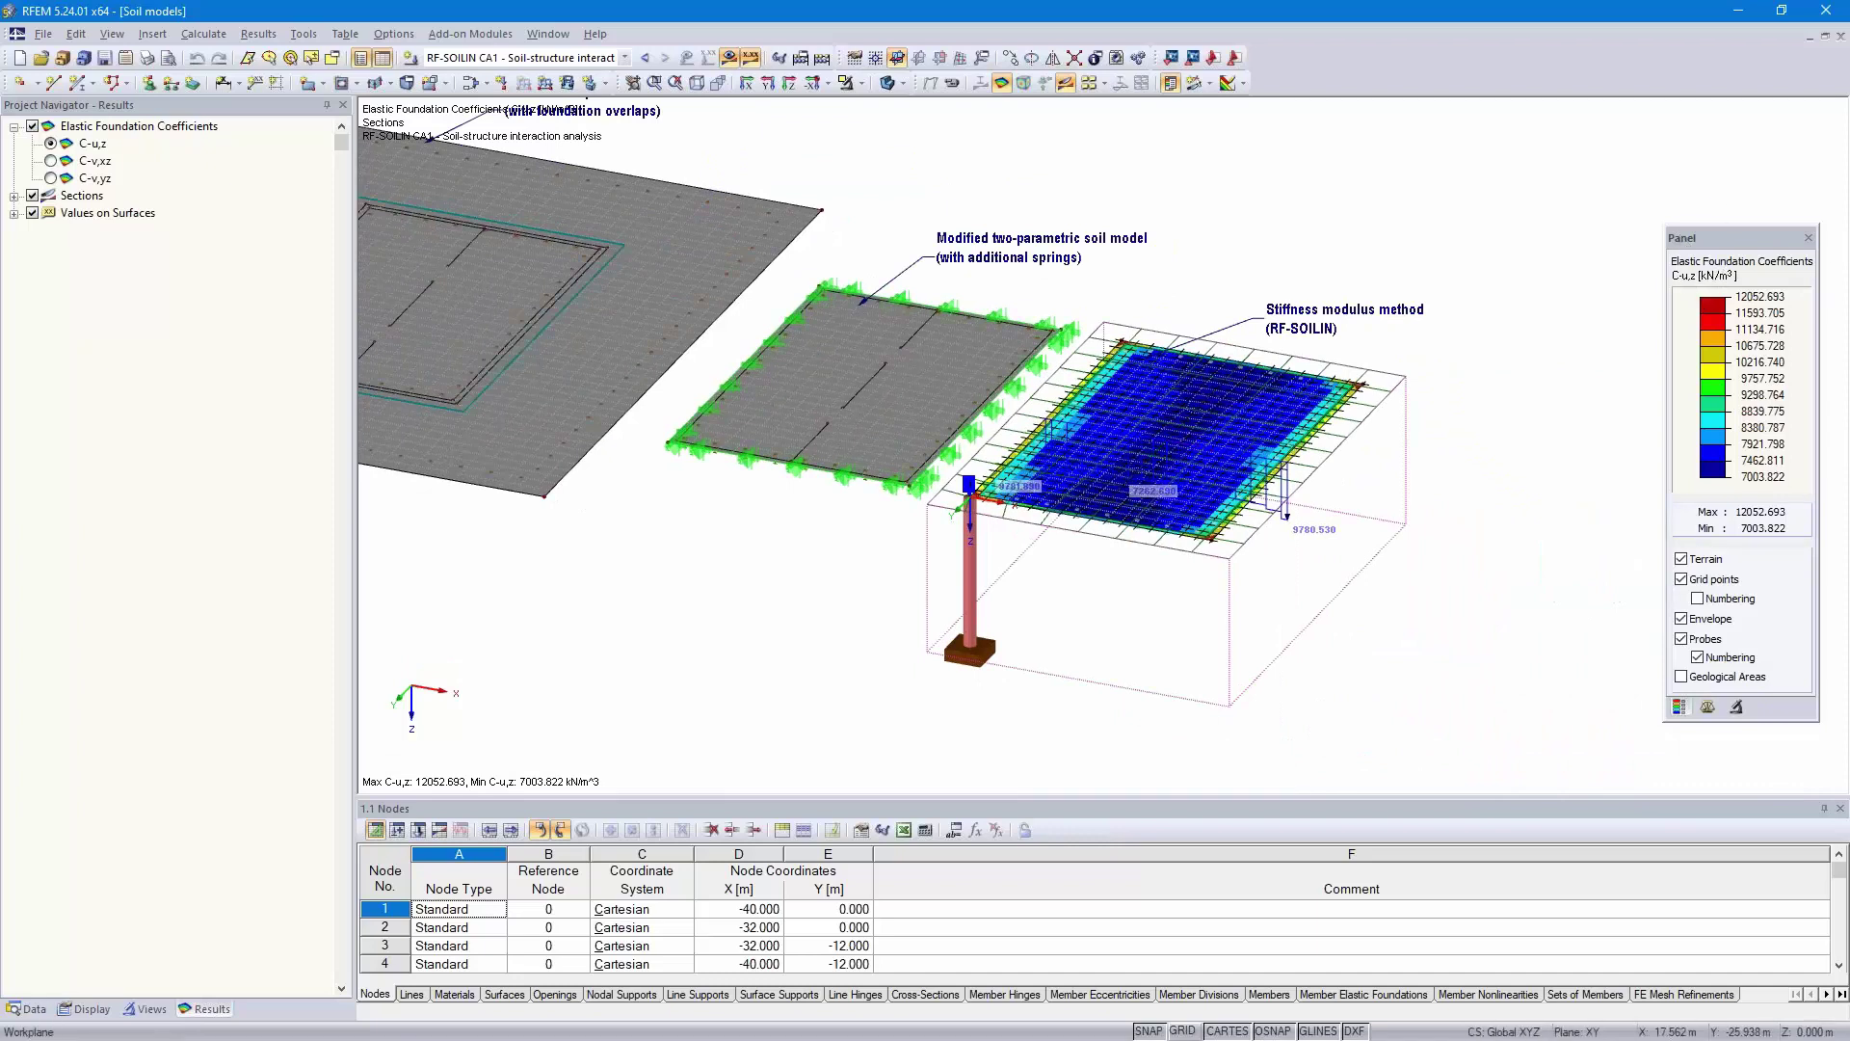
scroll(1234, 464, "up", 2)
scroll(1229, 458, "up", 2)
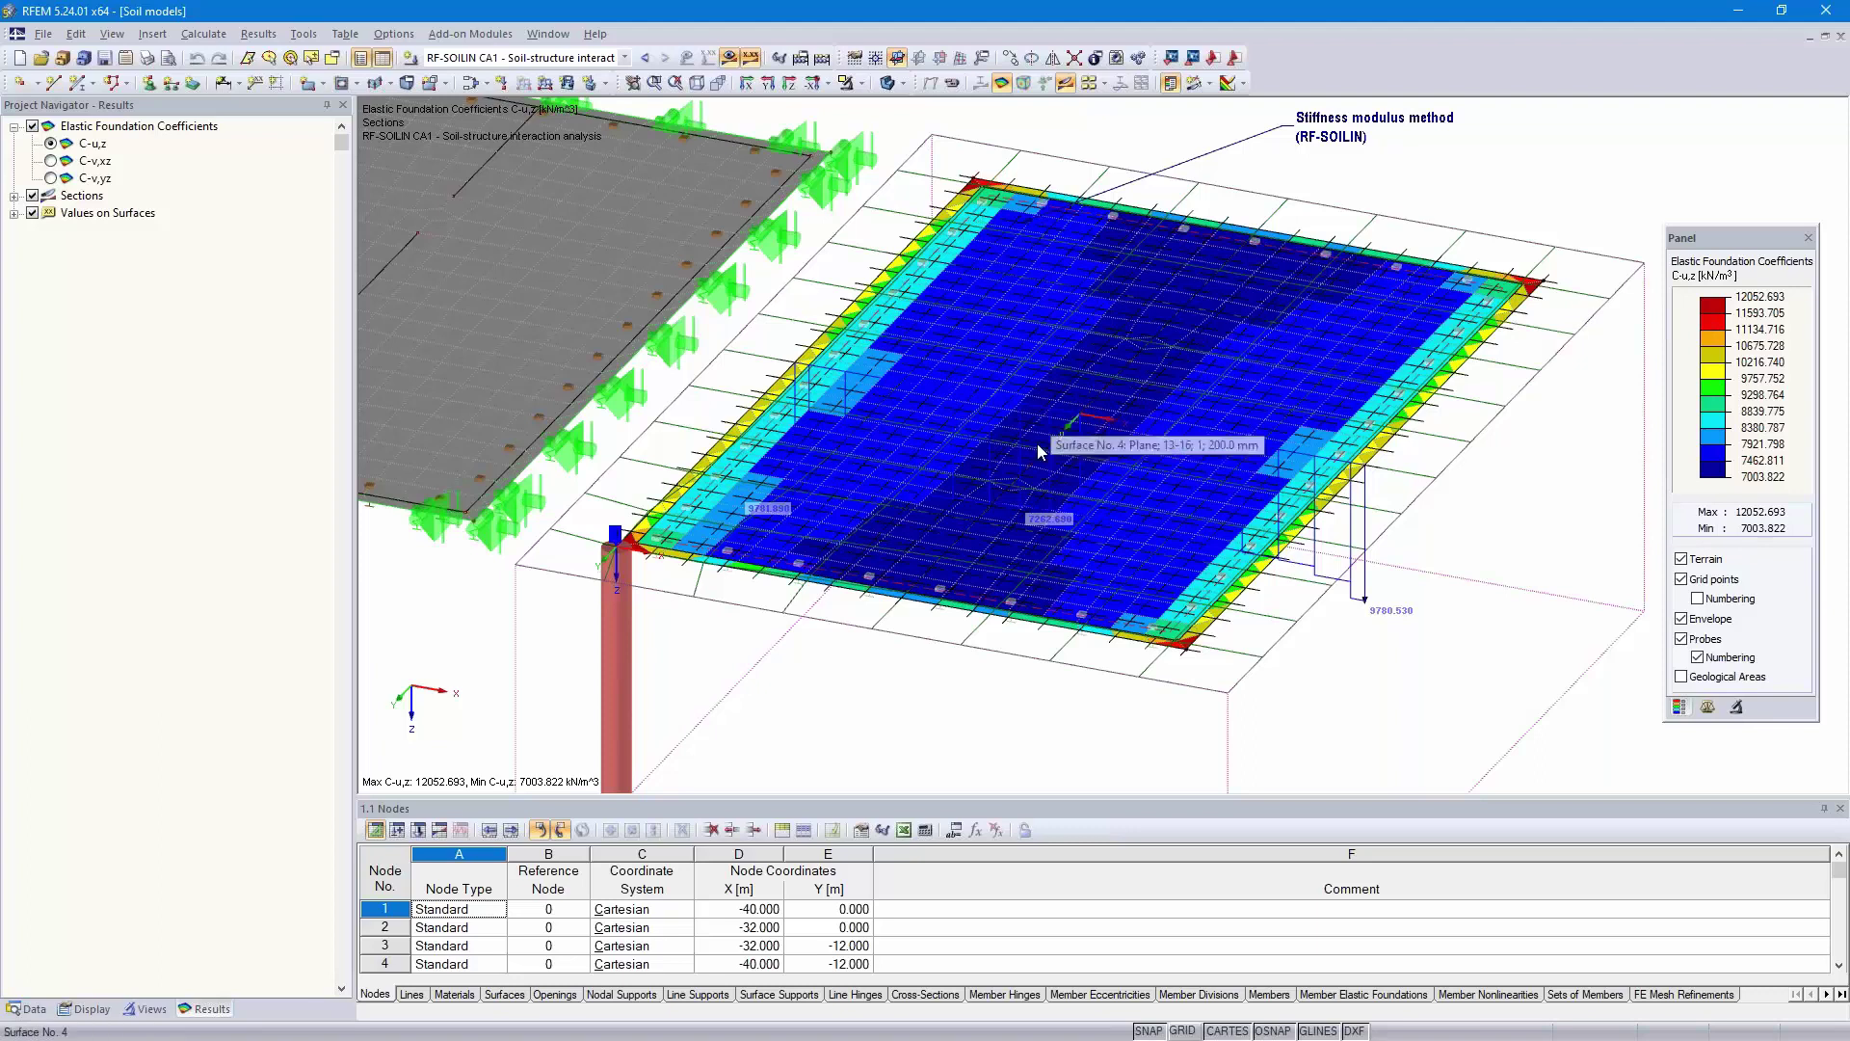
scroll(1064, 433, "down", 2)
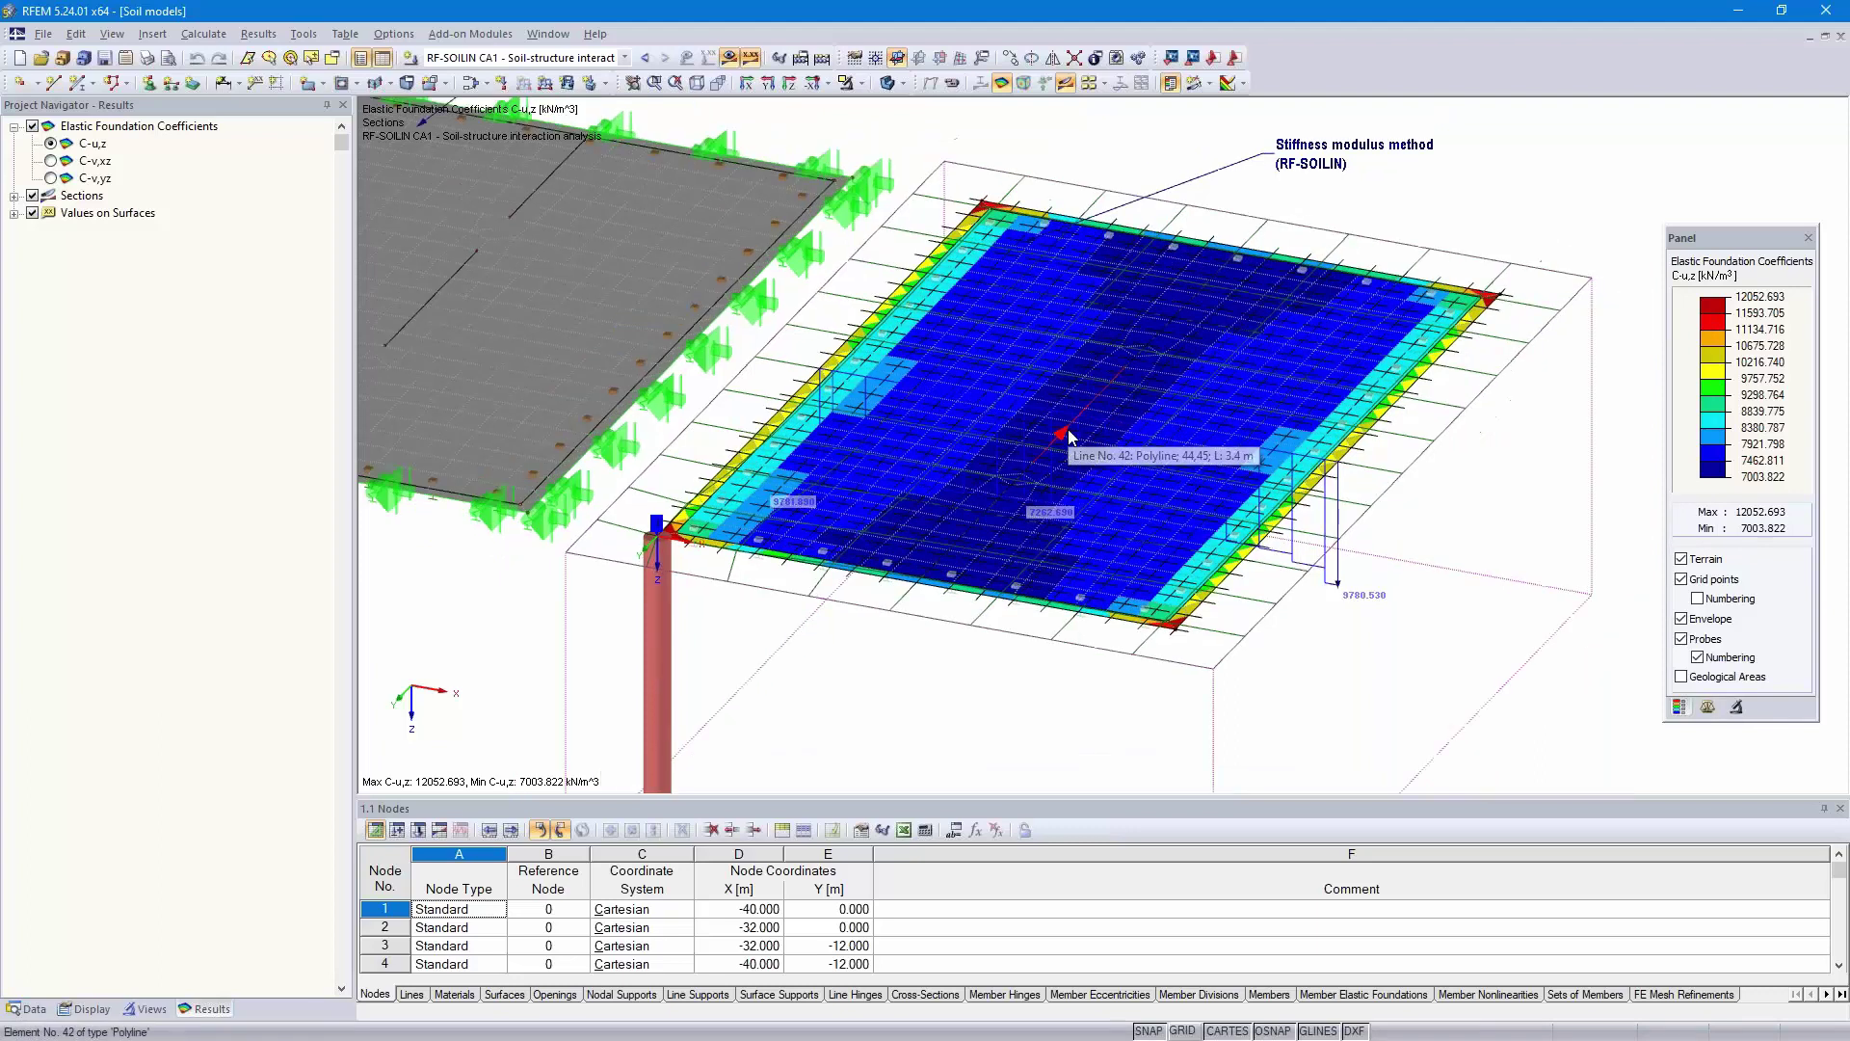
scroll(1068, 435, "down", 1)
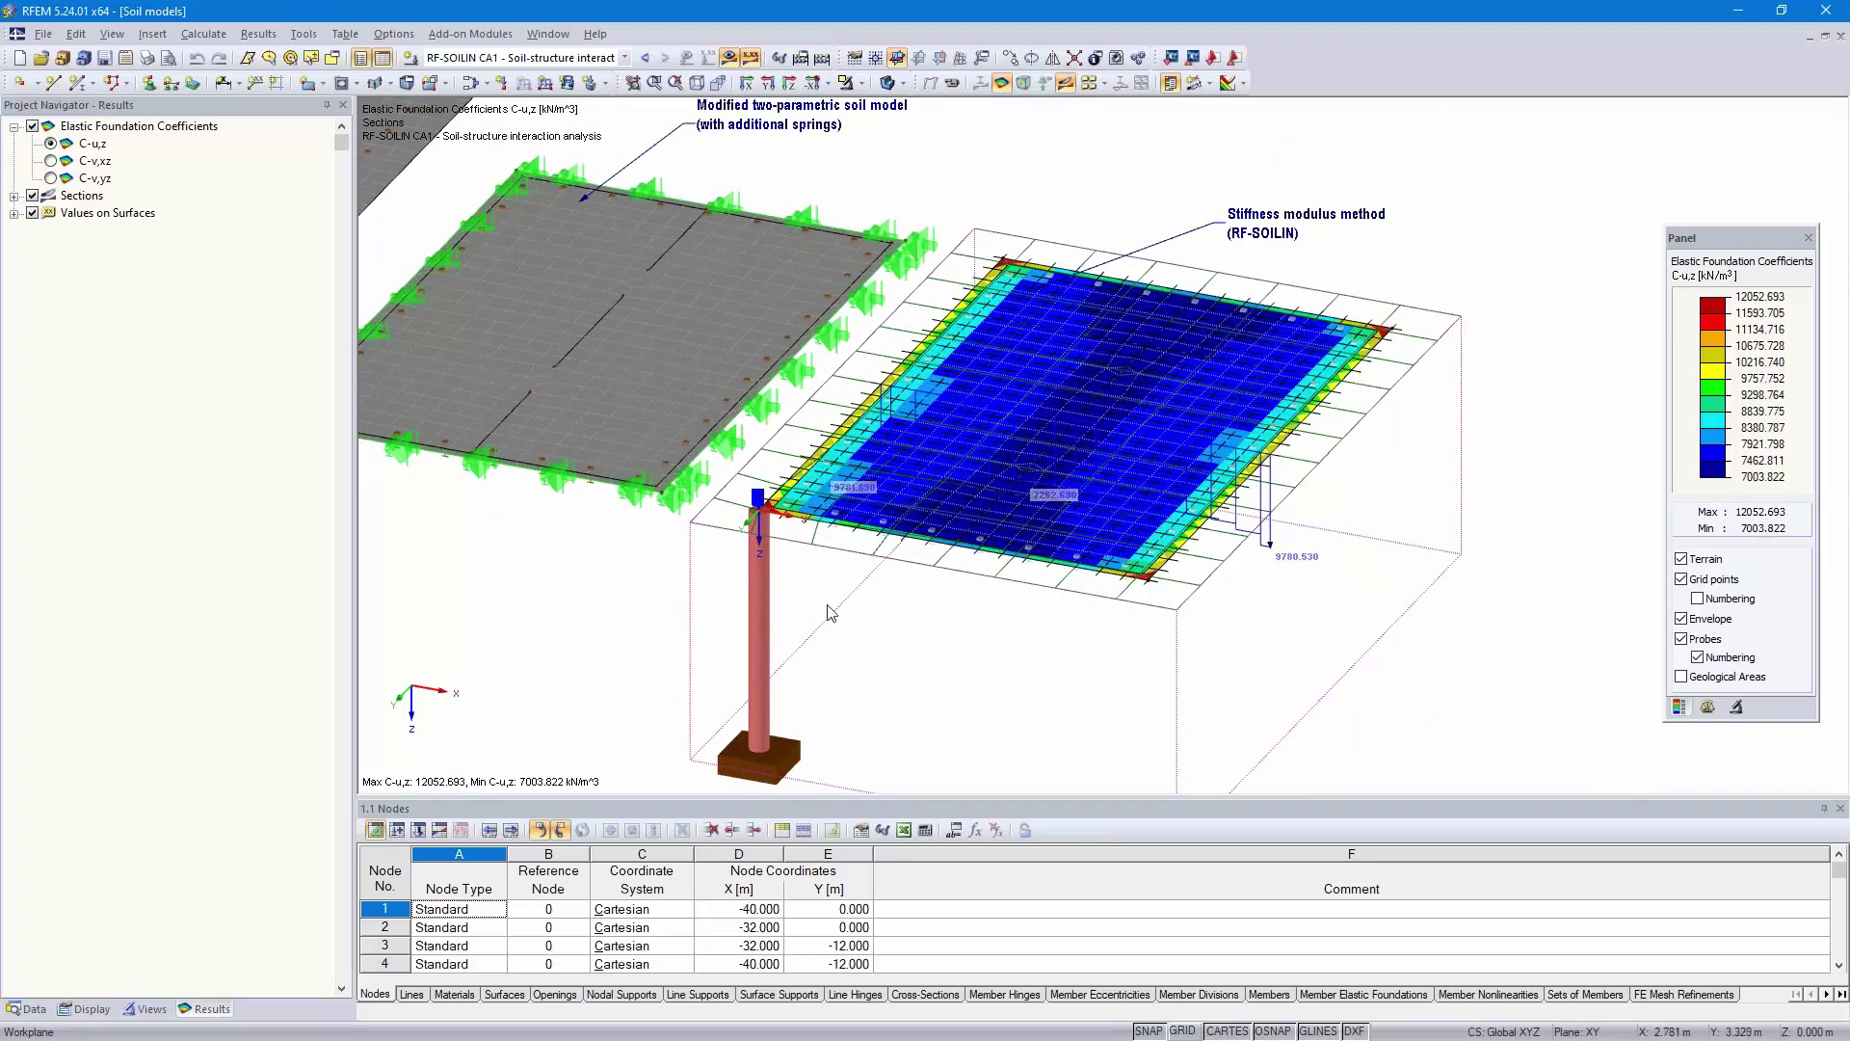
- Display the results of load combination CO16 on all four slabs and hide the colour scale panel
scroll(941, 626, "down", 3)
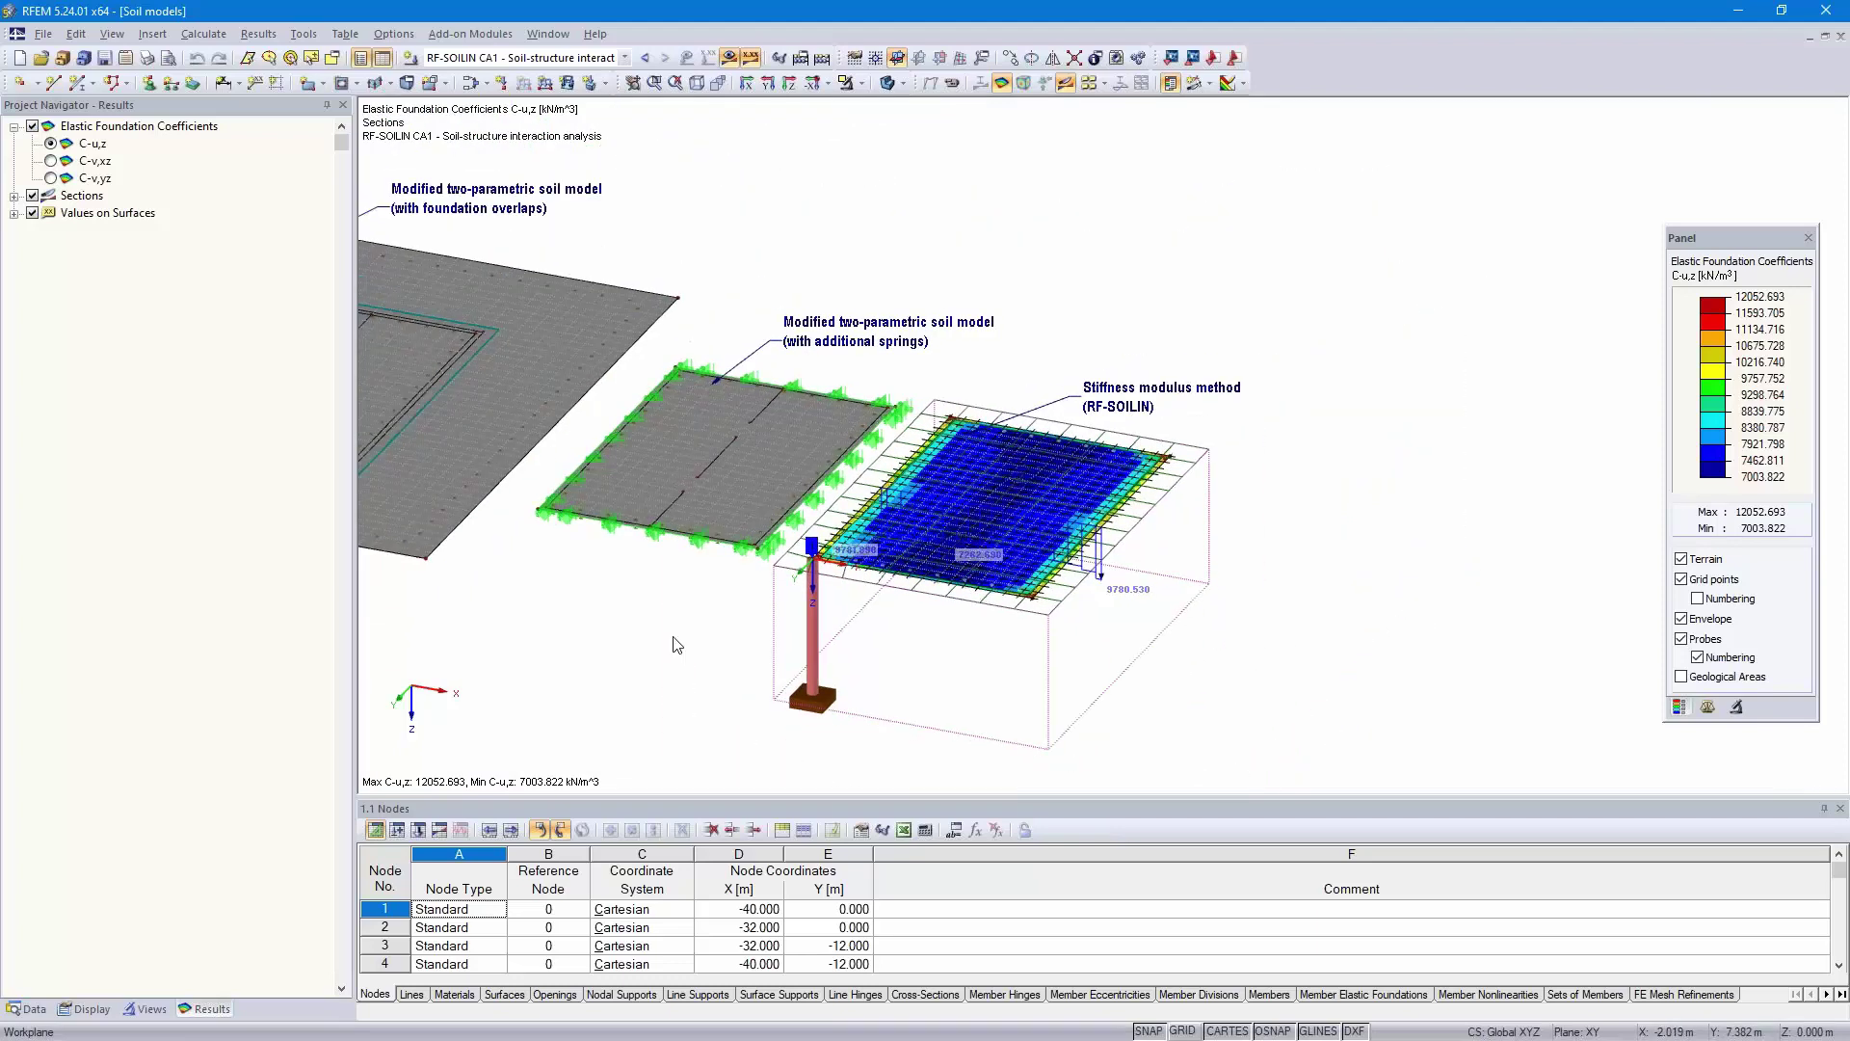
middle_click_drag(636, 650, 930, 657)
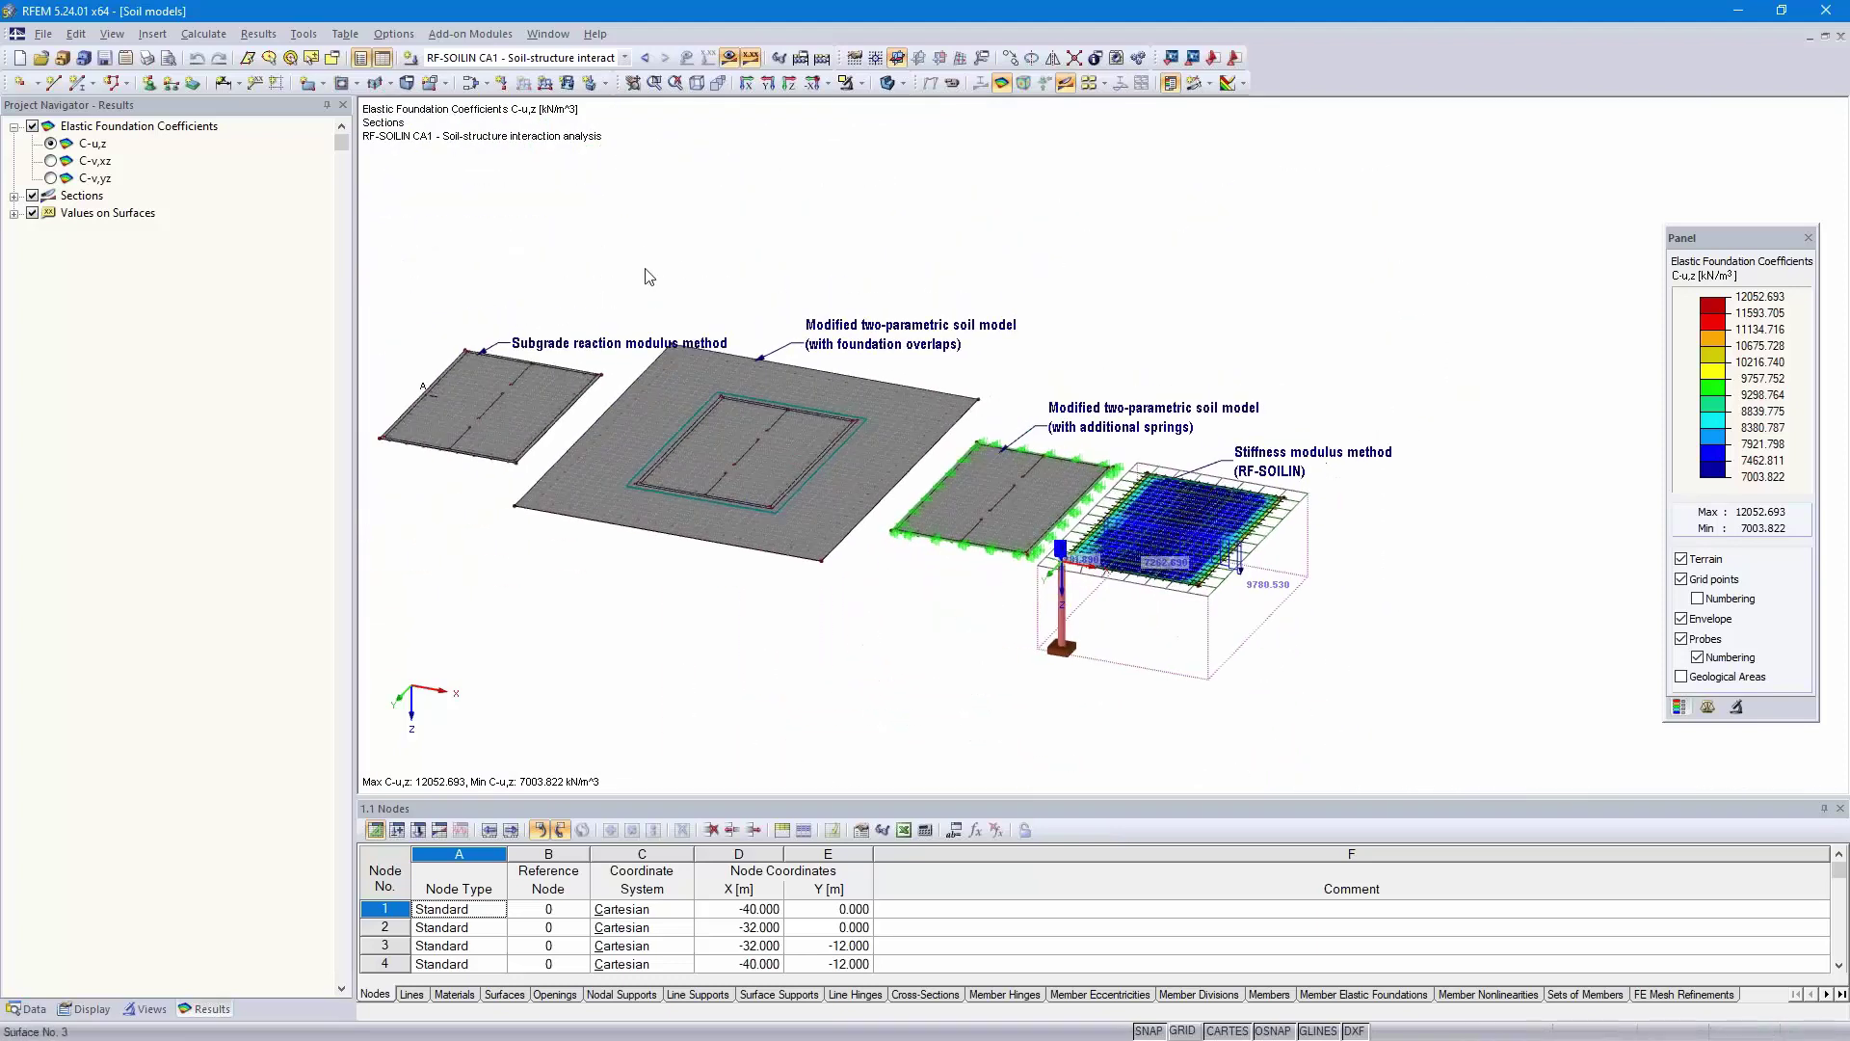
left_click(624, 58)
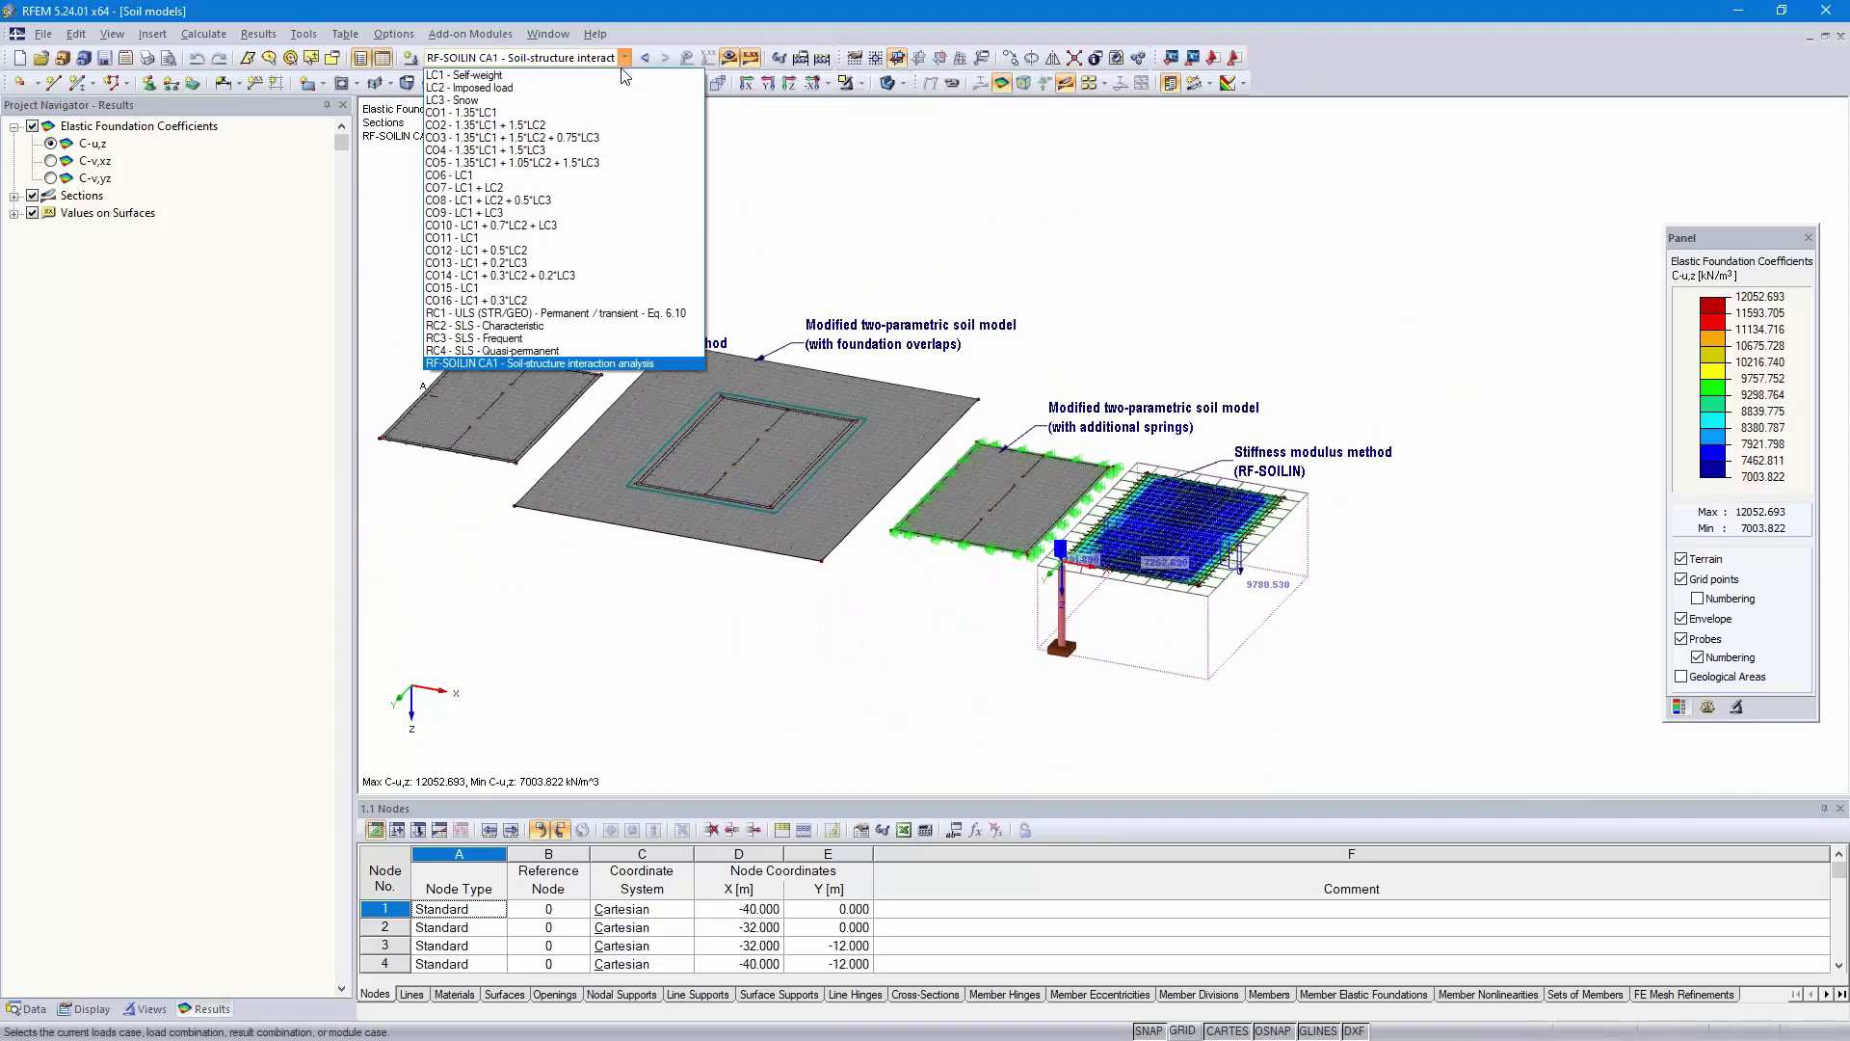
left_click(544, 301)
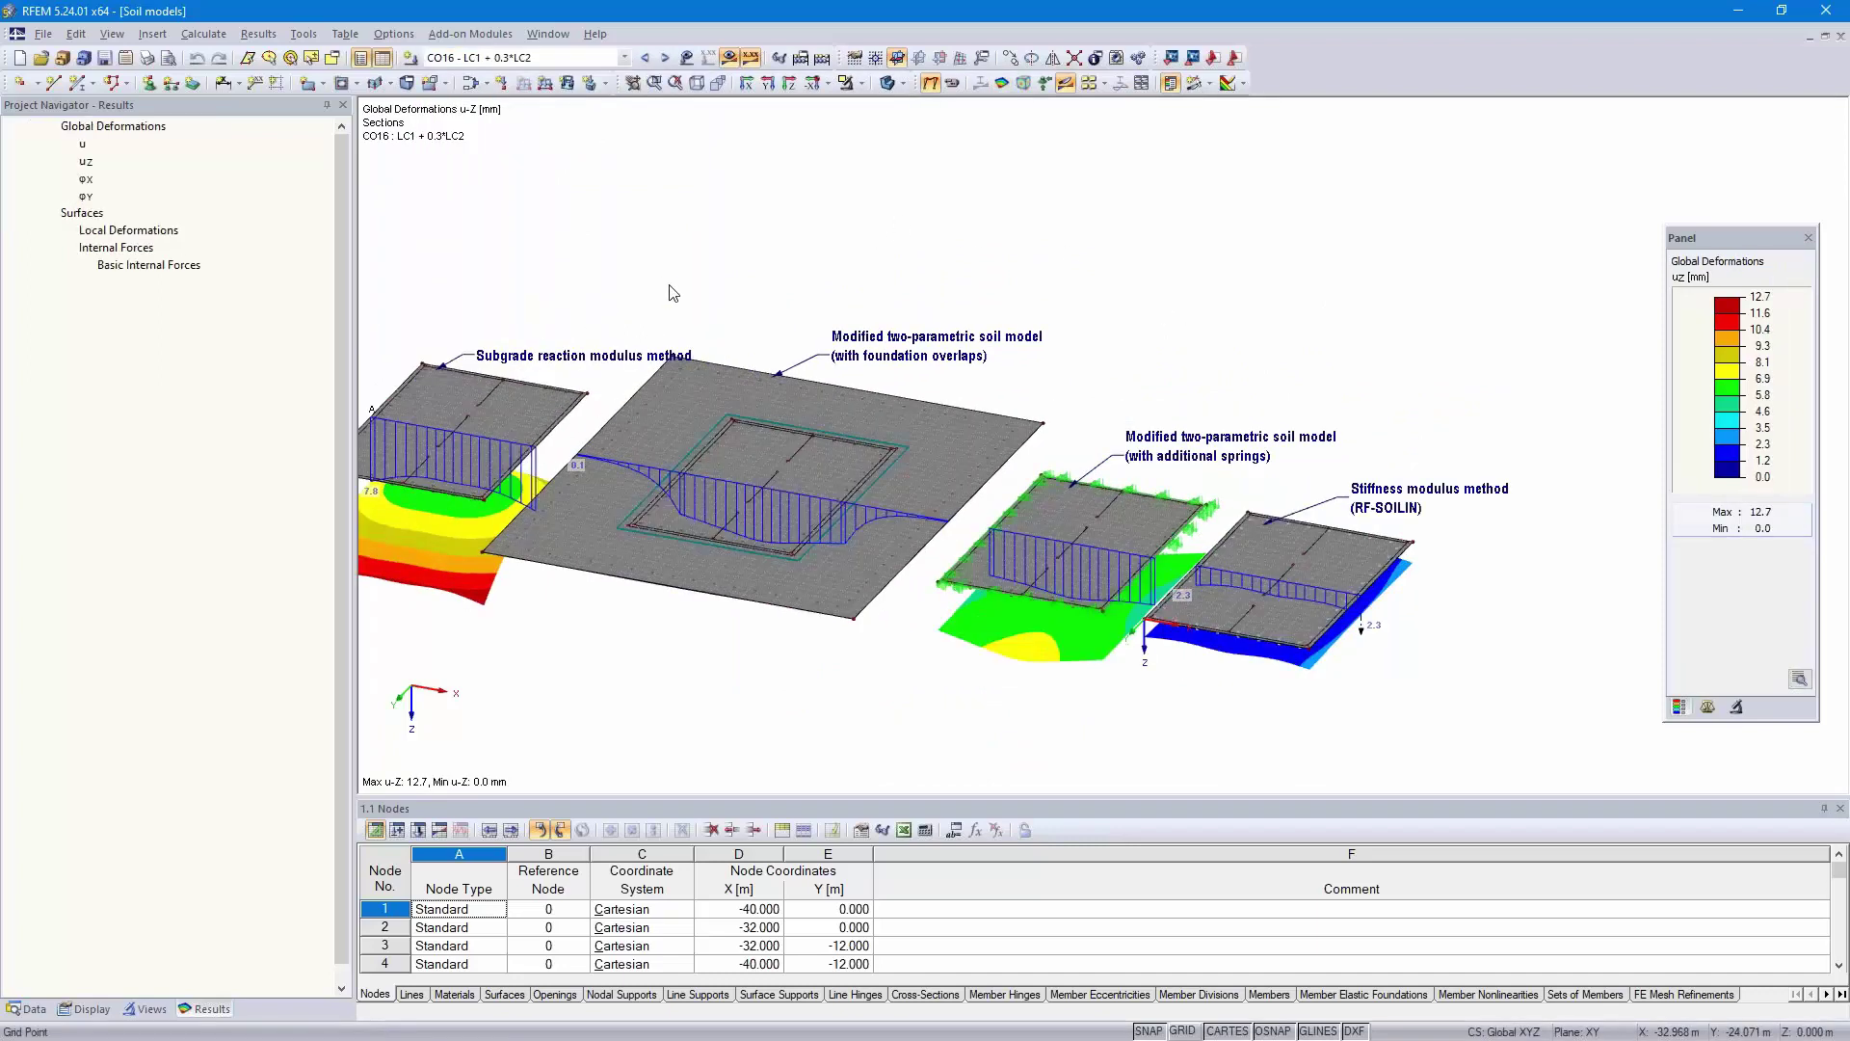
left_click(1808, 237)
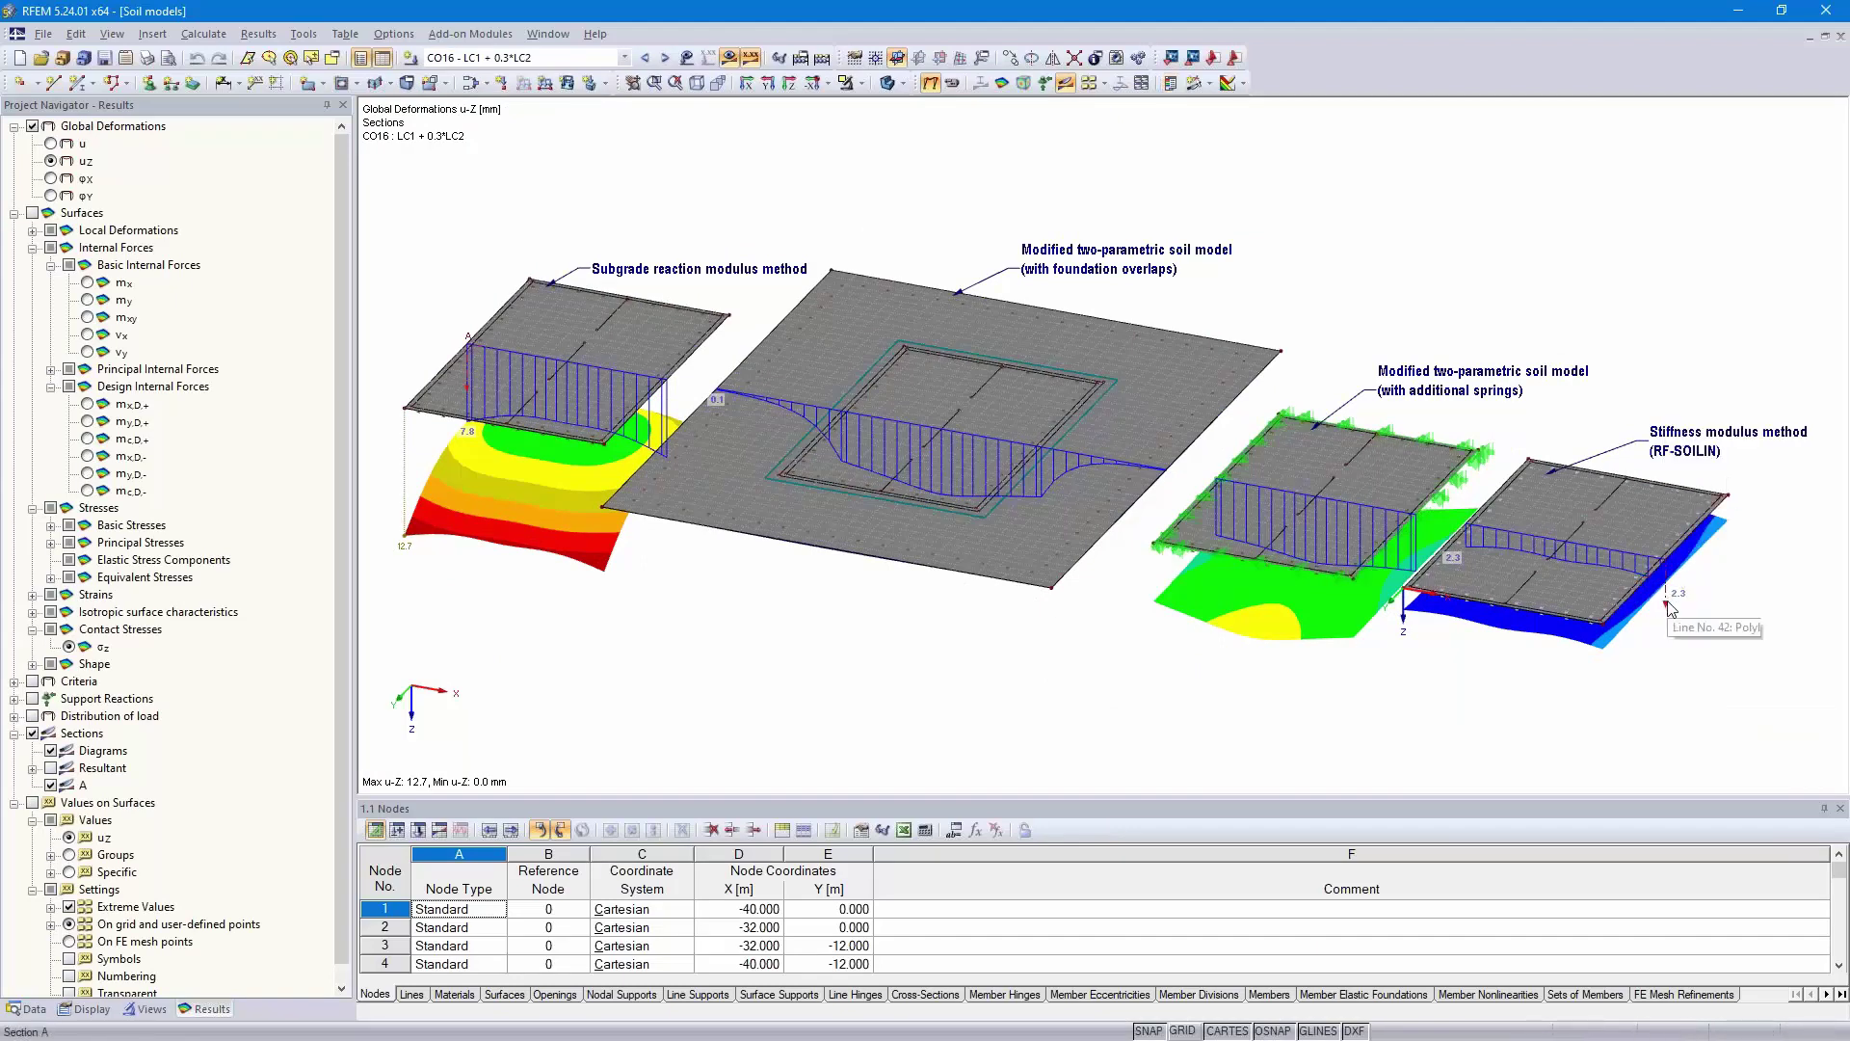
- Open the result diagrams of section A through the slabs and remove the distribution of load pZ diagram
mouse_move(1671, 607)
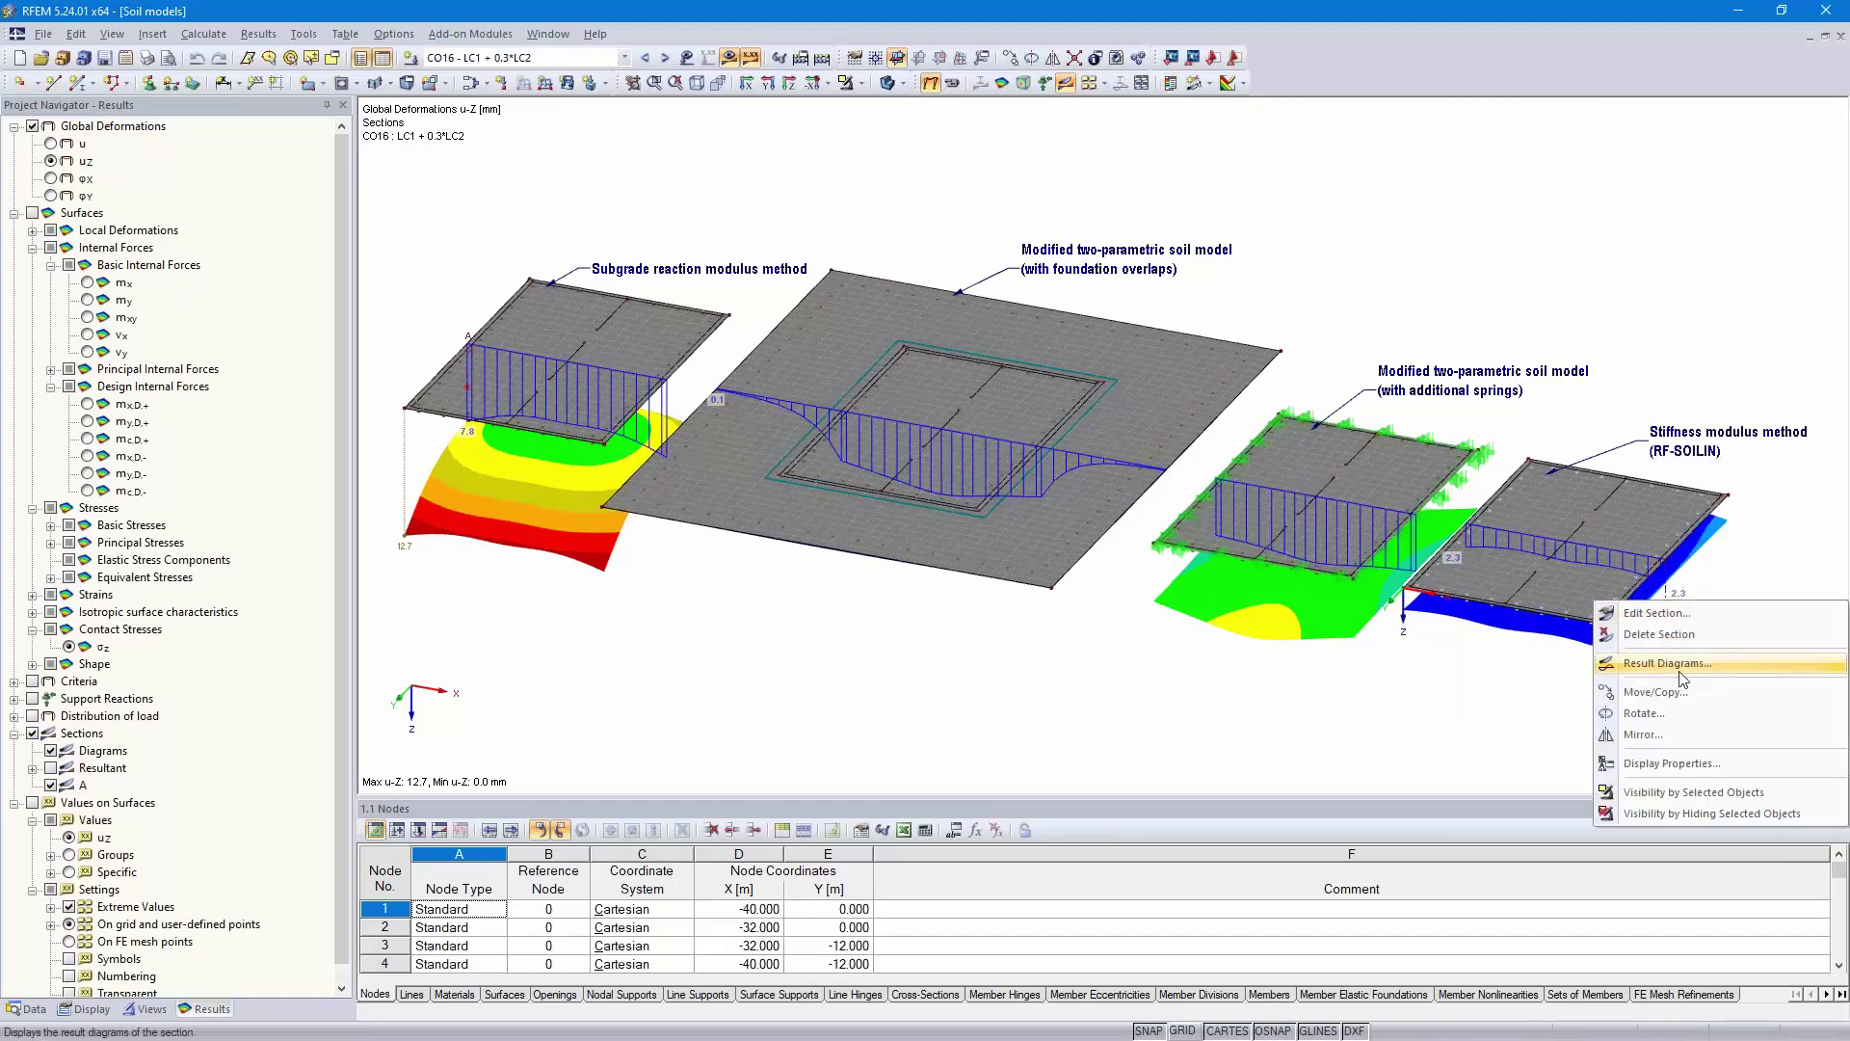
left_click(1678, 668)
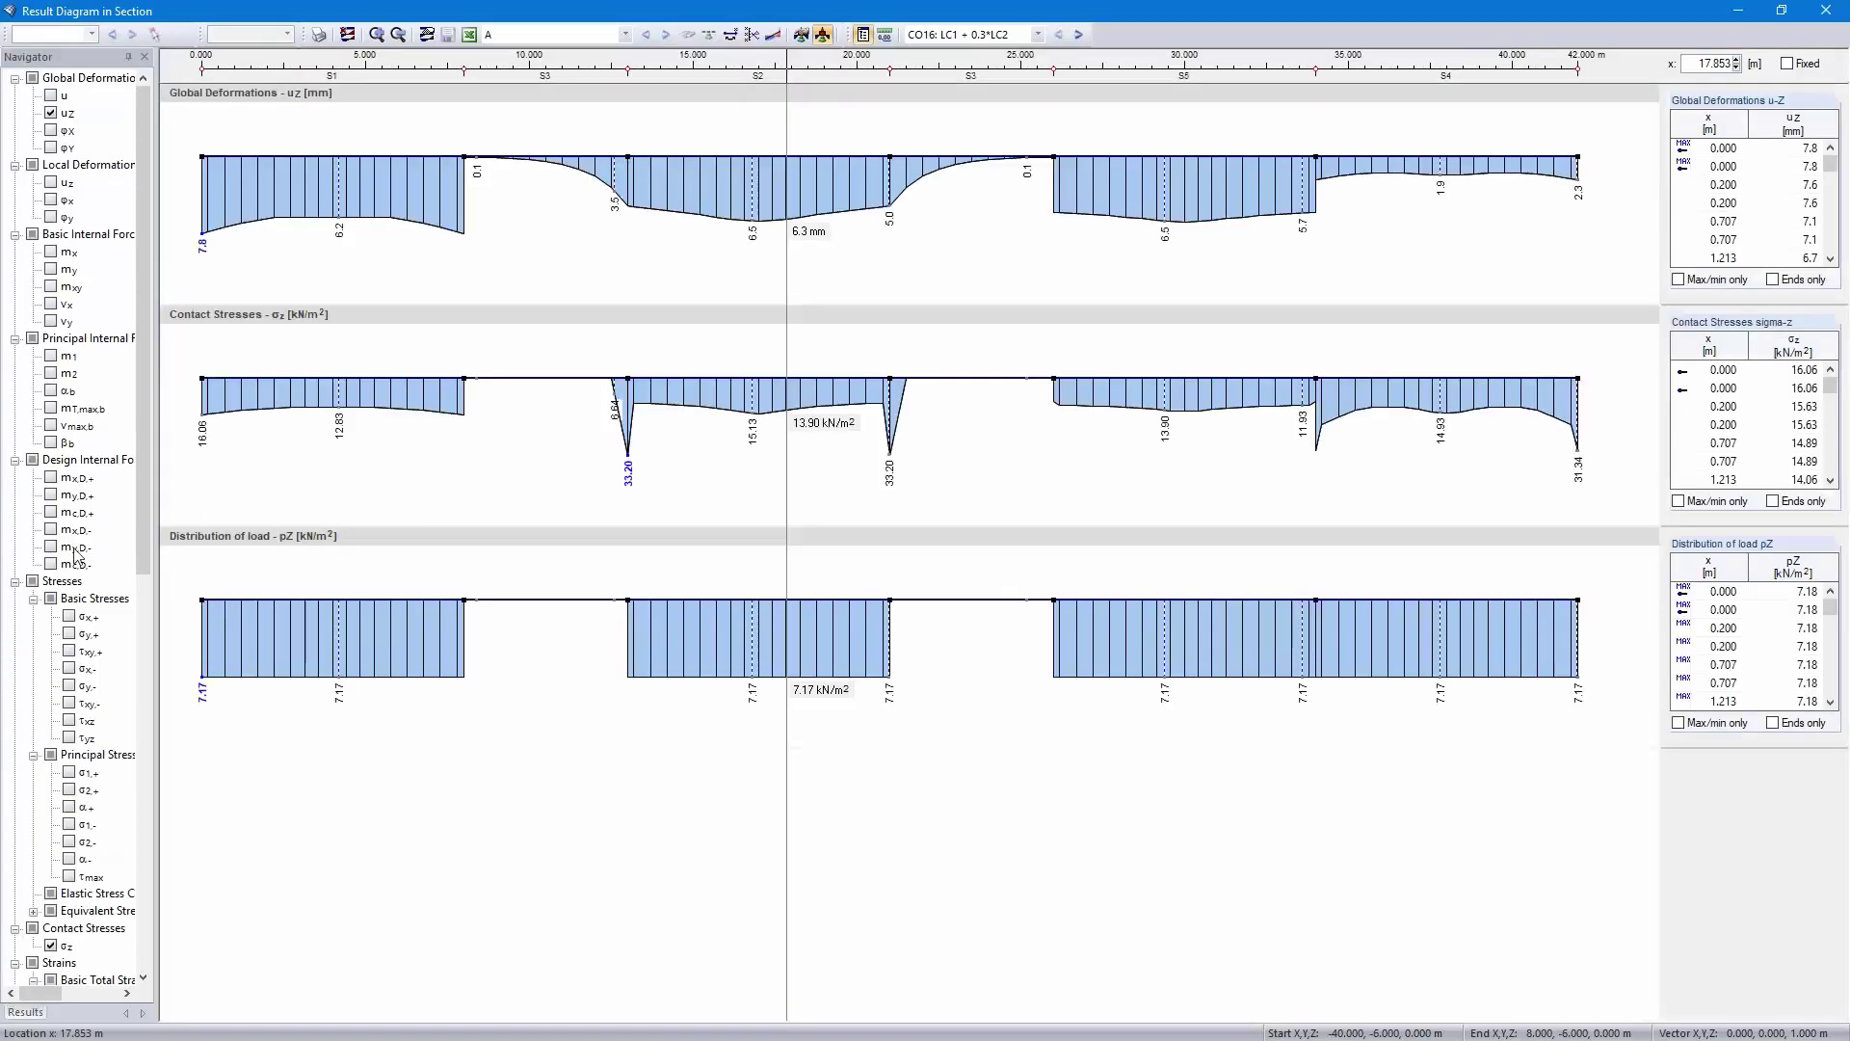
scroll(68, 564, "down", 2)
scroll(67, 565, "down", 12)
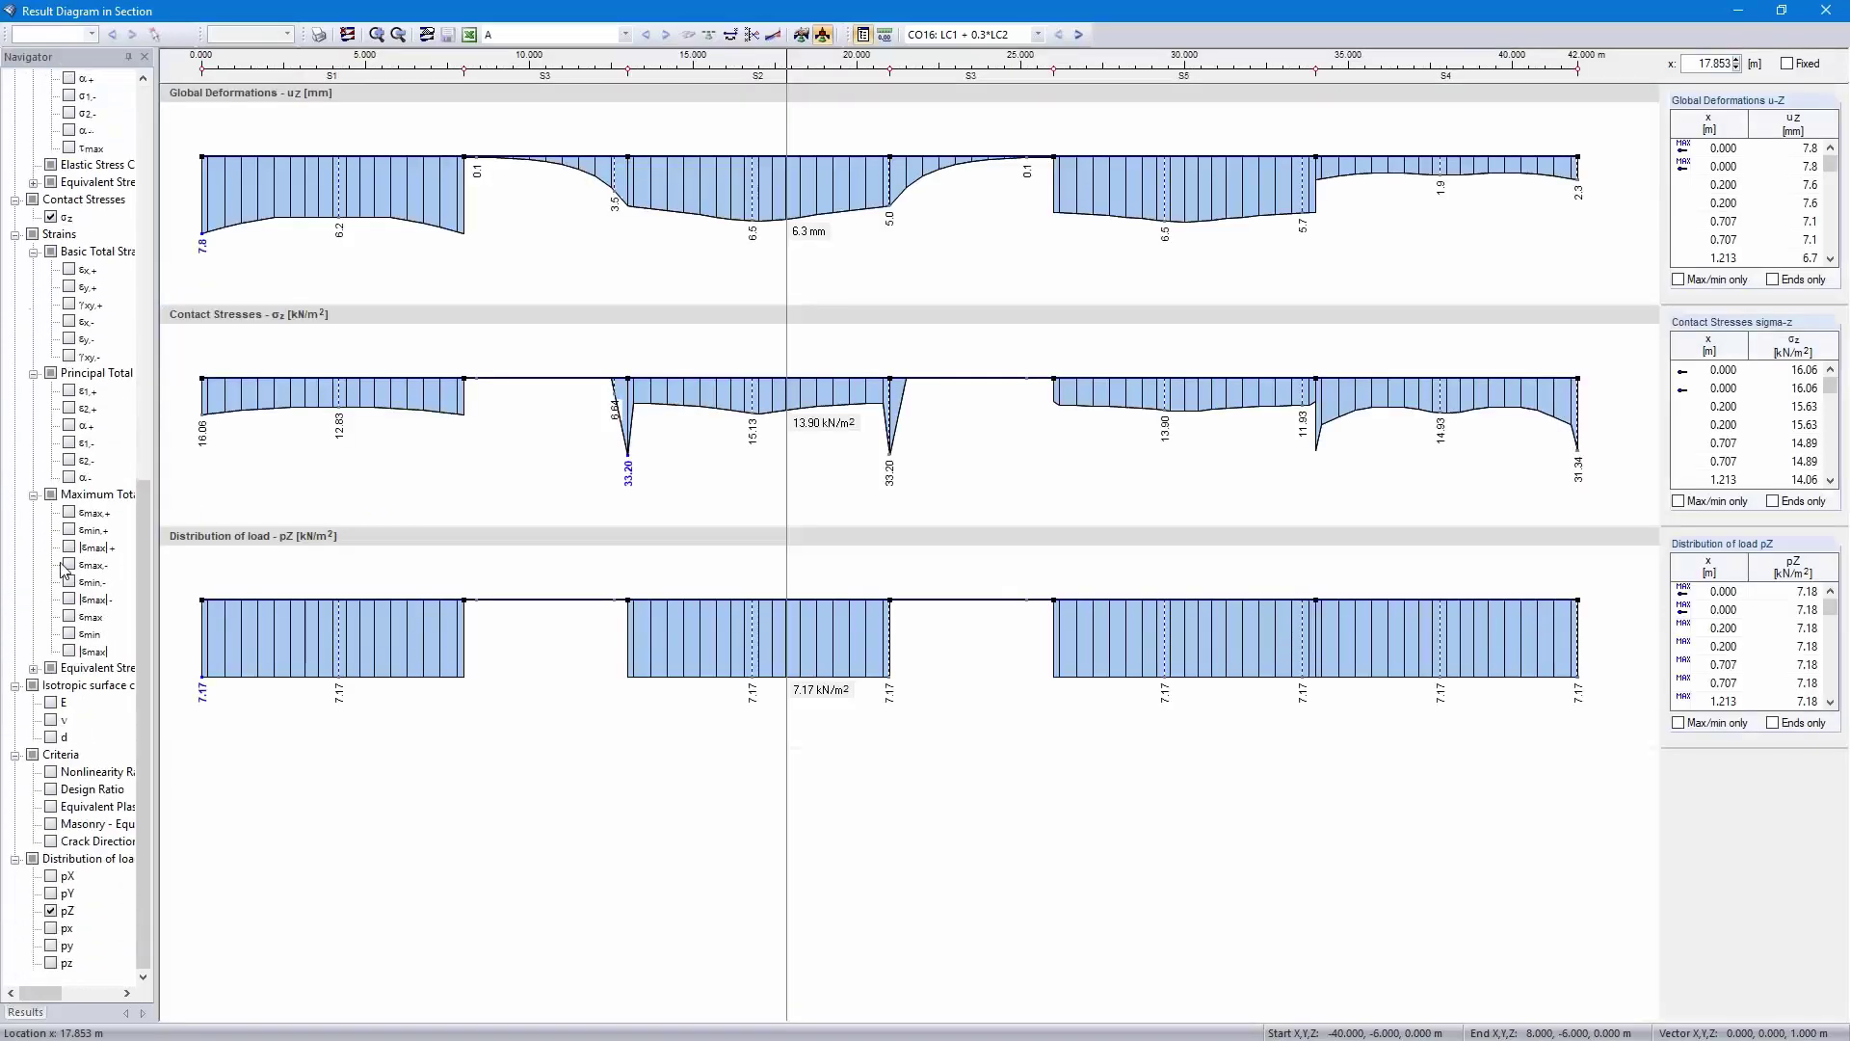
left_click(52, 911)
scroll(77, 771, "up", 14)
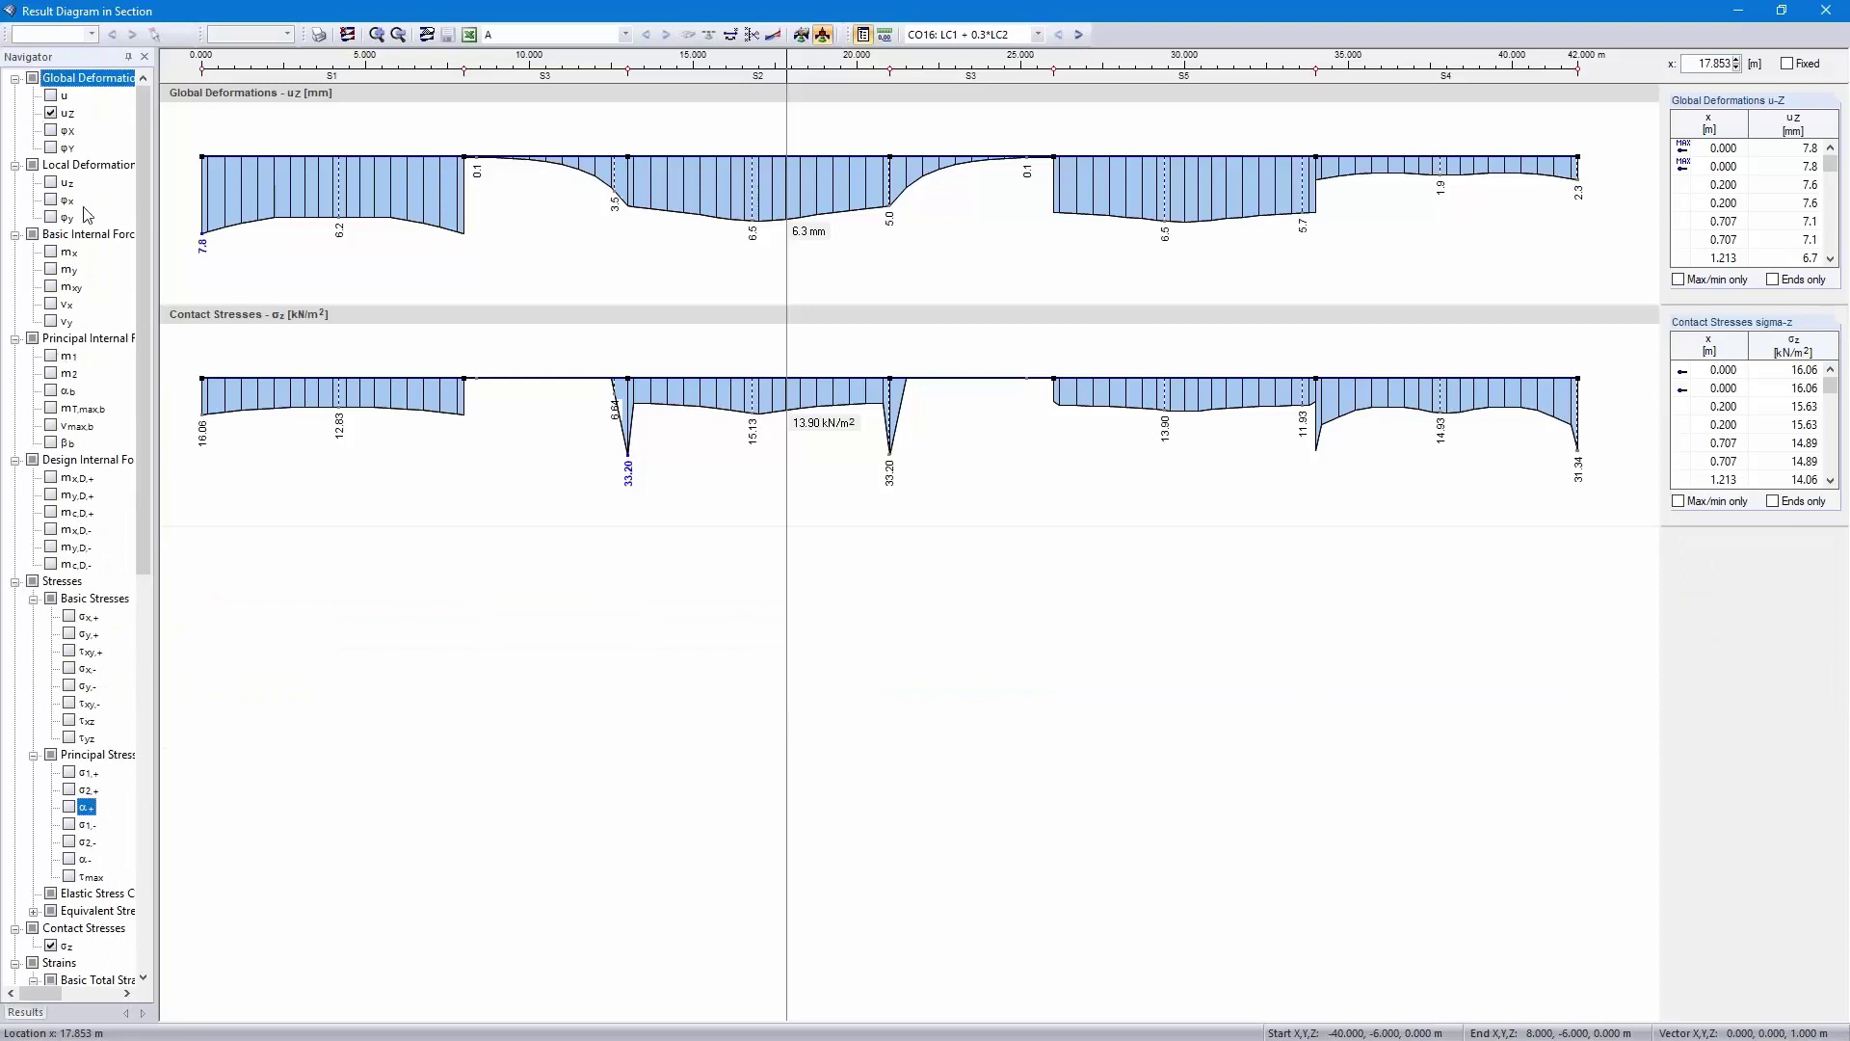
- Add the basic internal force my diagram, widen the navigator to compare the methods, and close the result diagrams
left_click(51, 269)
left_click_drag(199, 281, 205, 280)
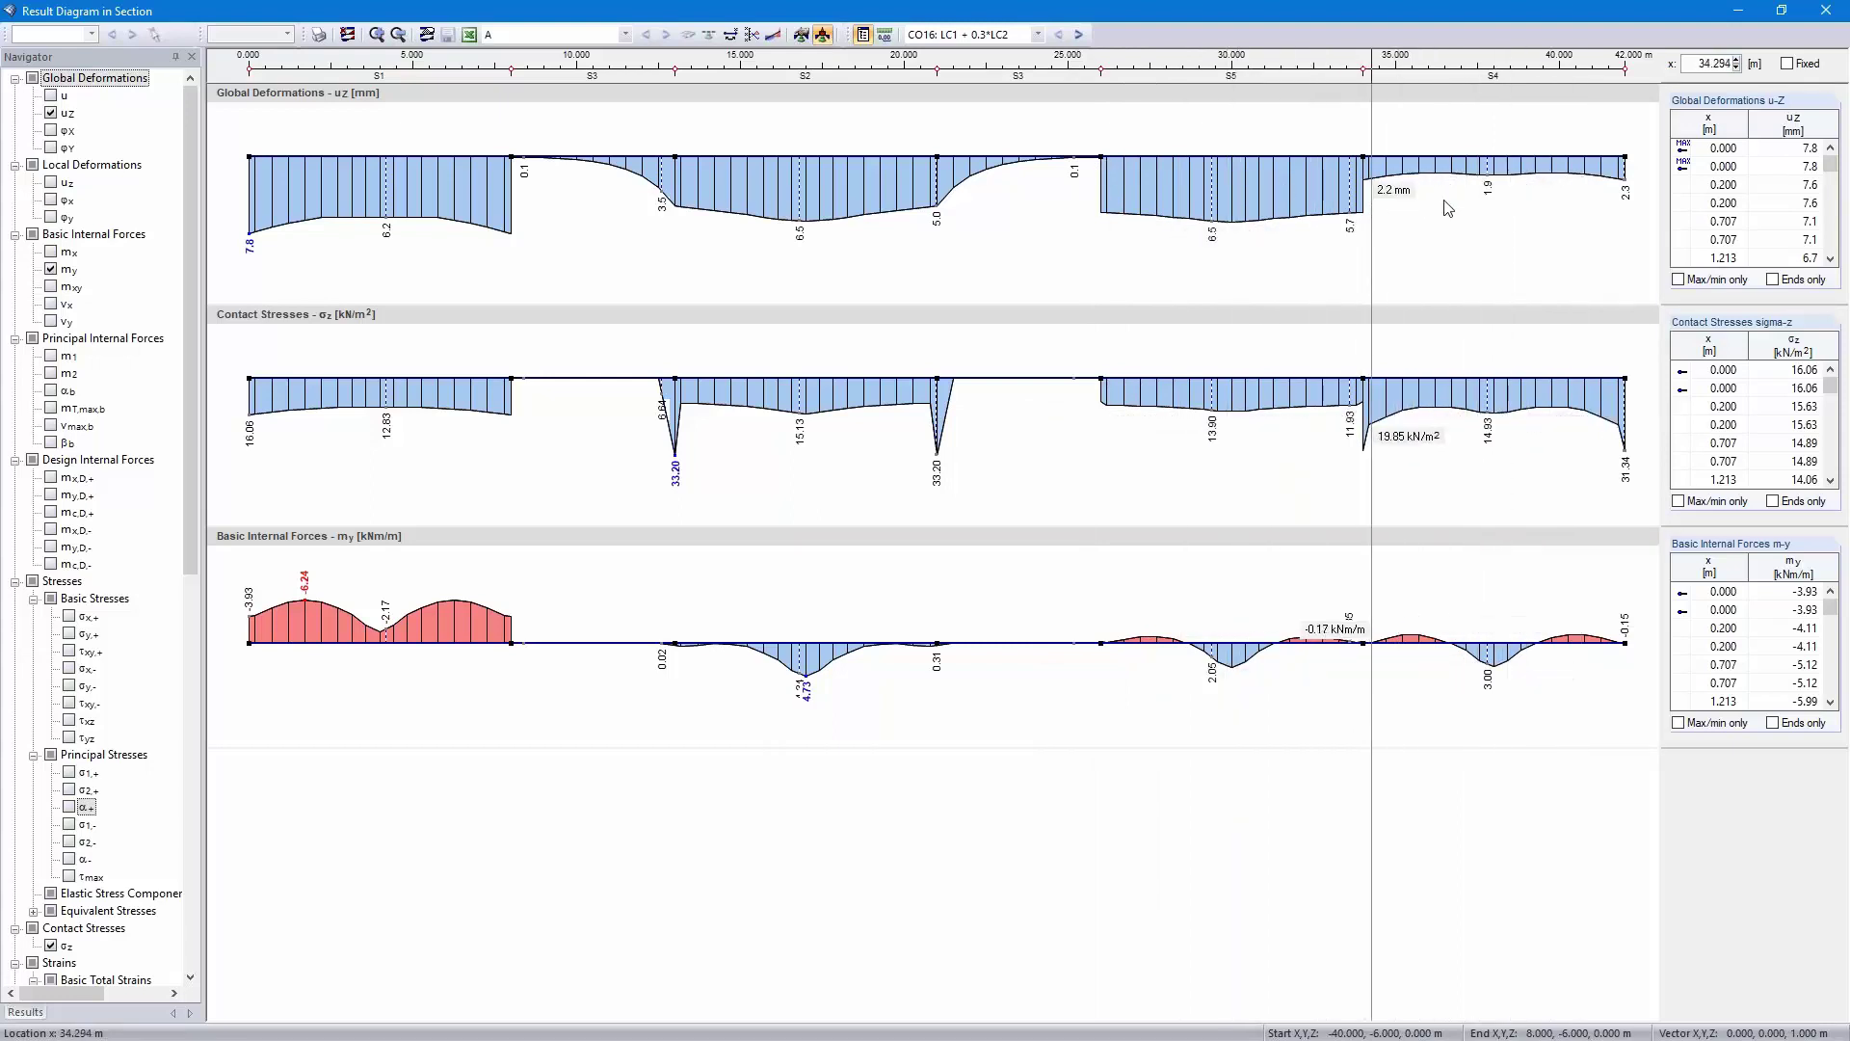
left_click(1826, 11)
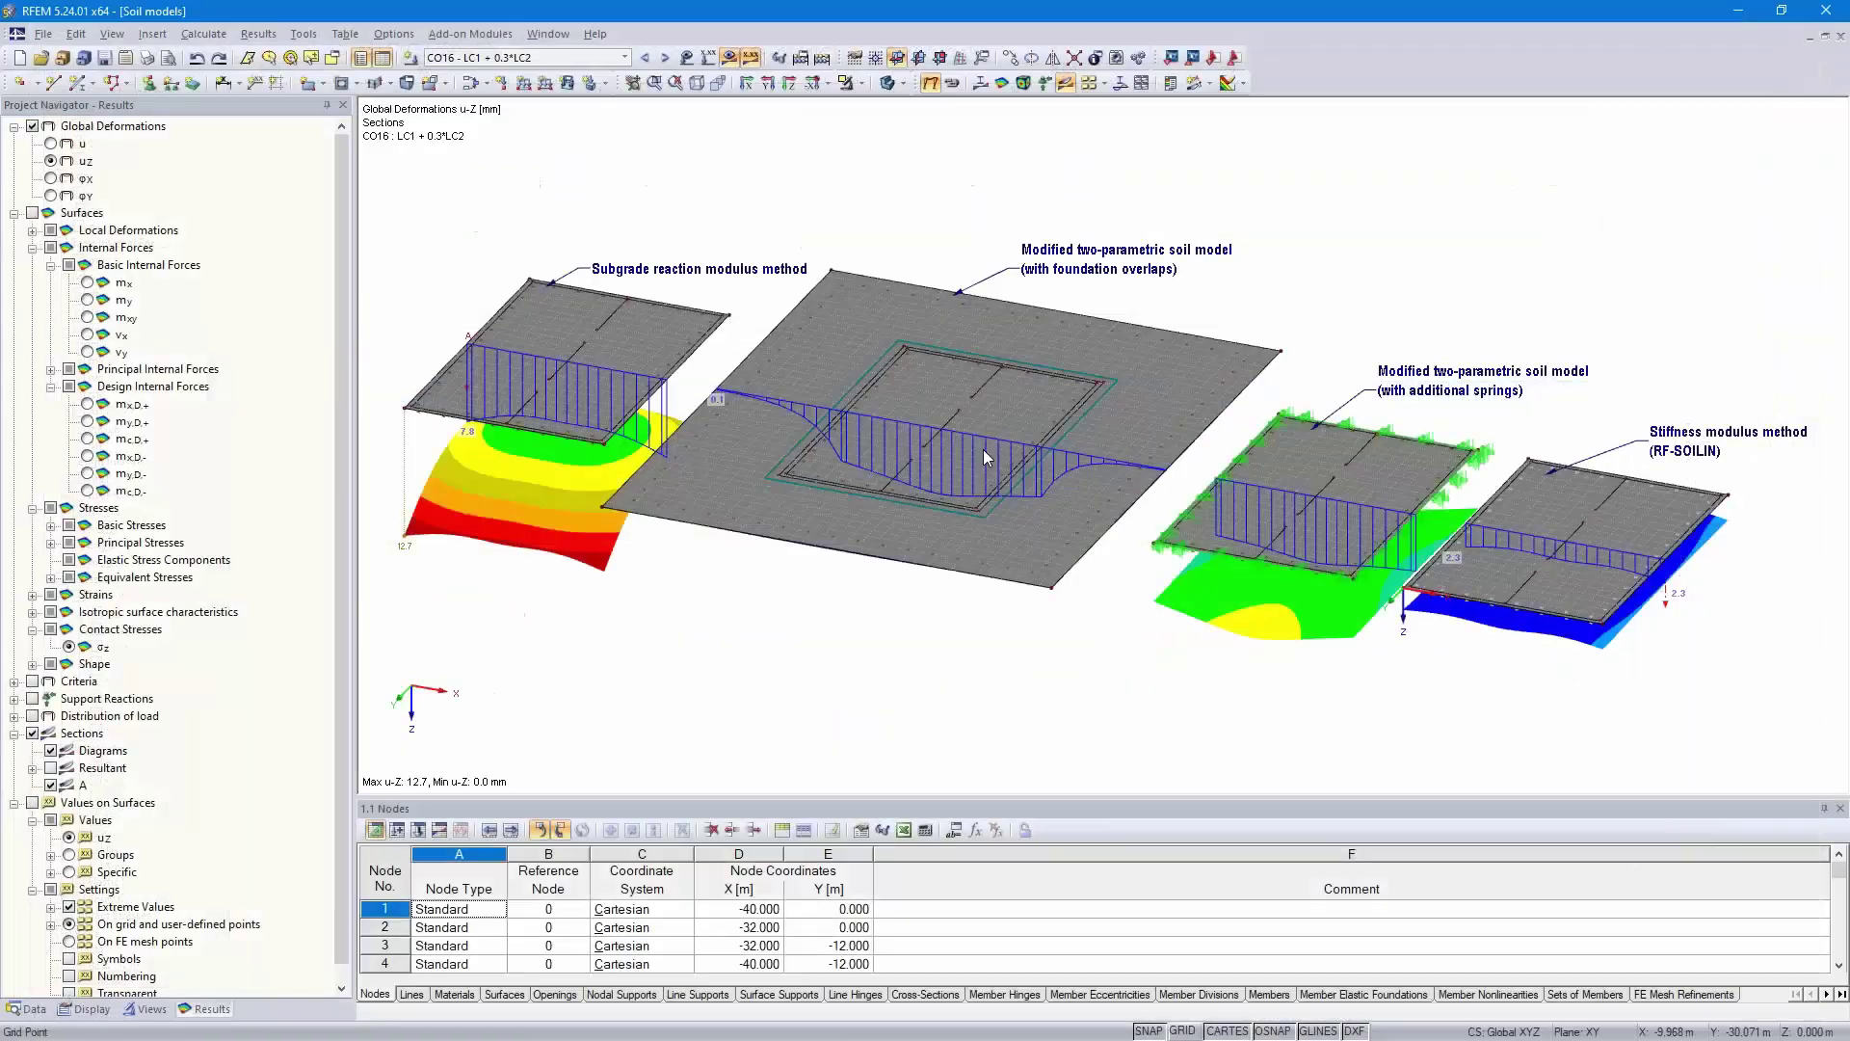
- In the calculation parameters of load combination CO16, modify the loading by a factor of 5 and accept the change
left_click(203, 33)
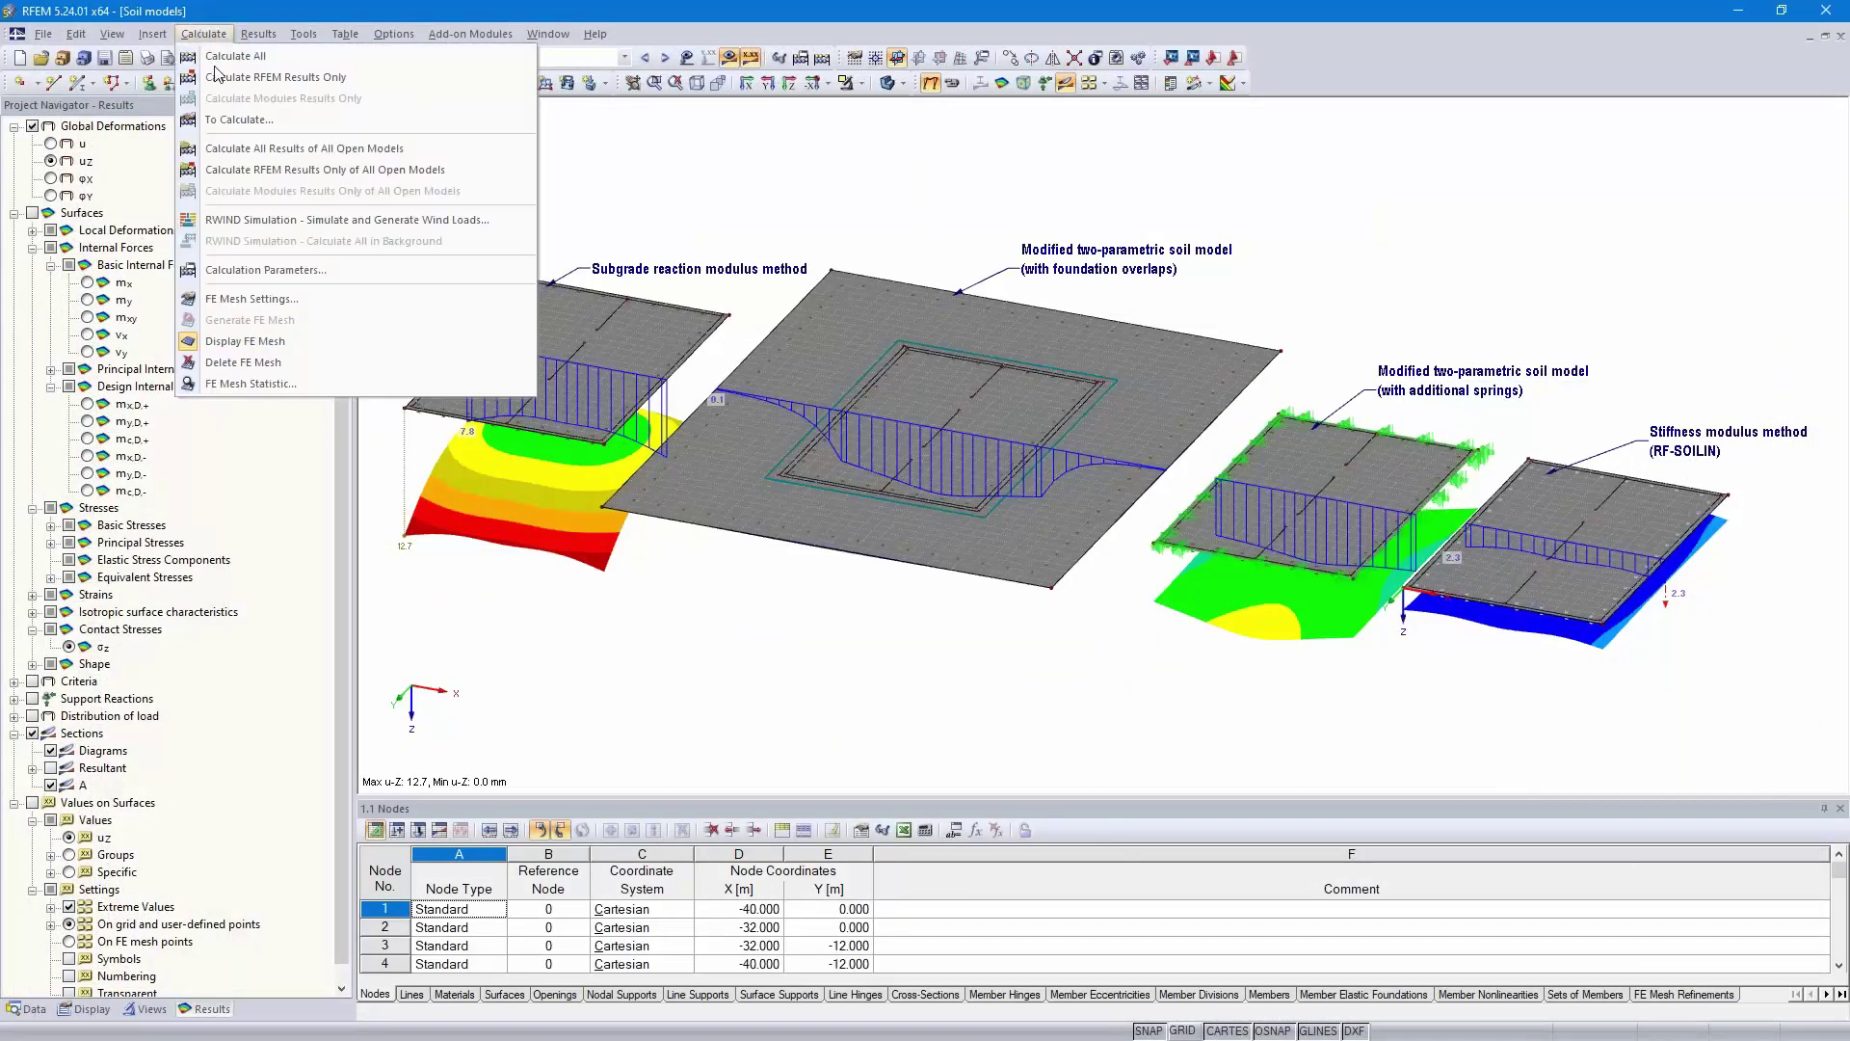
left_click(277, 271)
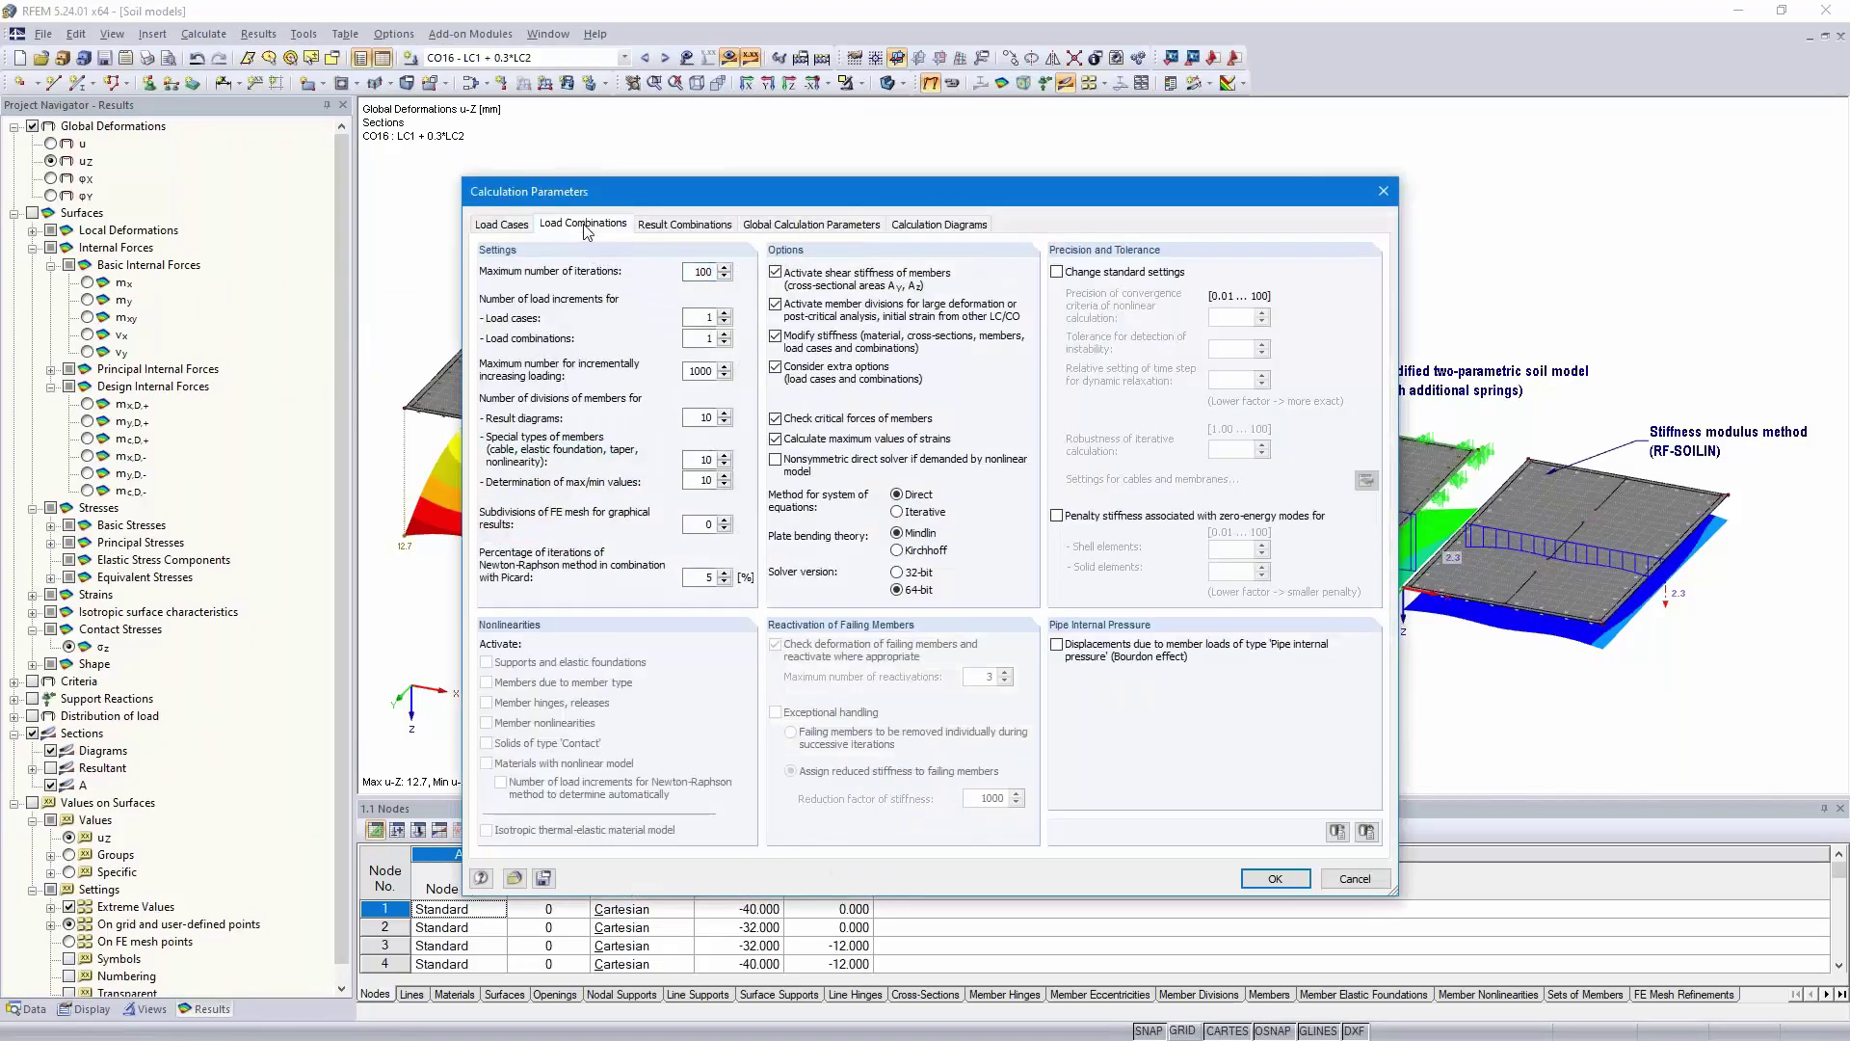
left_click(583, 225)
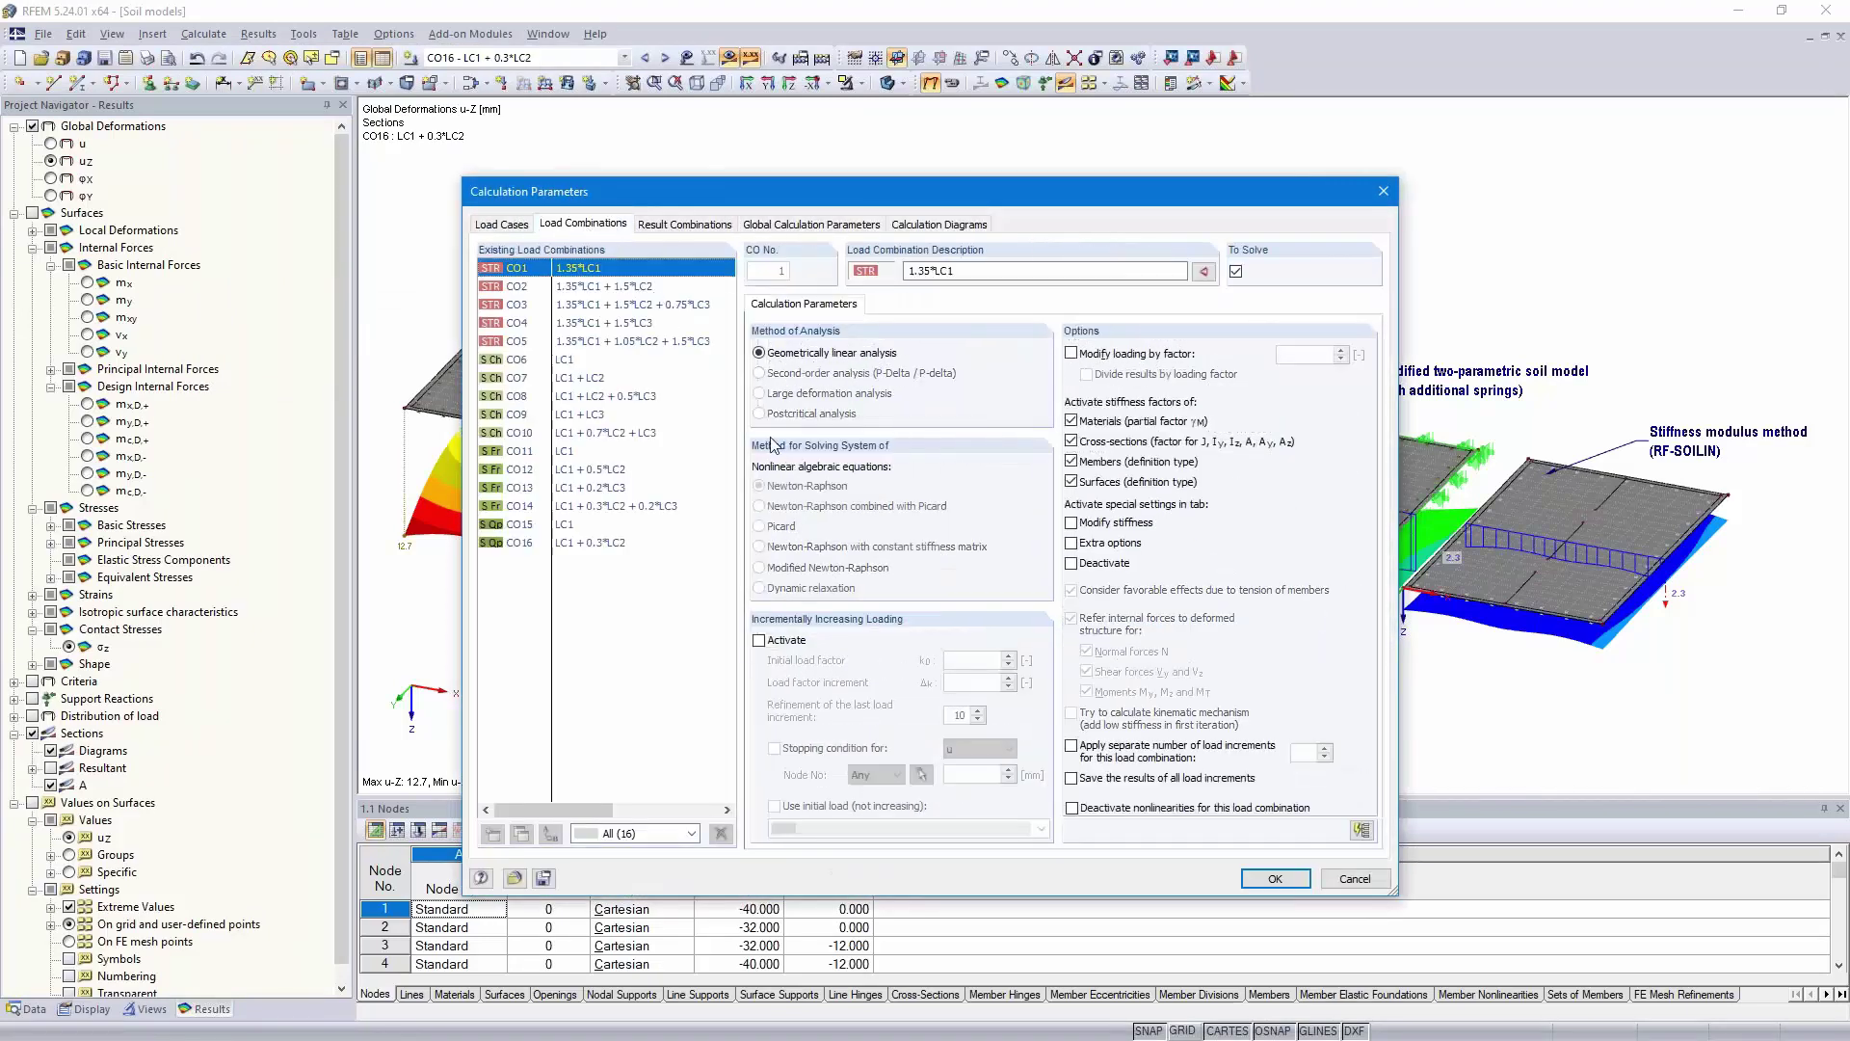
left_click(600, 543)
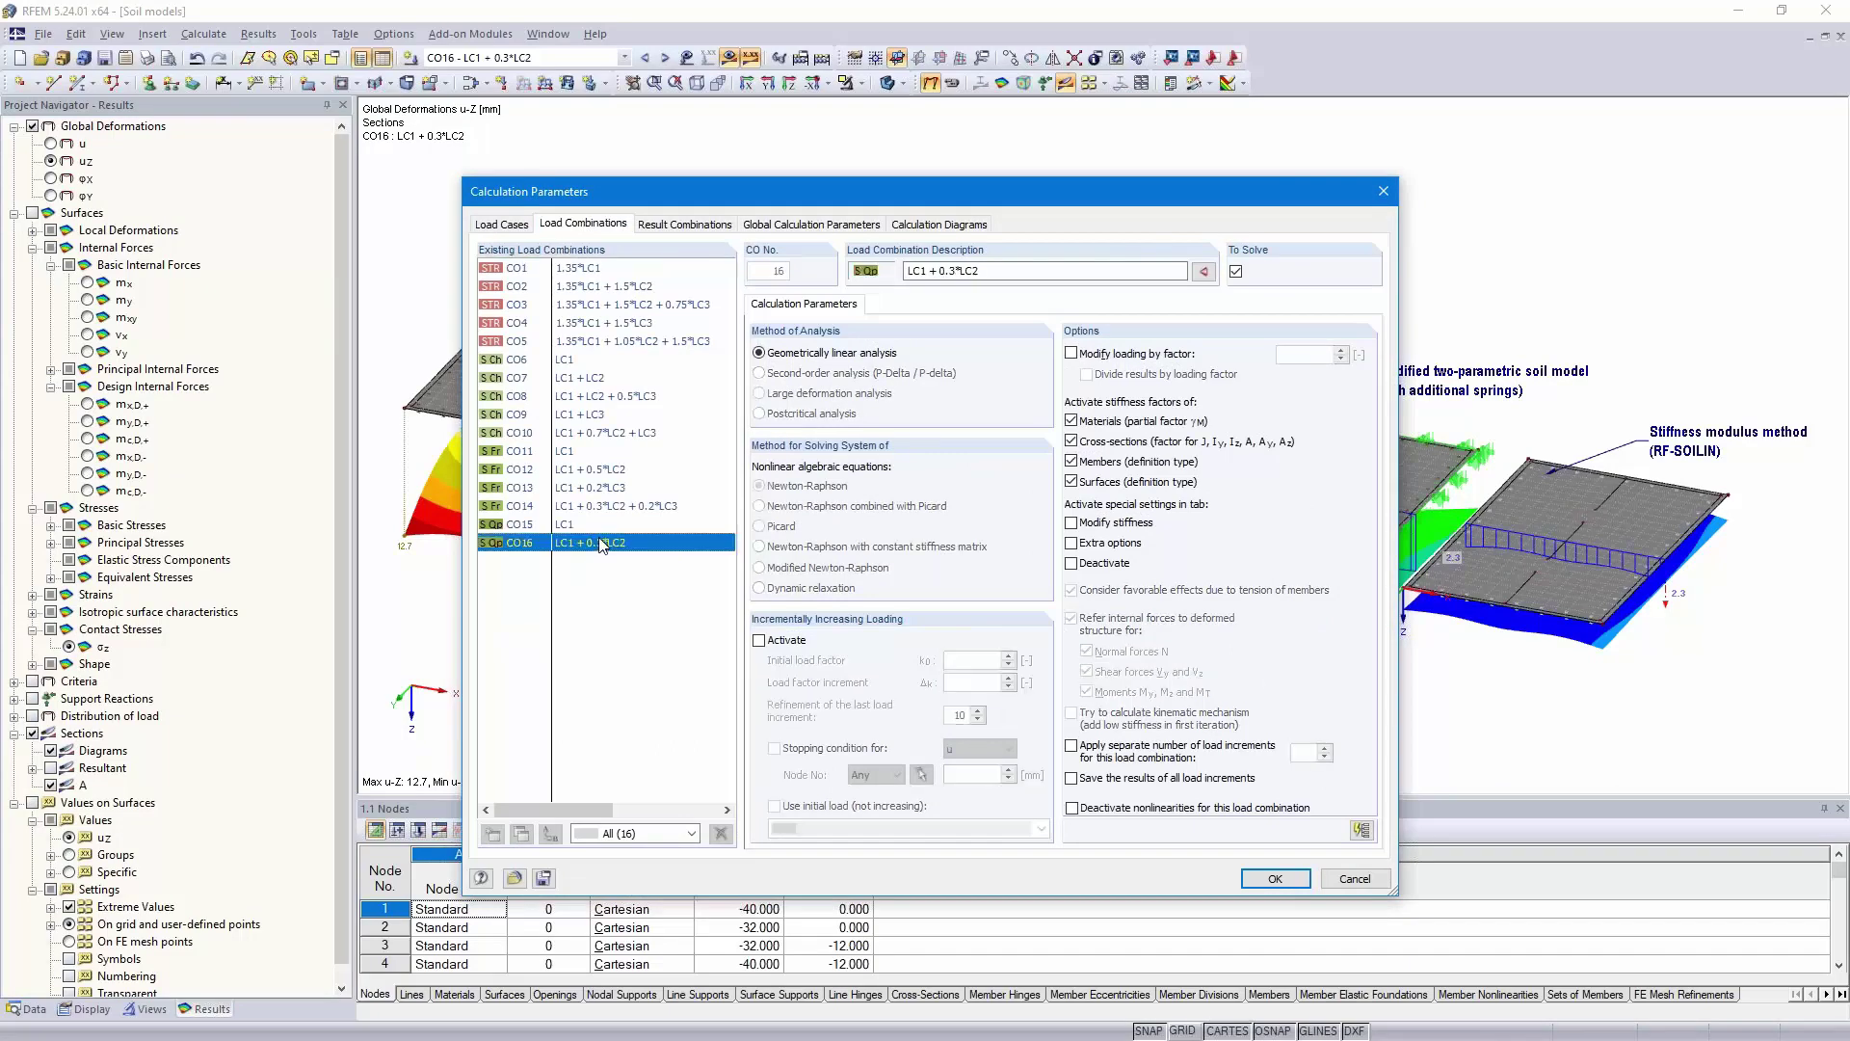
left_click(1072, 353)
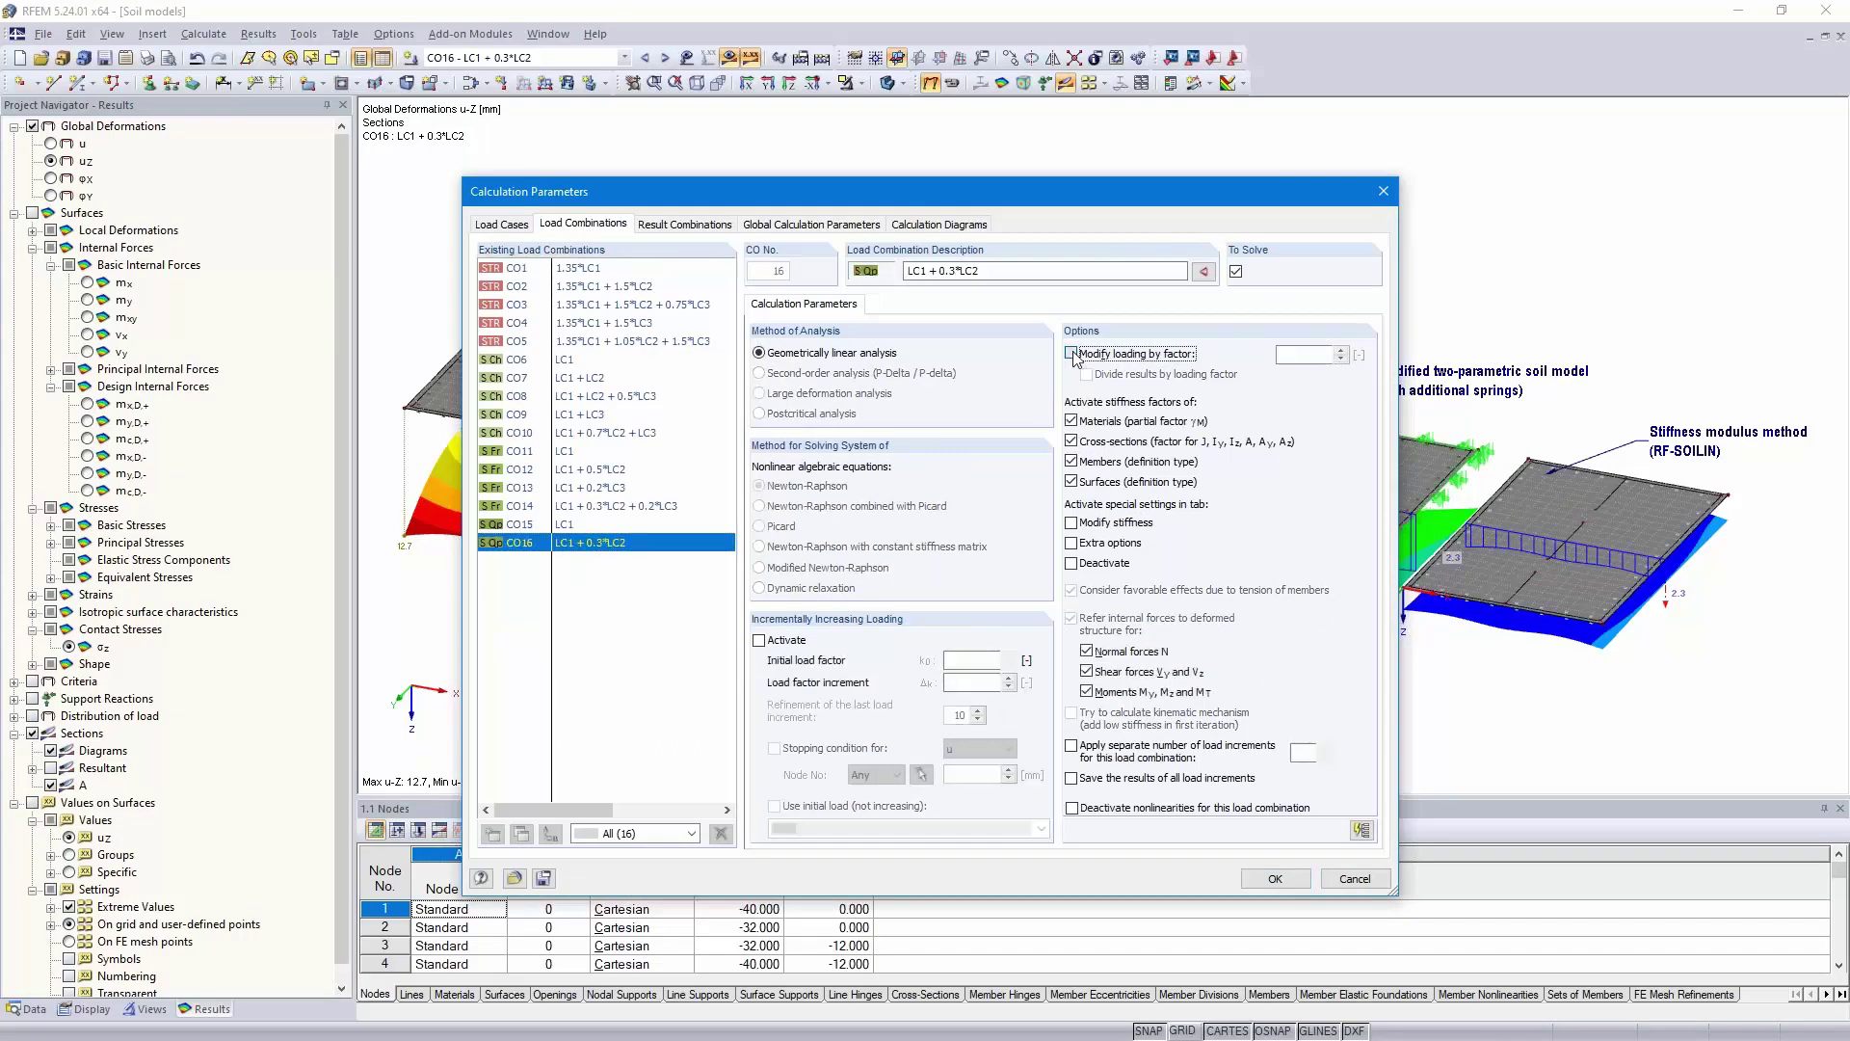
double_click(1328, 354)
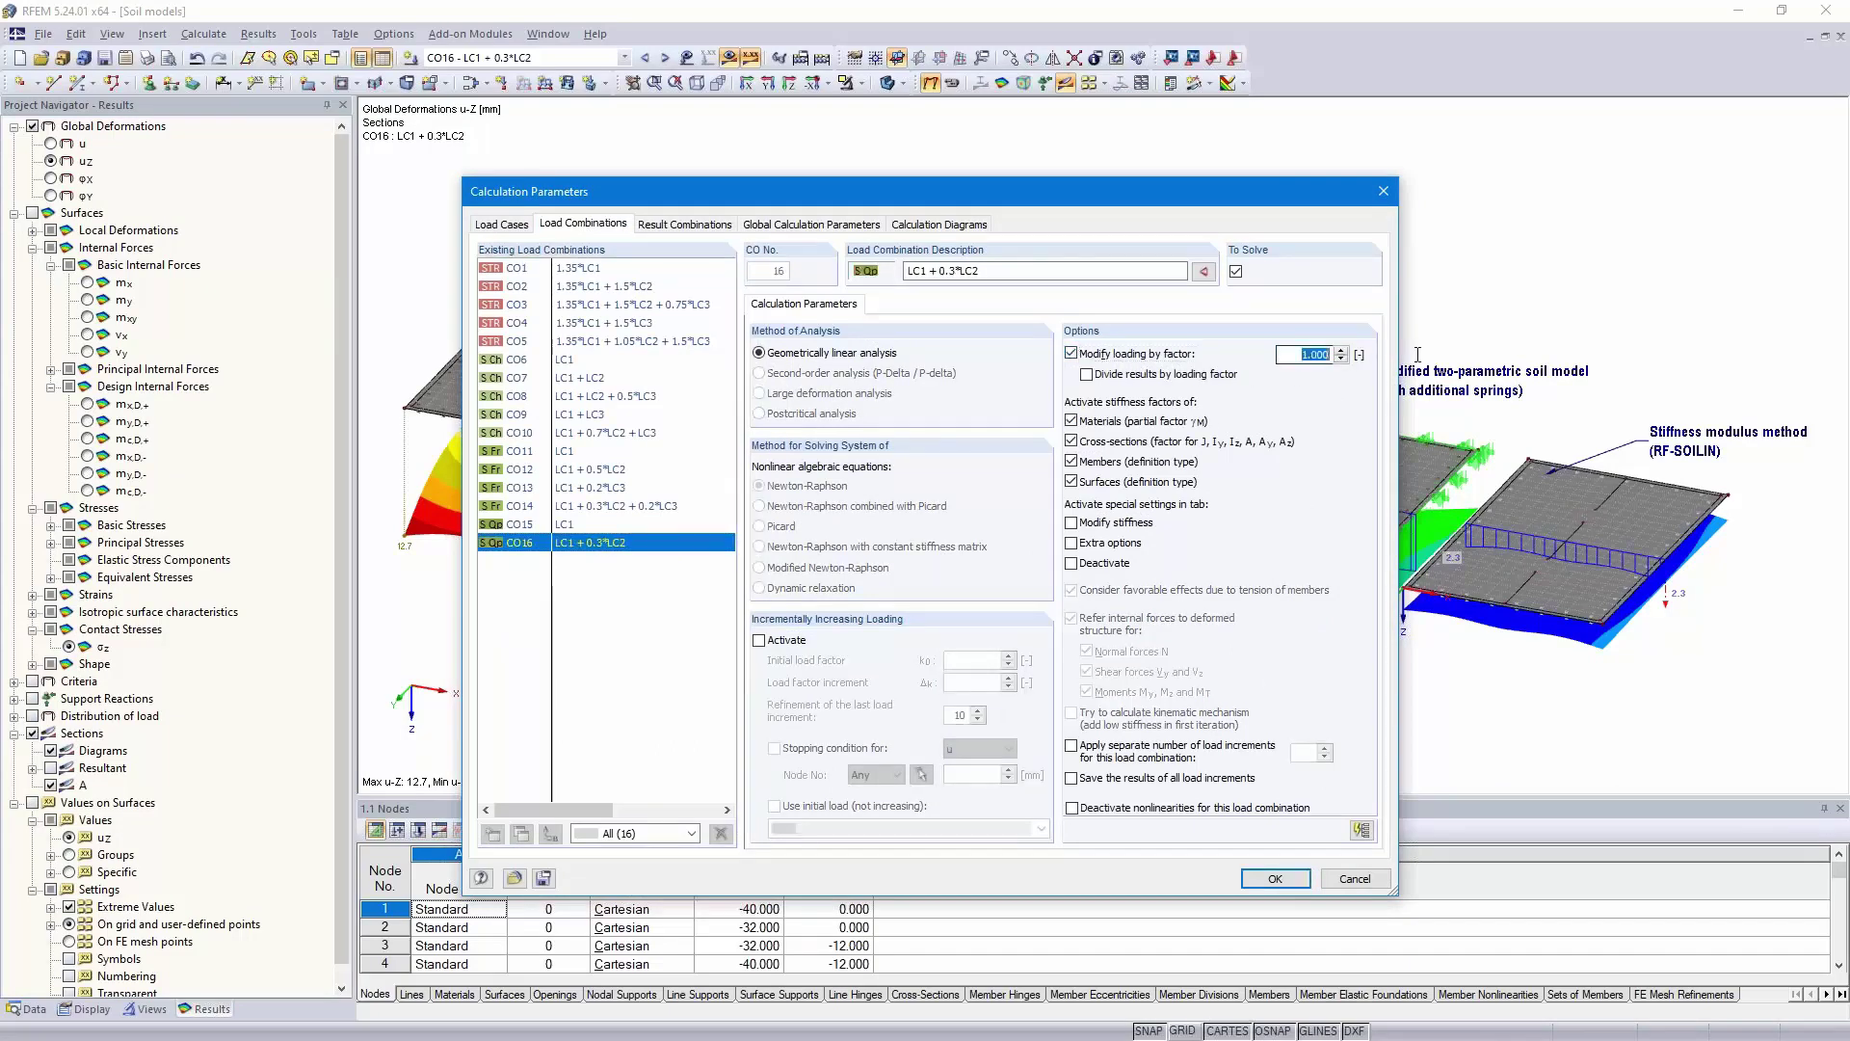
left_click(1267, 878)
left_click(897, 585)
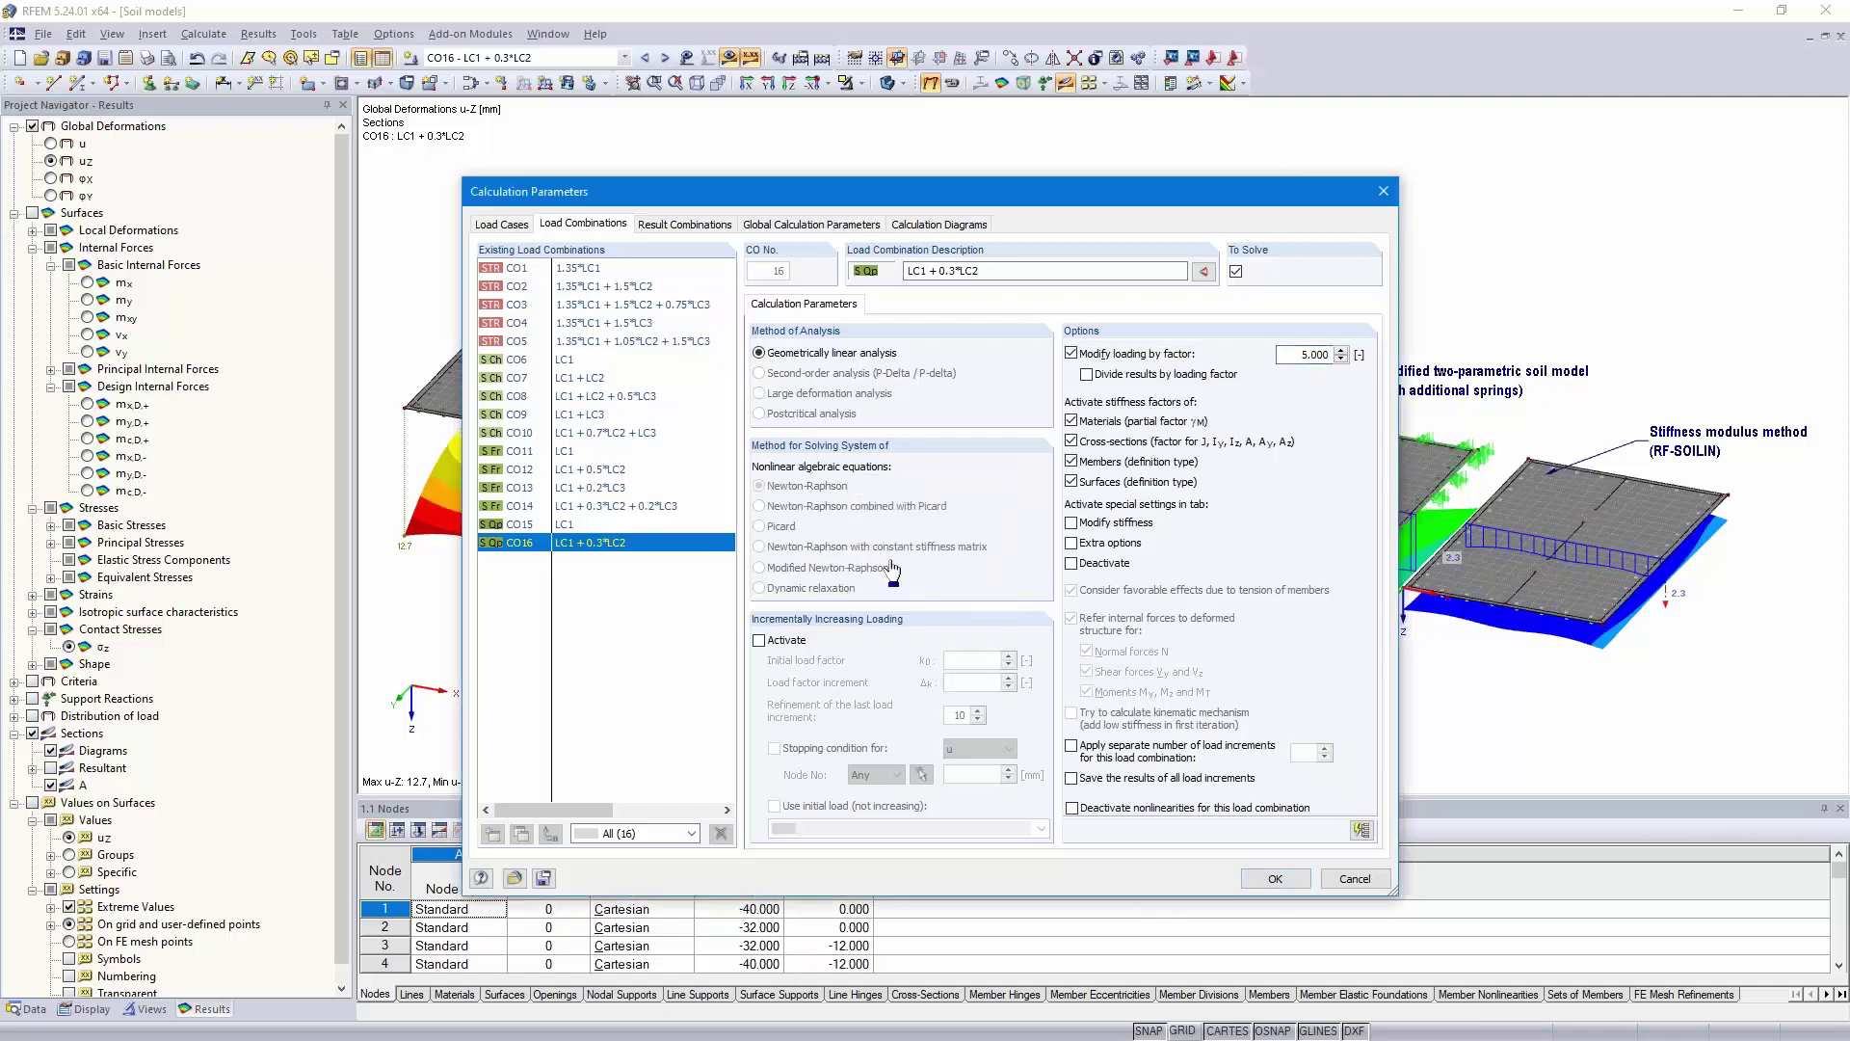
- Calculate and show the results of load combination CO16 with its modified loading
left_click(730, 56)
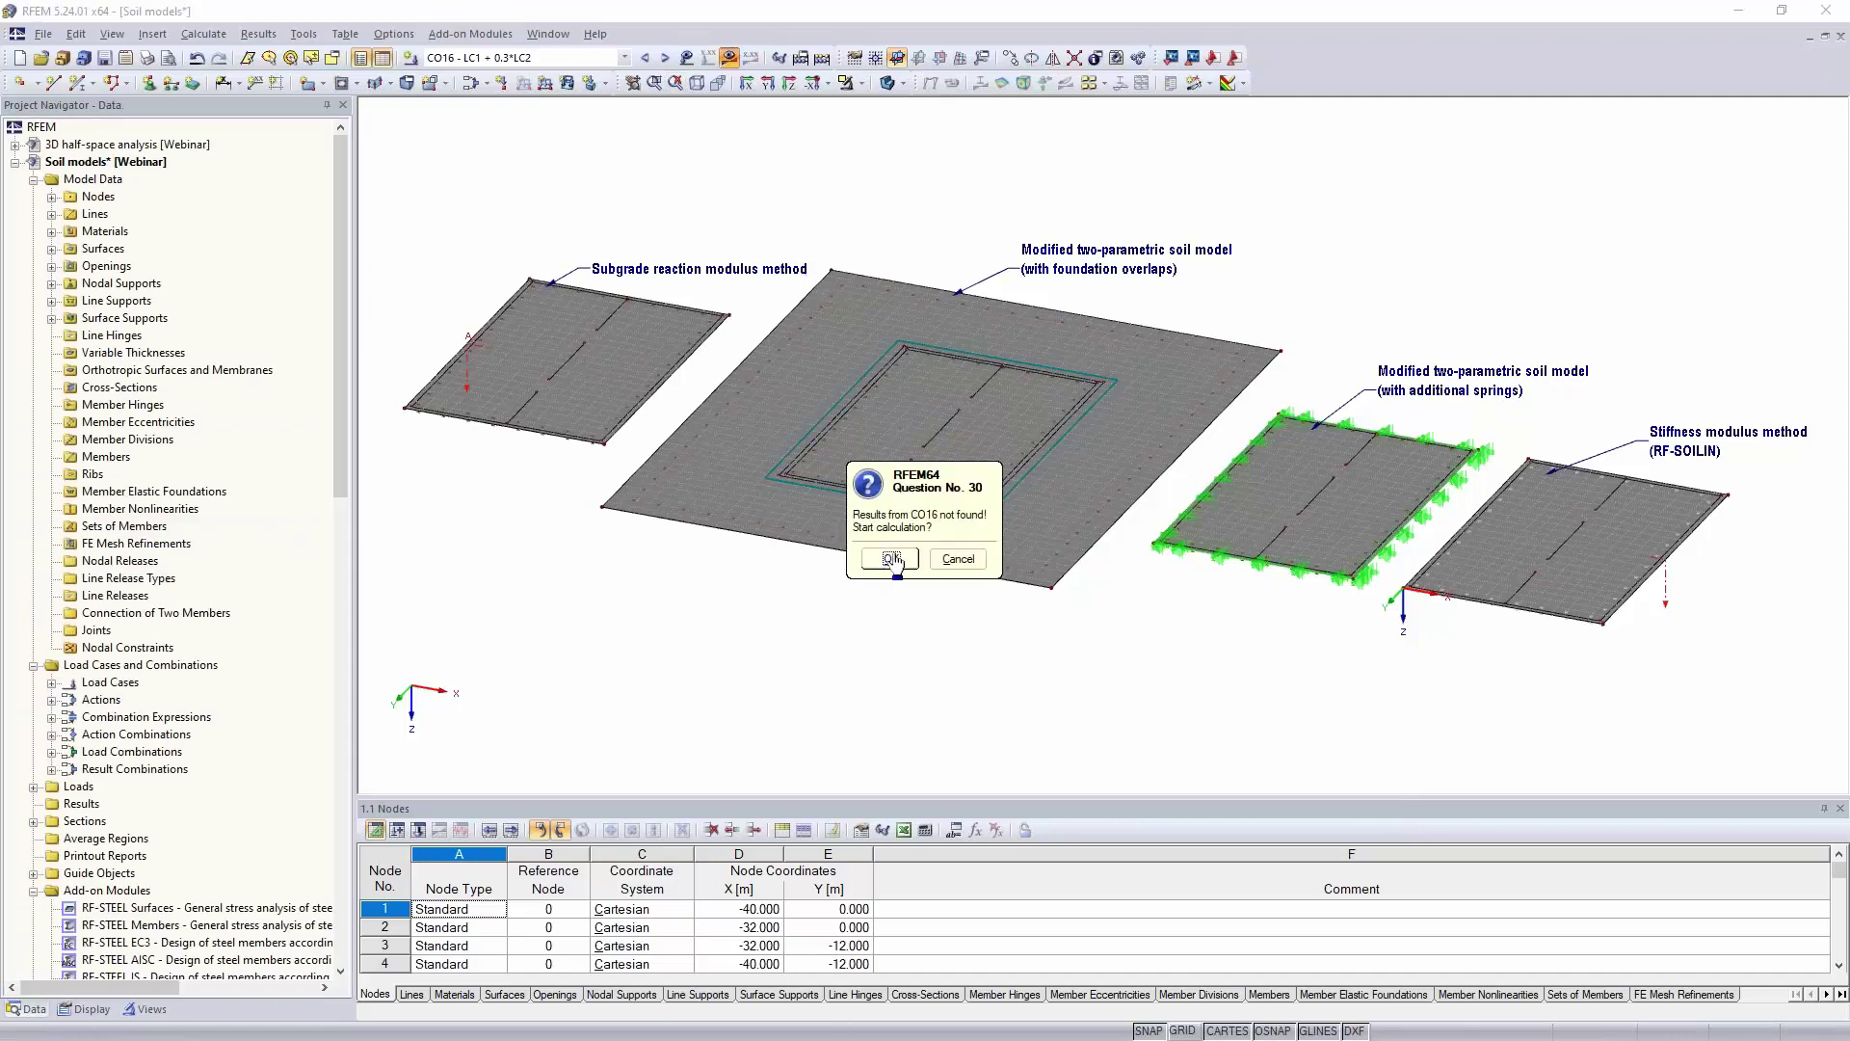
left_click(893, 559)
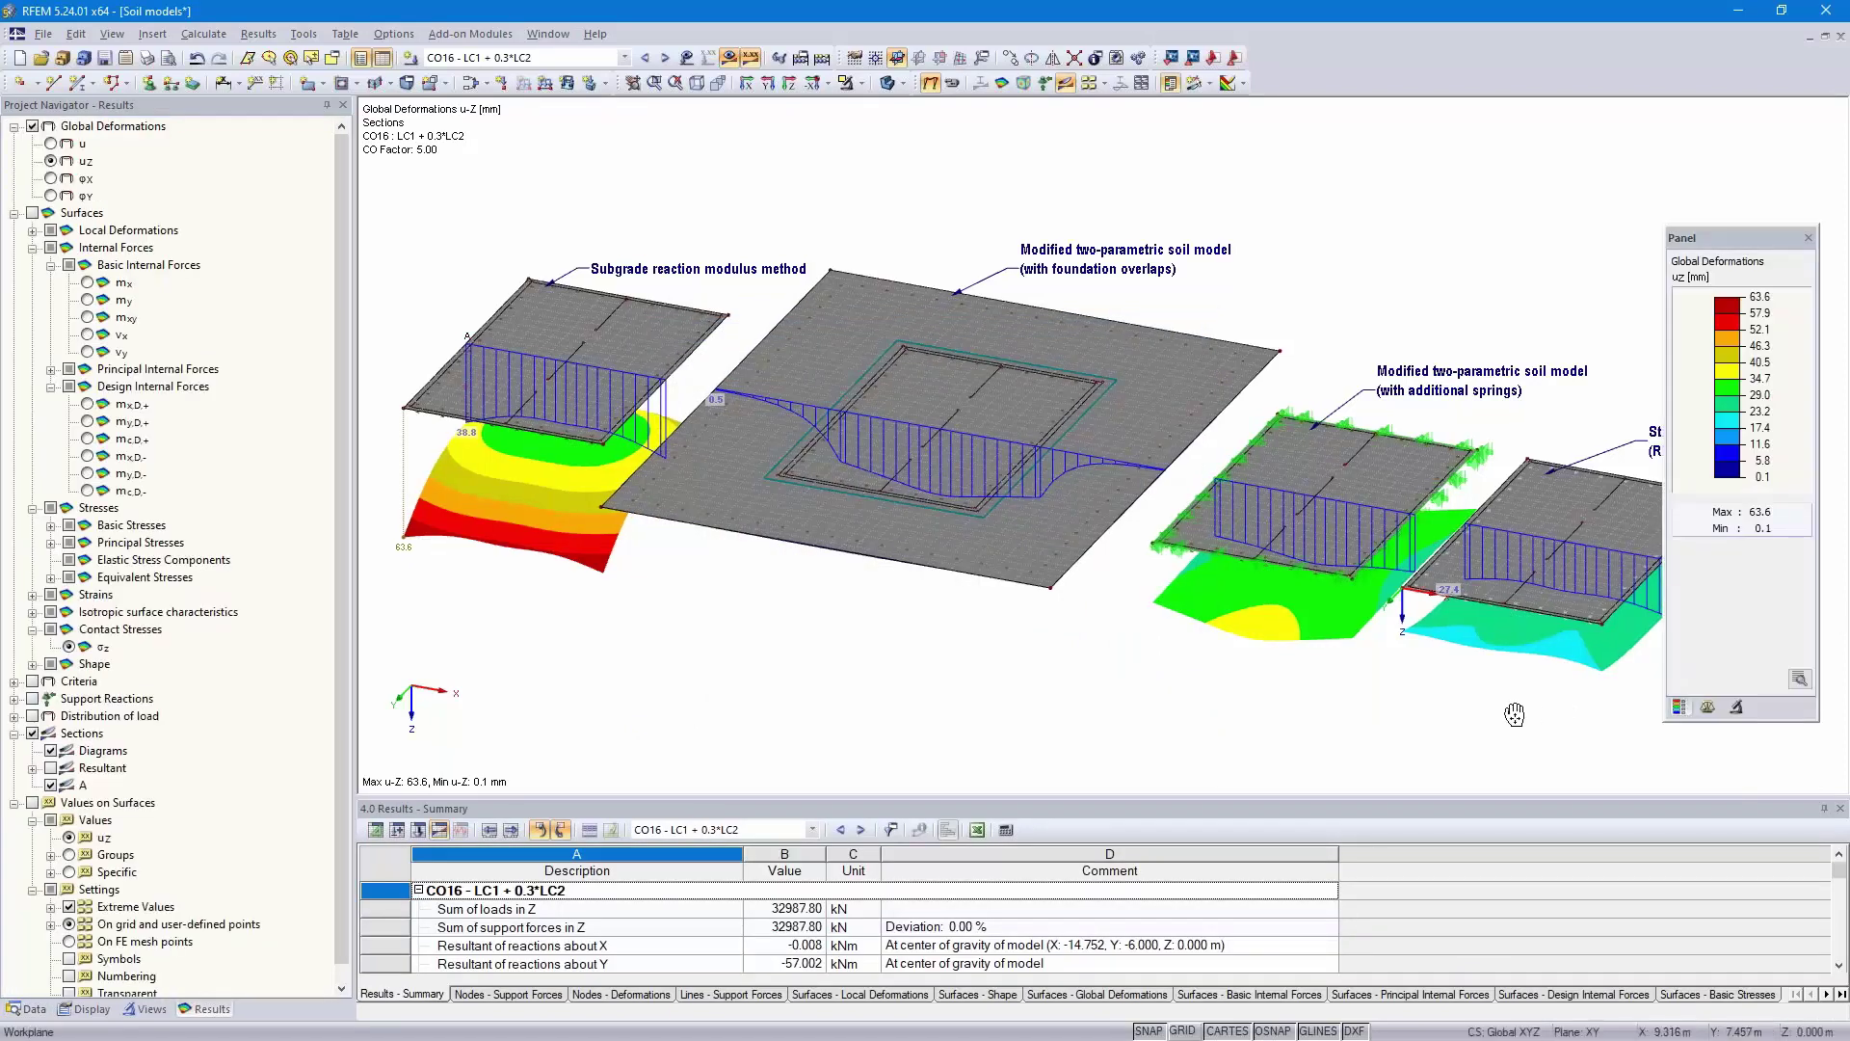
- Review the section A result diagrams for the increased load, comparing deformations and contact stresses, and close them
scroll(1552, 704, "up", 3)
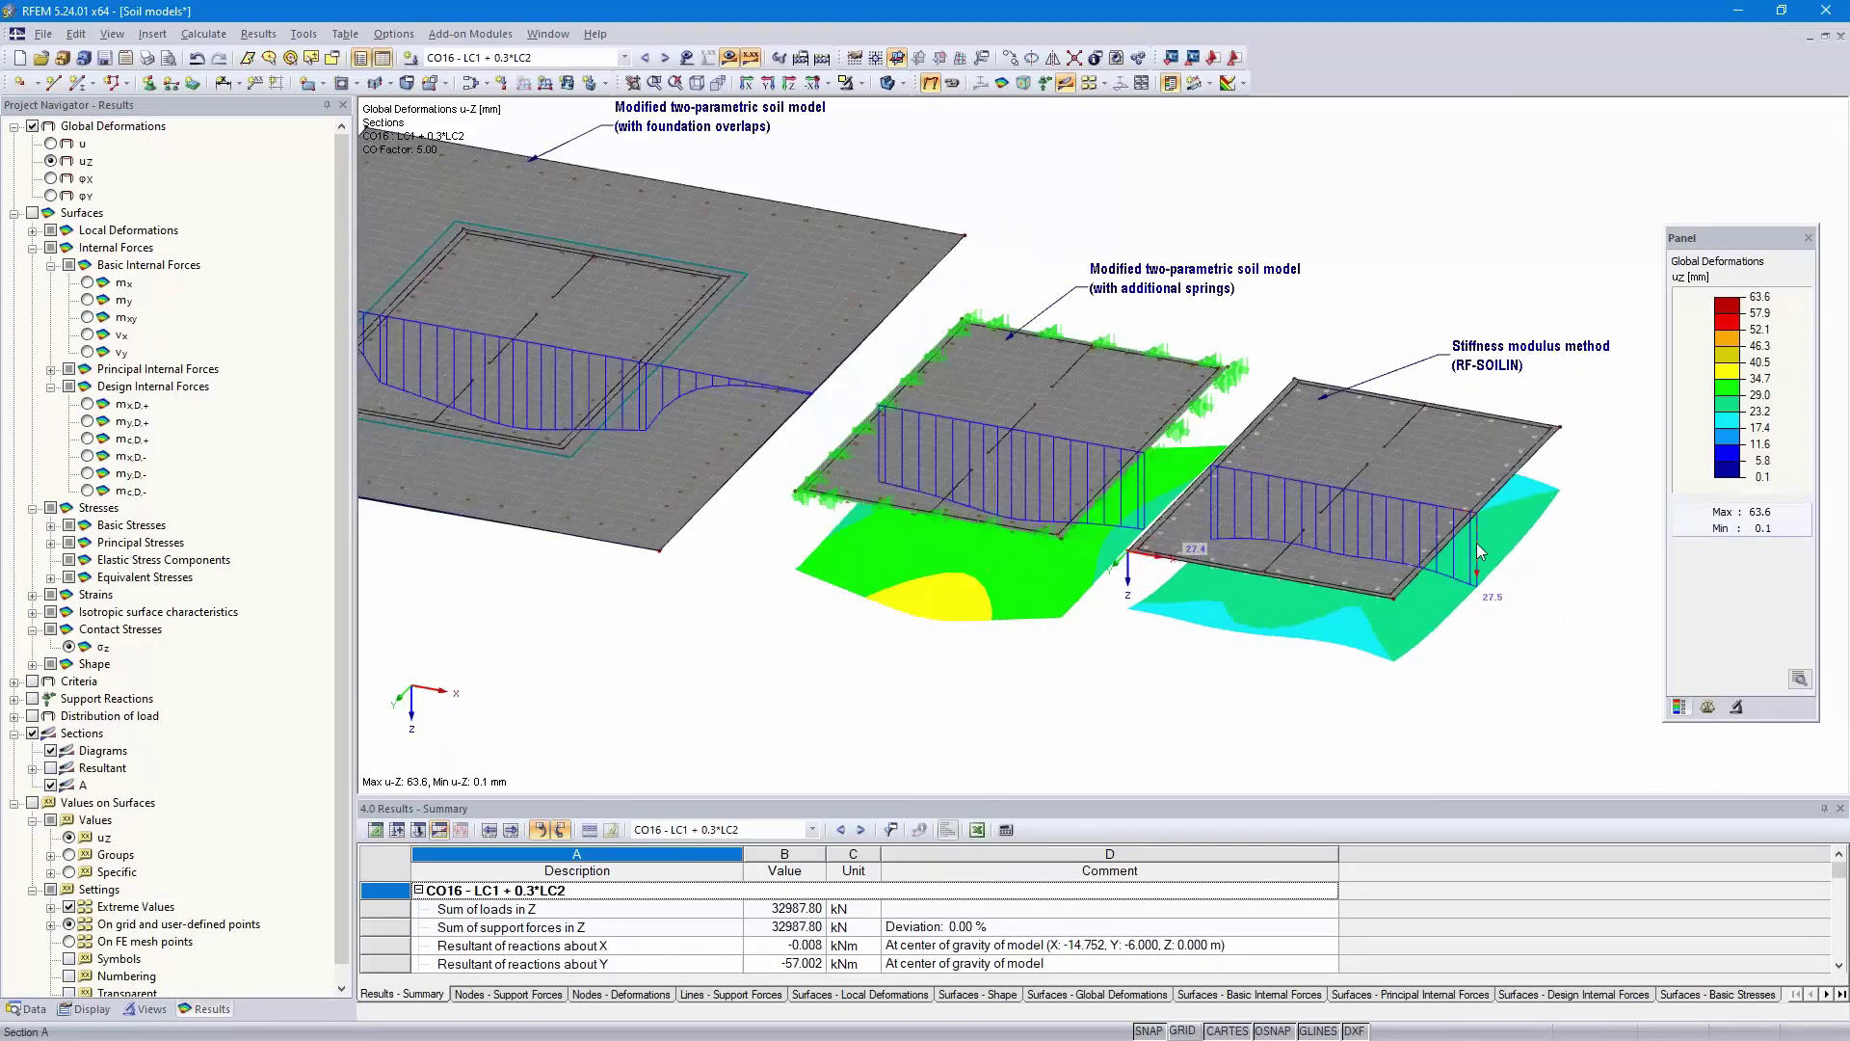
right_click(1476, 541)
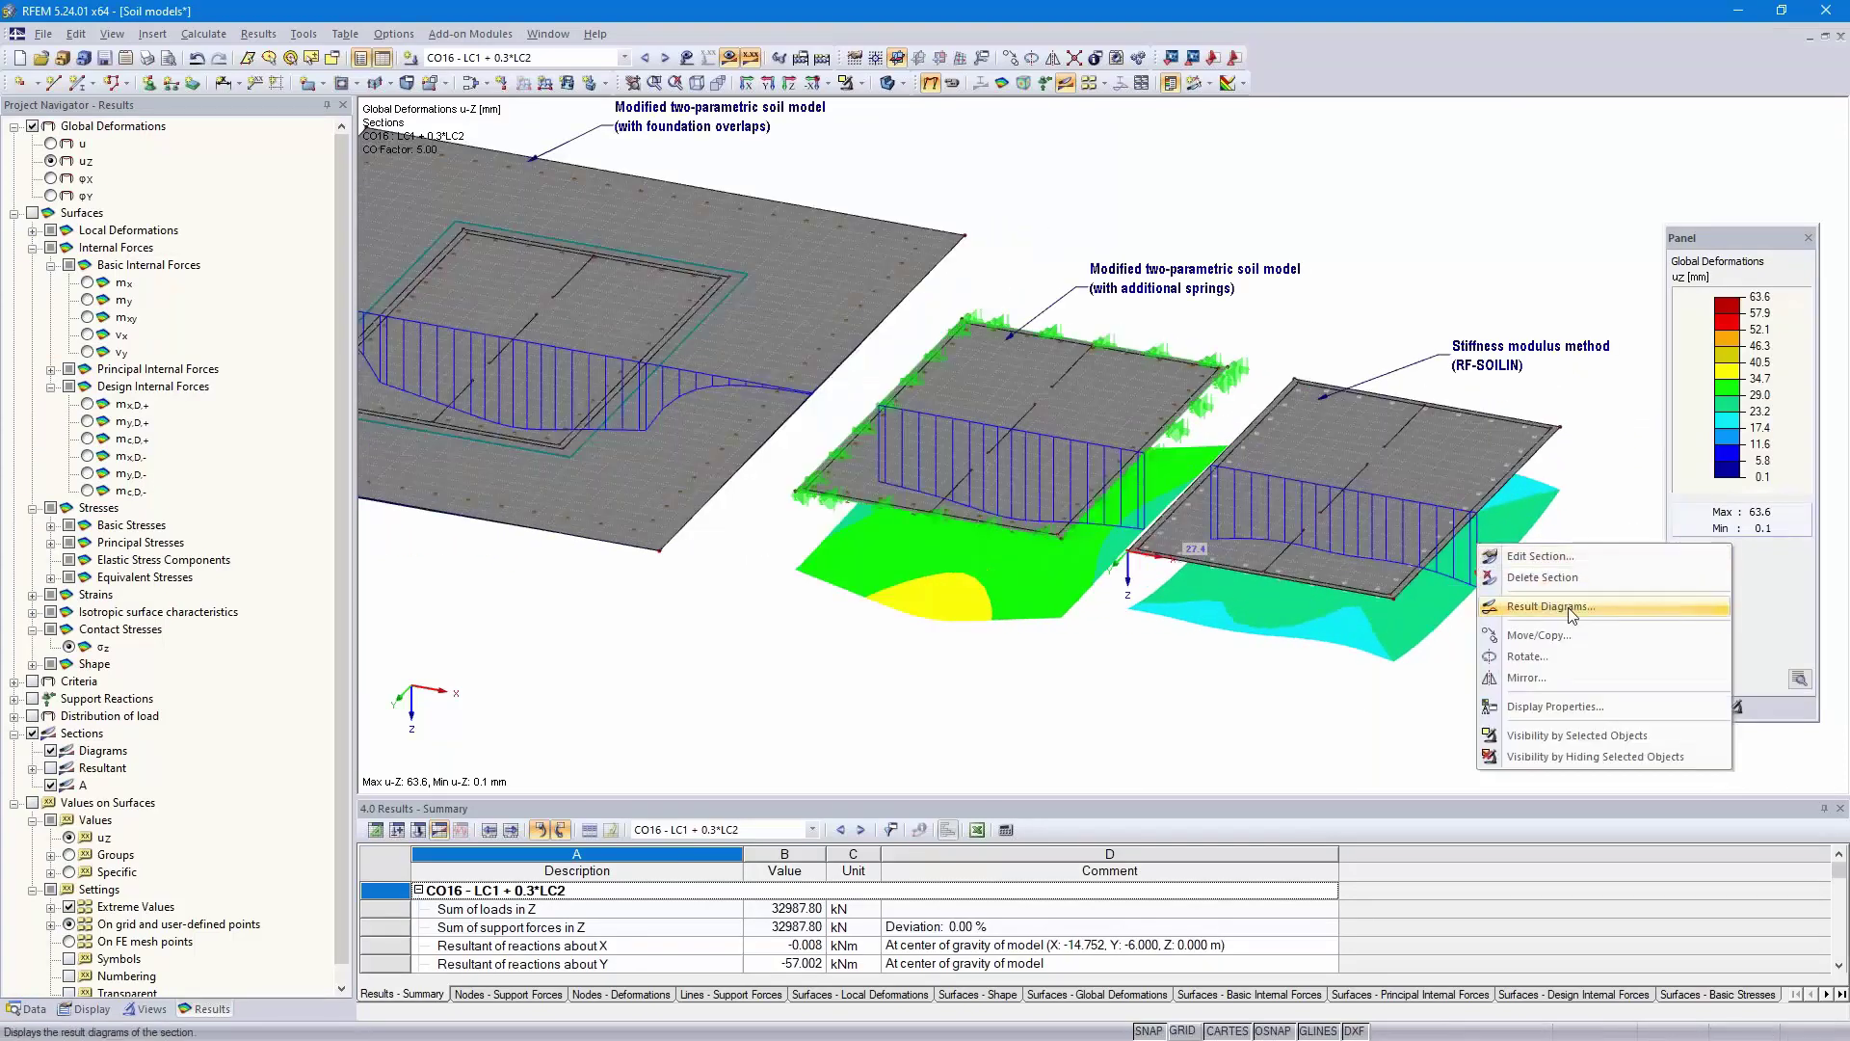
left_click(1571, 607)
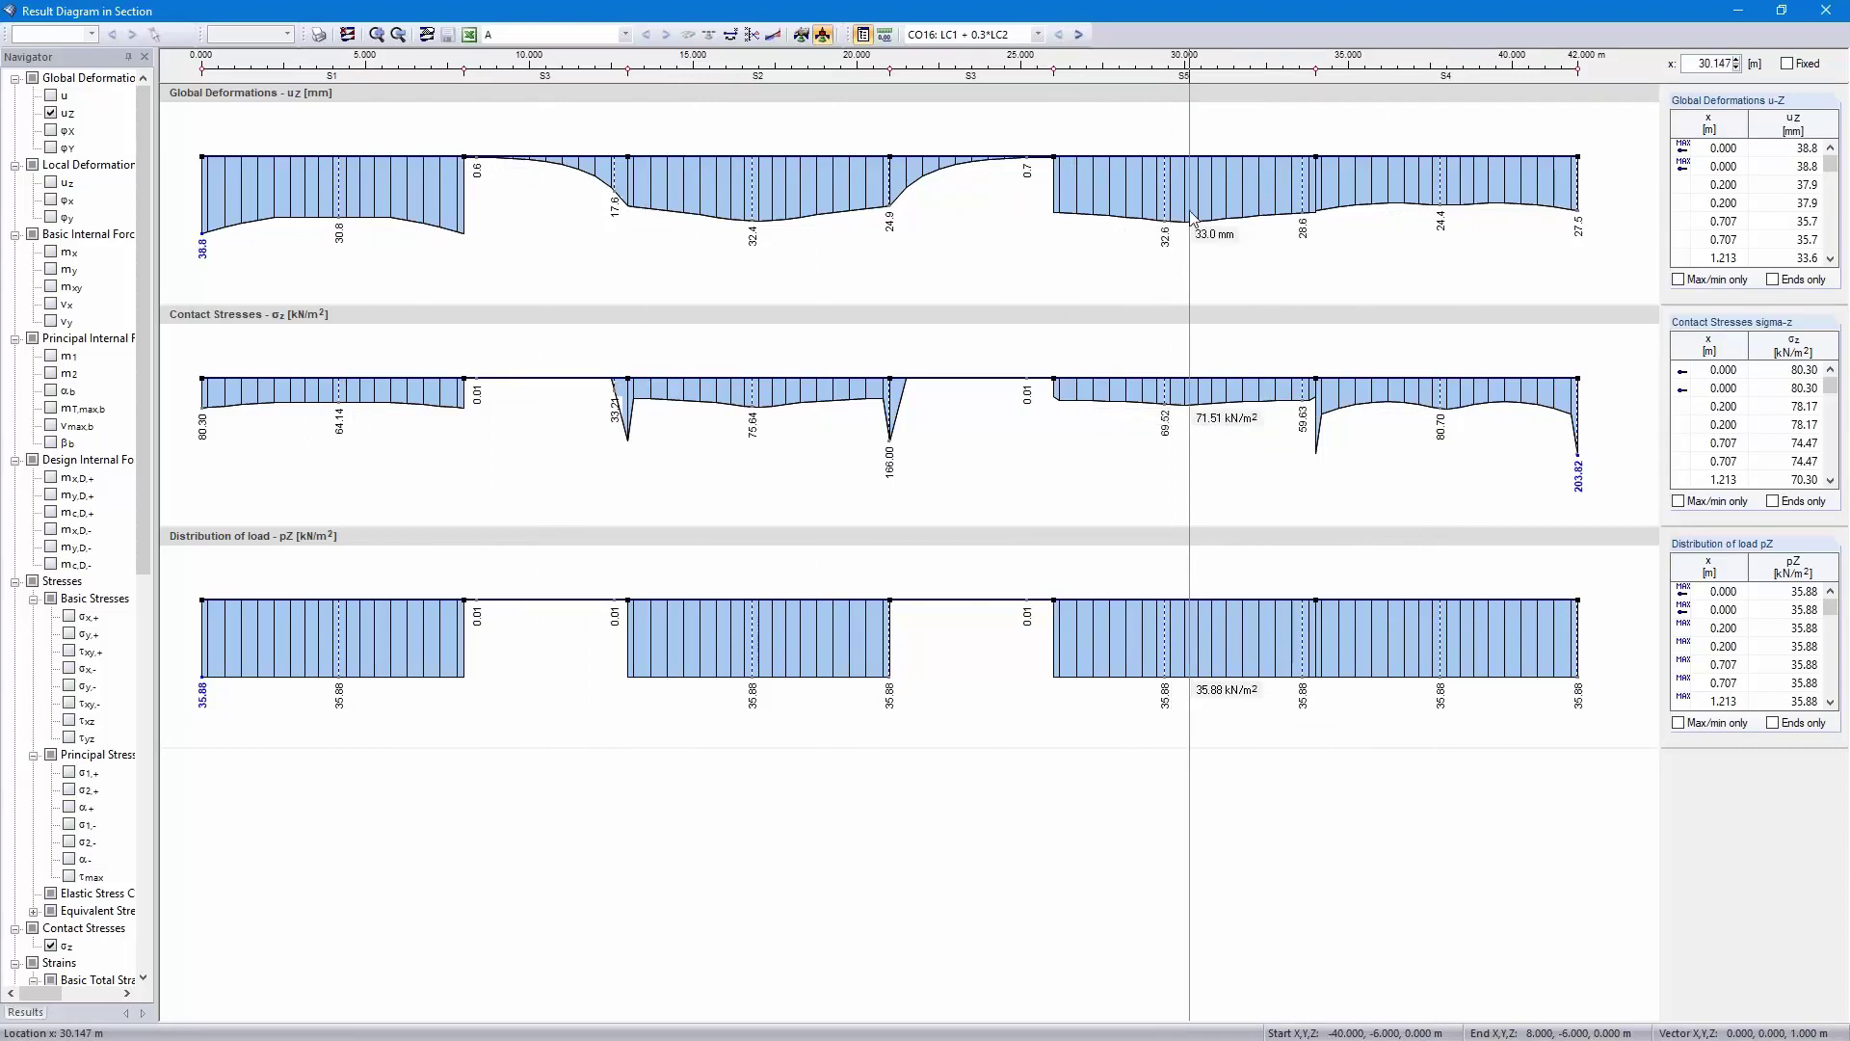
left_click(1826, 10)
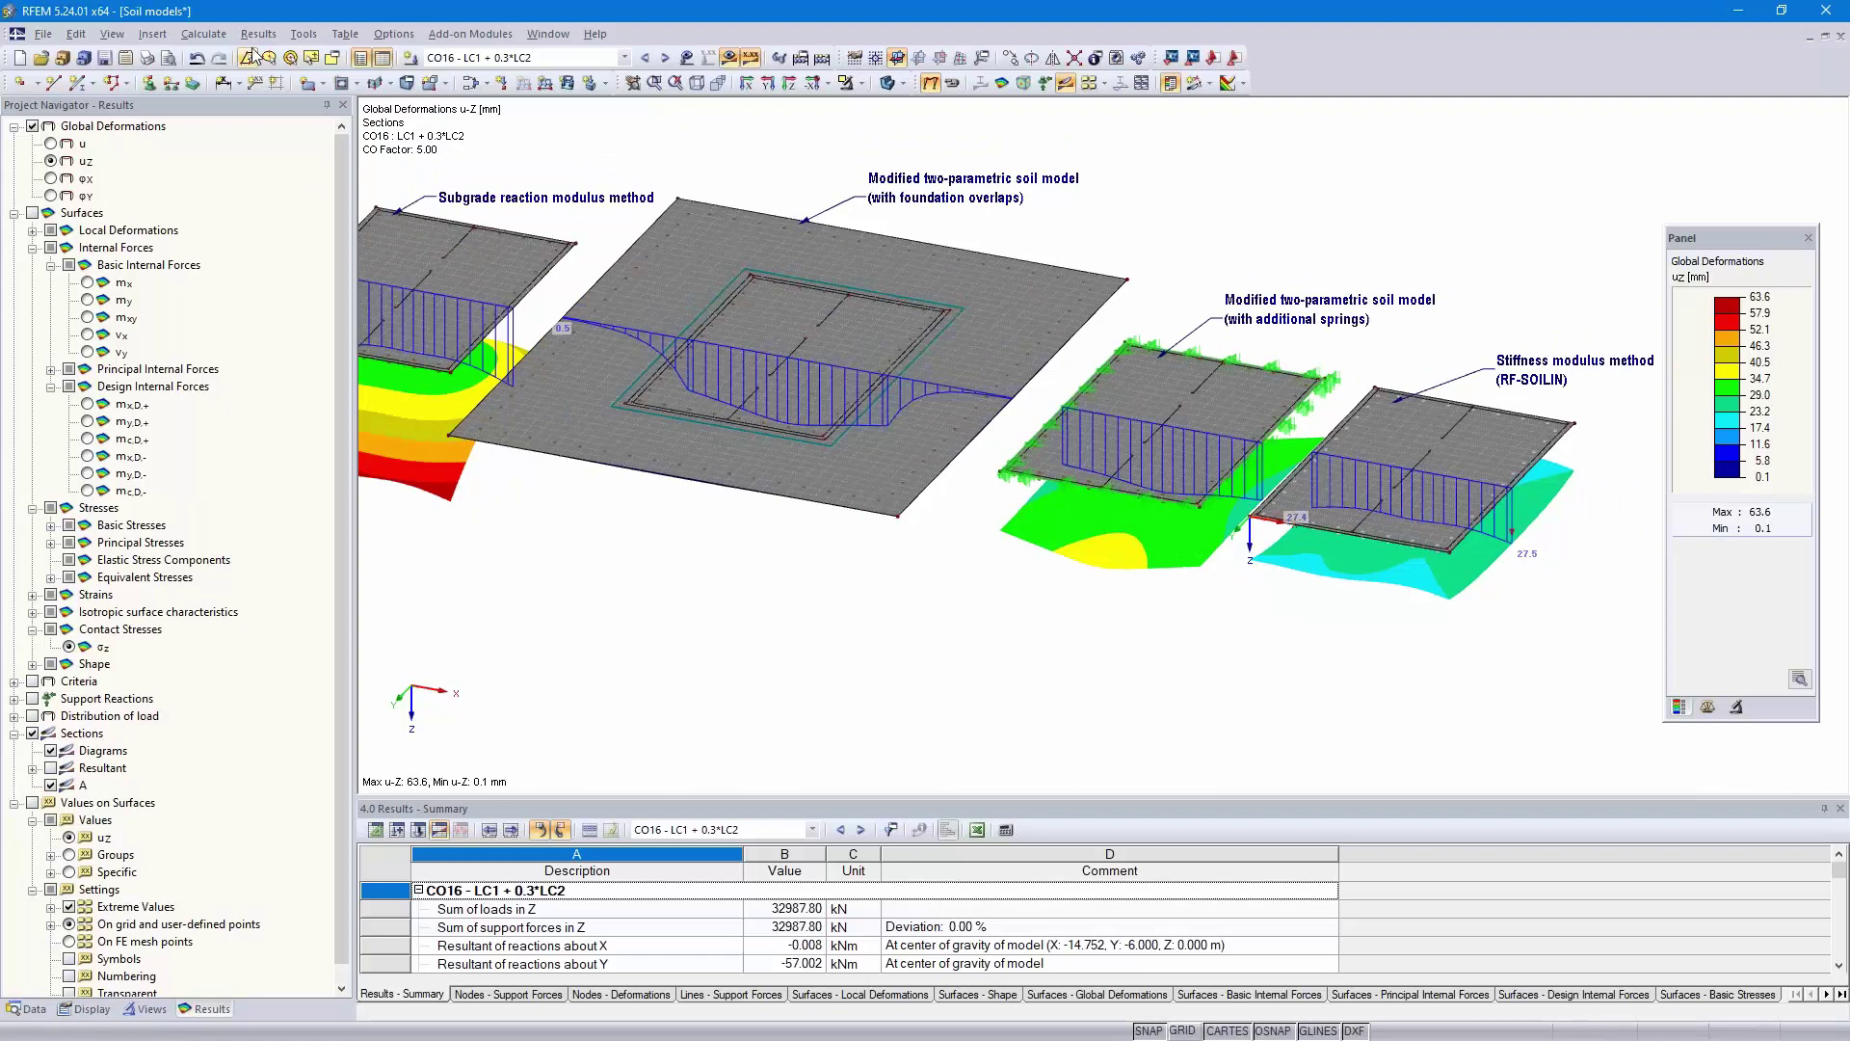
- In the calculation parameters of load combination CO16, deactivate modifying the loading by a factor and accept deleting the results
left_click(204, 34)
left_click(285, 273)
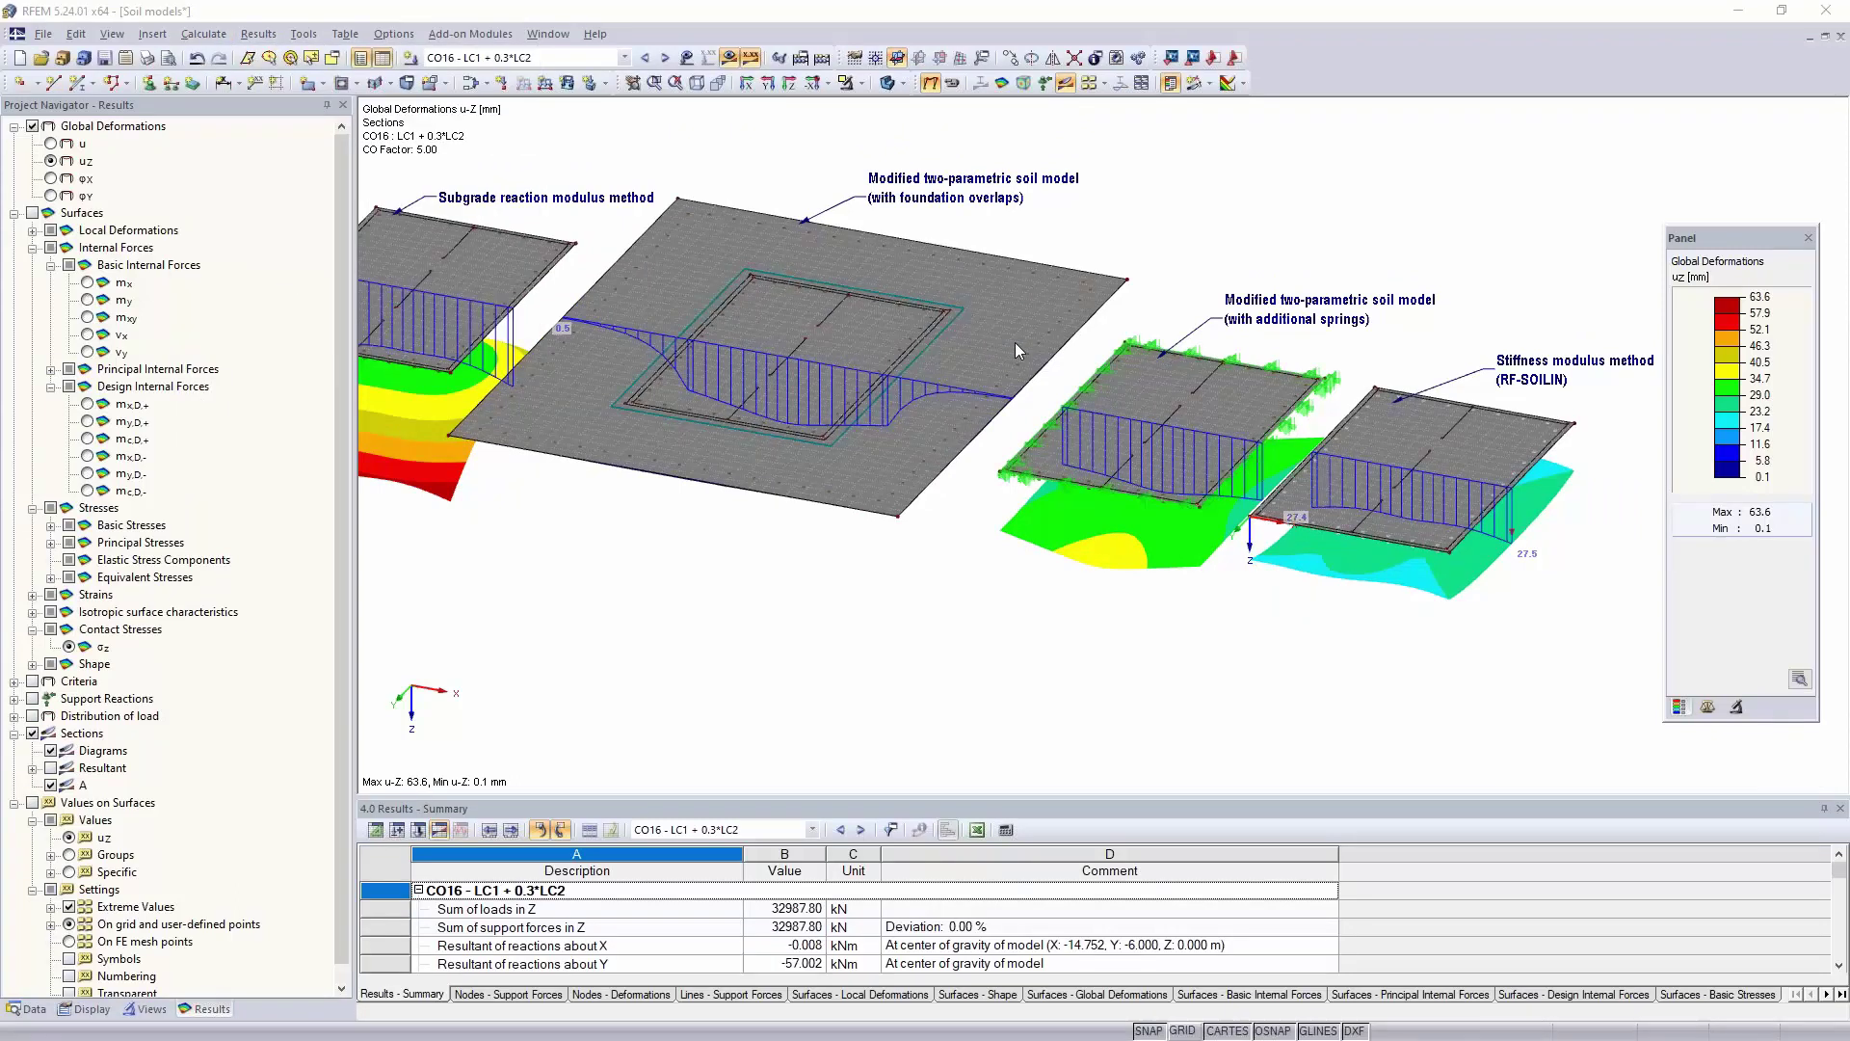
left_click(590, 226)
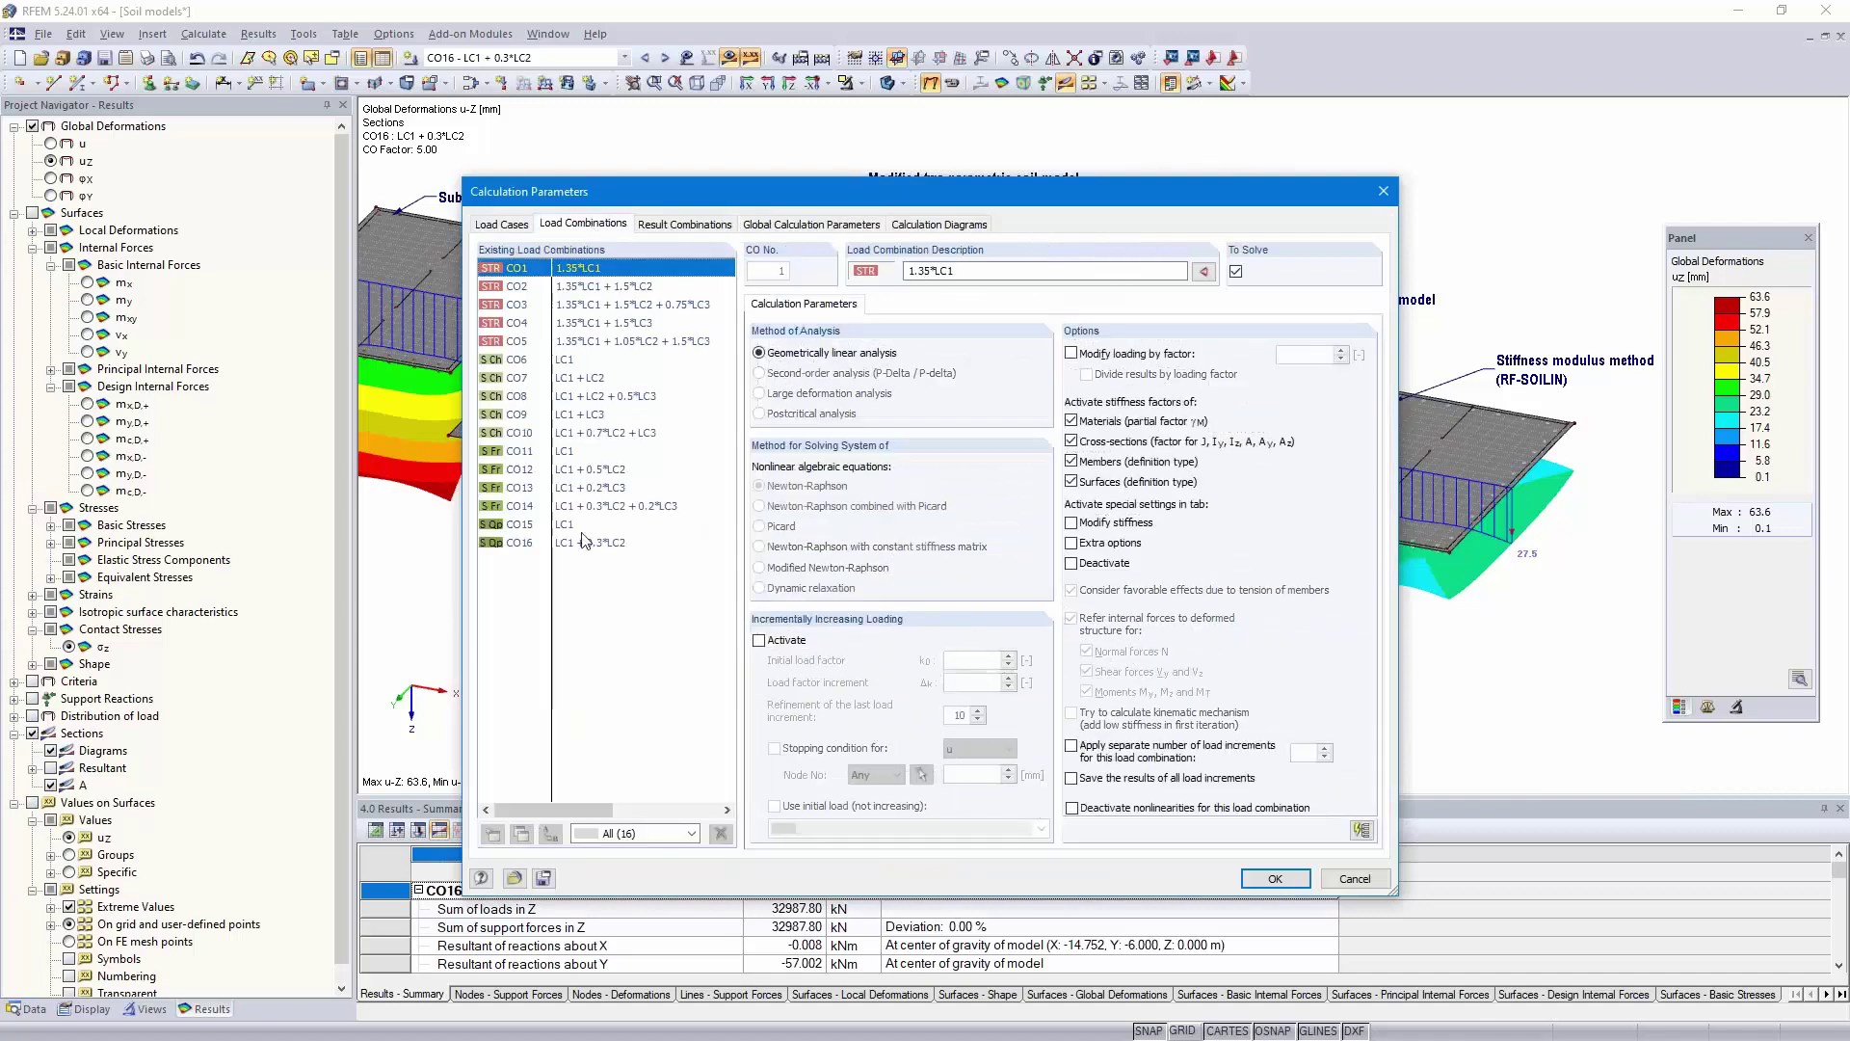
left_click(586, 544)
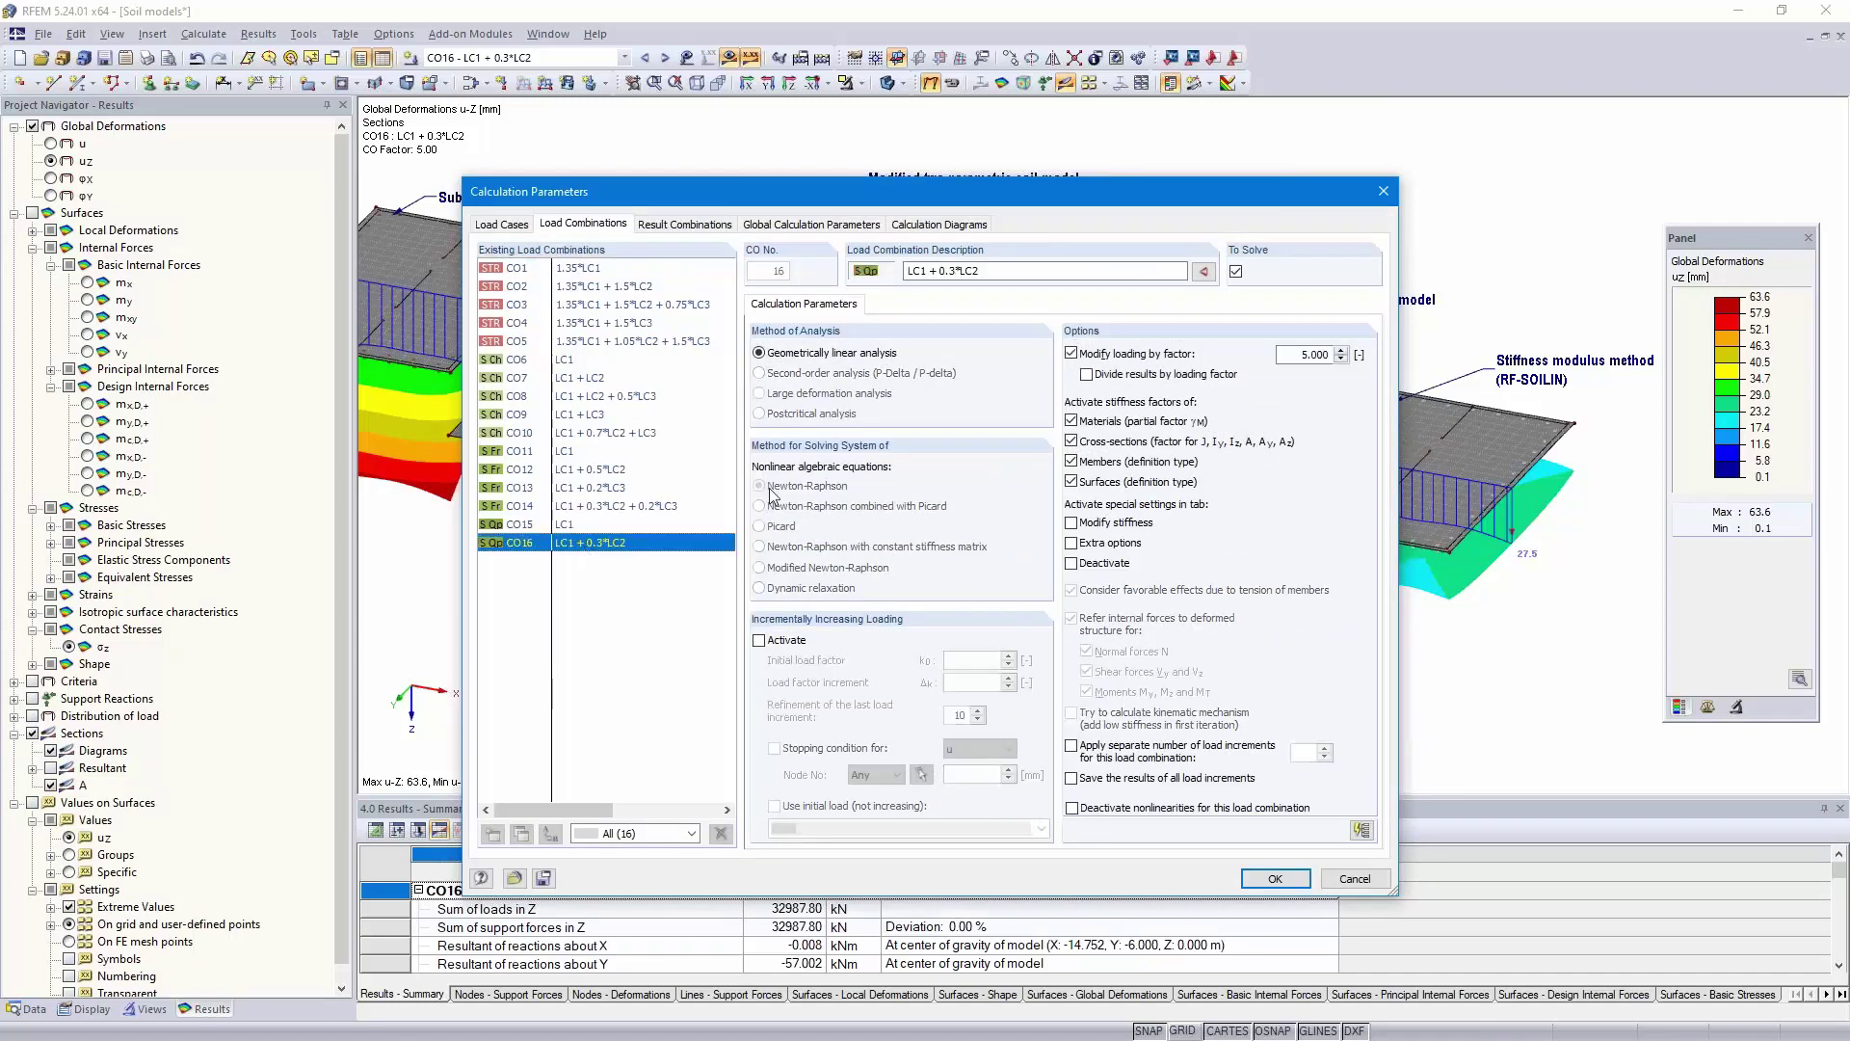
left_click(1071, 354)
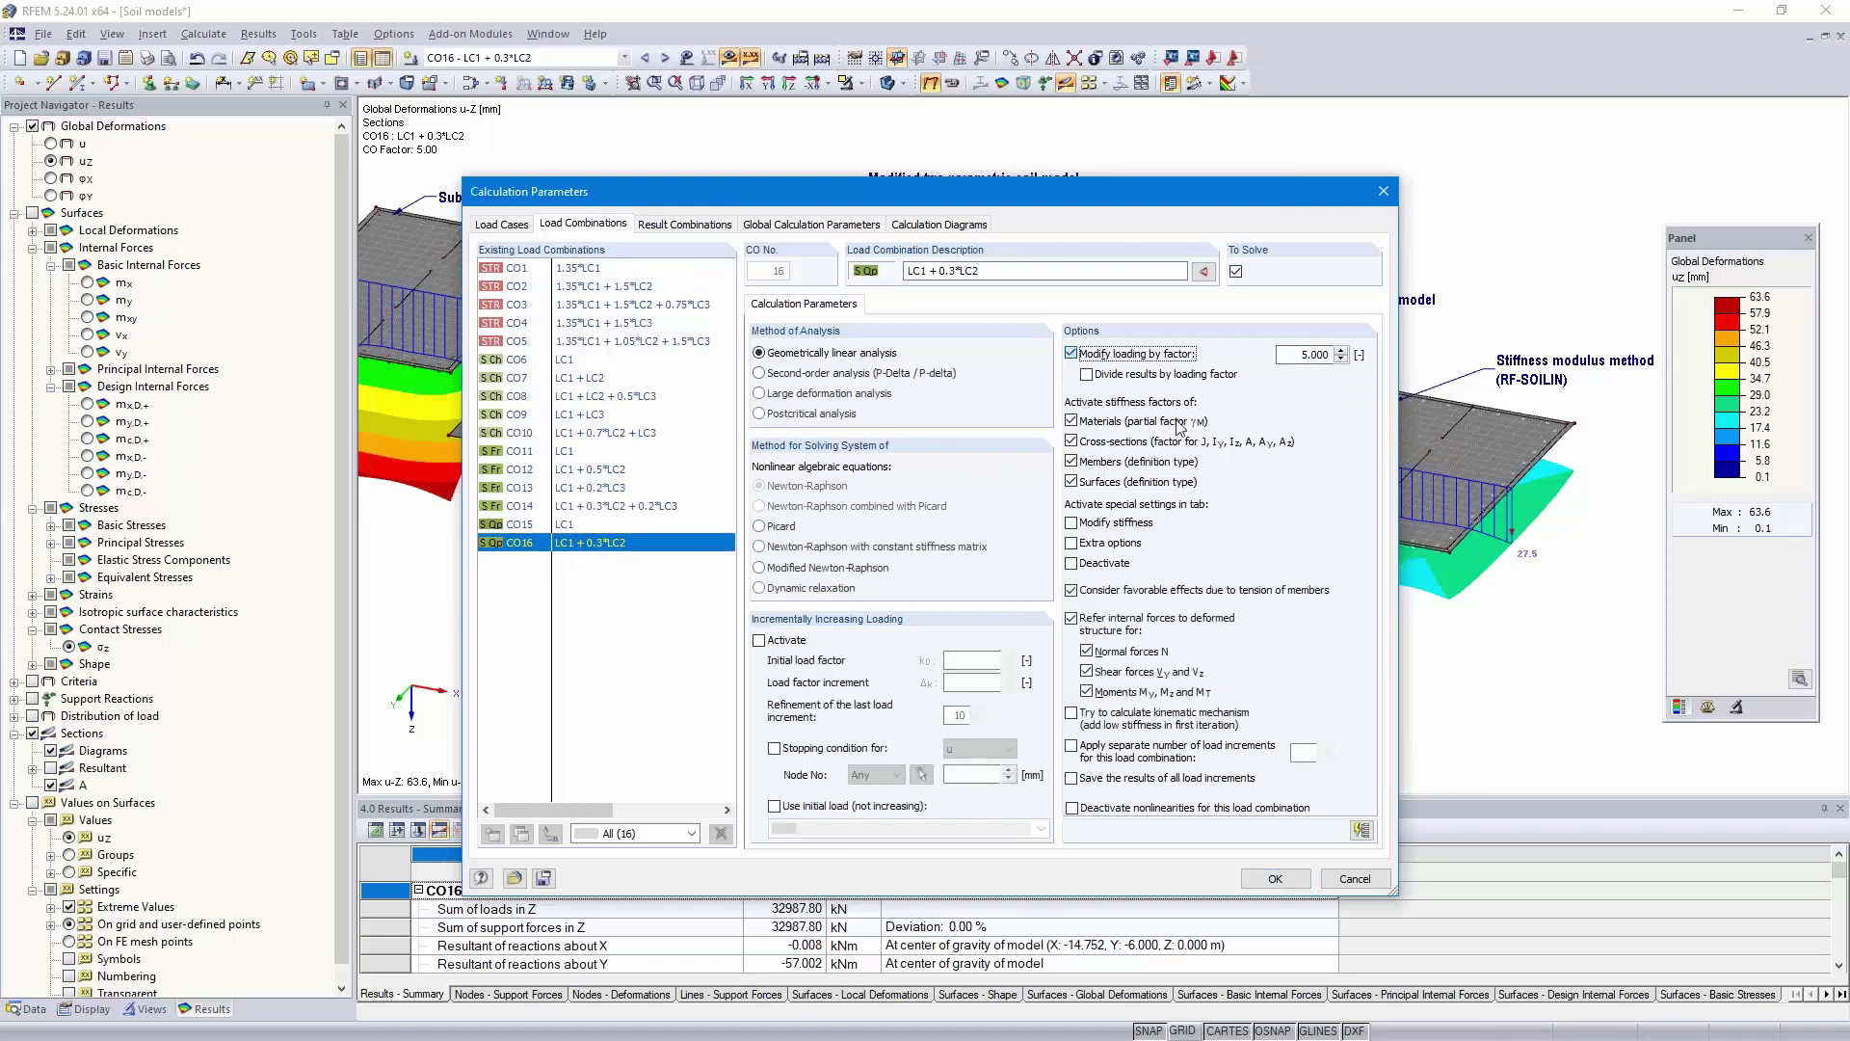
left_click(1273, 879)
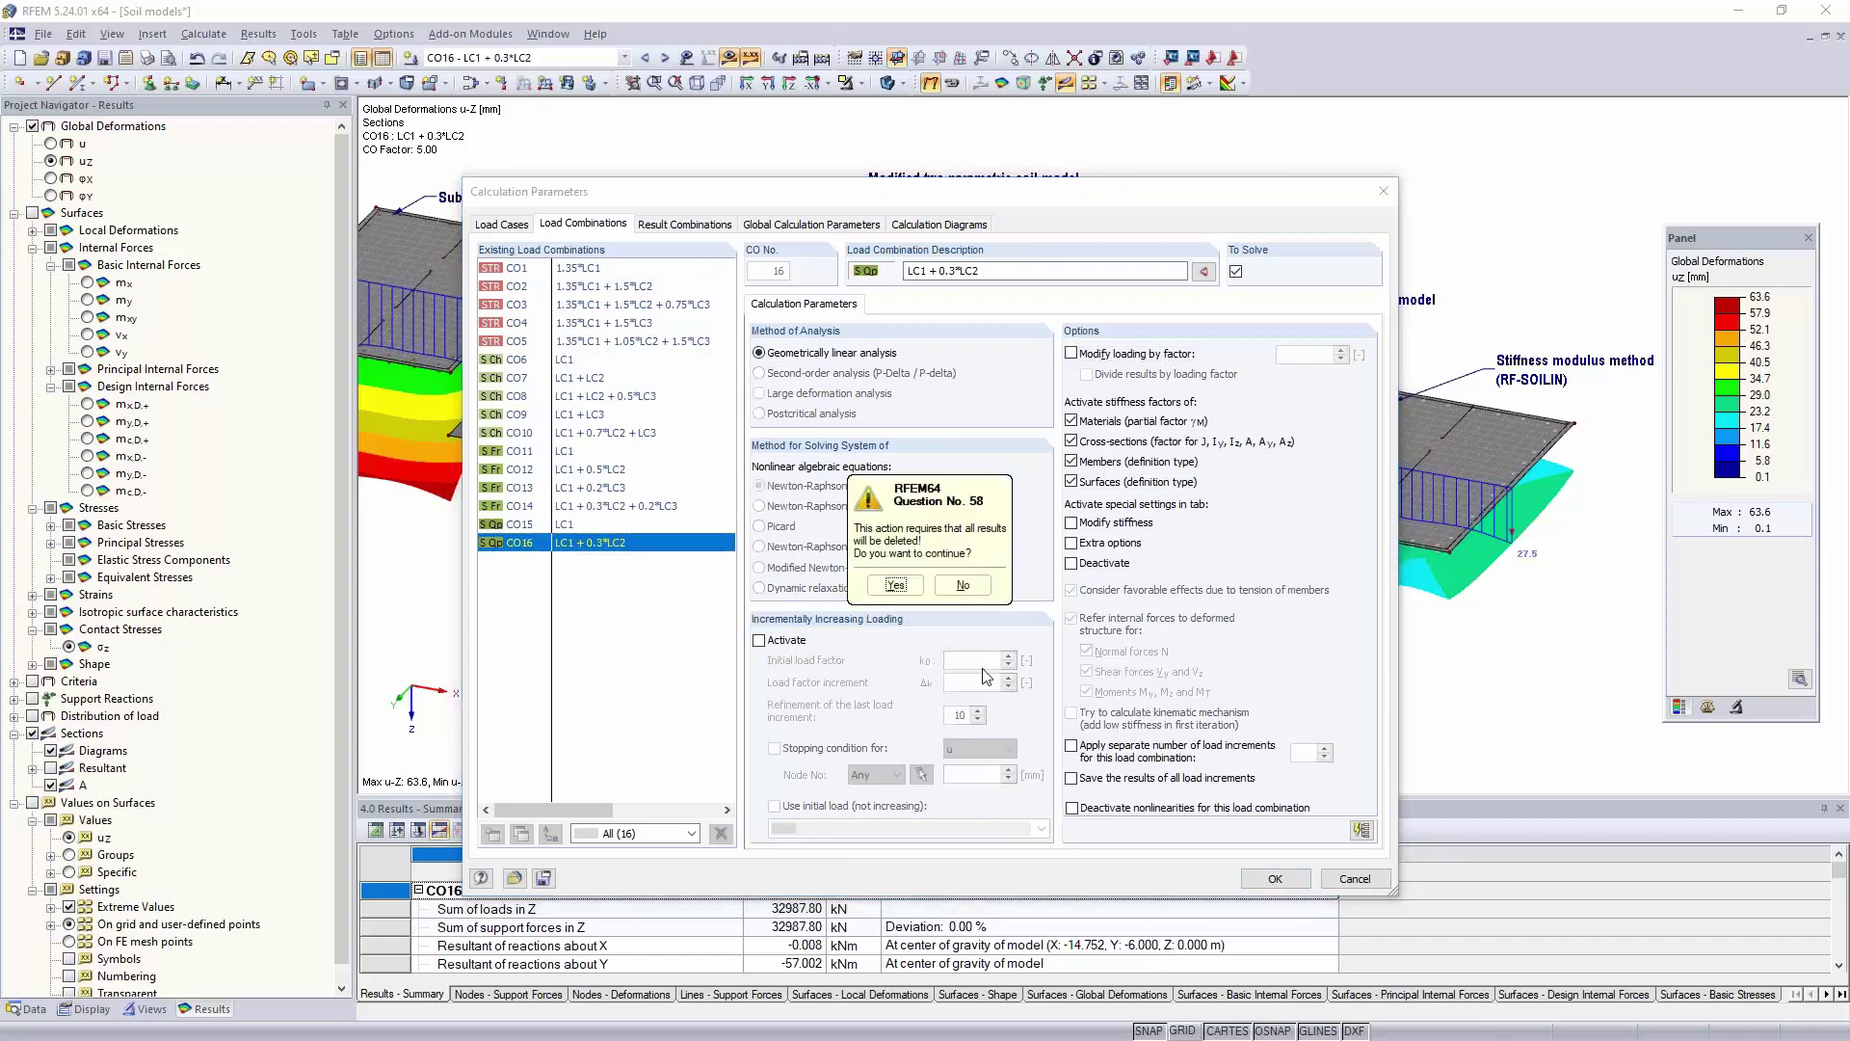
left_click(895, 585)
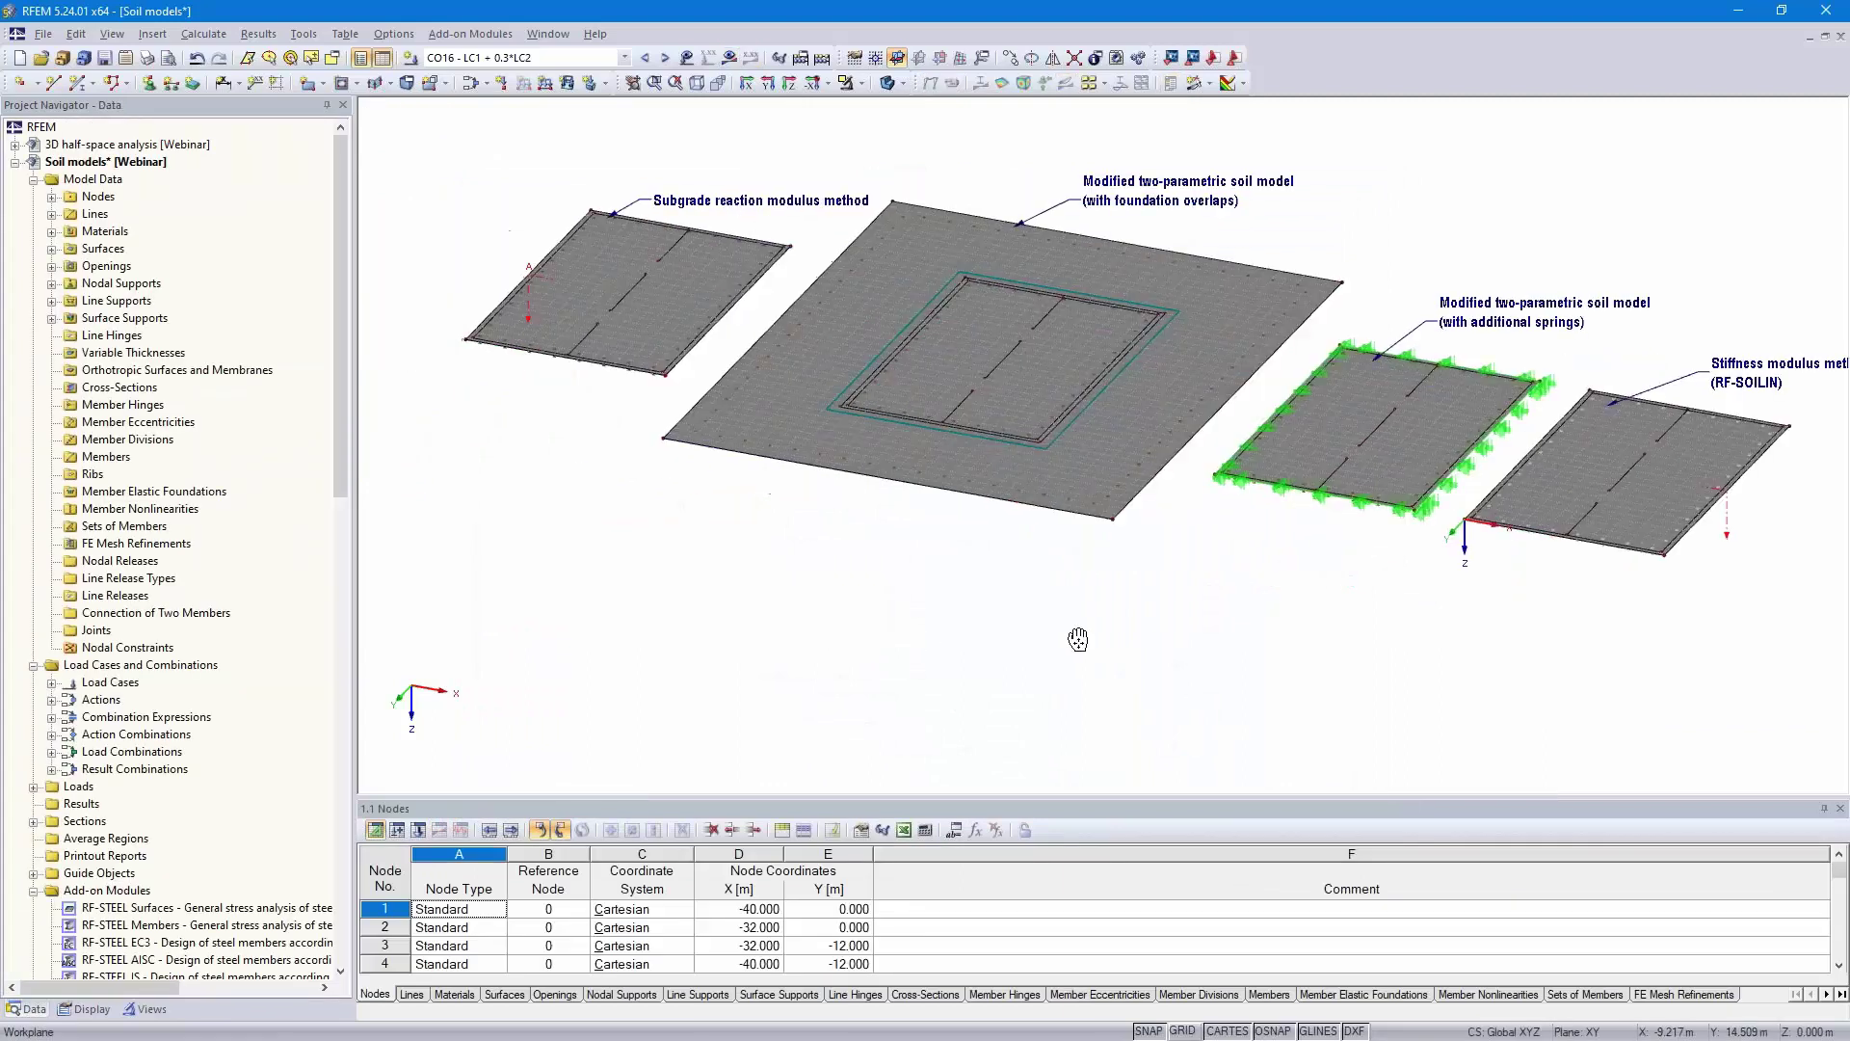
- Switch to the 3D half-space analysis model and inspect the properties of the soil solid and the slab surface
double_click(105, 146)
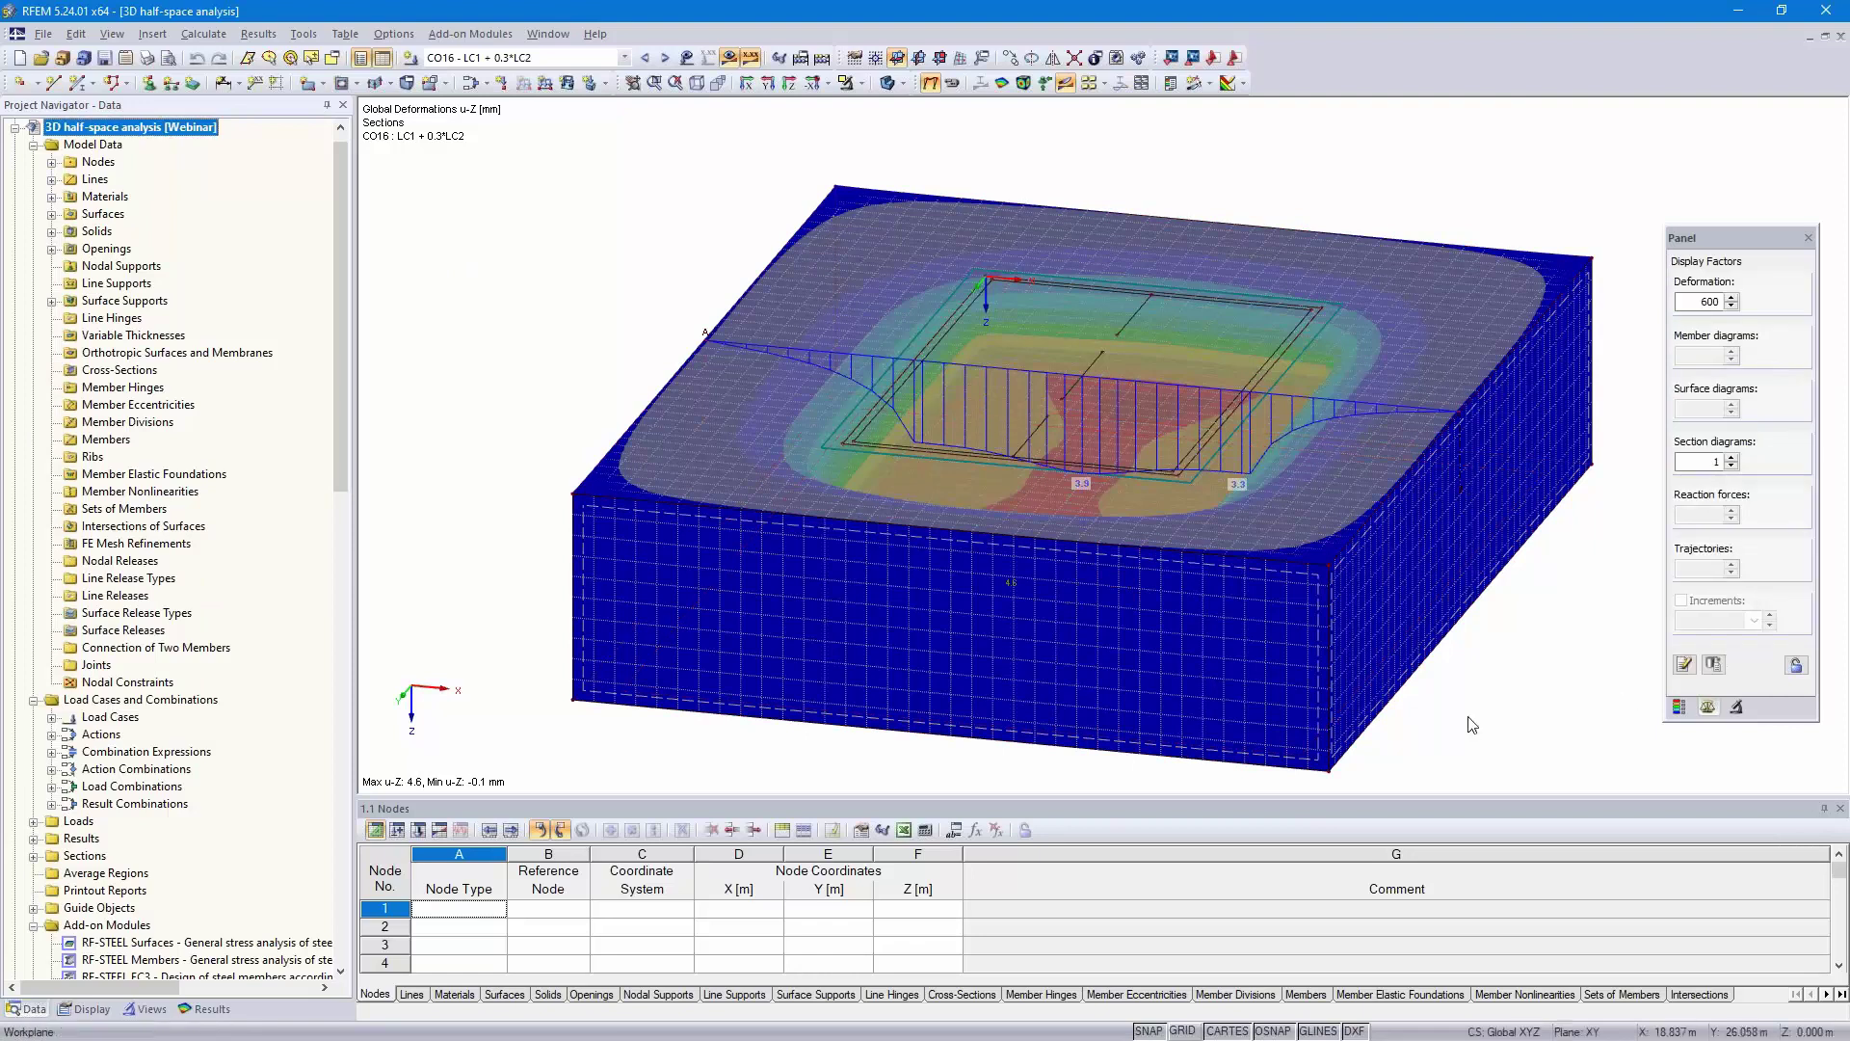
middle_click_drag(1428, 492, 1124, 536, "ctrl")
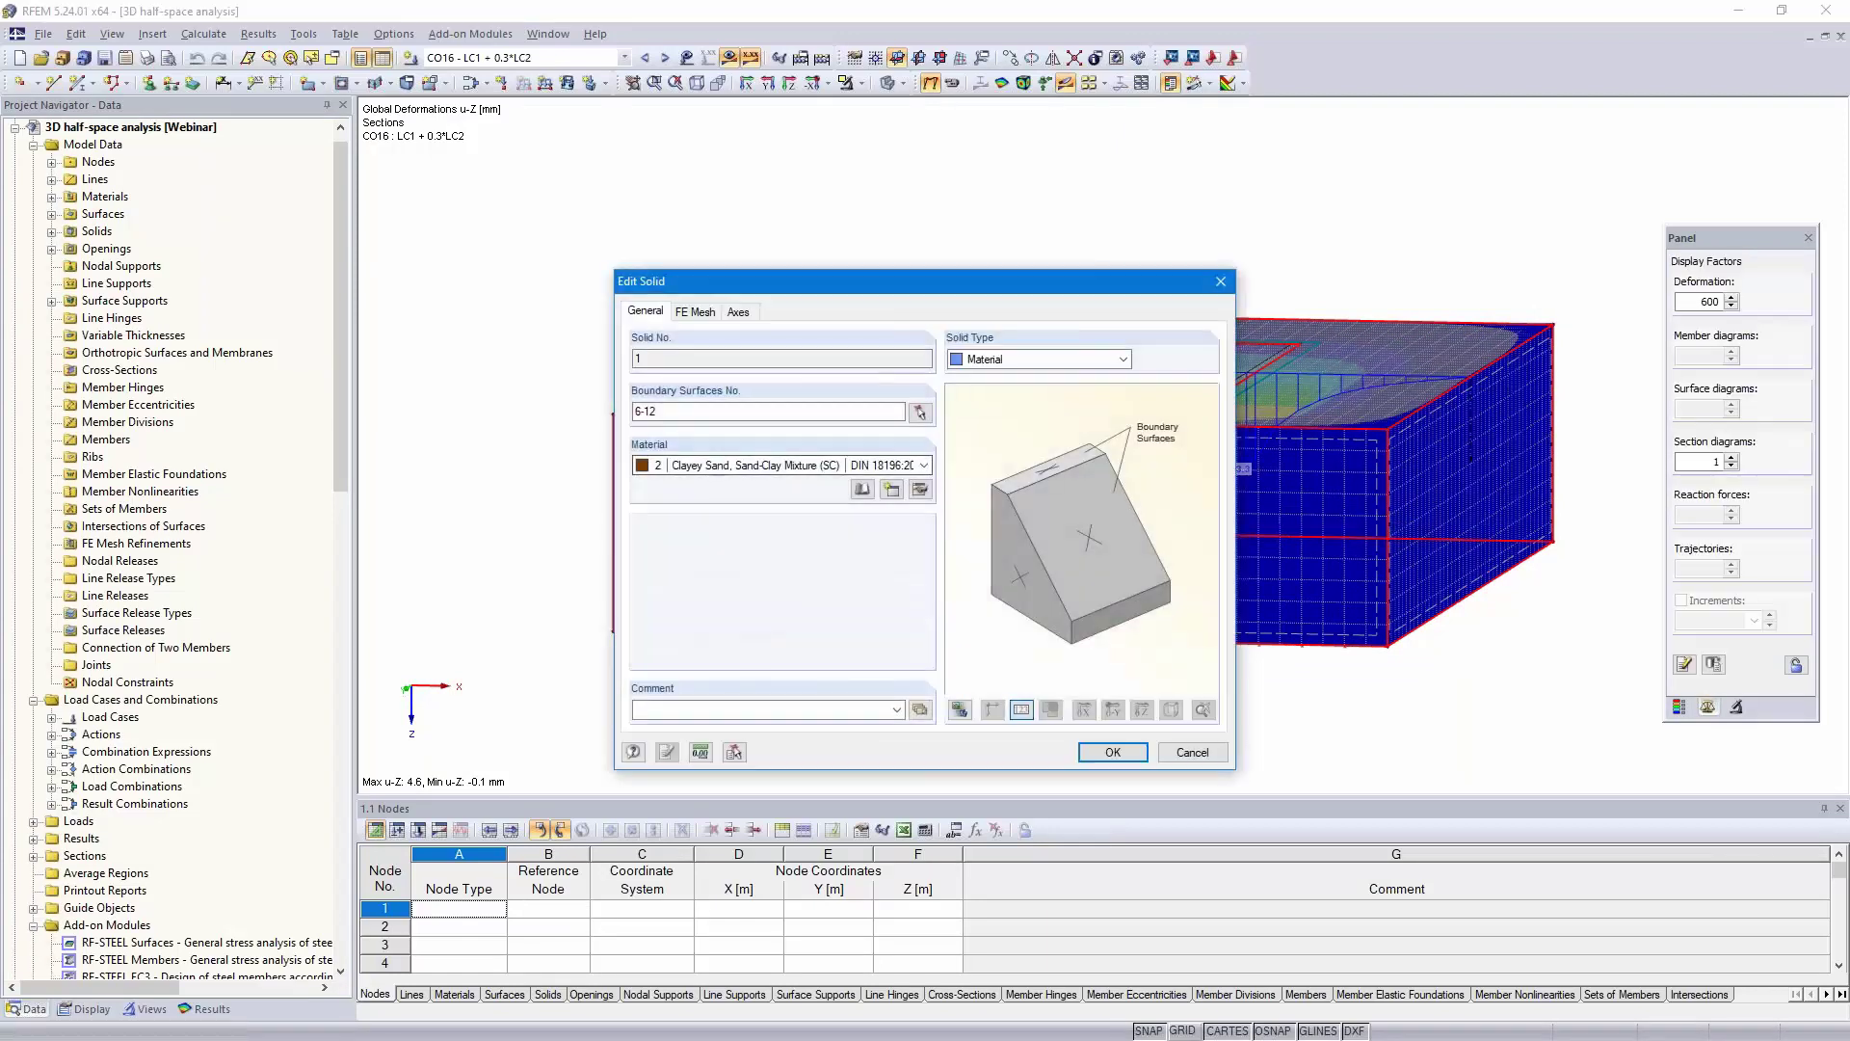
left_click(1193, 753)
middle_click_drag(1192, 753, 1268, 424, "ctrl")
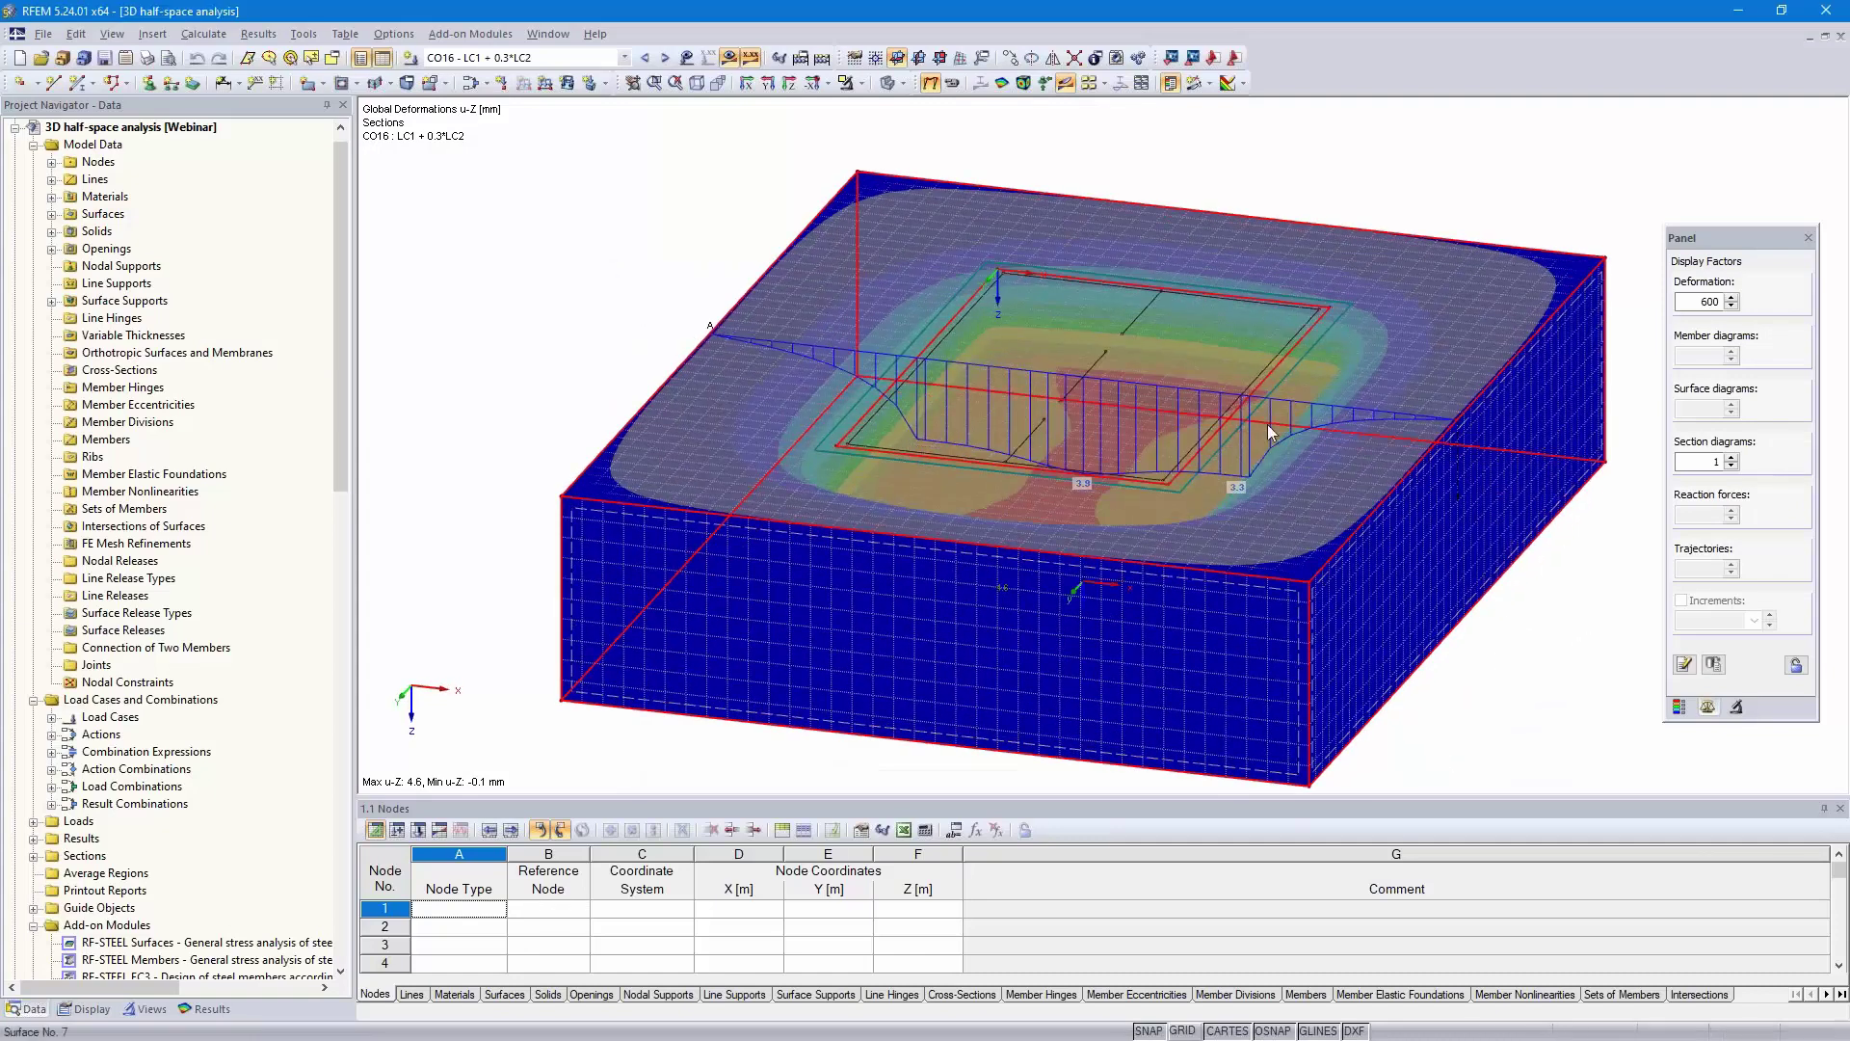
left_click(1185, 339)
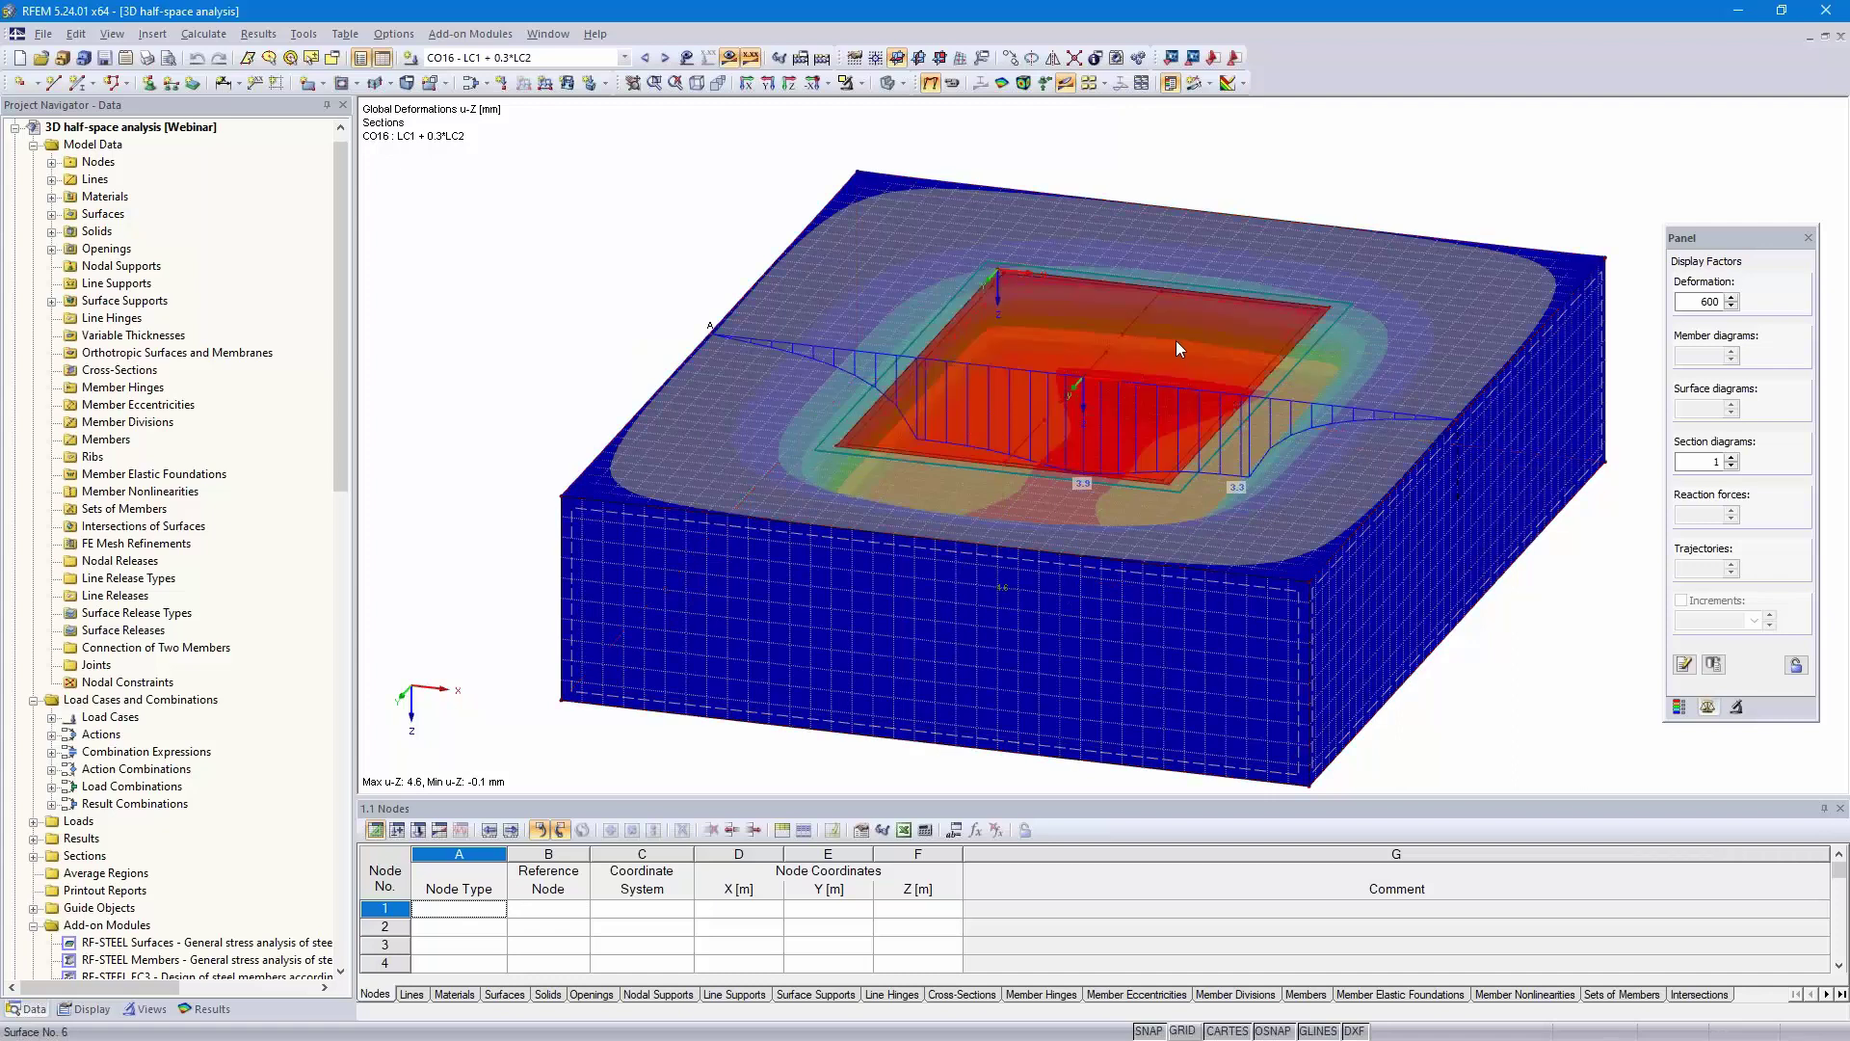
double_click(1176, 339)
left_click(1192, 753)
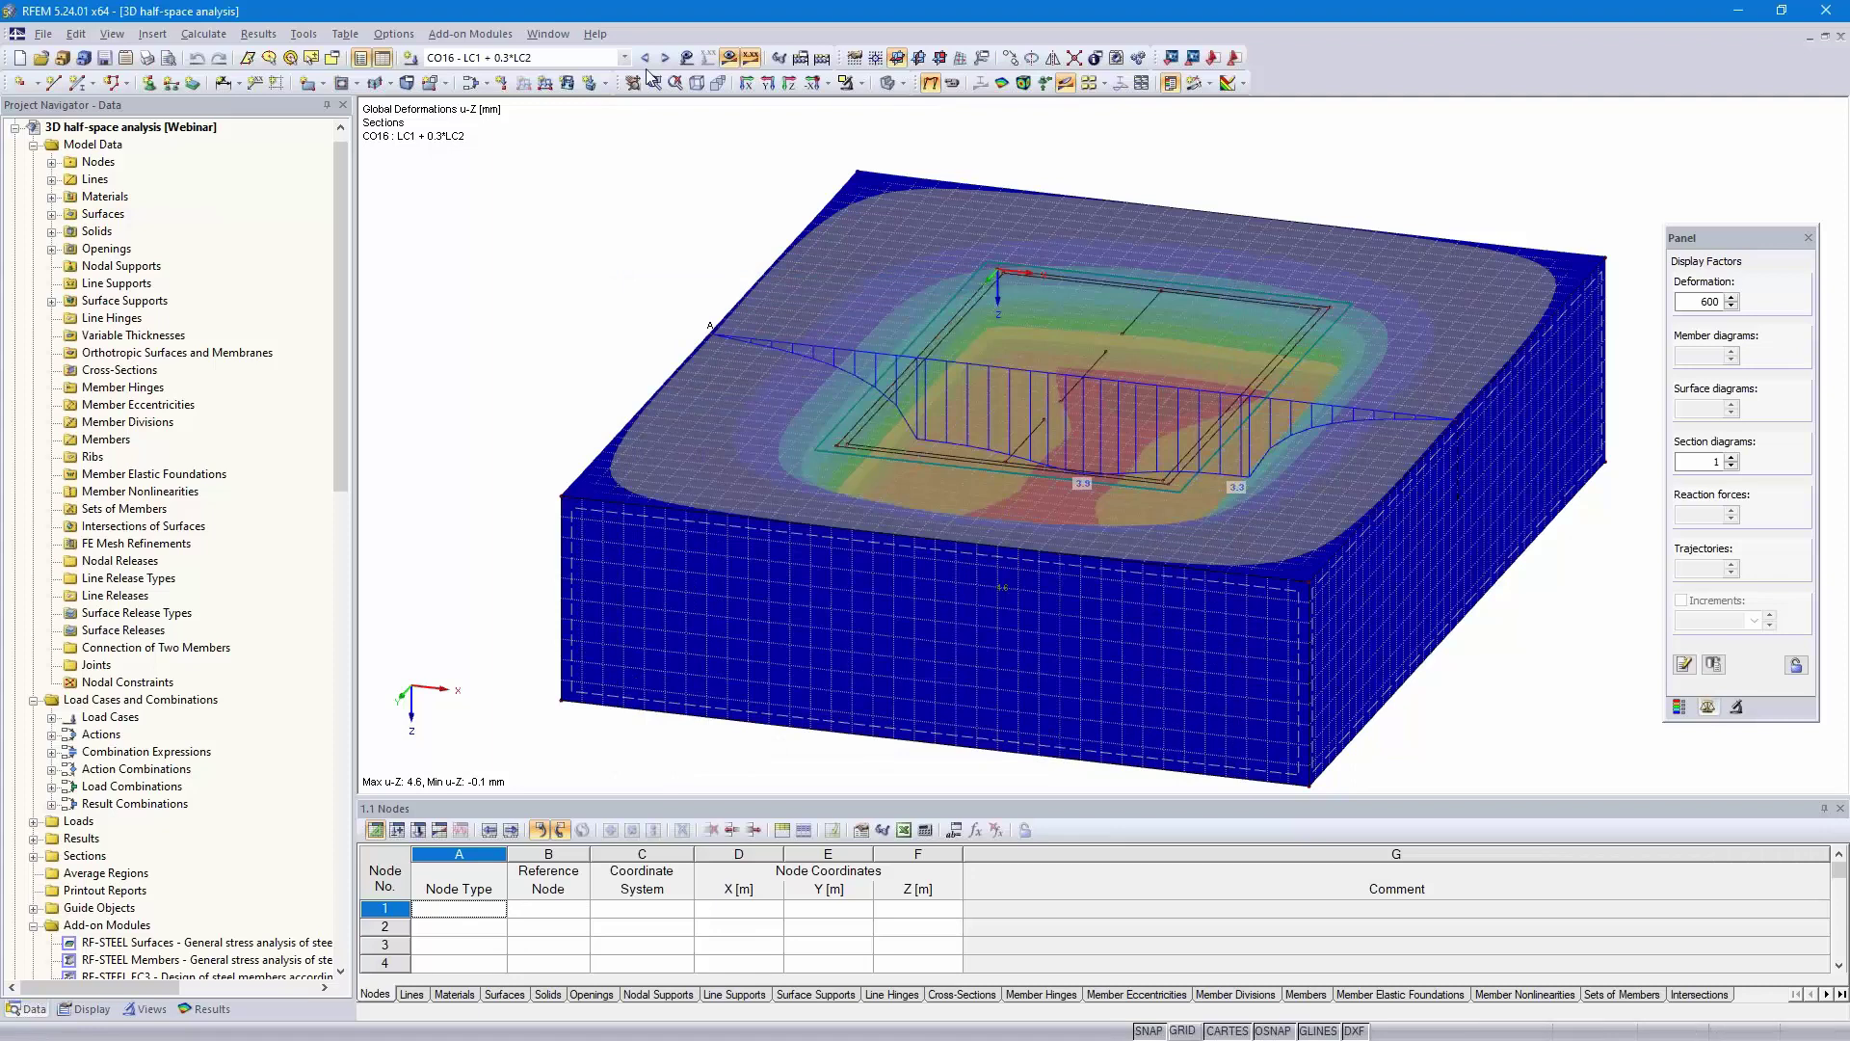
- Review the loads of load cases LC1 to LC3 and of load combination CO16 in the half-space model
left_click(625, 57)
left_click(554, 81)
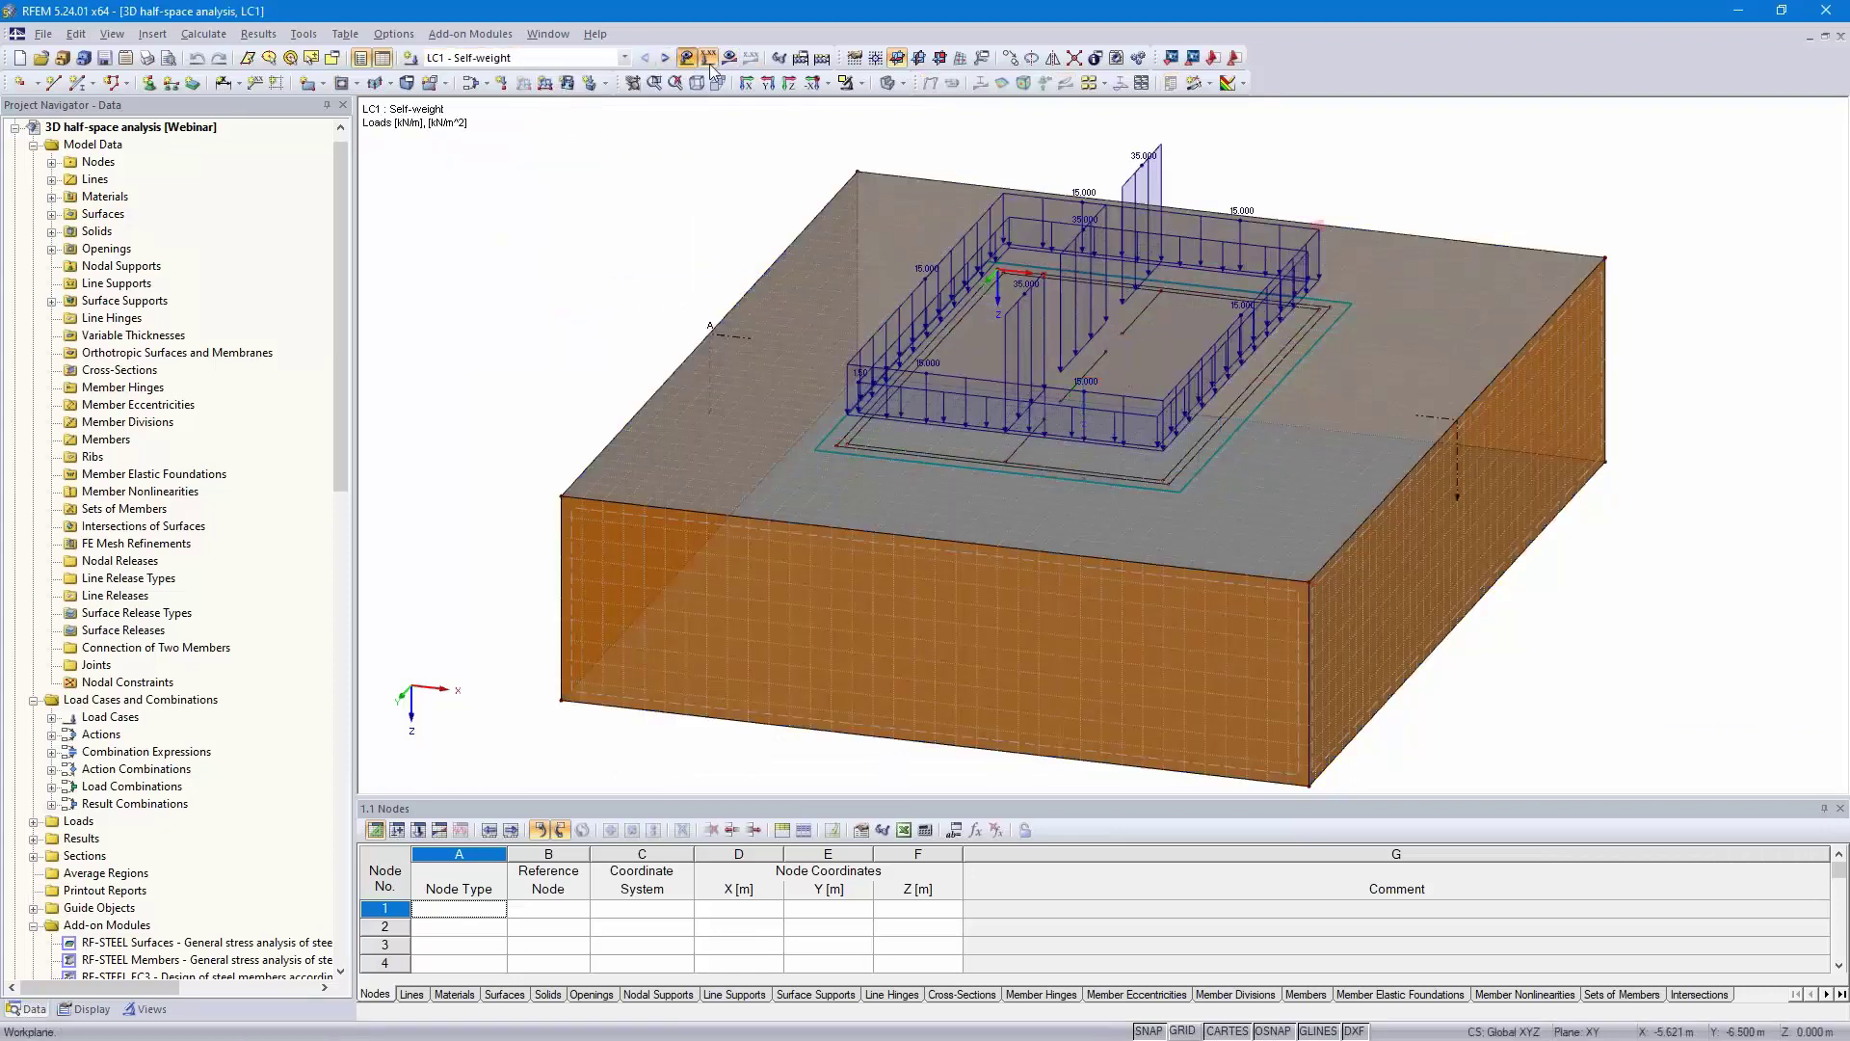
left_click(664, 58)
left_click(664, 58)
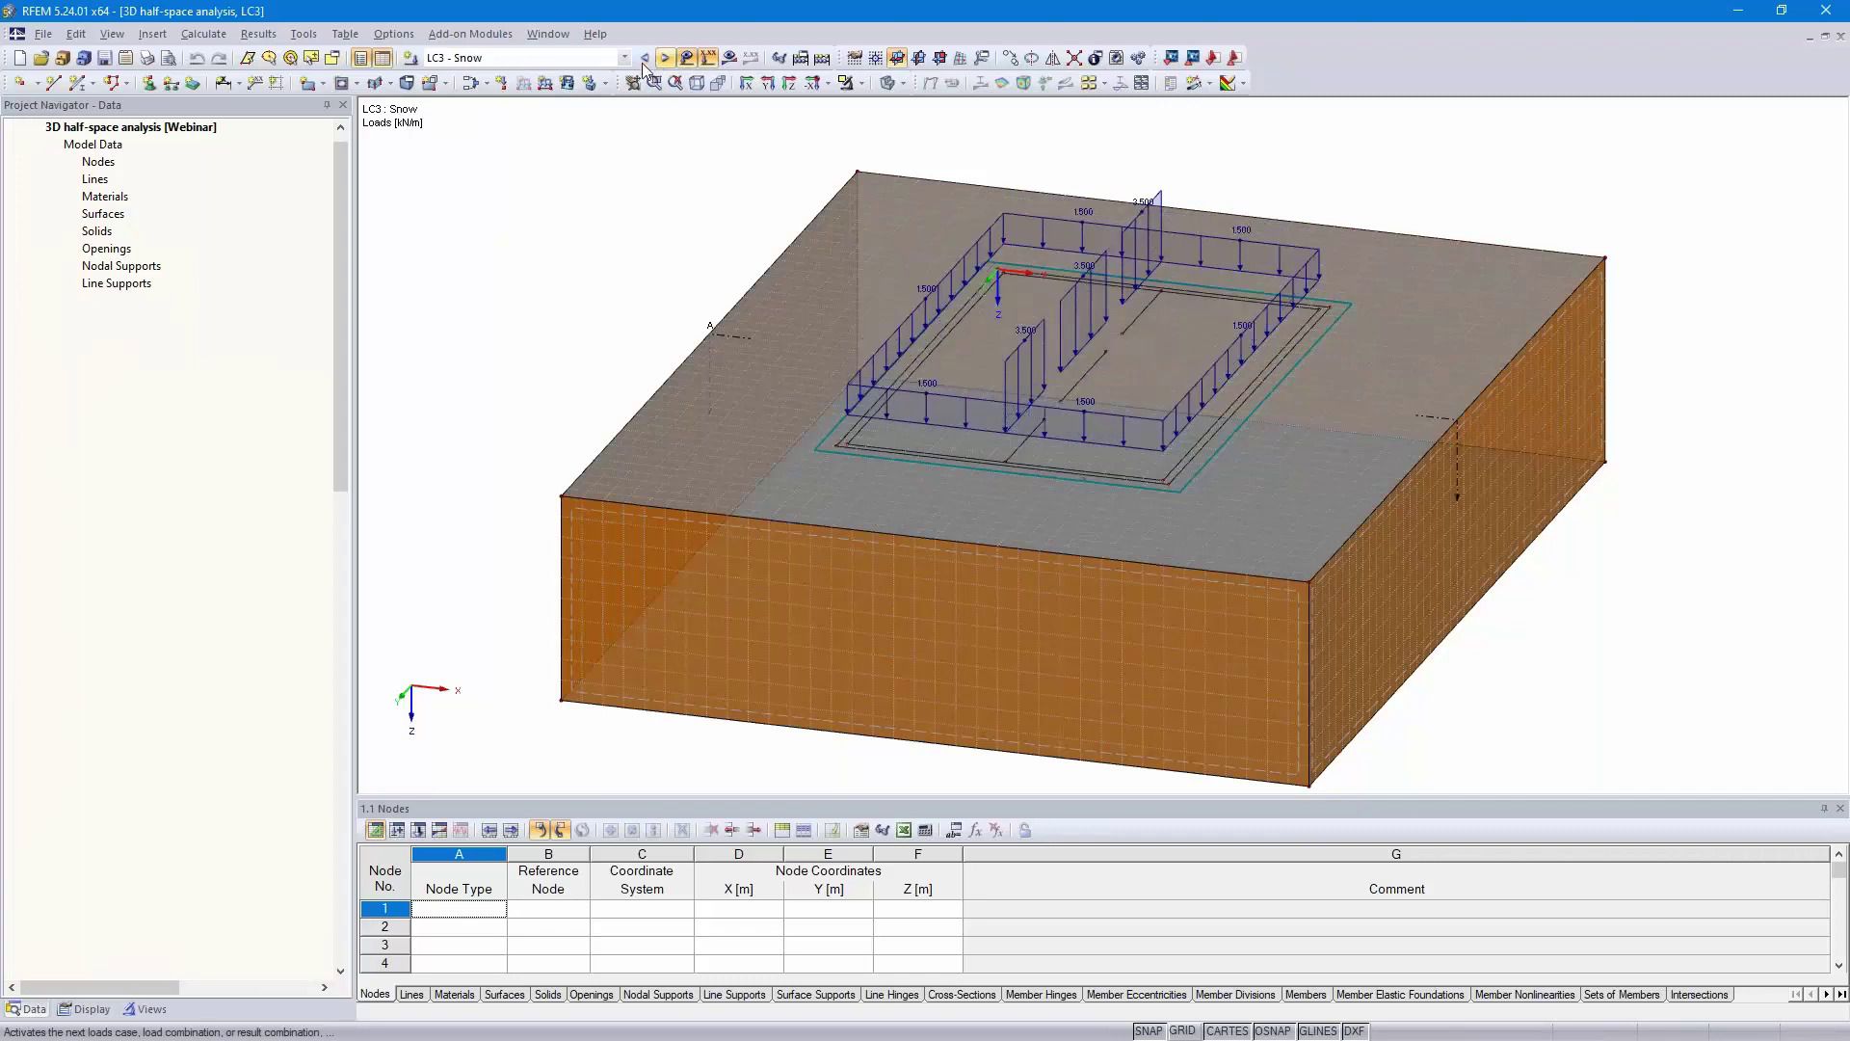
left_click(625, 57)
left_click(536, 300)
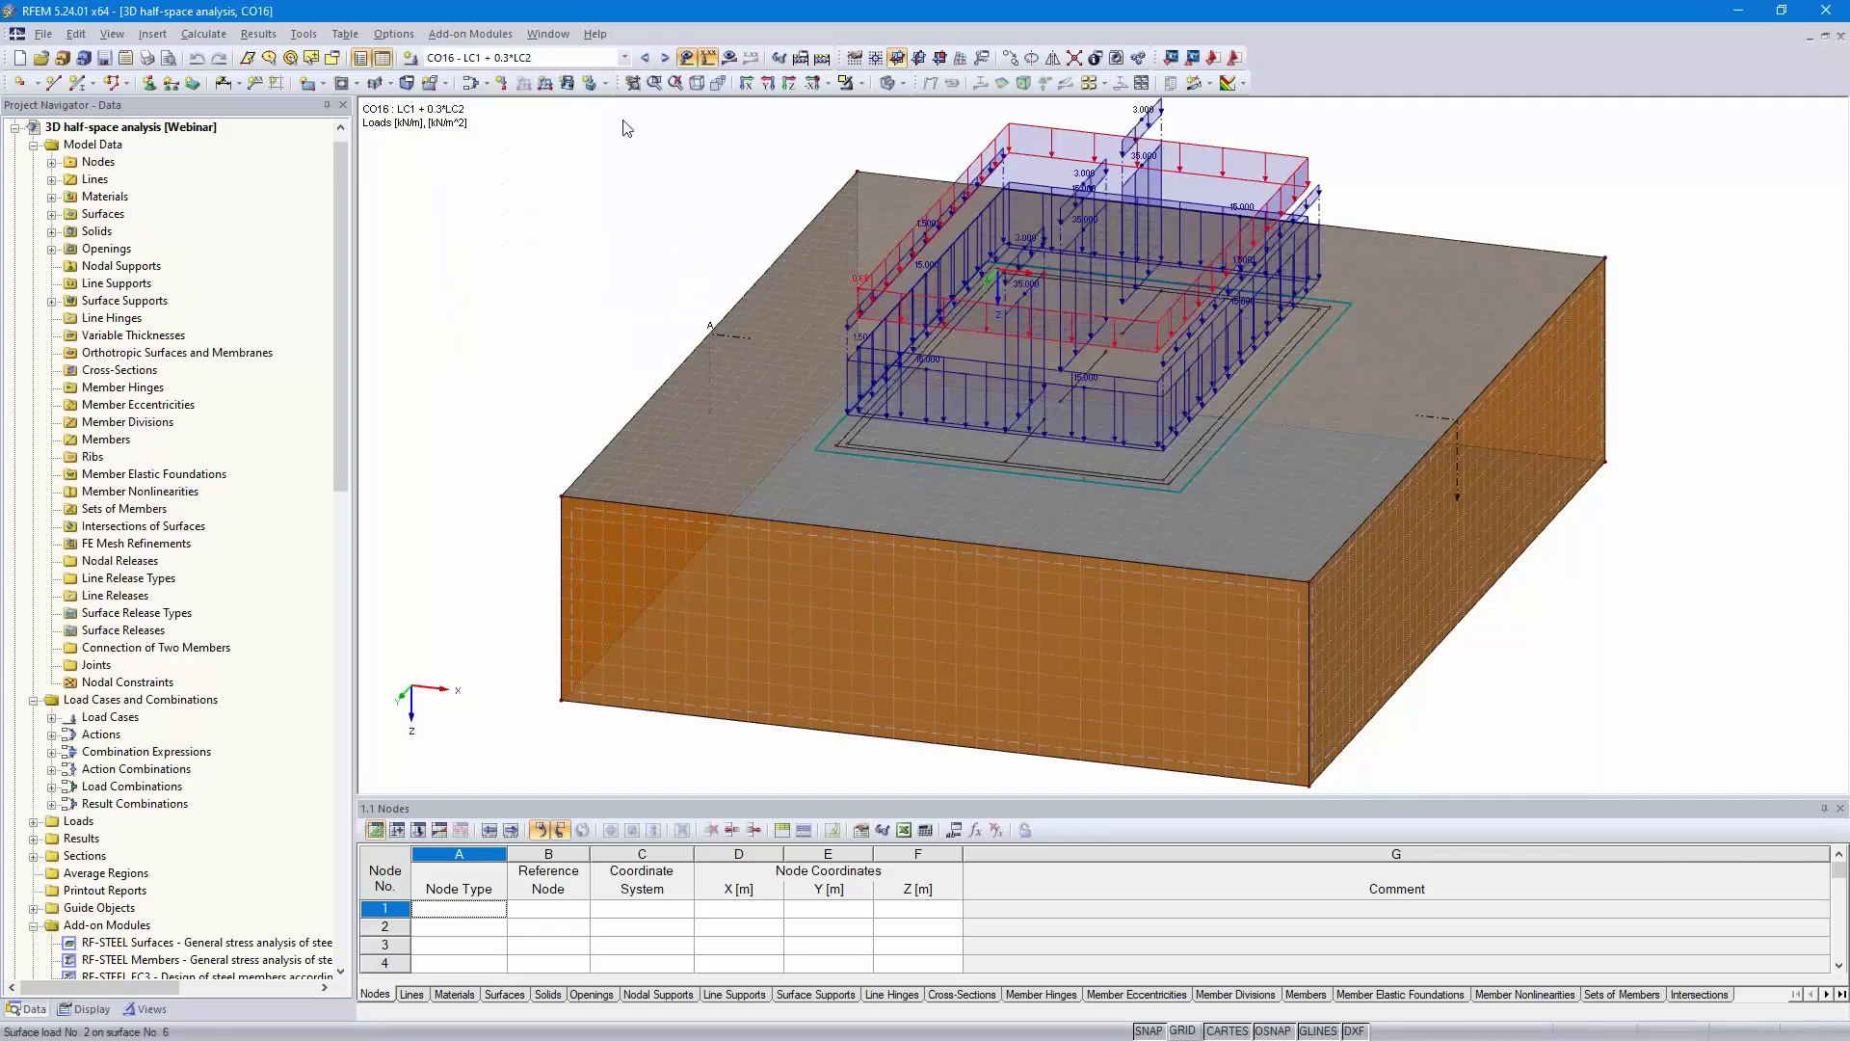
- Show the CO16 results, review the result diagrams of section A in the half-space model, and close them
left_click(730, 58)
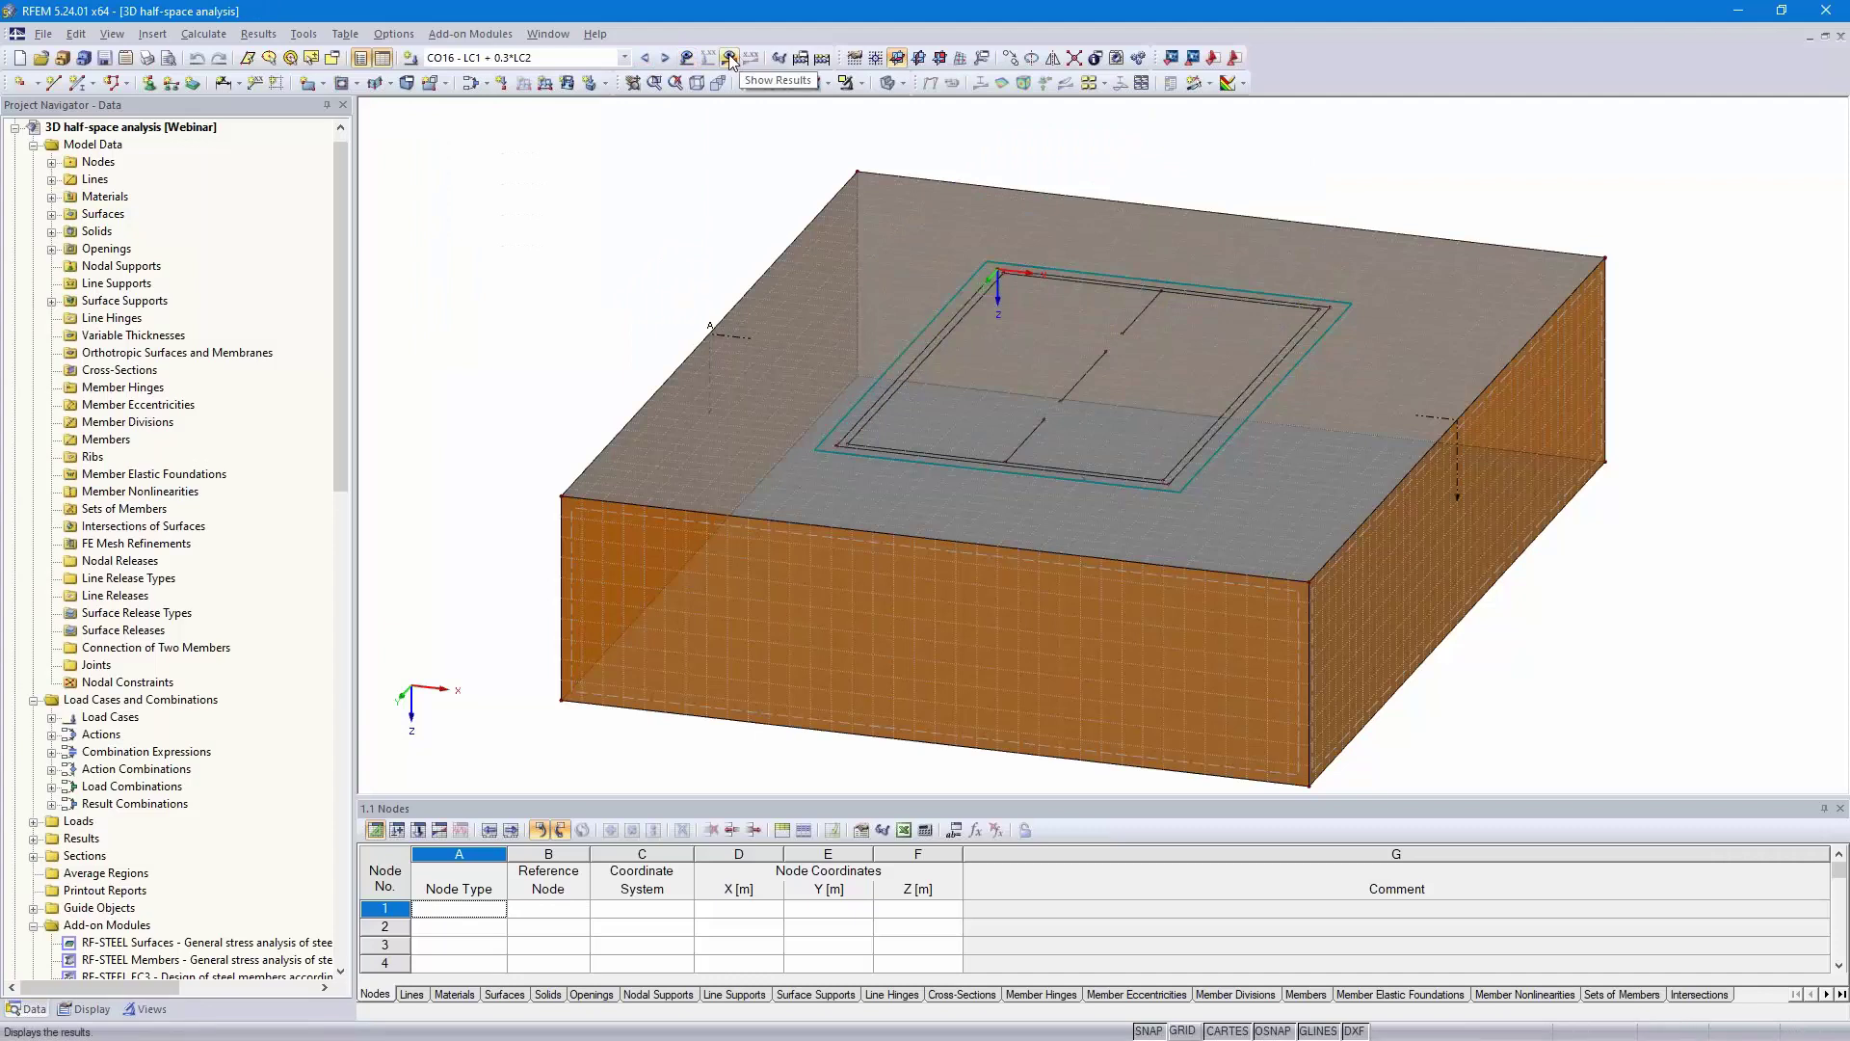
left_click(730, 58)
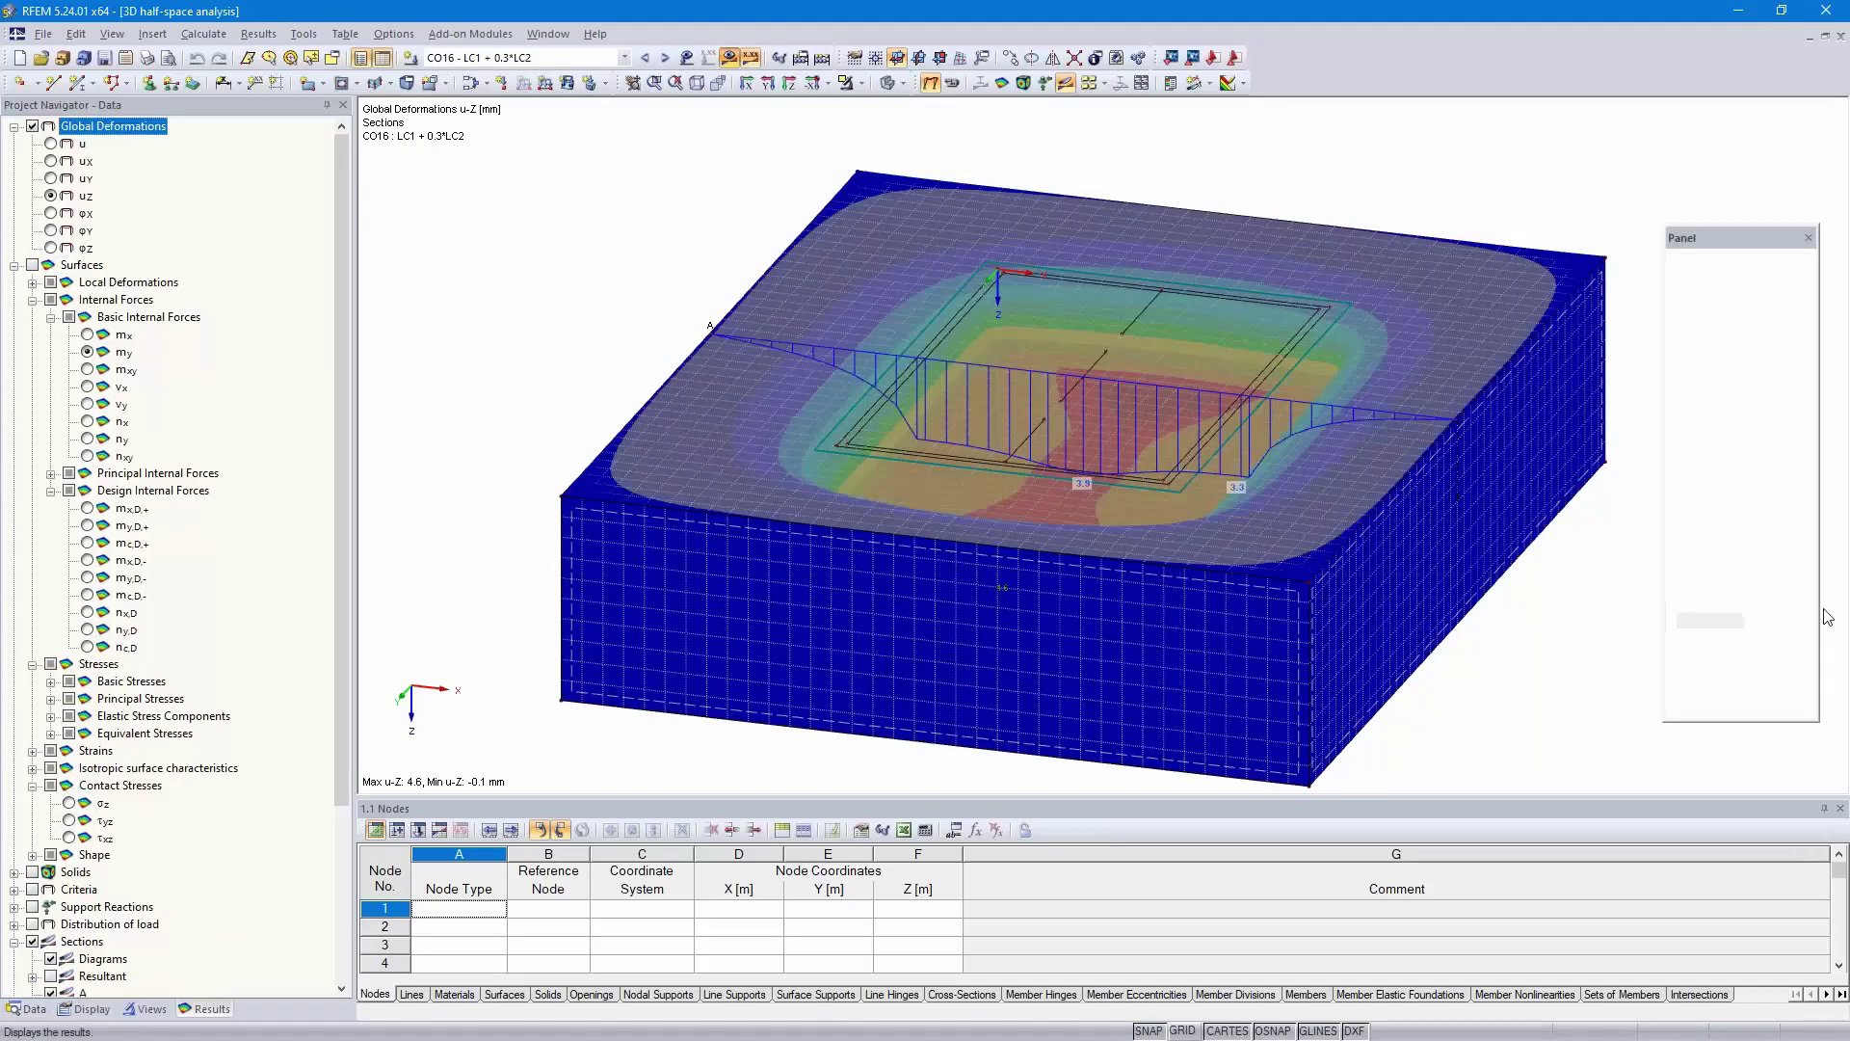
right_click(1462, 476)
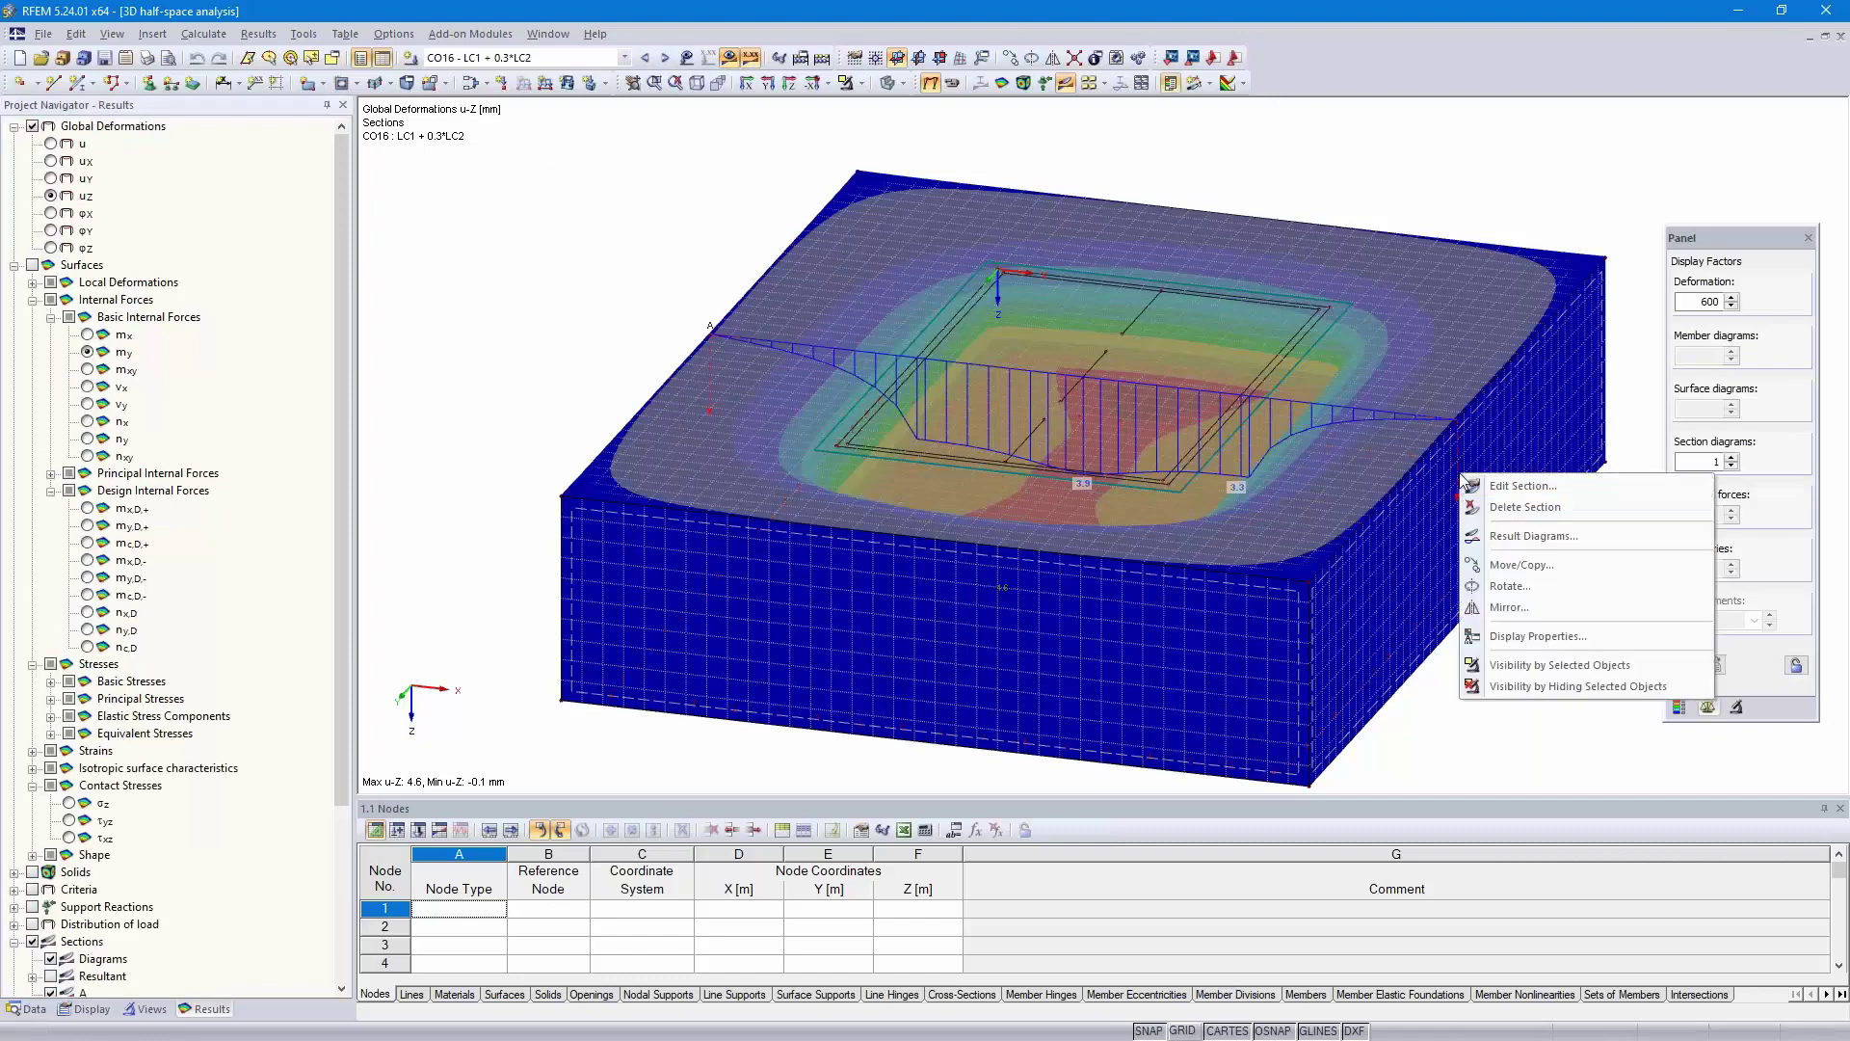
left_click(1534, 537)
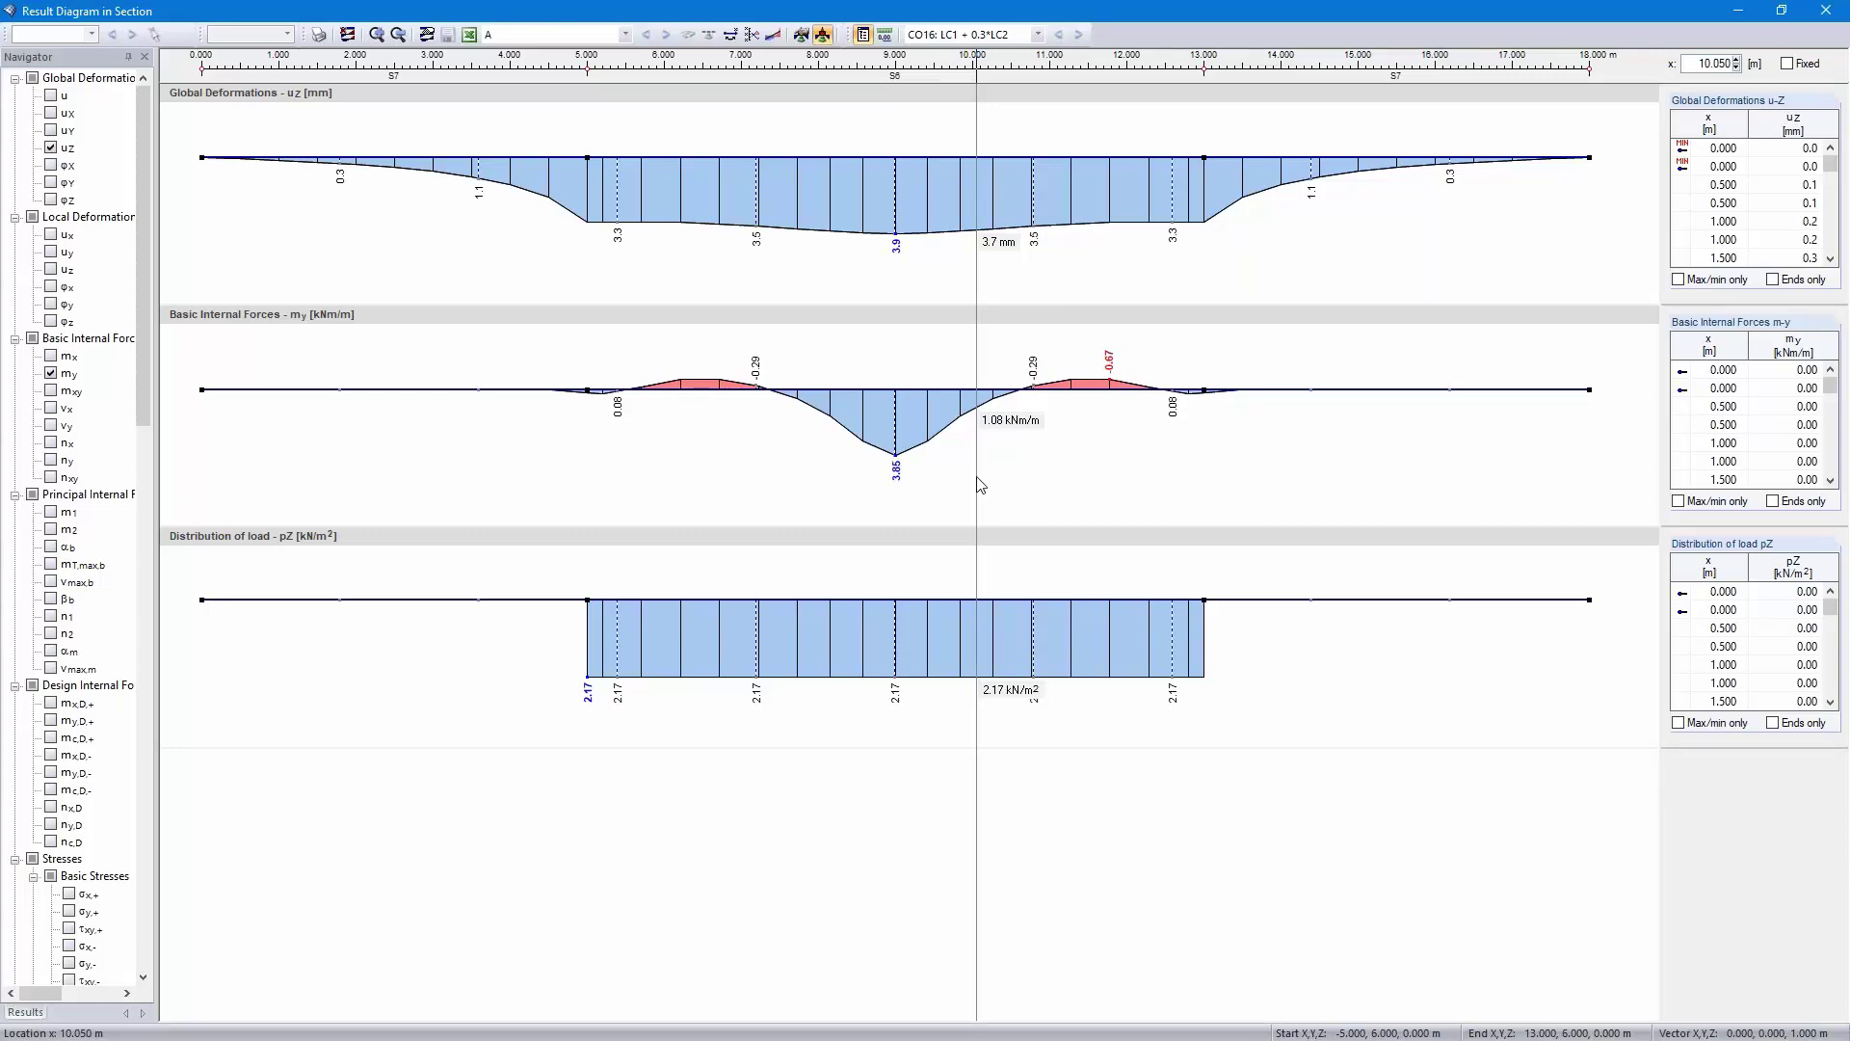
left_click(1812, 21)
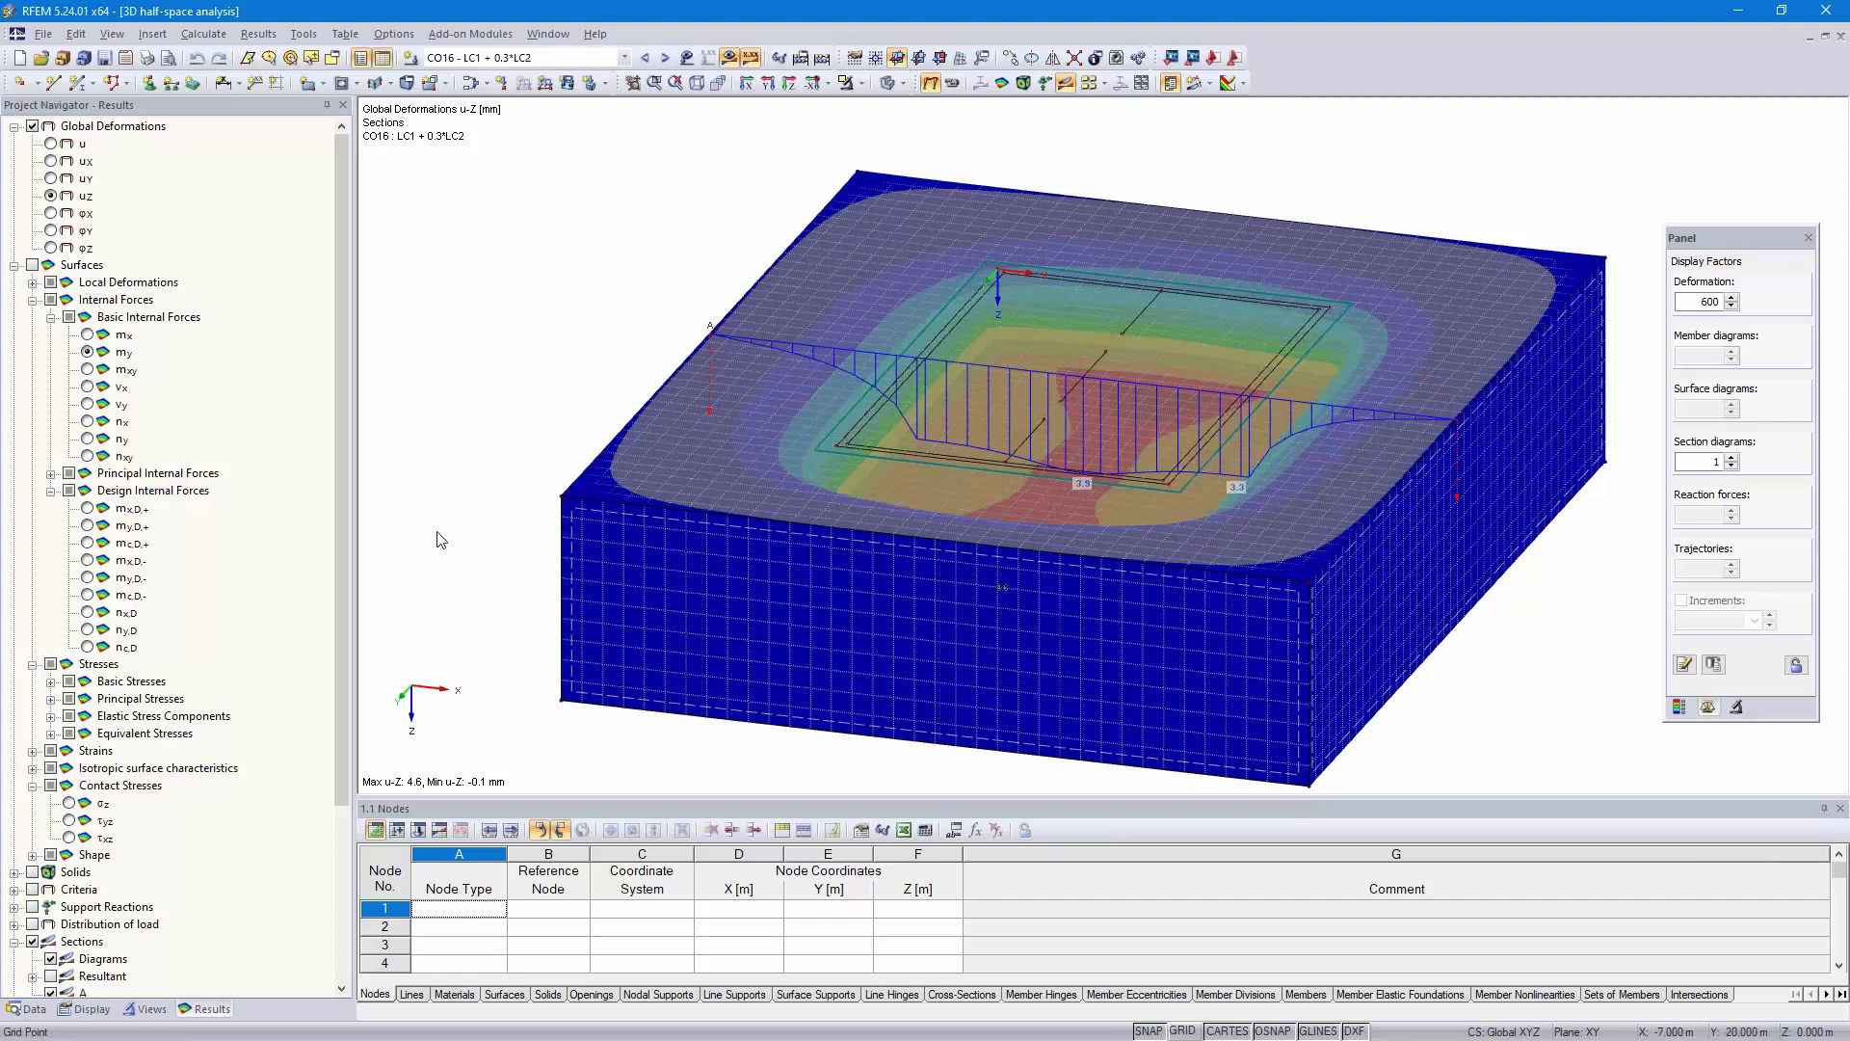
- Return to the Soil models file and display the slabs in plan view with the results hidden
left_click(29, 1008)
left_click(15, 129)
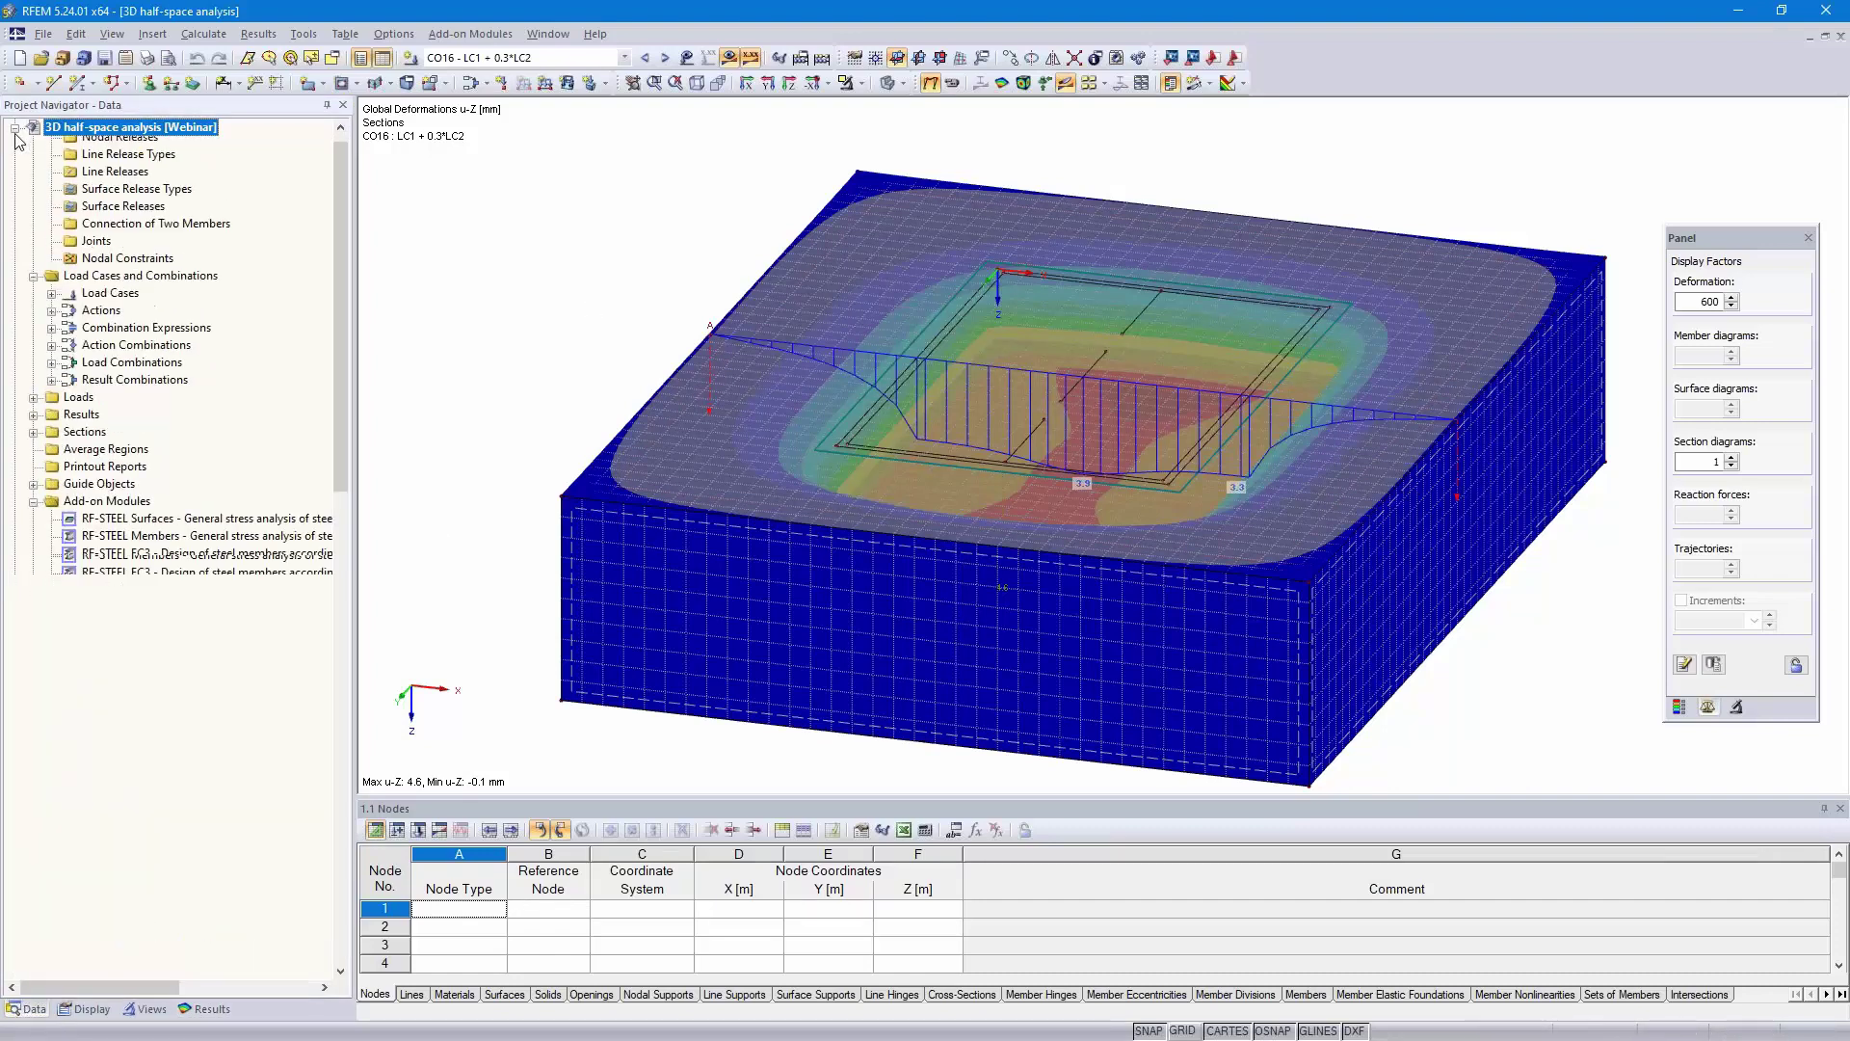
double_click(128, 164)
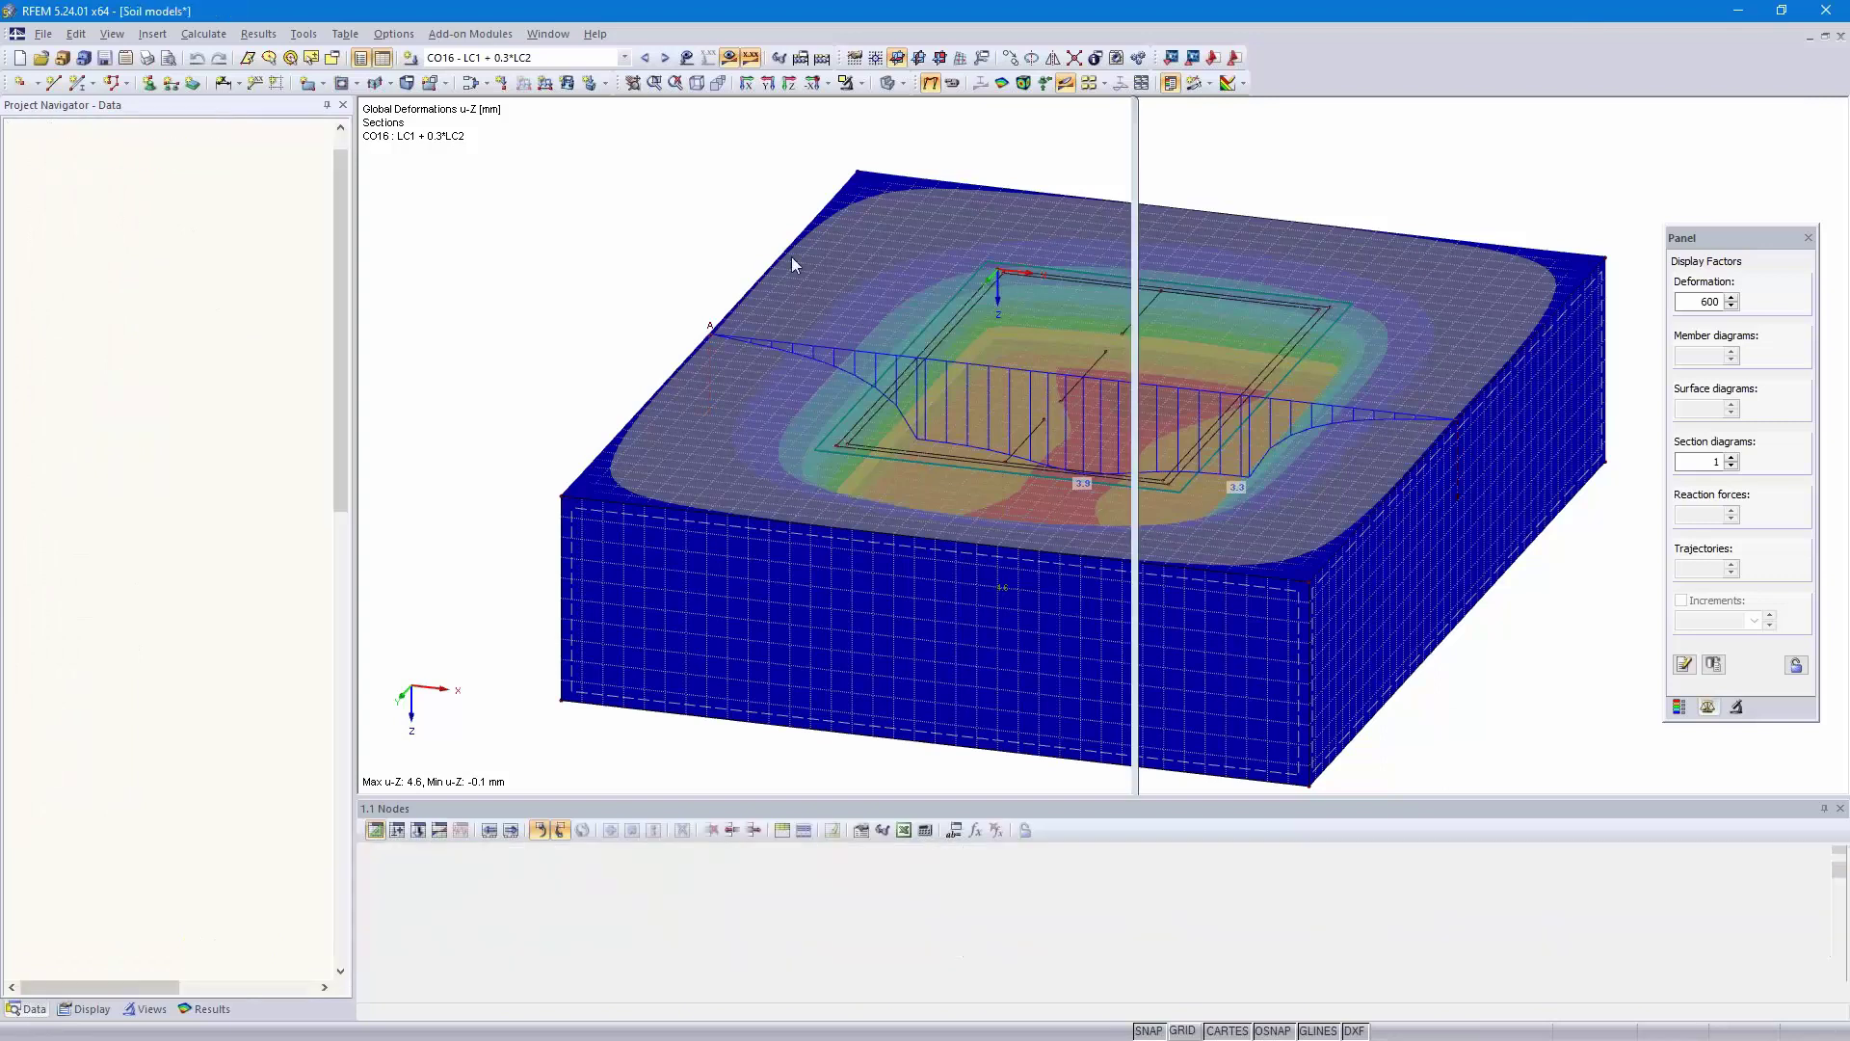
left_click(730, 56)
left_click(788, 81)
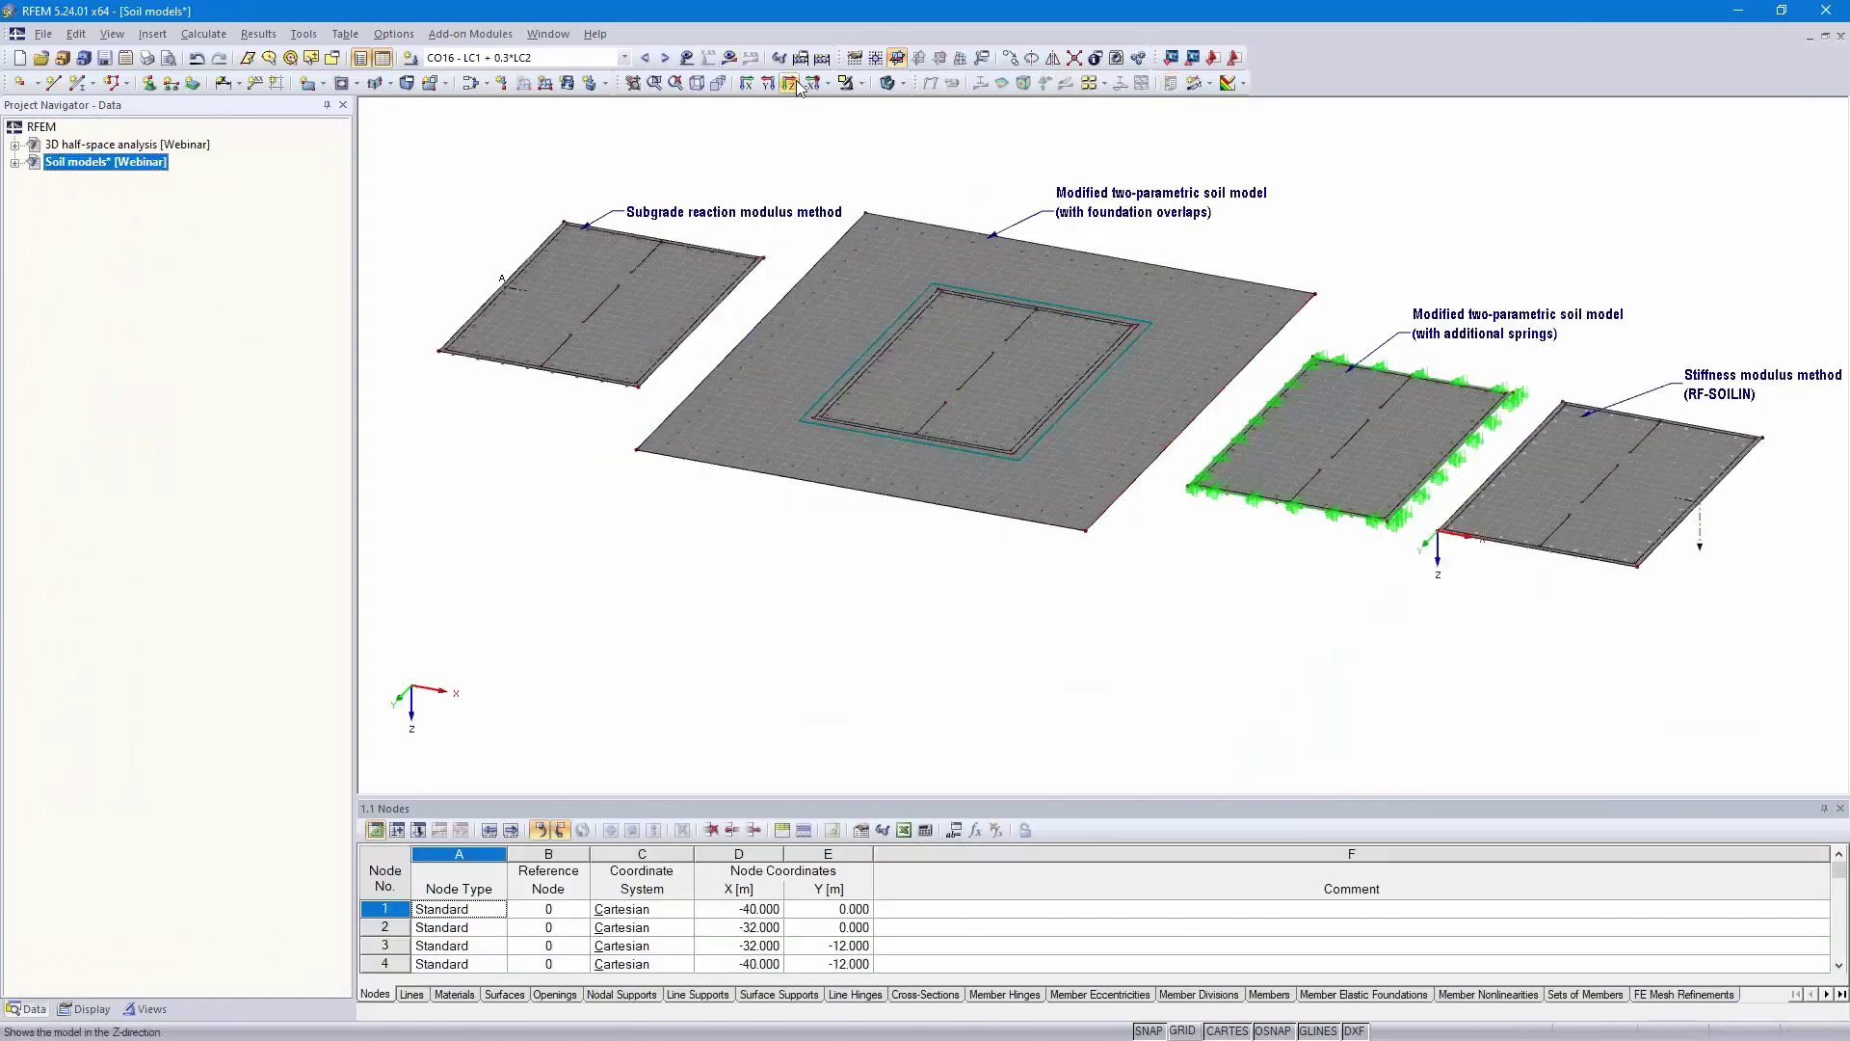
scroll(1093, 742, "down", 1)
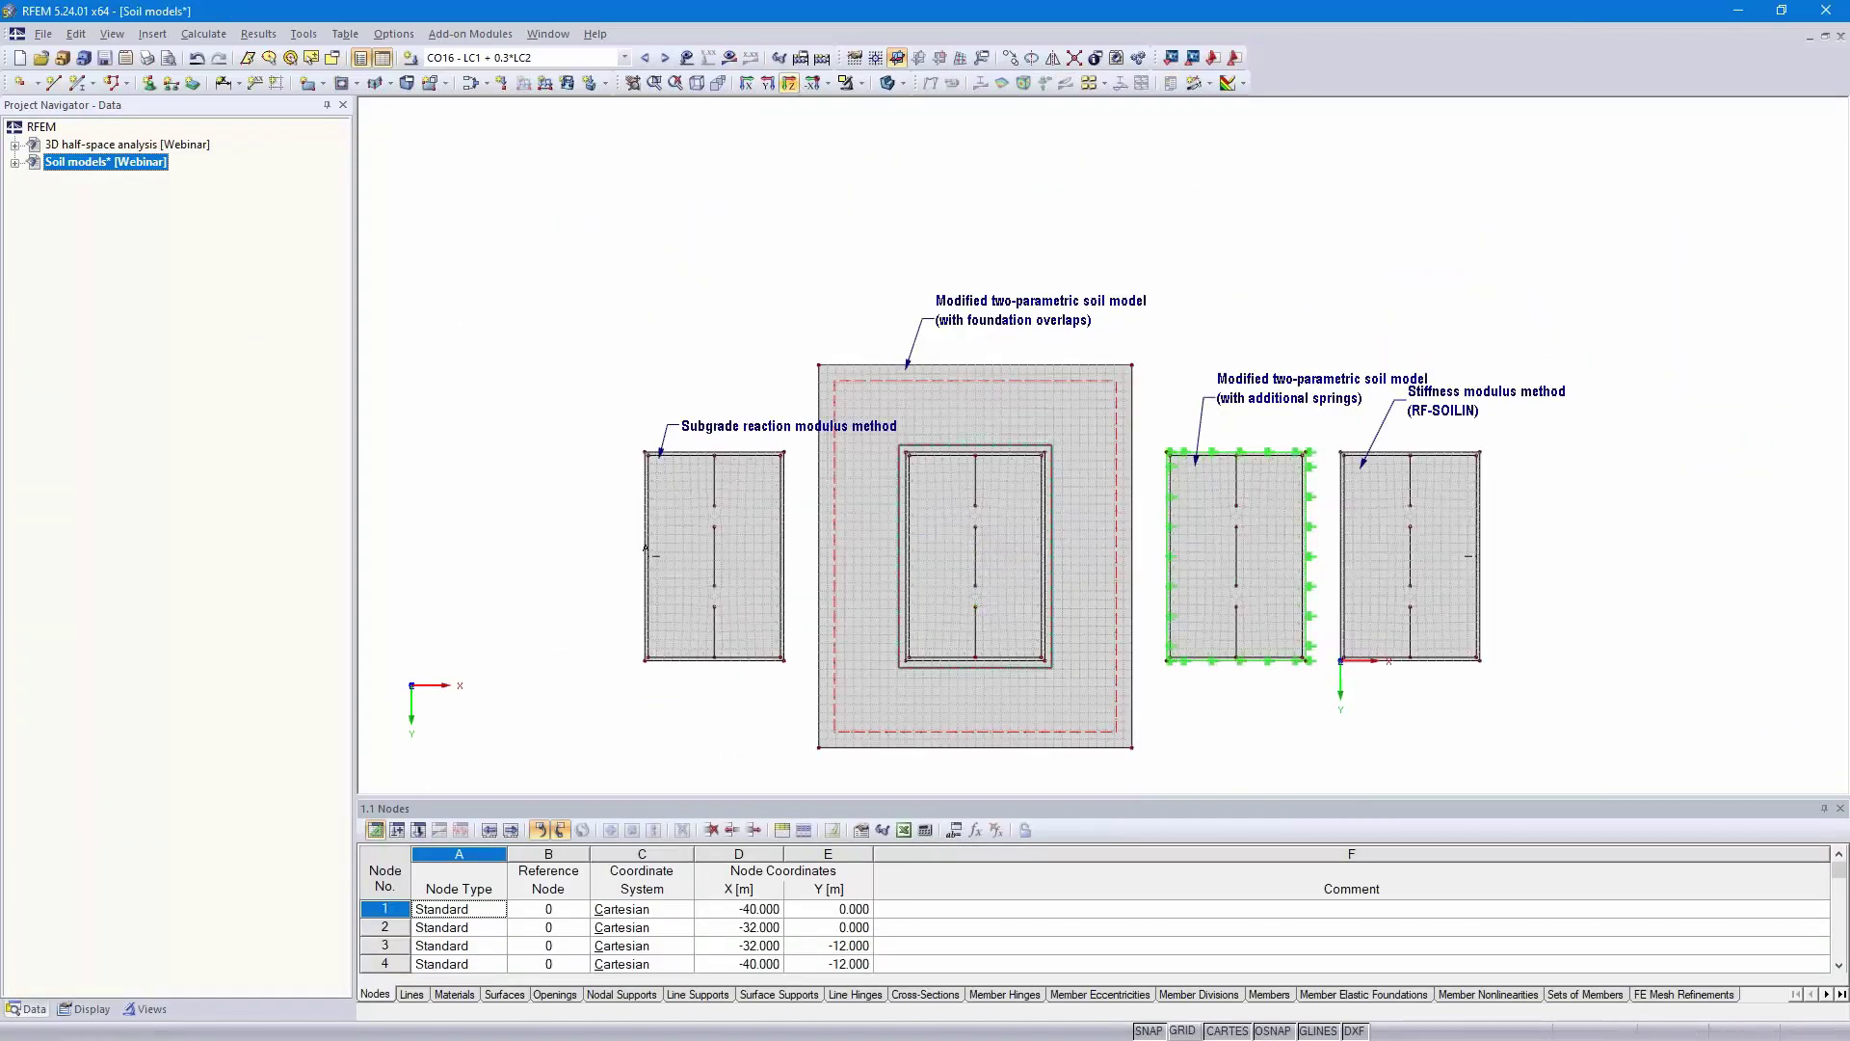
- Delete the three other slab models and the RF-SOILIN slab's annotation, keeping only that slab fitted in the plan view
left_click_drag(546, 786, 1334, 252)
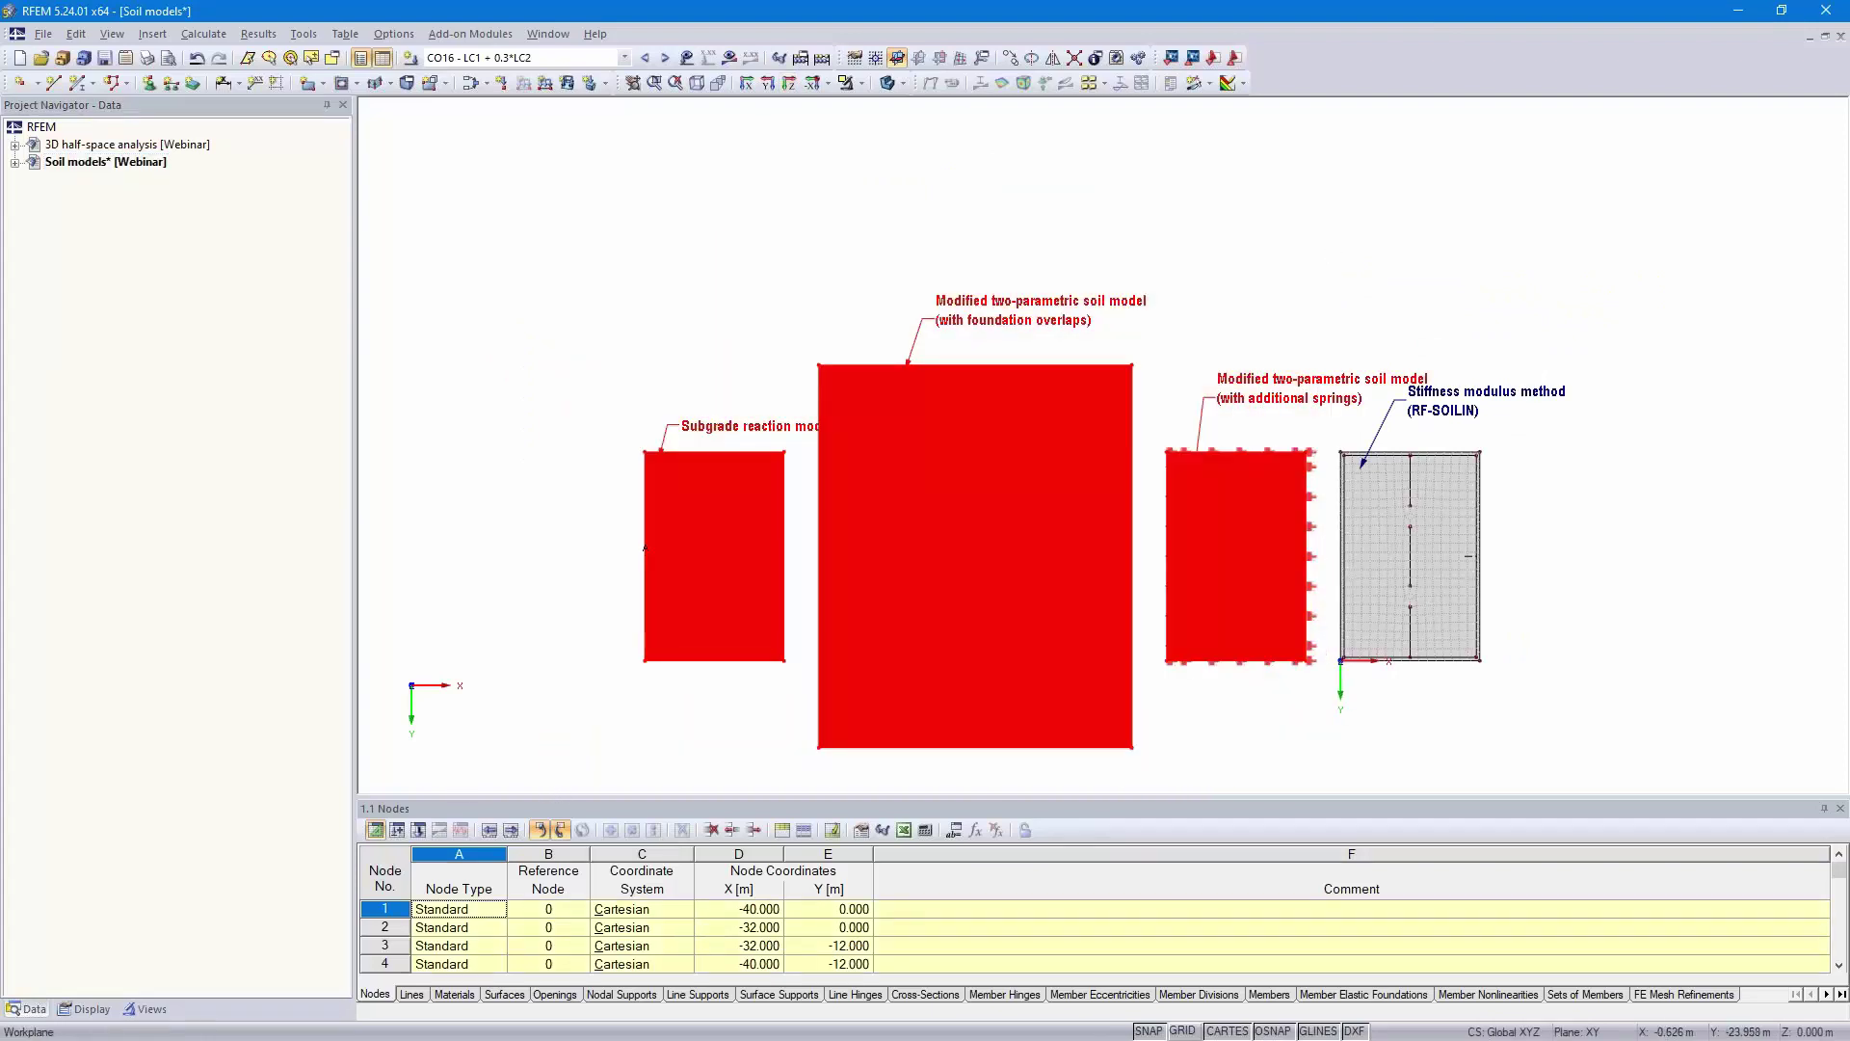
key("Delete")
left_click_drag(1329, 432, 1623, 337)
key("Delete")
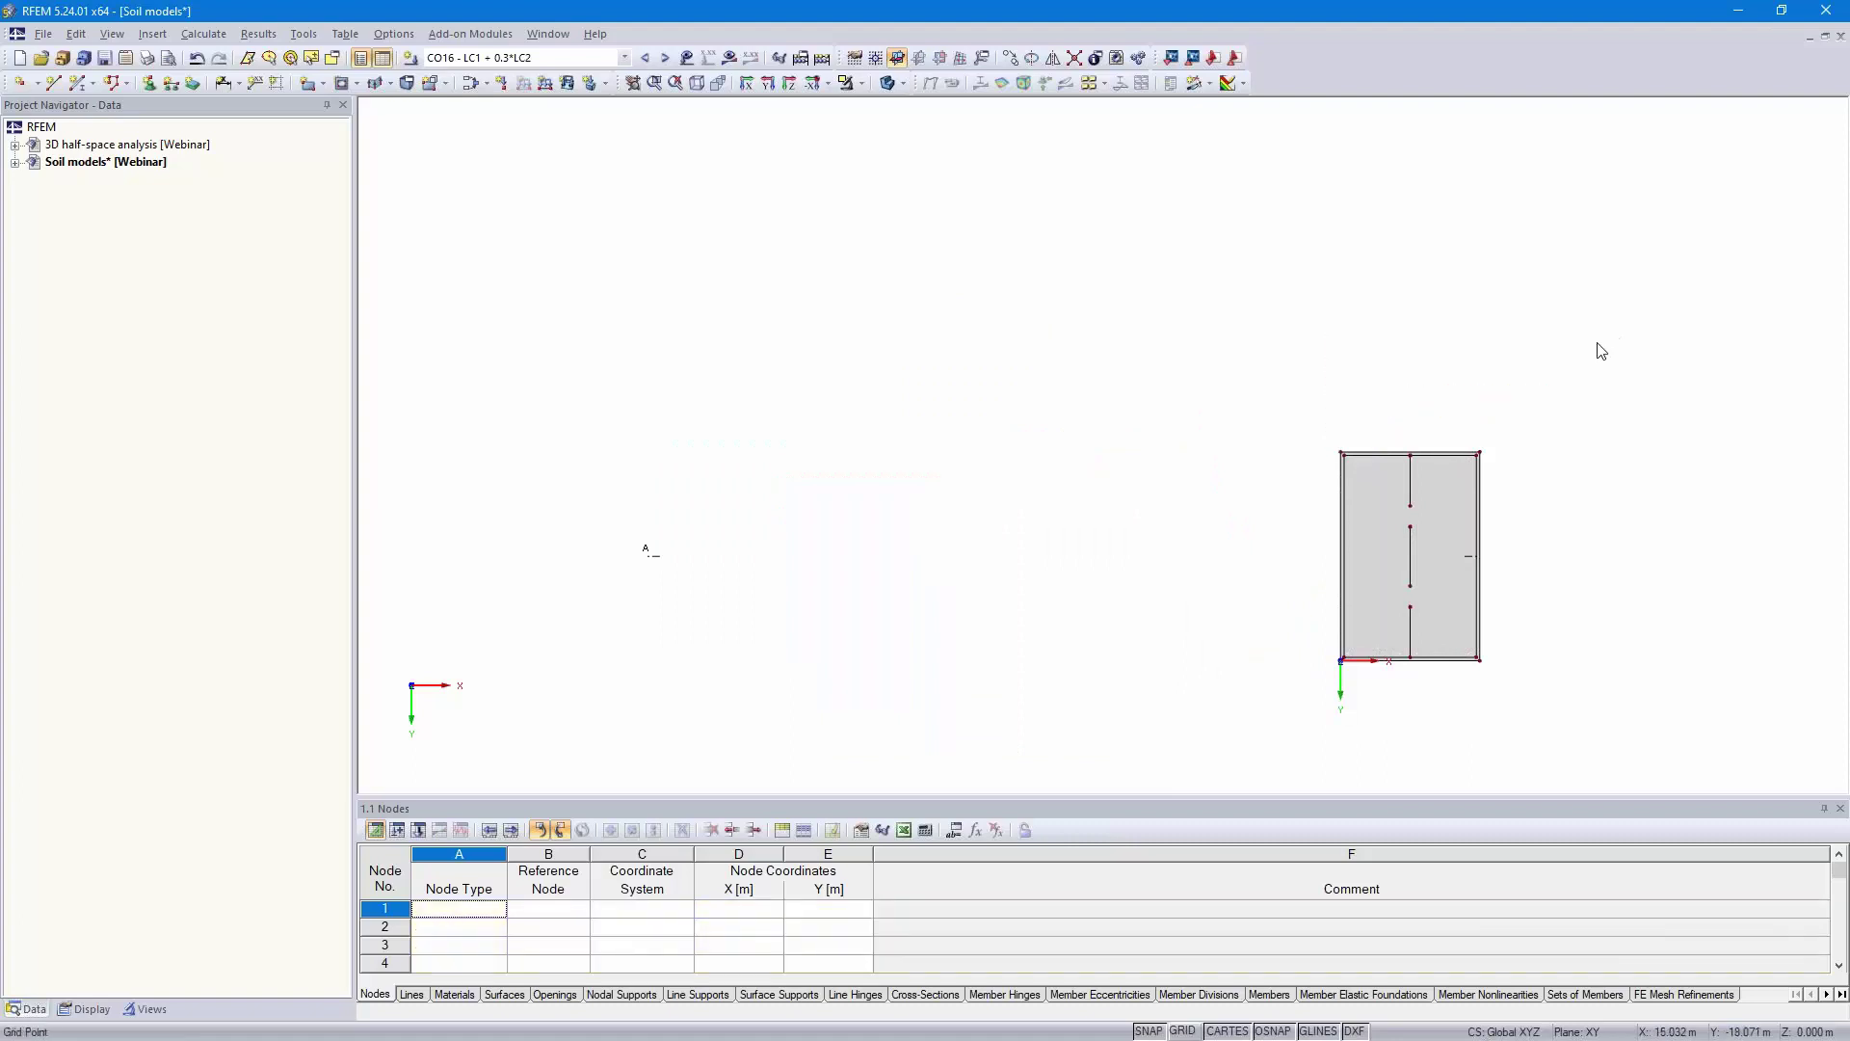
left_click(789, 84)
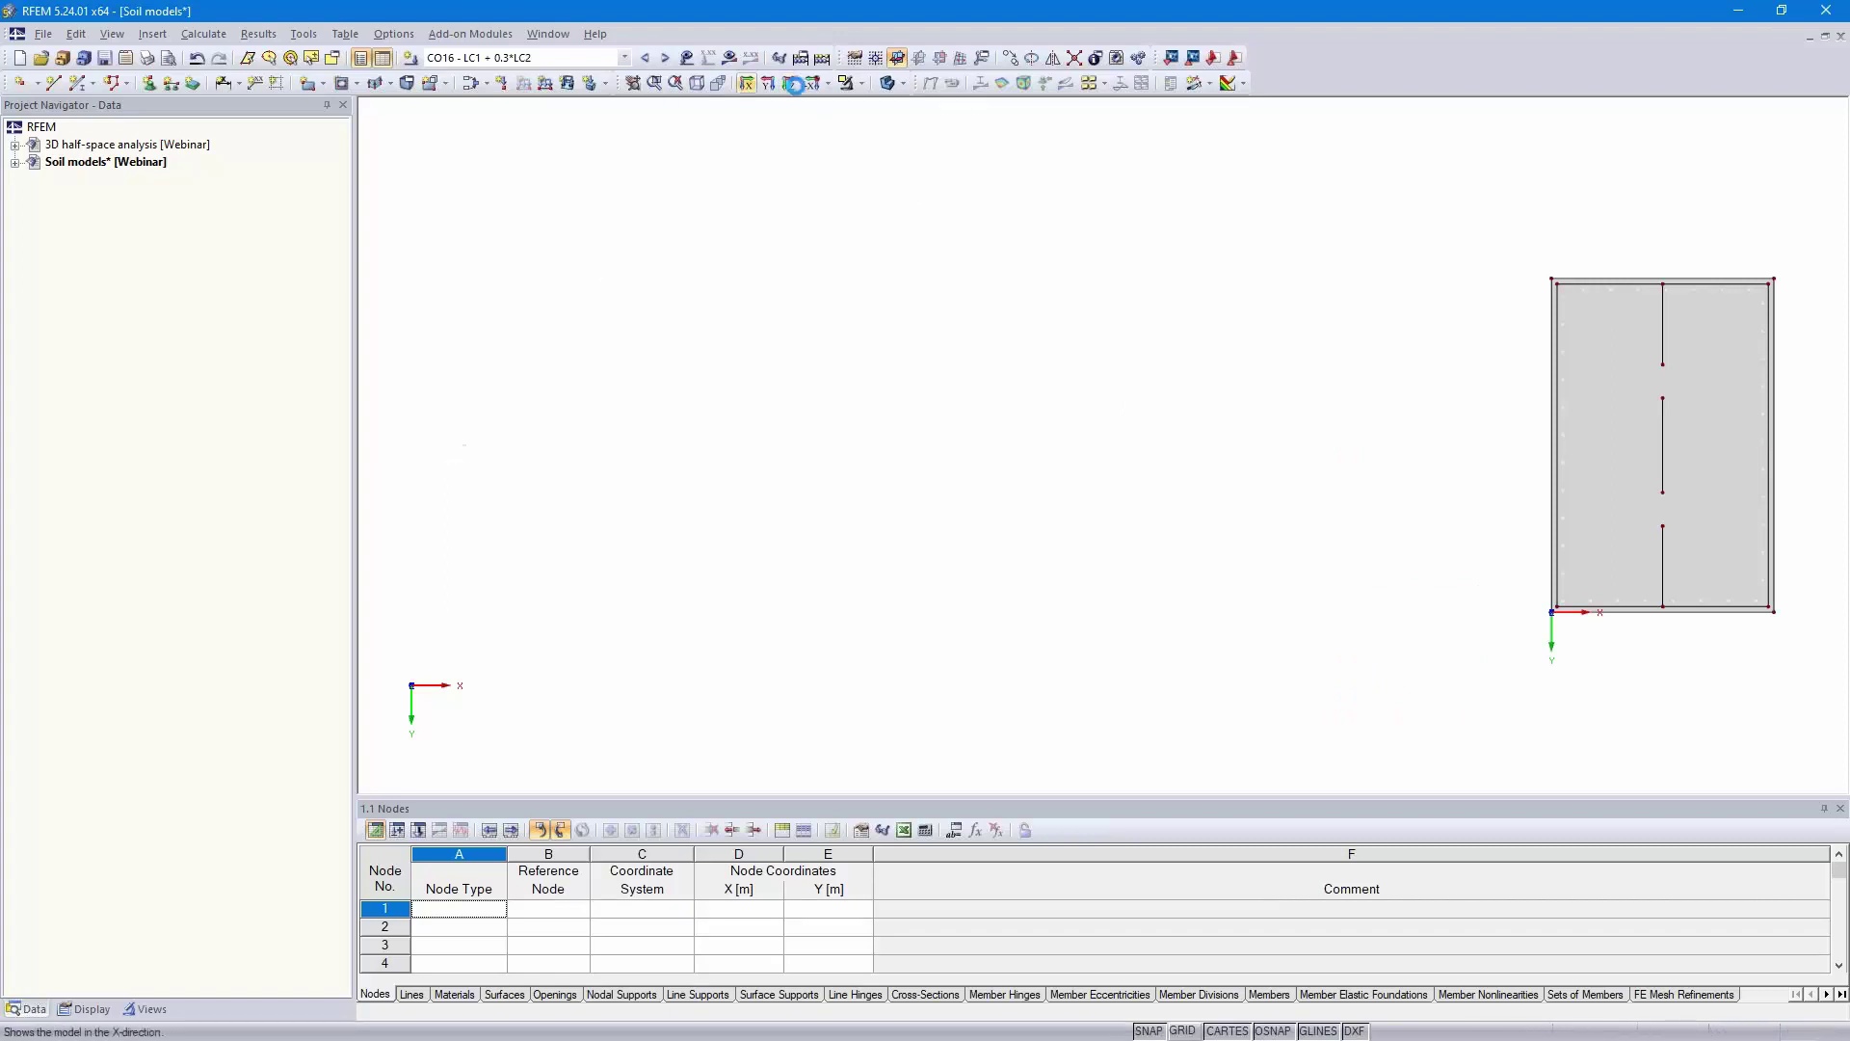
left_click(789, 84)
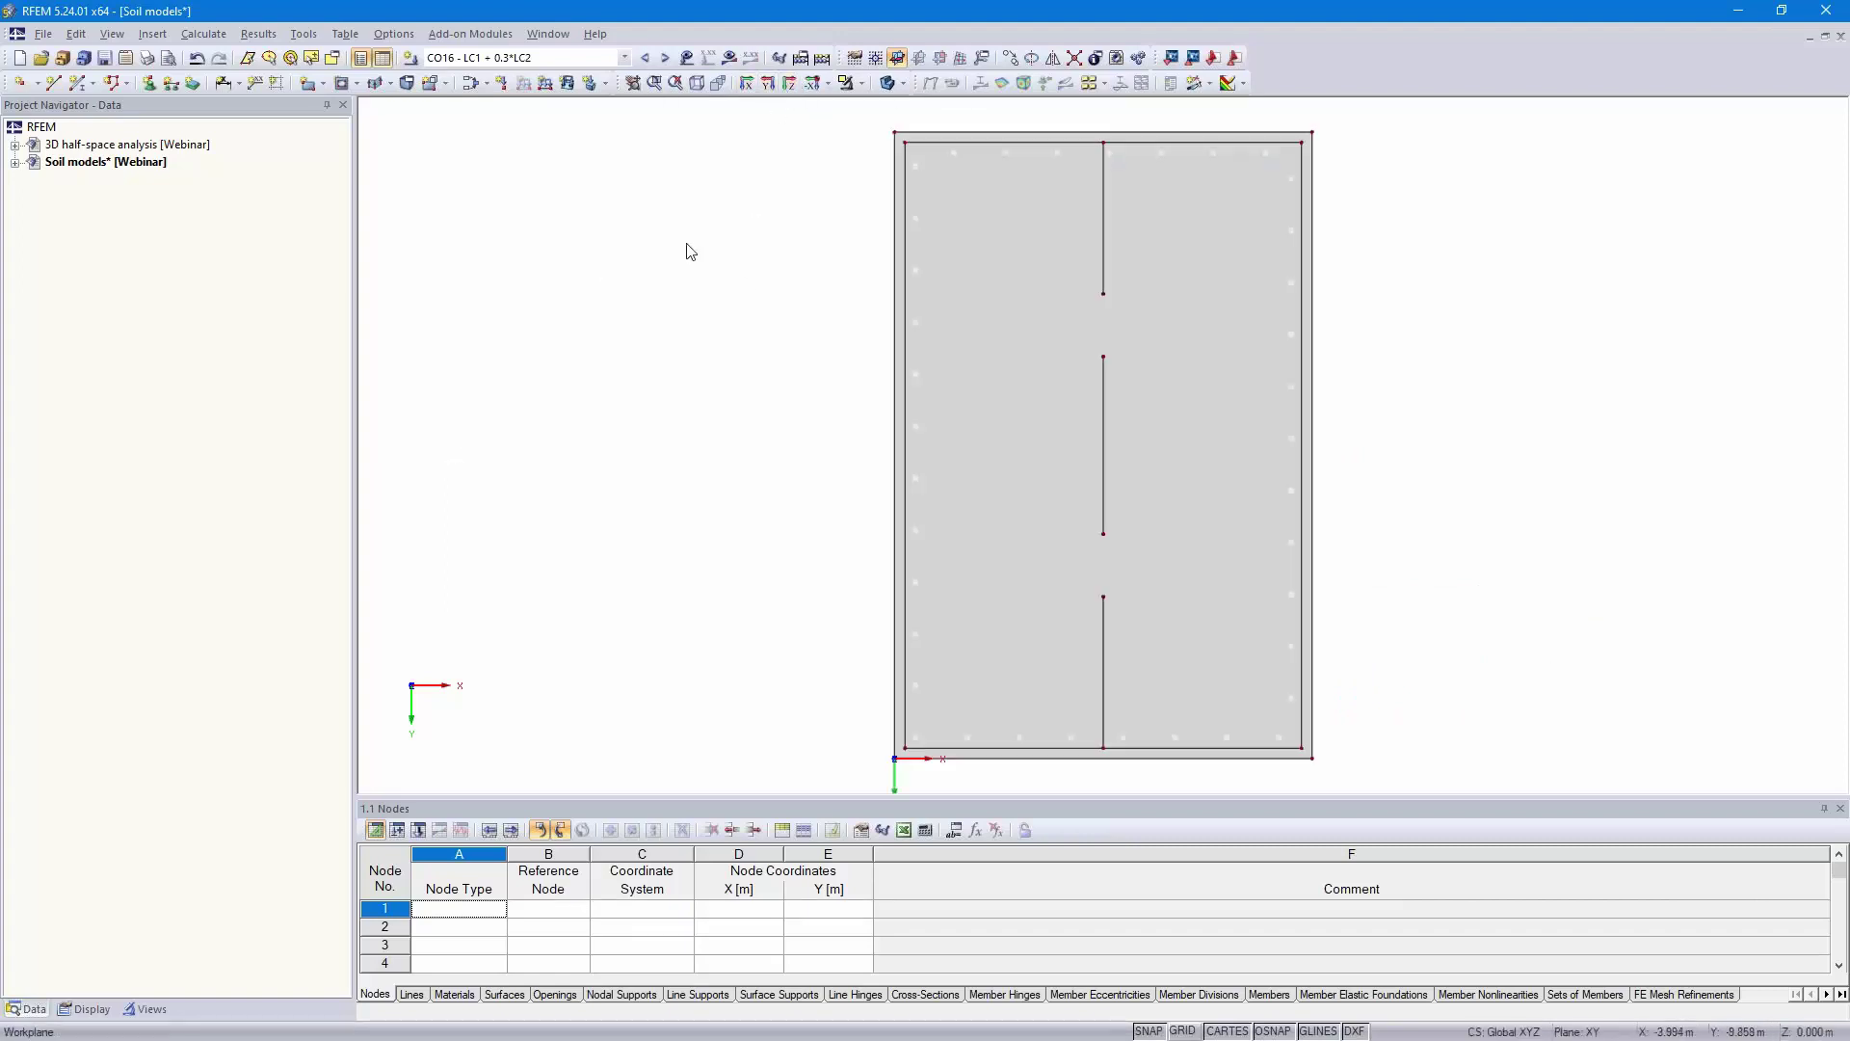
- Activate the case RF-SOILIN CA1 - Soil-structure interaction analysis and open its add-on module
left_click(488, 35)
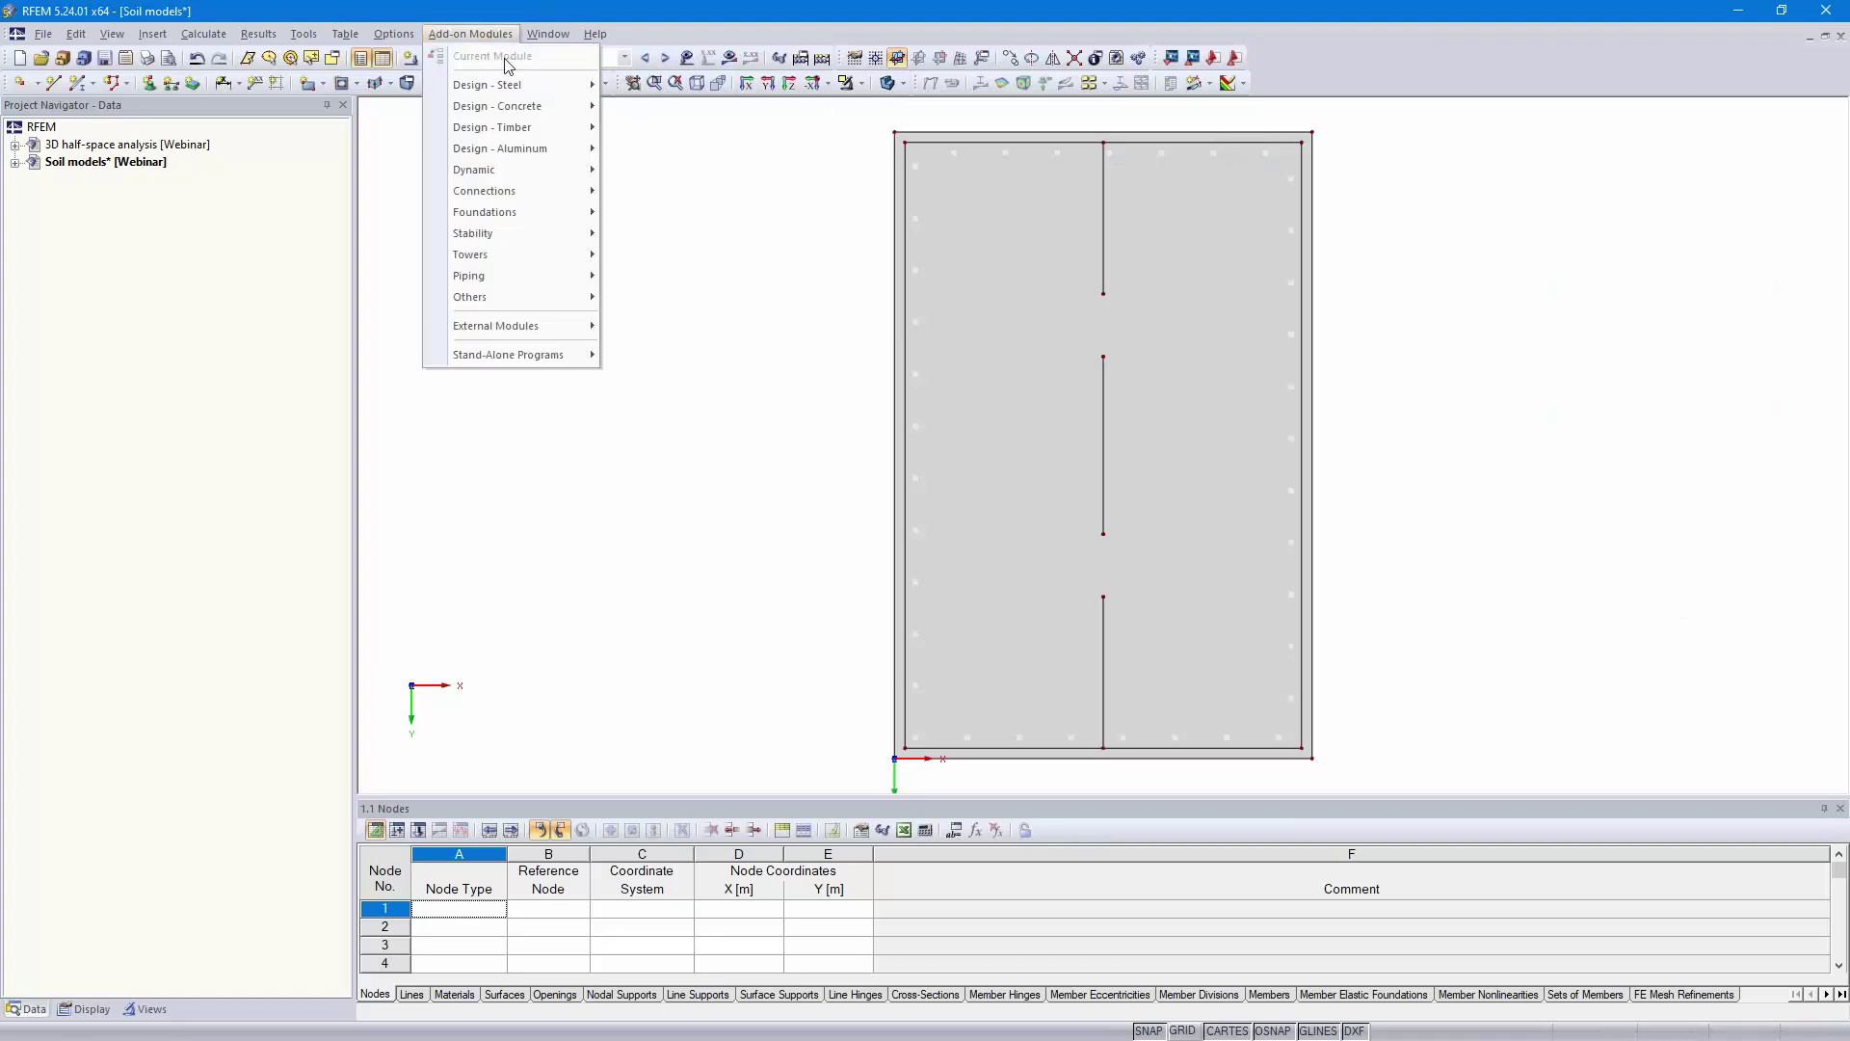
mouse_move(515, 89)
left_click(596, 33)
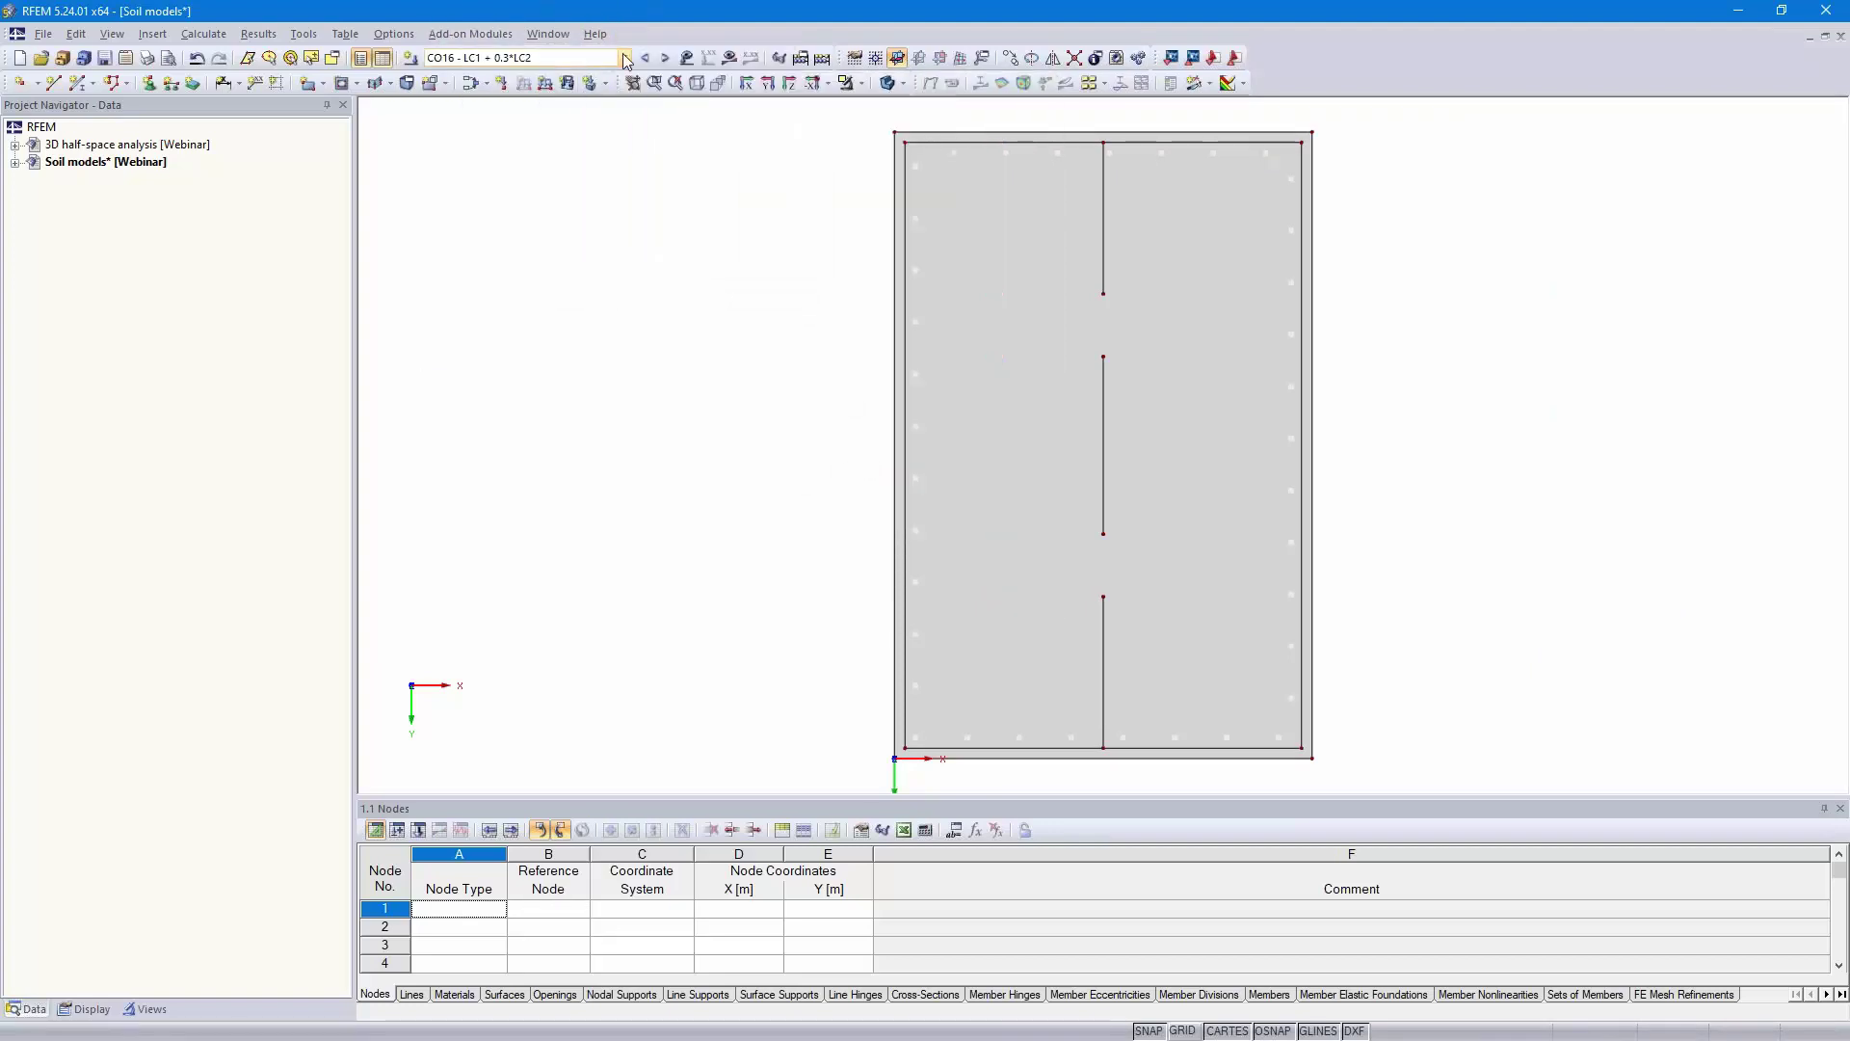
left_click(624, 58)
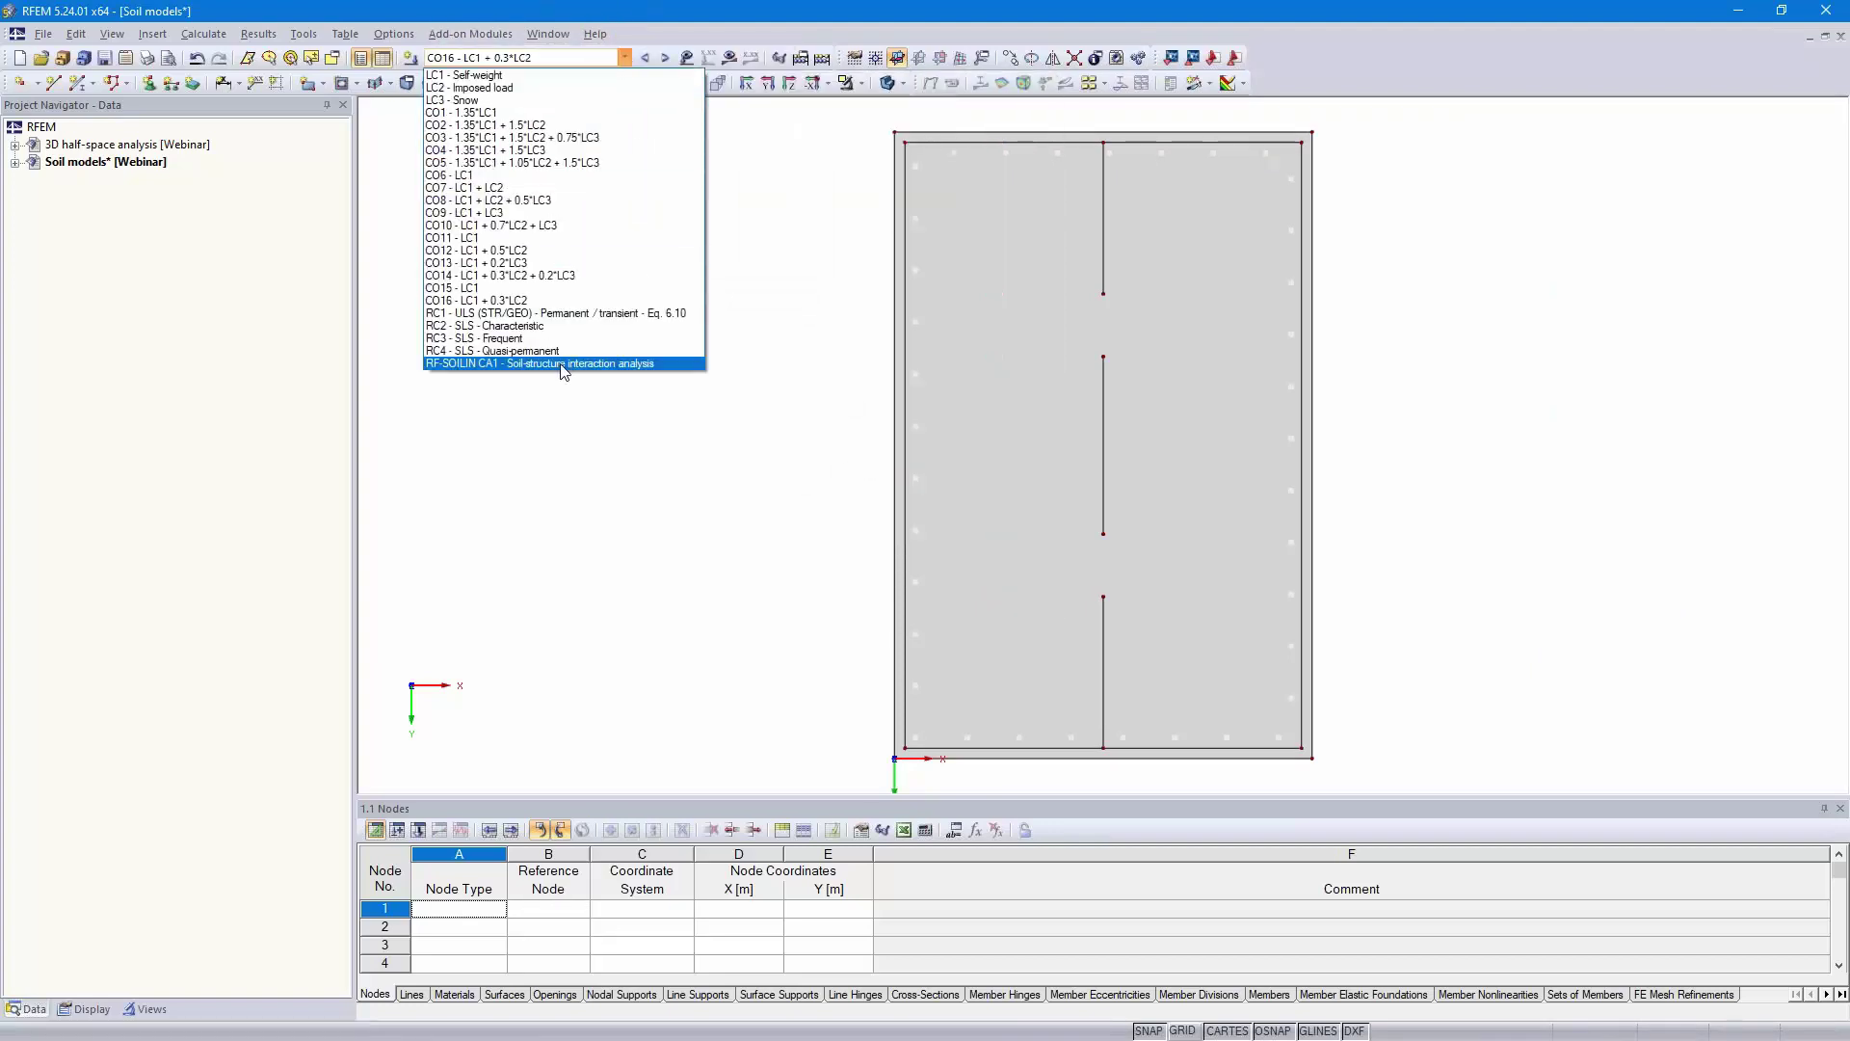
left_click(563, 363)
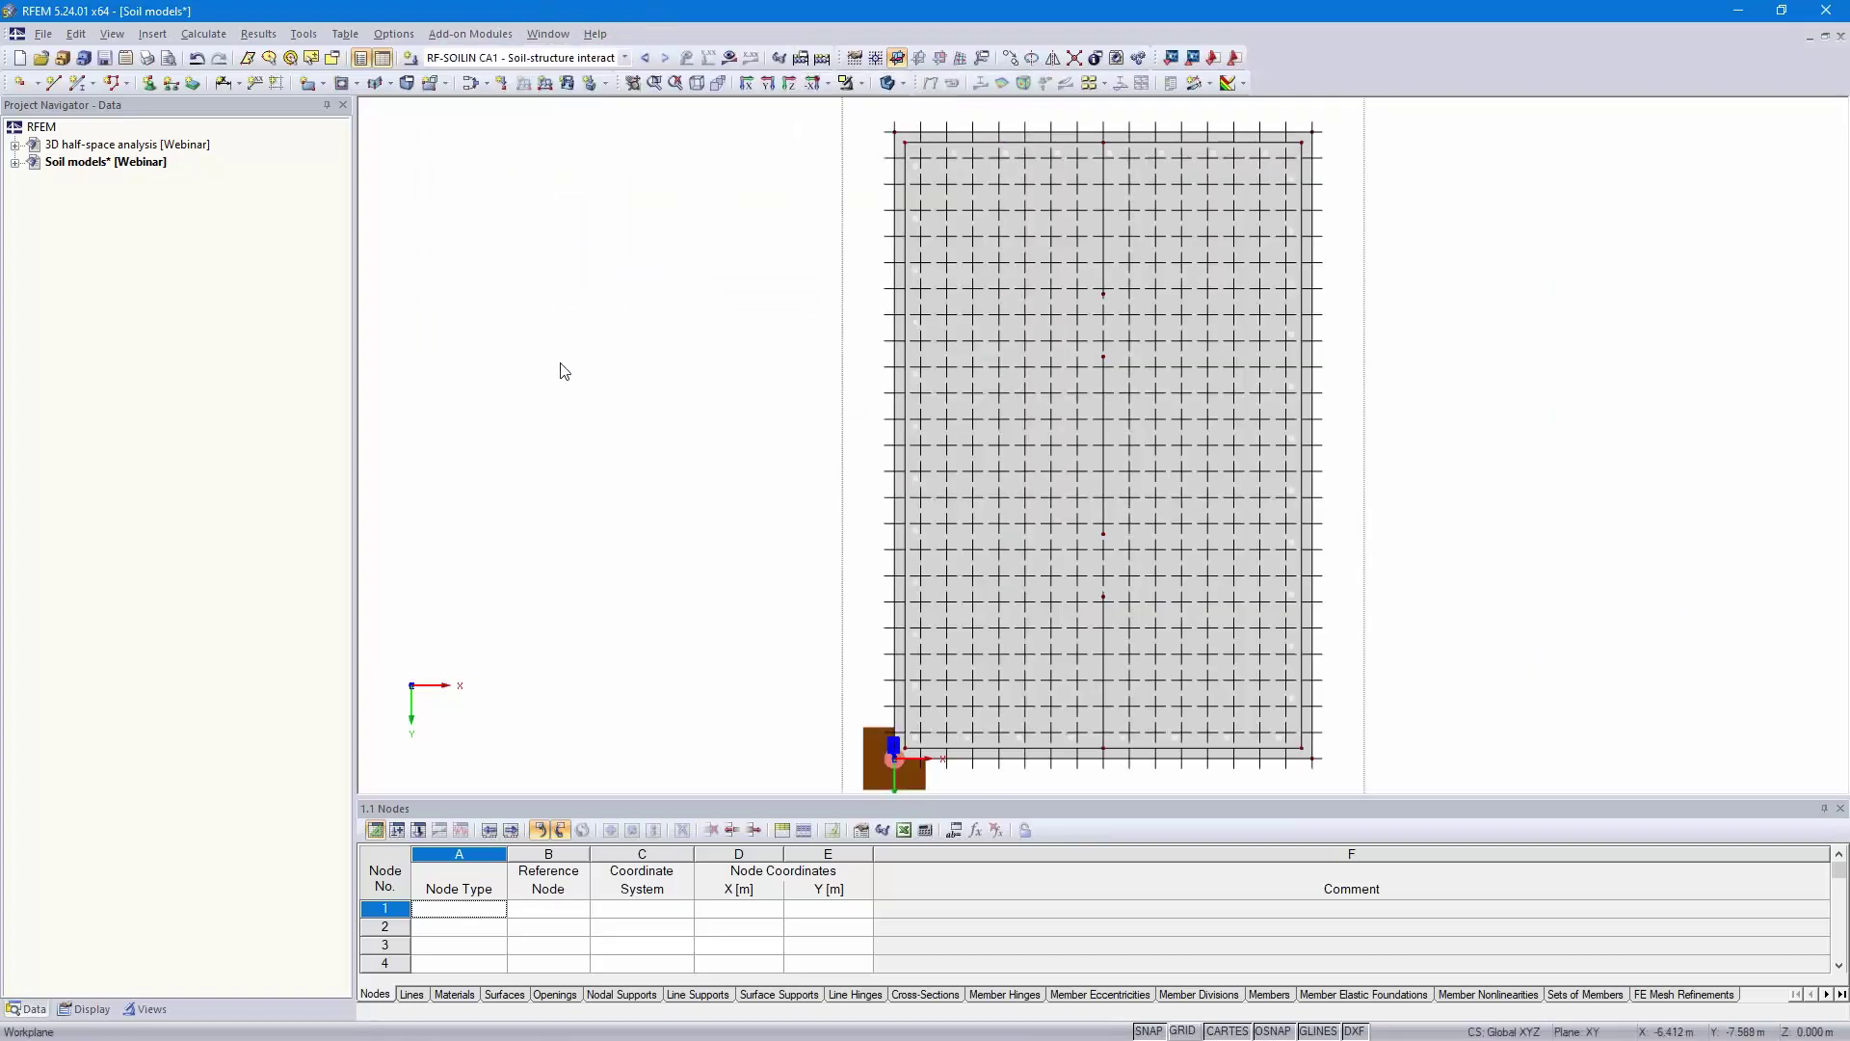
left_click(470, 36)
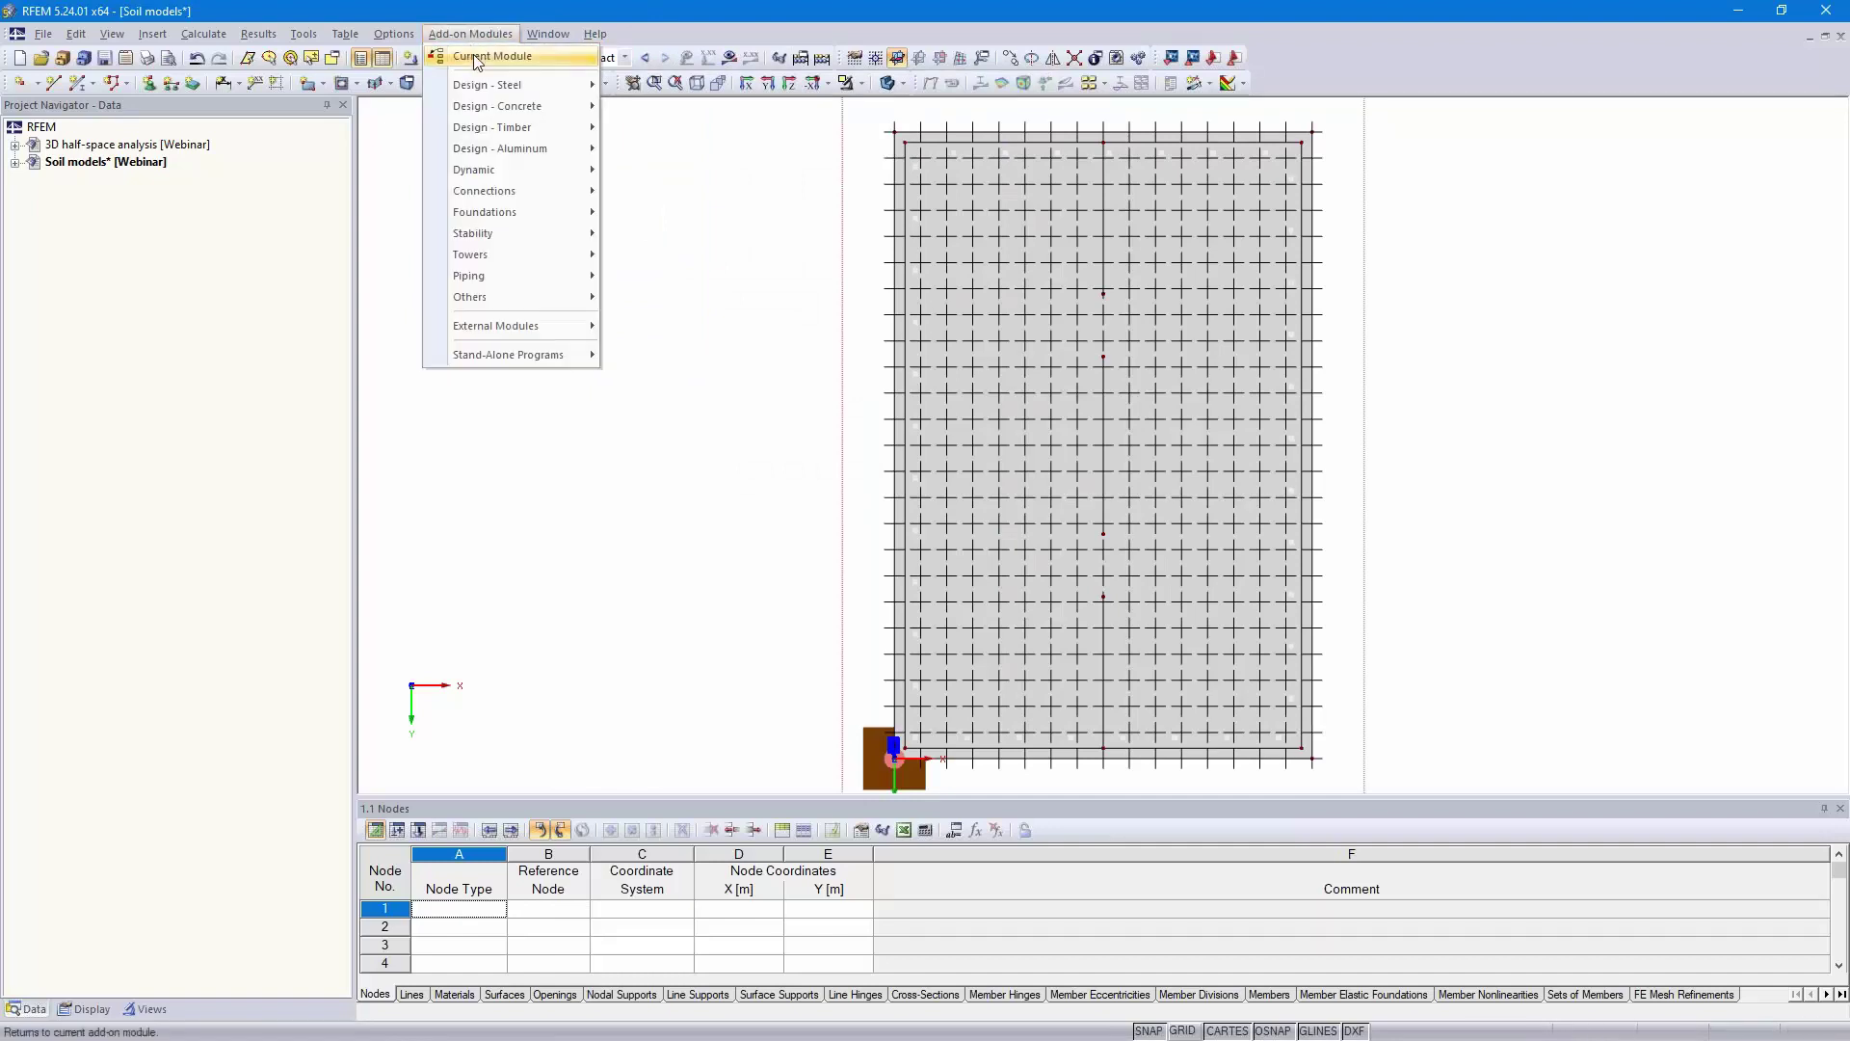
left_click(479, 50)
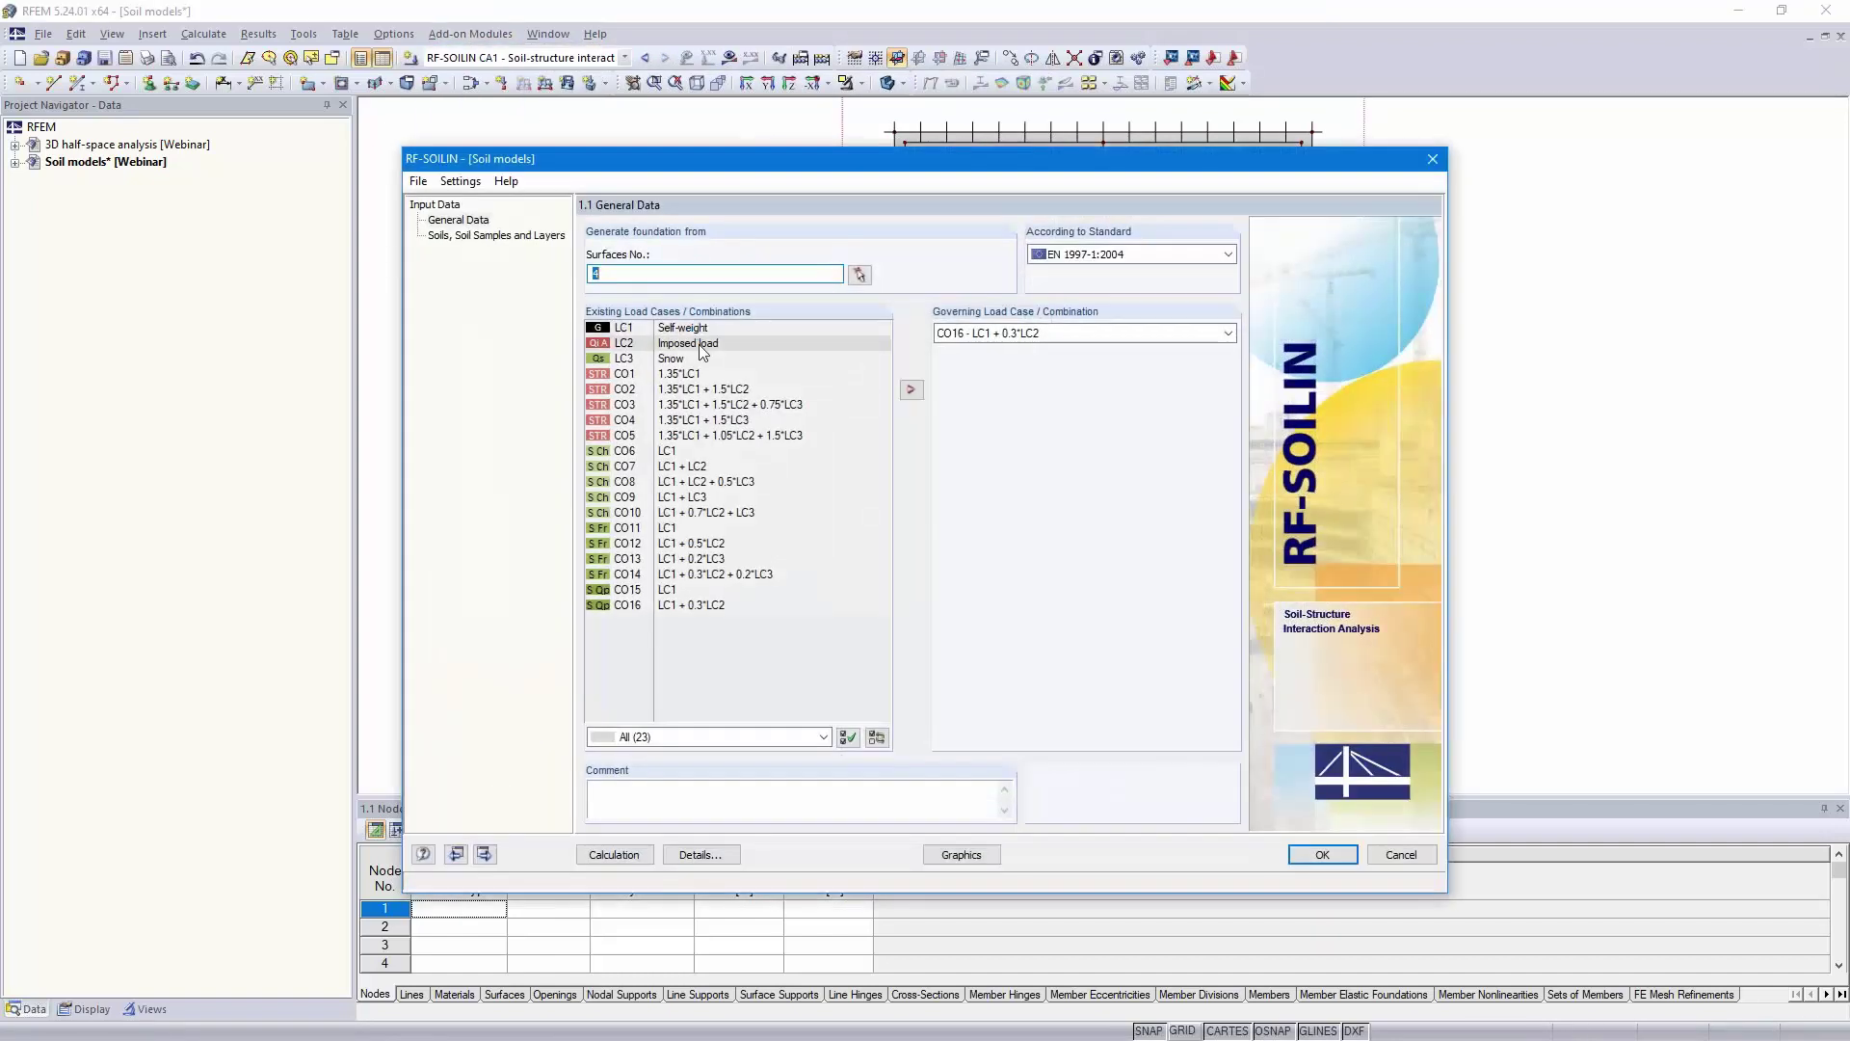
- Define soil 1 in the soil materials as Sand, Gravelly Sand (SP) from the material library
left_click(459, 237)
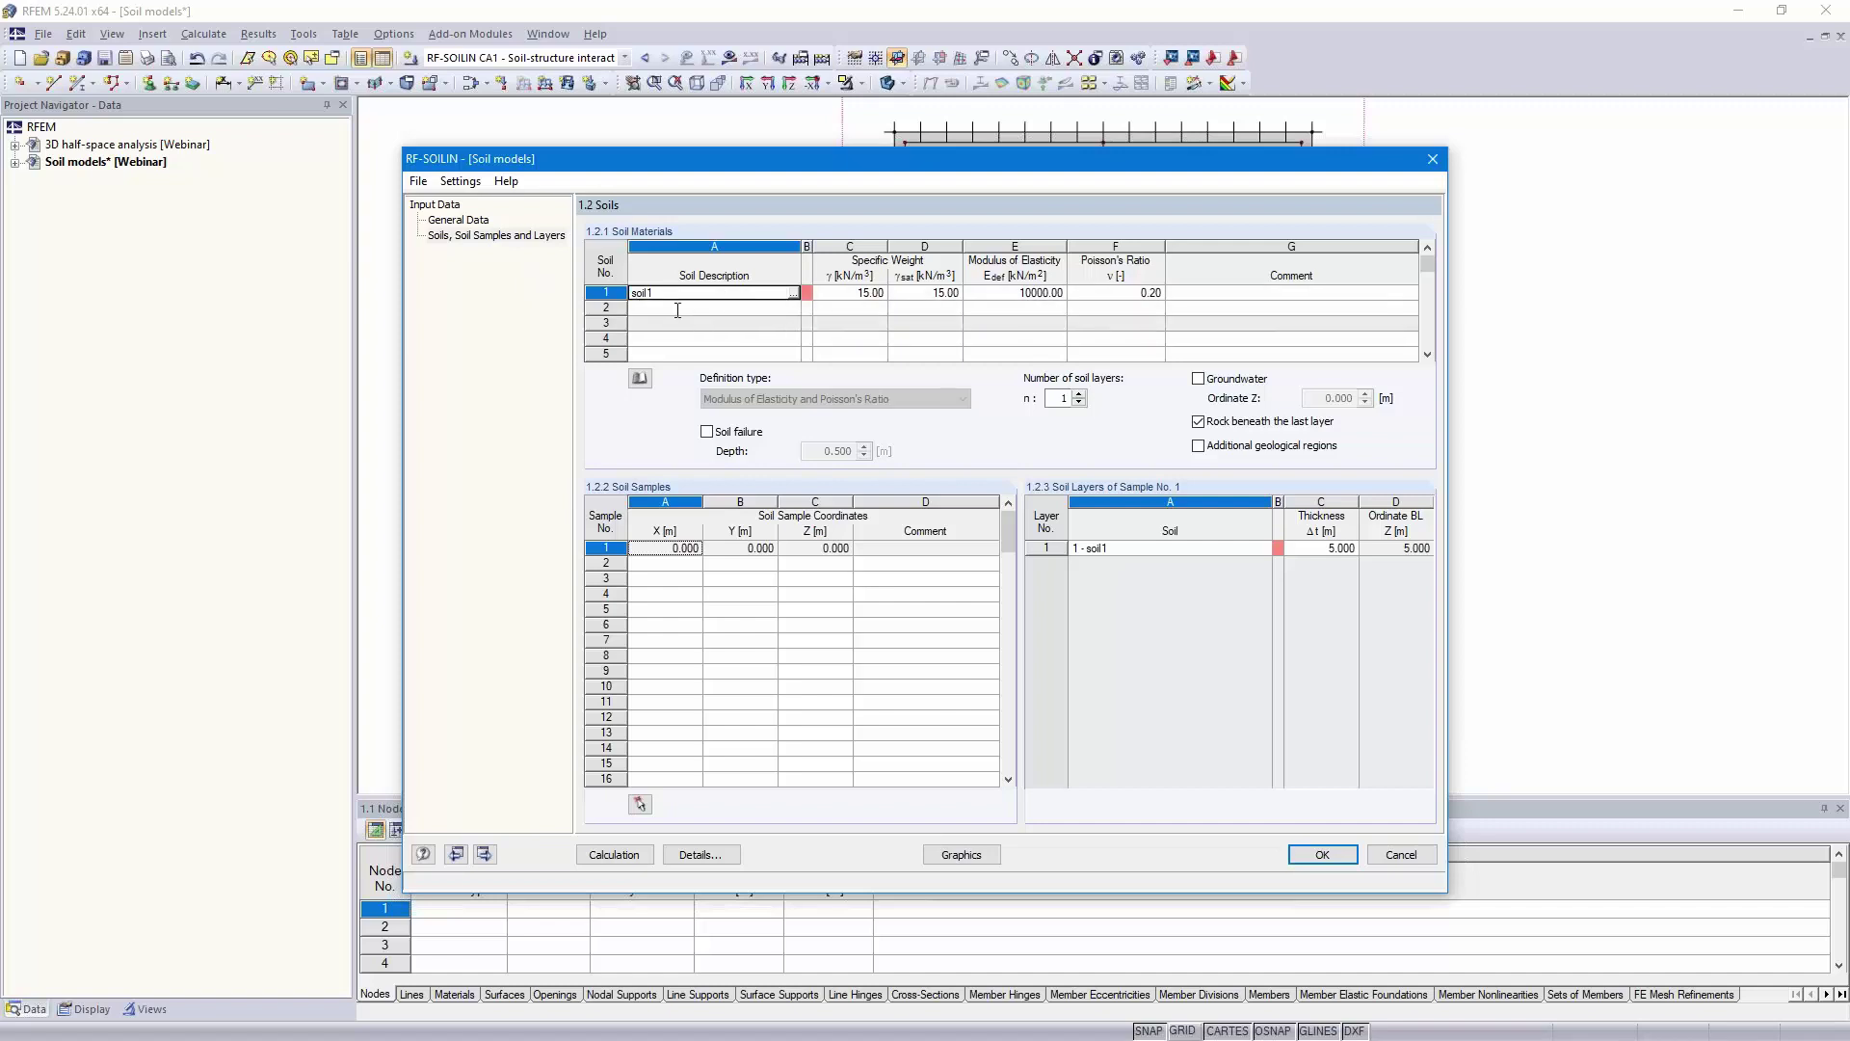
left_click(794, 294)
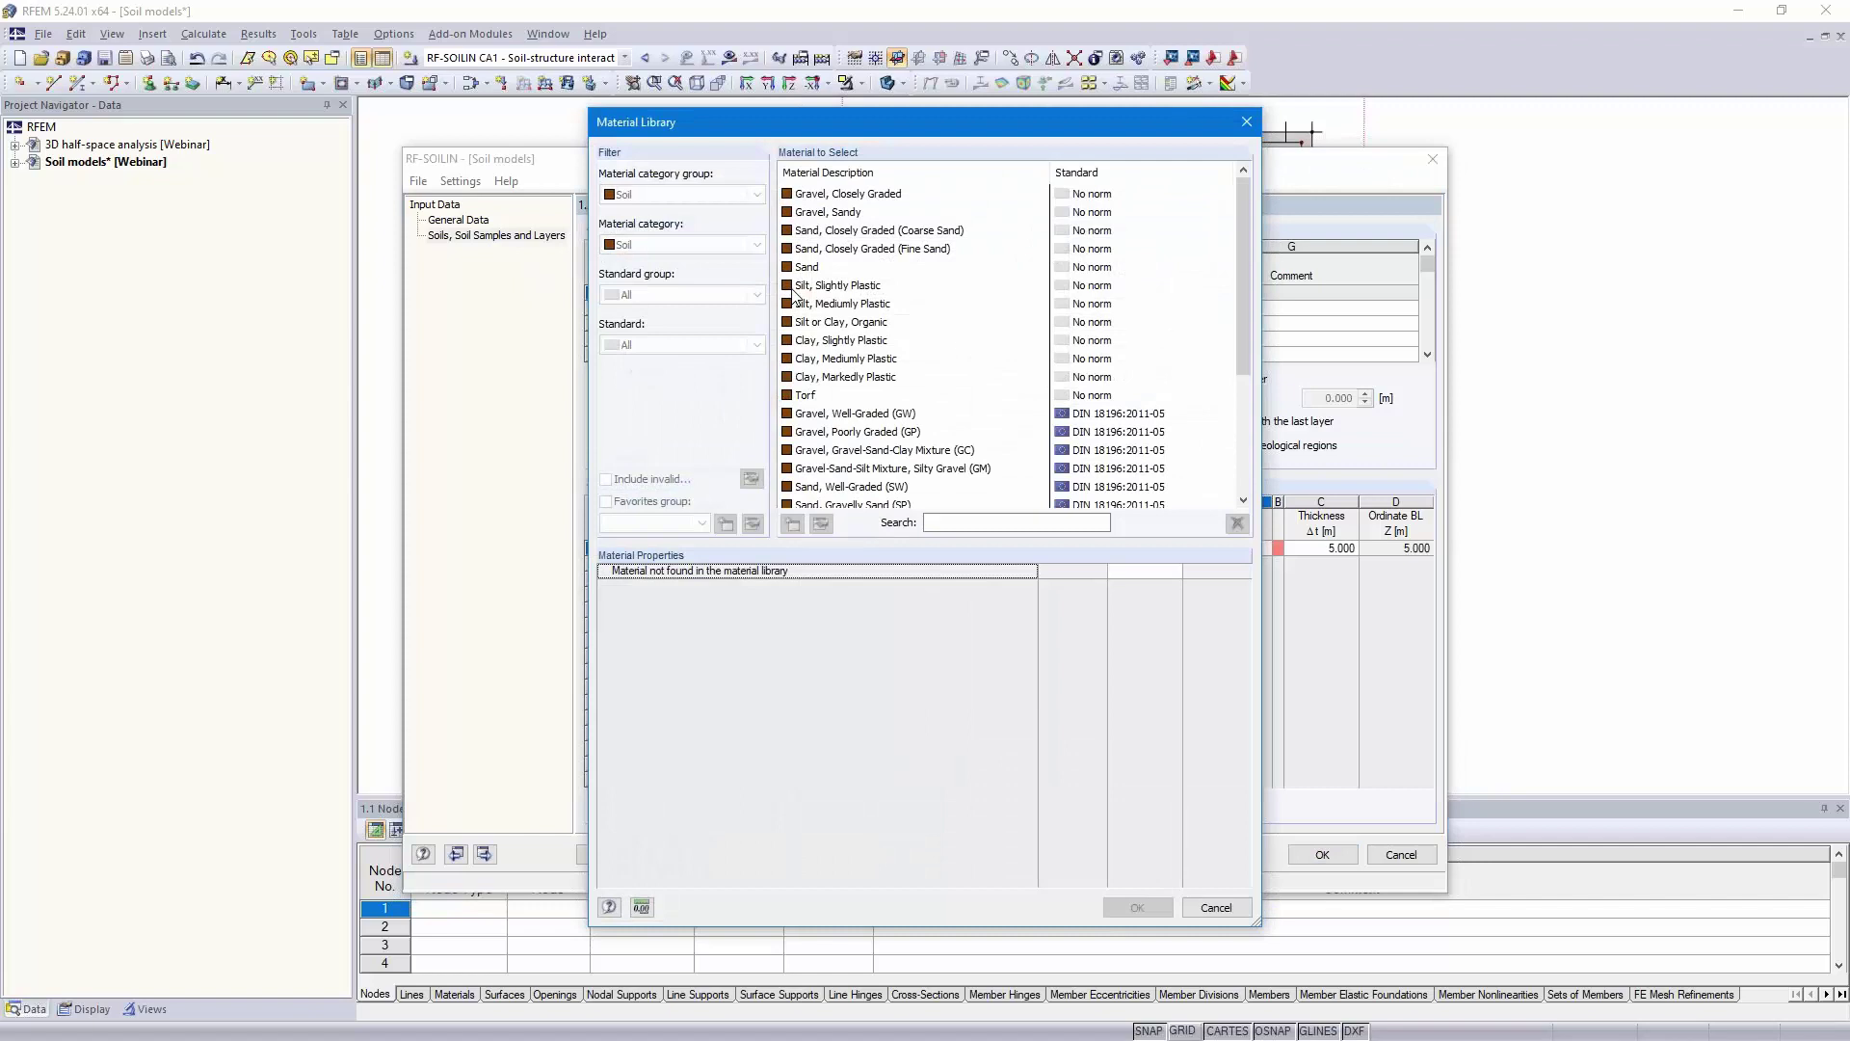
scroll(927, 377, "down", 4)
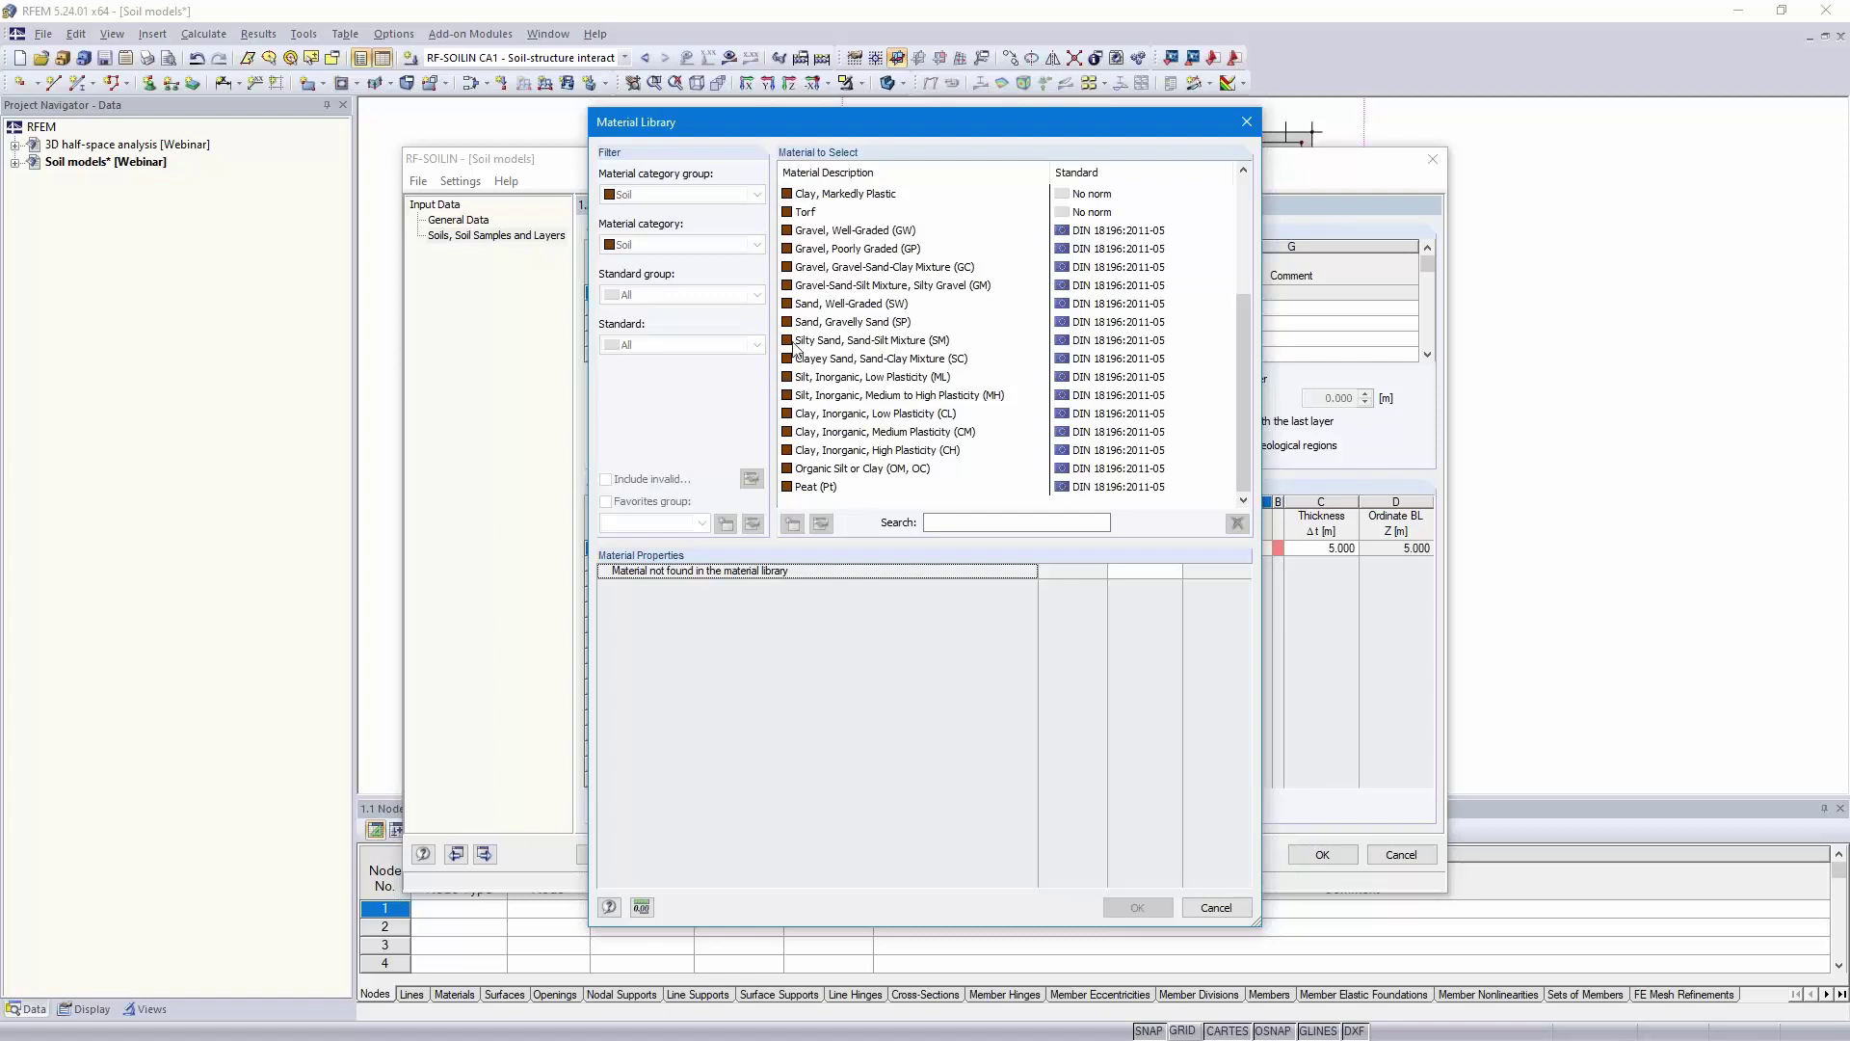
left_click(845, 324)
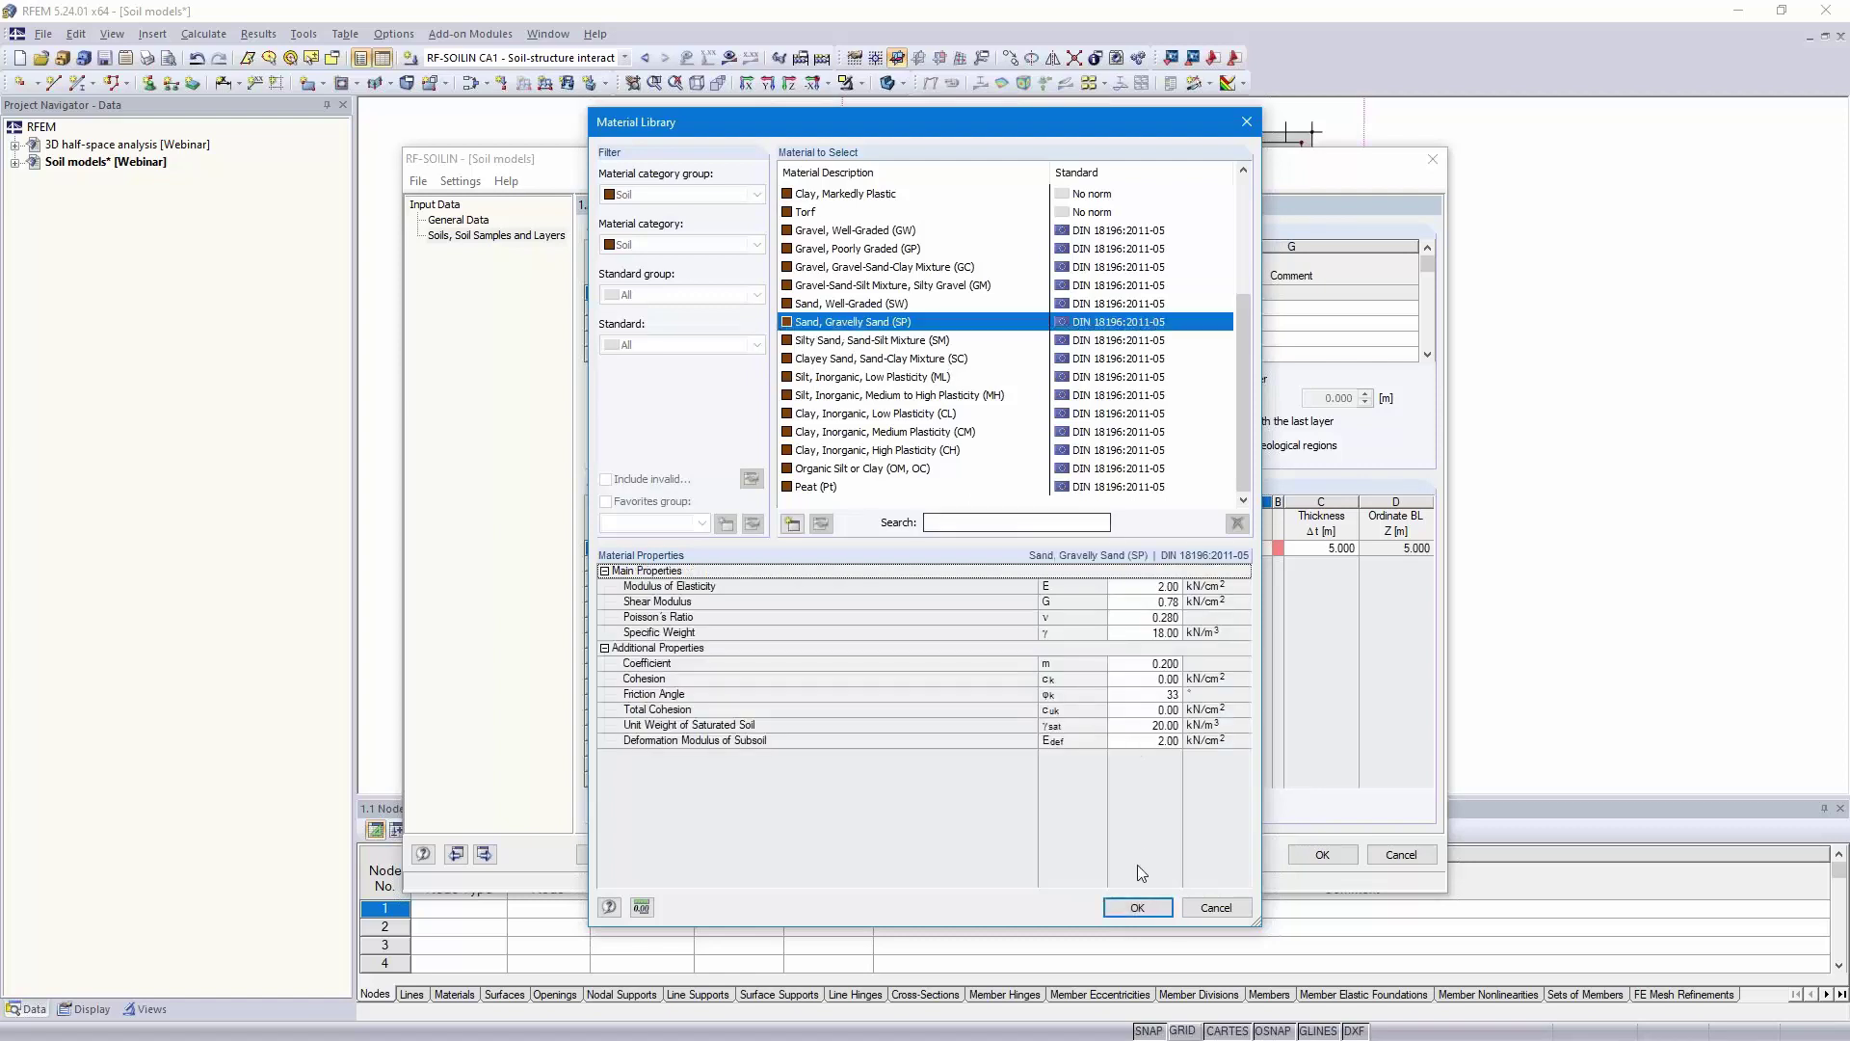
left_click(1138, 908)
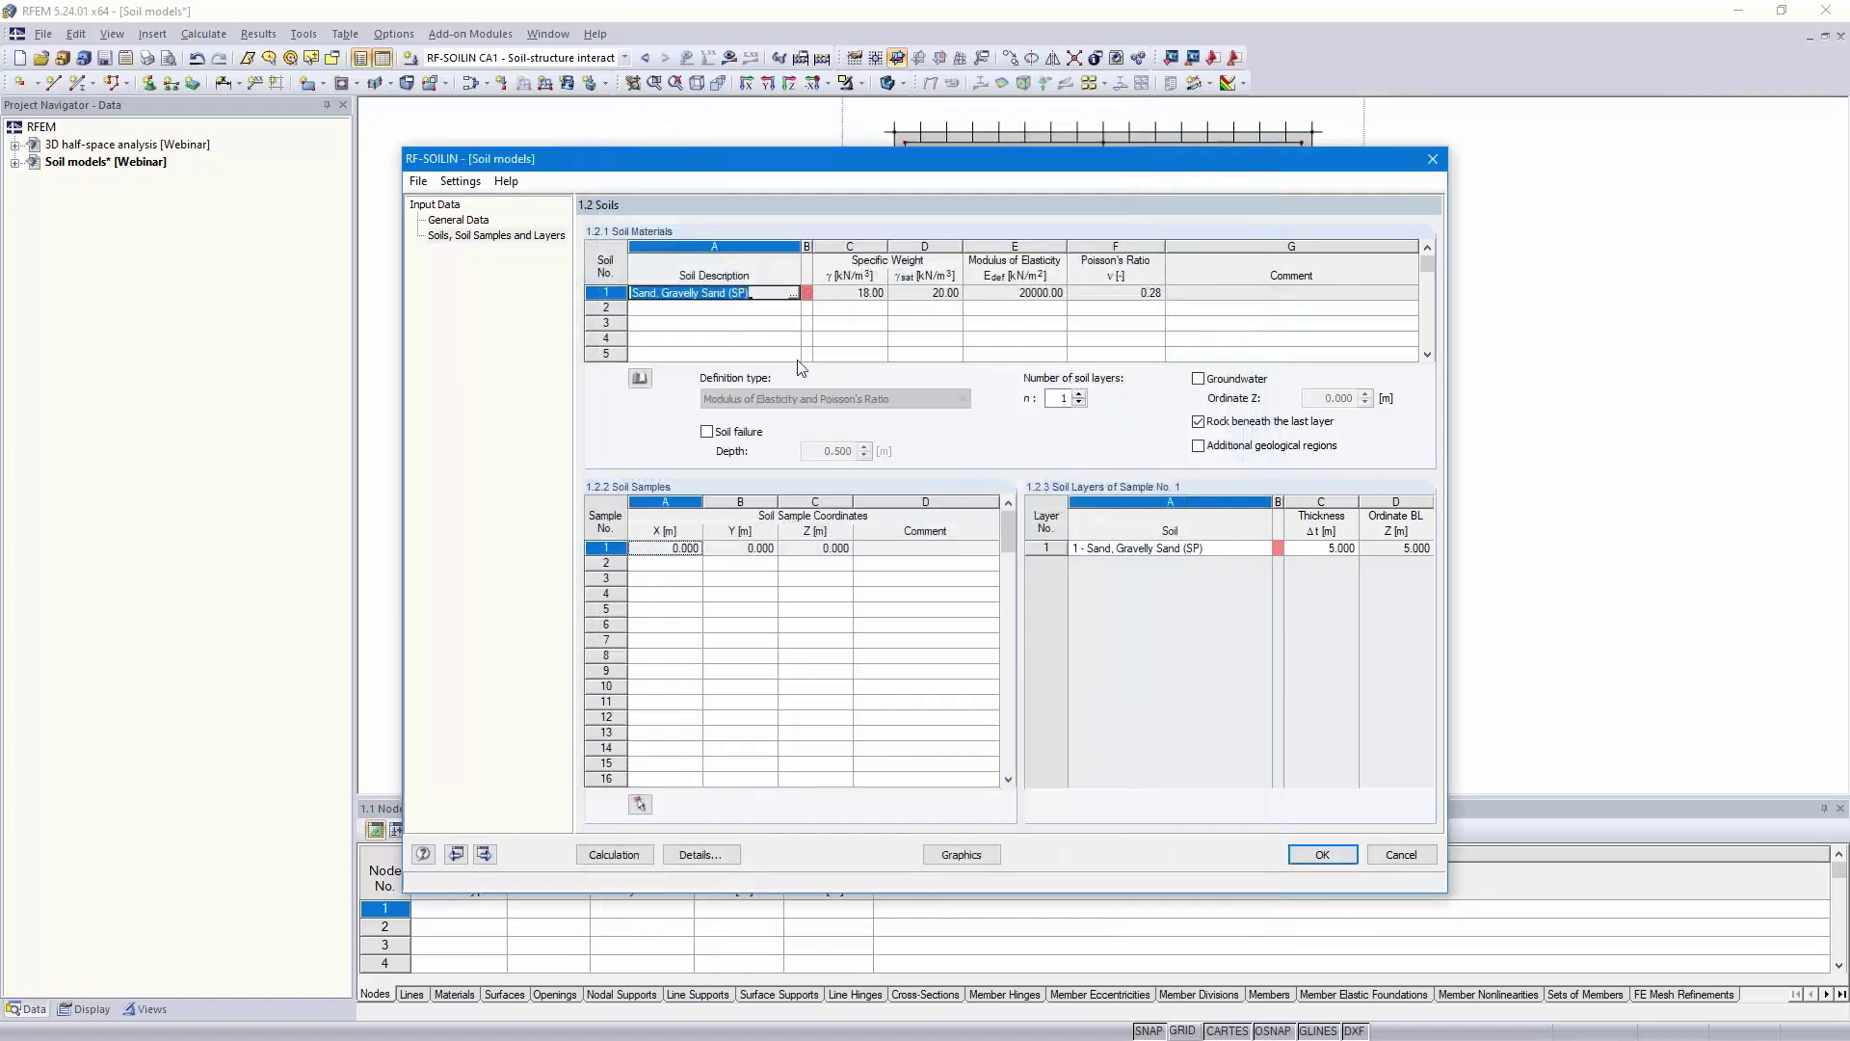
- Add Clay, Inorganic, Medium Plasticity (CM) from the material library as soil 2
left_click(792, 309)
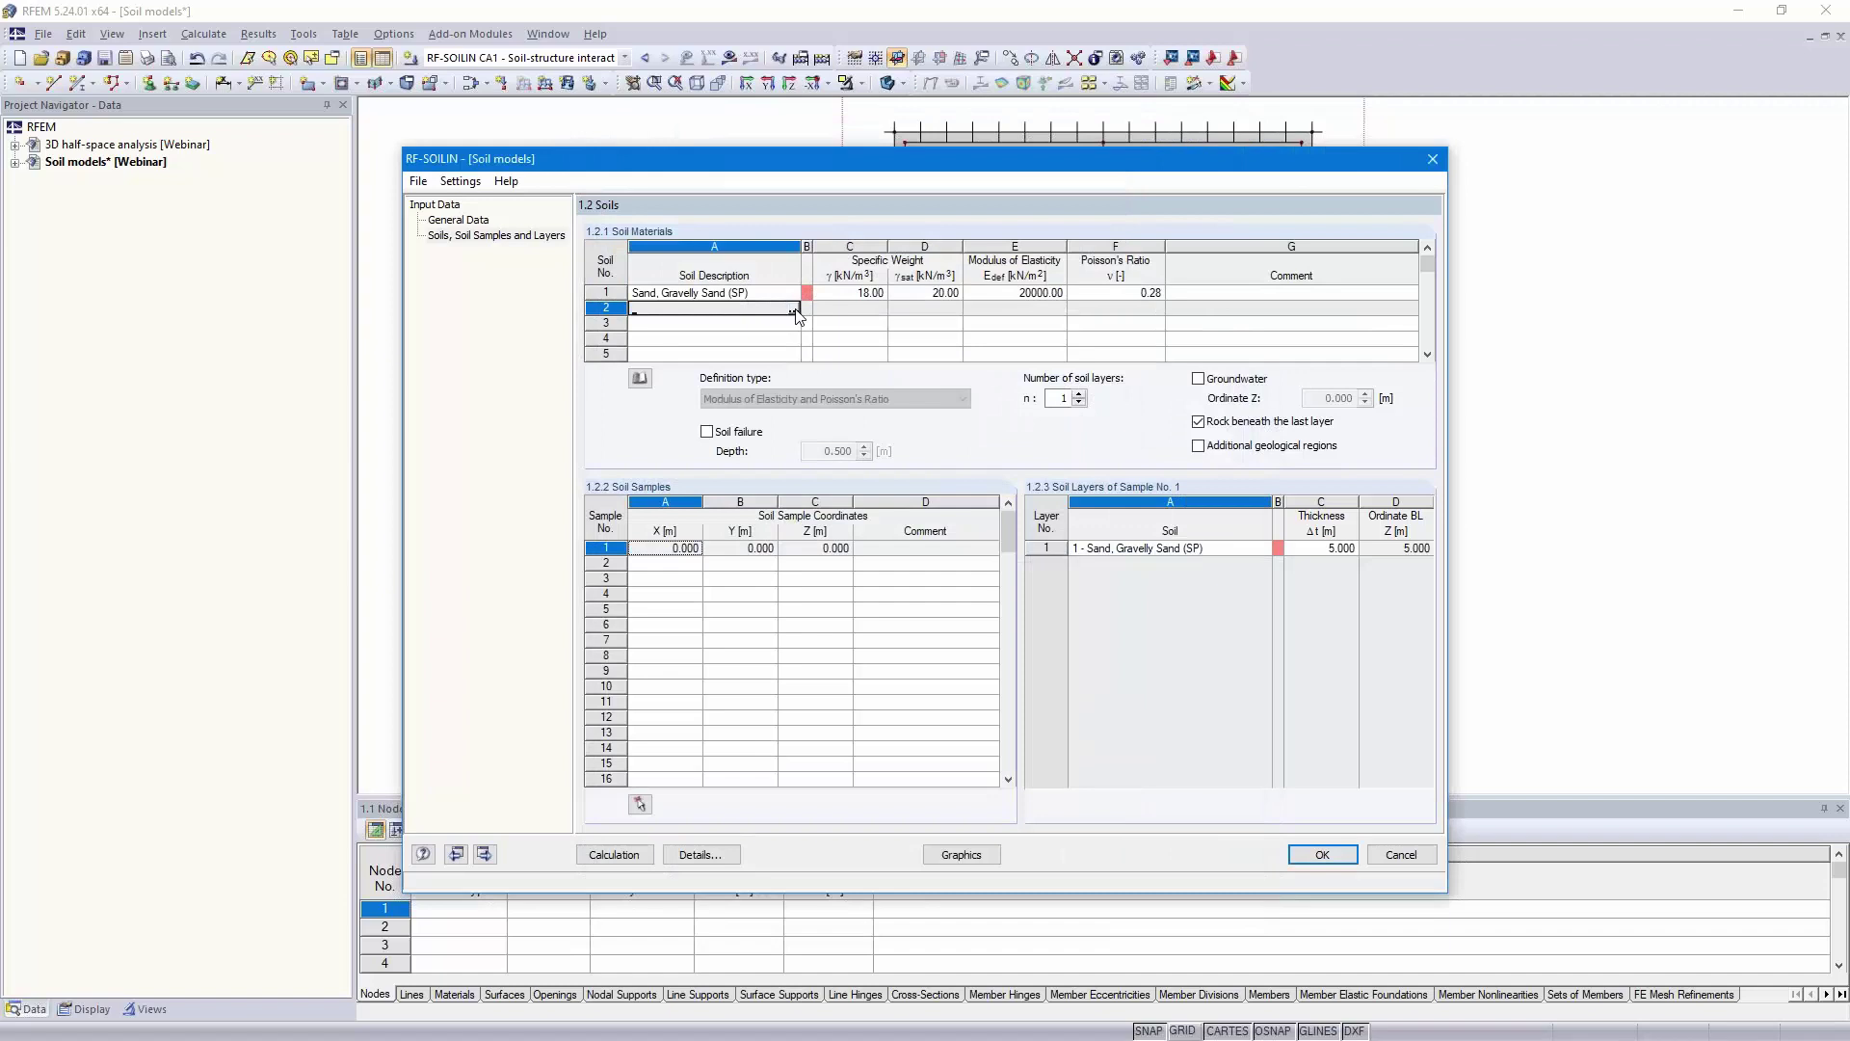
left_click(794, 310)
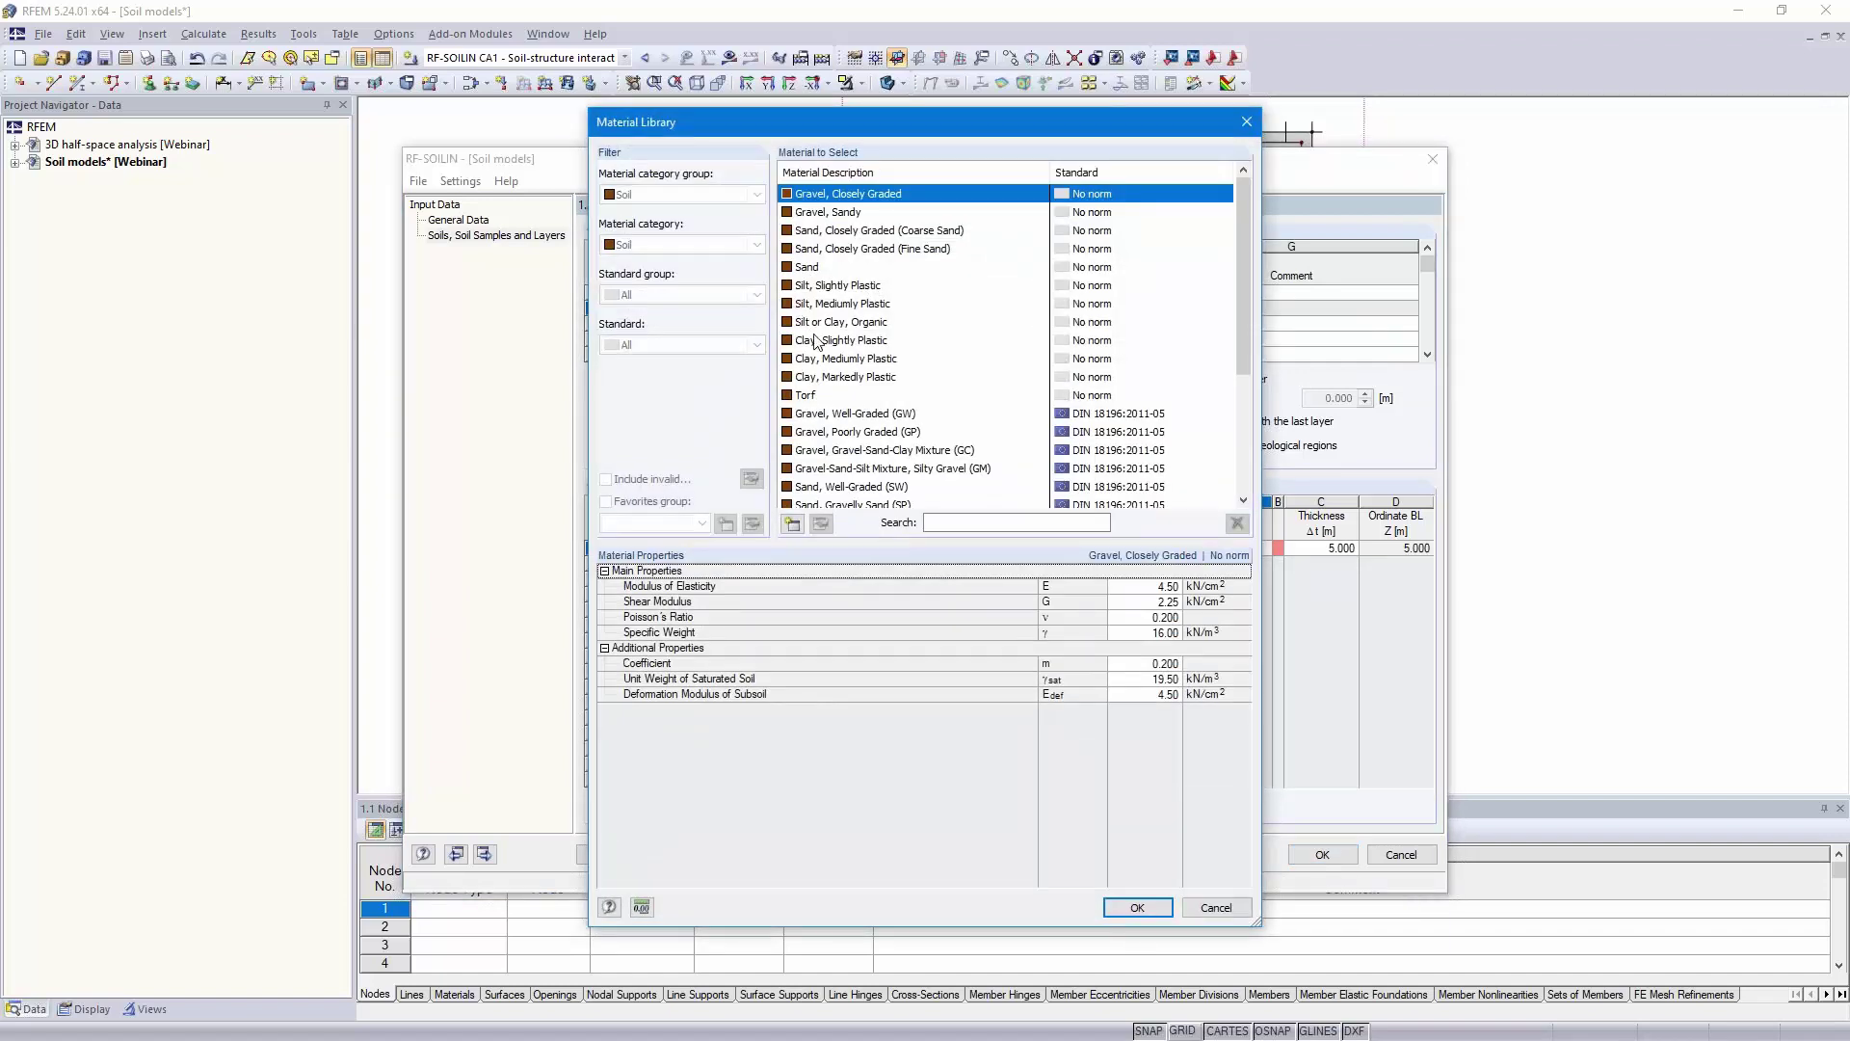
scroll(911, 388, "down", 4)
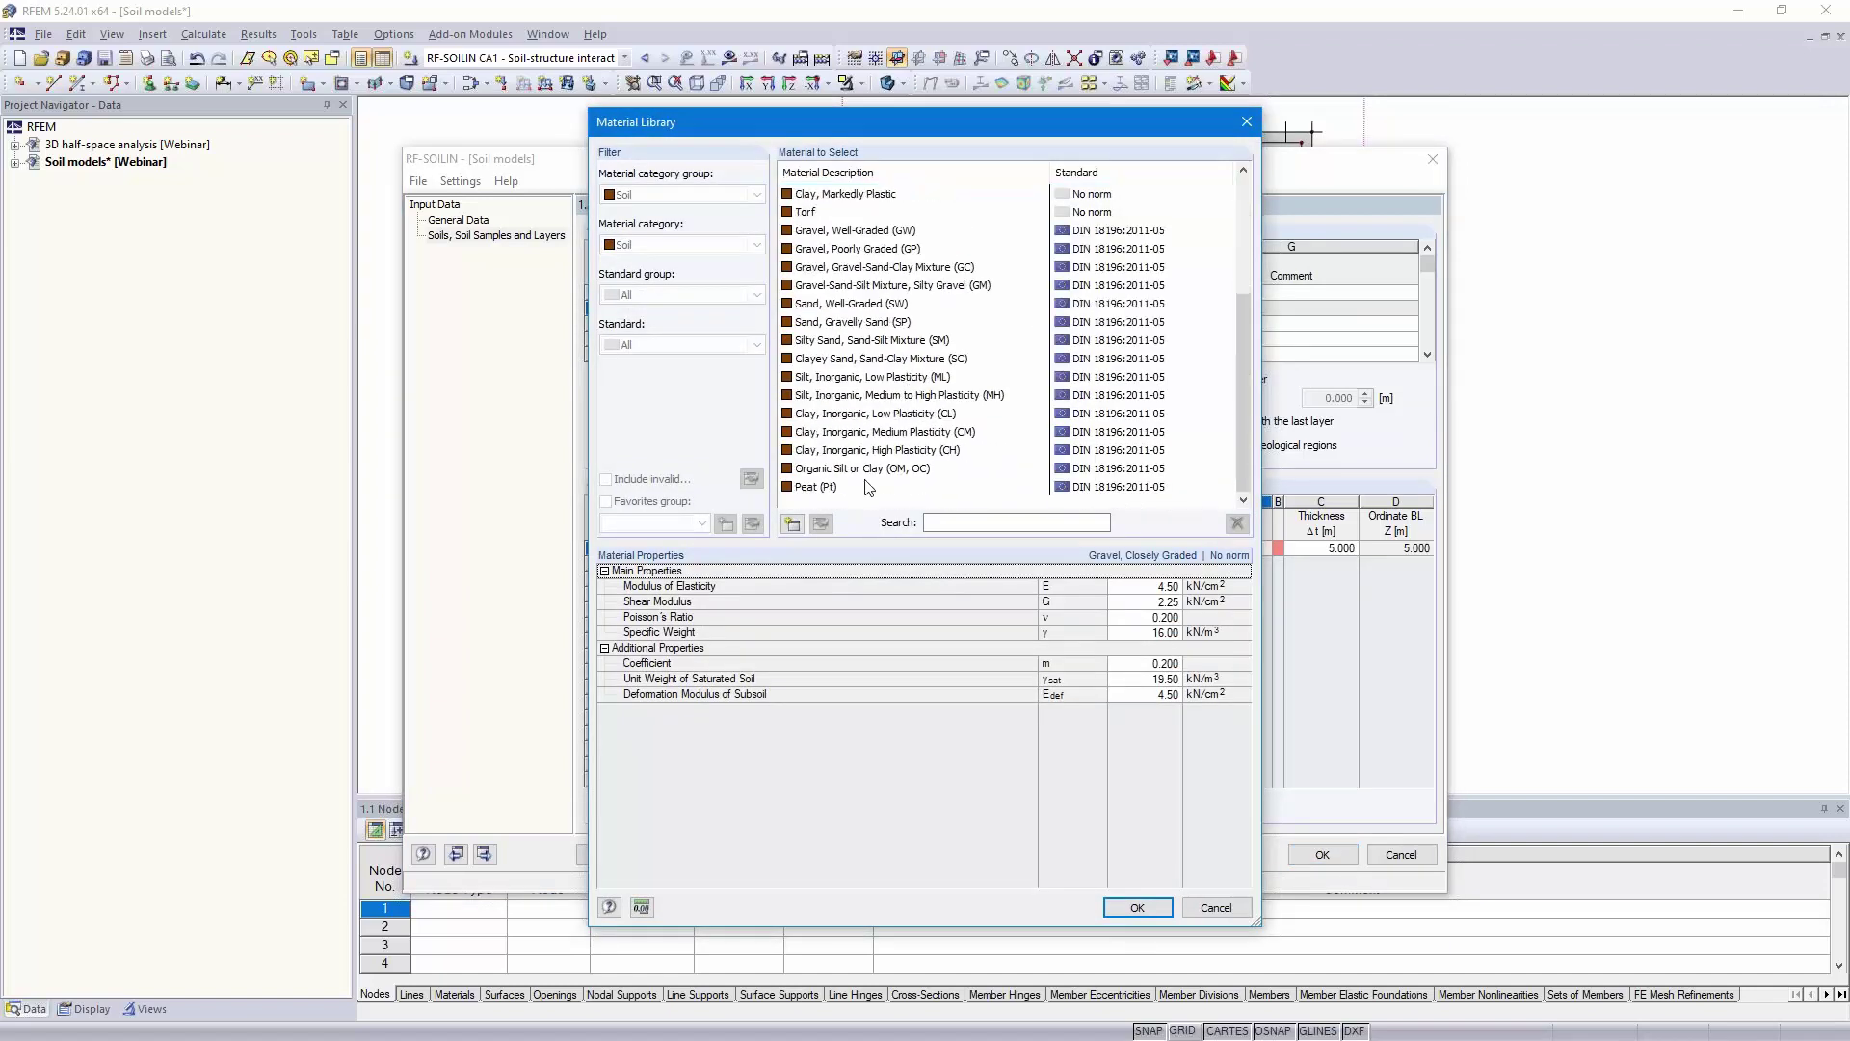
left_click(875, 433)
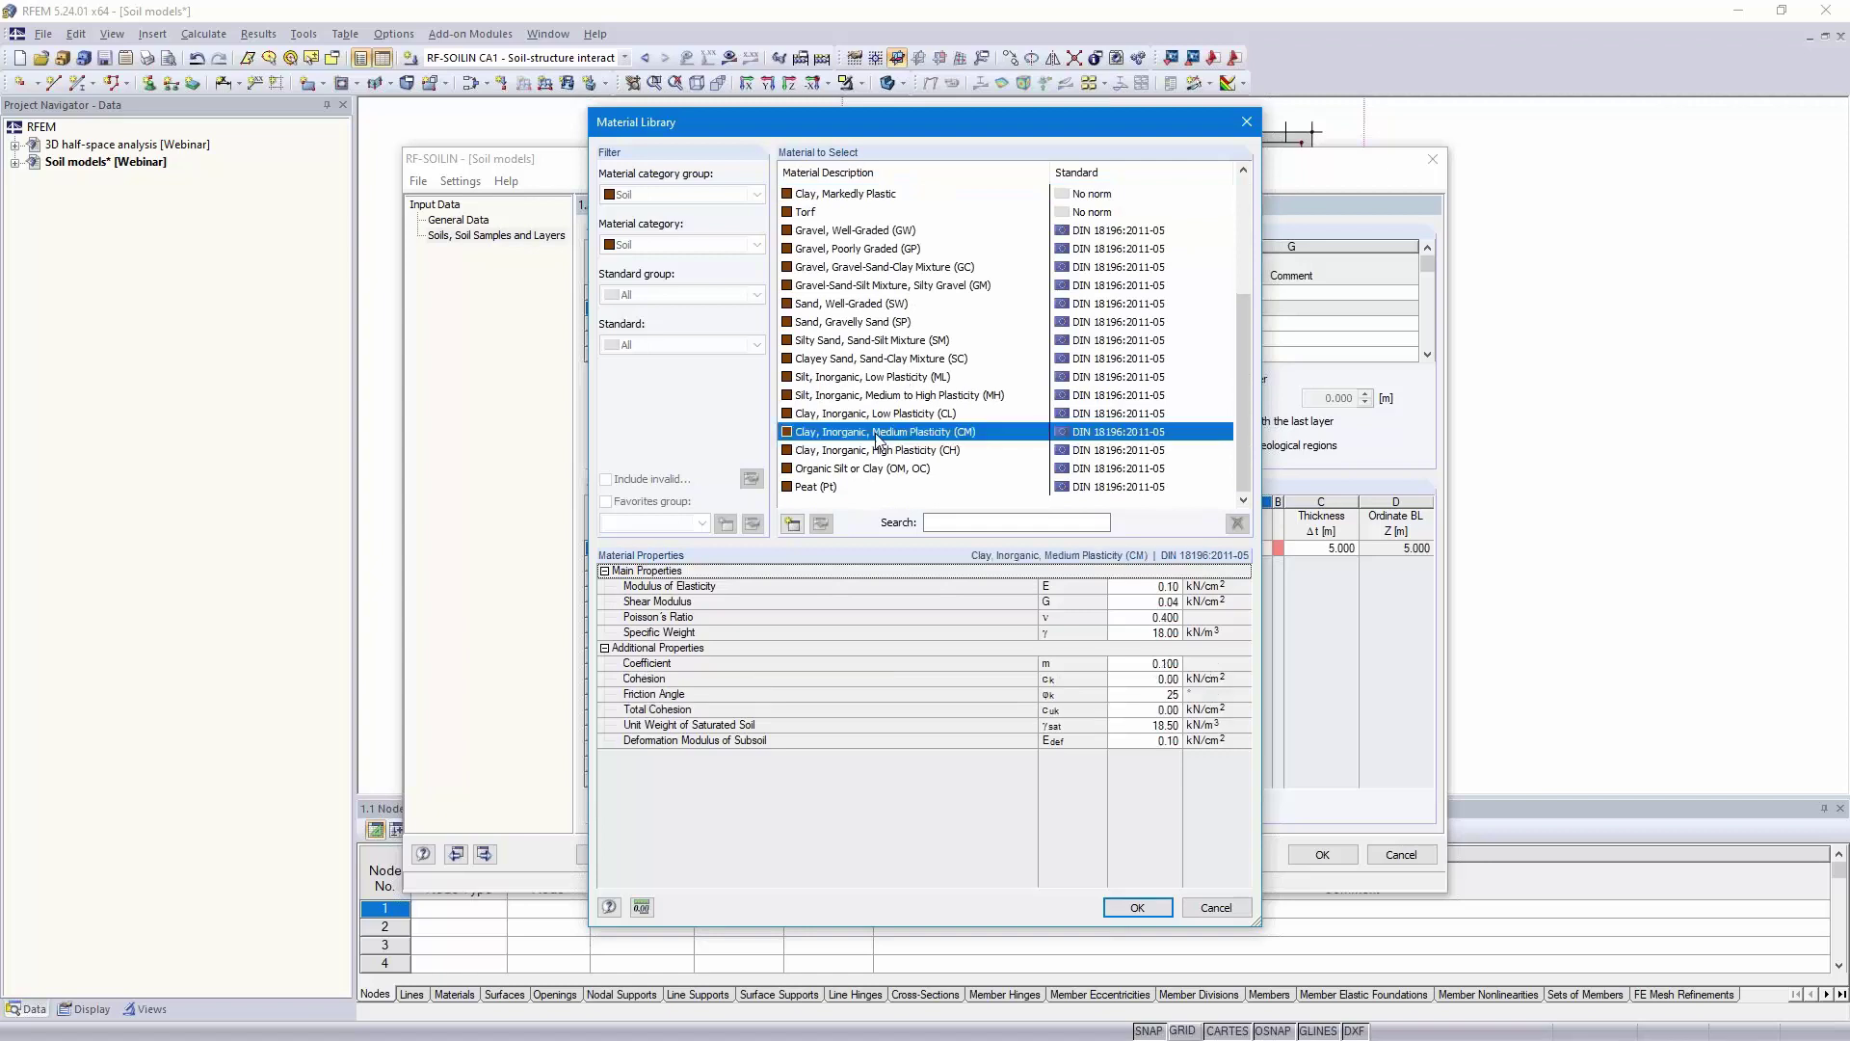
left_click(1138, 908)
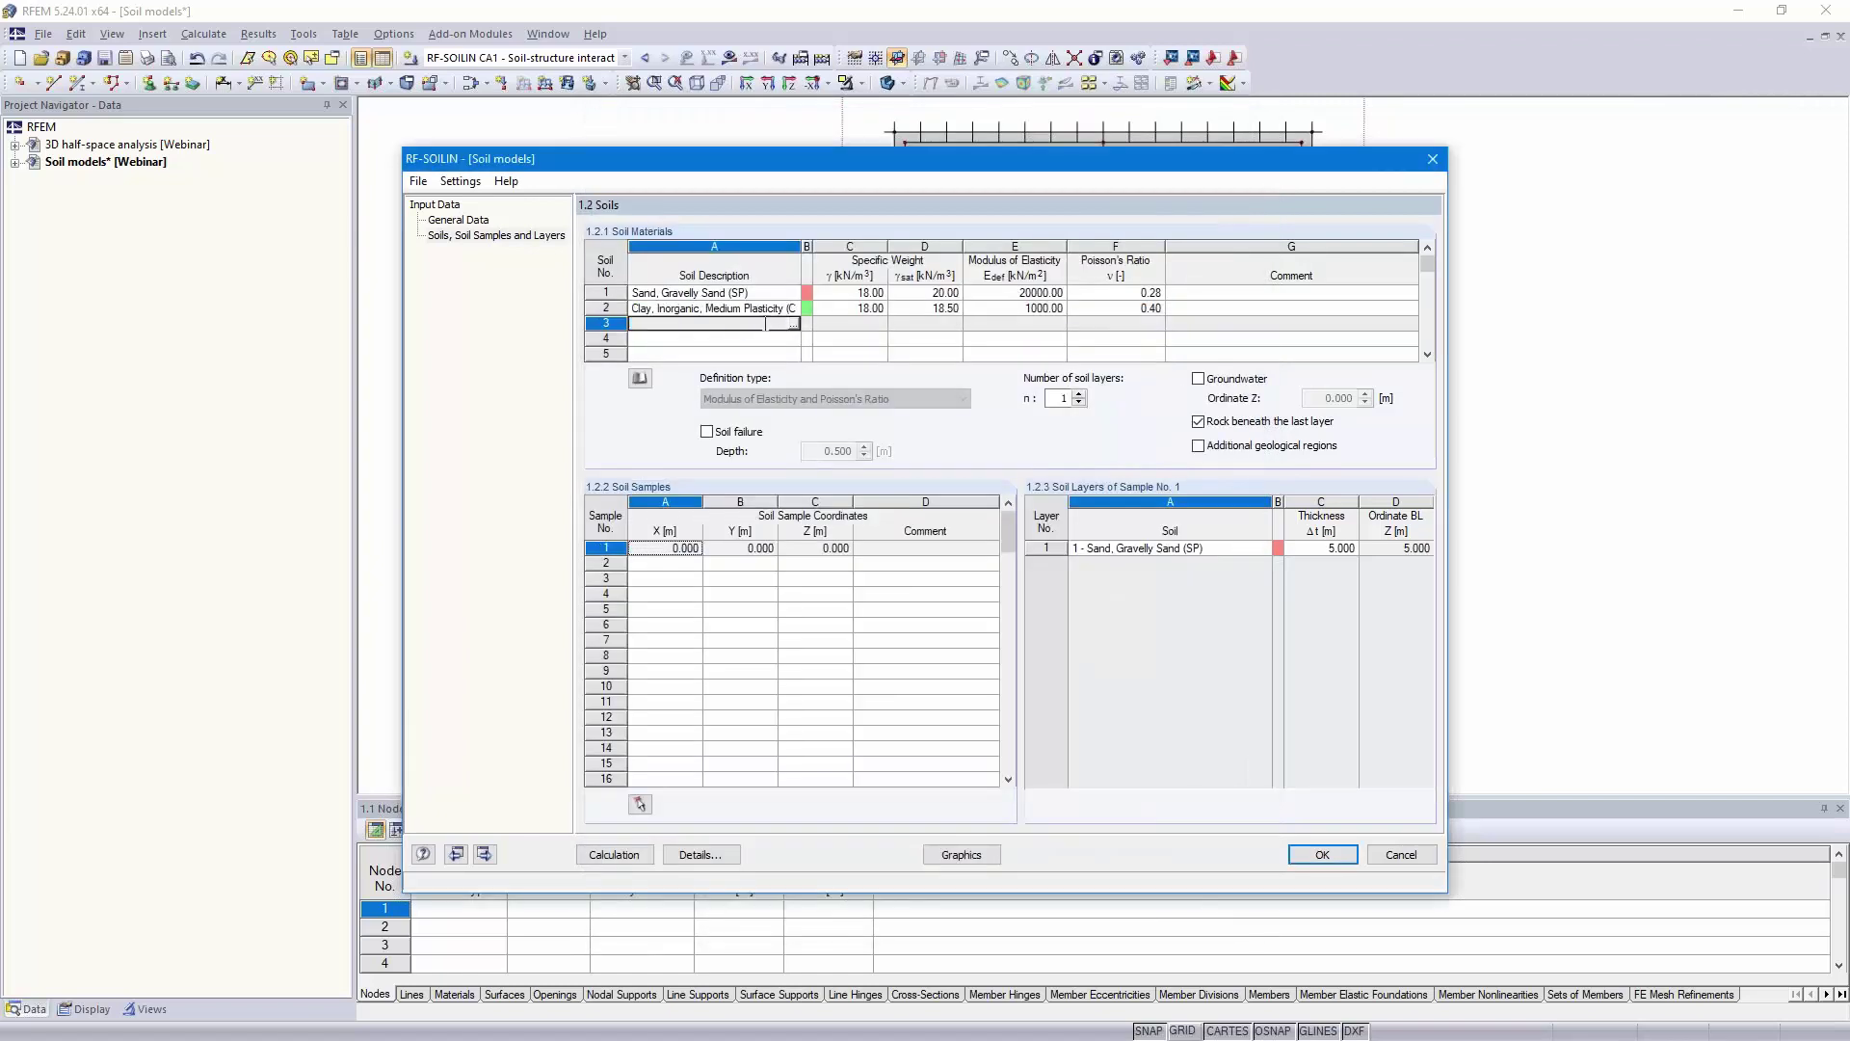
- Add Clayey Sand, Sand-Clay Mixture (SC) from the material library as soil 3
left_click(792, 326)
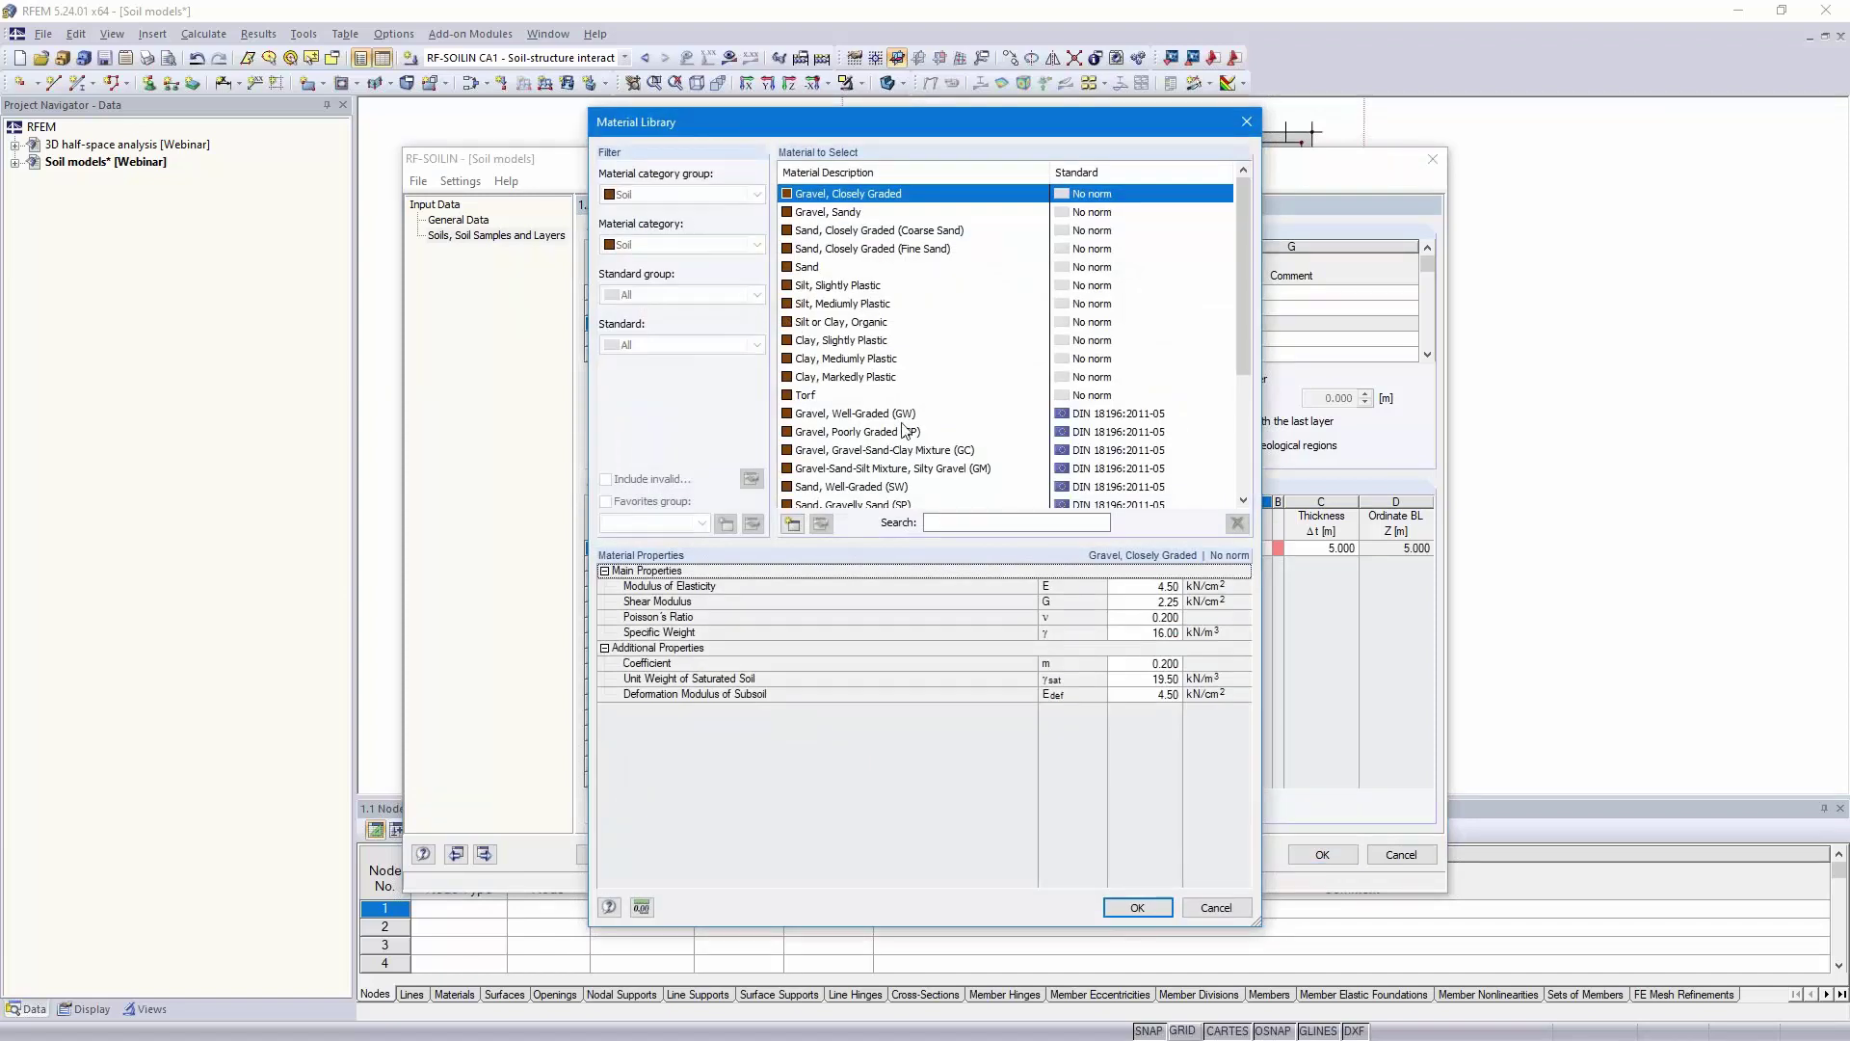
scroll(901, 436, "down", 3)
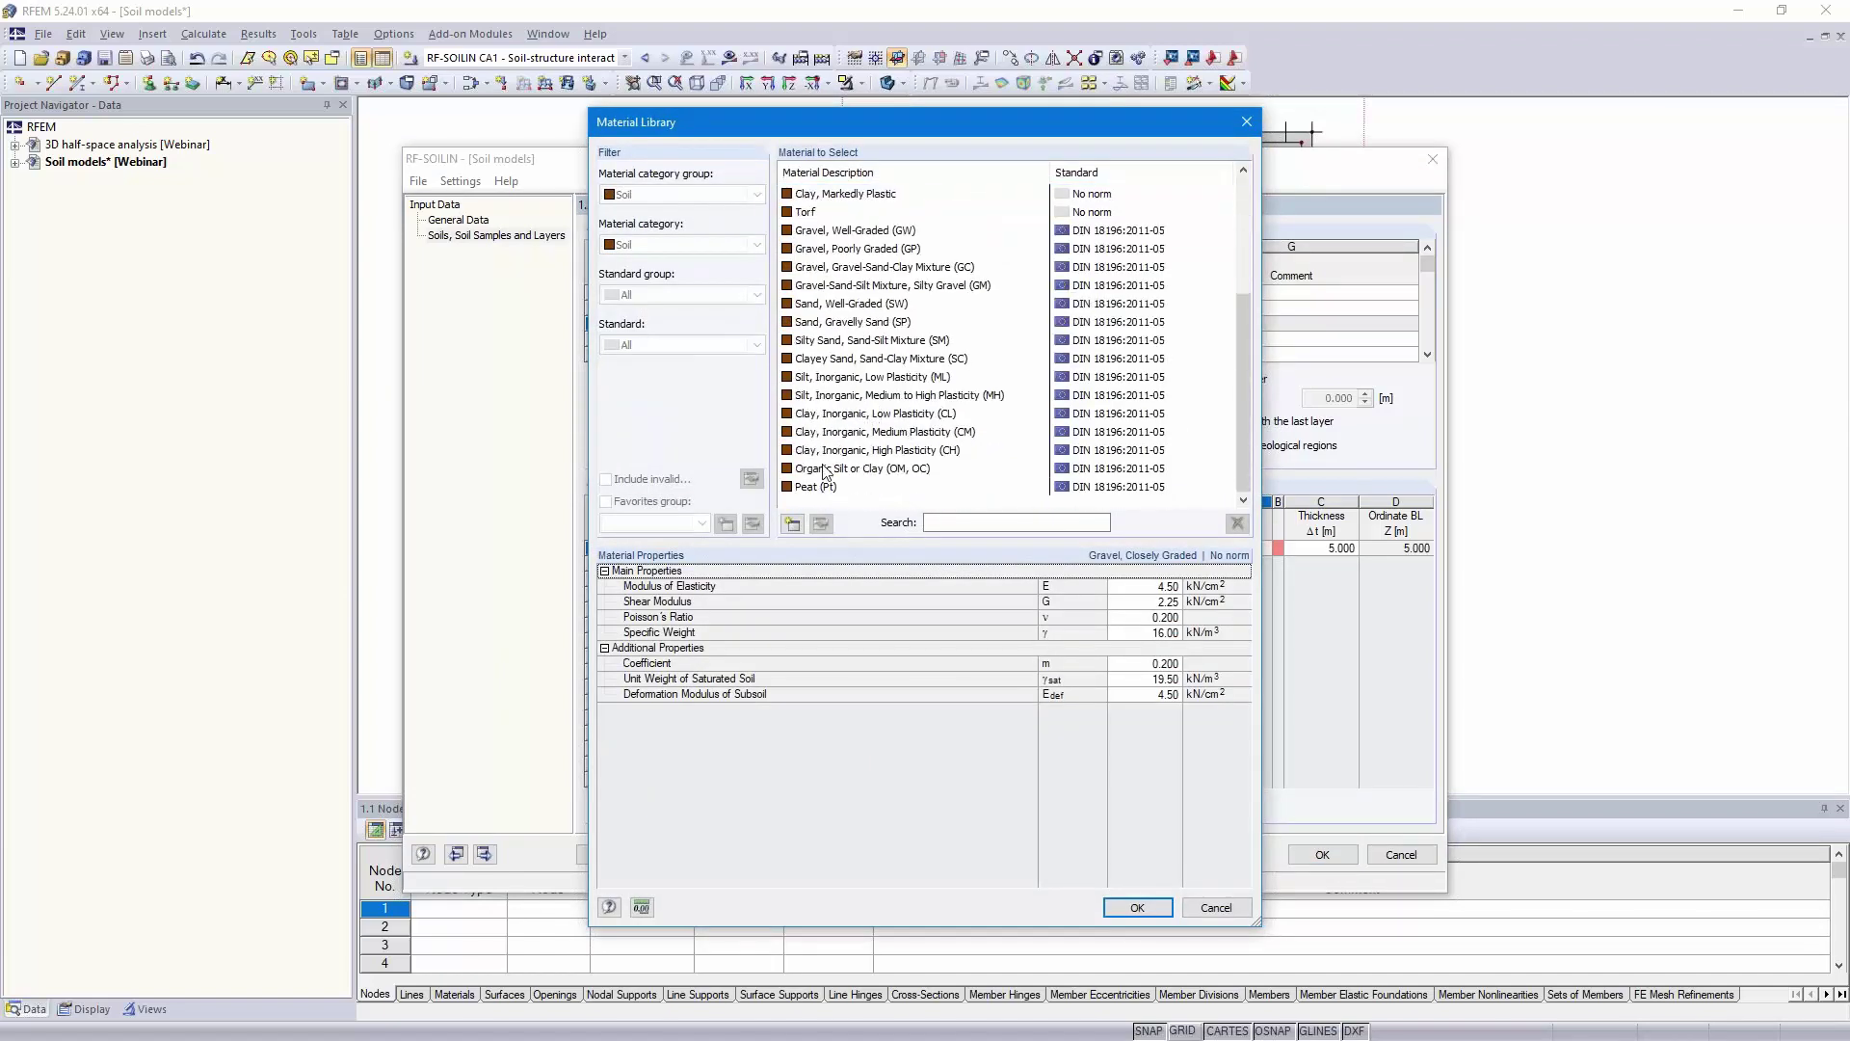
left_click(843, 359)
left_click(1133, 908)
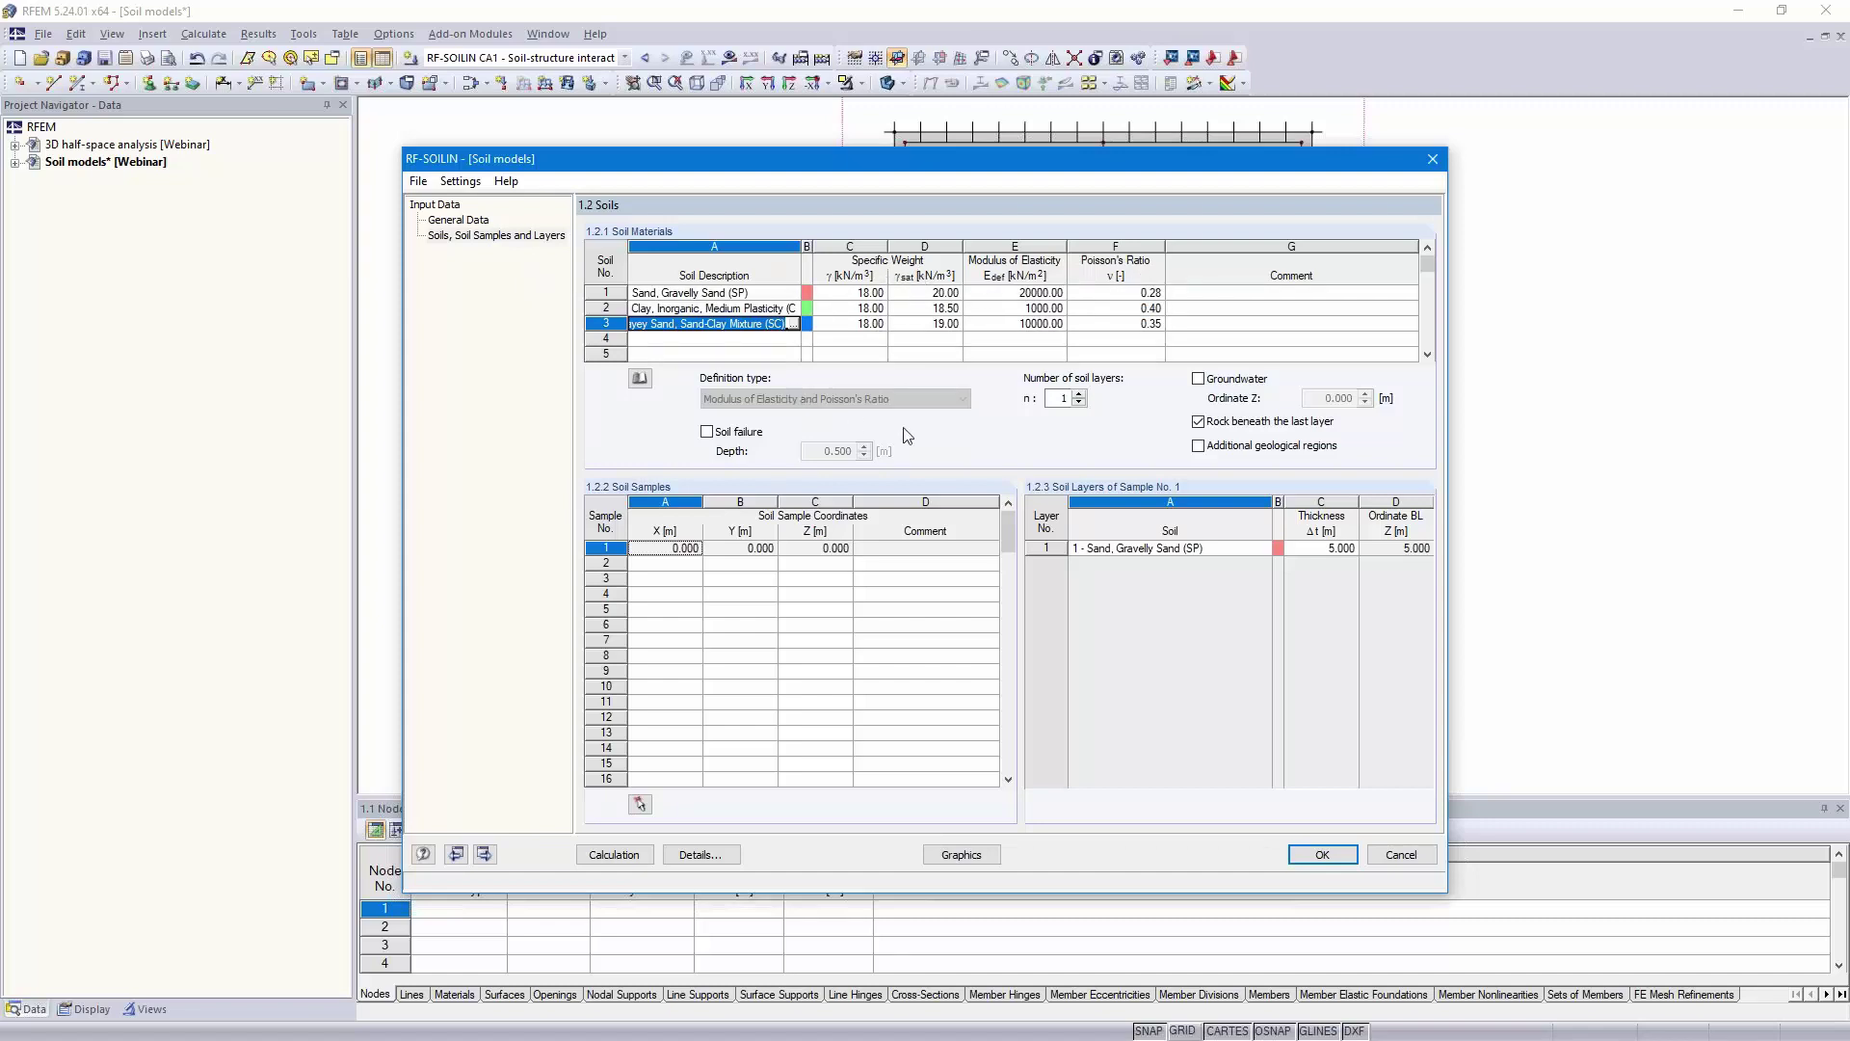
- Set the number of soil layers to 3 and pick the slab's origin corner (0, 0, 0) as the position of sample 1
left_click(1080, 395)
left_click(1080, 395)
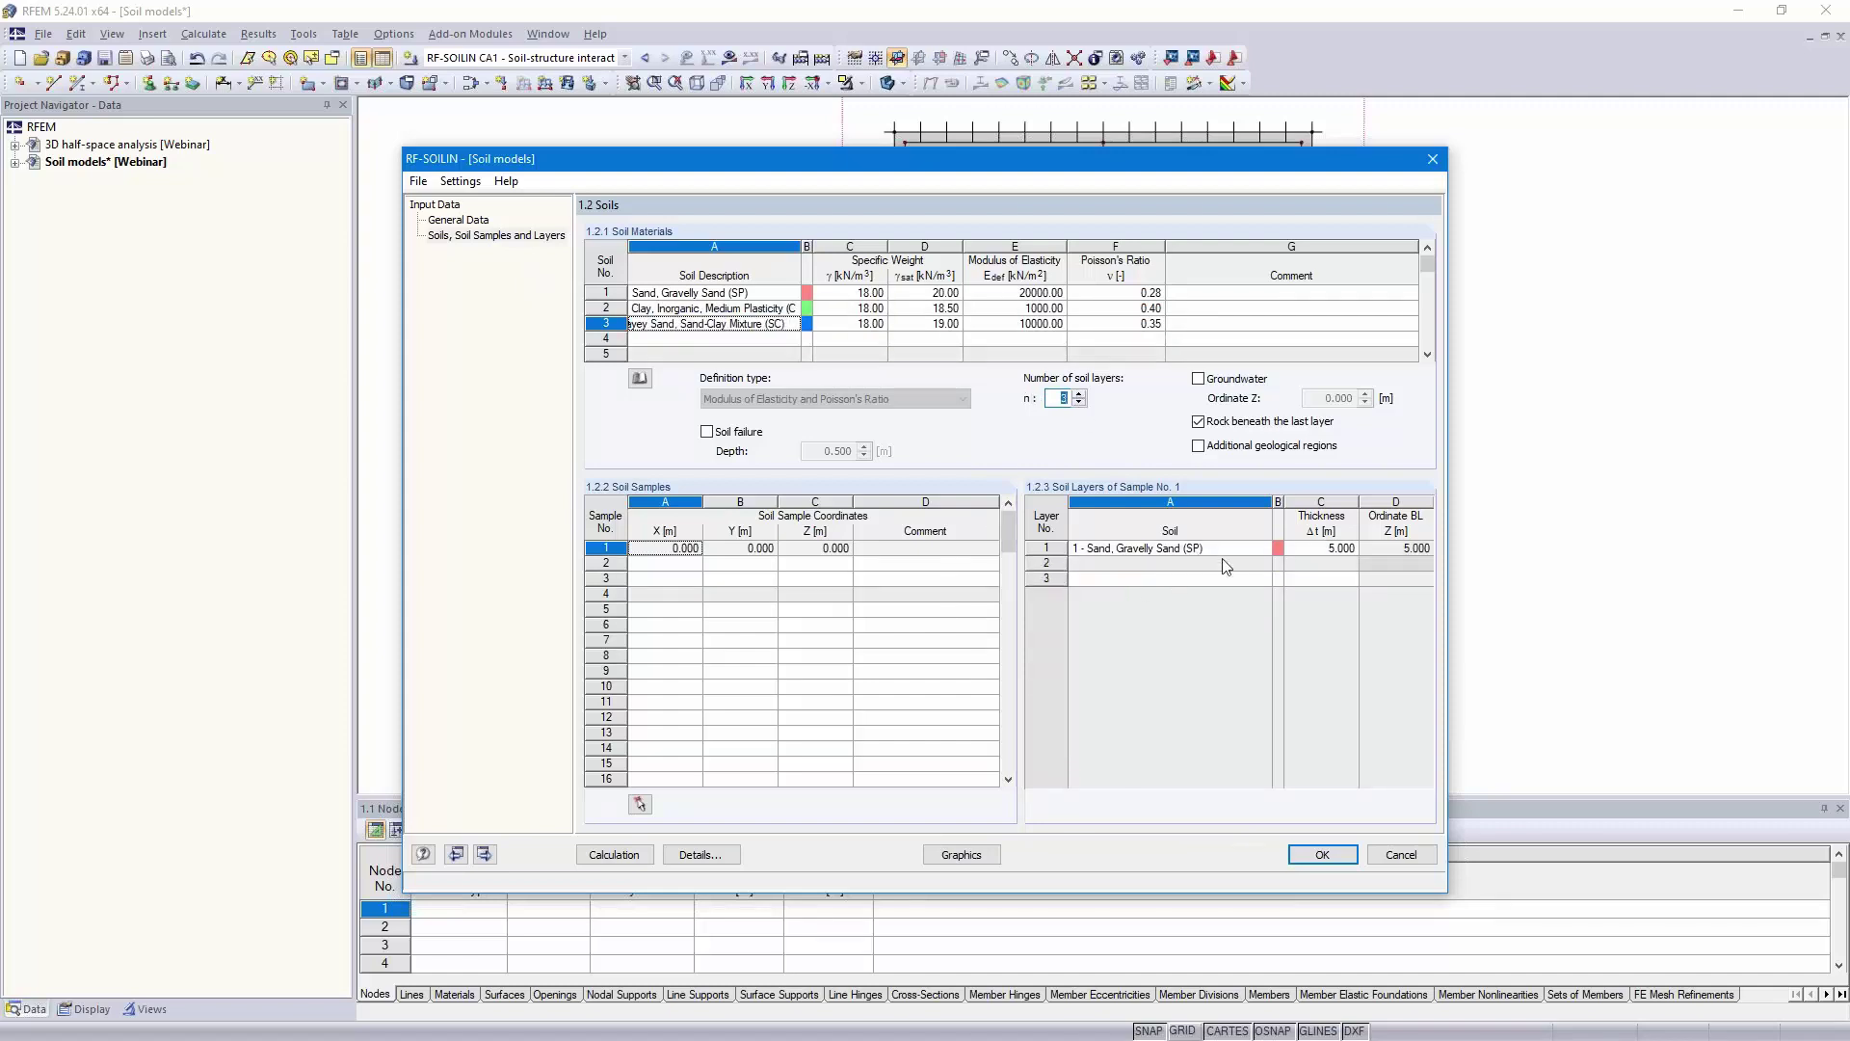
left_click(669, 550)
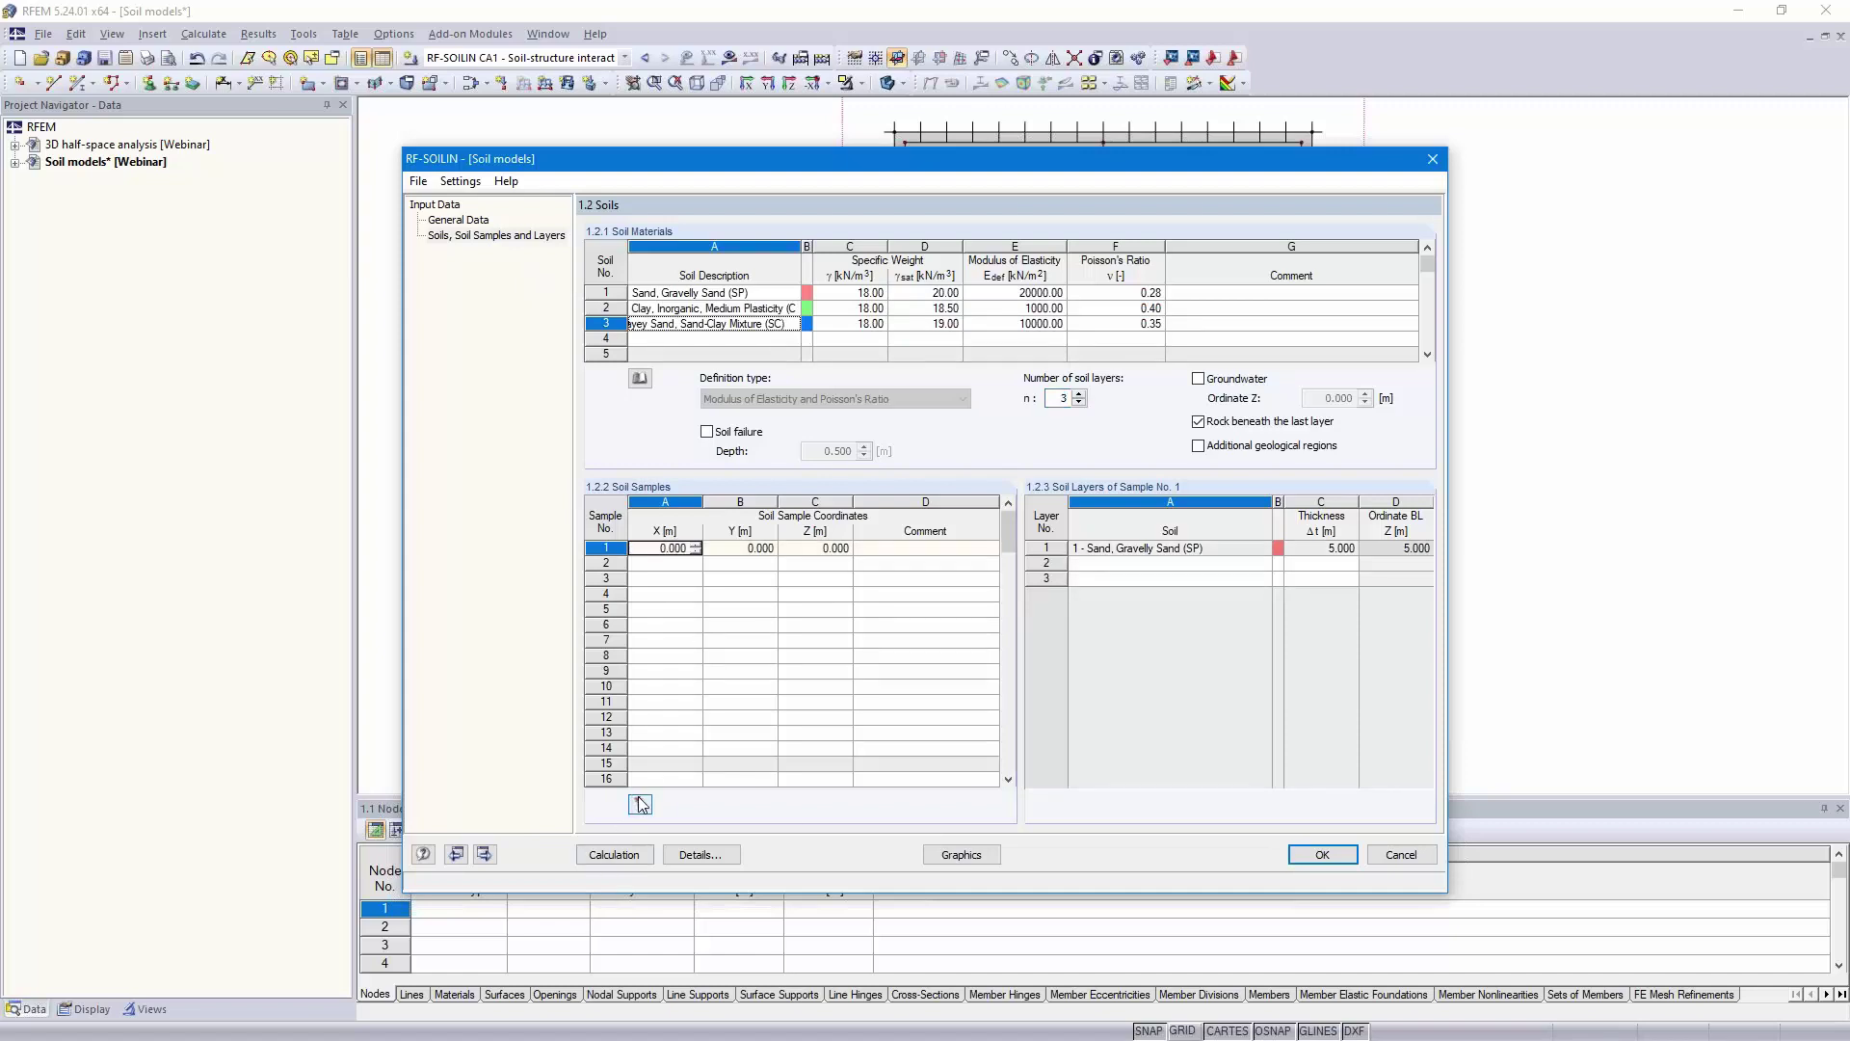
left_click(640, 804)
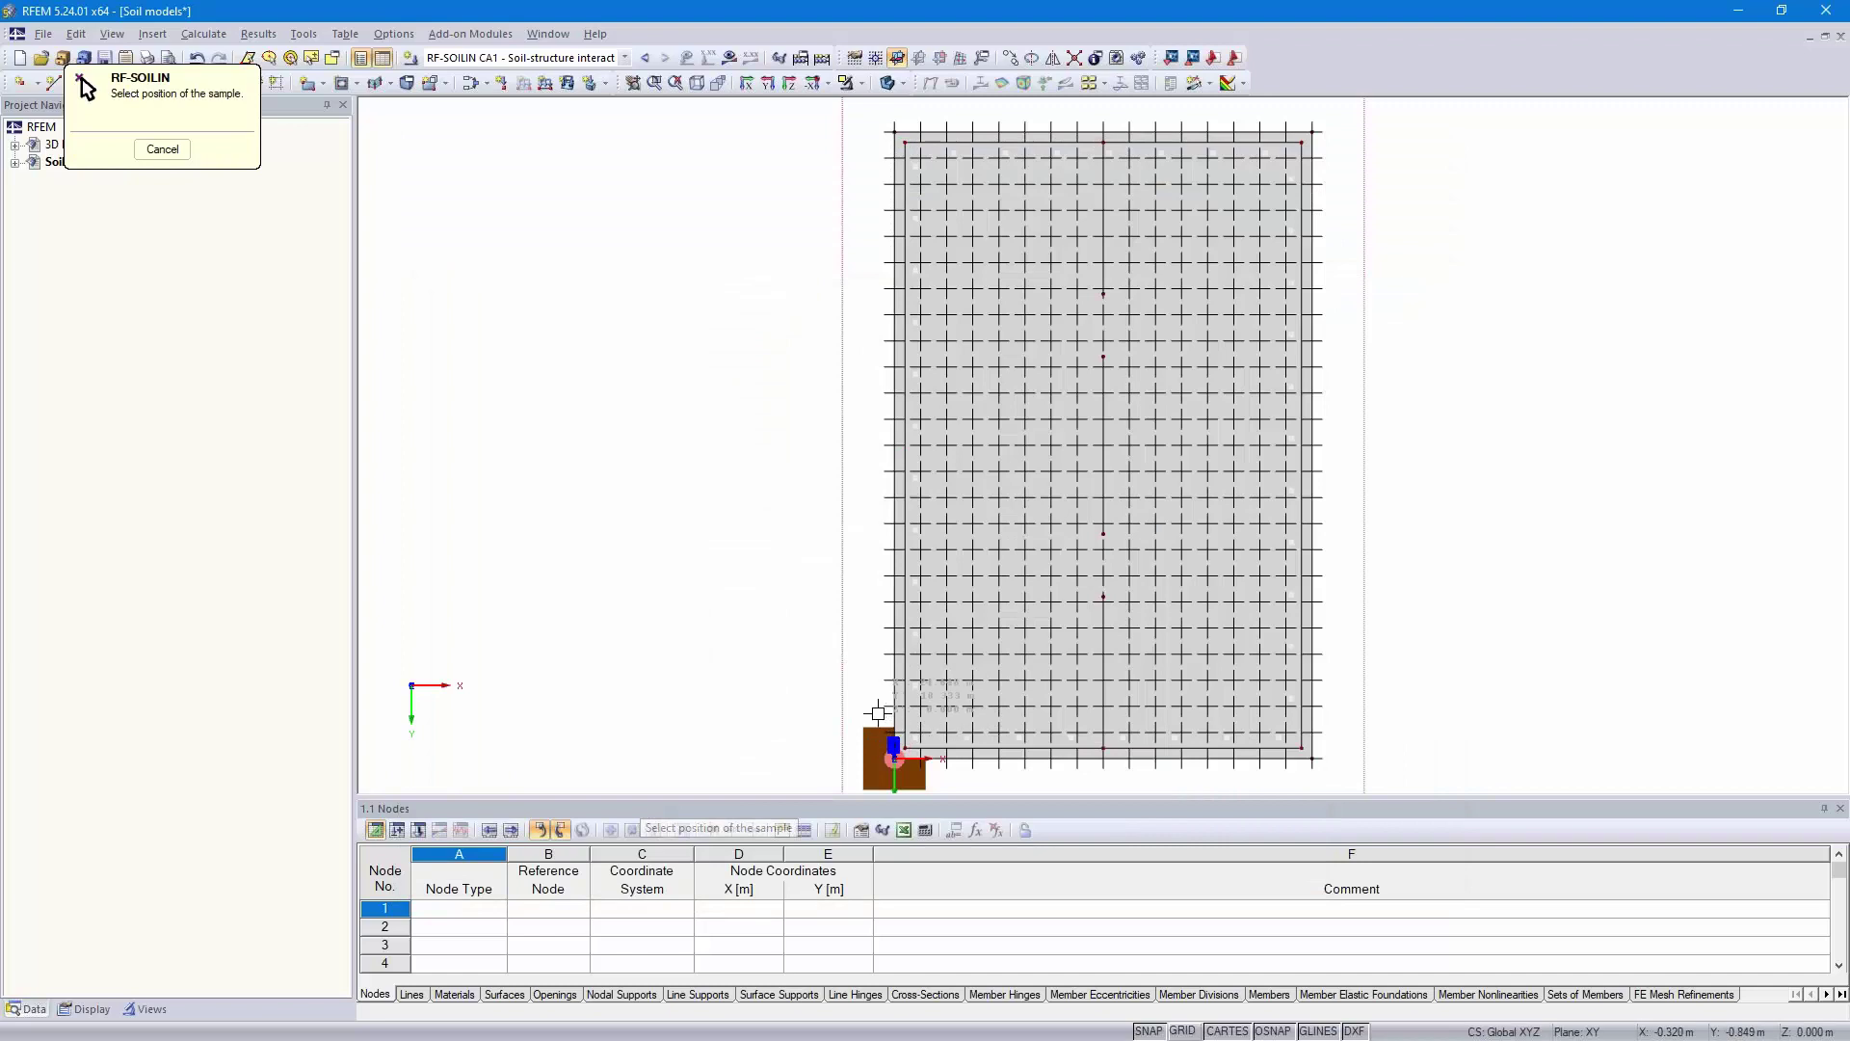
left_click(890, 737)
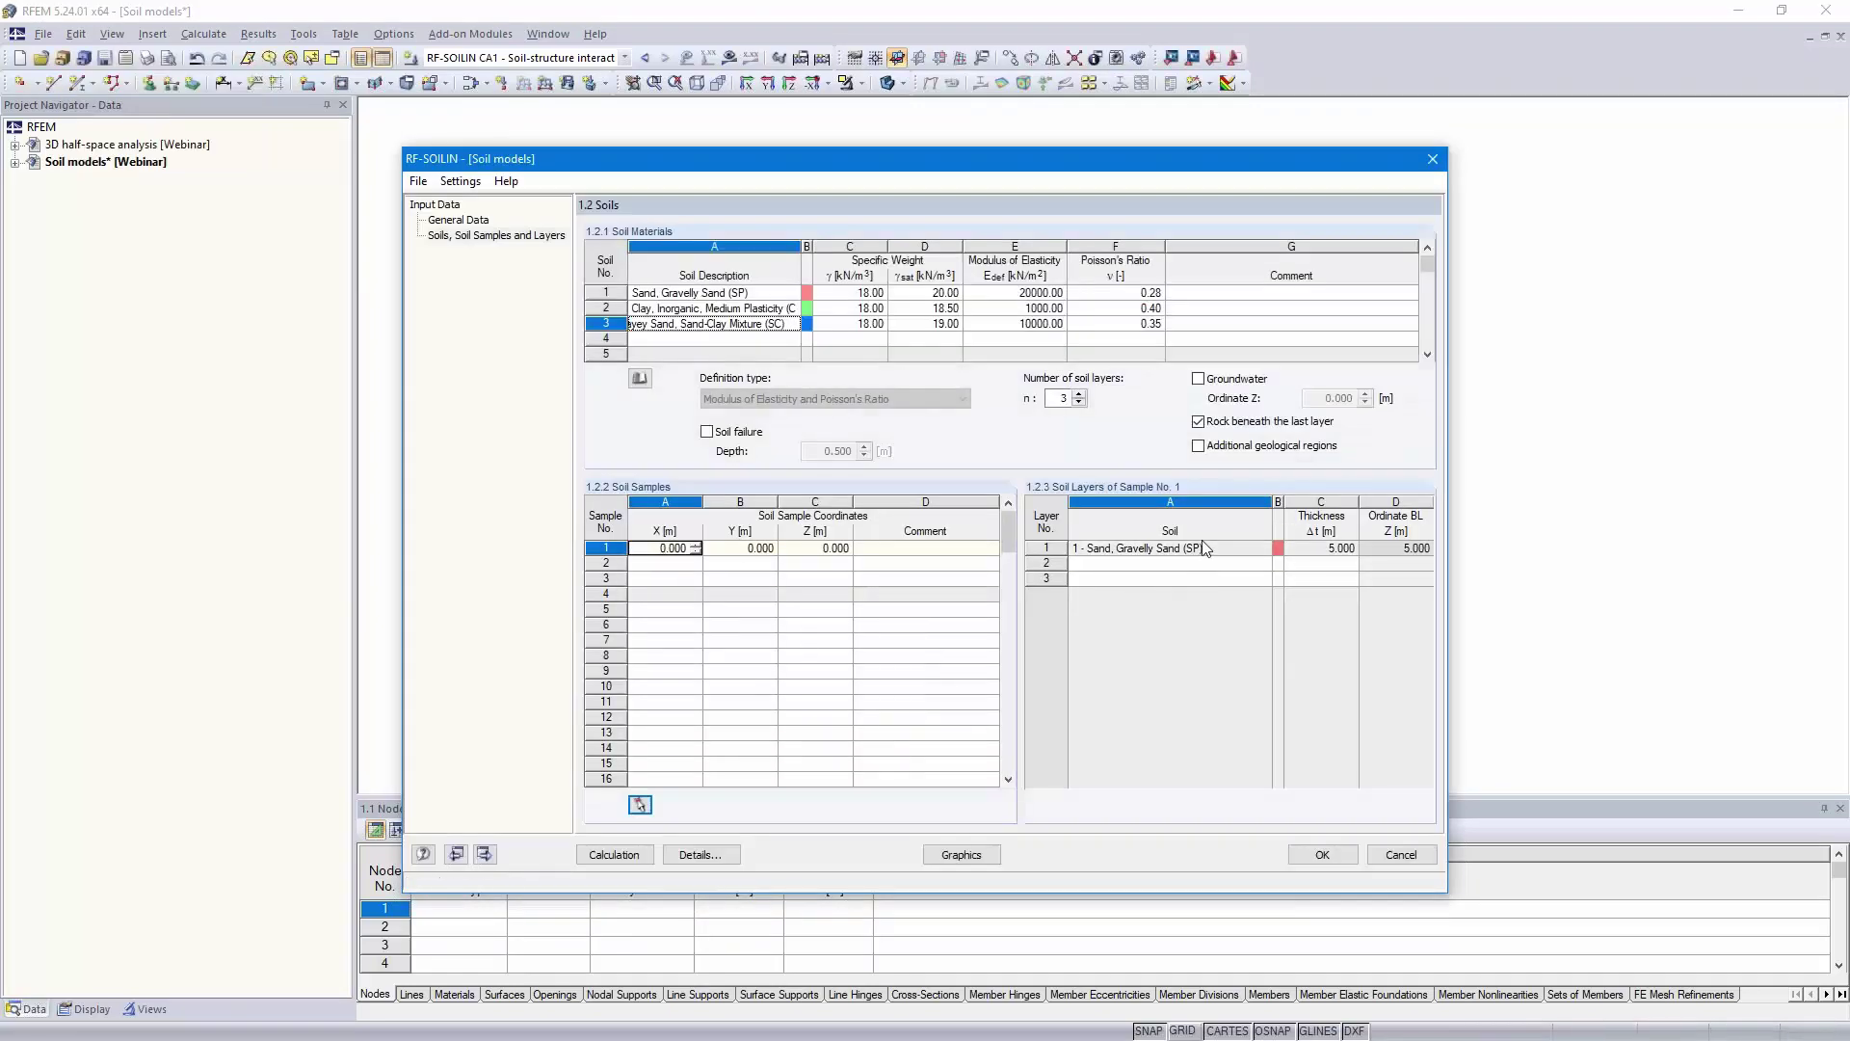
- For sample 1, set the gravelly sand layer to 1 m thick and assign the medium-plasticity clay as layer 2, 3.5 m thick
left_click(1328, 547)
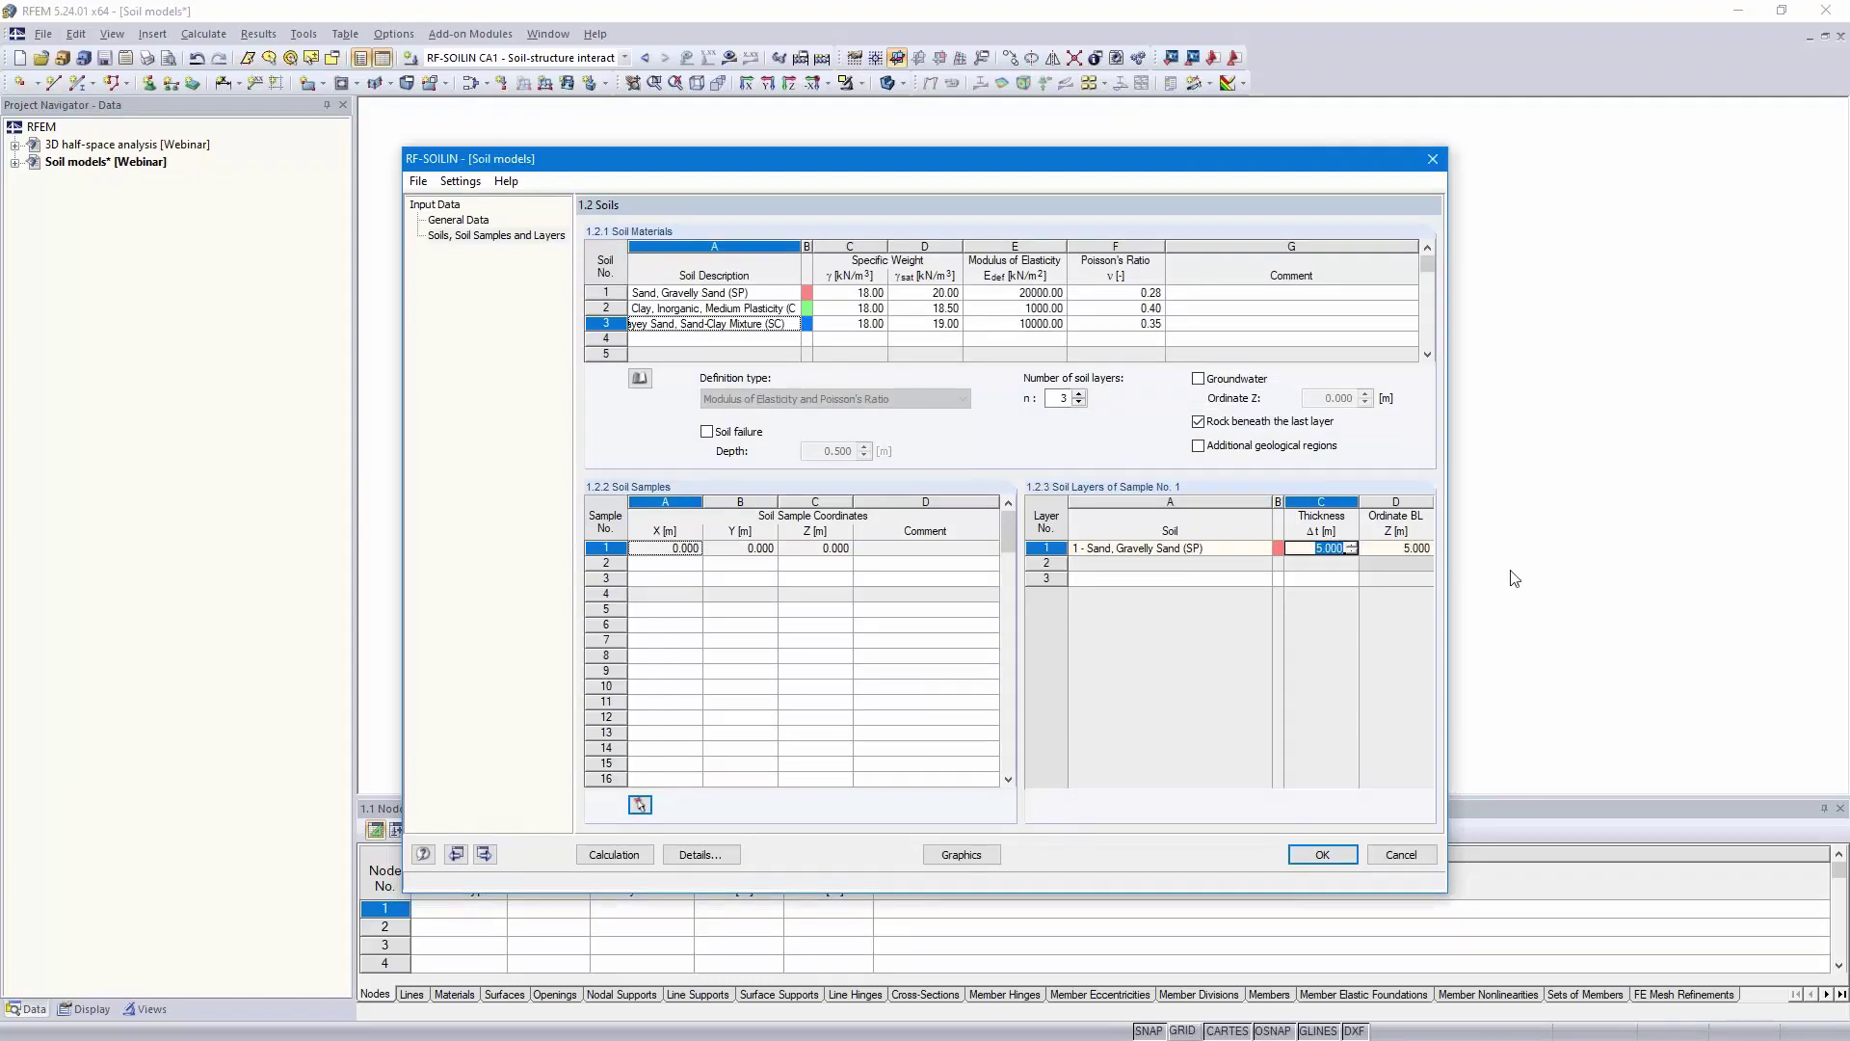
type("1")
key("Return")
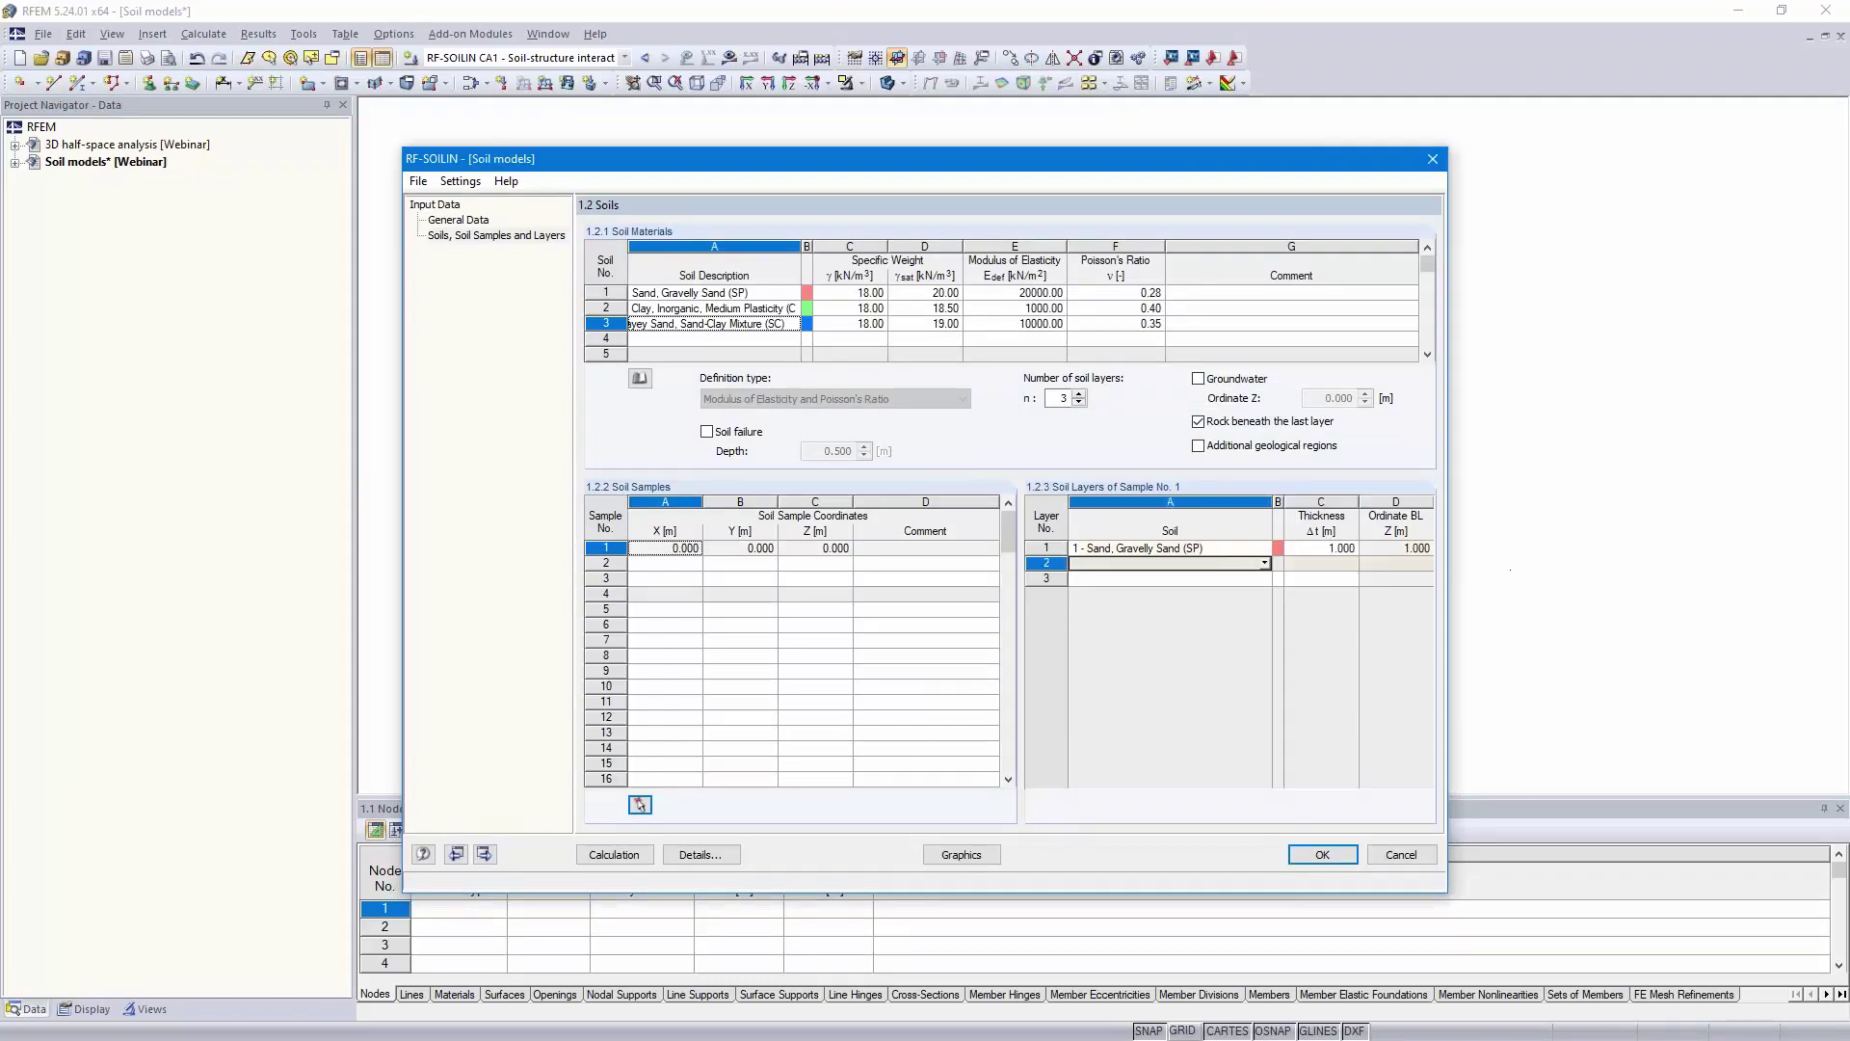
left_click(1264, 563)
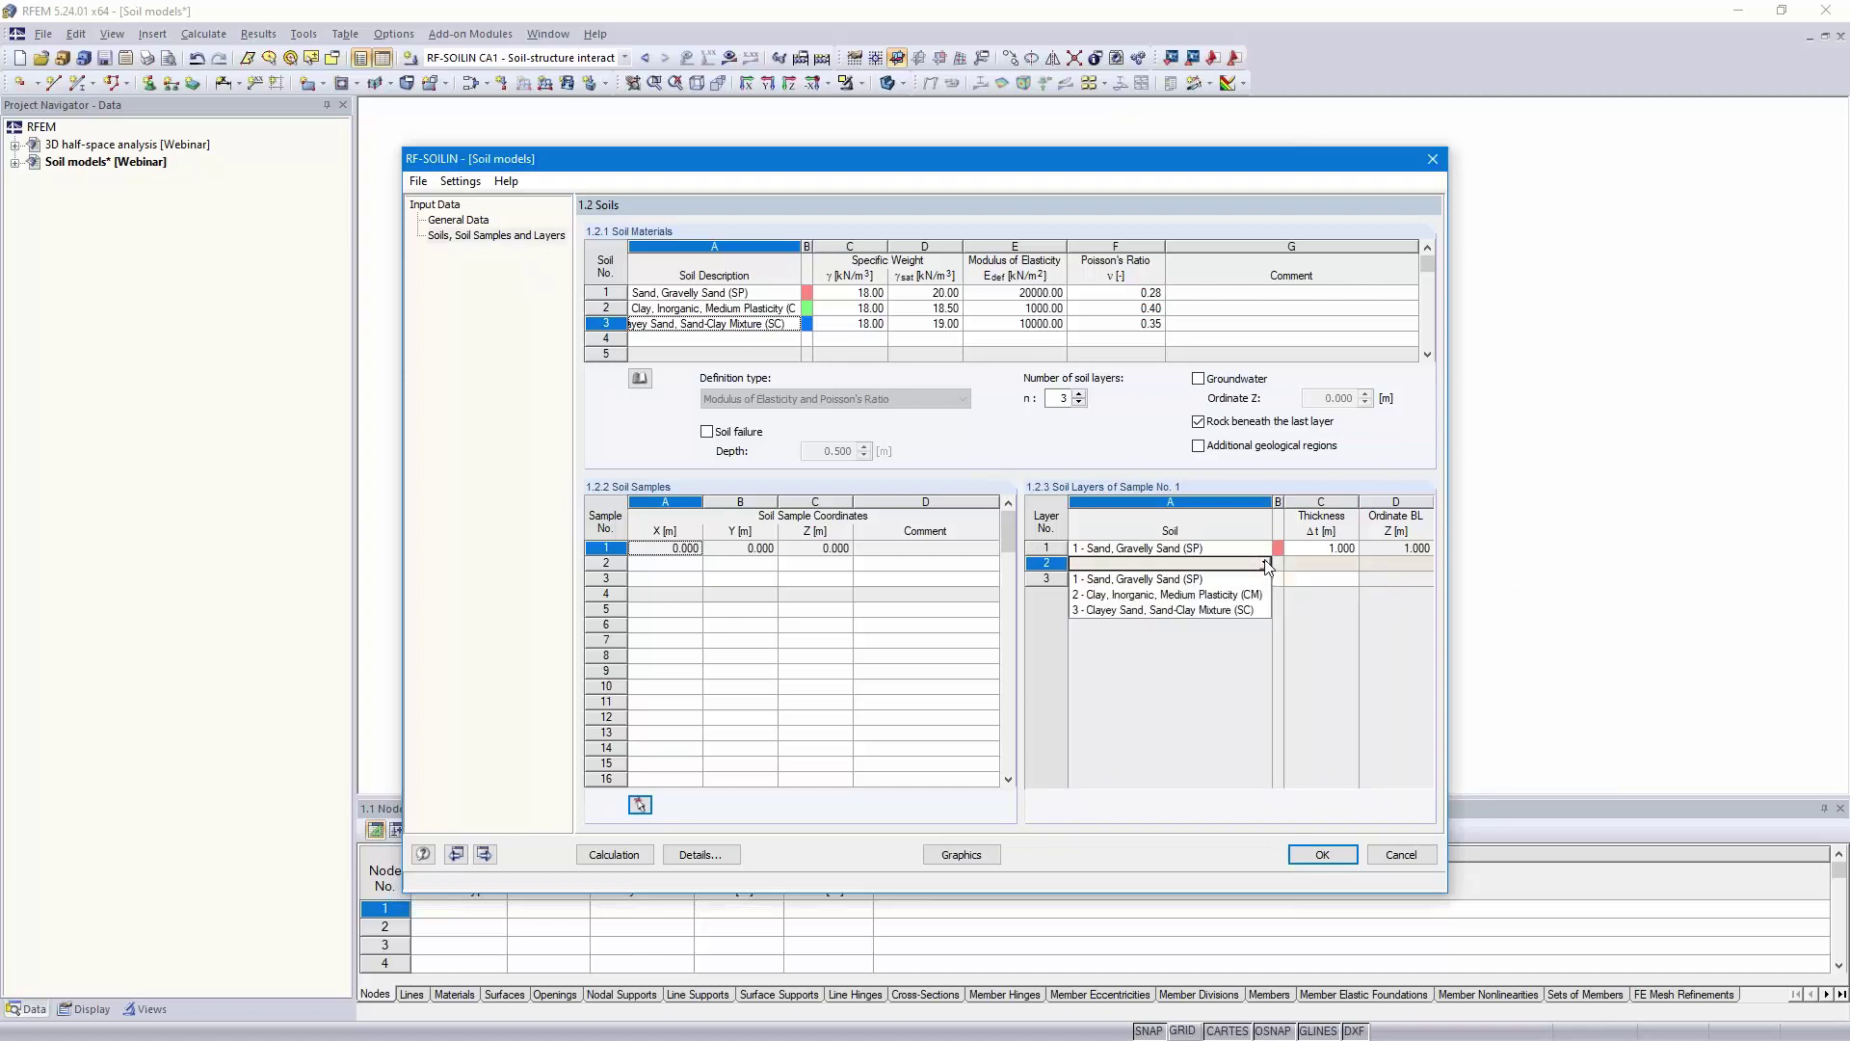
left_click(1212, 595)
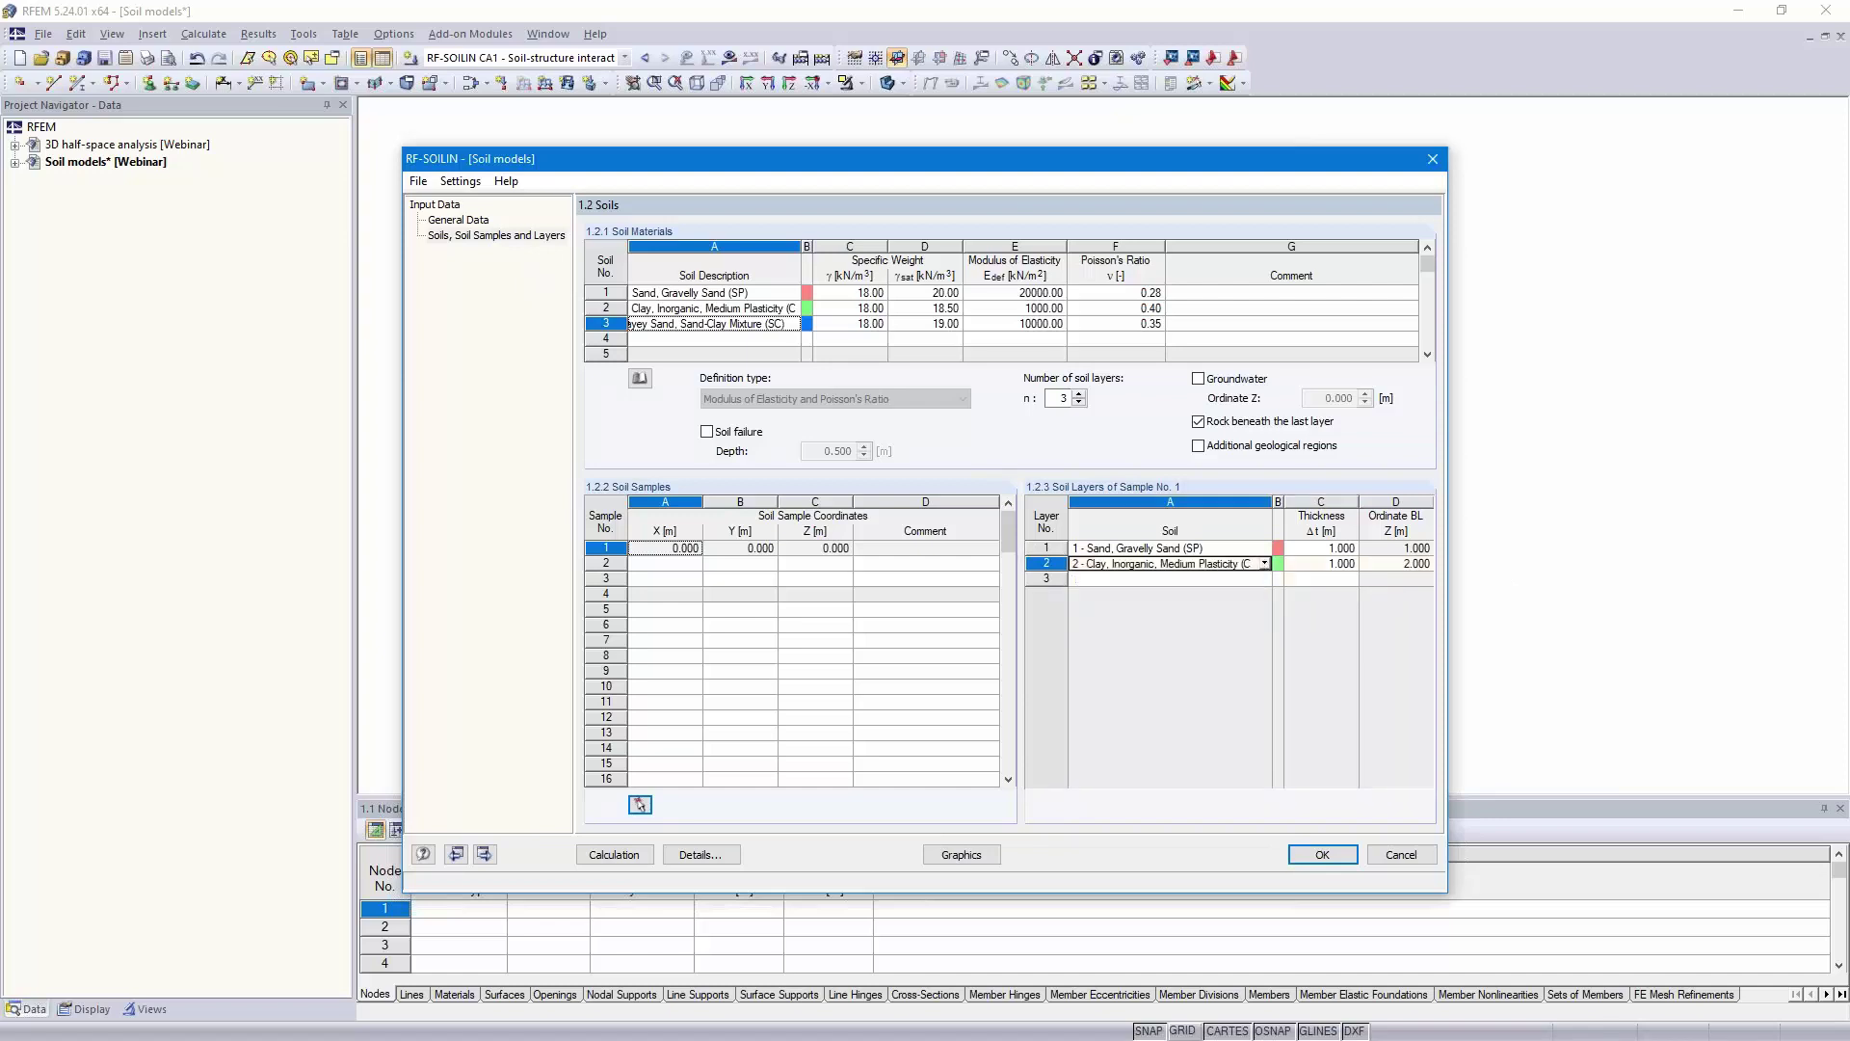
left_click(1327, 564)
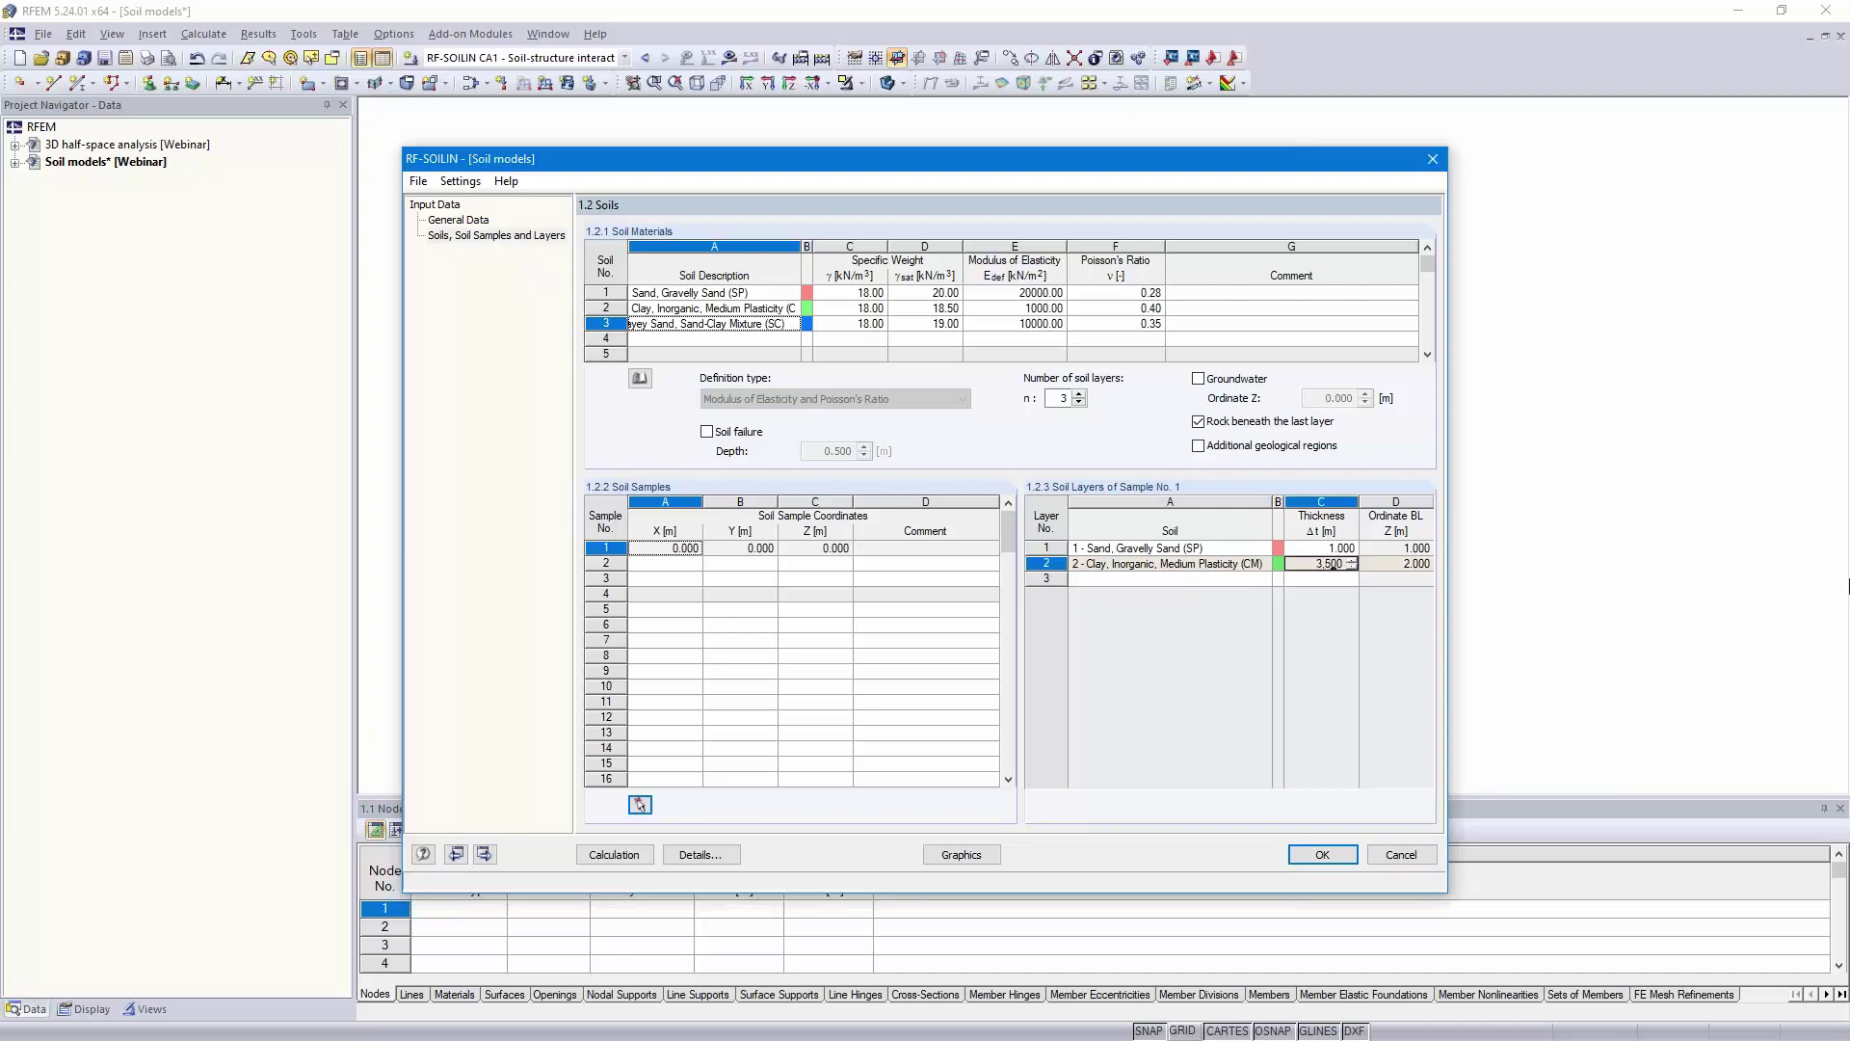
key("Return")
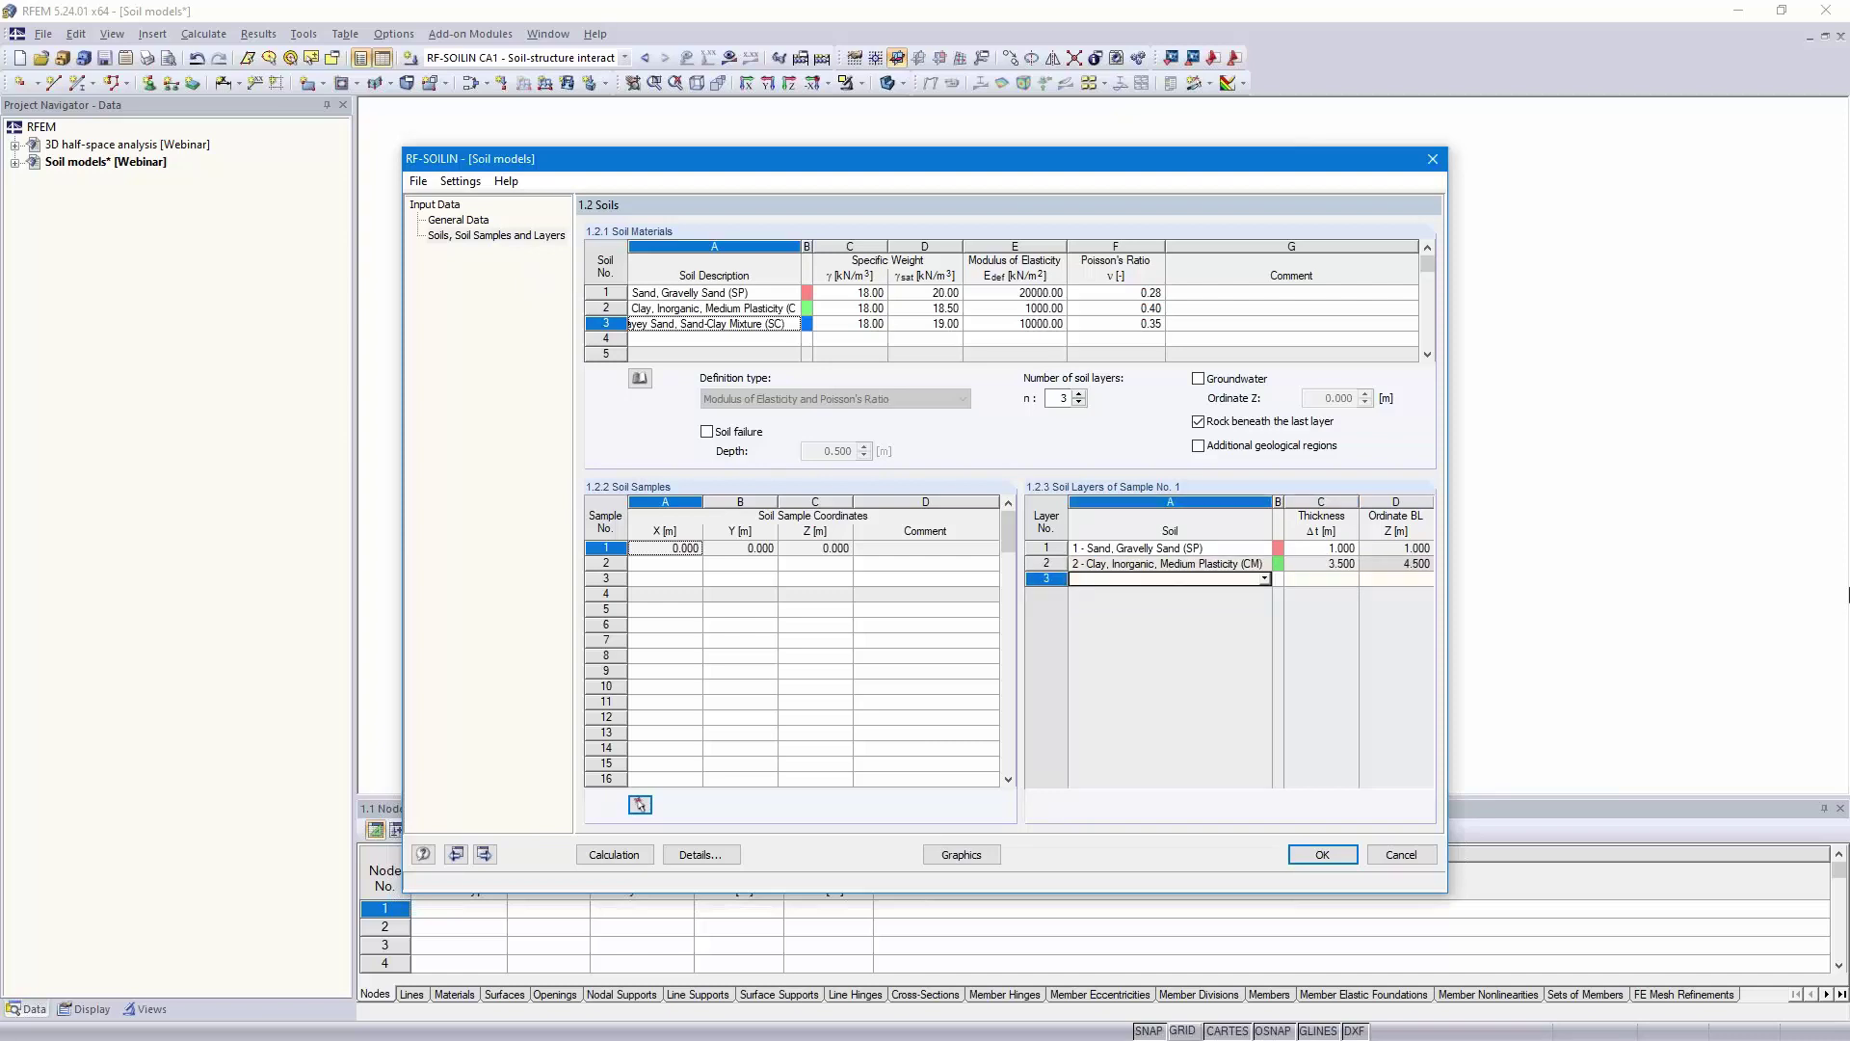
- Assign Clayey Sand, Sand-Clay Mixture (SC) as layer 3 of sample 1 with a thickness of 3 m
left_click(1265, 579)
left_click(1195, 624)
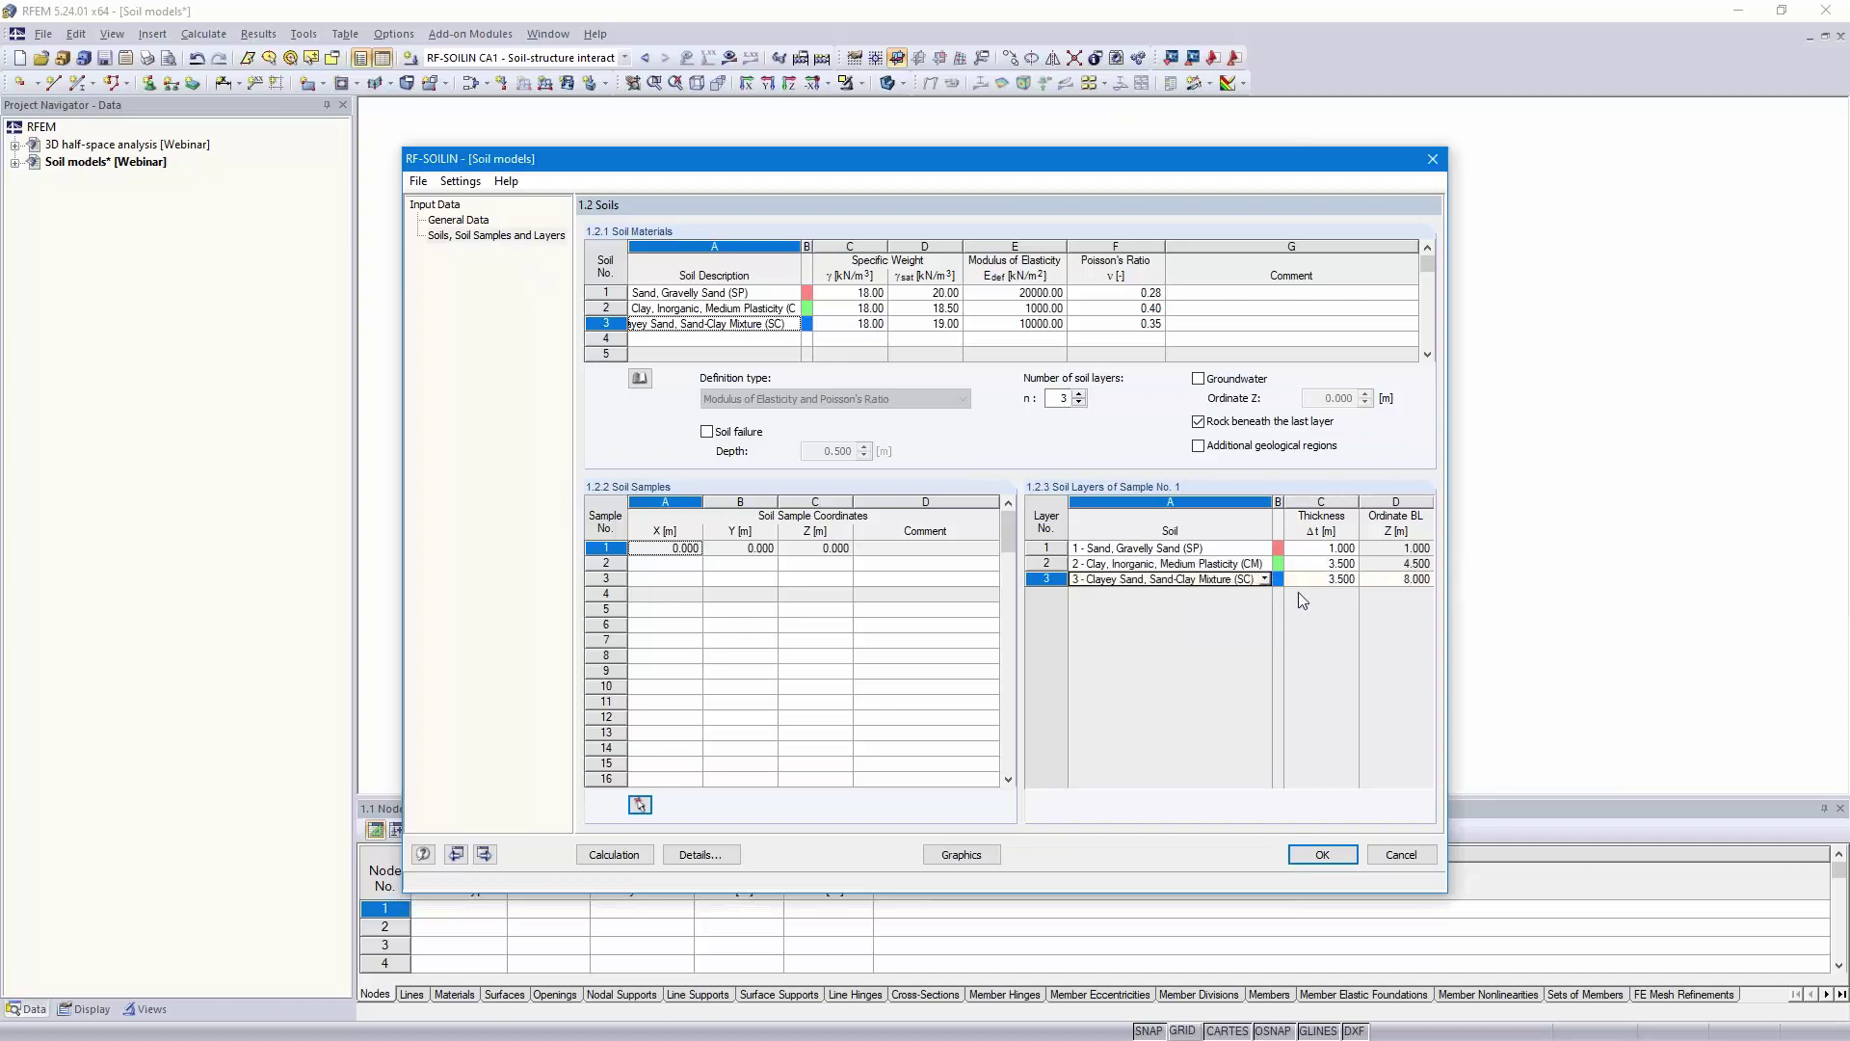
left_click(1330, 578)
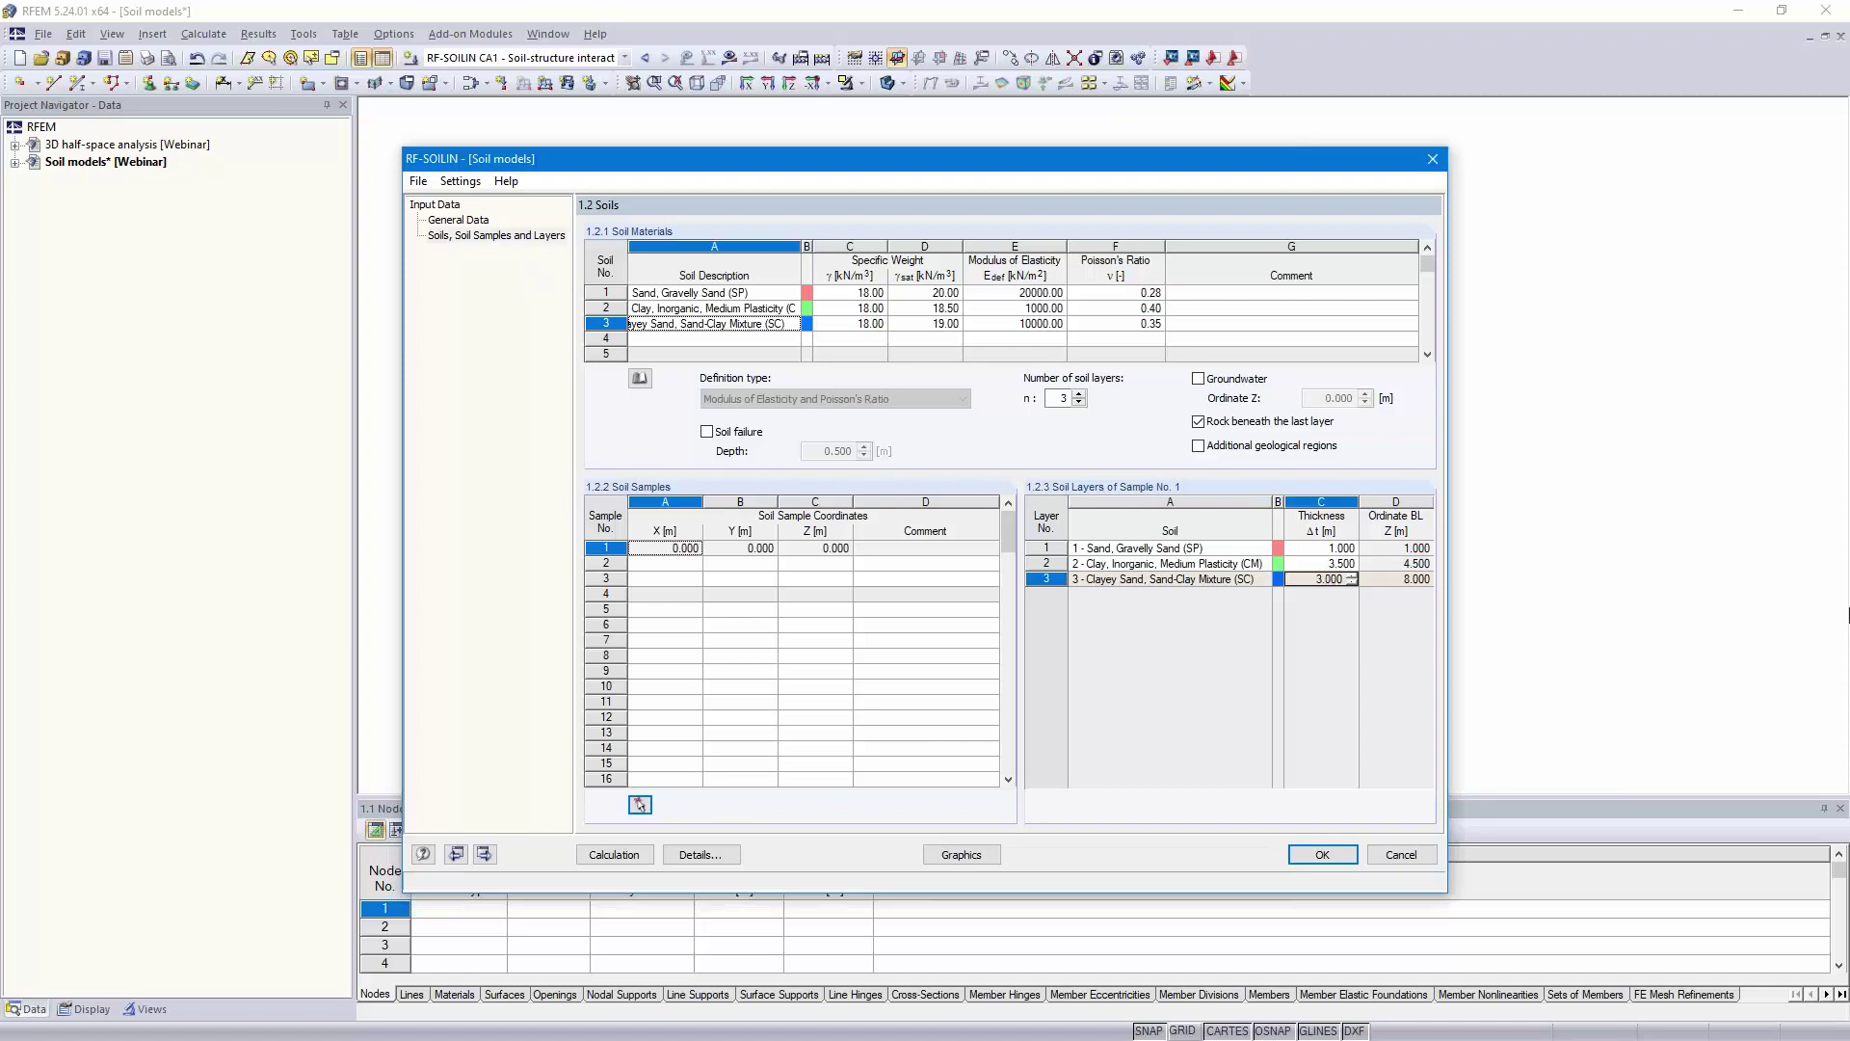
left_click(1170, 579)
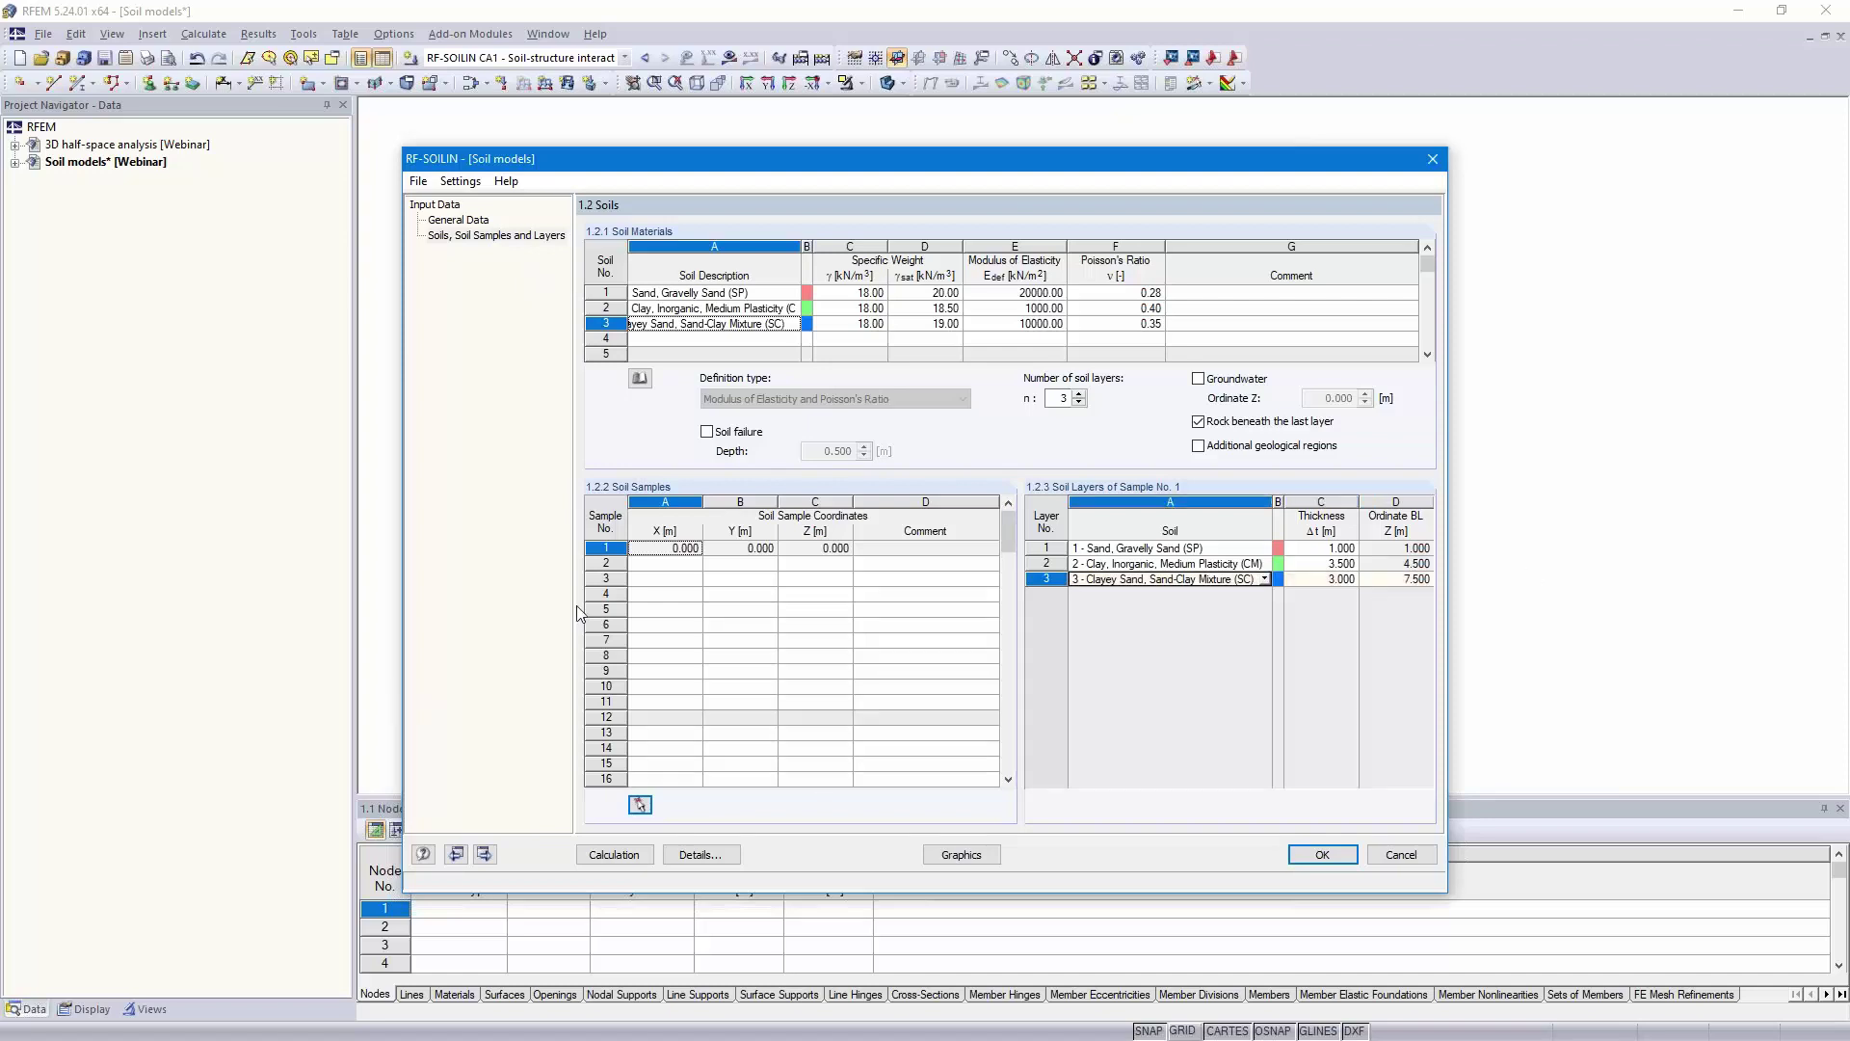
- Add soil sample 2 at the slab corner diagonally opposite the origin, X 8 m and Y -12 m
left_click(667, 563)
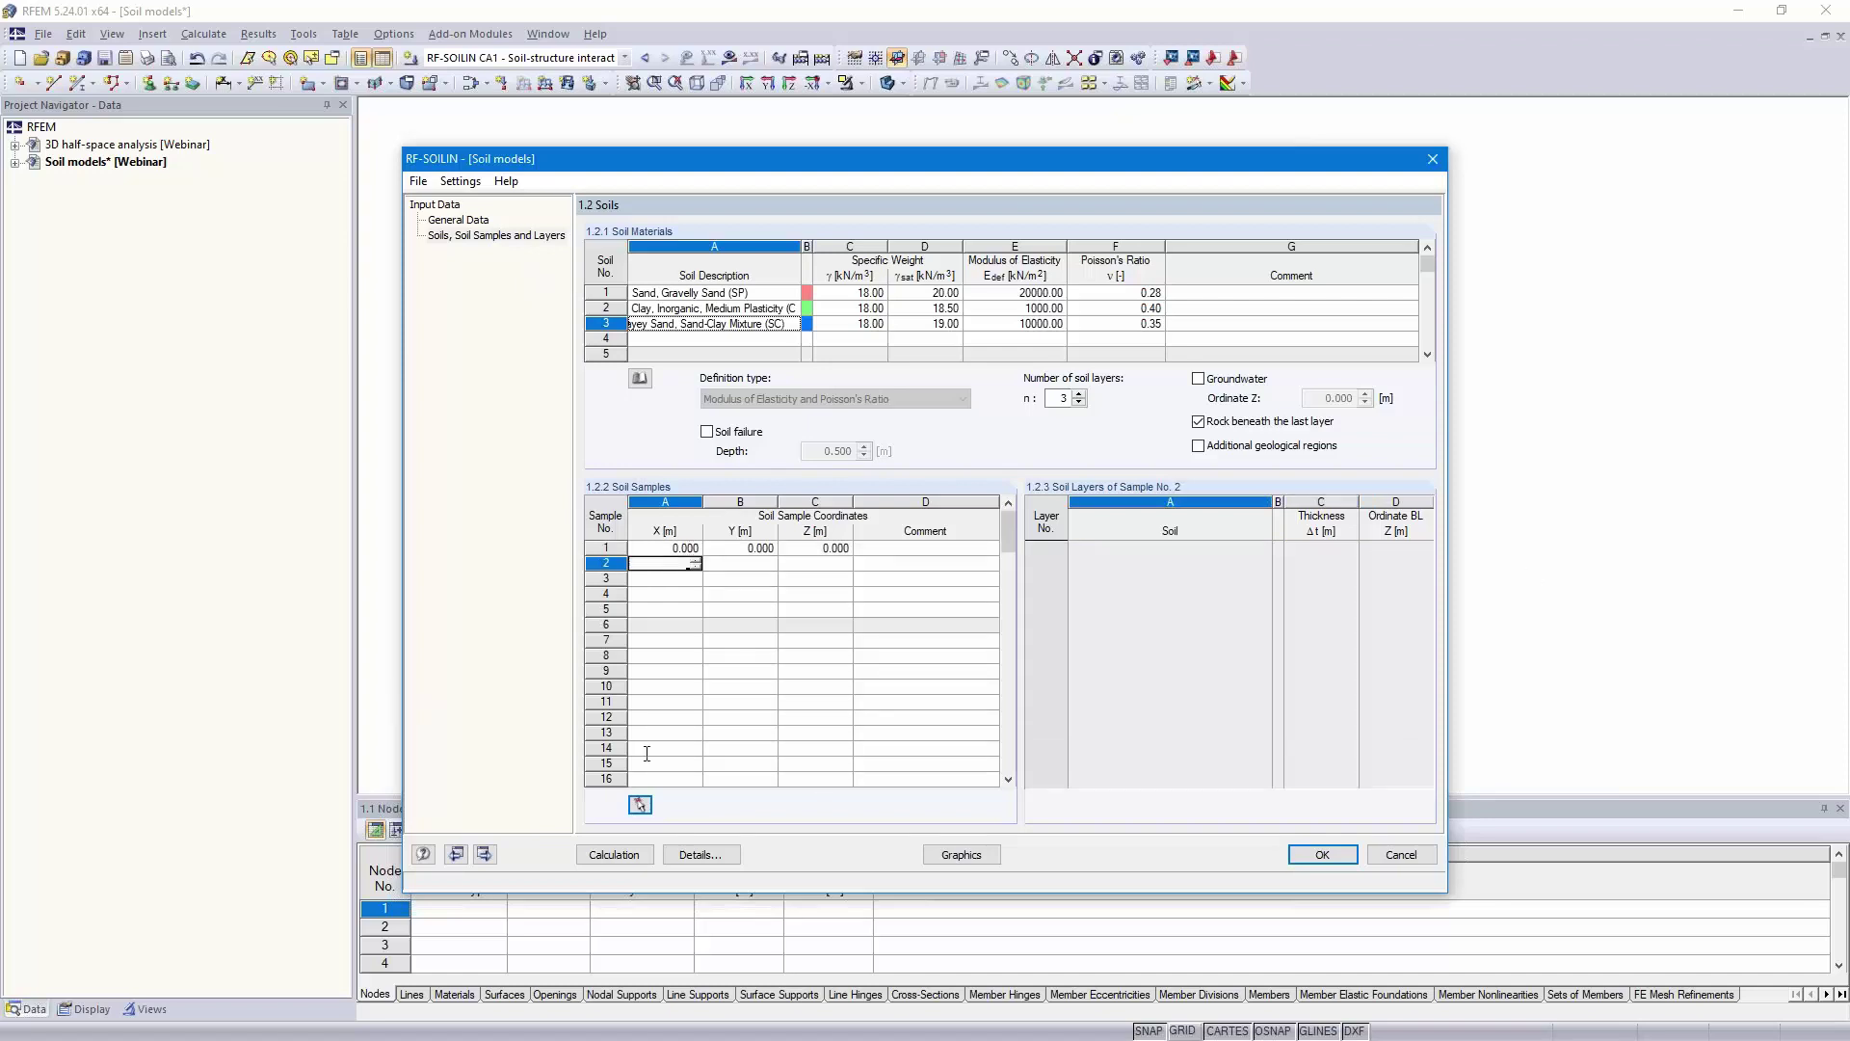
left_click(641, 805)
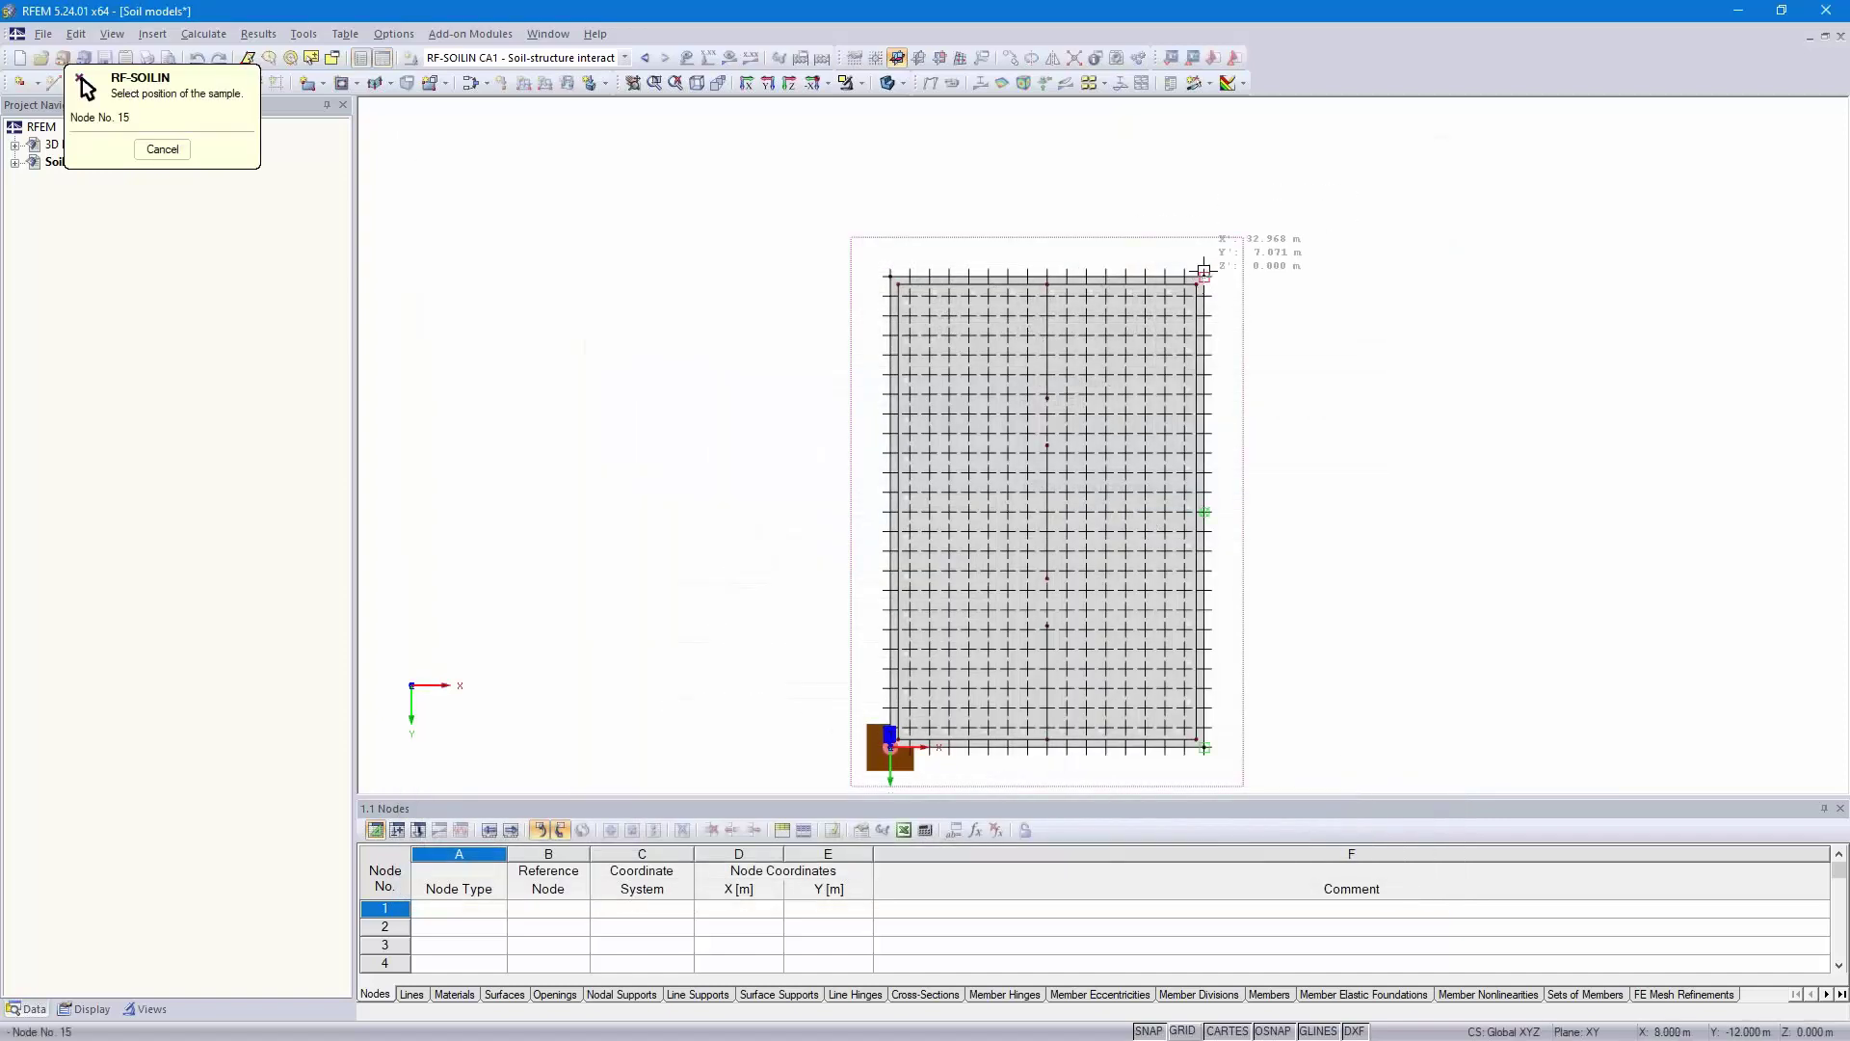
left_click(1204, 275)
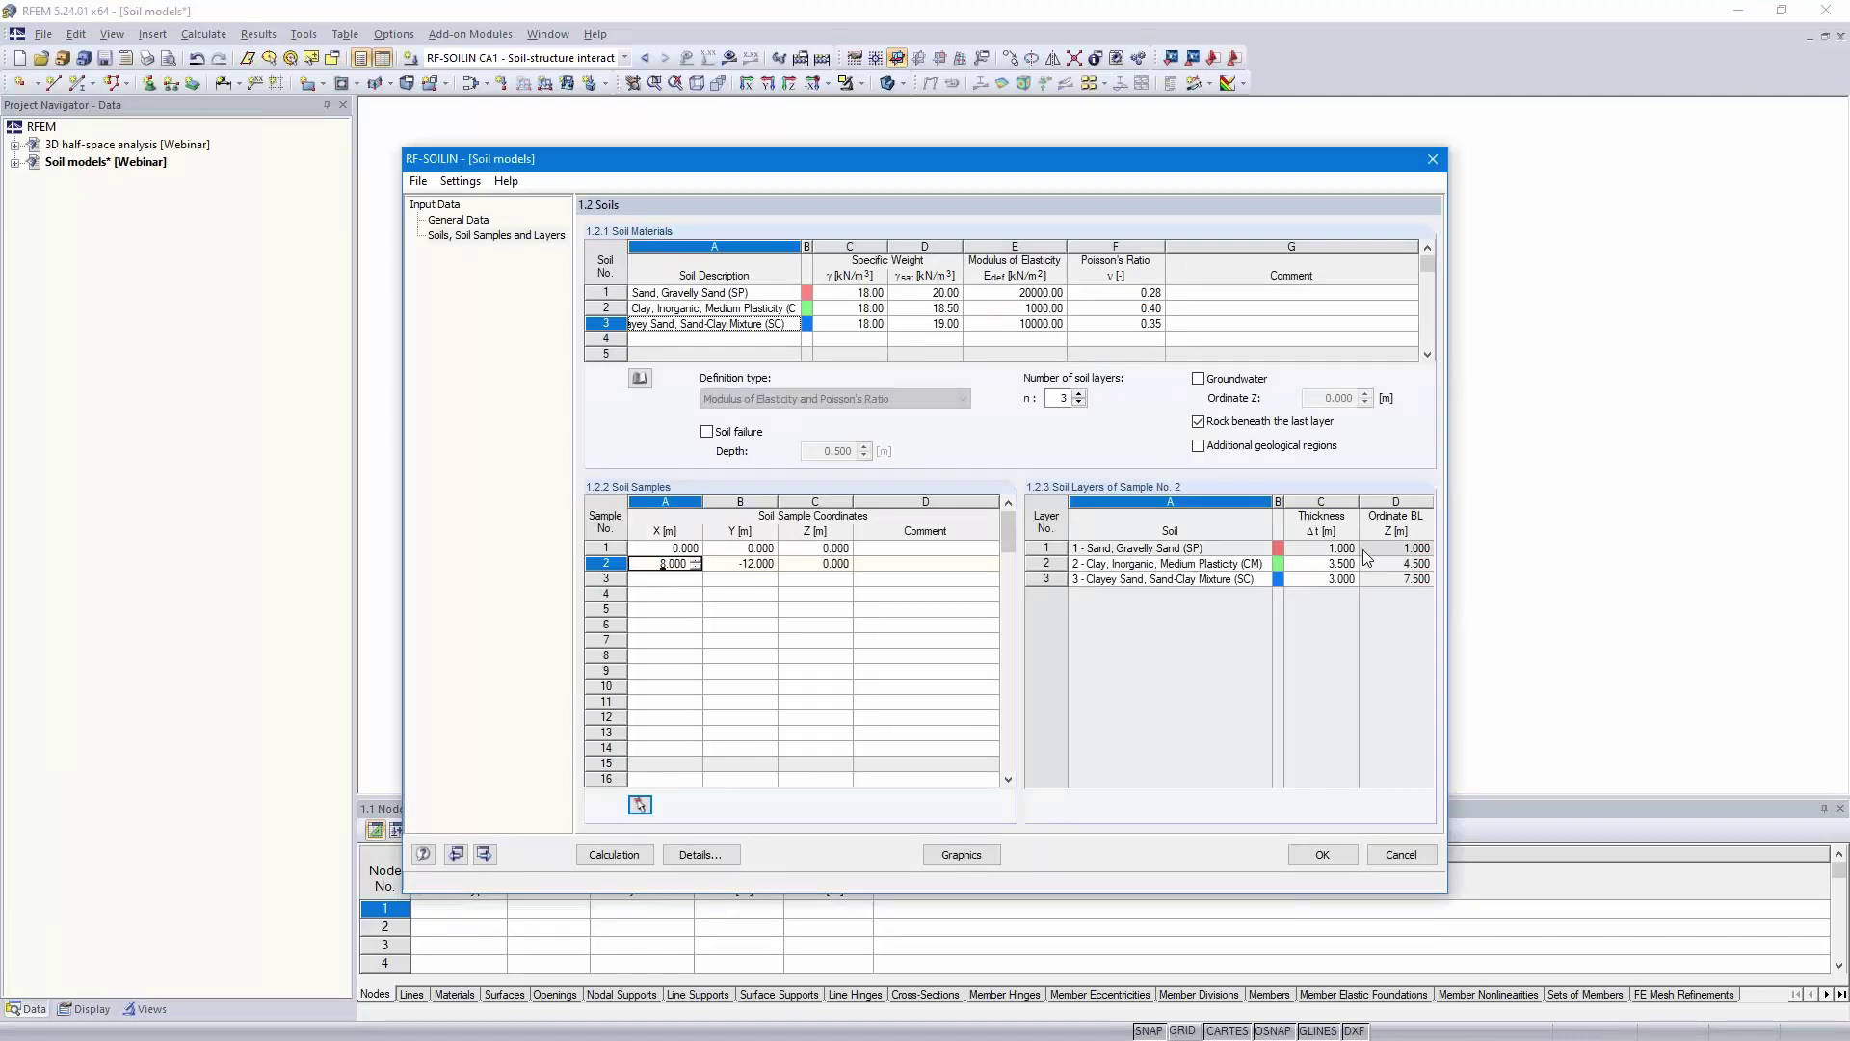
- Set sample 2's layer thicknesses to 2 m, 0.5 m and 5 m, and redisplay the layers of sample 1
left_click(1328, 547)
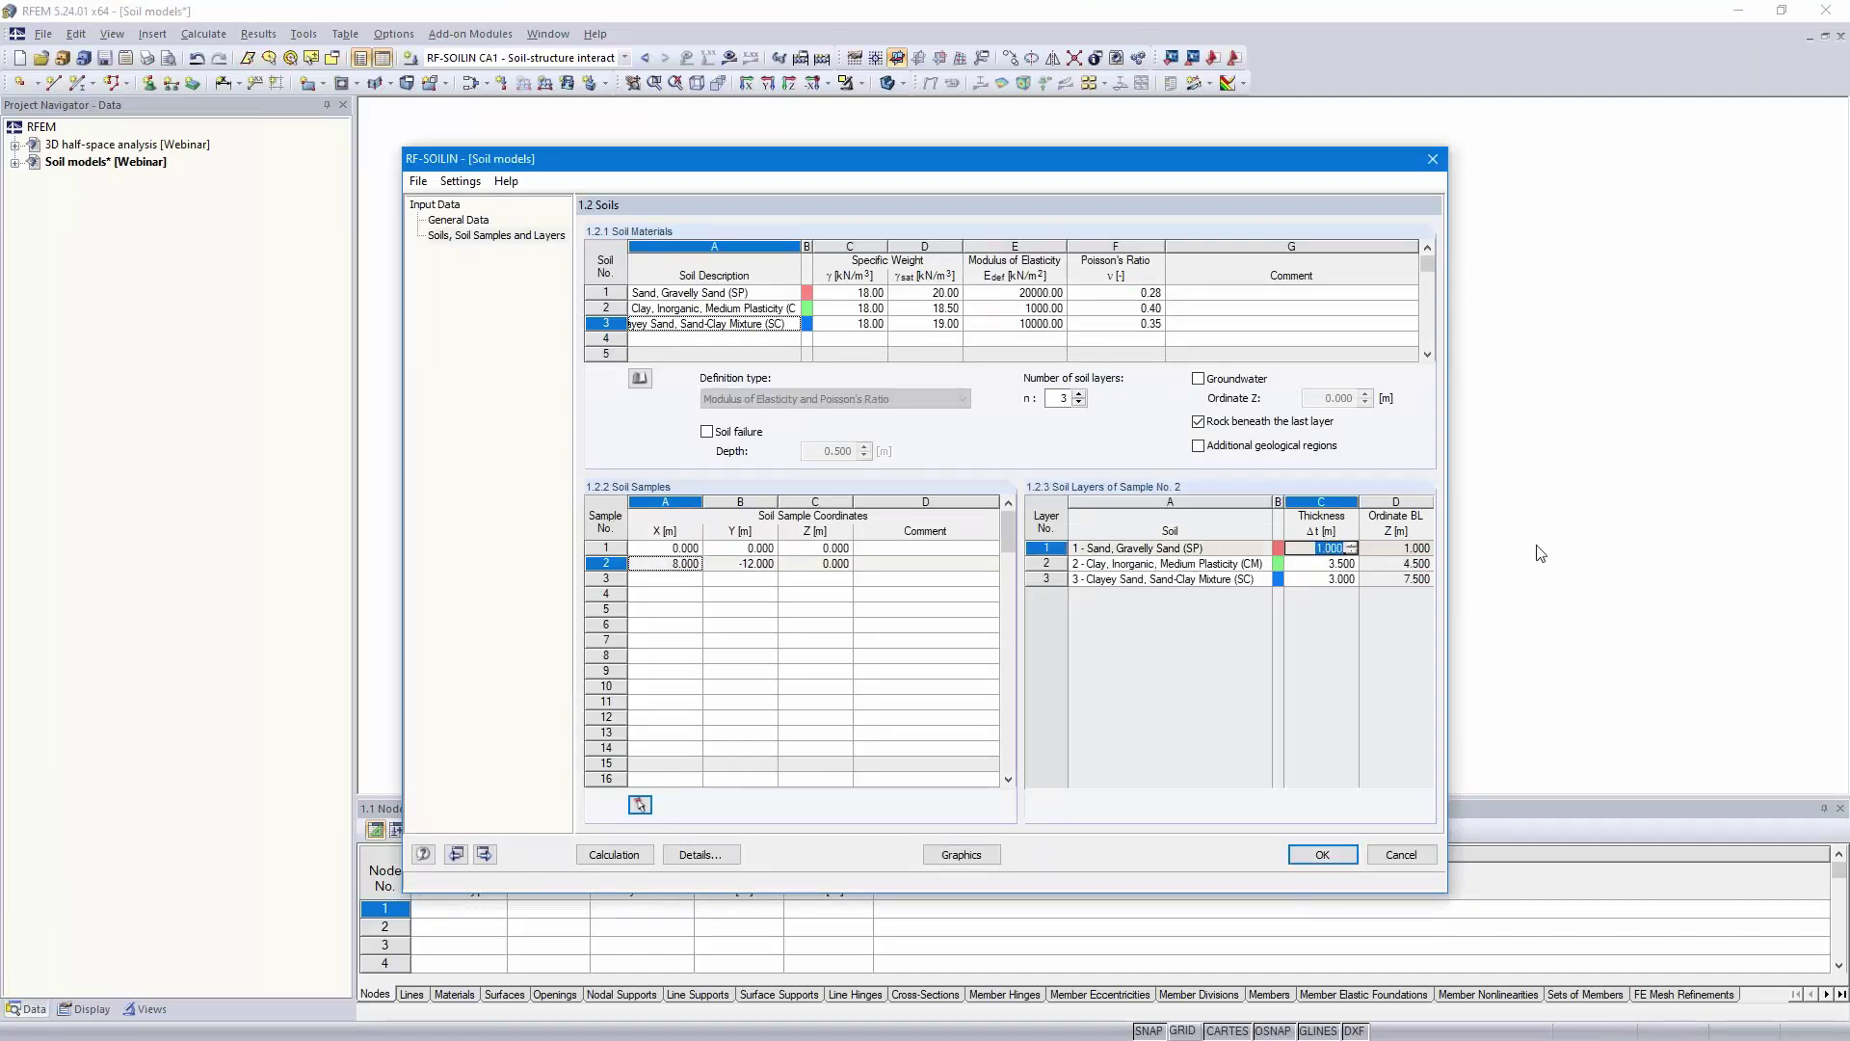
type("2")
key("Return")
key("Return")
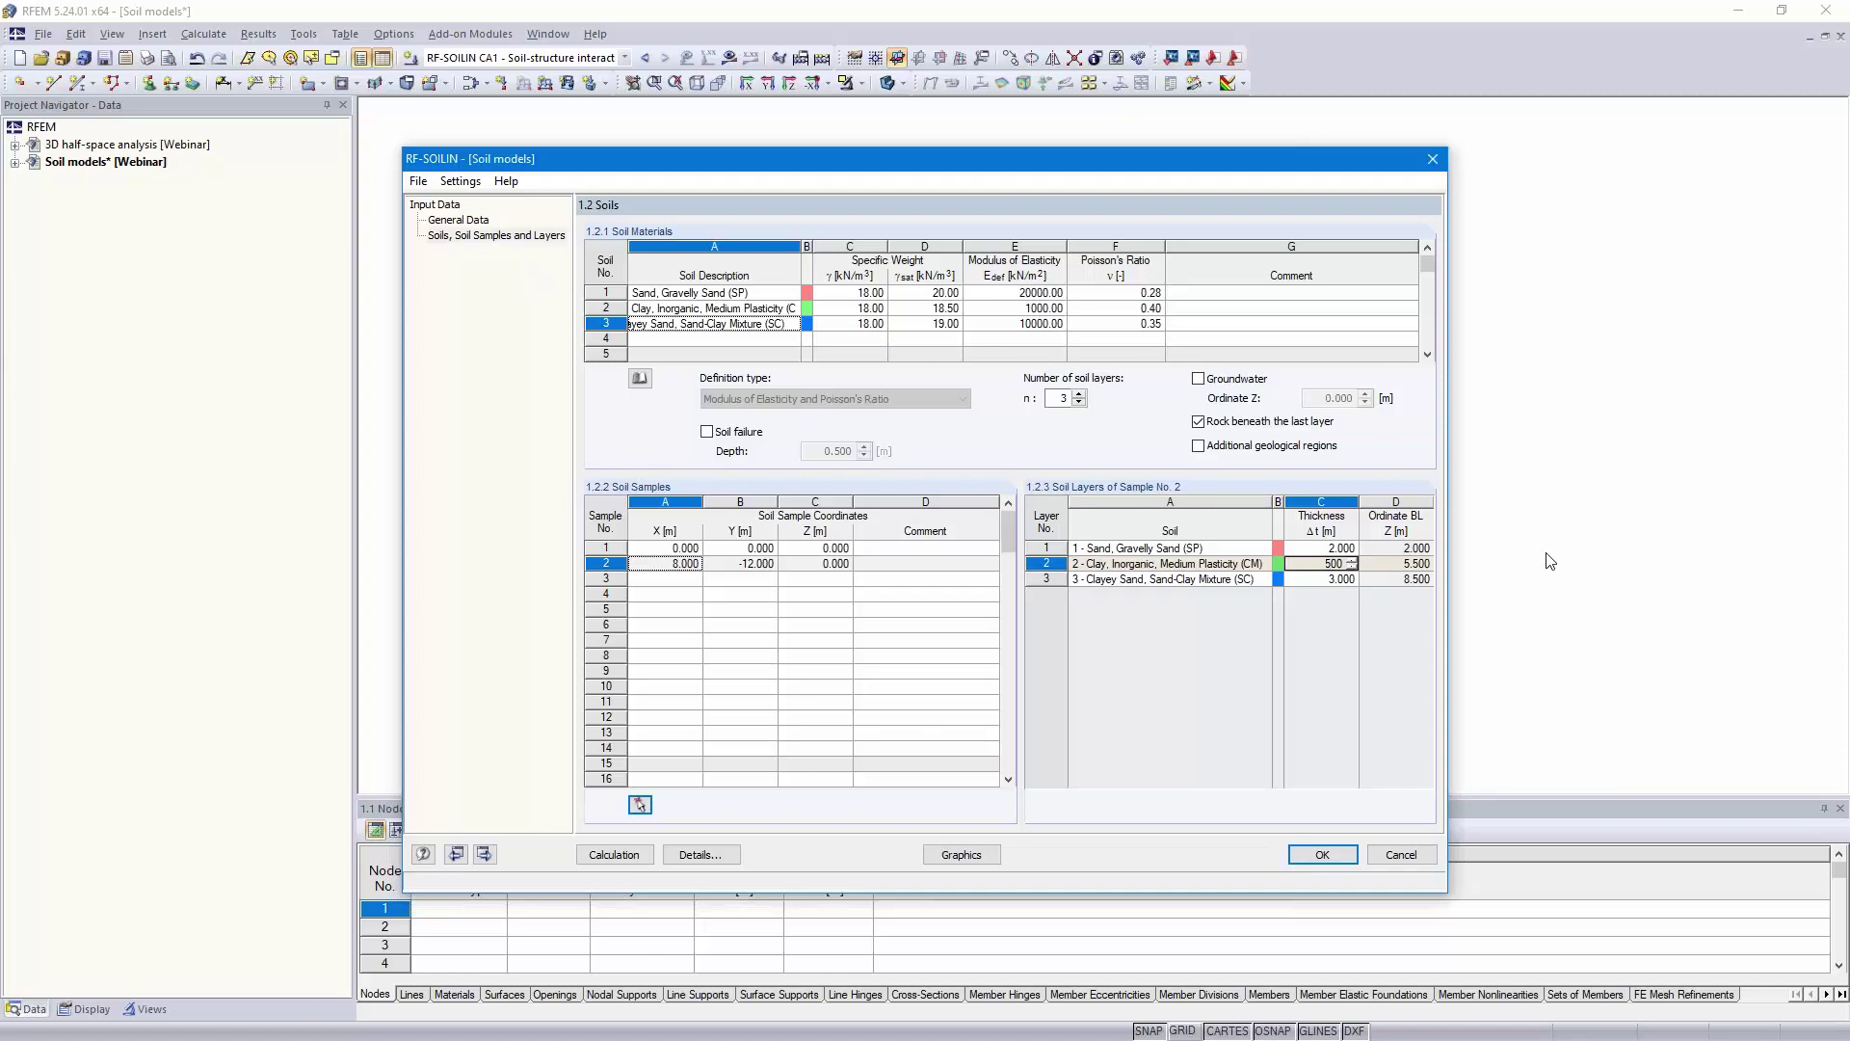
type(".50")
key("Return")
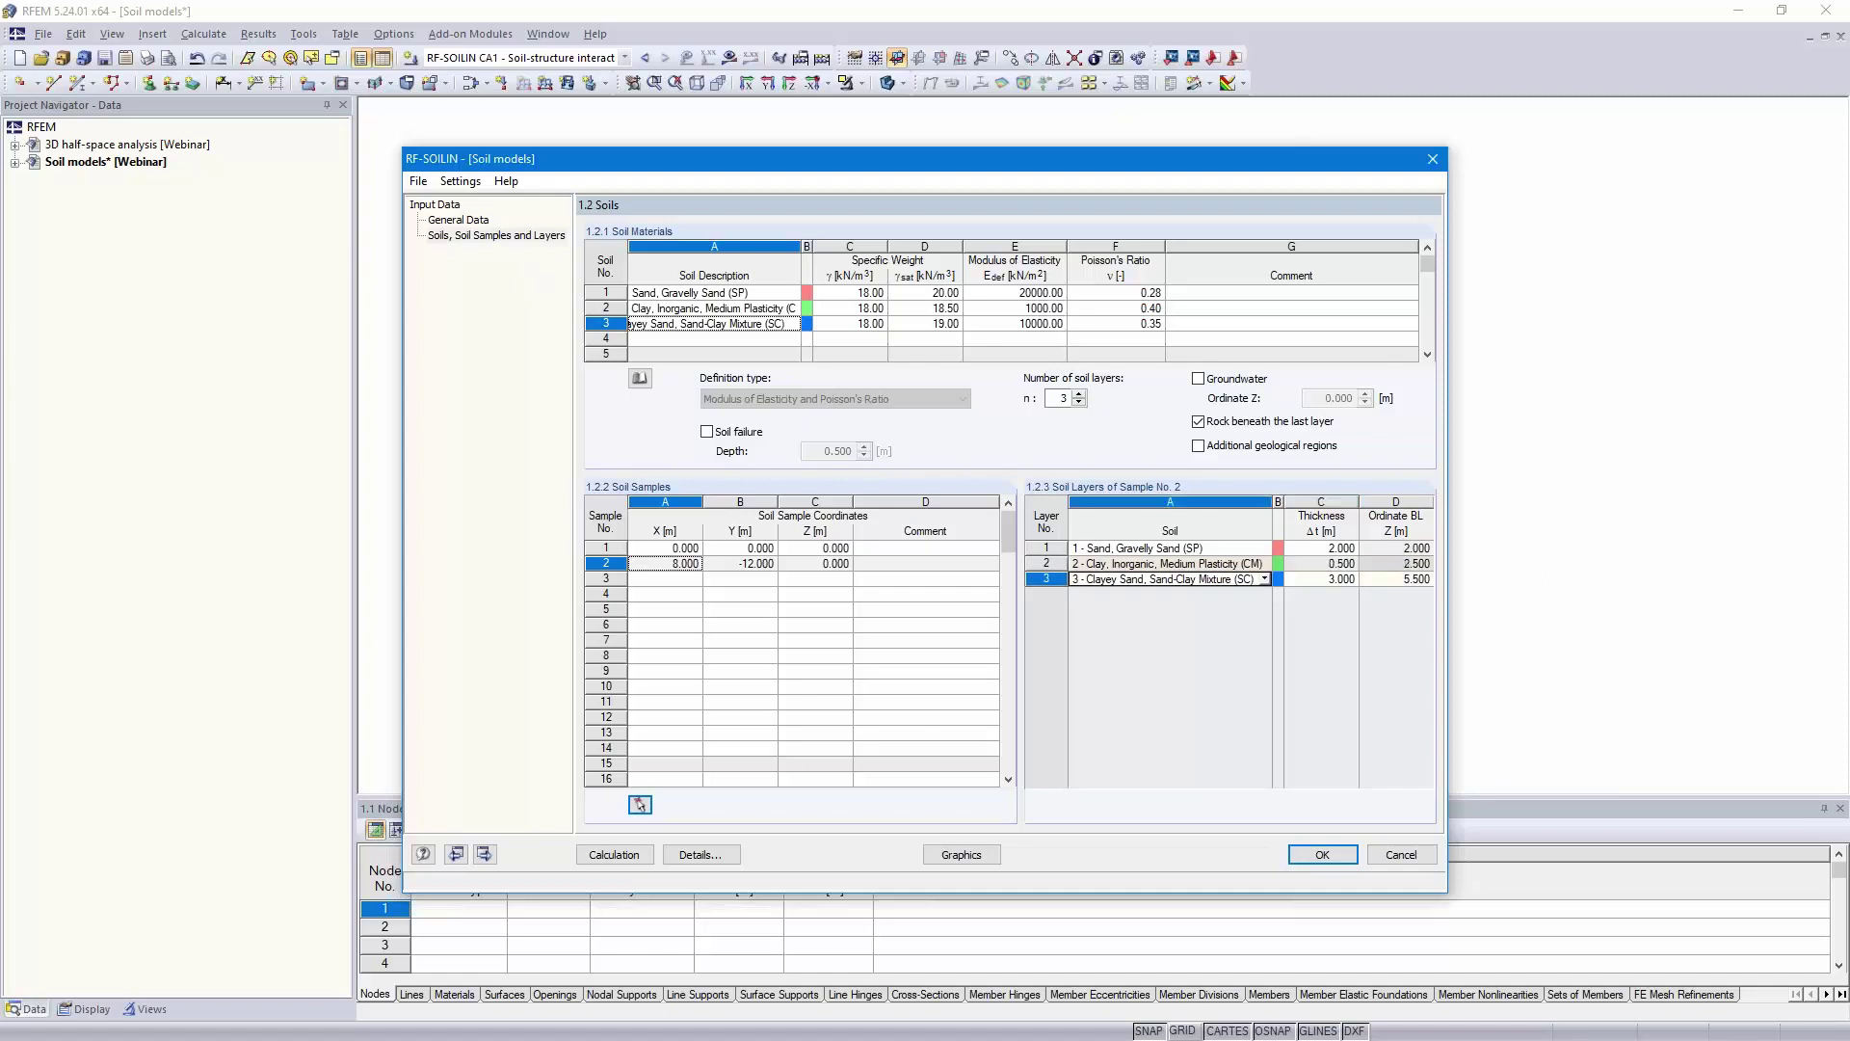
left_click(1334, 578)
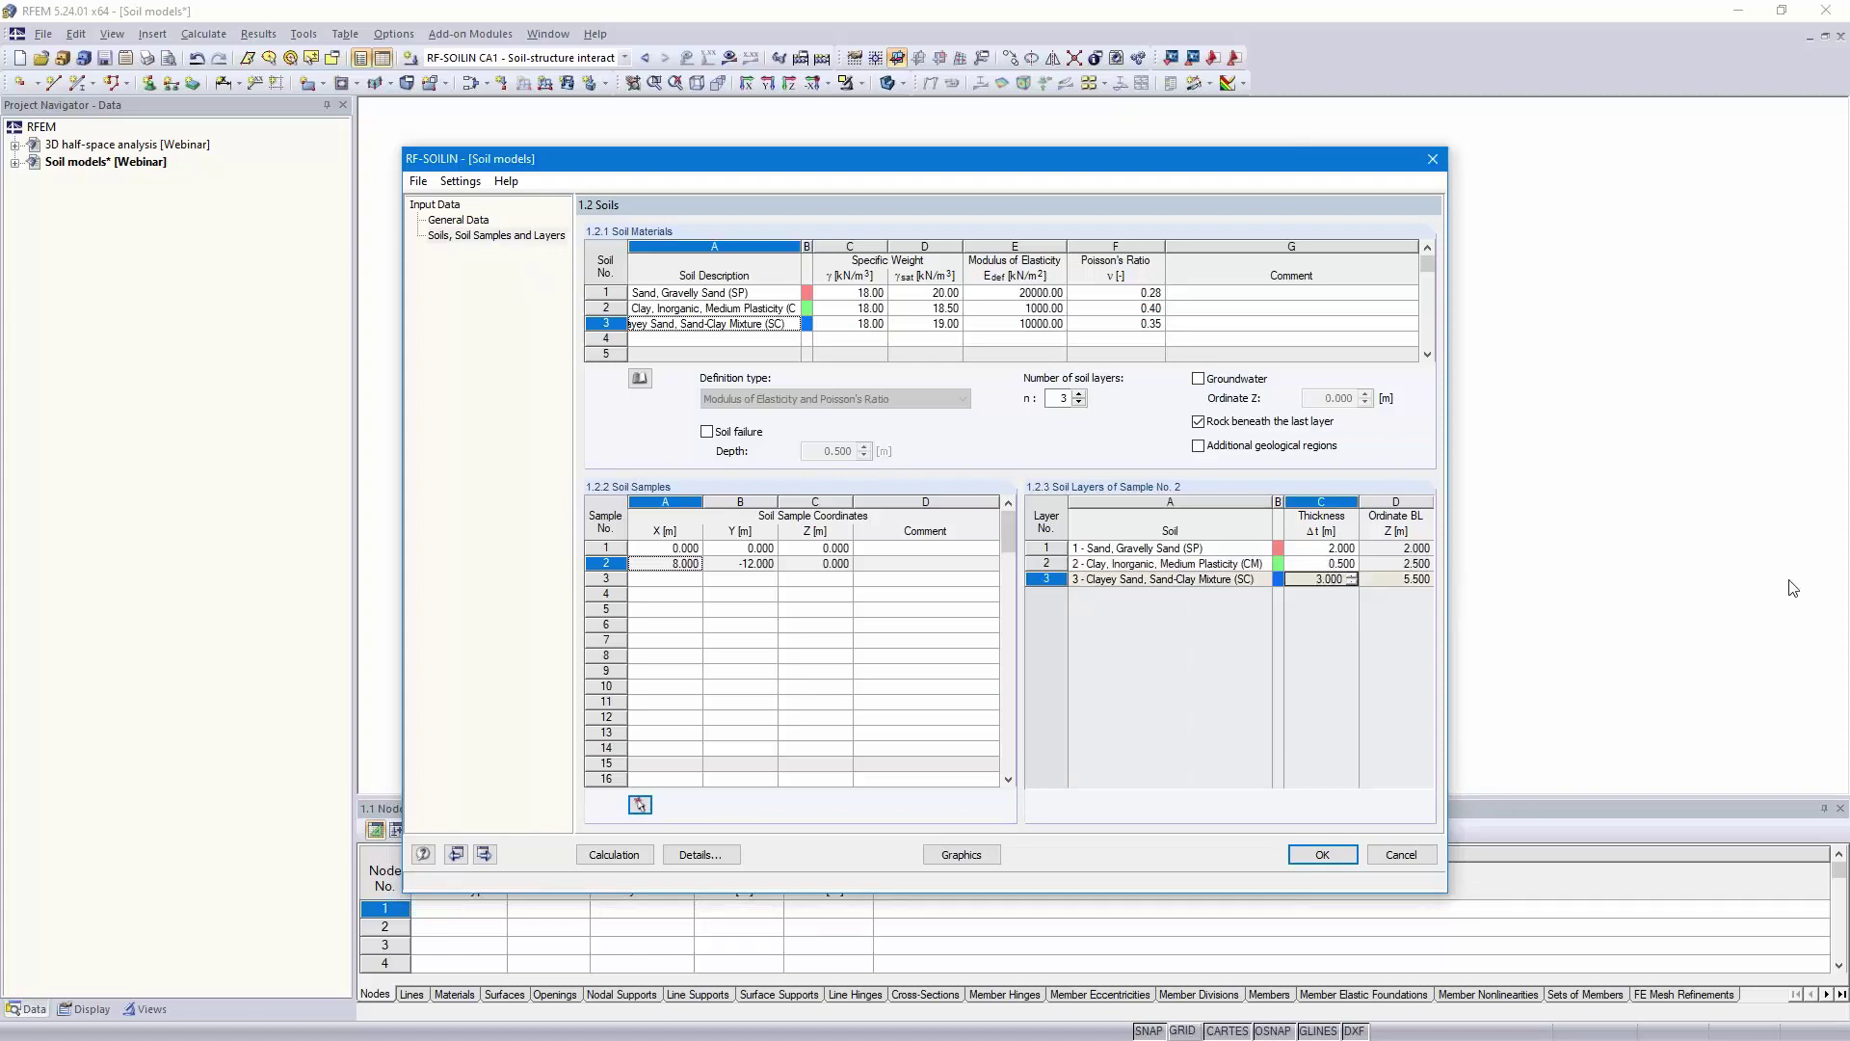
key("shift+Tab")
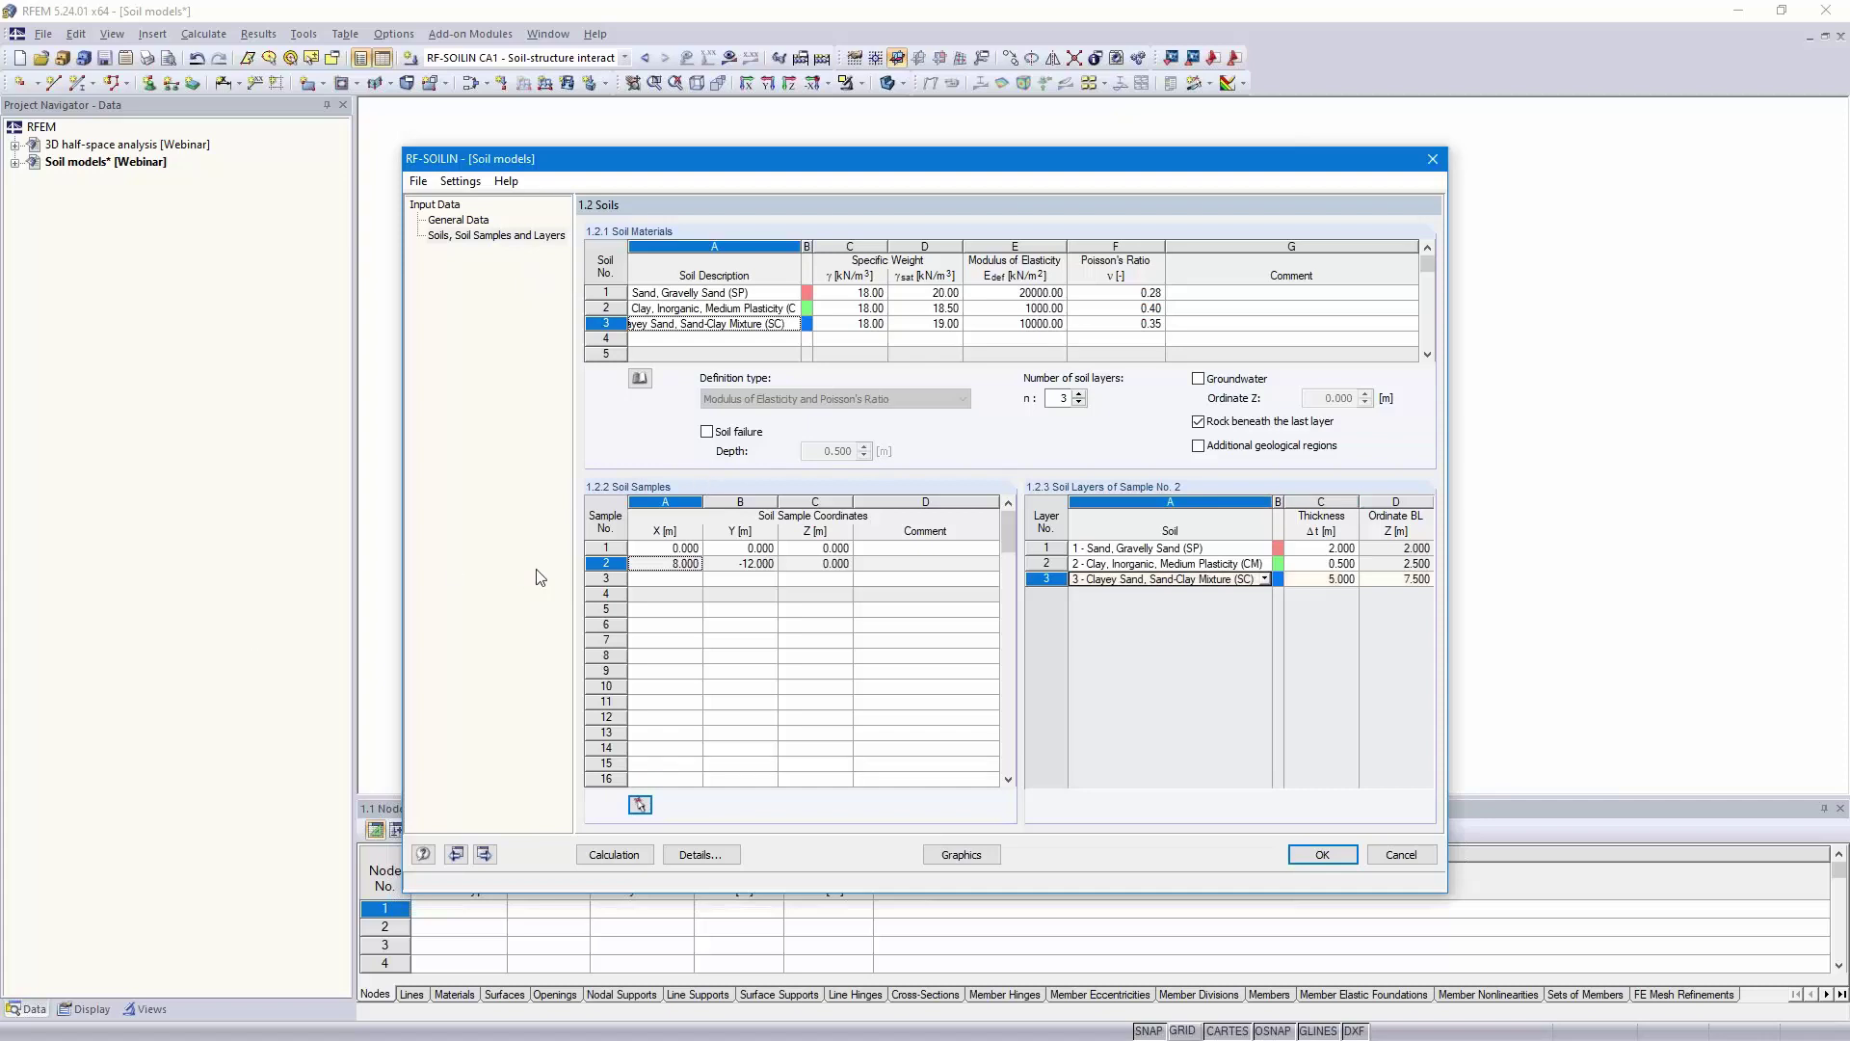
left_click(750, 547)
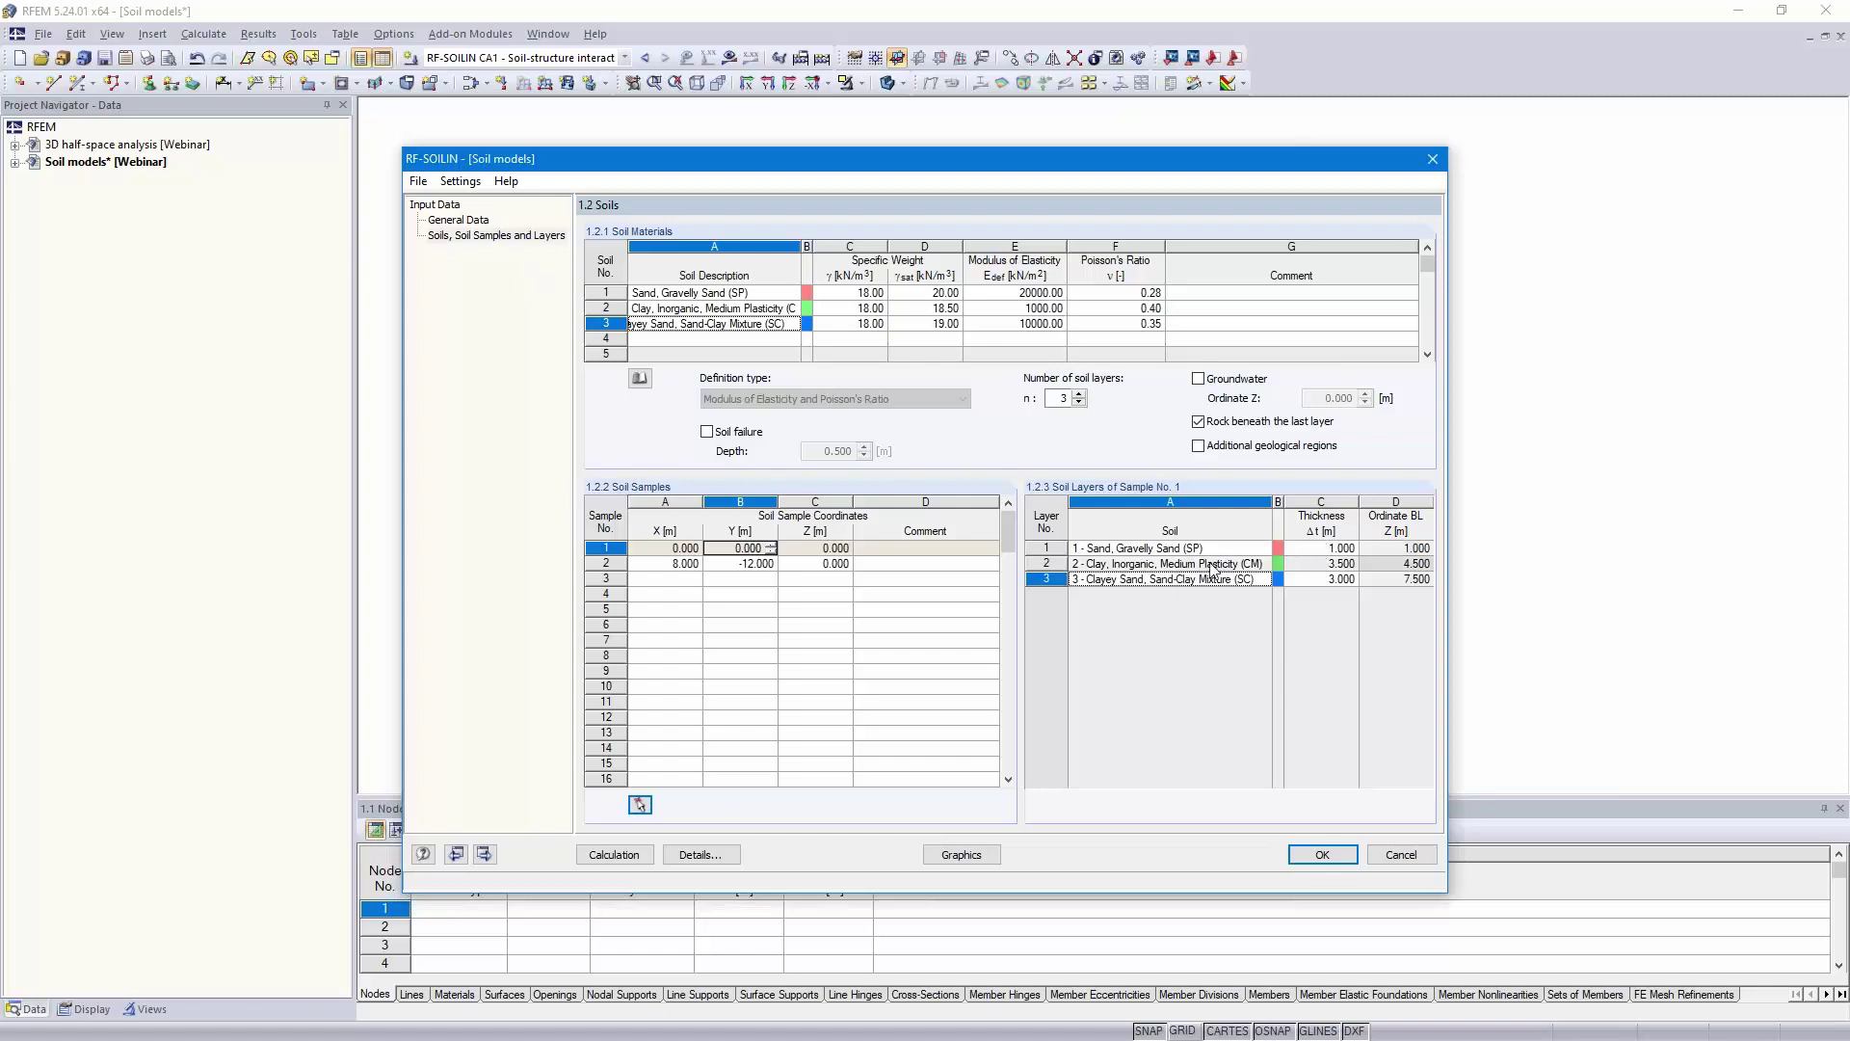
- Compare the layer thicknesses of soil samples 1 and 2 and check the groundwater option
left_click(1331, 565)
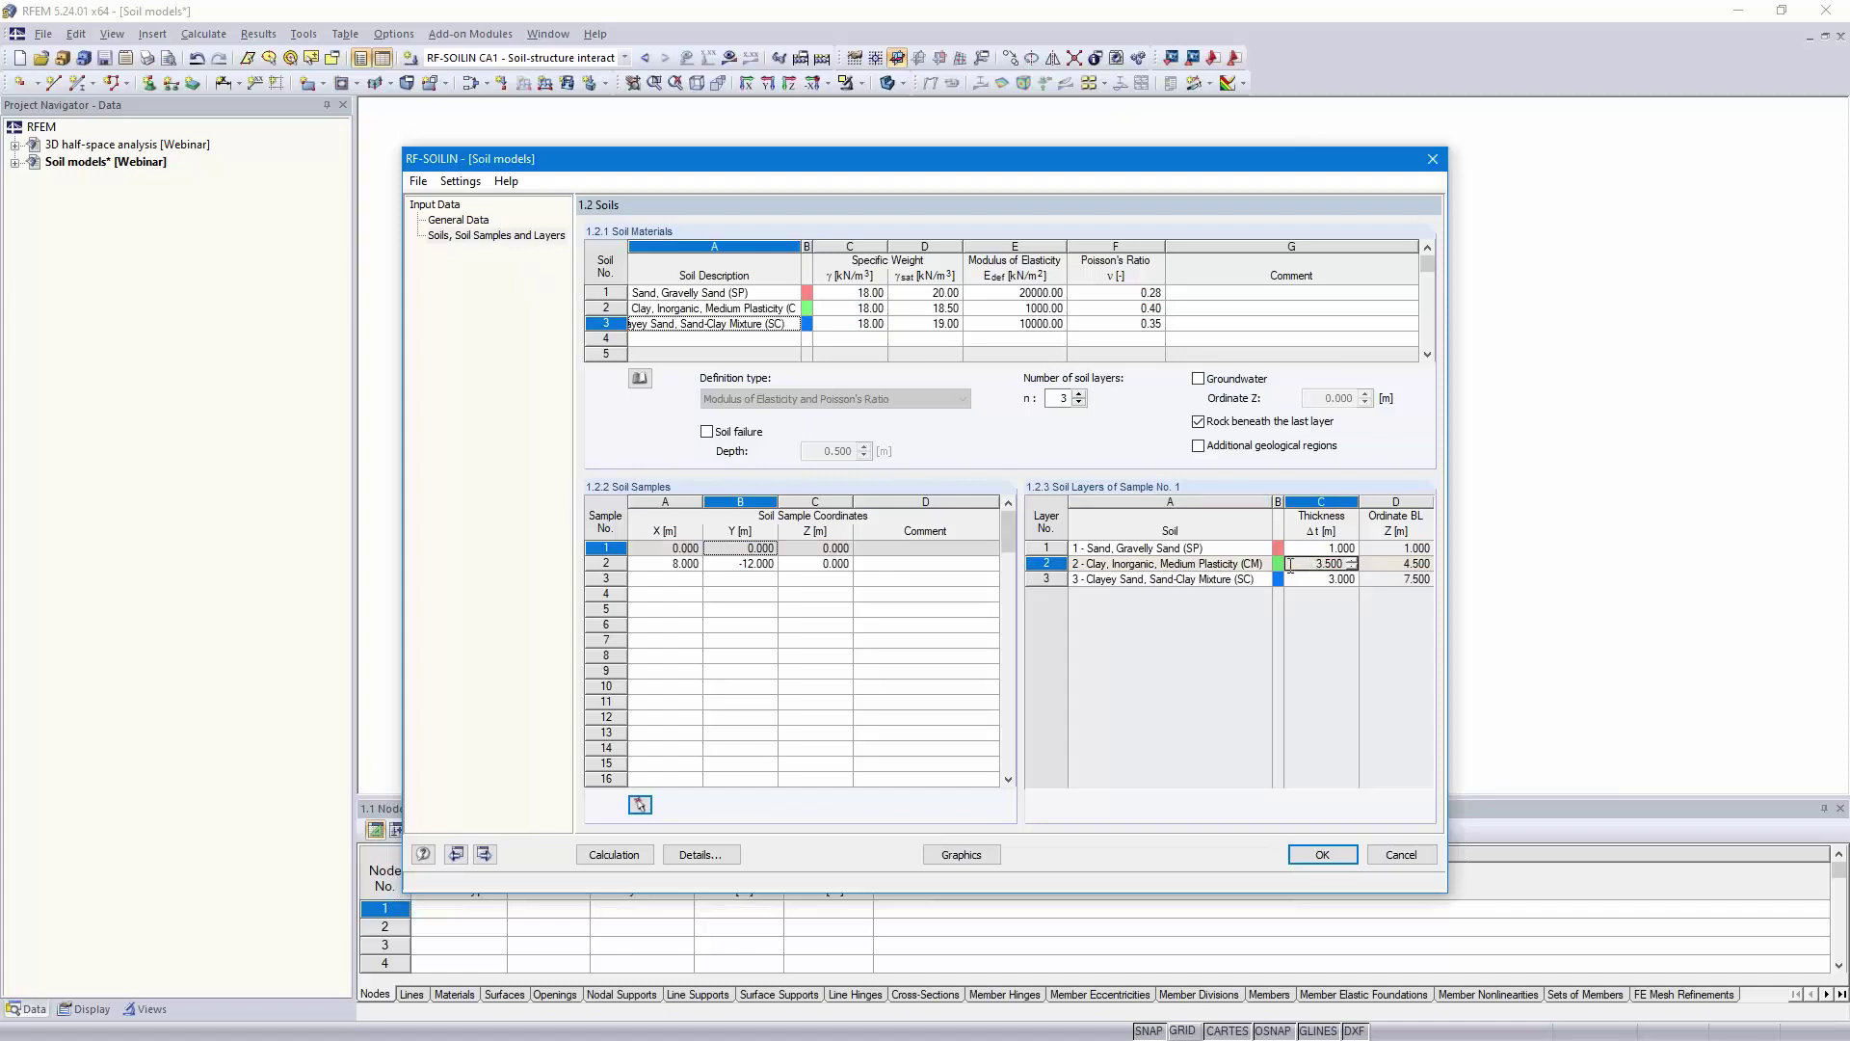
left_click(786, 563)
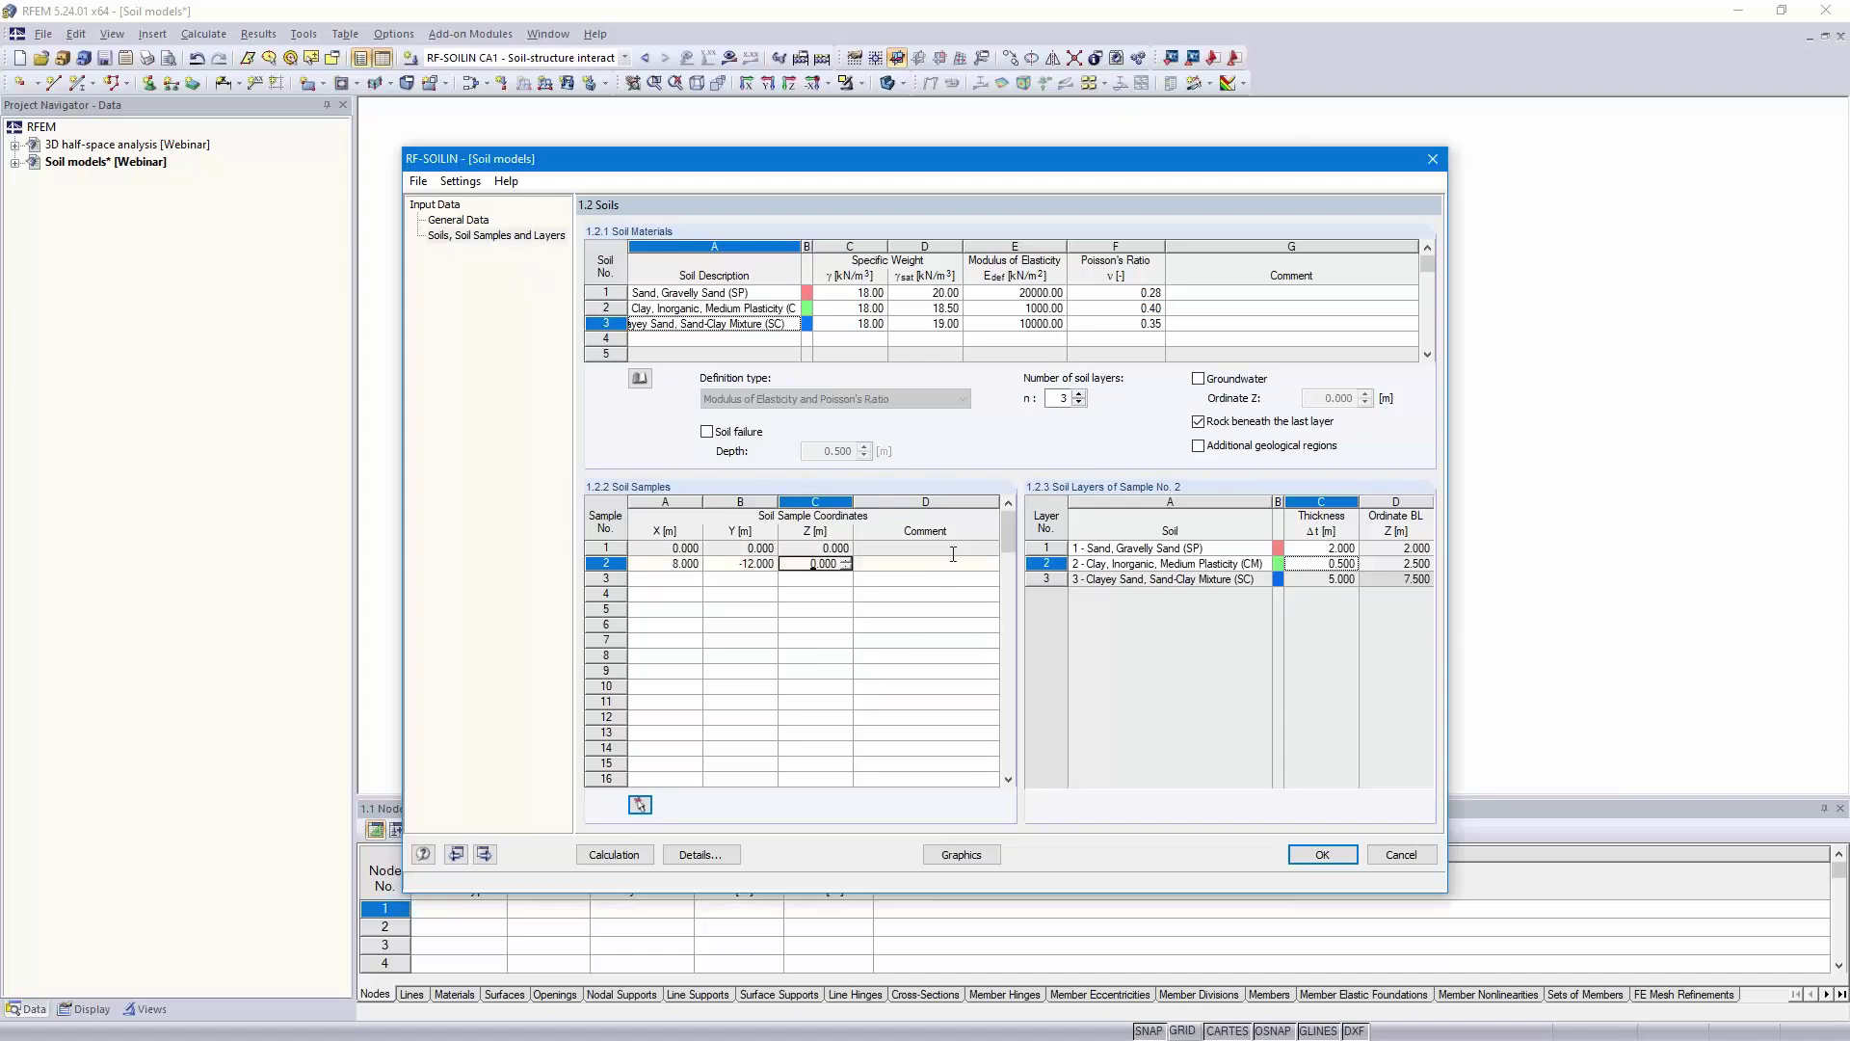
left_click(1199, 382)
left_click(1199, 383)
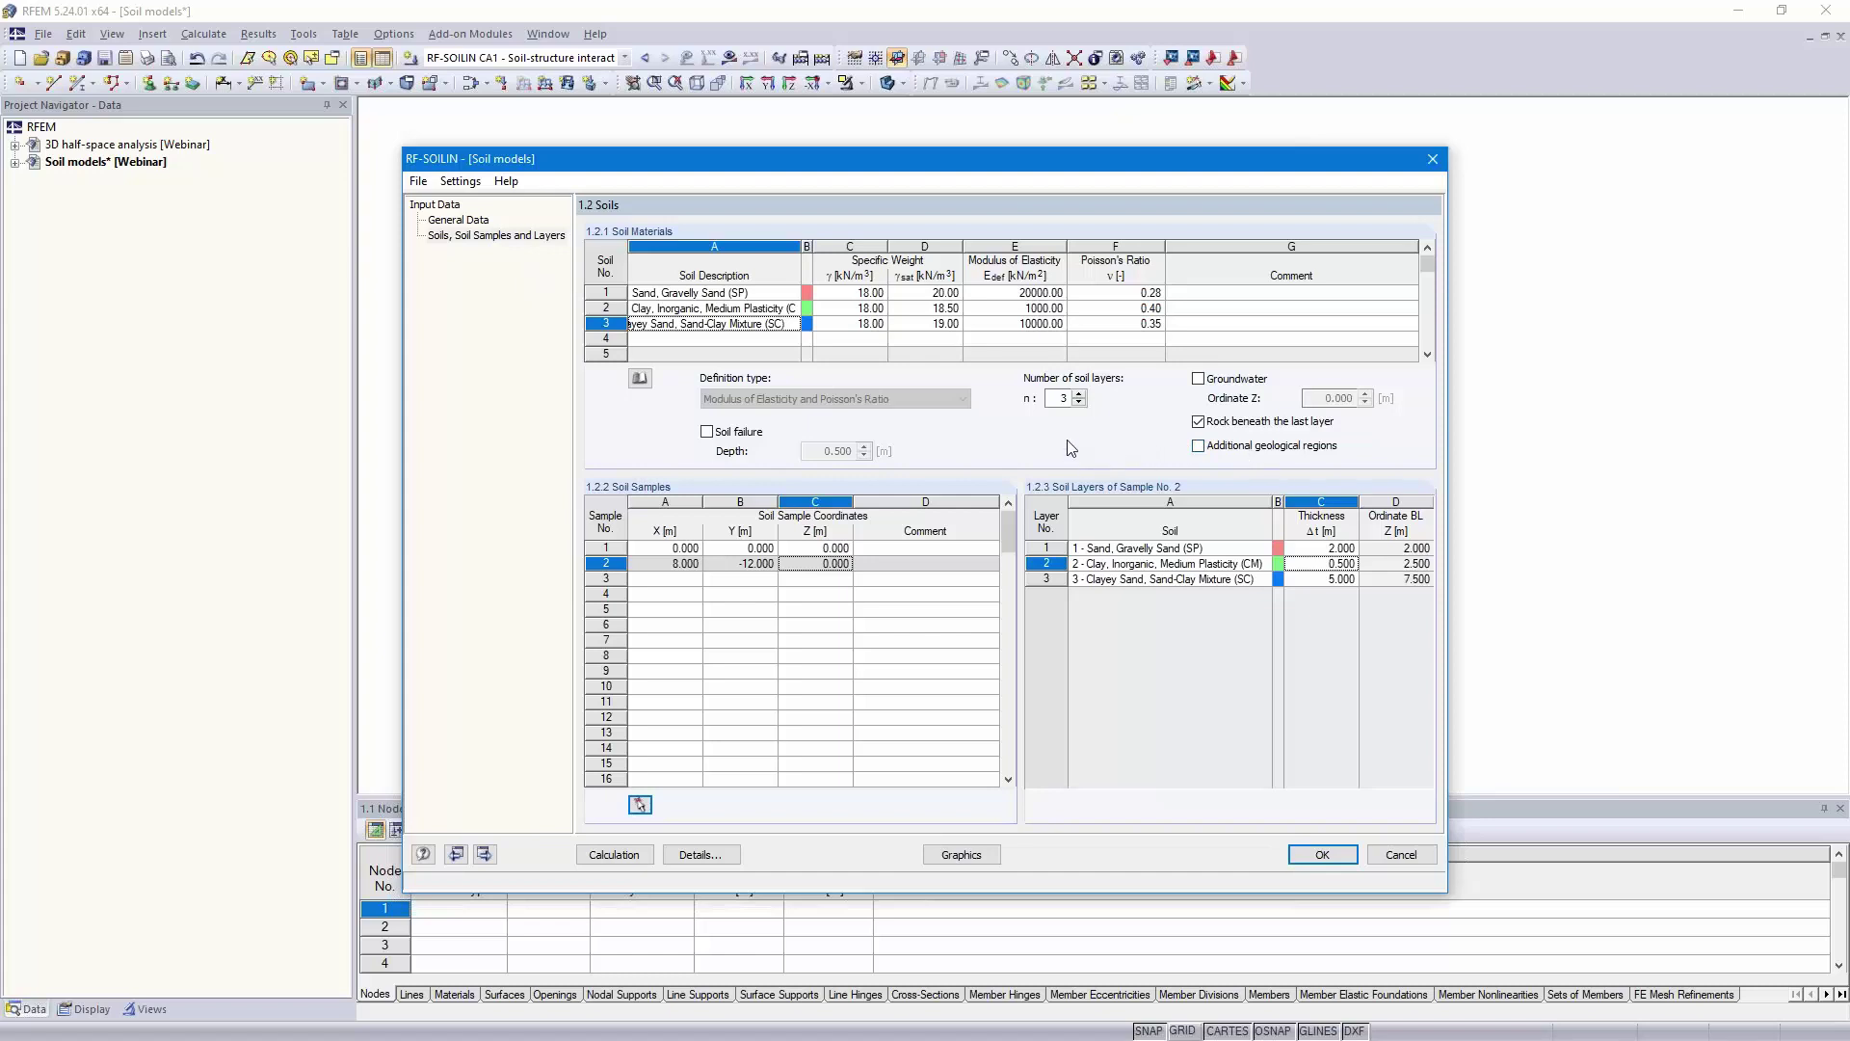
- Set the subsidence basin's edge distance from the foundation surface to 5 m in the calculation details
left_click(699, 854)
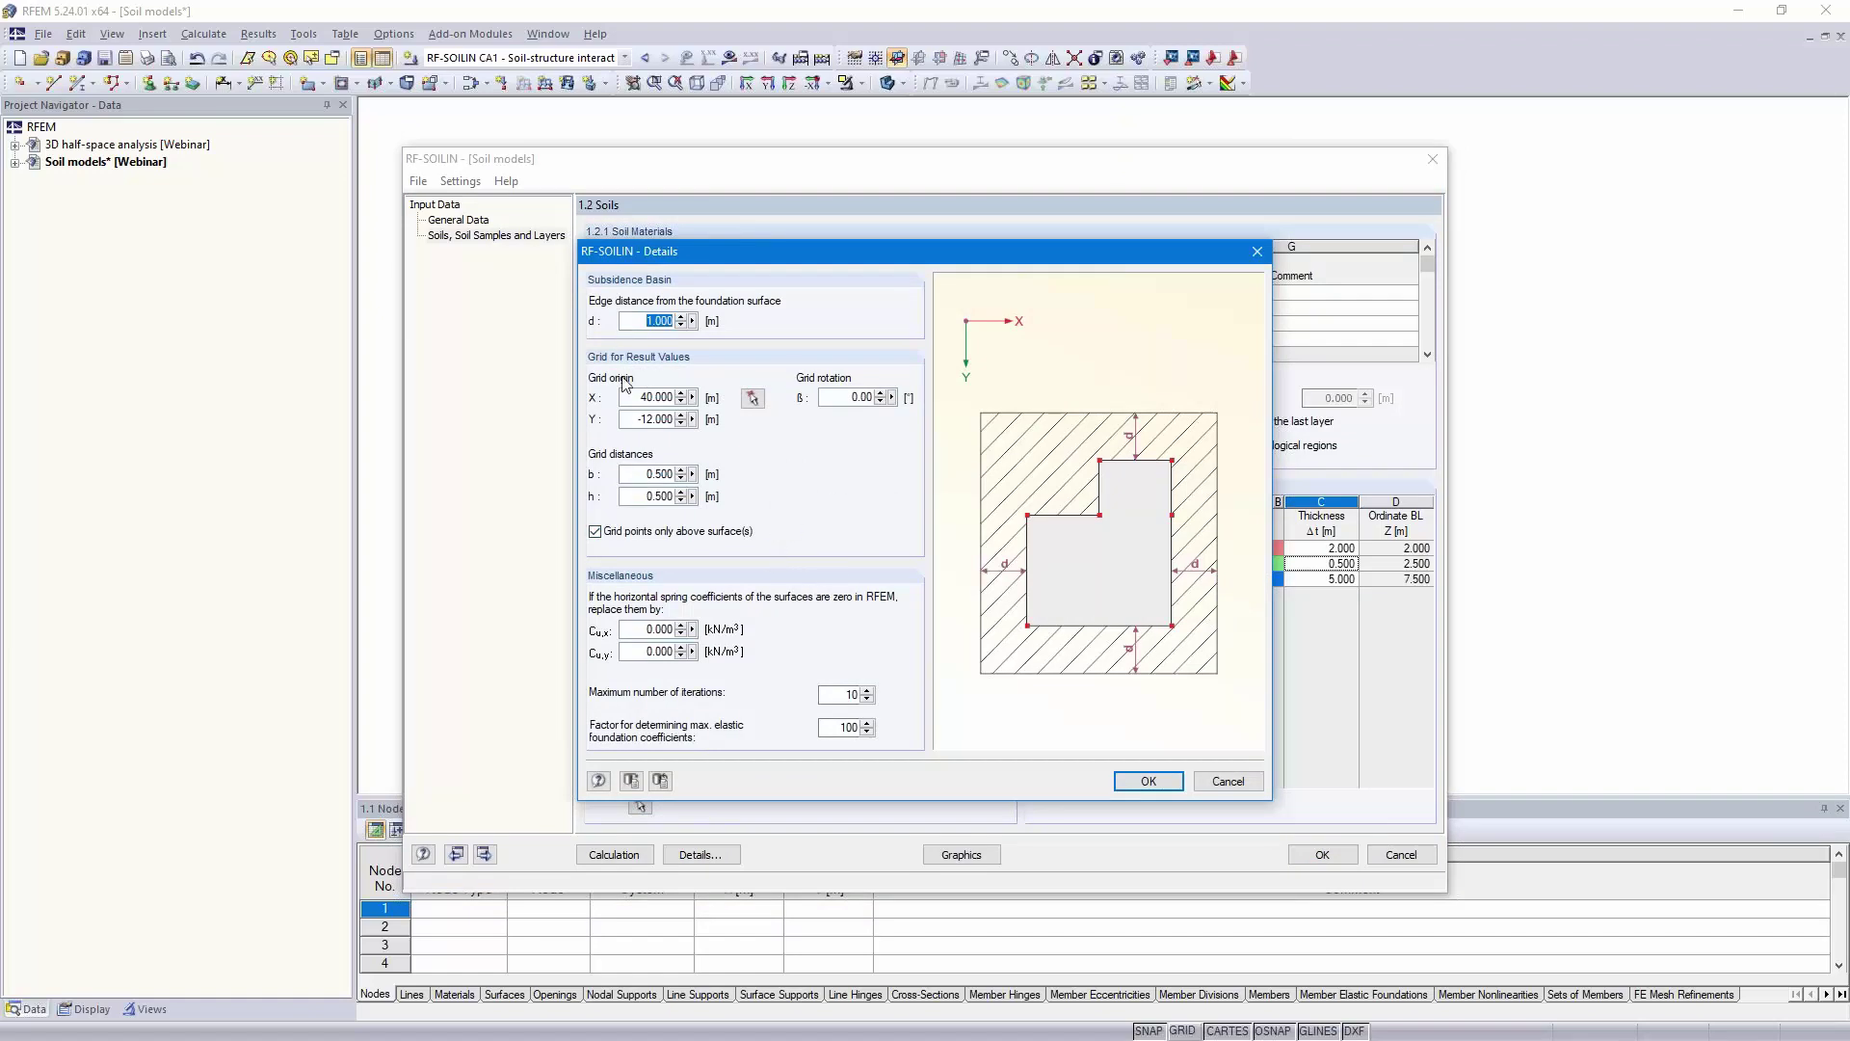
type("5")
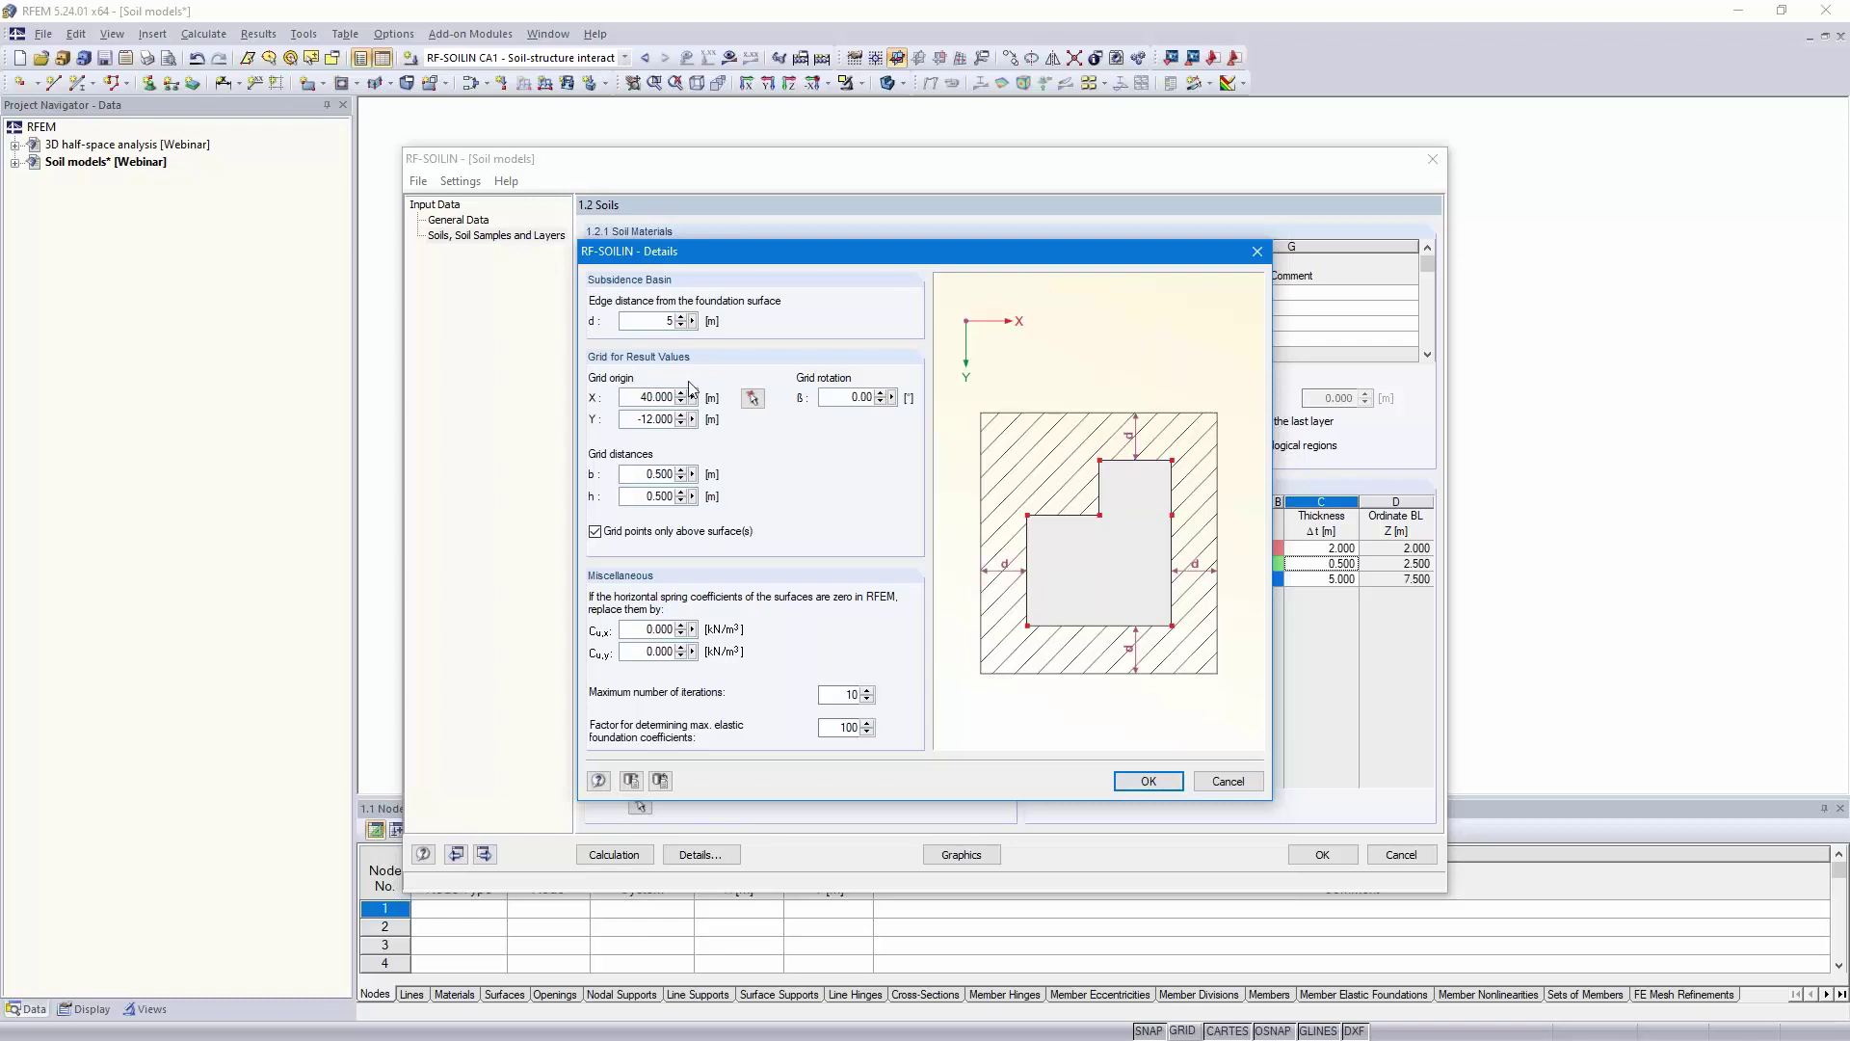
left_click(1149, 781)
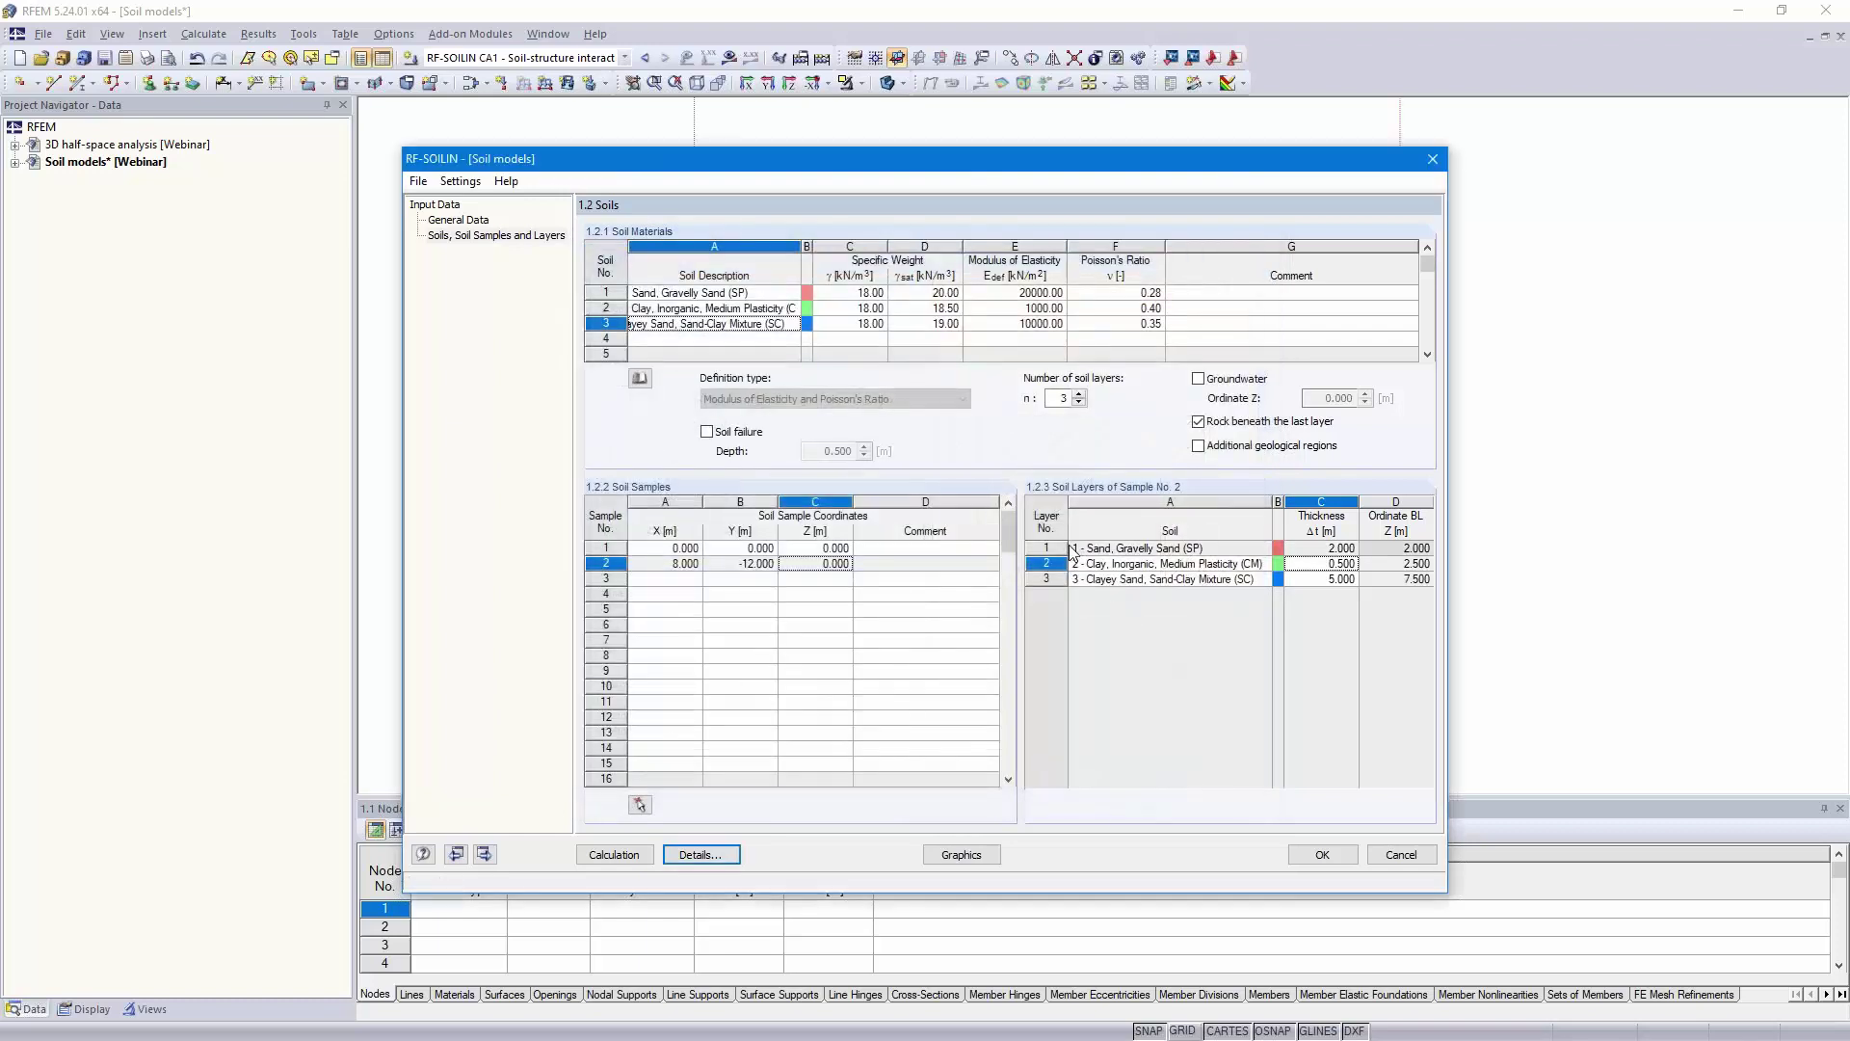
- Run the RF-SOILIN calculation, check the table of elastic foundation coefficients and close the module
left_click(613, 855)
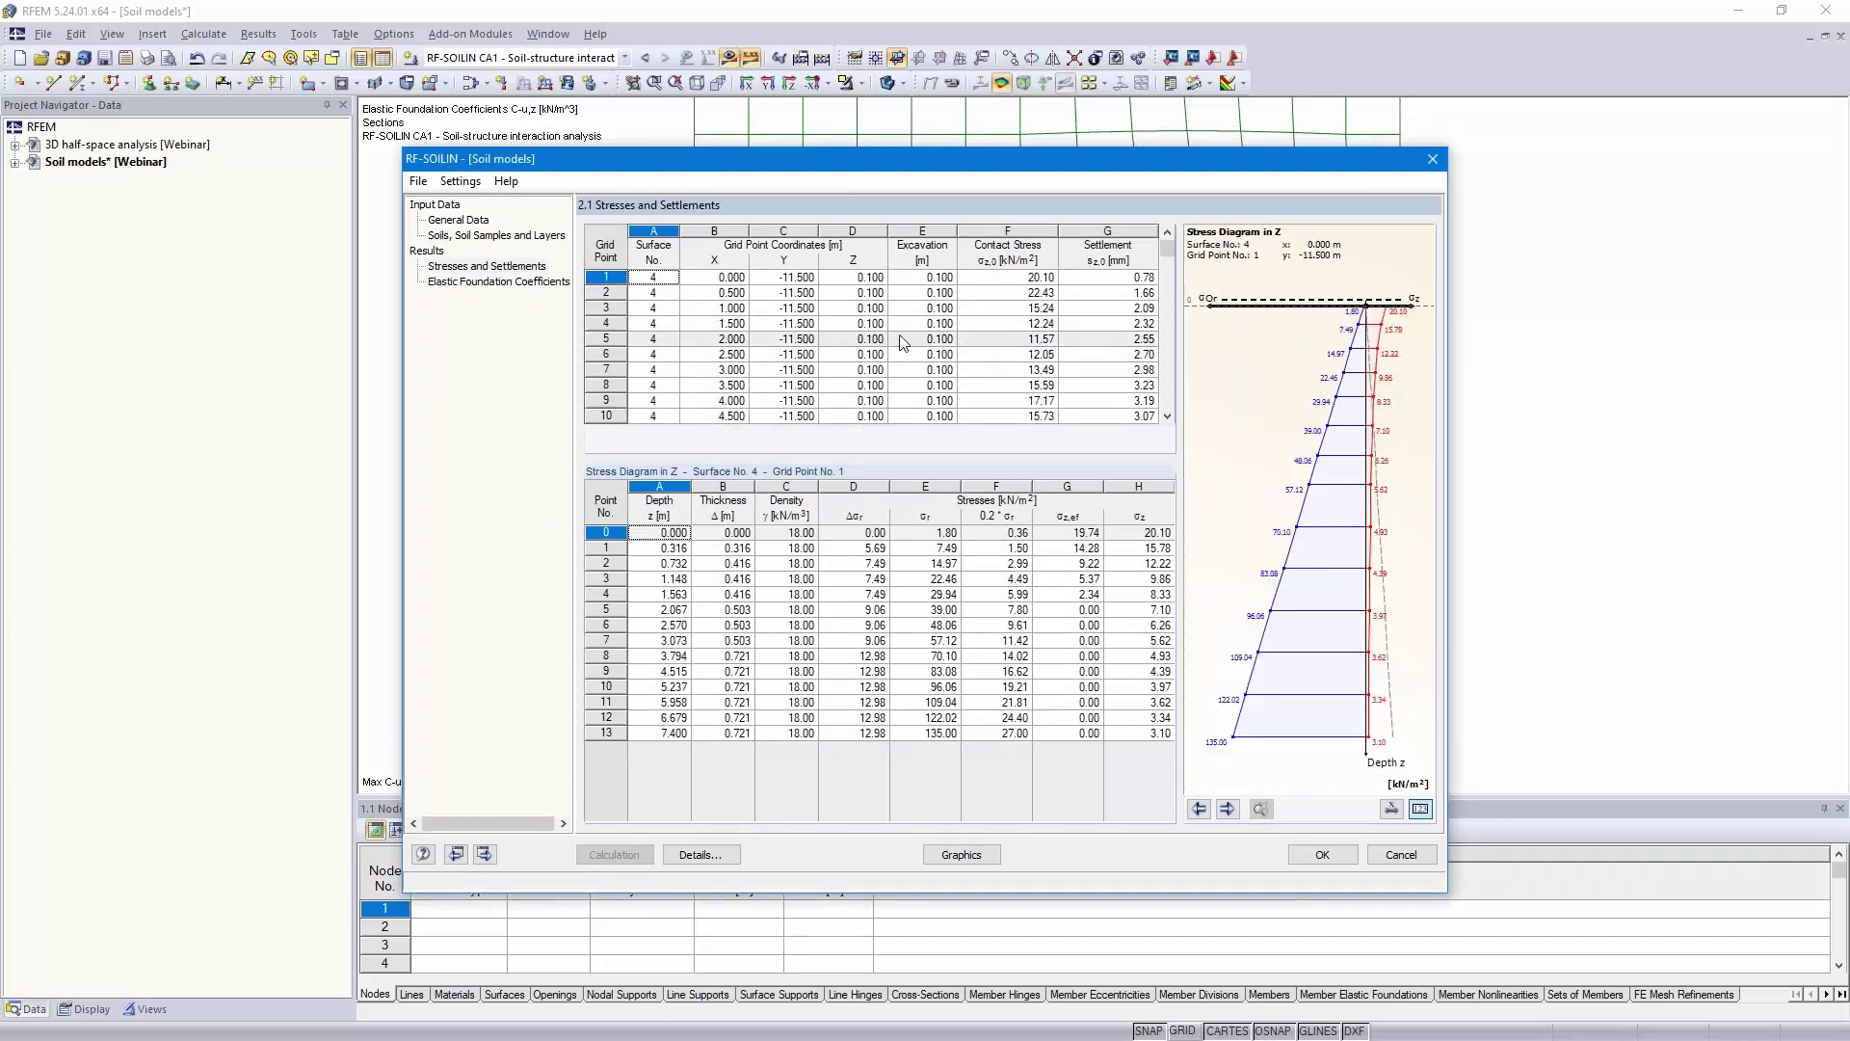
left_click(492, 281)
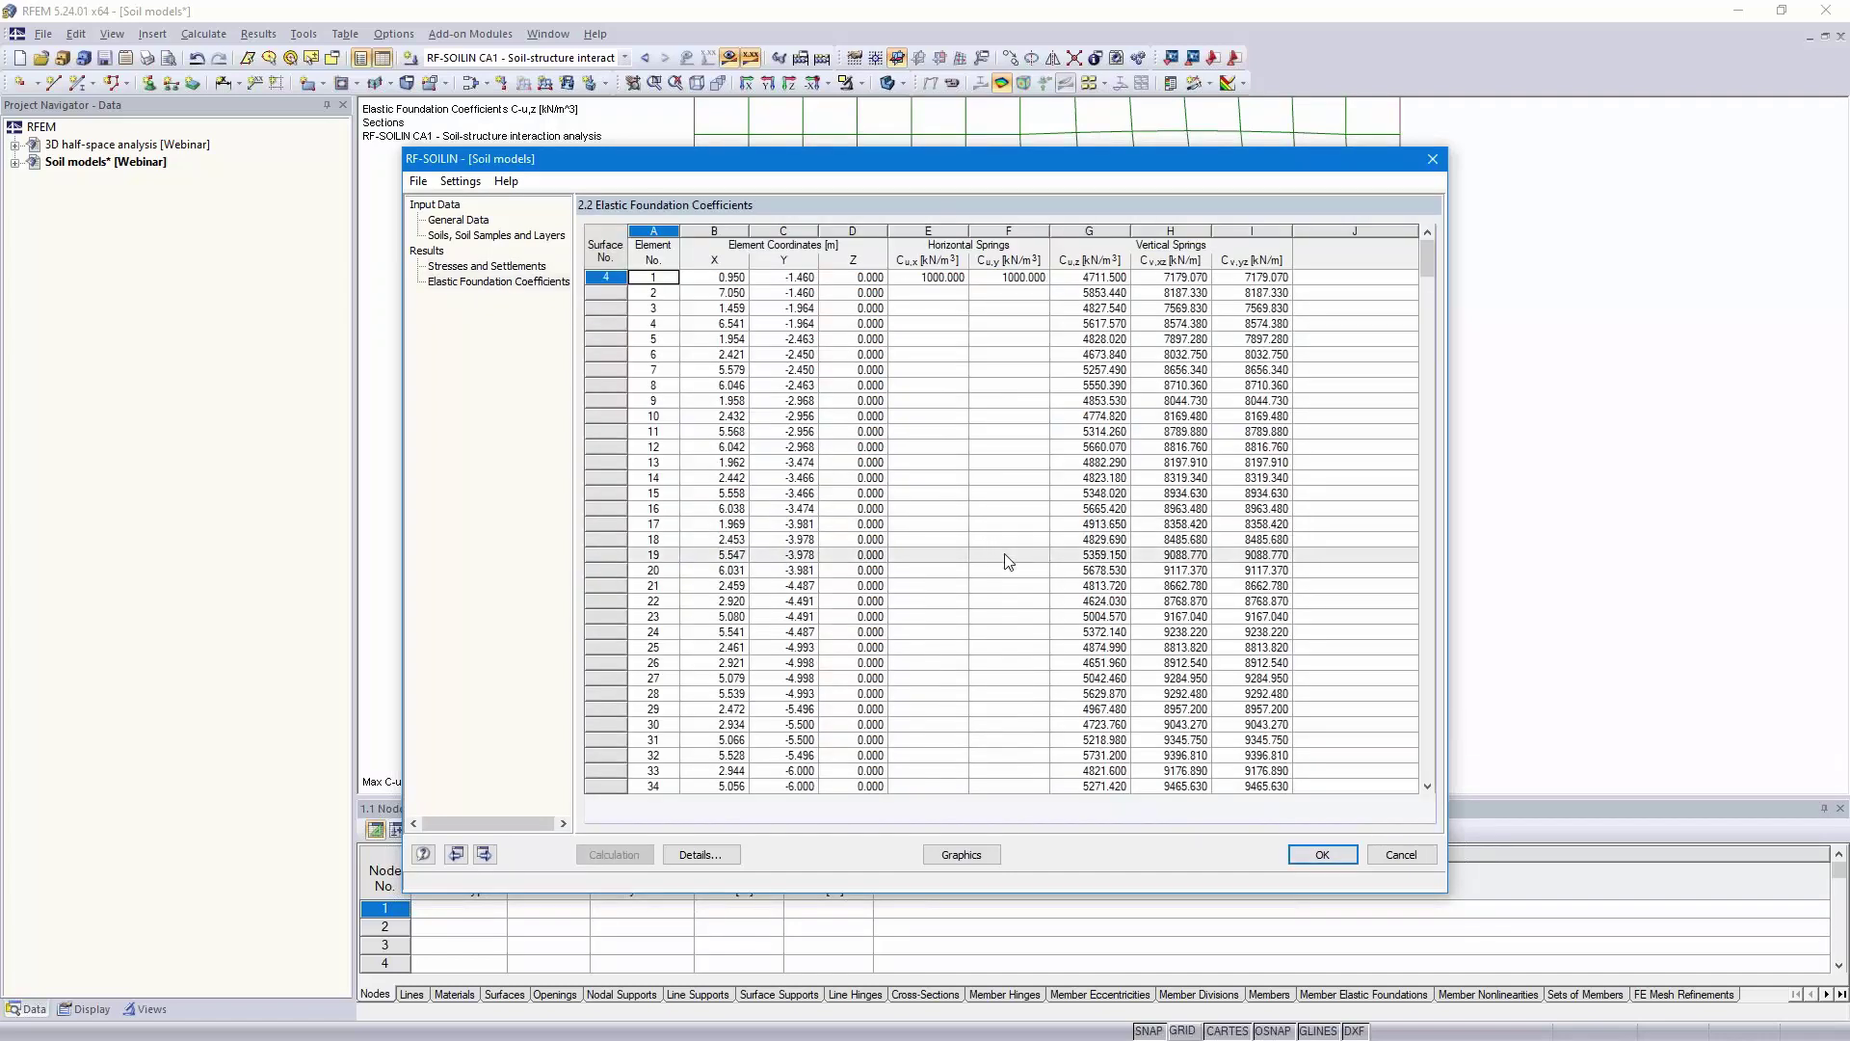
left_click(1320, 855)
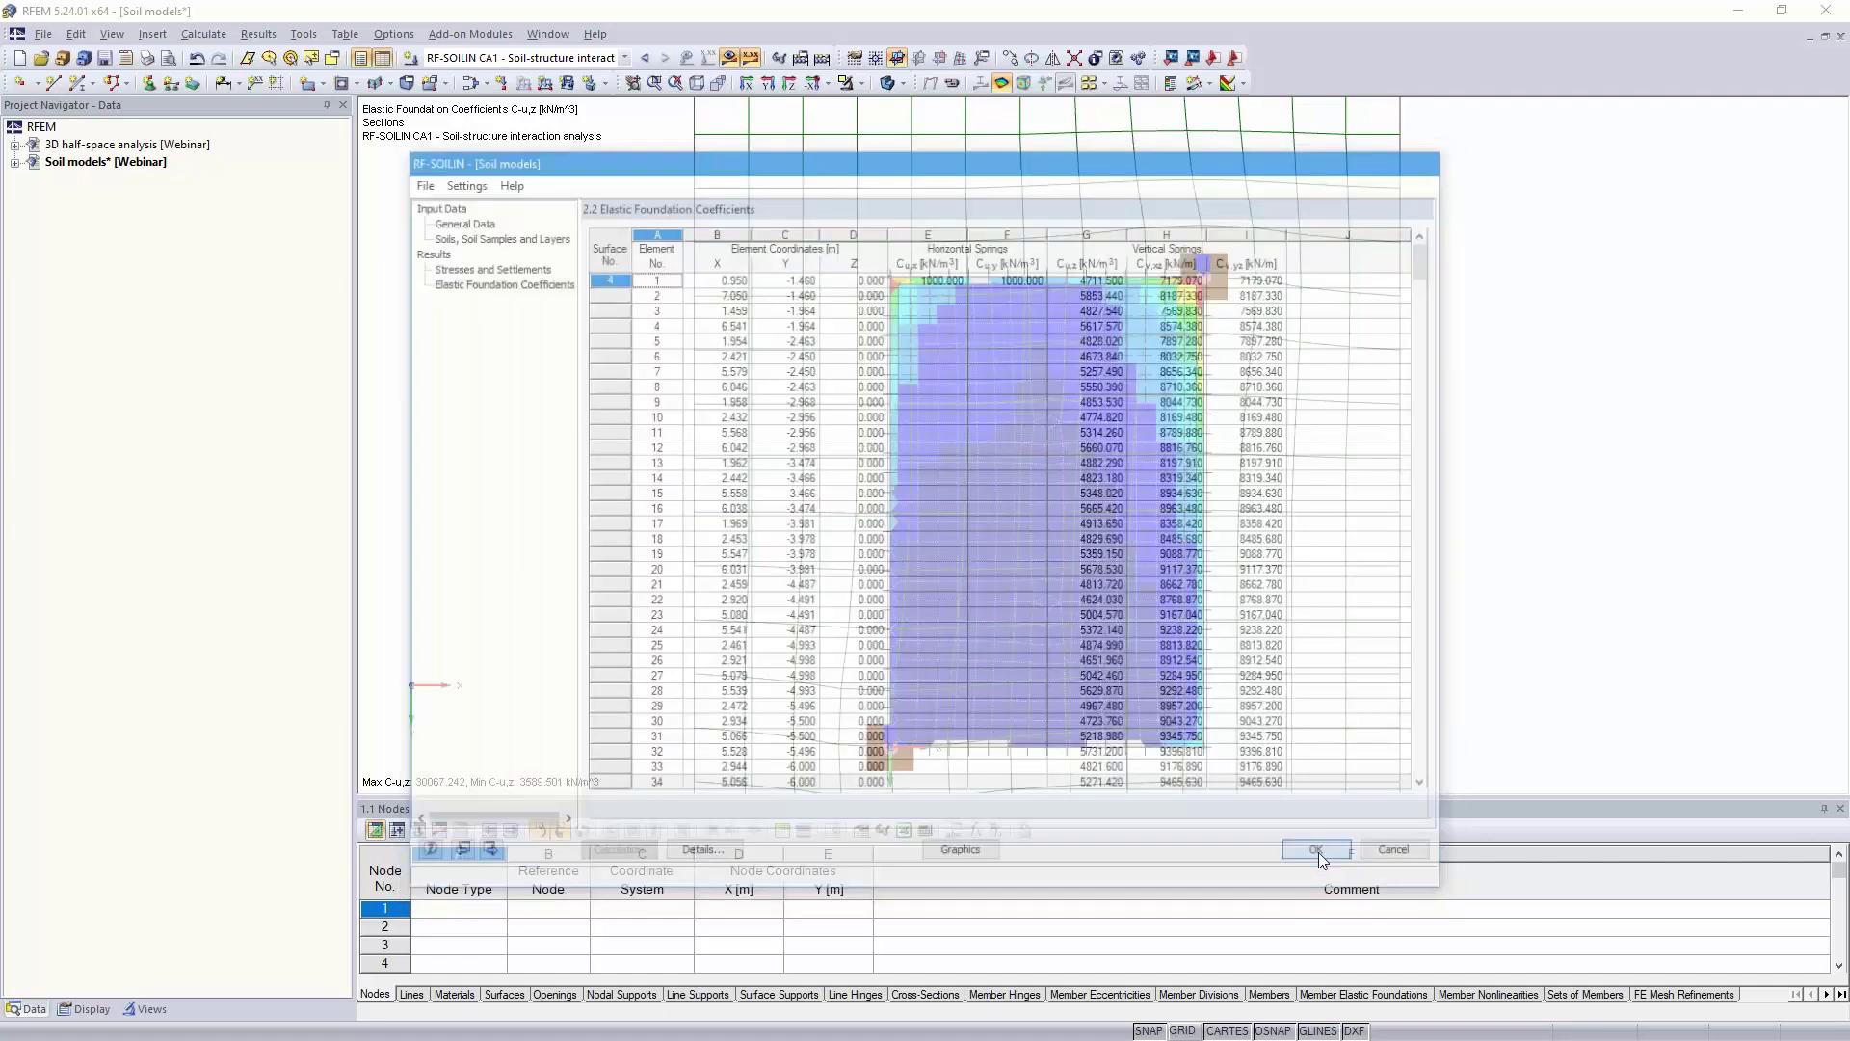
- Examine the distribution of the elastic foundation coefficients C-u,z over the slab in an isometric view
left_click(697, 83)
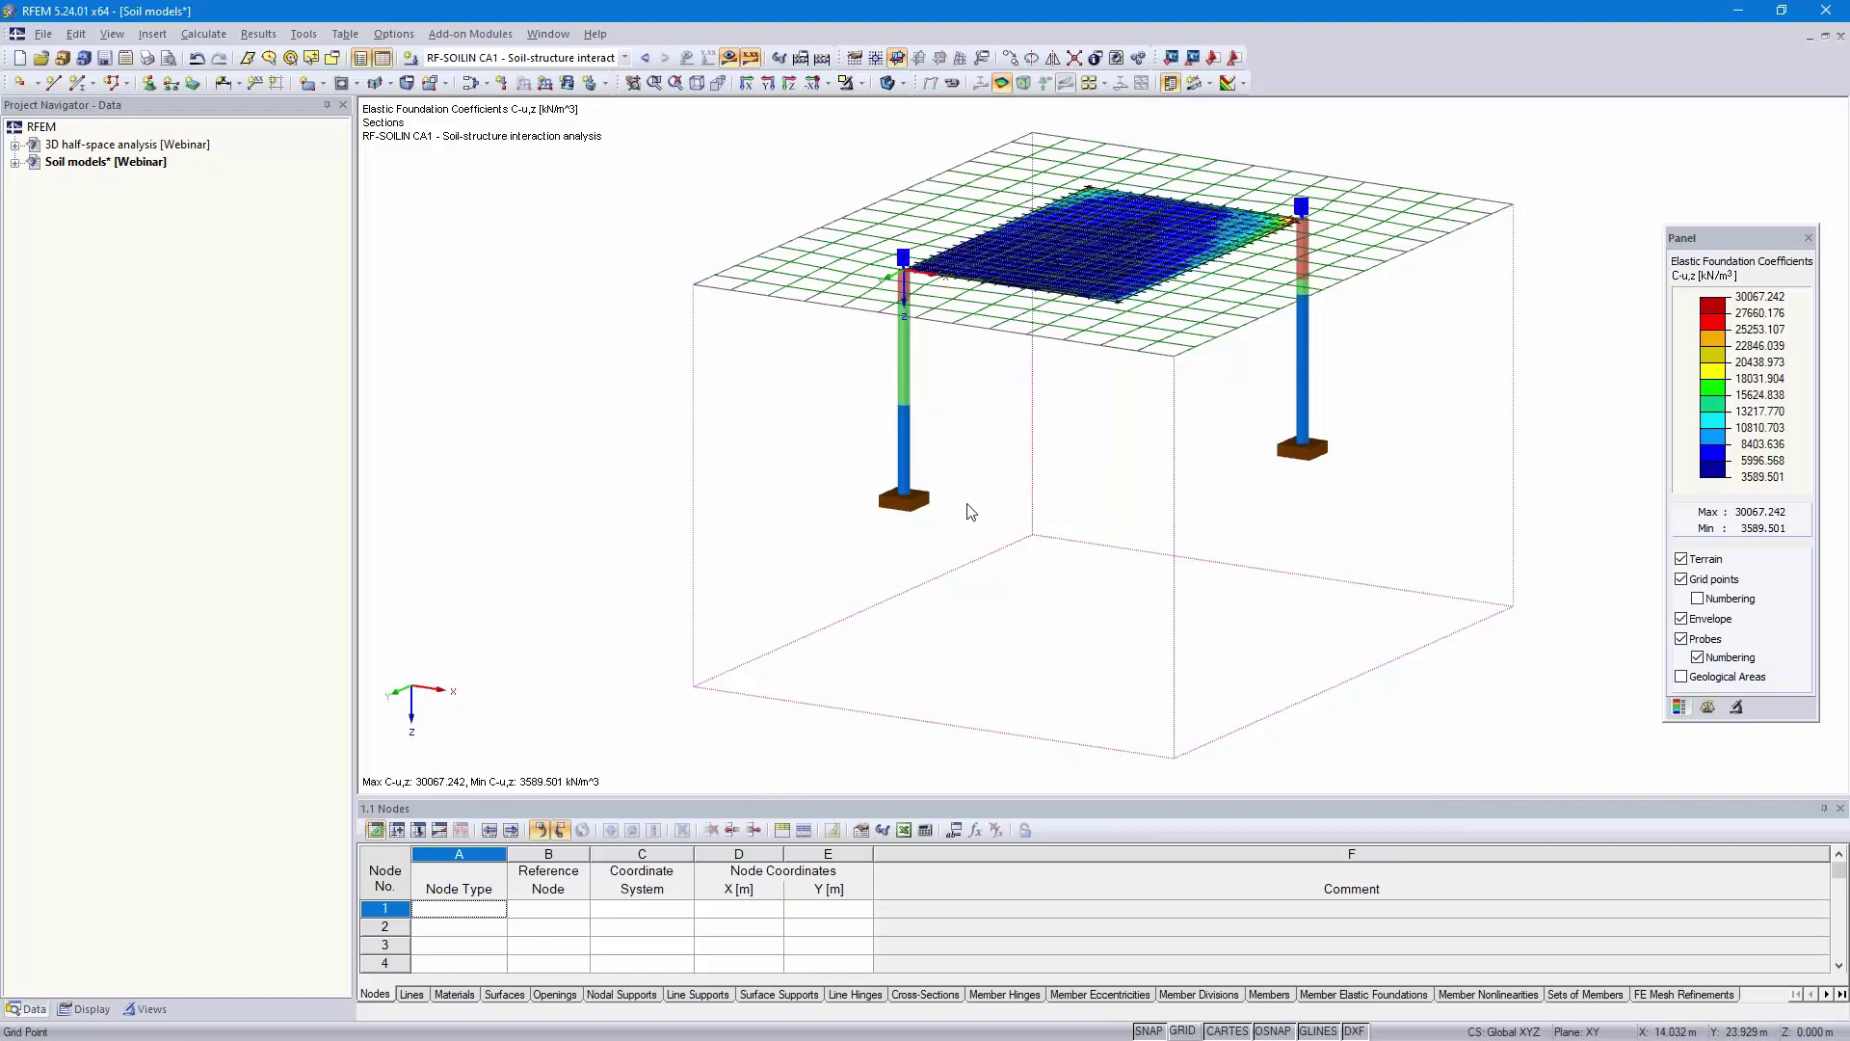
scroll(1228, 336, "up", 1)
scroll(1229, 335, "up", 2)
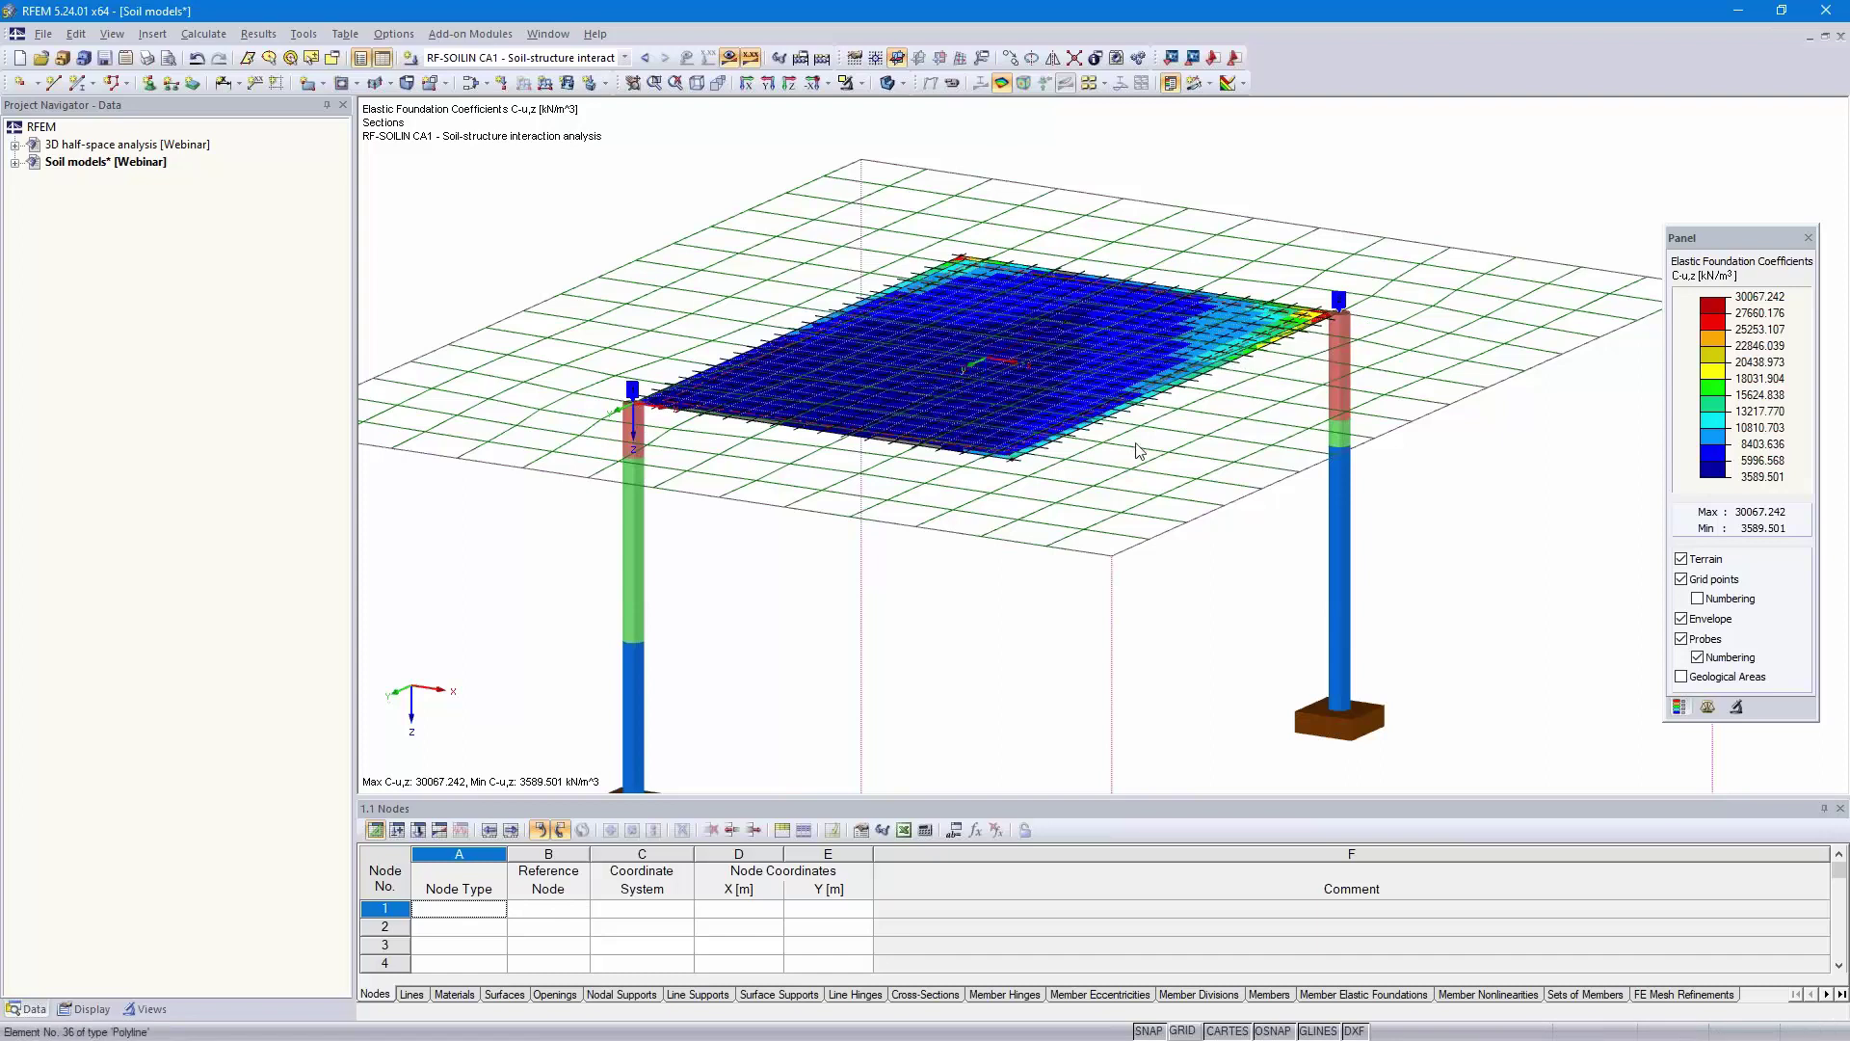
scroll(1084, 576, "up", 2)
middle_click_drag(1082, 574, 1329, 433)
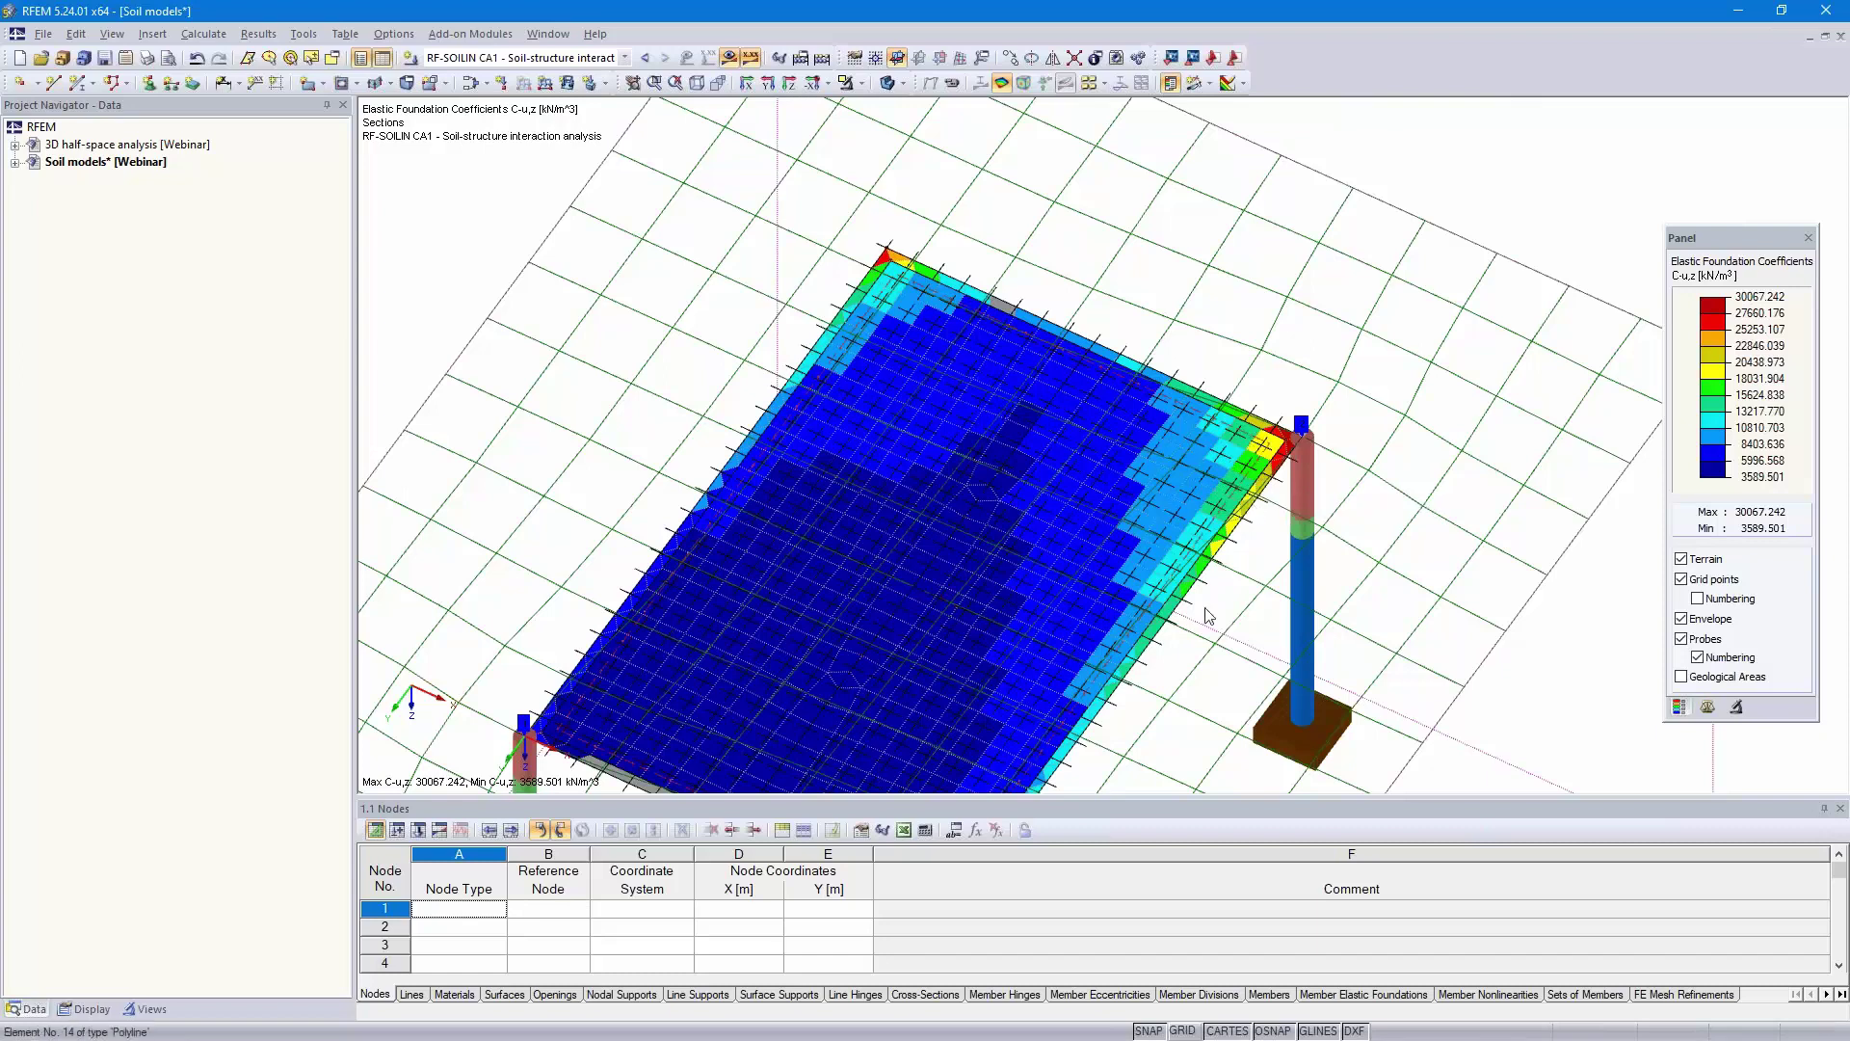
middle_click_drag(1181, 665, 1028, 540)
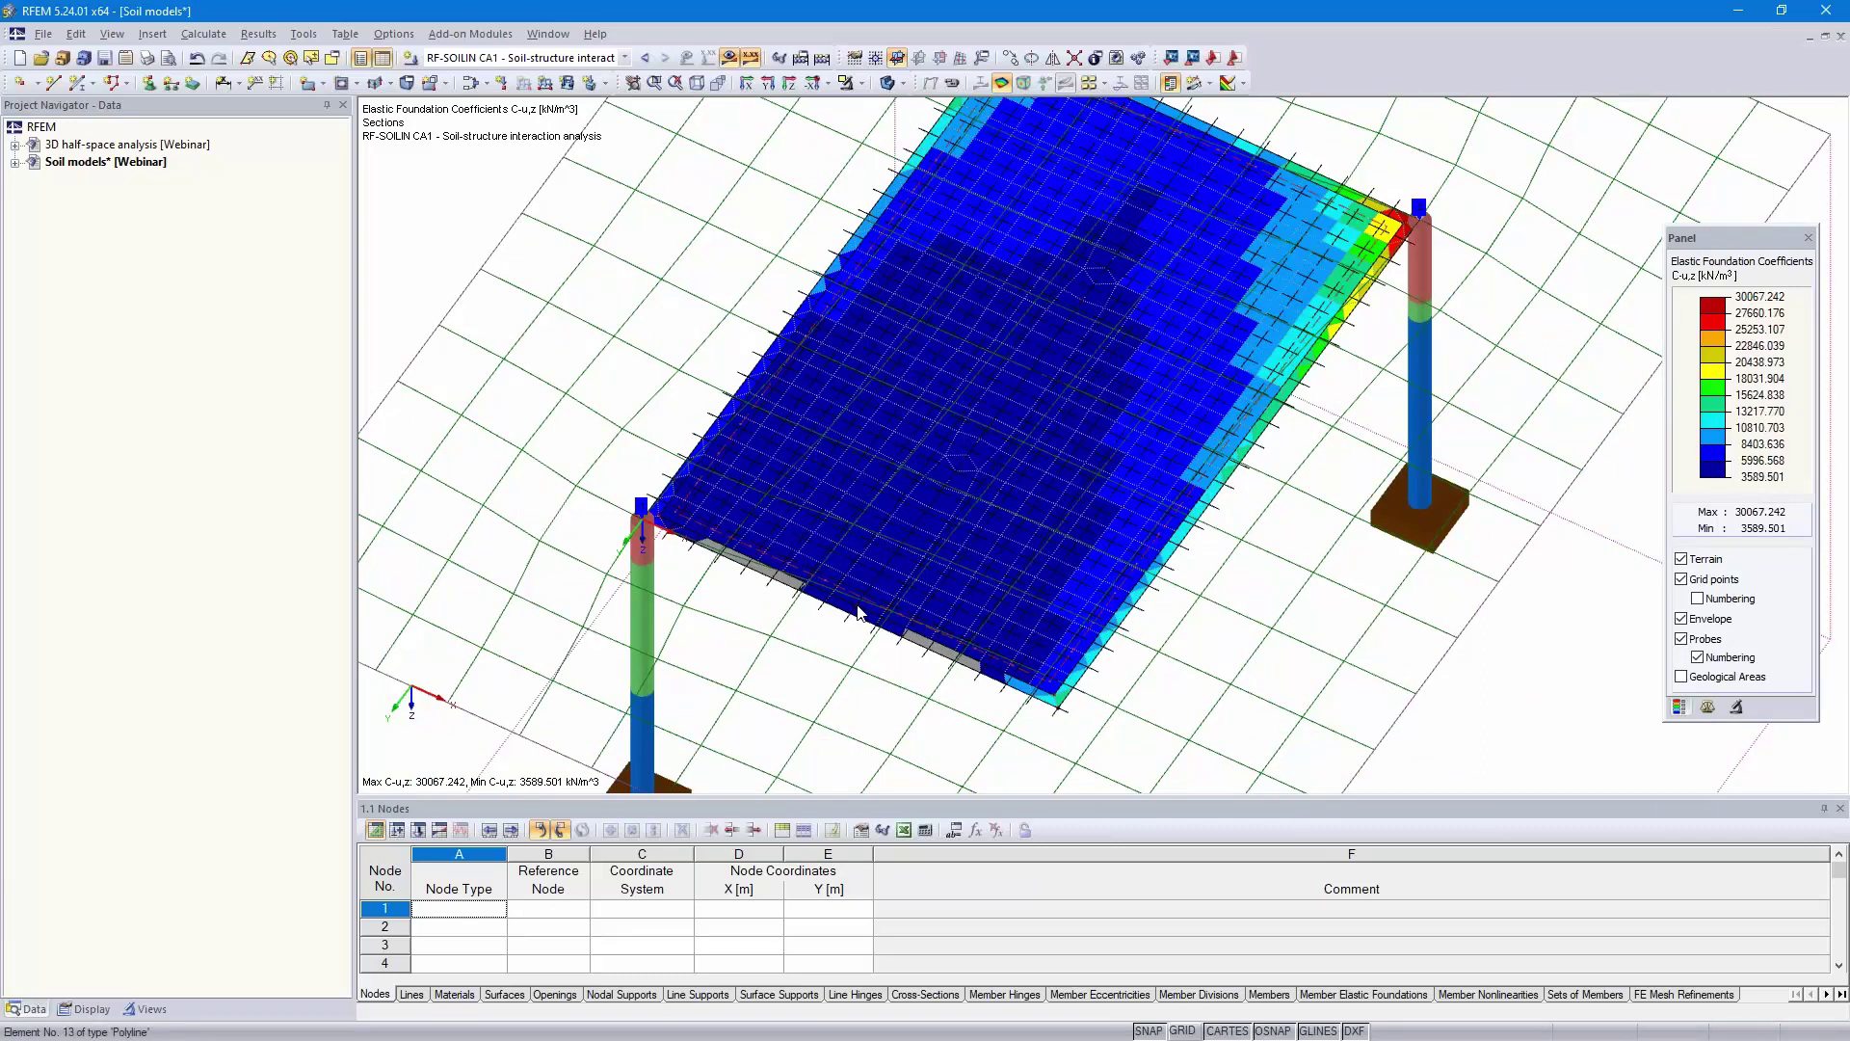
middle_click_drag(1310, 605, 558, 297, "ctrl")
- Show the global deformations u-Z of the slab for load combination CO16, LC1 + 0.3*LC2
left_click(624, 58)
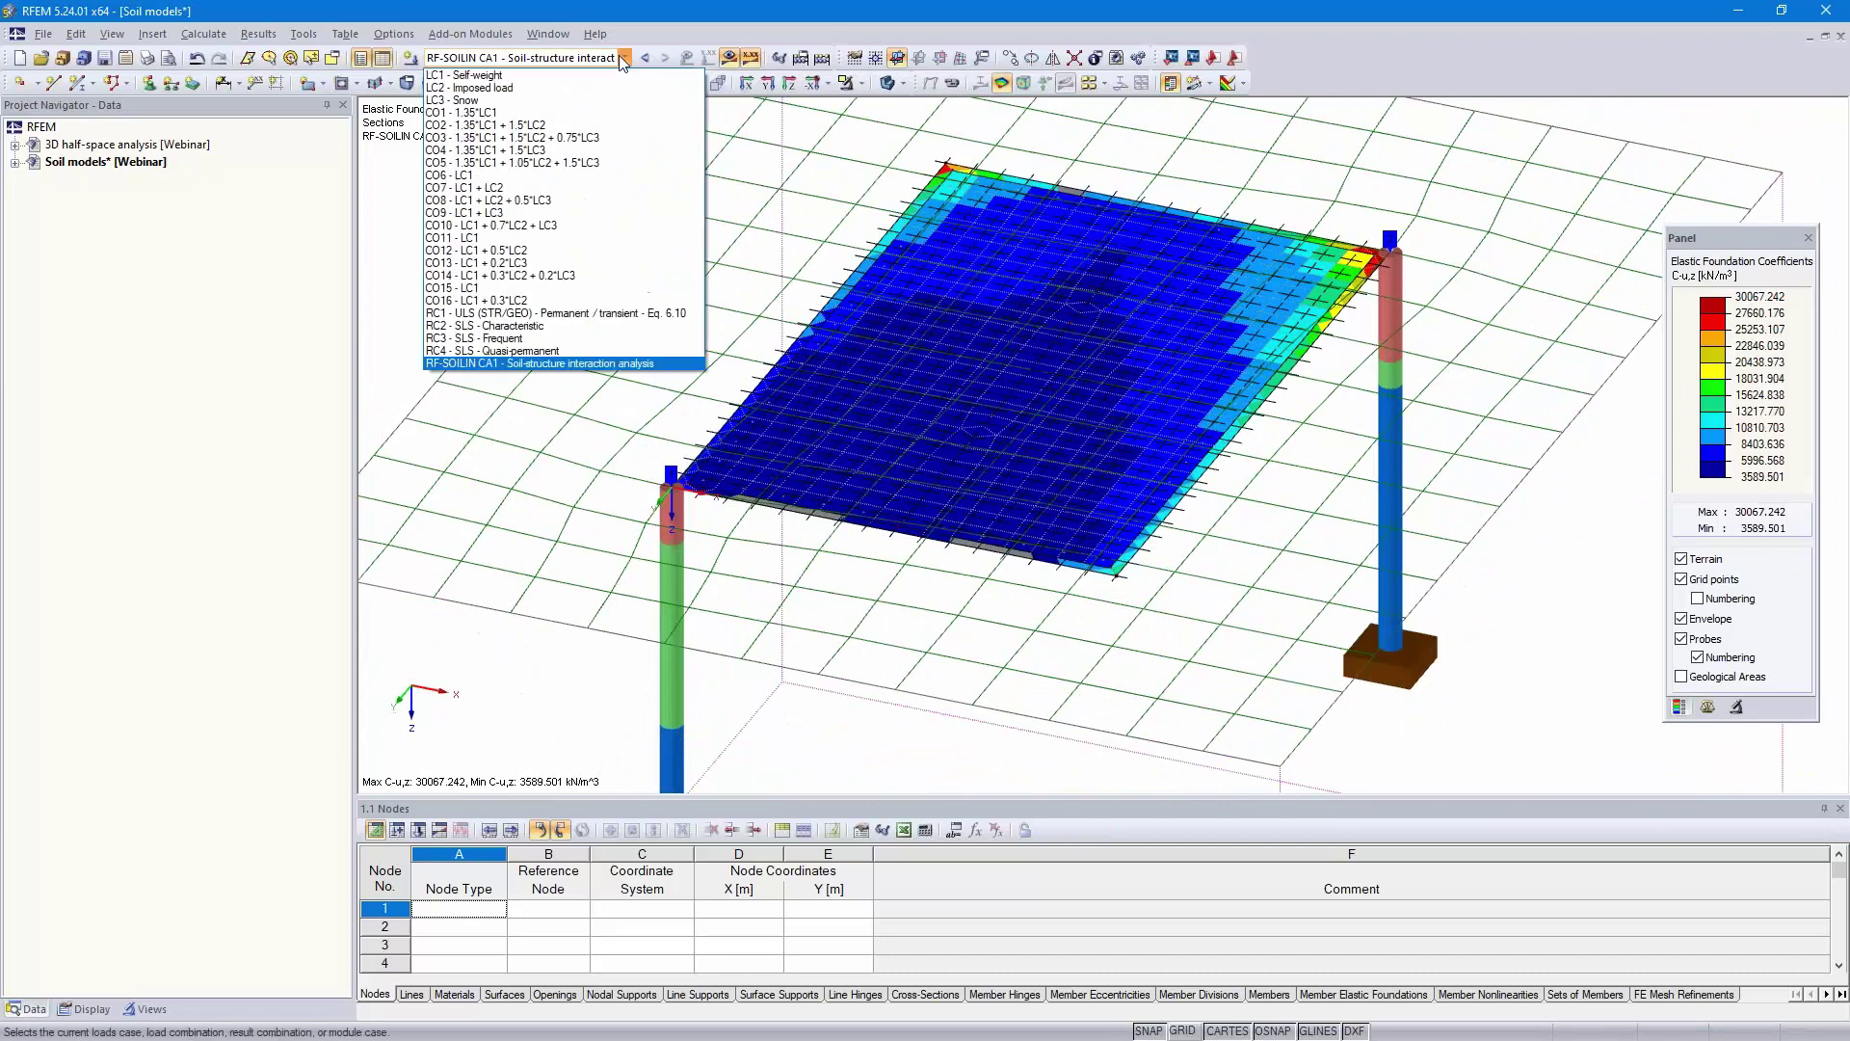
left_click(542, 301)
middle_click_drag(1313, 492, 993, 565, "ctrl")
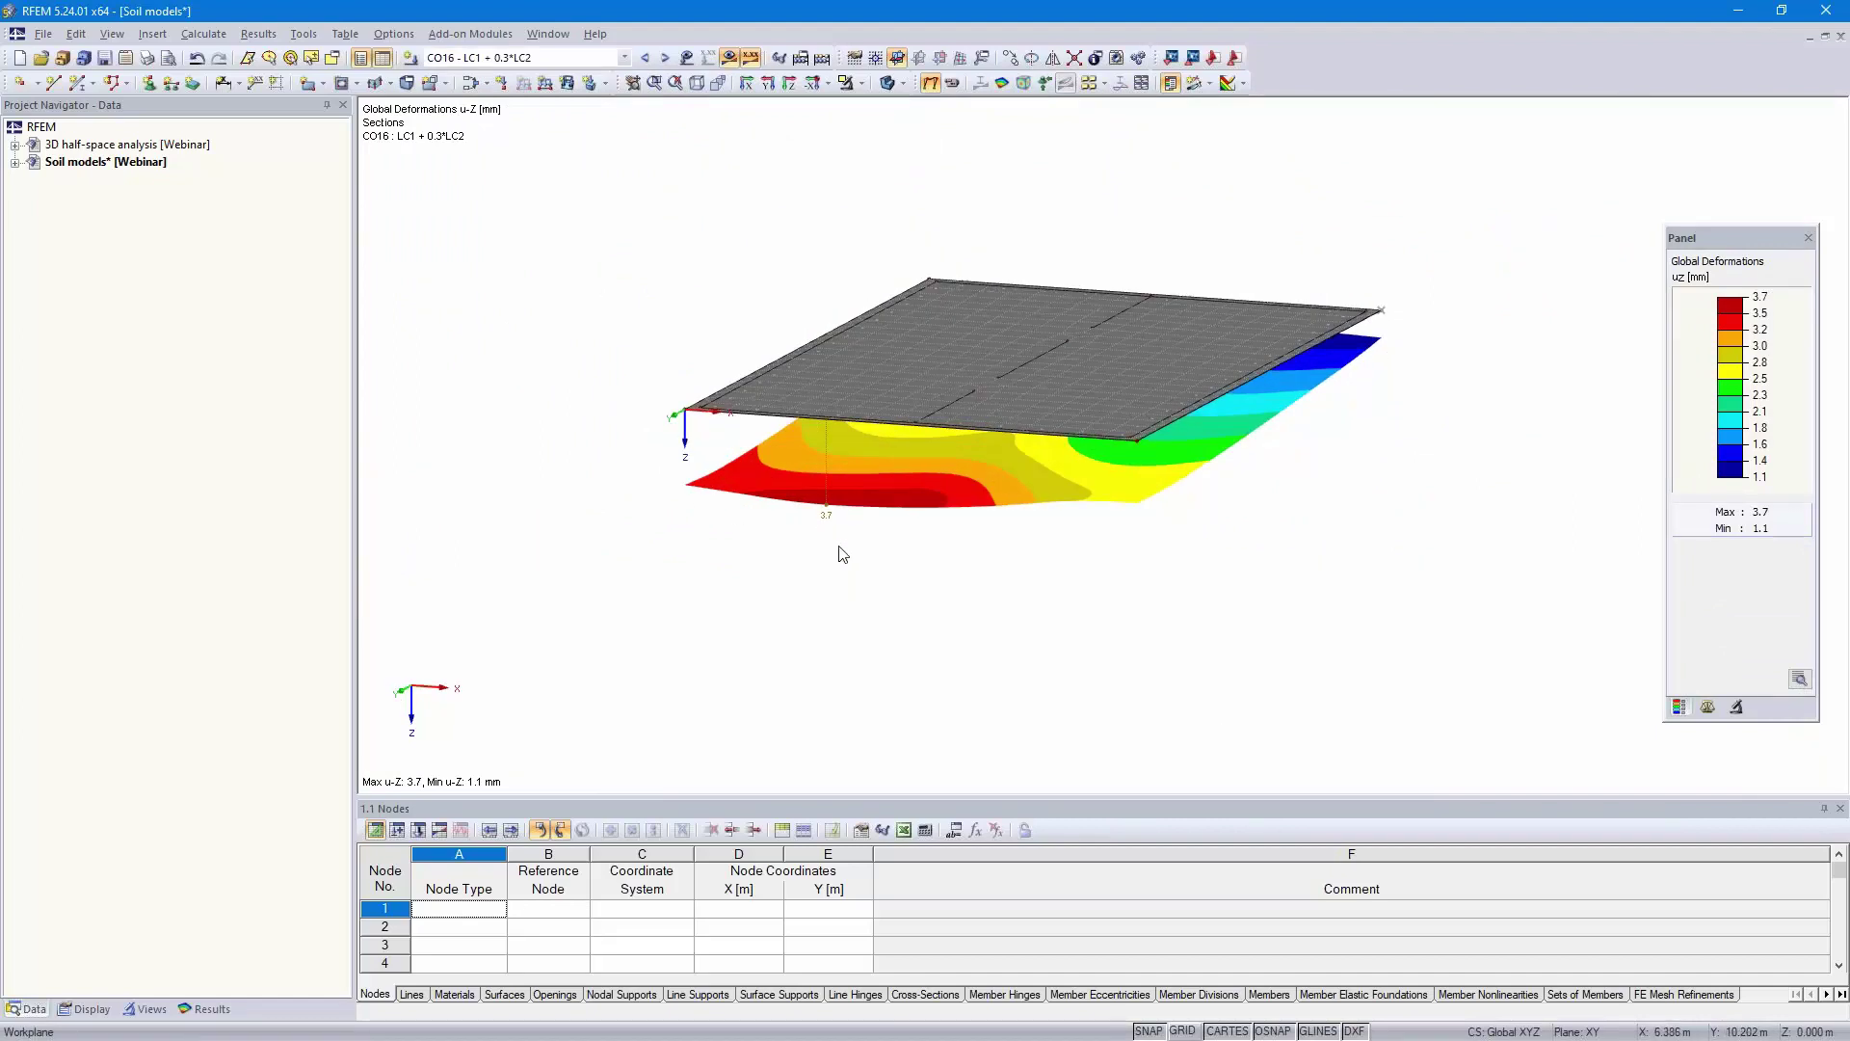
scroll(852, 540, "up", 1)
scroll(853, 535, "down", 2)
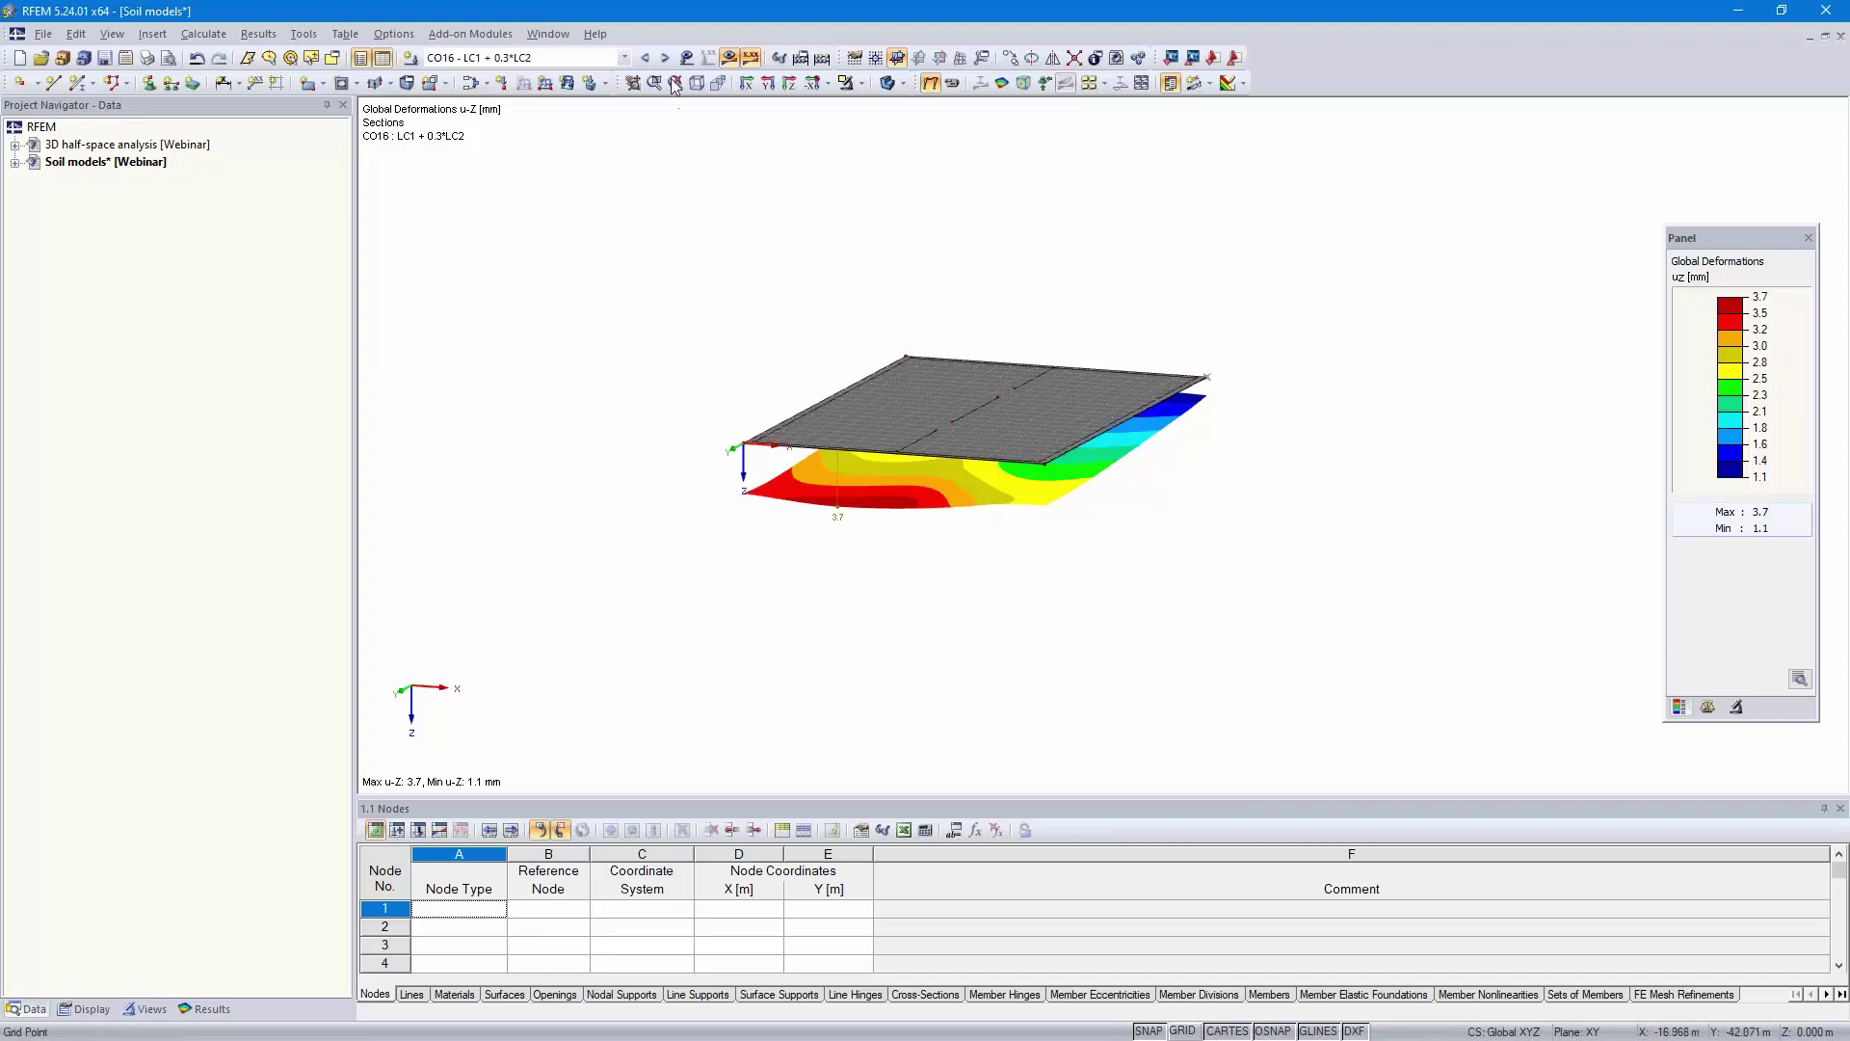
- Hide the results, view the slab in the Z-direction and expand the data tree of the Soil models file
left_click(730, 59)
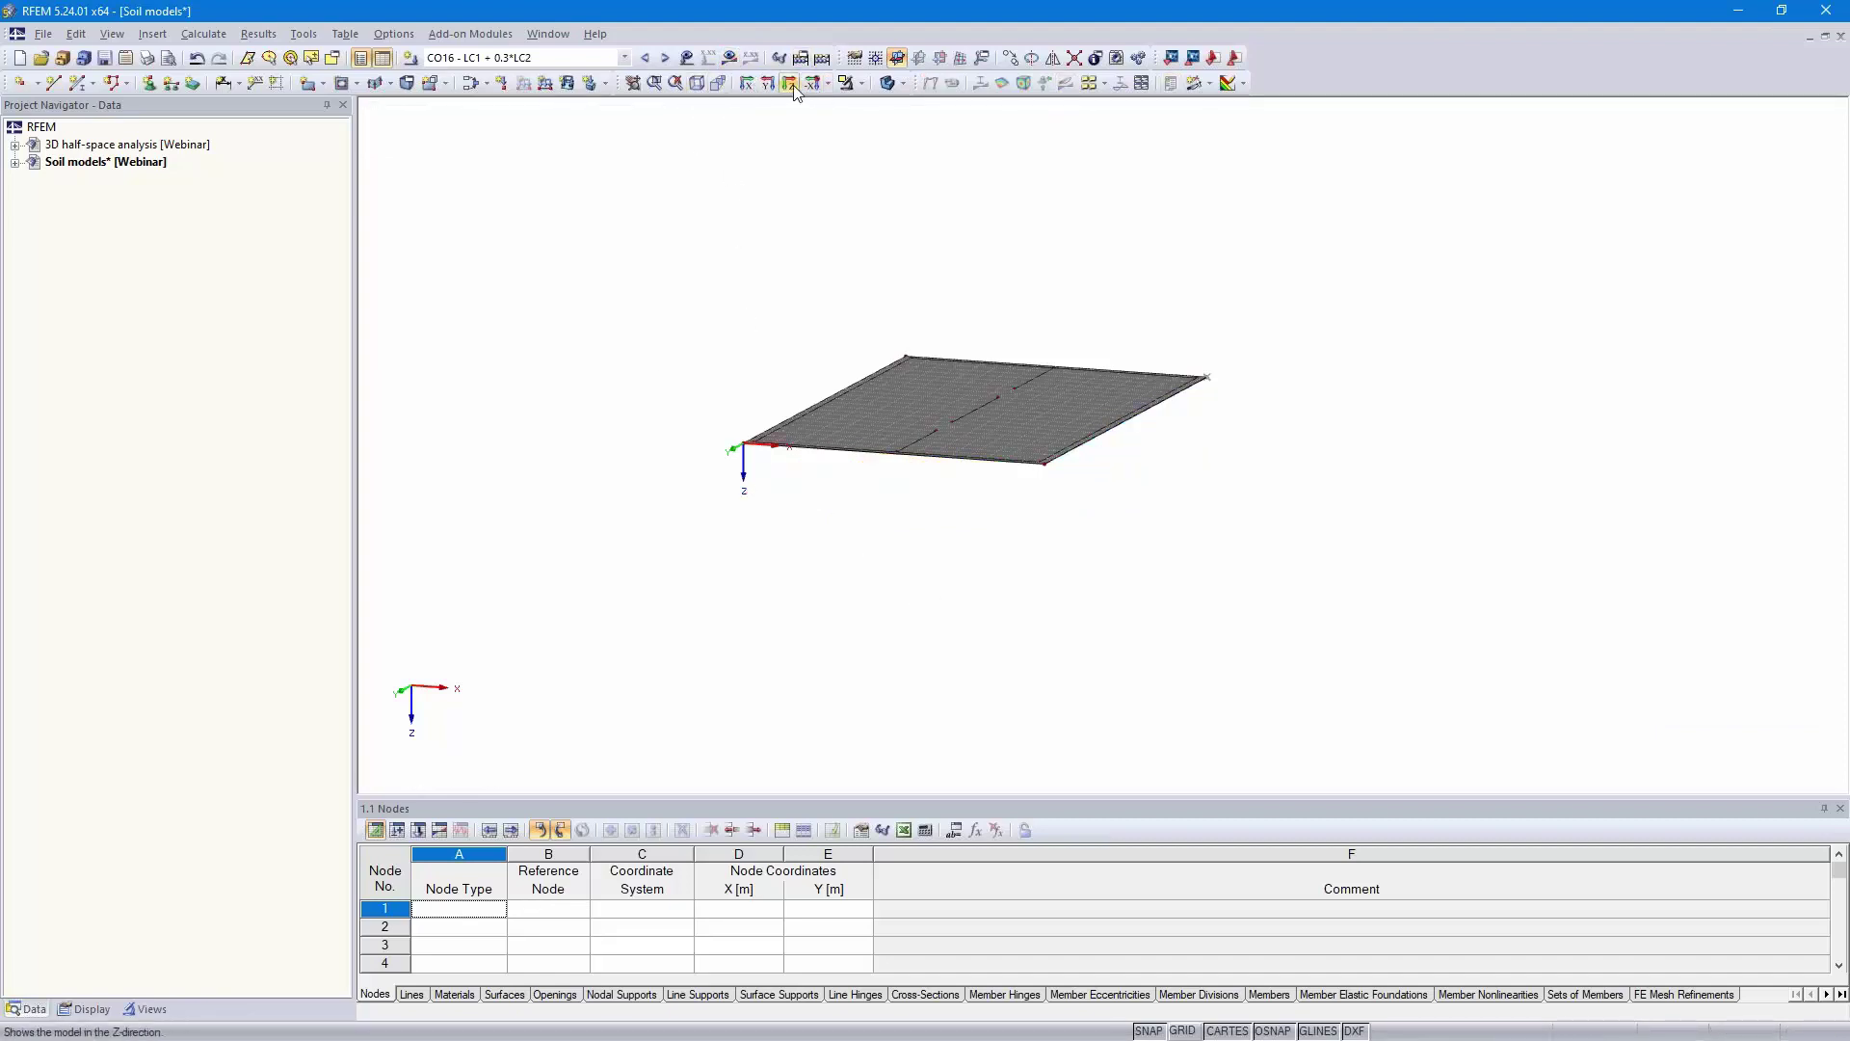
left_click(791, 82)
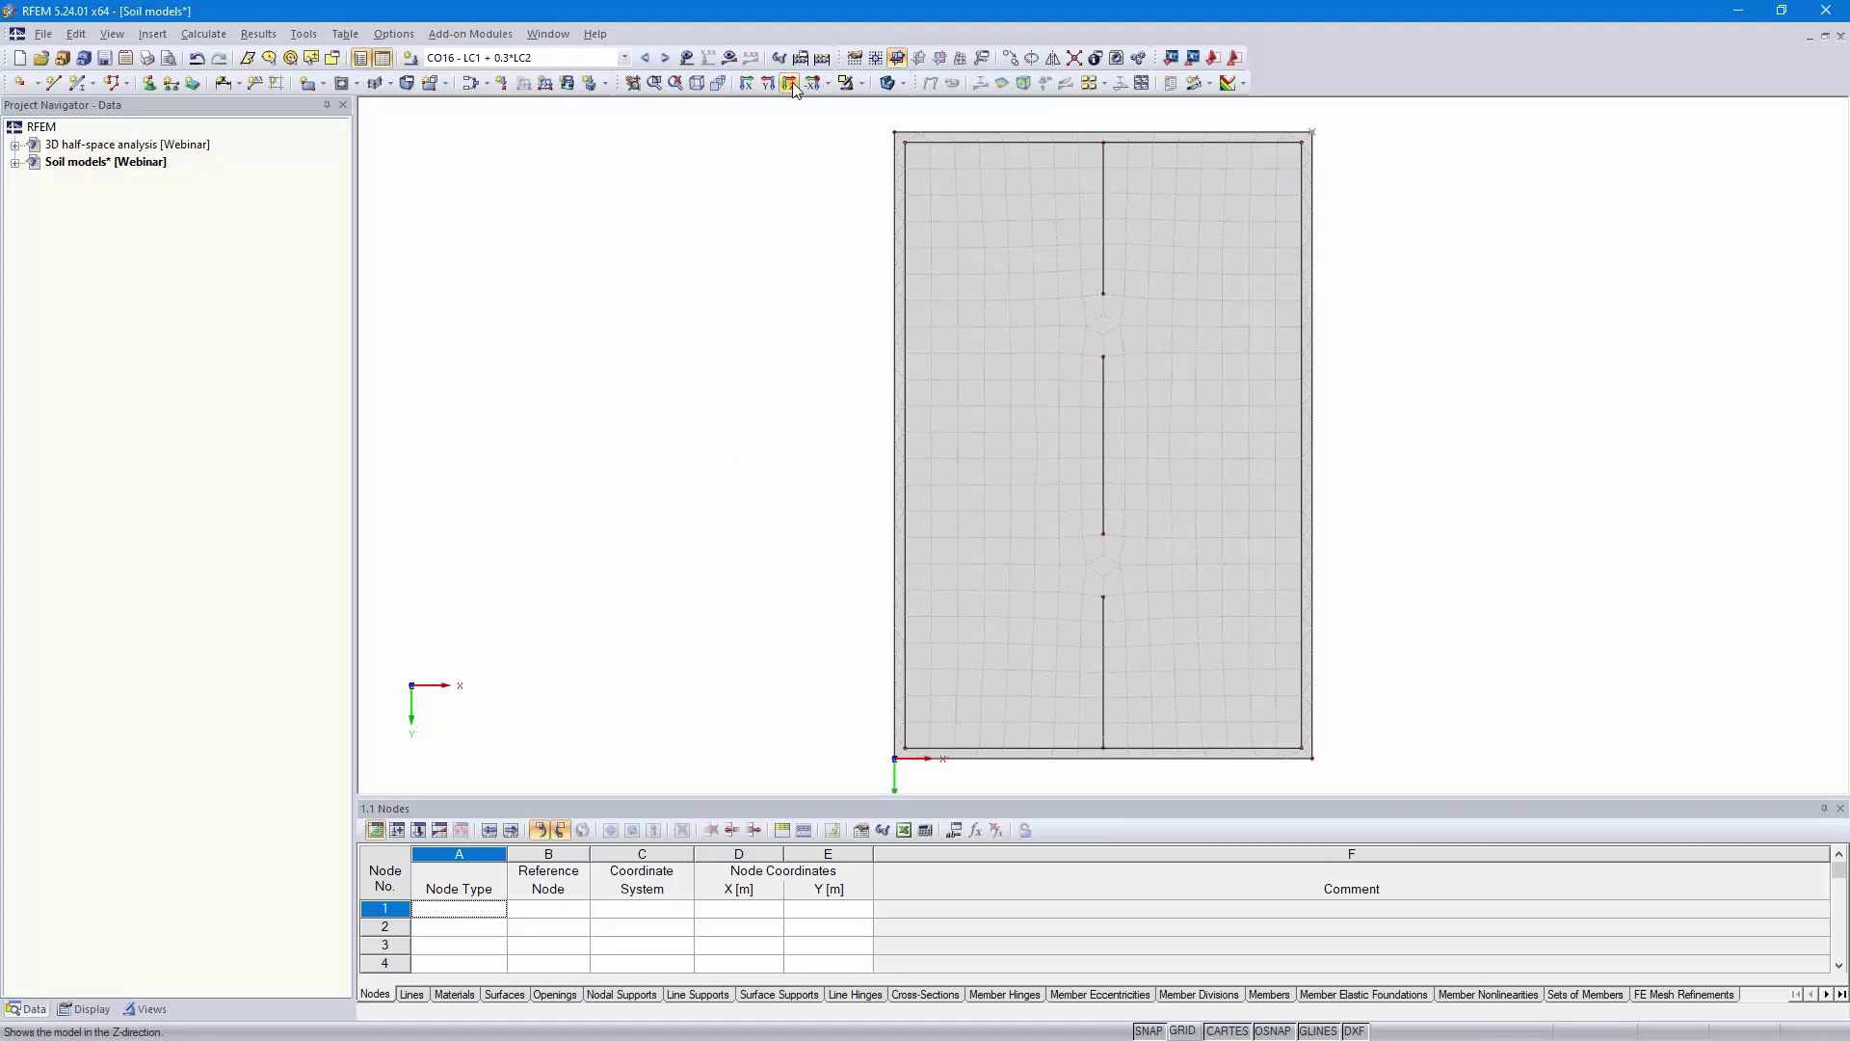
left_click(16, 161)
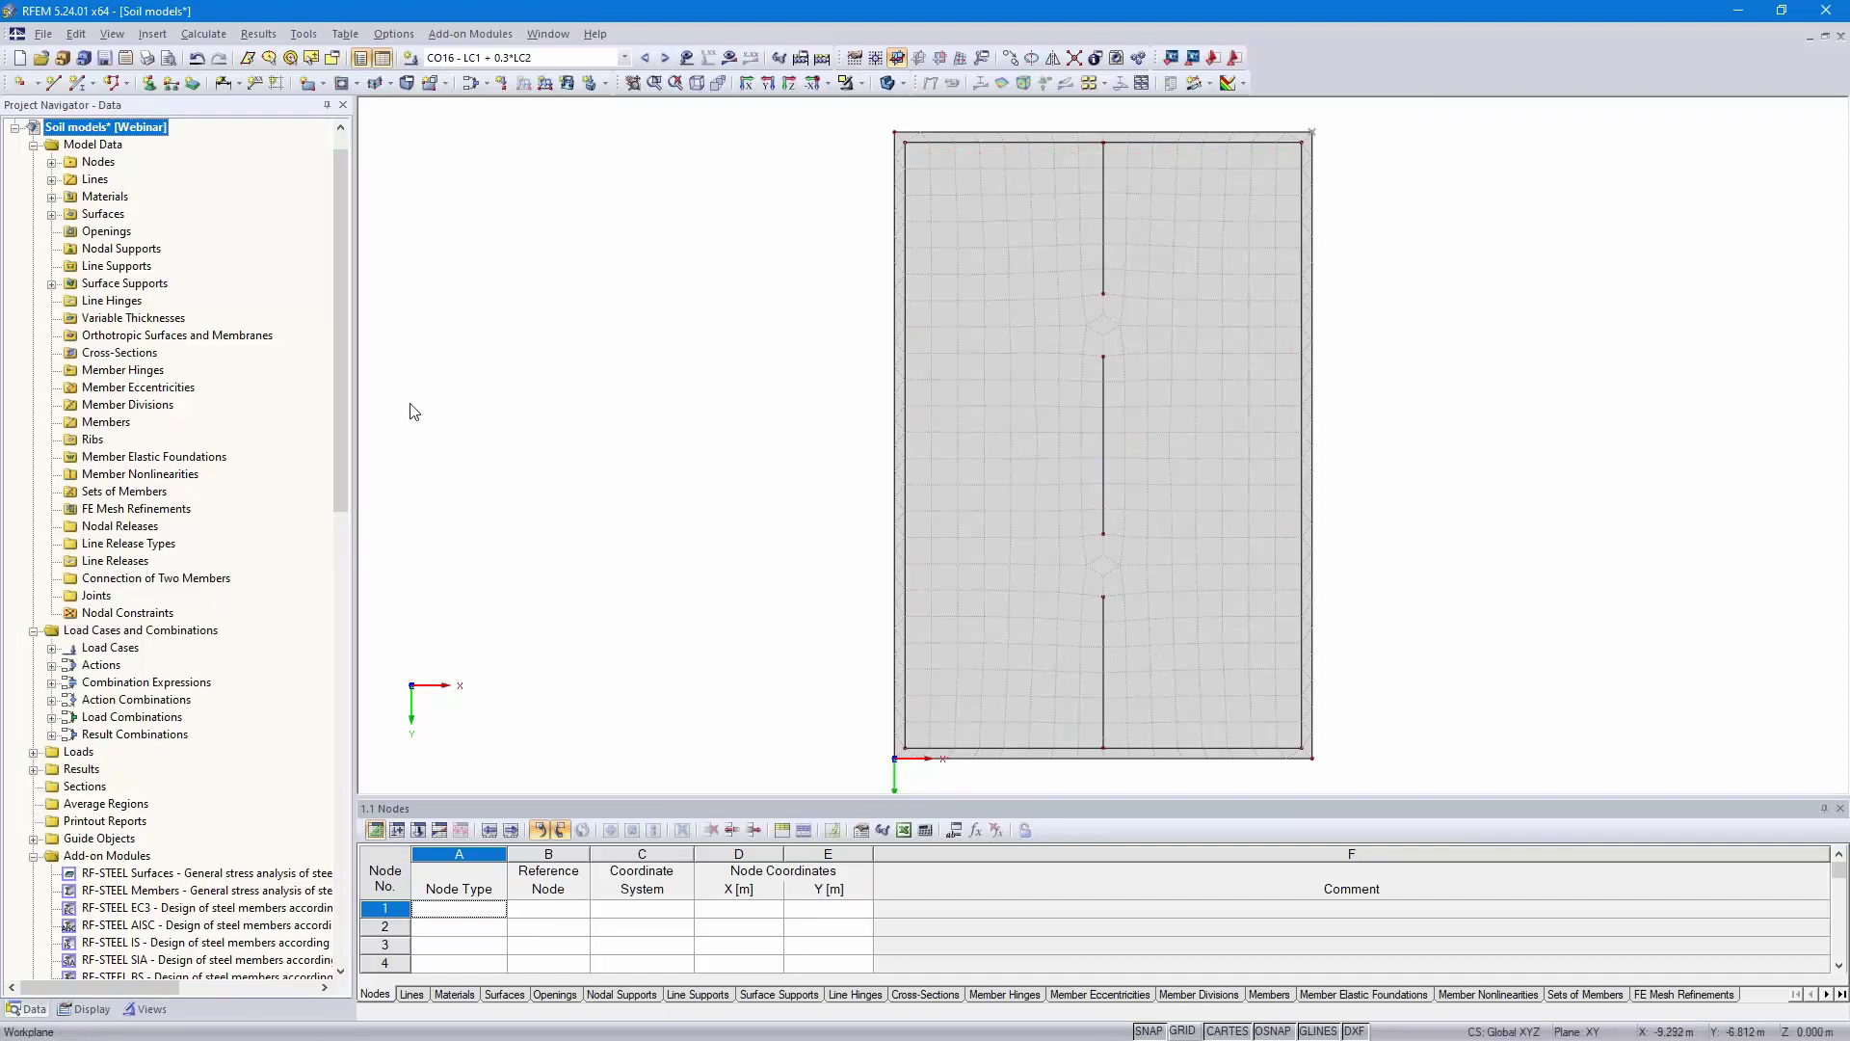
scroll(232, 569, "down", 2)
scroll(231, 568, "up", 1)
scroll(378, 386, "up", 1)
- Open the RF-CONCRETE Surfaces add-on and keep EN 1992-1-1:2004/A1:2014 with the German annex DIN:2015 as the design standard
left_click(479, 34)
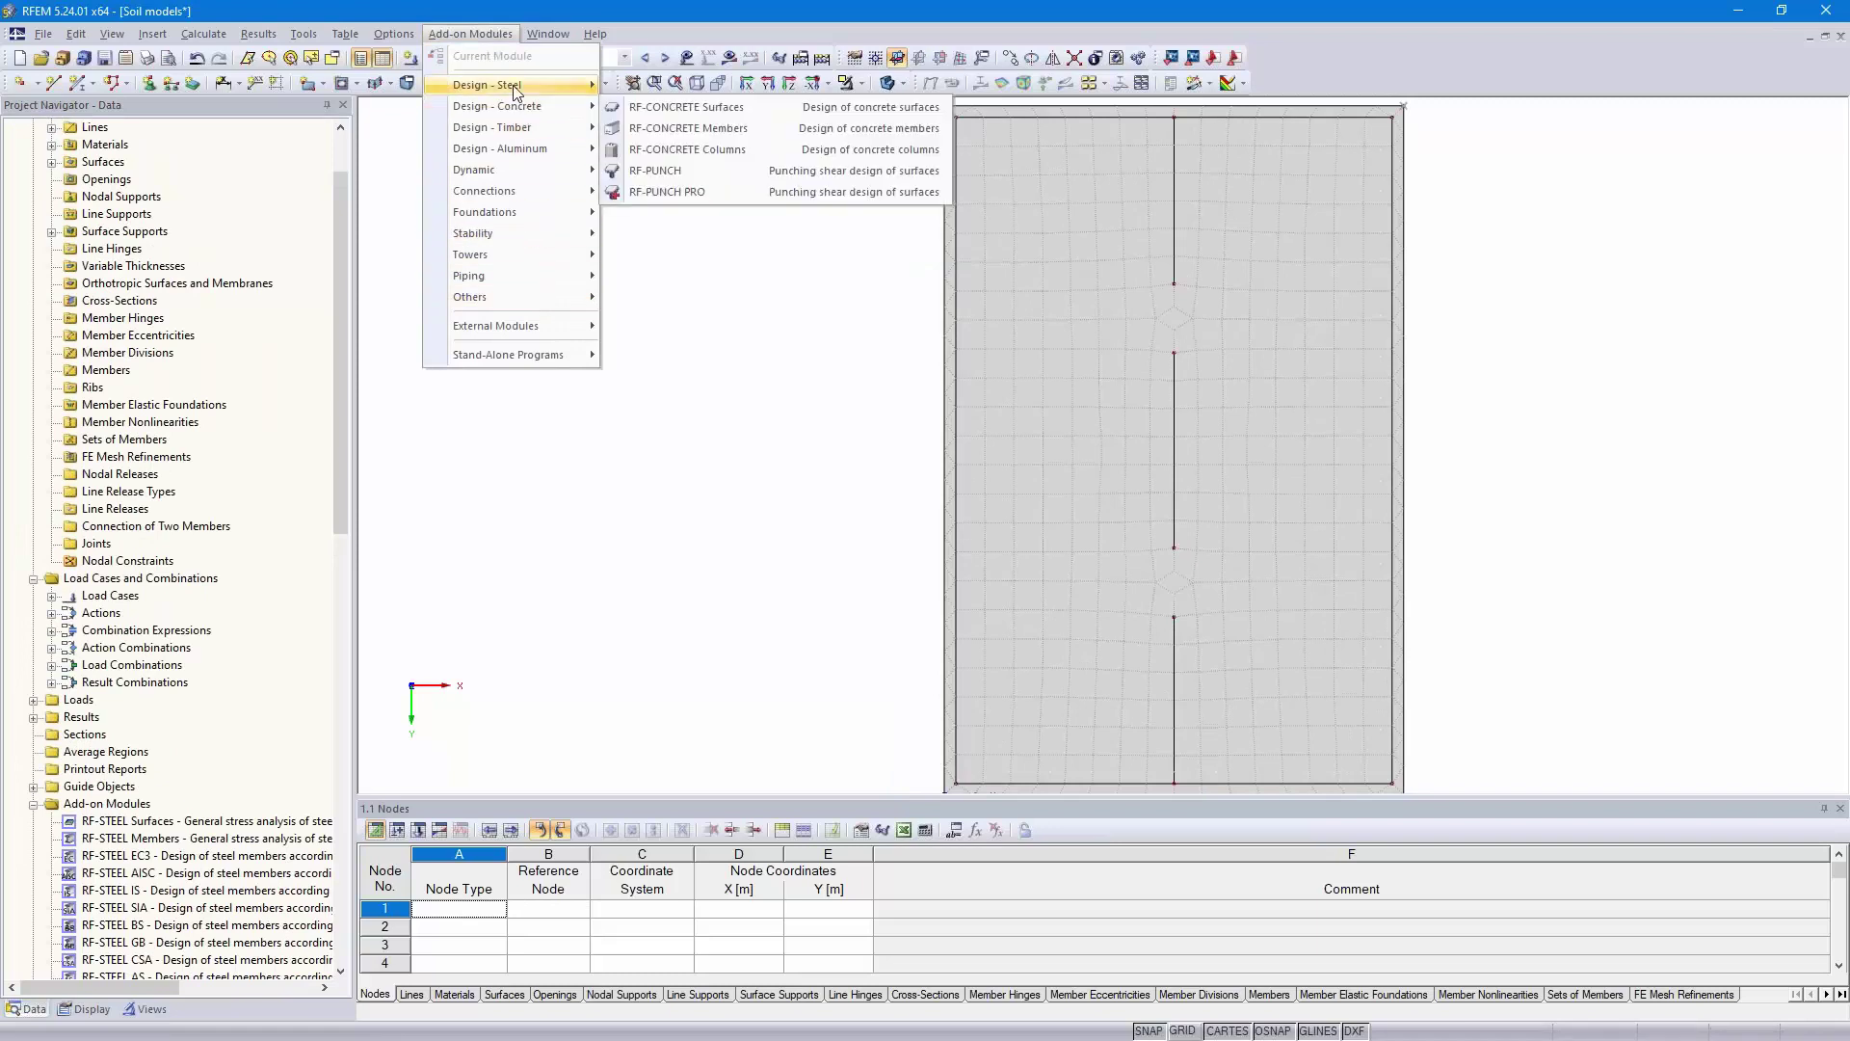
left_click(724, 116)
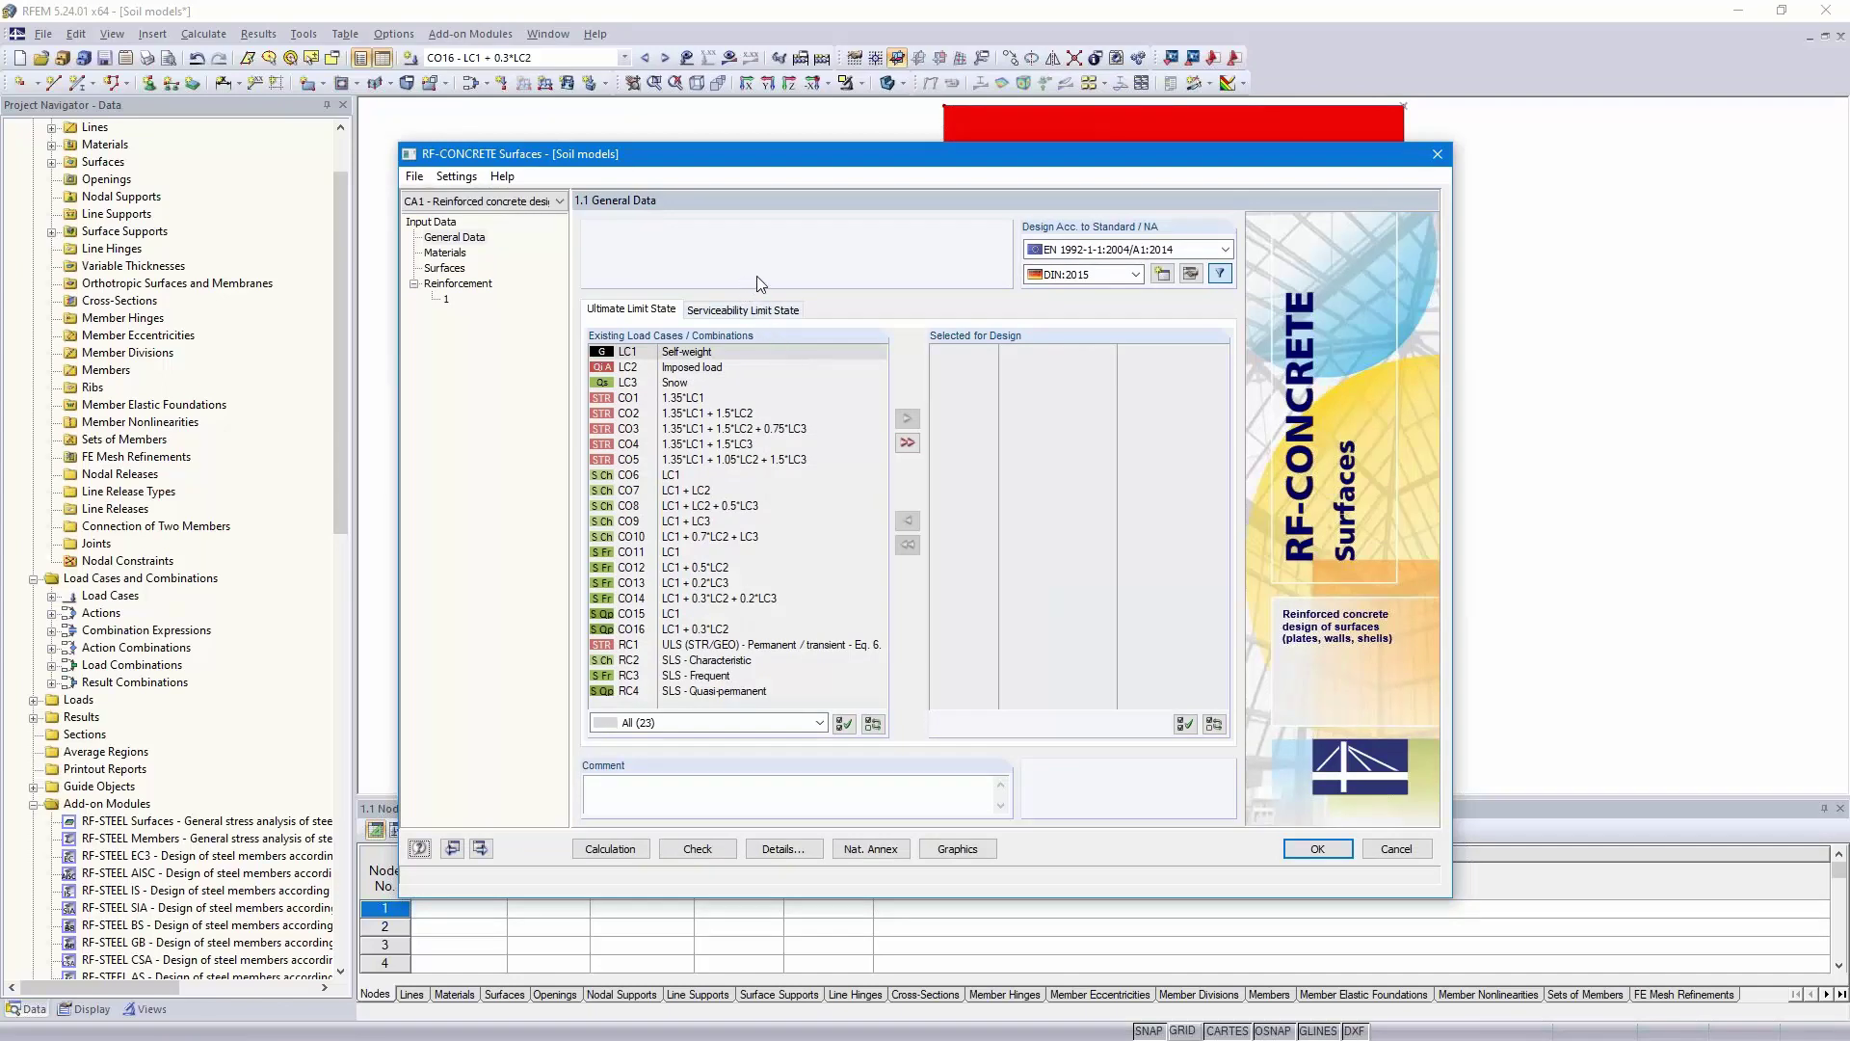
left_click(1178, 252)
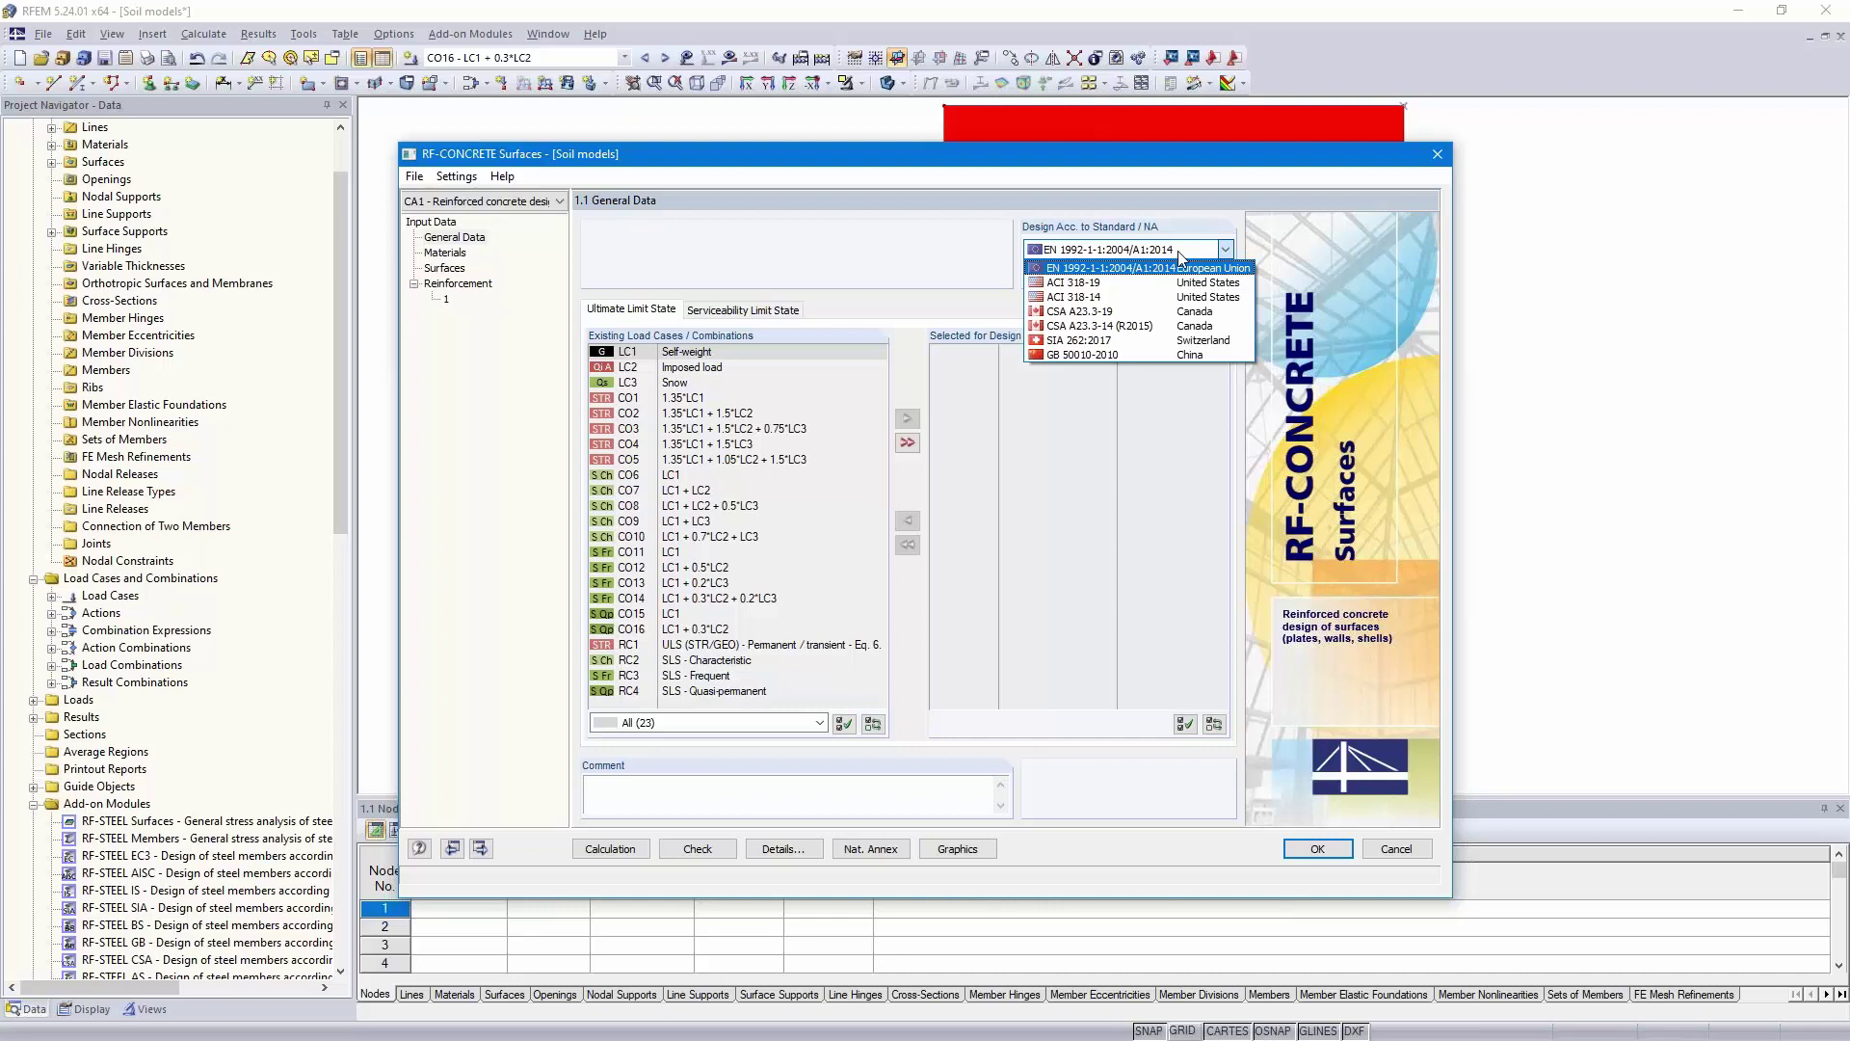
left_click(1177, 251)
left_click(1121, 277)
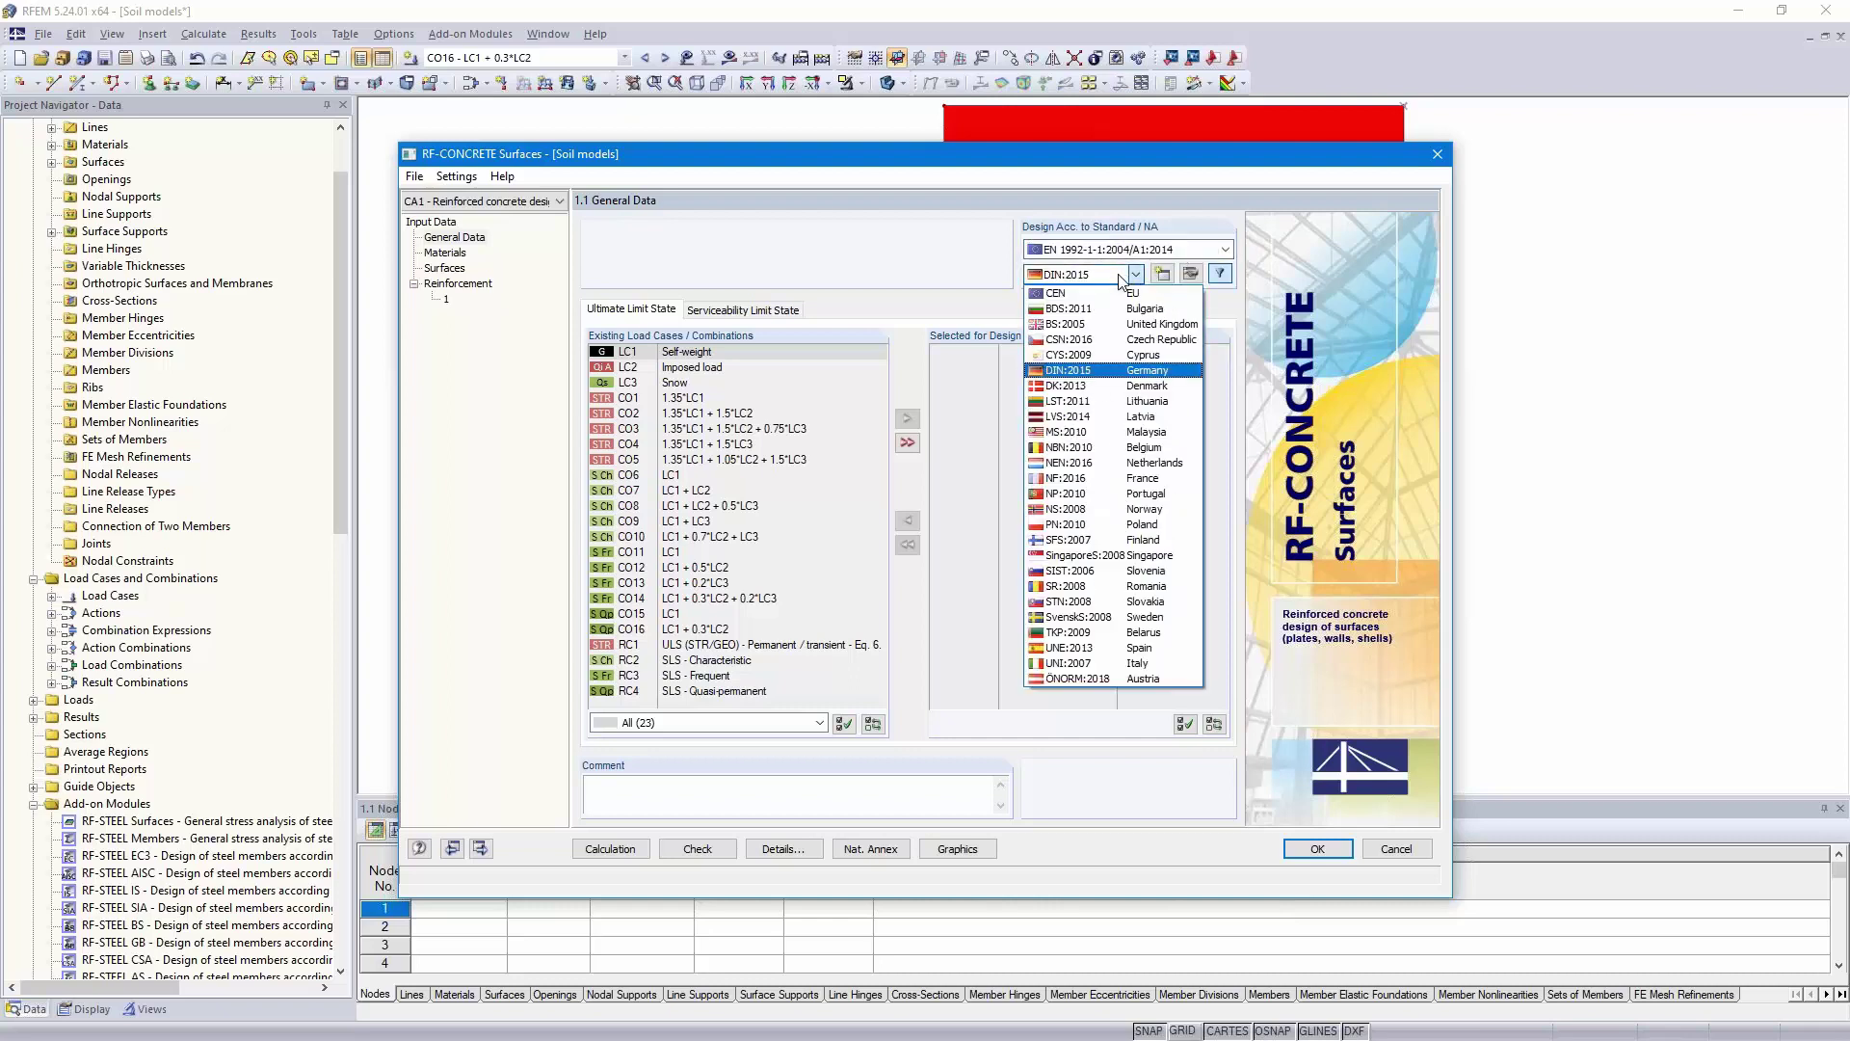
left_click(1117, 374)
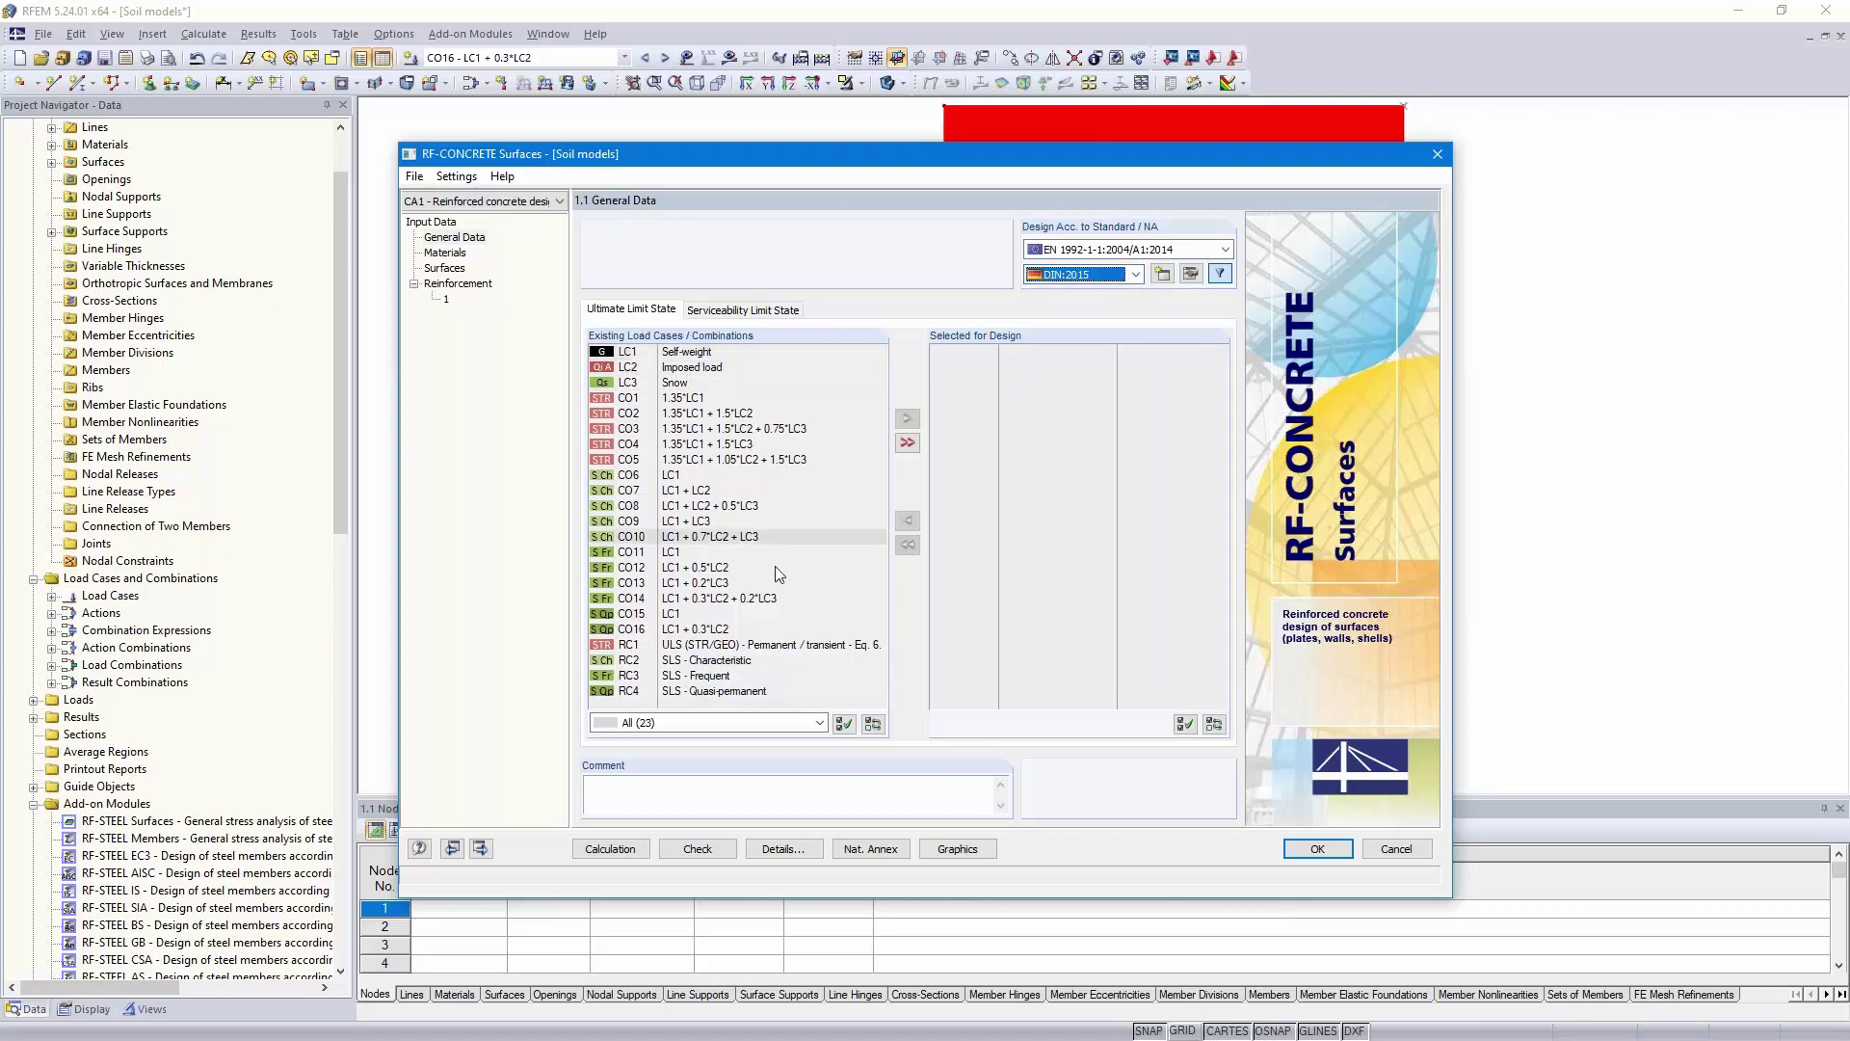
- Select all ULS (STR/GEO) permanent/transient combinations, CO1 to CO5, for the ultimate limit state design
left_click(820, 728)
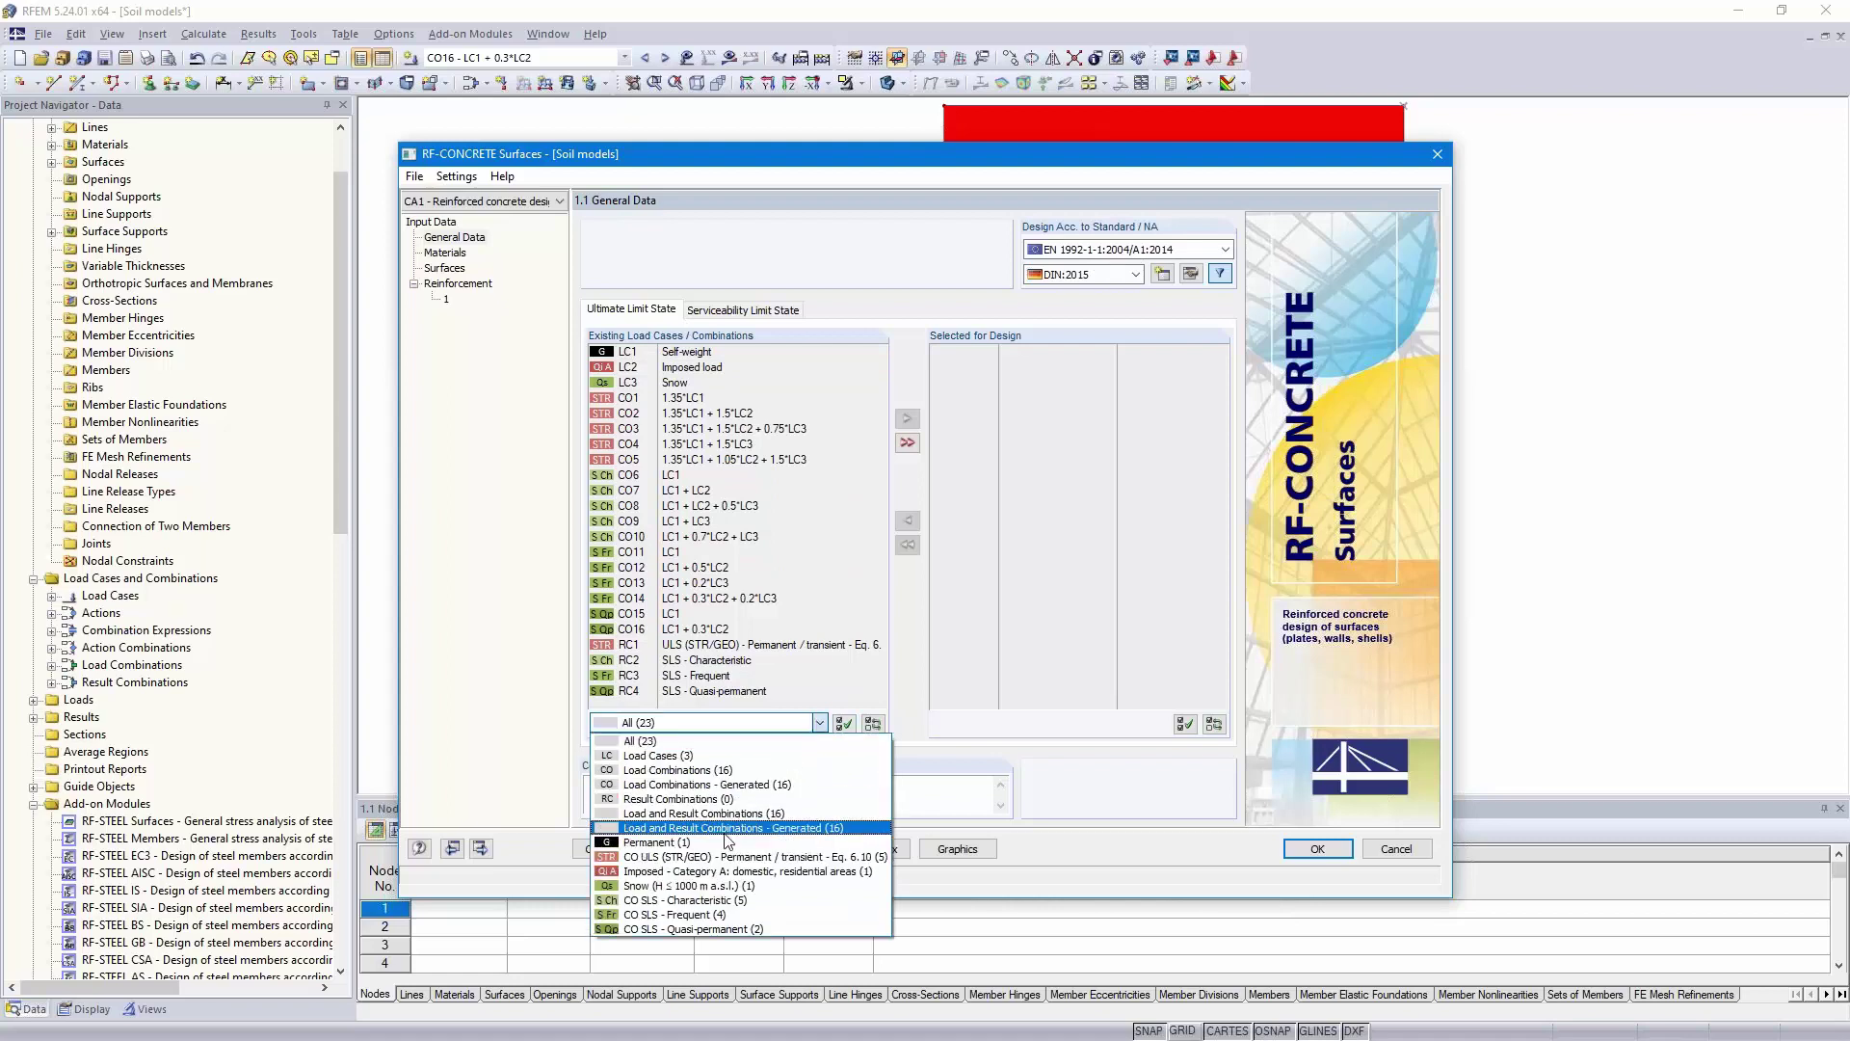
left_click(739, 857)
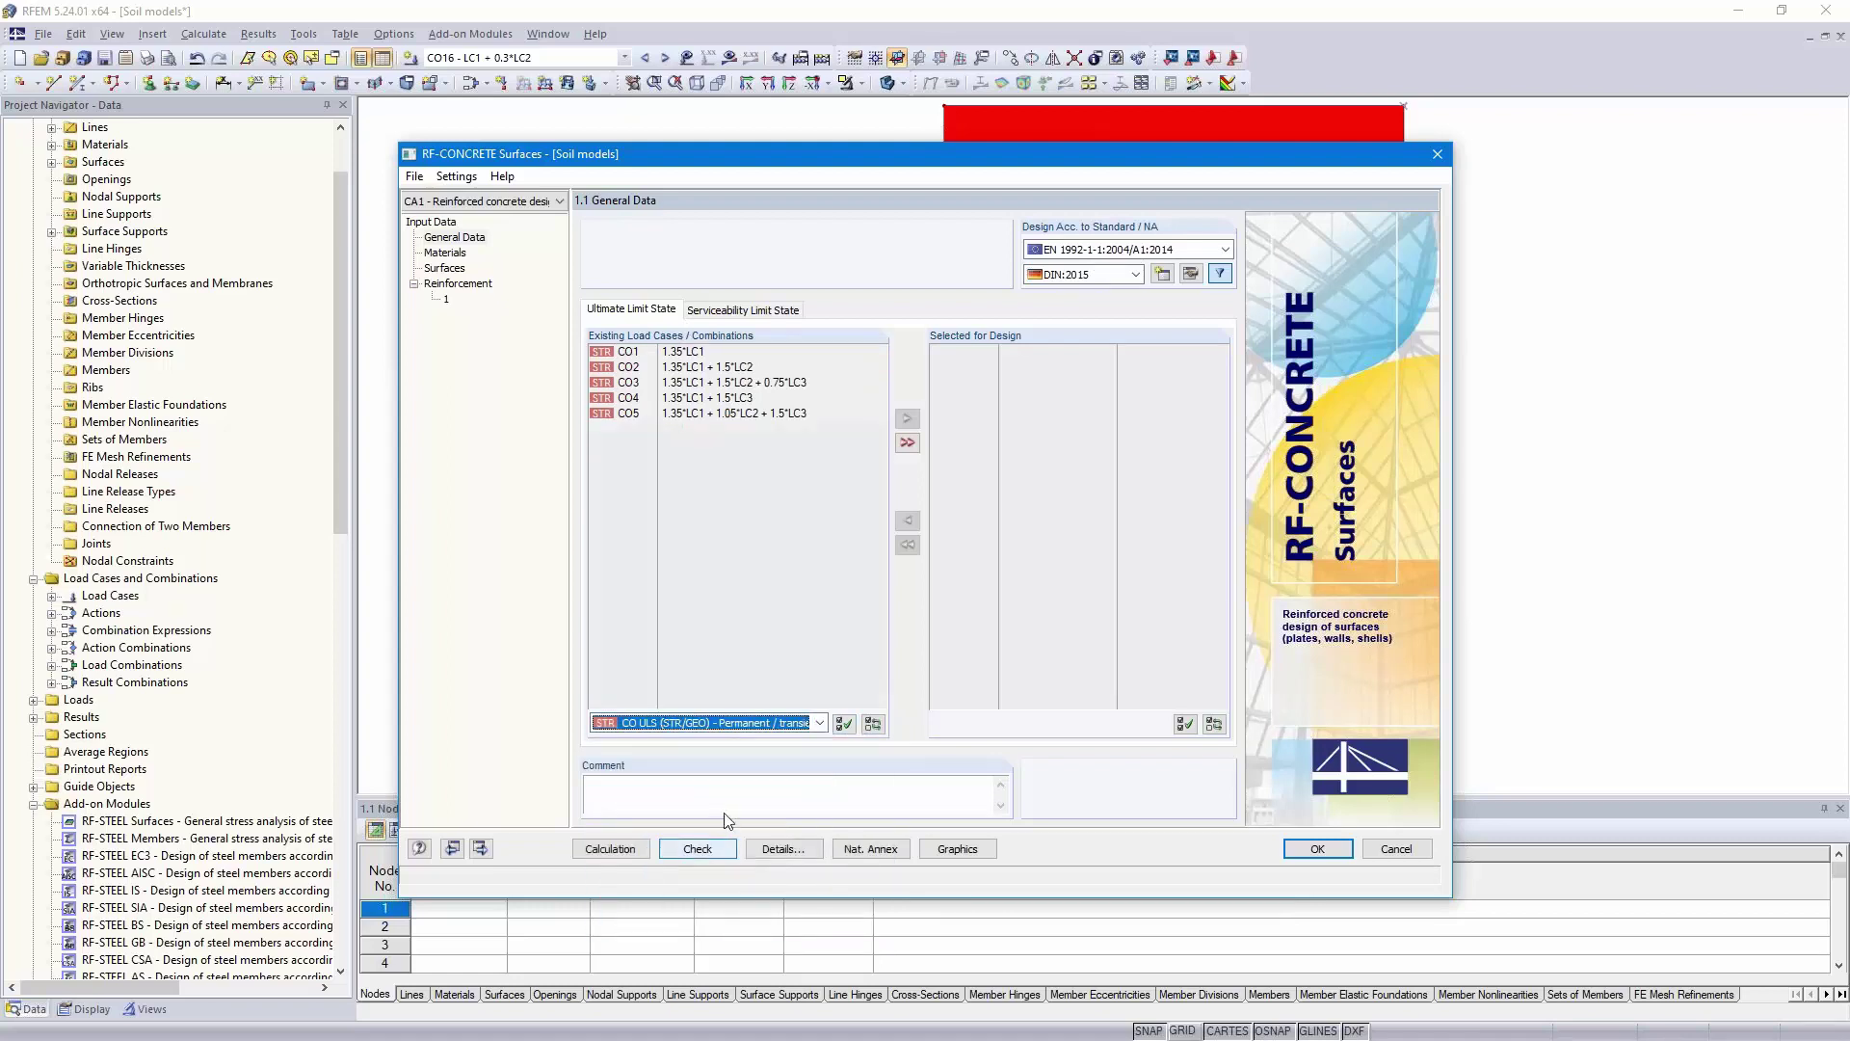
left_click(907, 444)
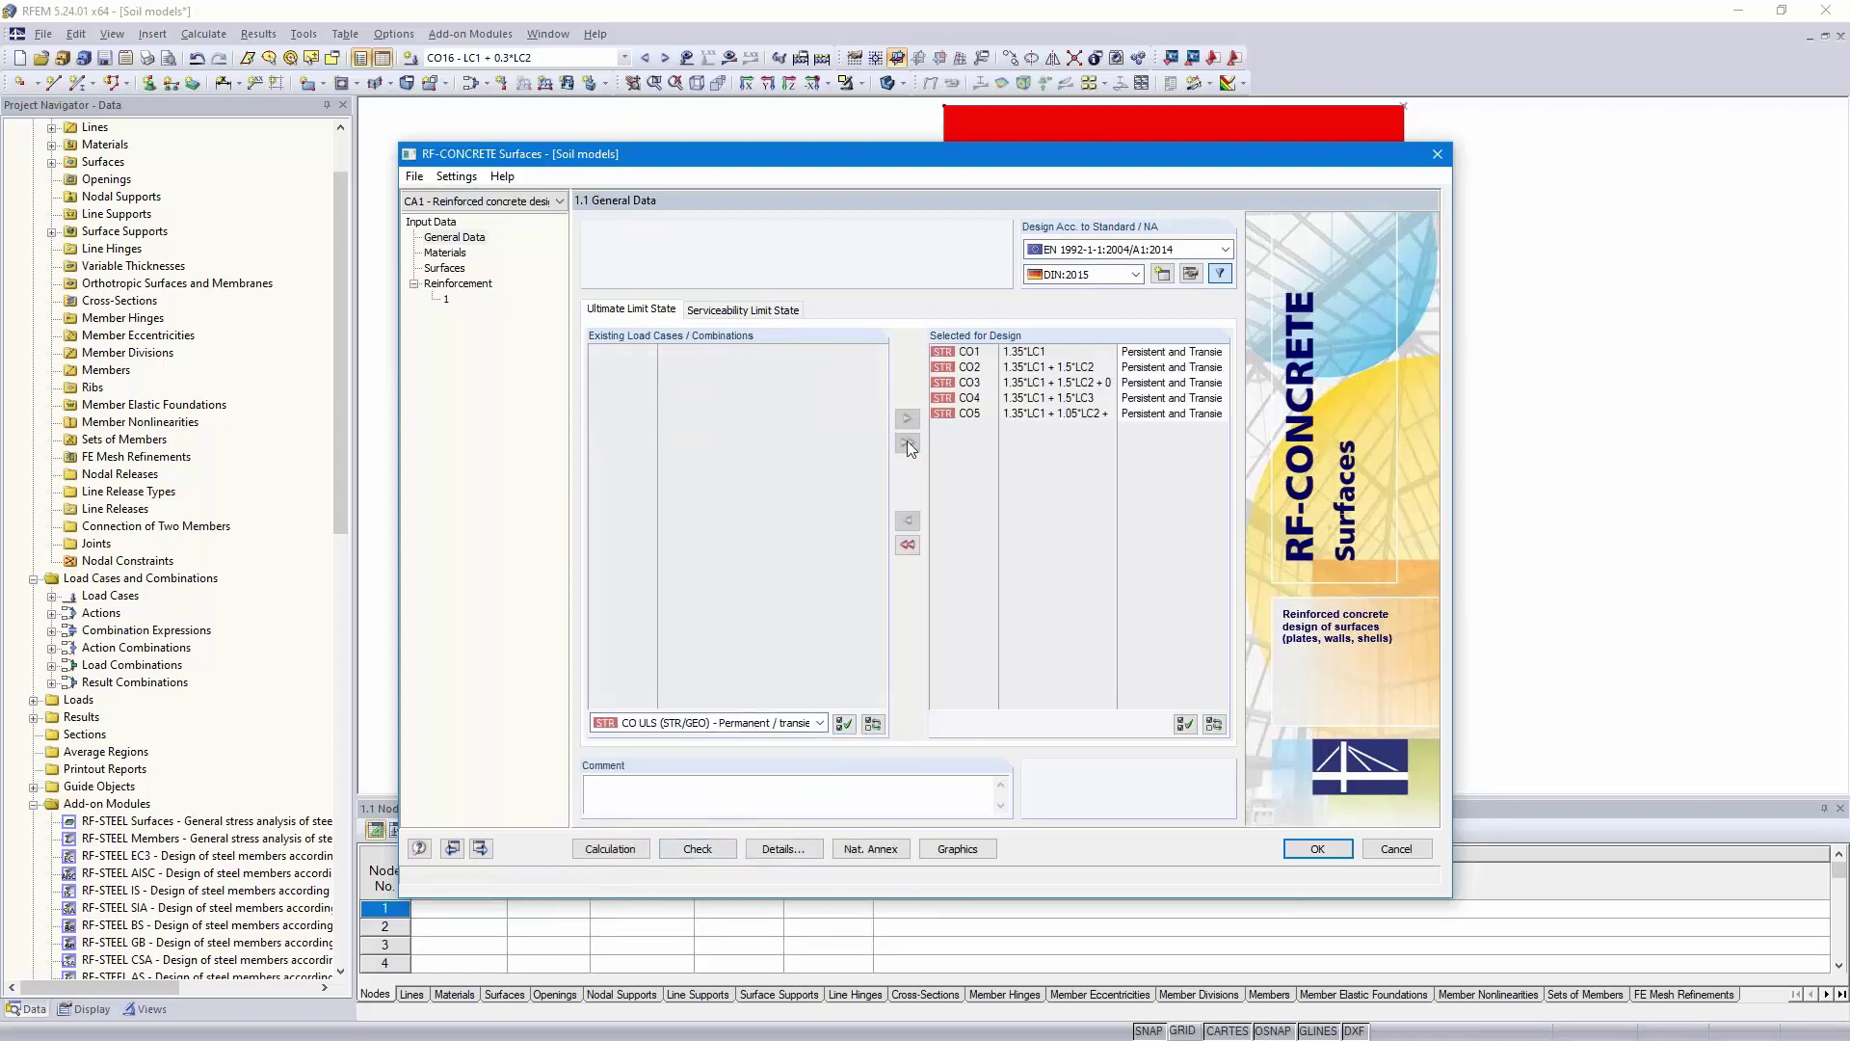
- Select all SLS characteristic combinations, CO6 to CO10, for the serviceability limit state design
left_click(720, 311)
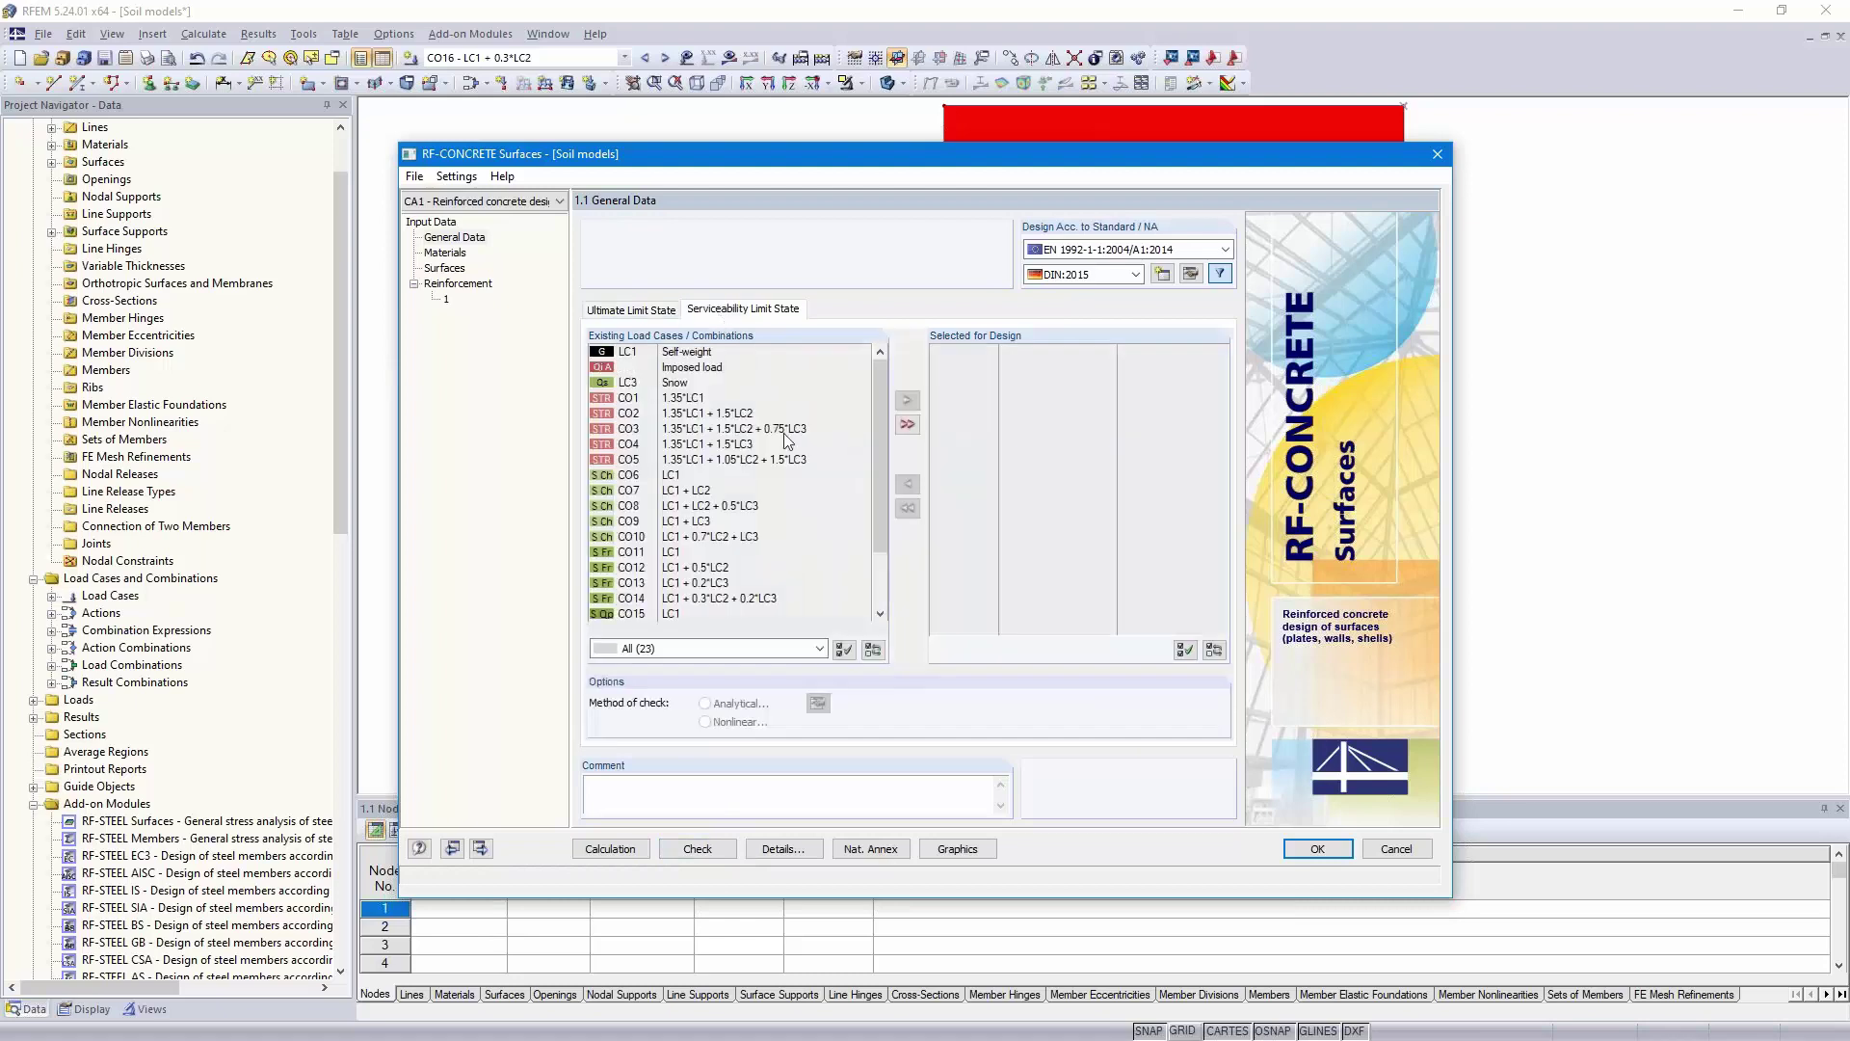
left_click(819, 649)
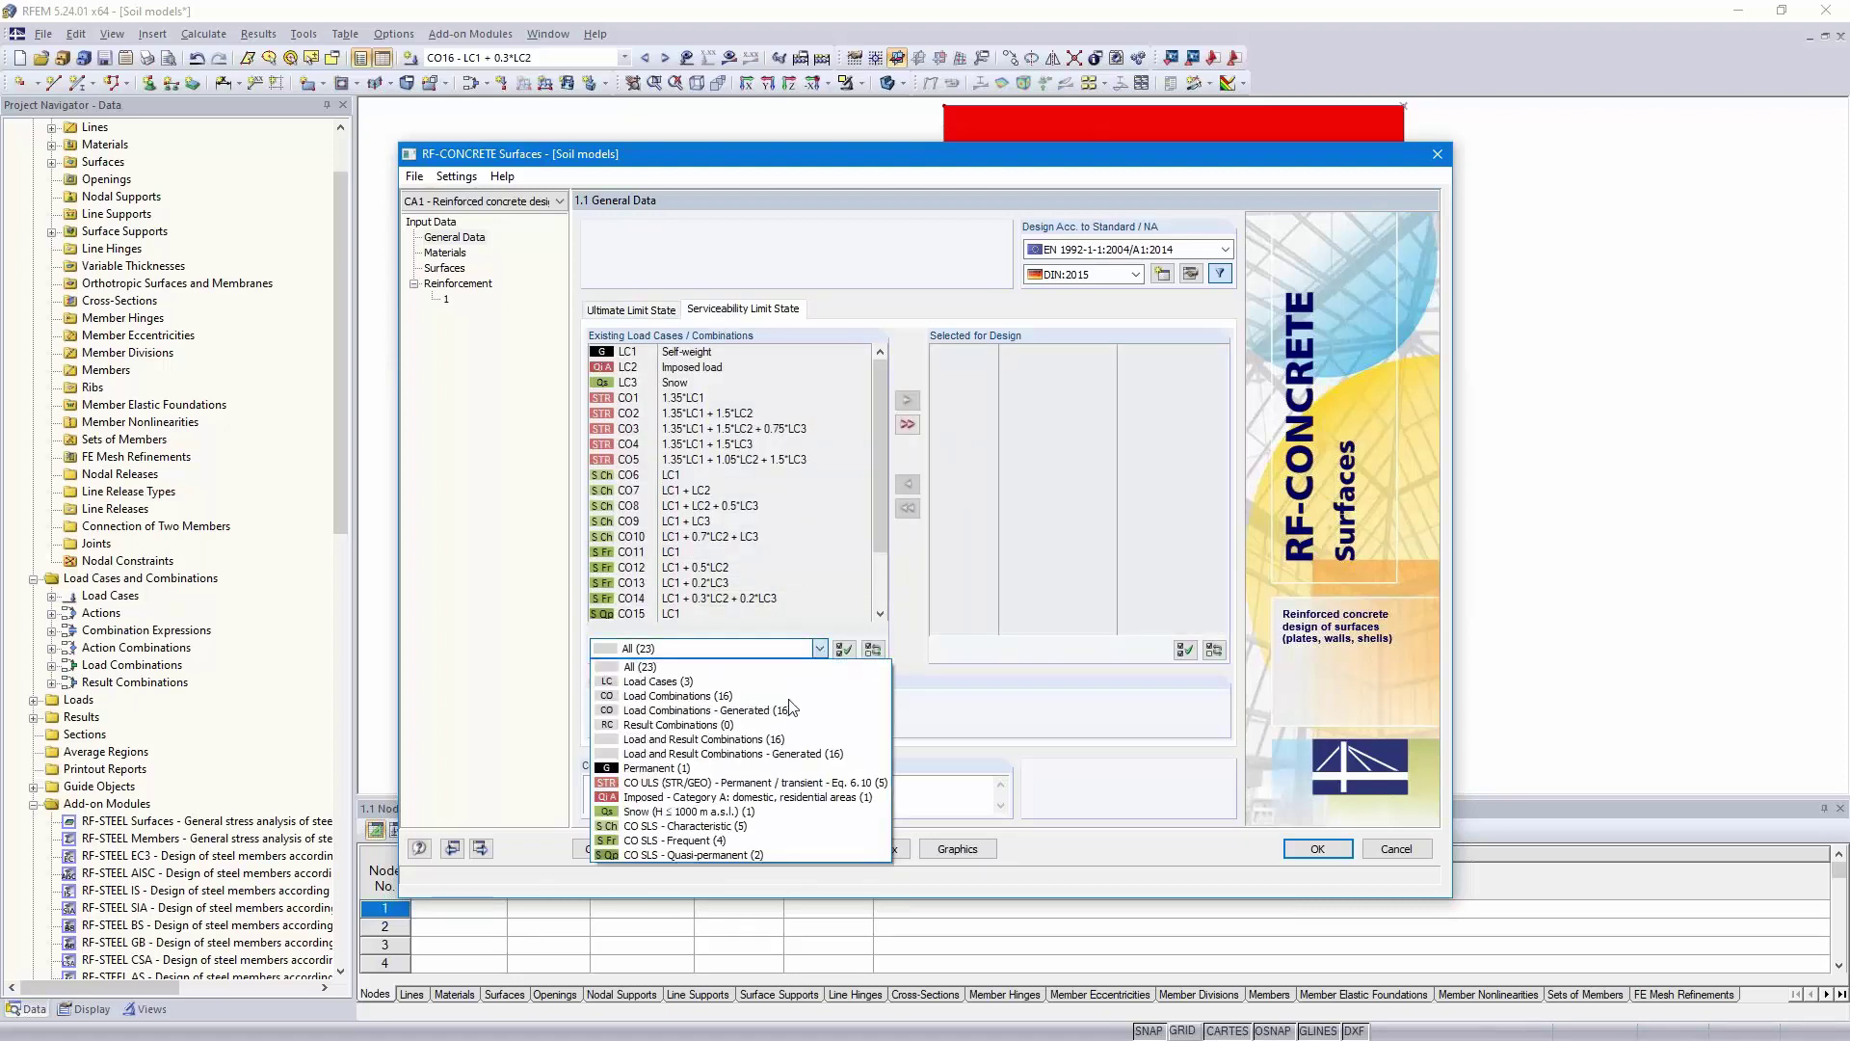
left_click(748, 828)
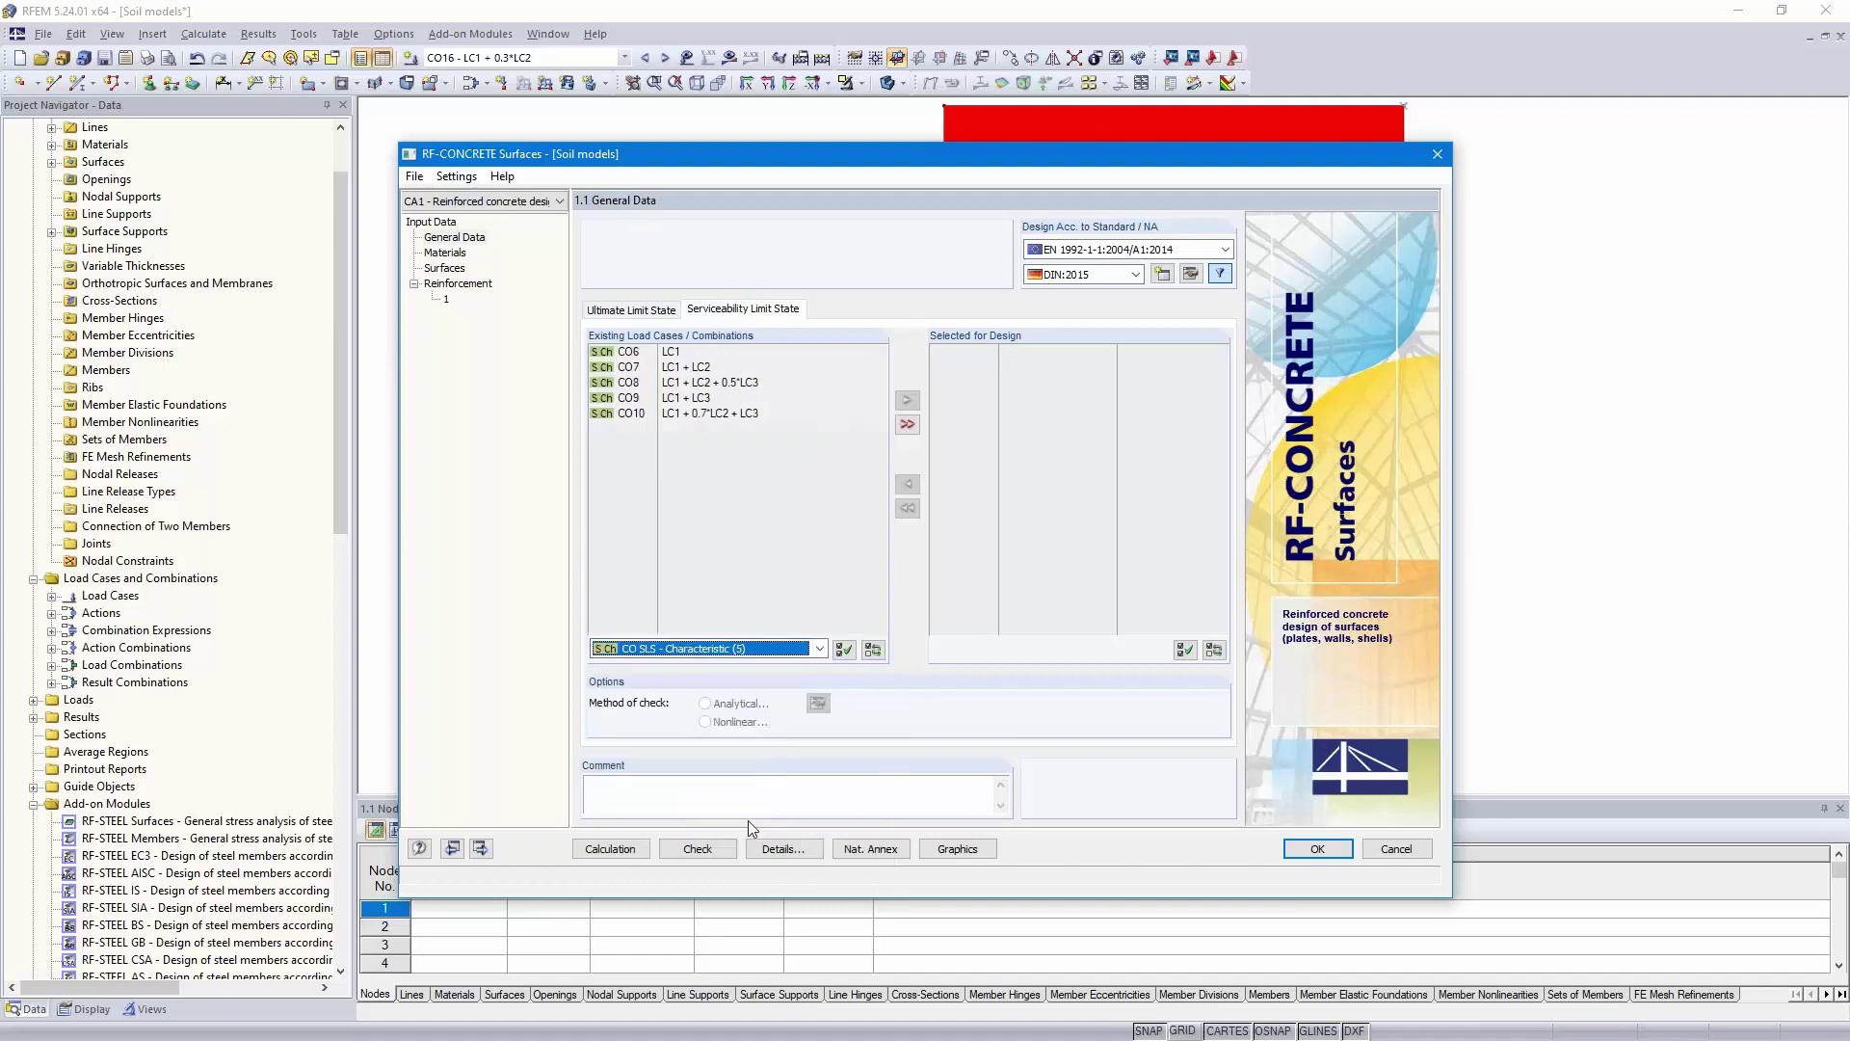
left_click(908, 425)
- Add the SLS quasi-permanent combinations CO15 and CO16 to the serviceability limit state design
left_click(820, 649)
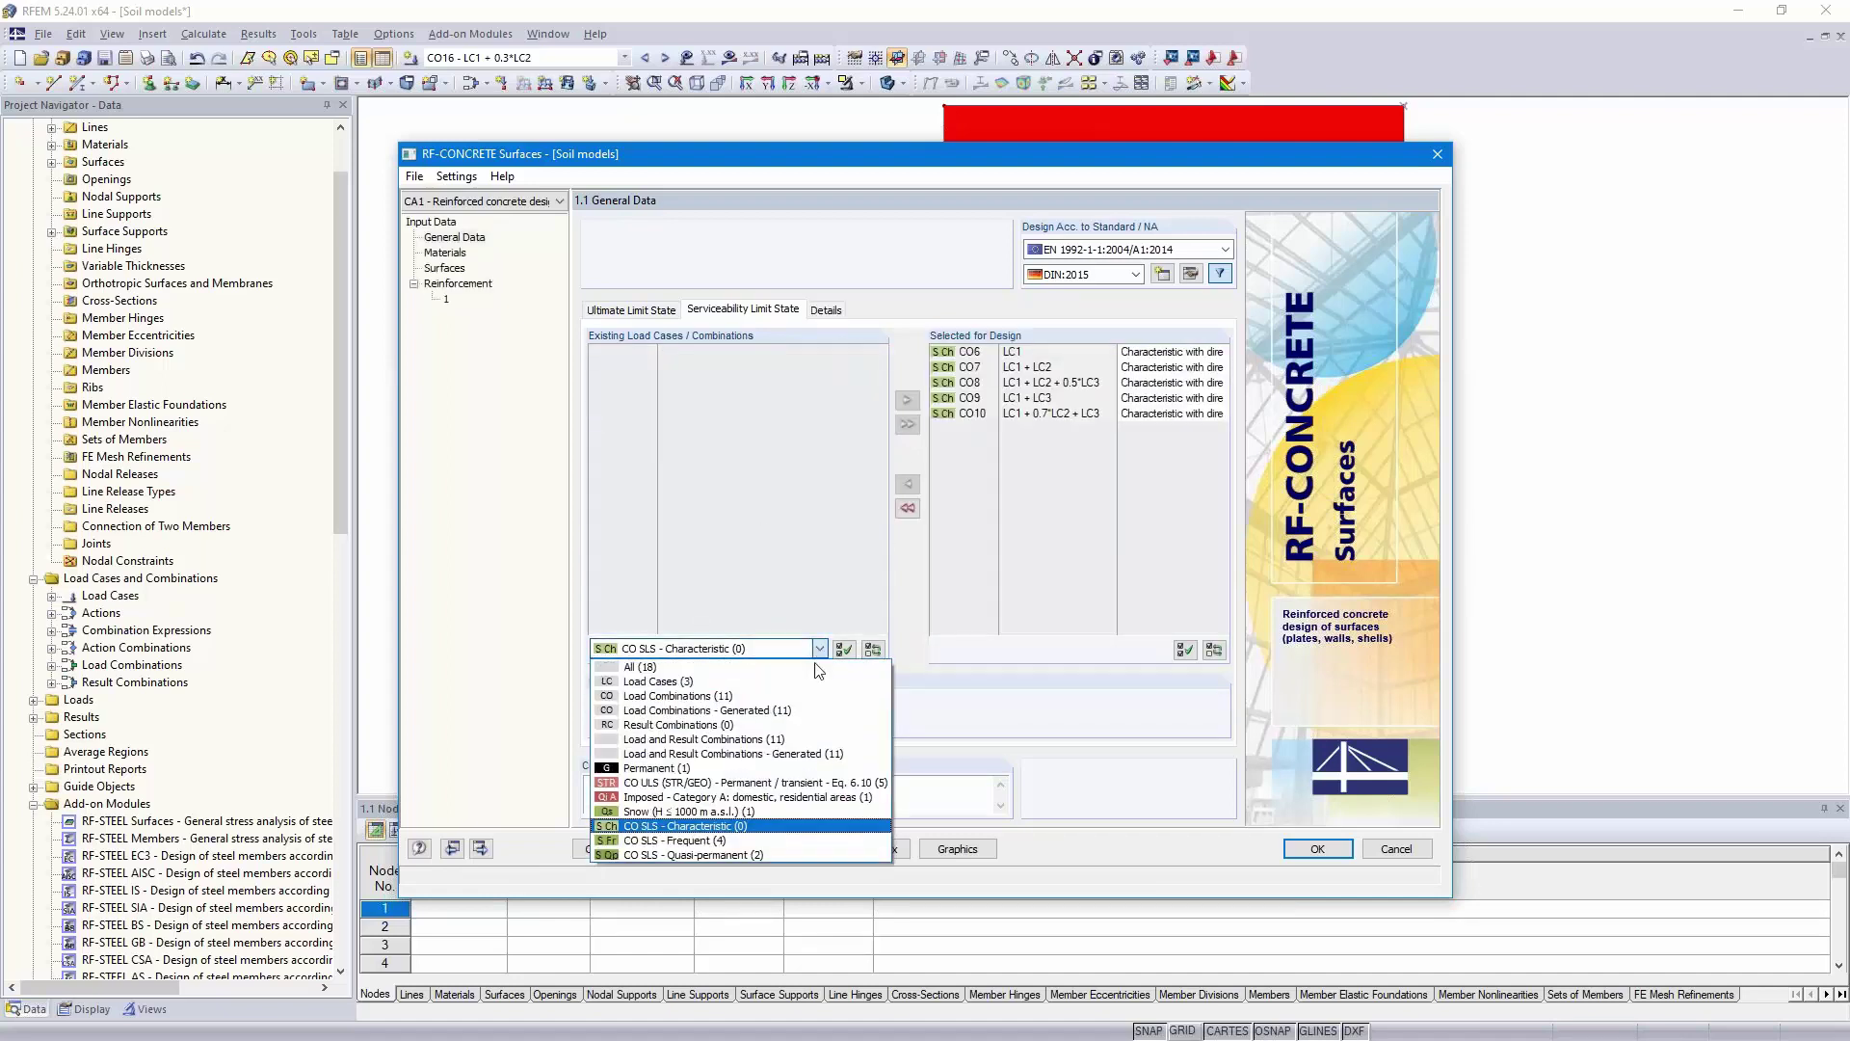
left_click(742, 854)
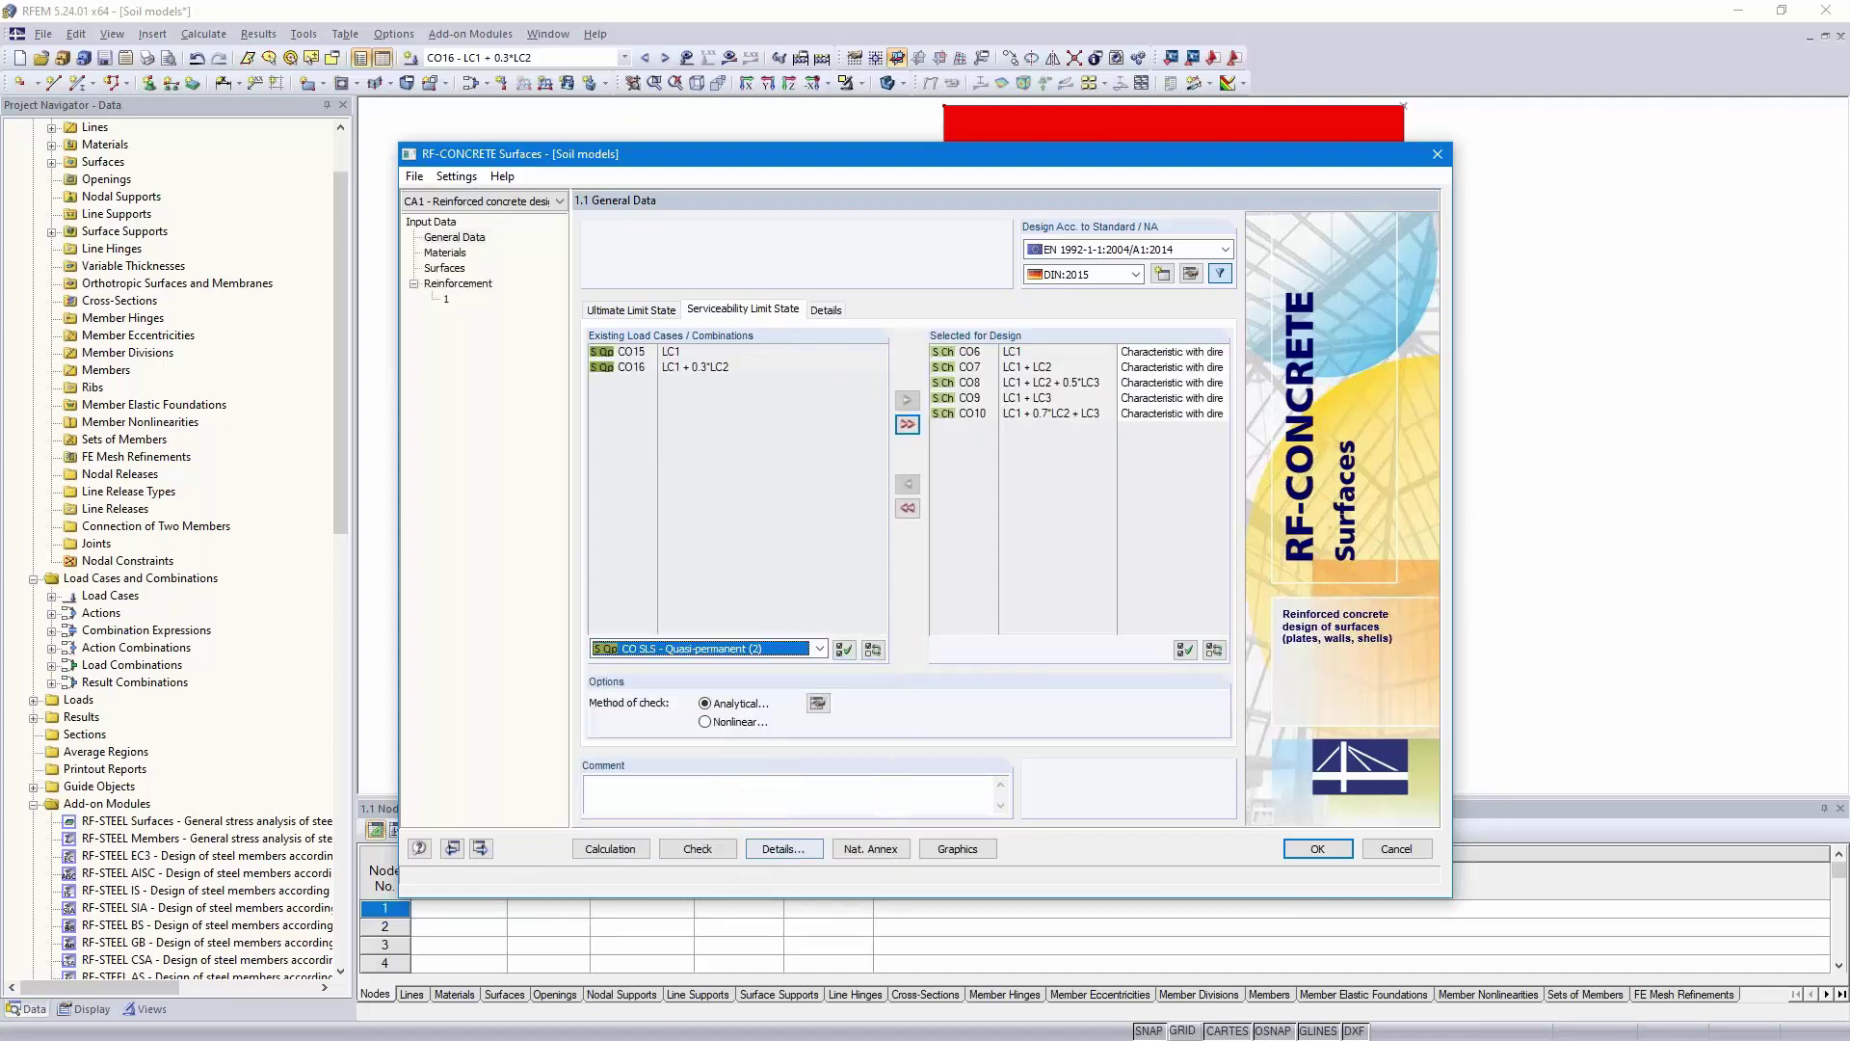
left_click(899, 426)
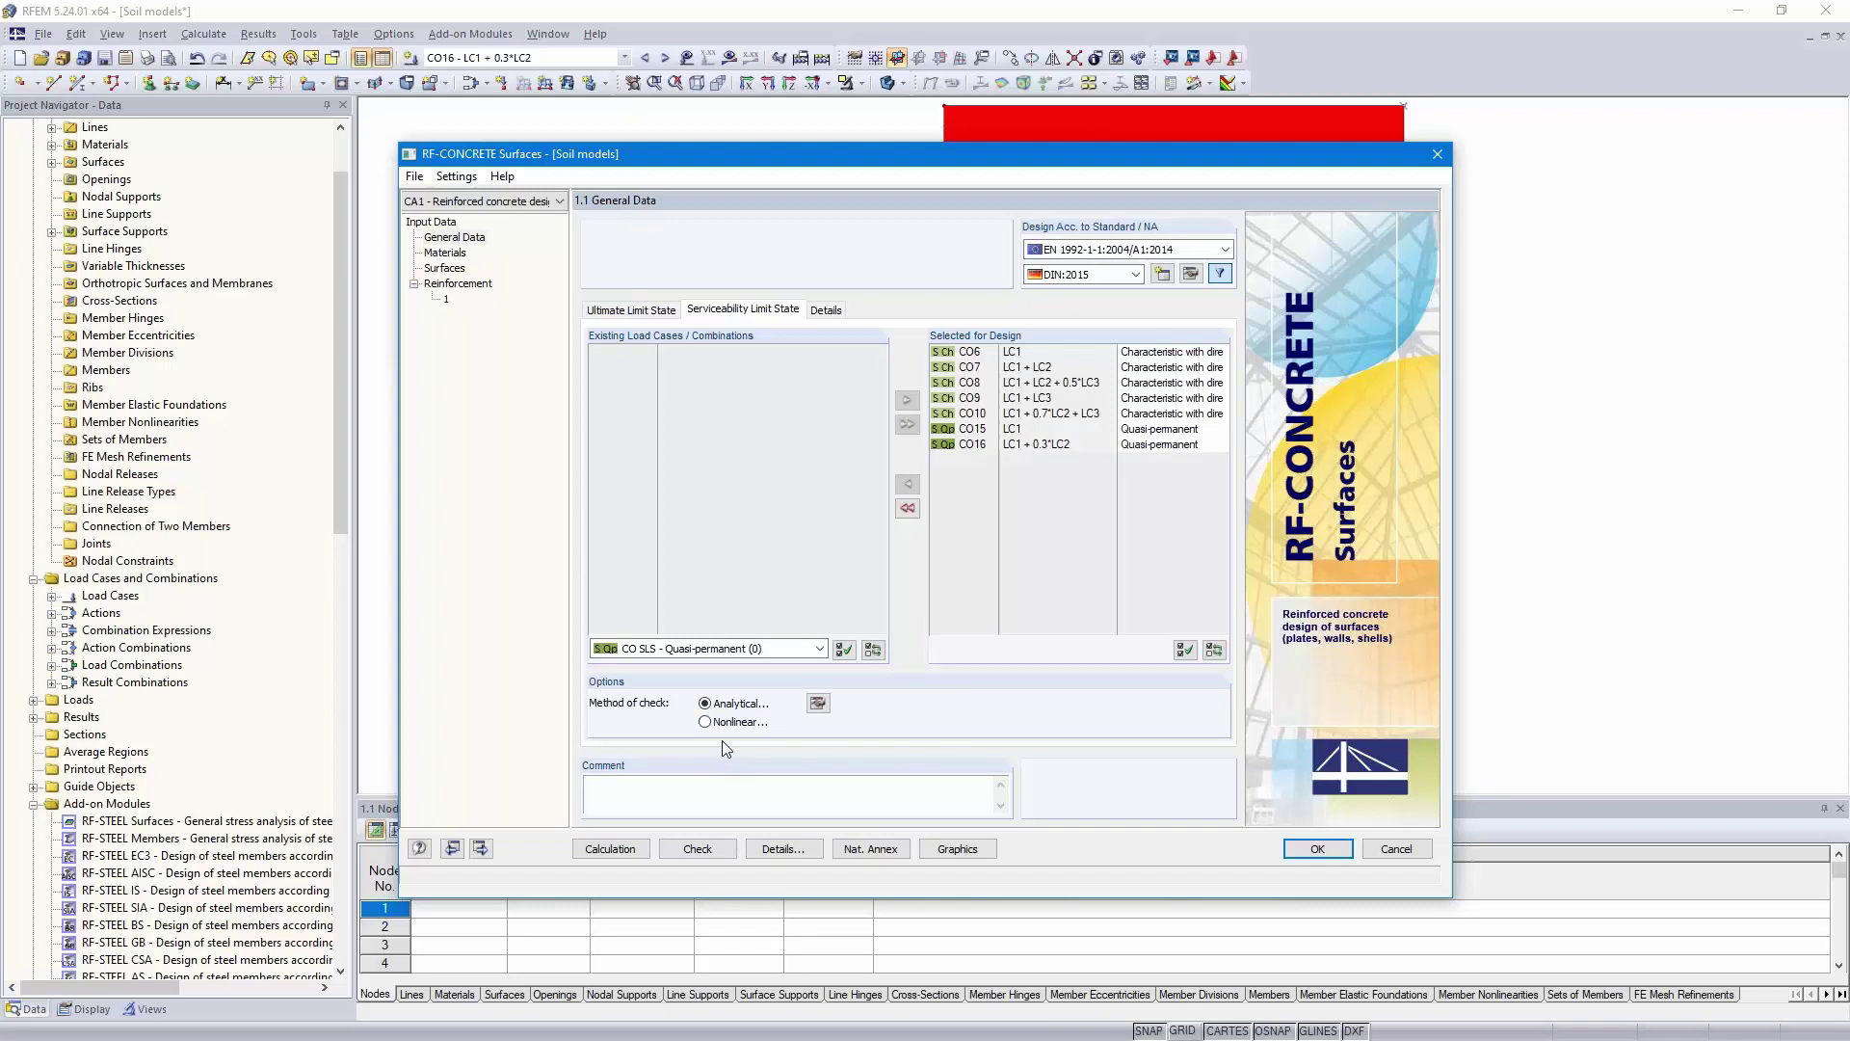
- Include the concrete stresses check in the analytical serviceability design settings and proceed to the concrete and reinforcing steel materials
left_click(817, 703)
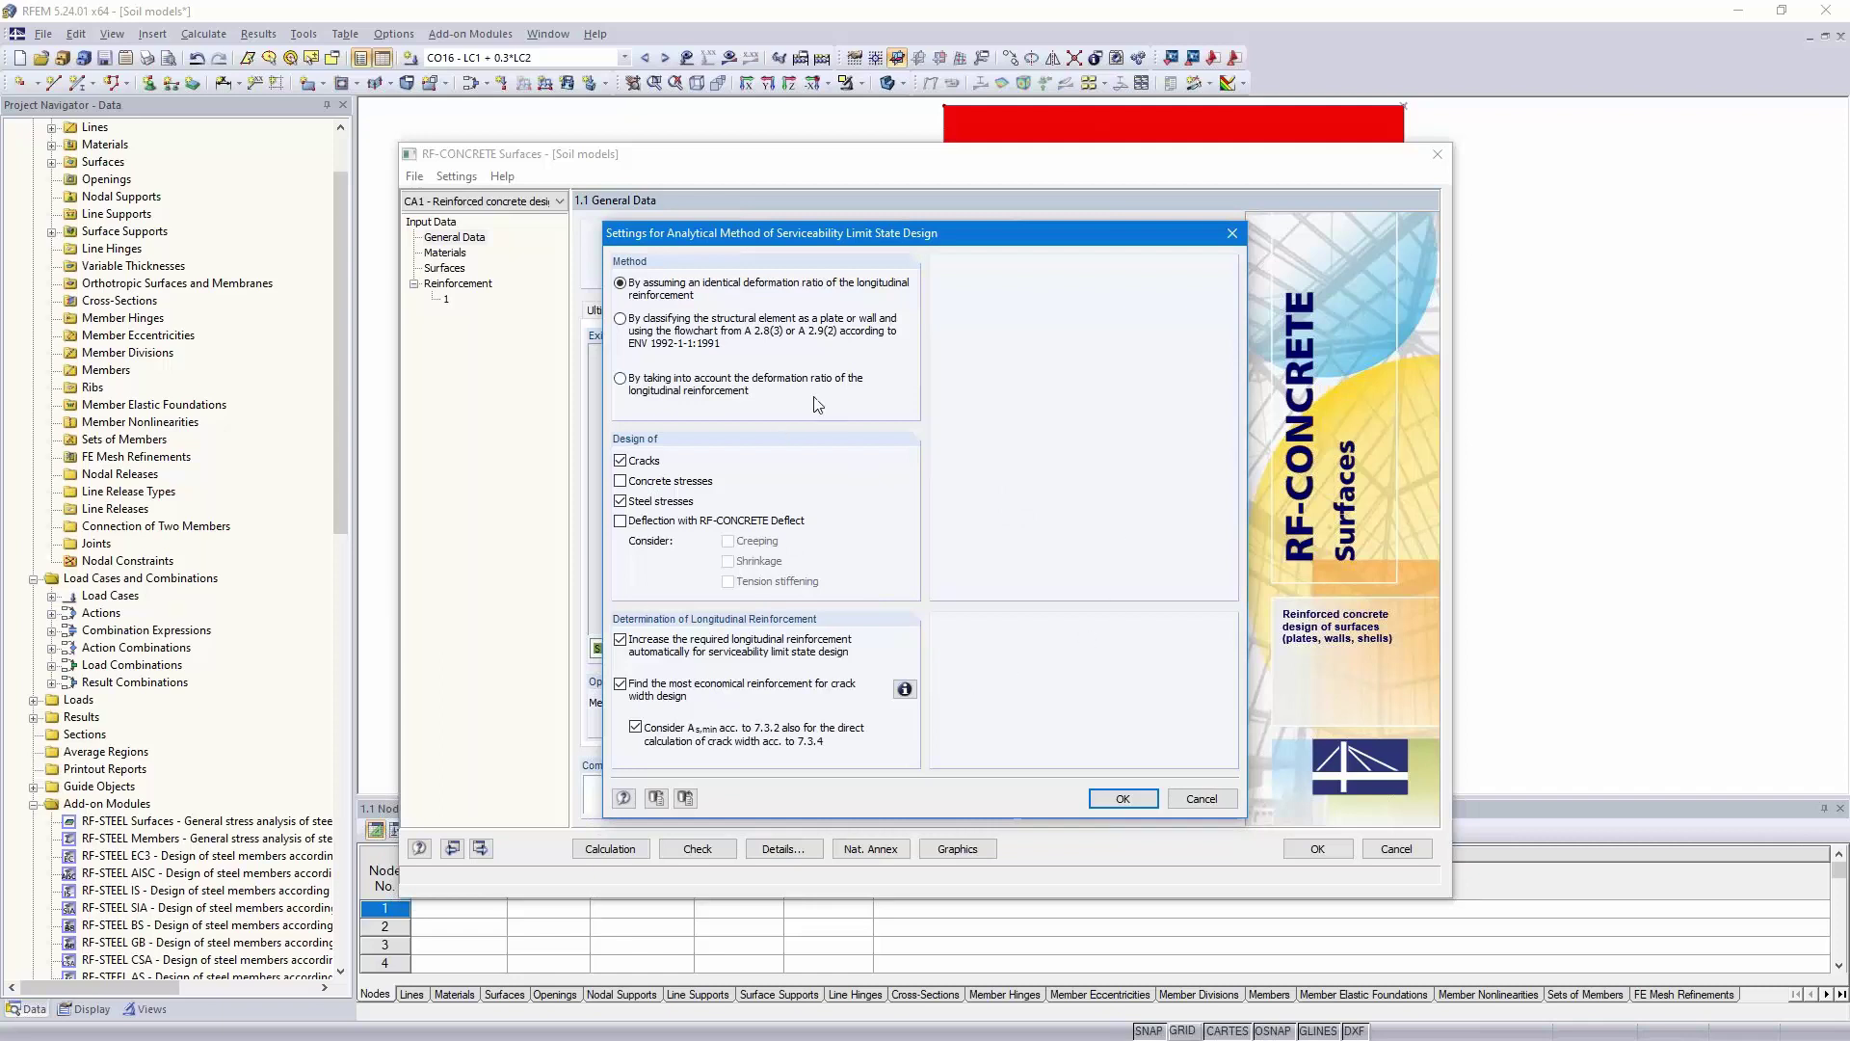
left_click(620, 481)
left_click(1120, 800)
left_click(481, 849)
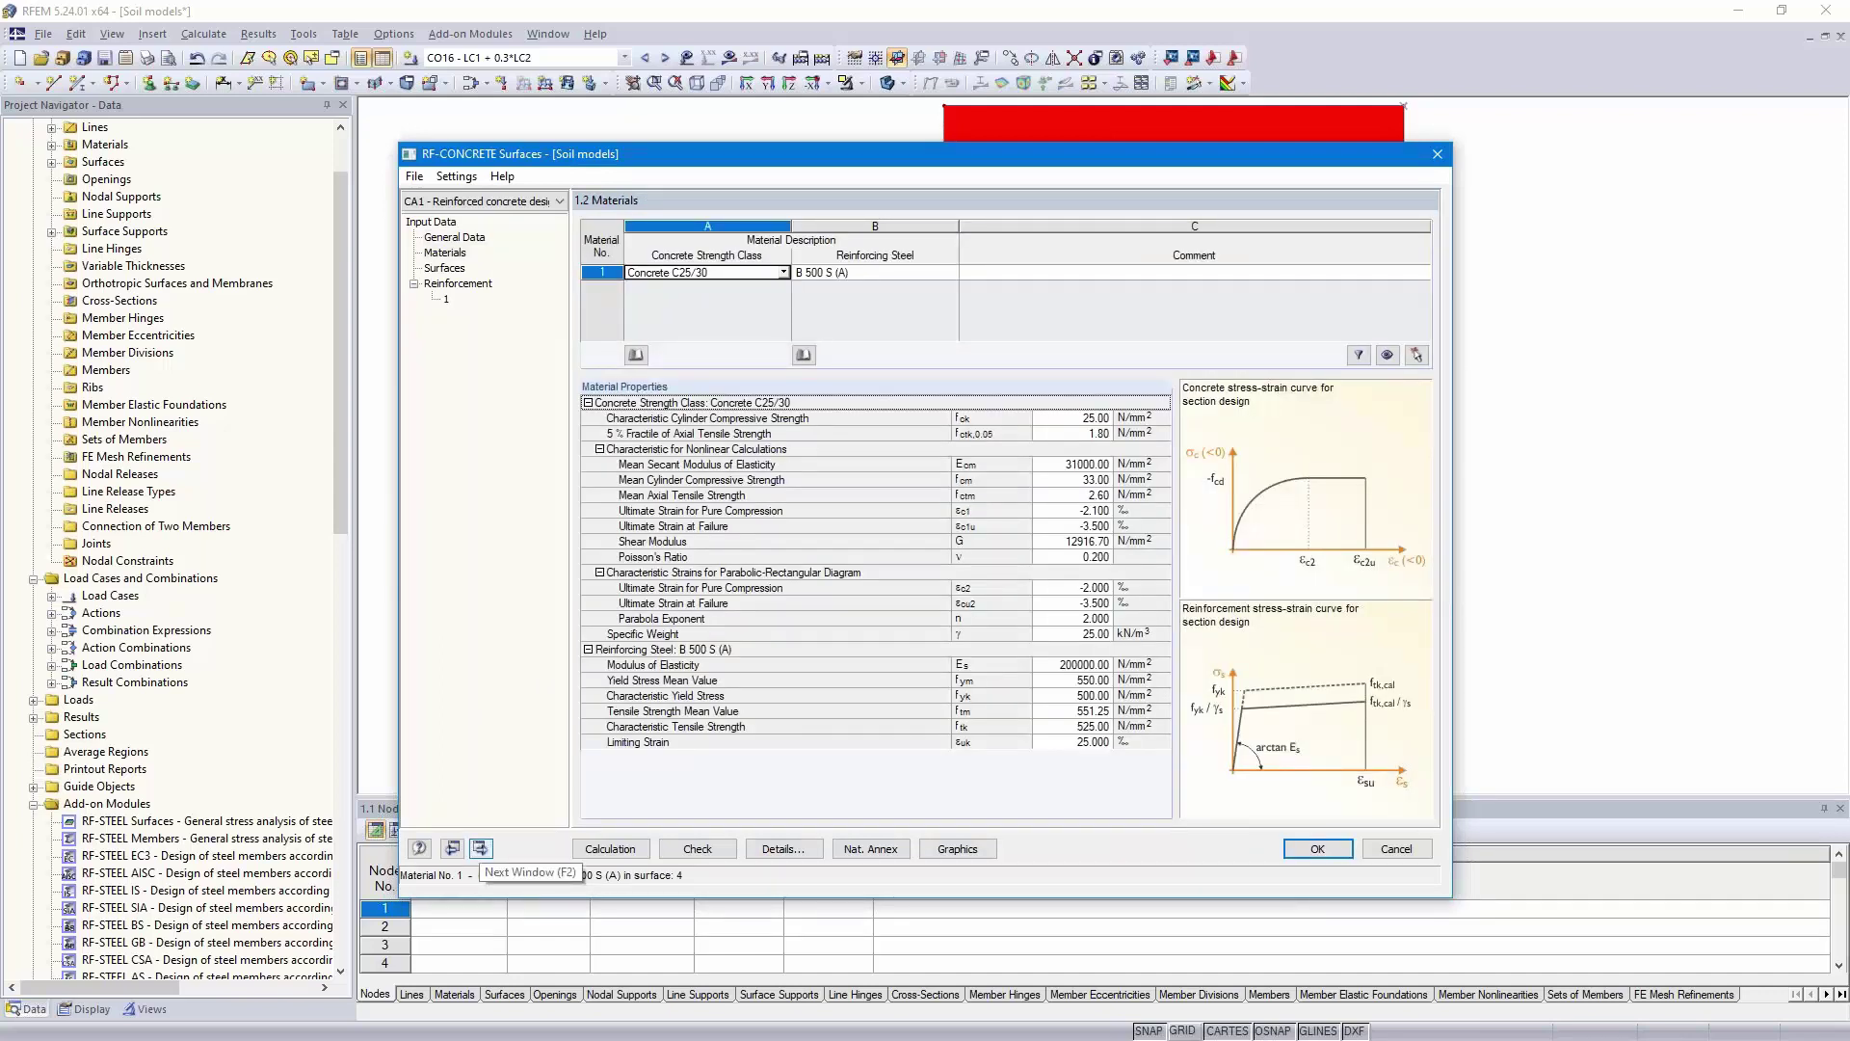
- Proceed to the surface settings and limit the concrete compressive stress according to the design situation with k1*fck and k2*fck
left_click(481, 849)
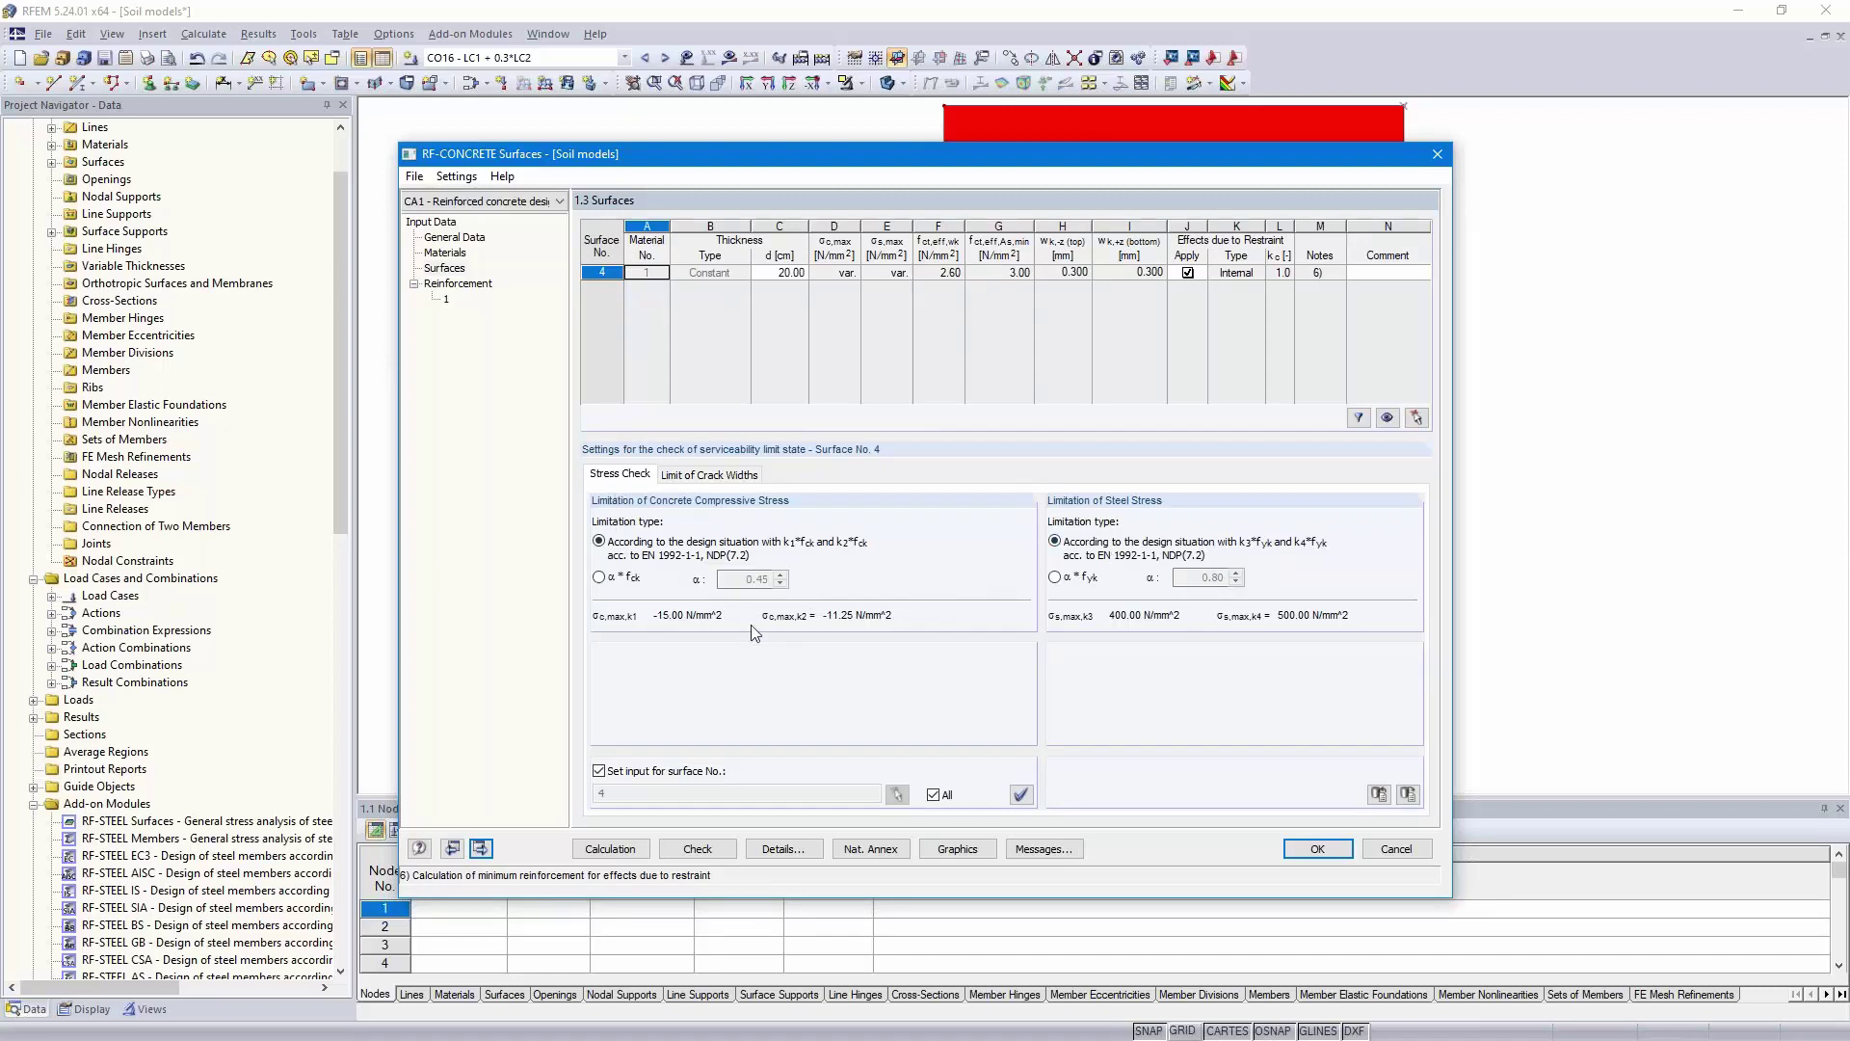
left_click(599, 578)
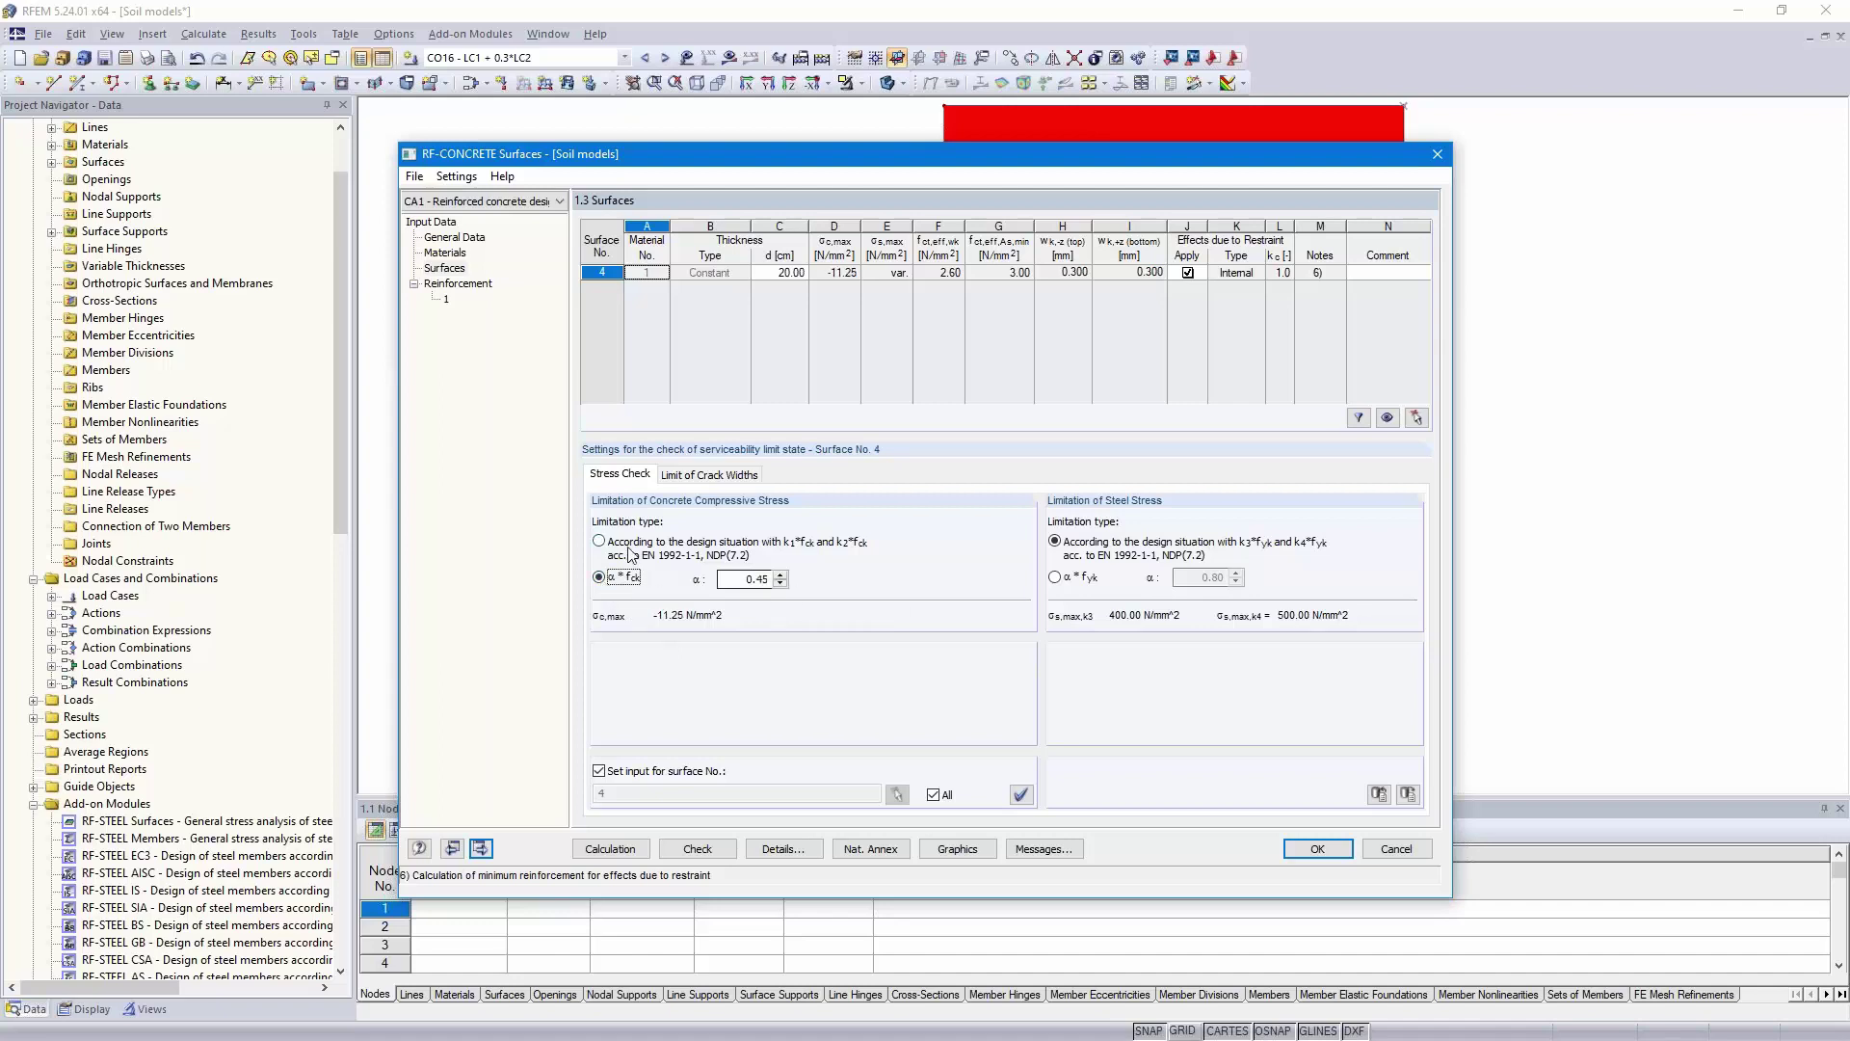
left_click(600, 540)
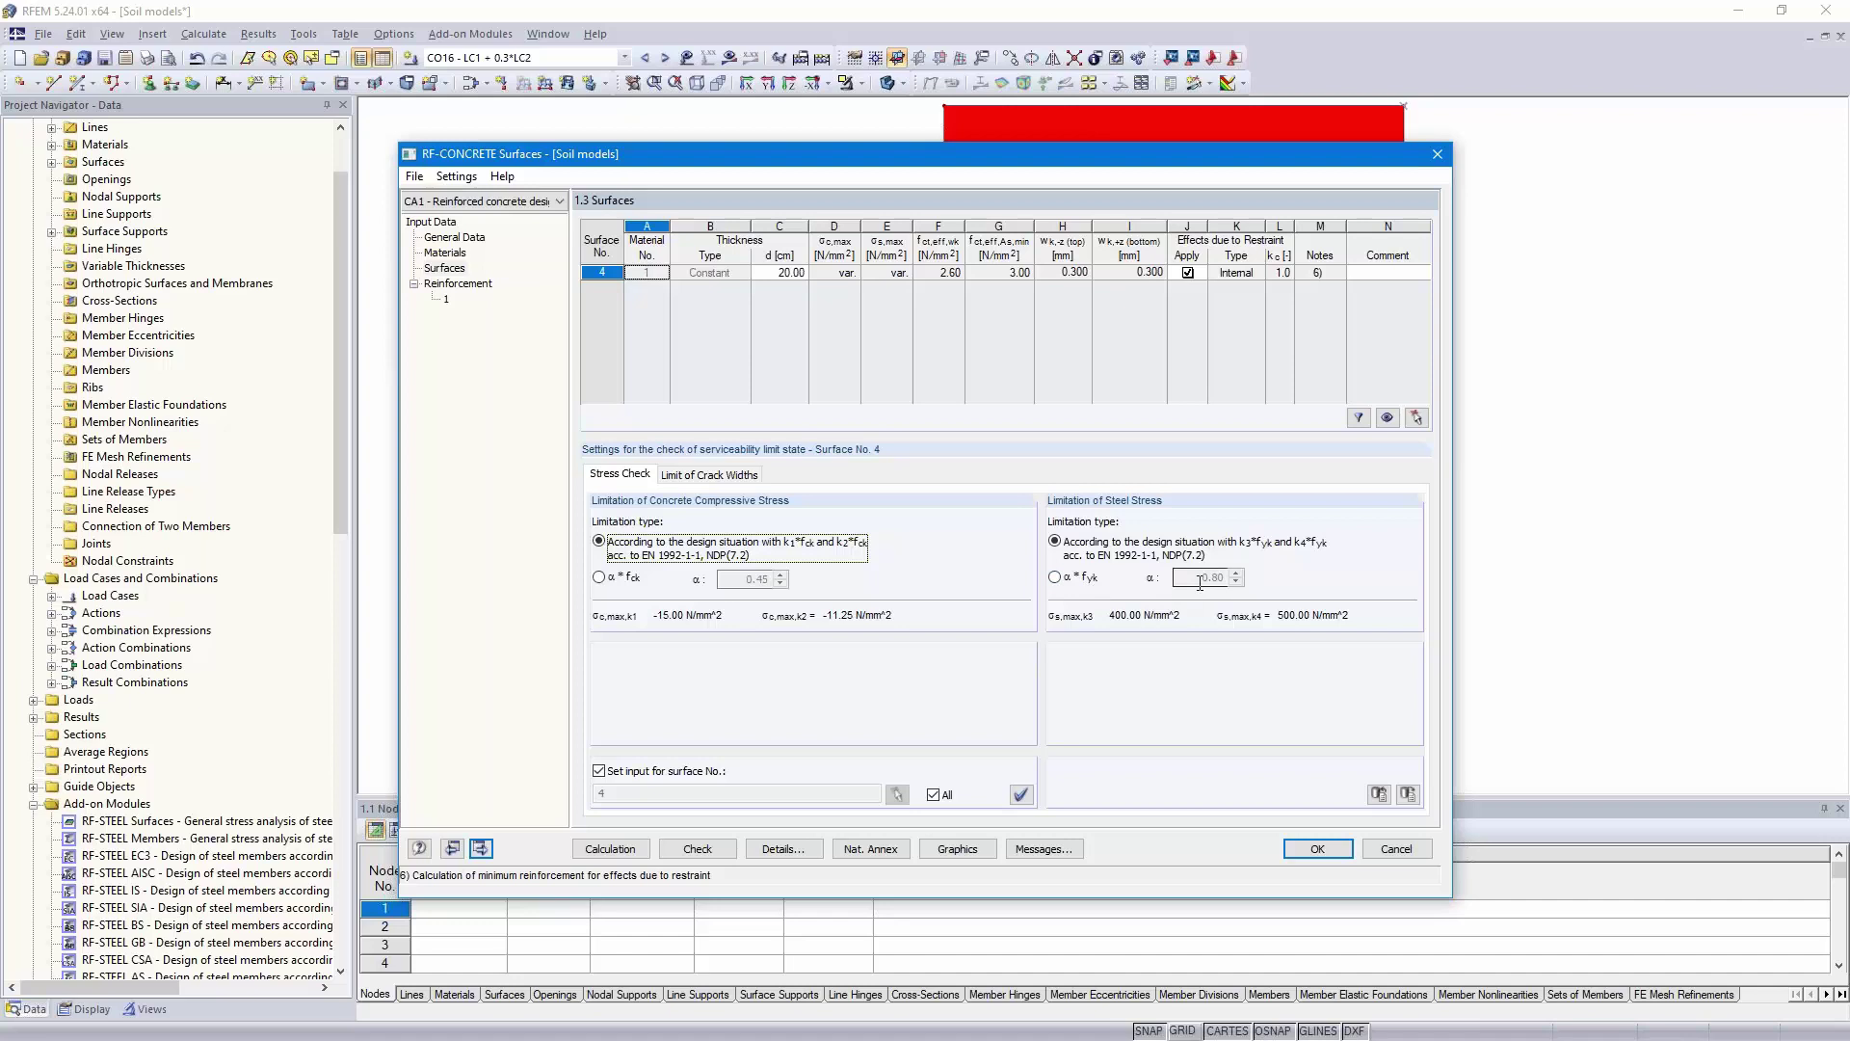
- Set surface 4's crack width limits to 0.400 mm top and 0.300 mm bottom (XC2 - XC4), and disable design without direct crack width calculation
left_click(701, 478)
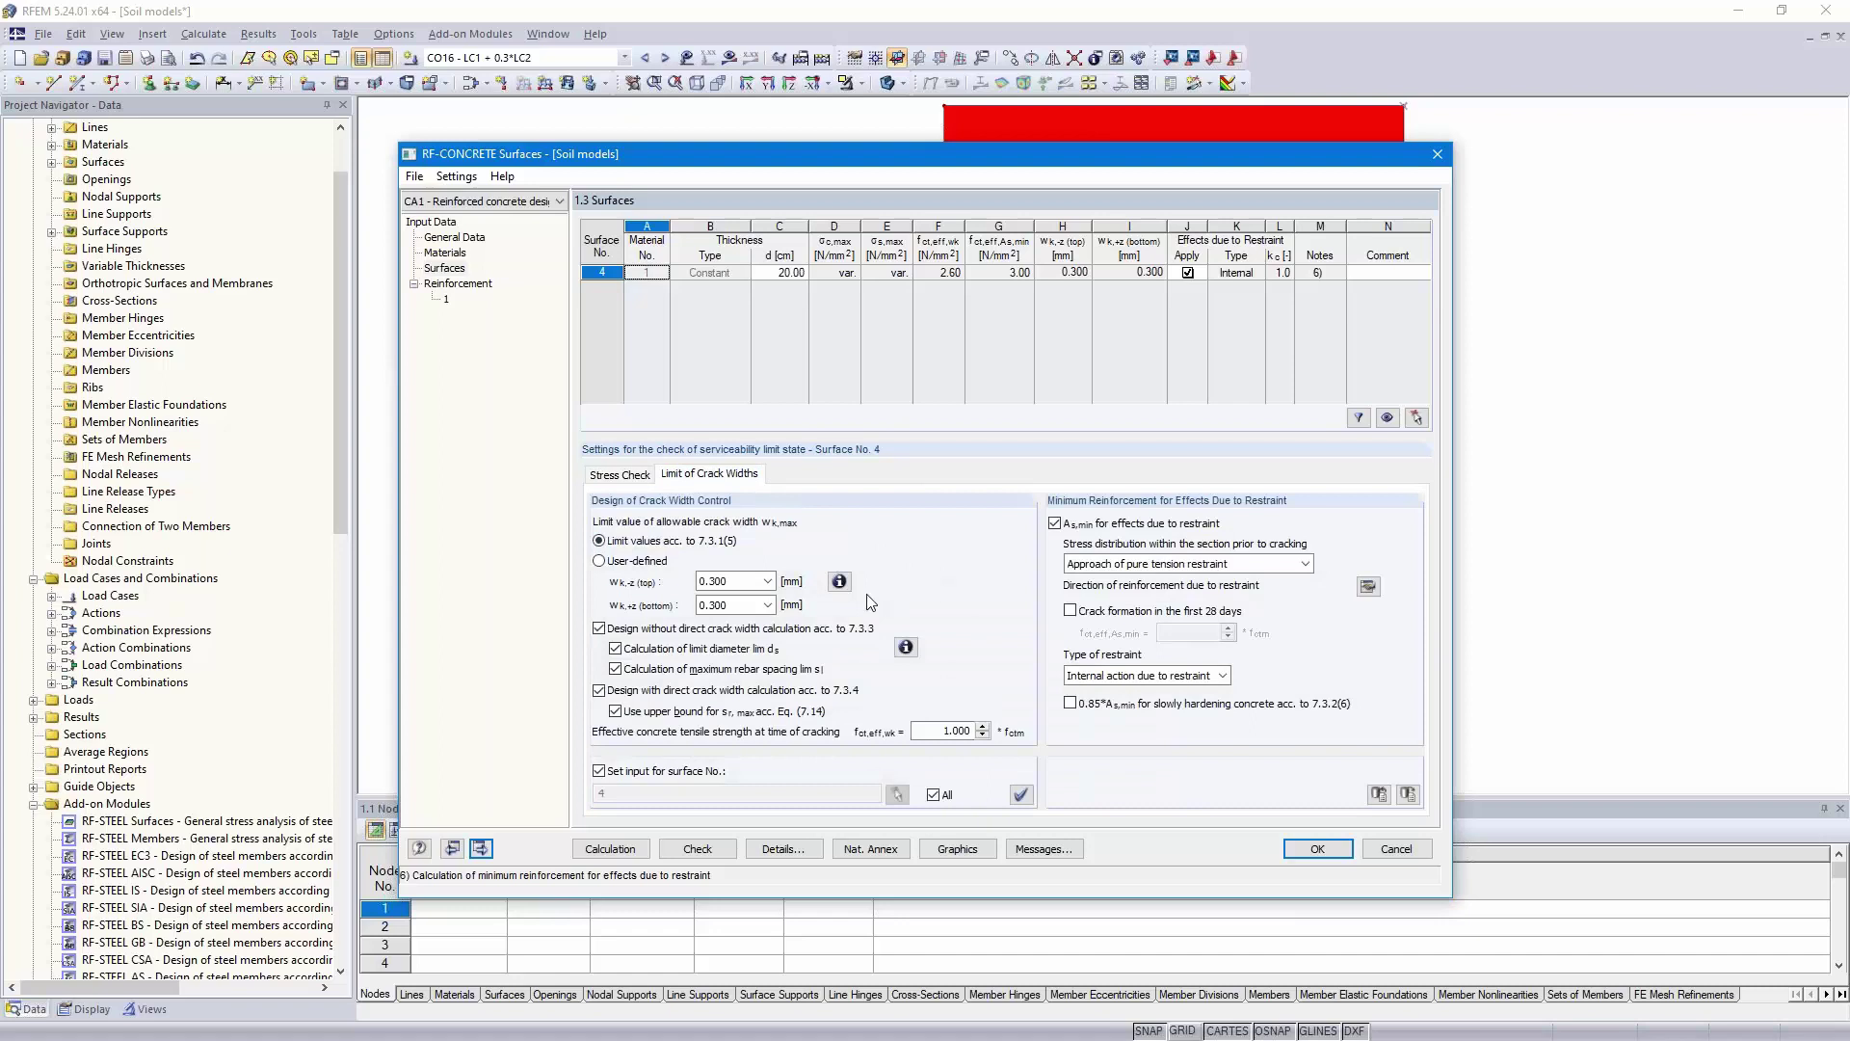
left_click(768, 581)
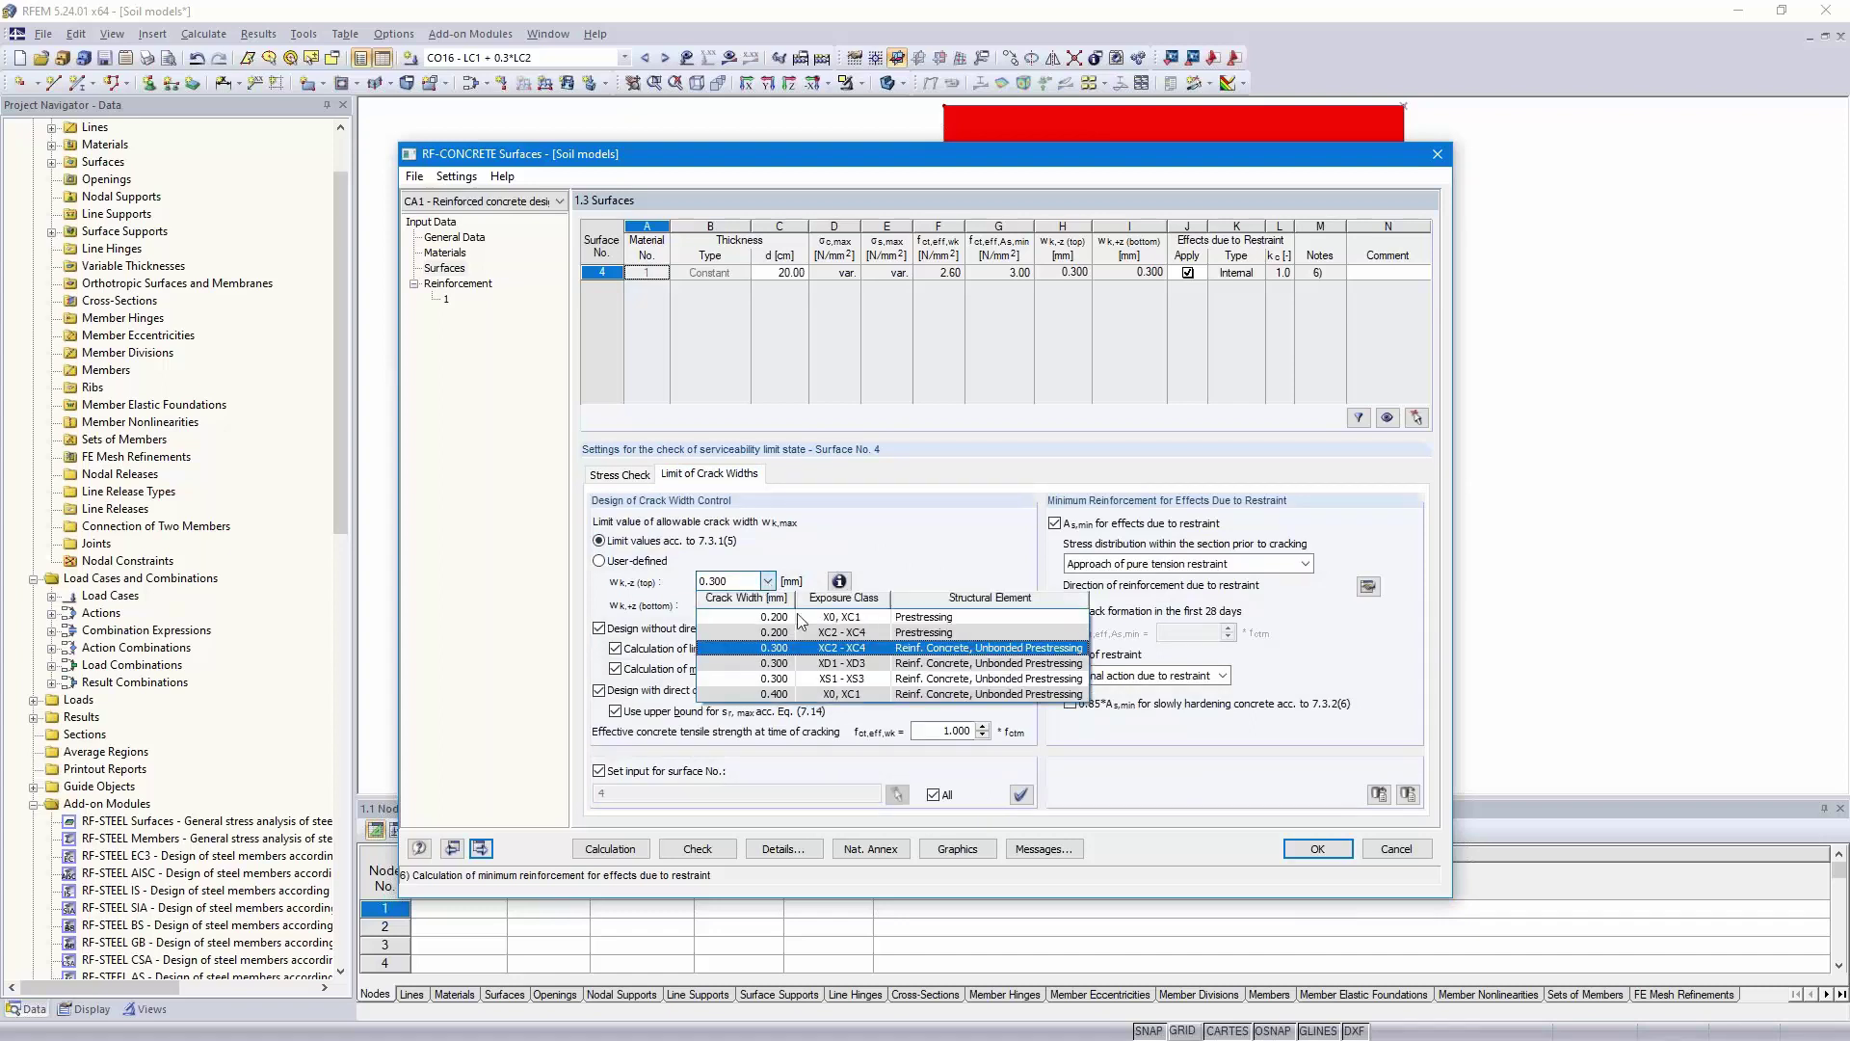
left_click(864, 694)
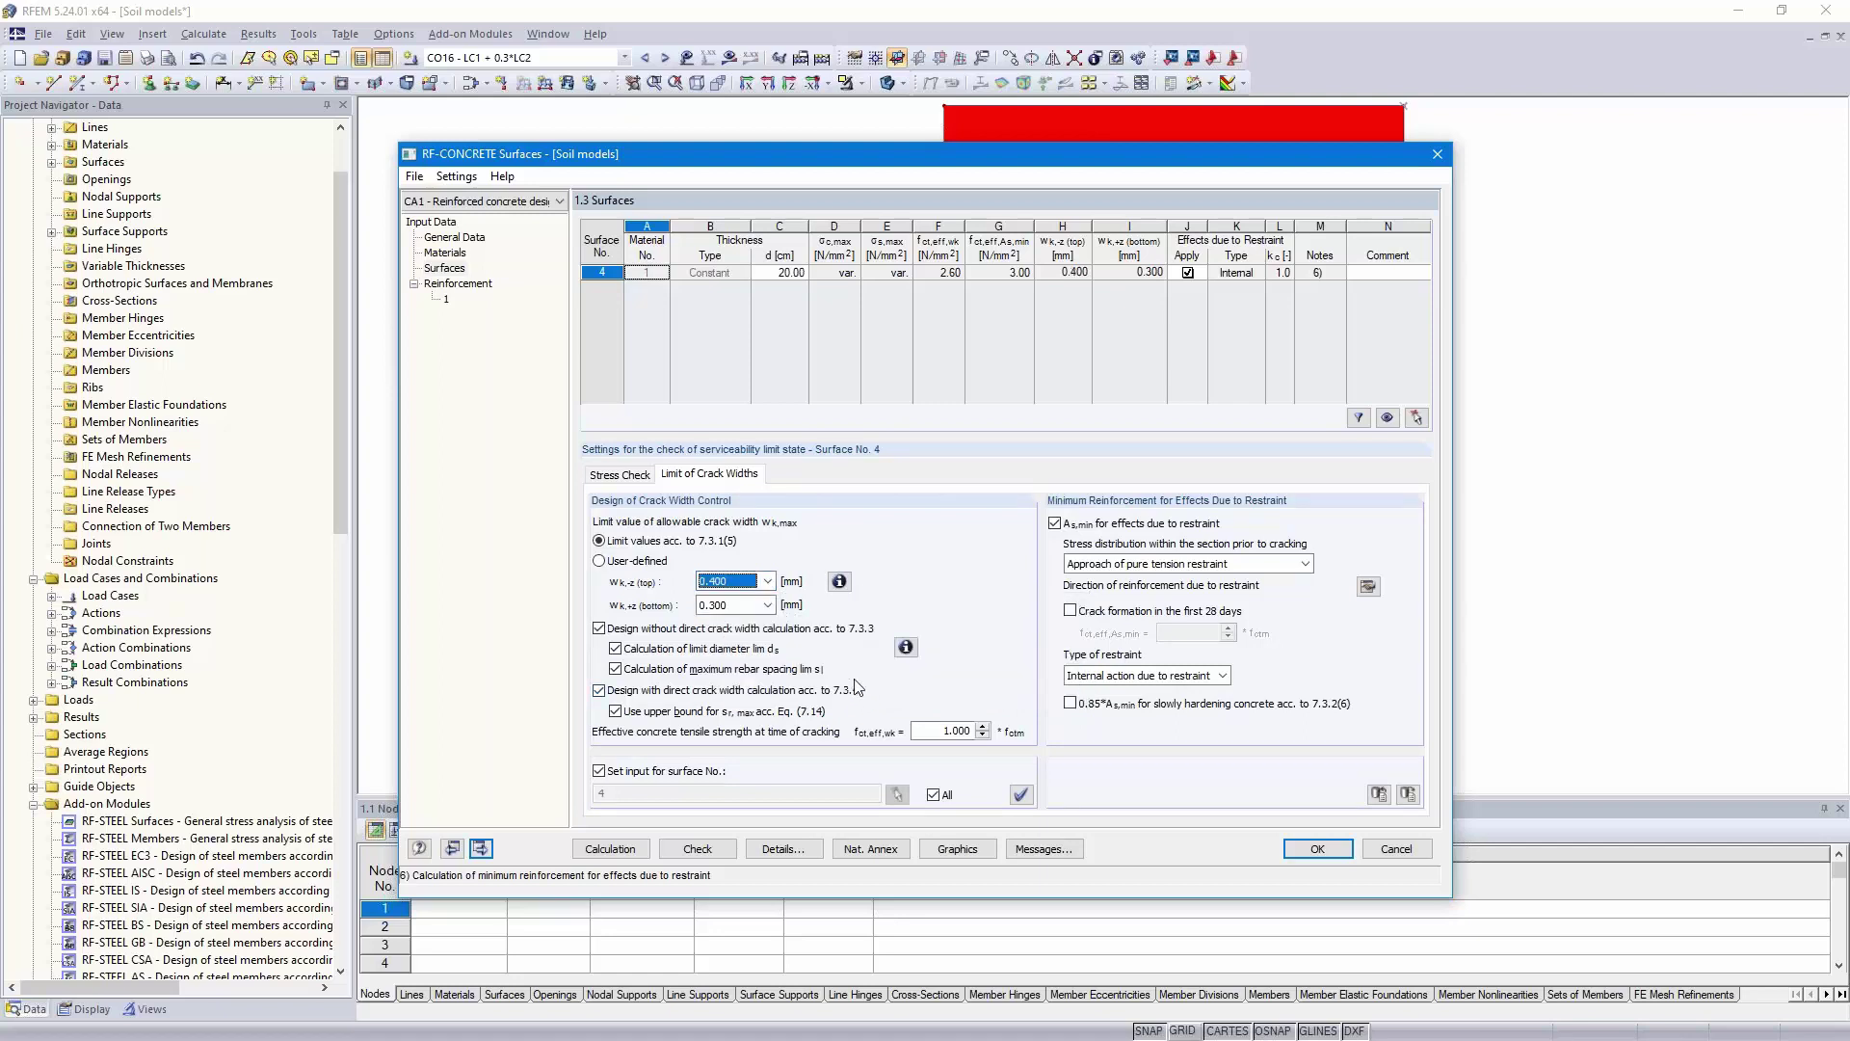
left_click(768, 605)
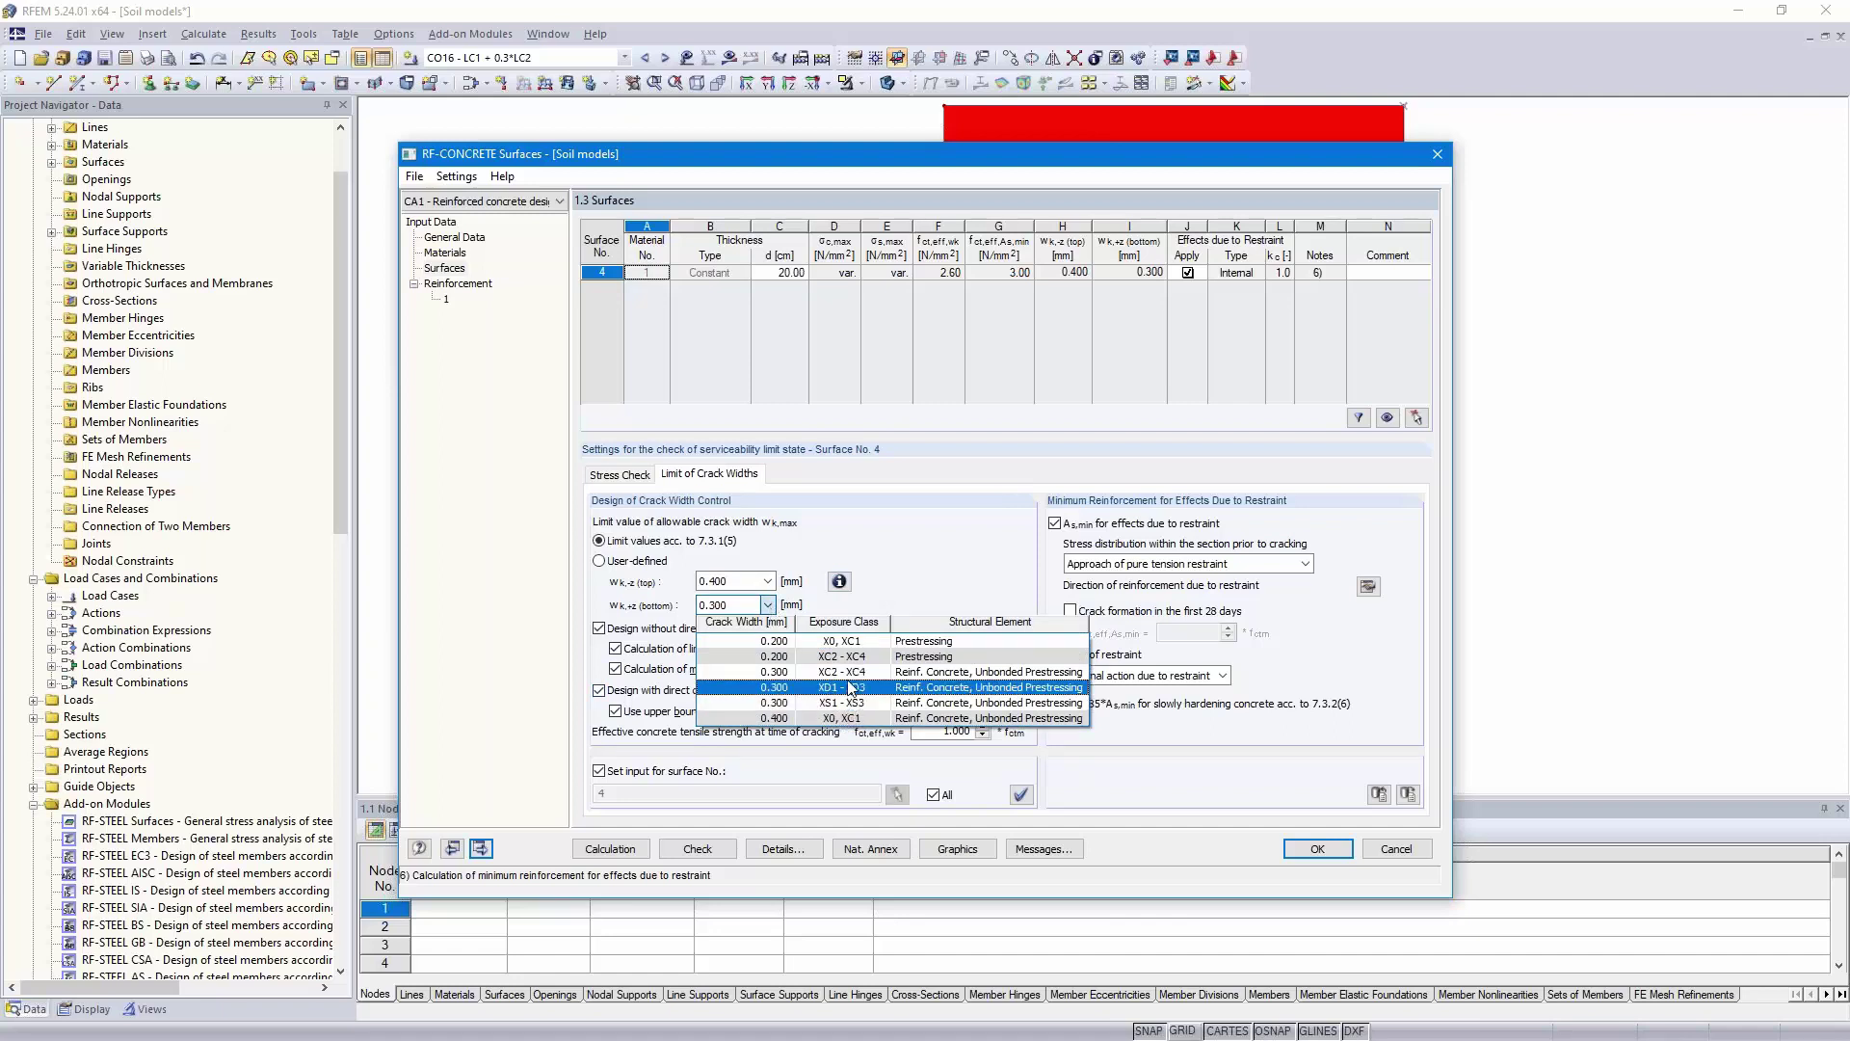
left_click(850, 674)
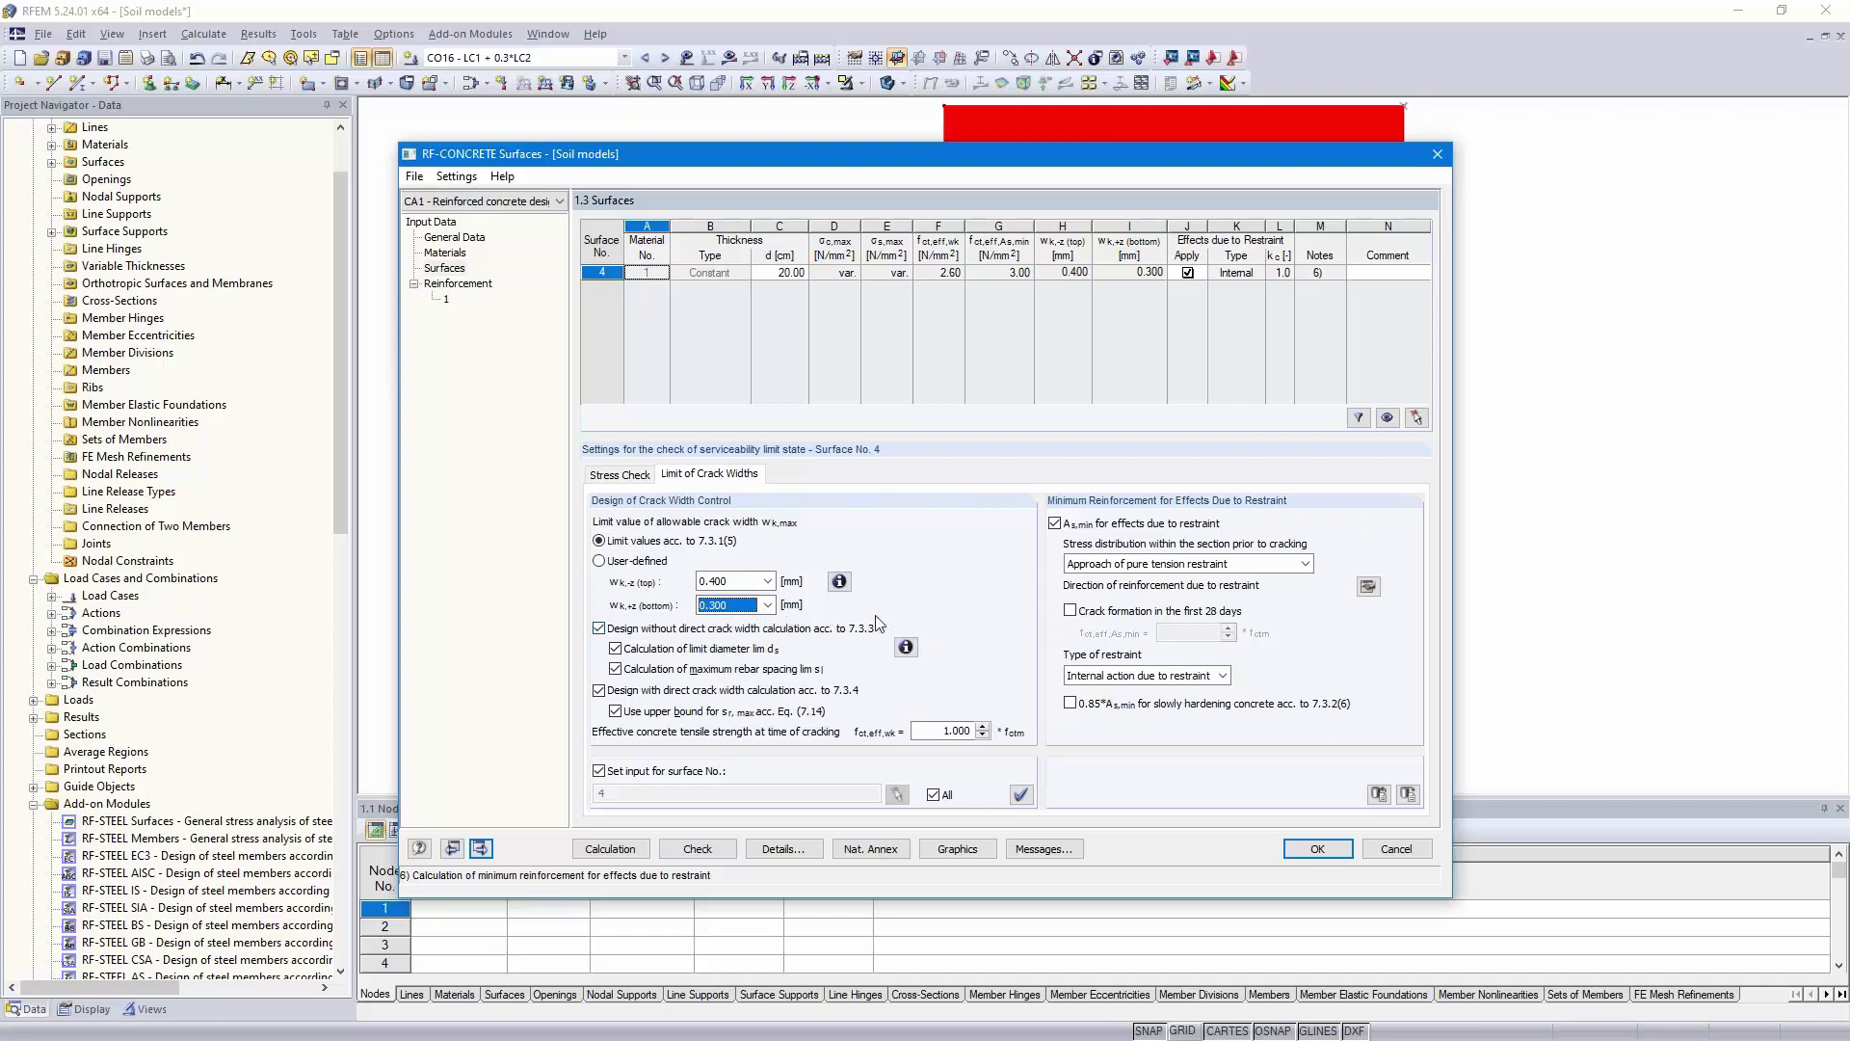
left_click(600, 630)
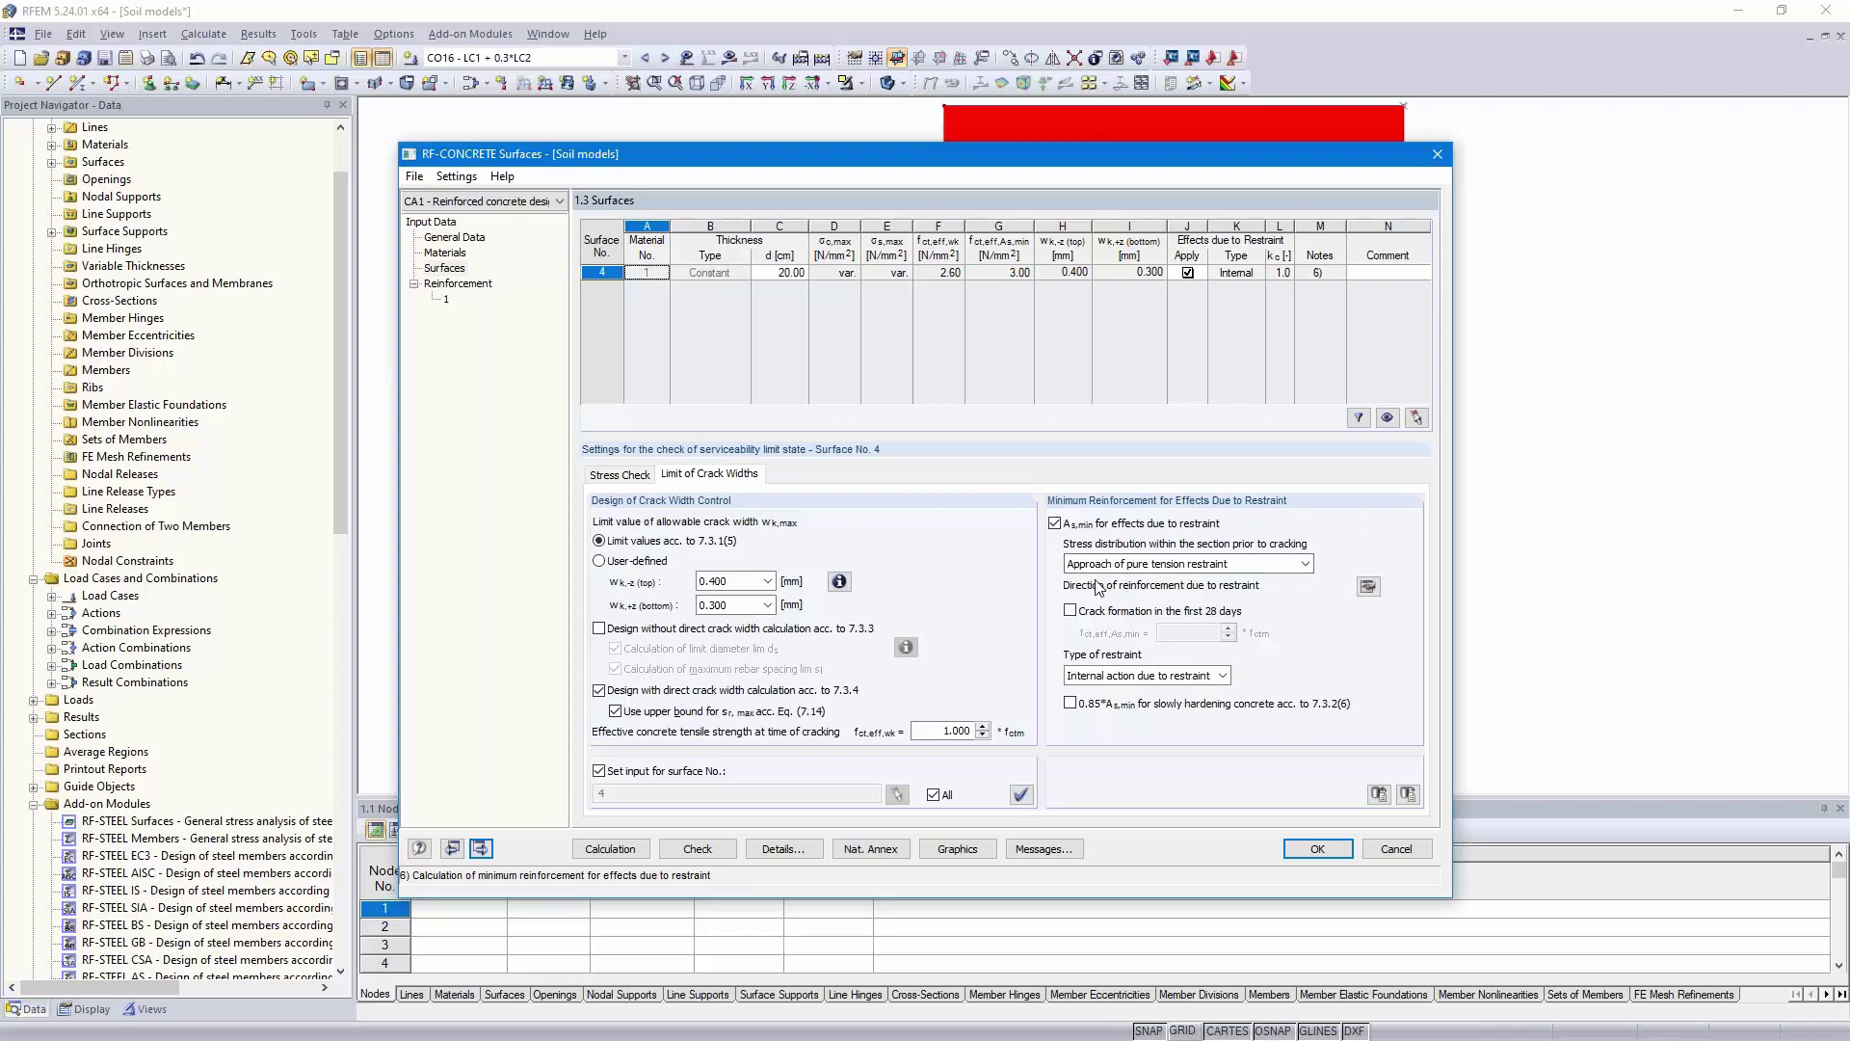
- For the restraint minimum reinforcement, choose the pure tension restraint approach and enable crack formation in the first 28 days with a factor of 0.65
left_click(1154, 565)
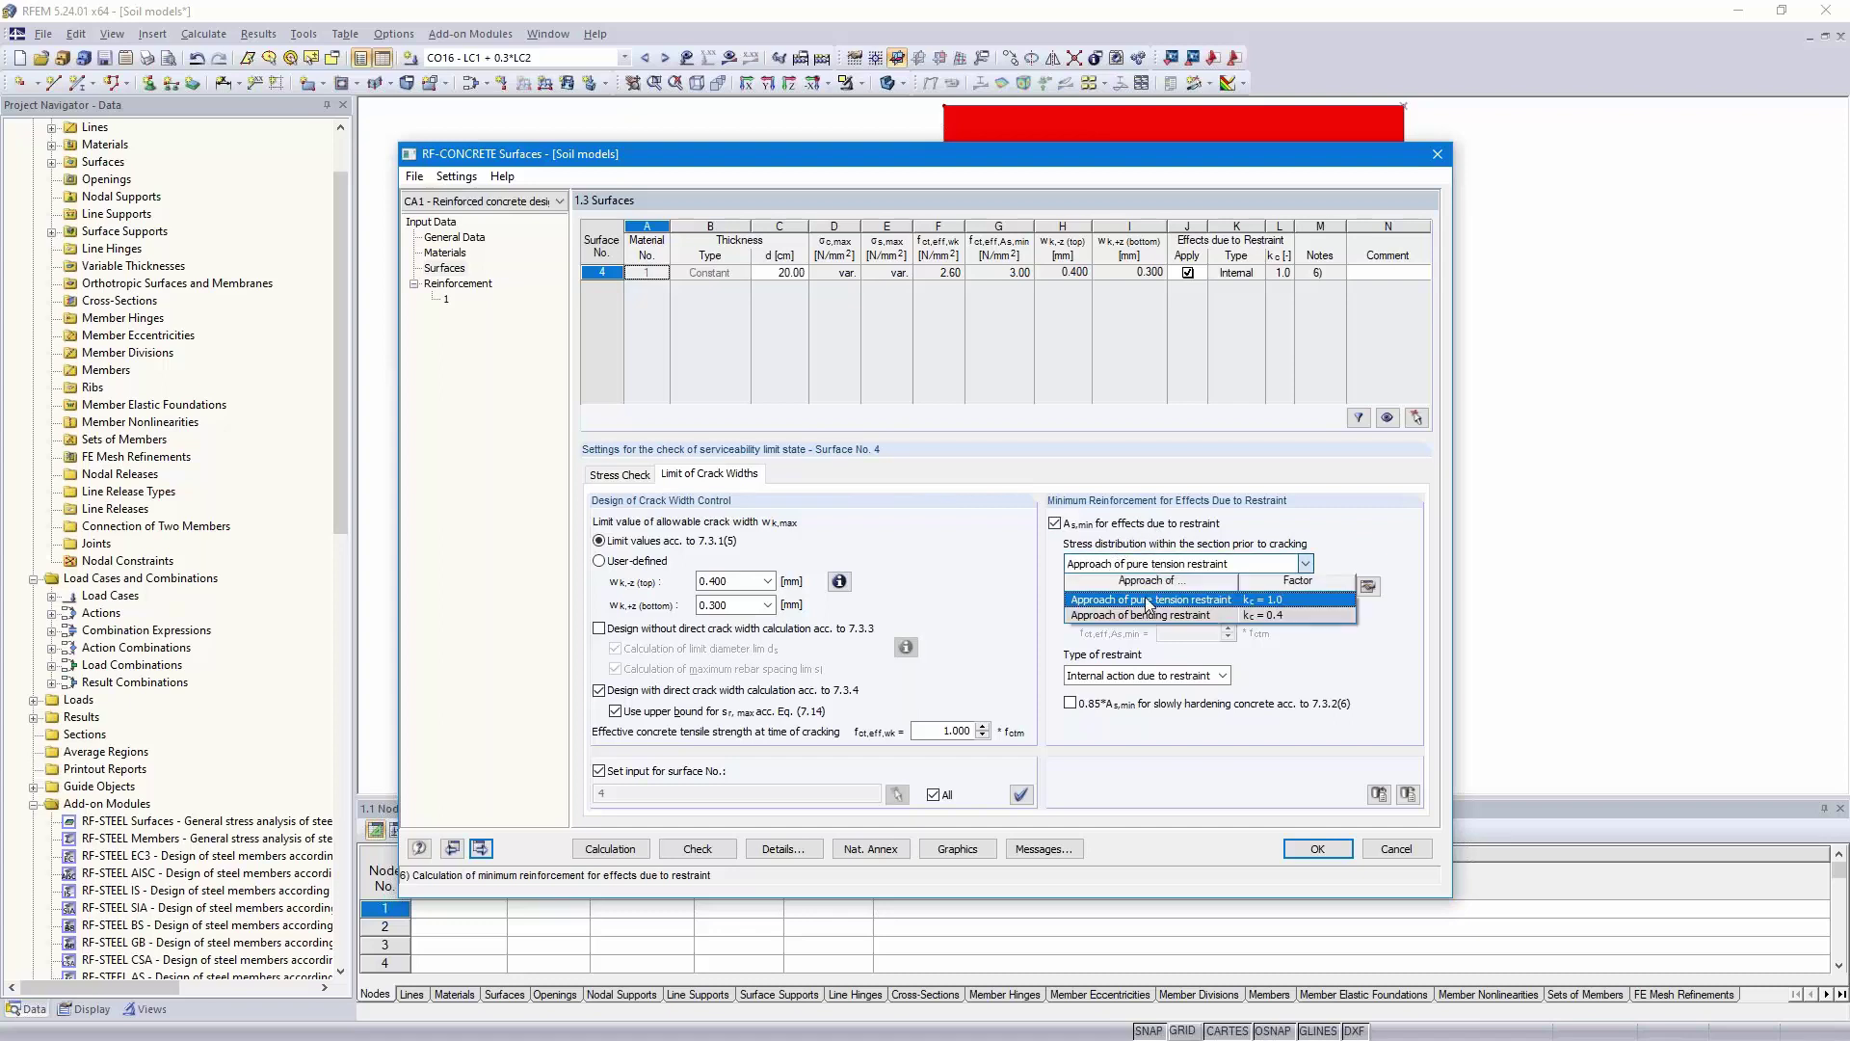
left_click(1154, 602)
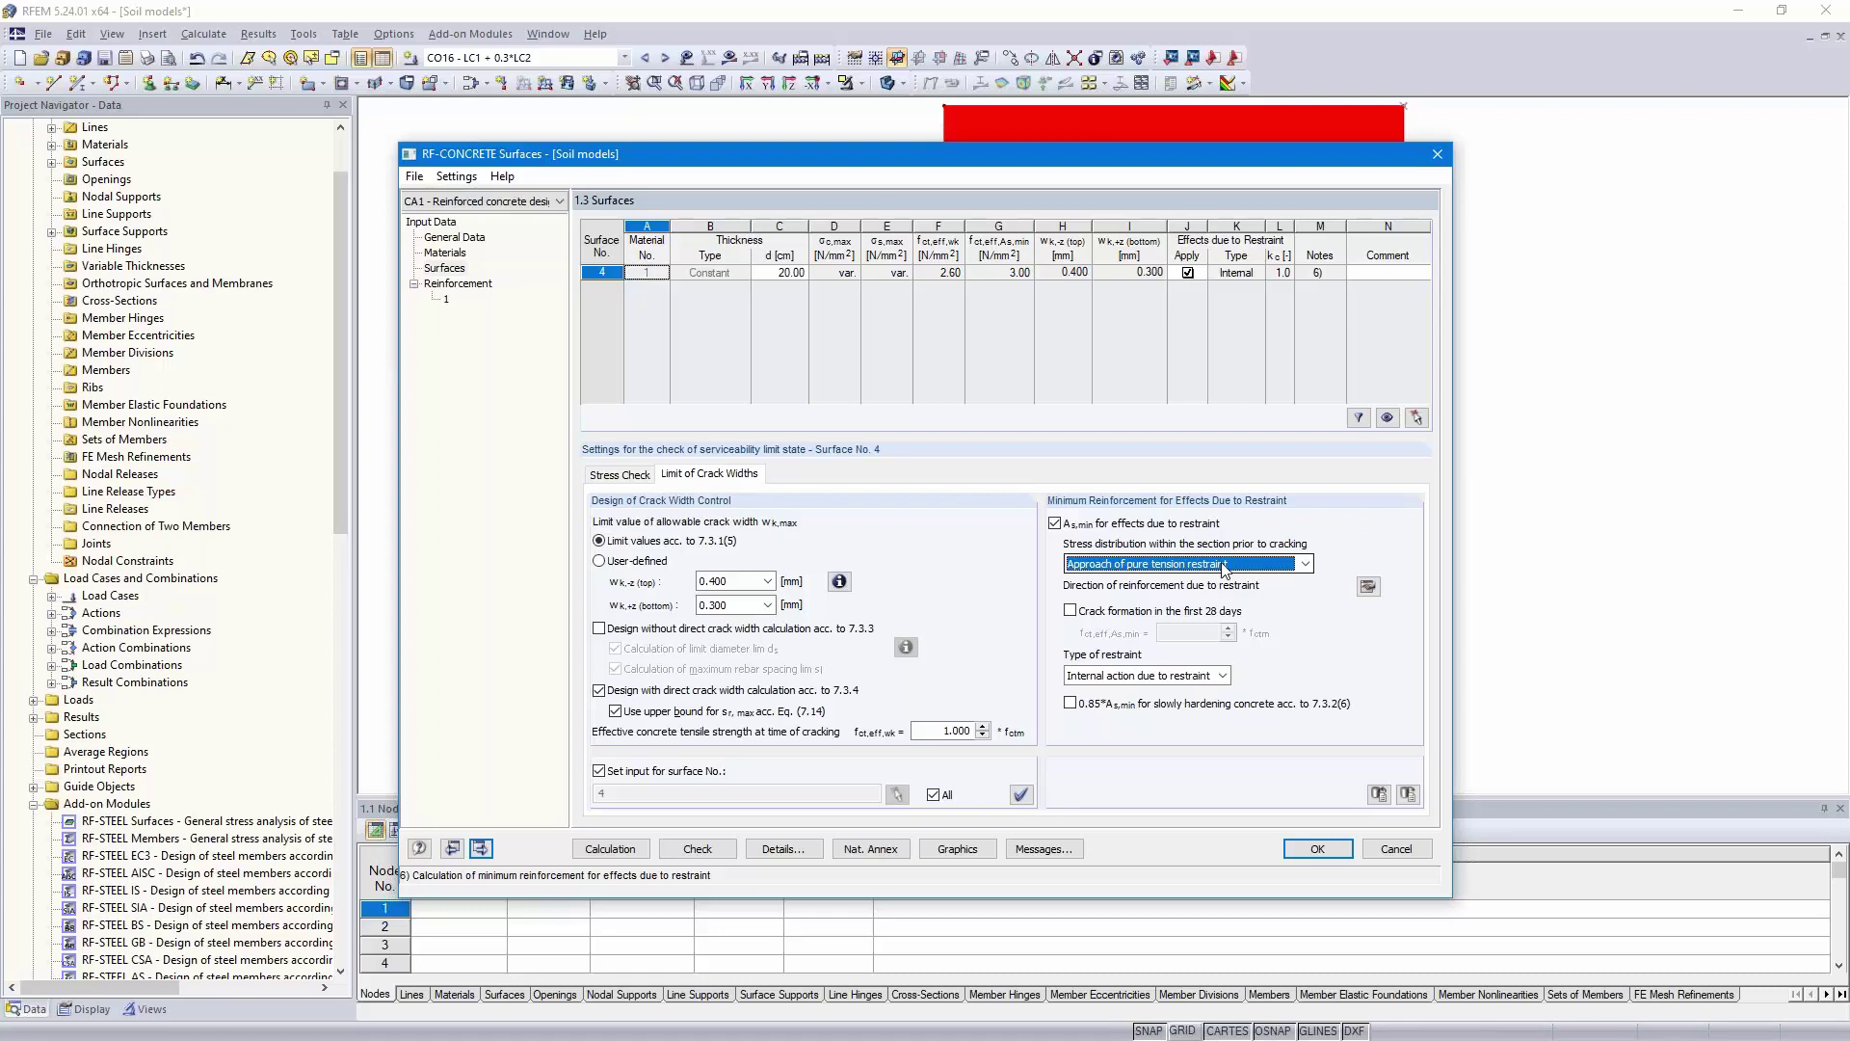
left_click(1069, 611)
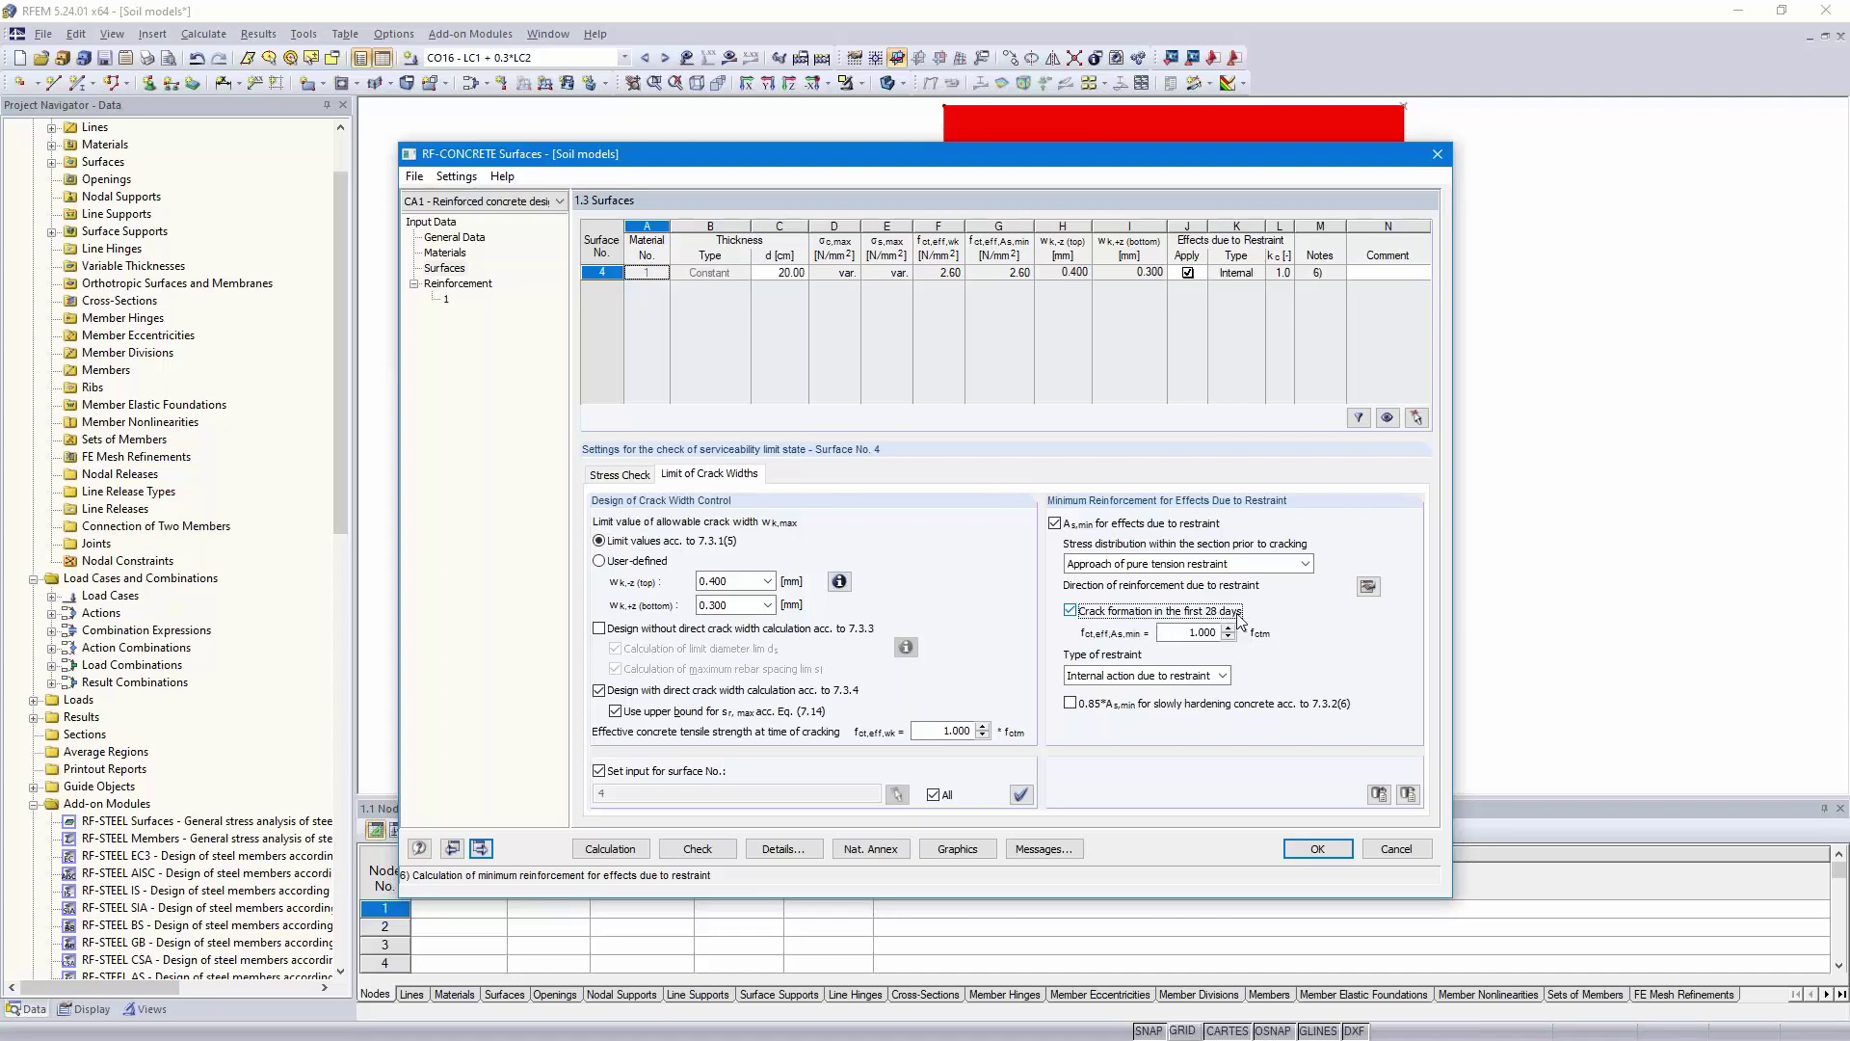
key("Tab")
type(",65")
left_click(1160, 675)
left_click(1160, 674)
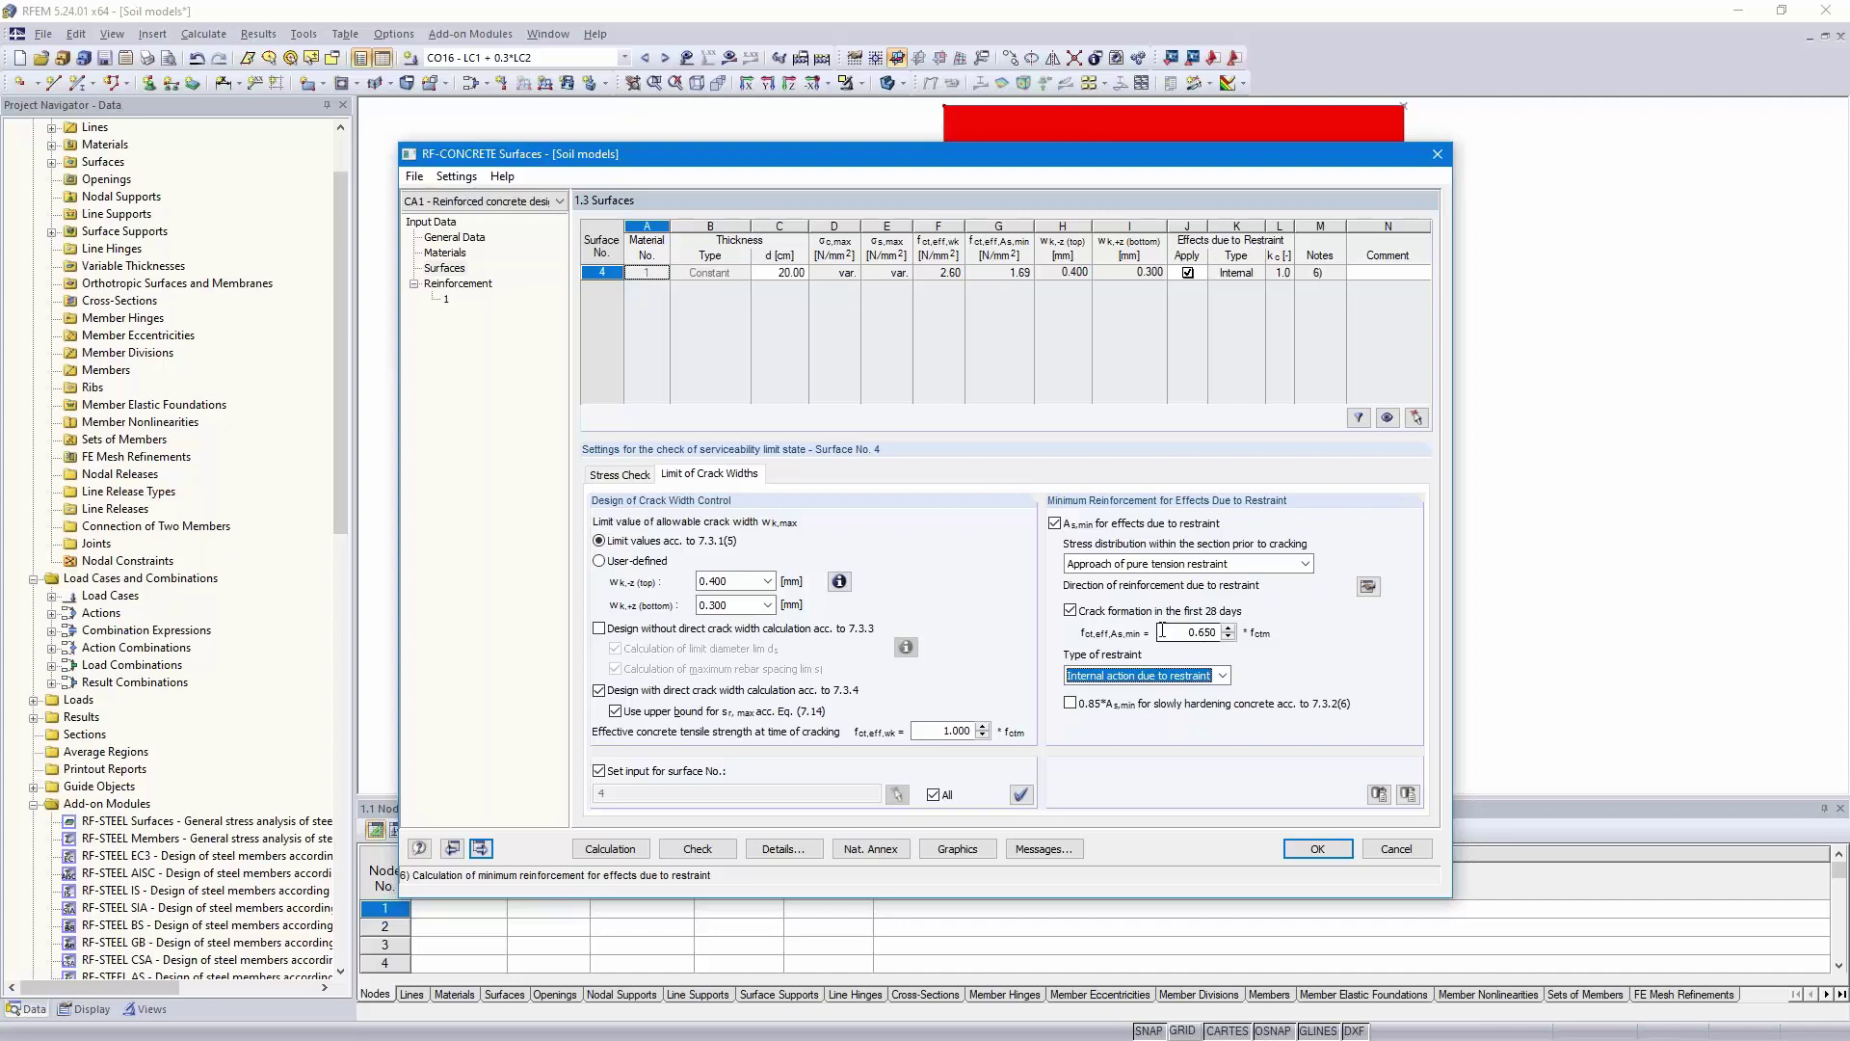
left_click(1174, 633)
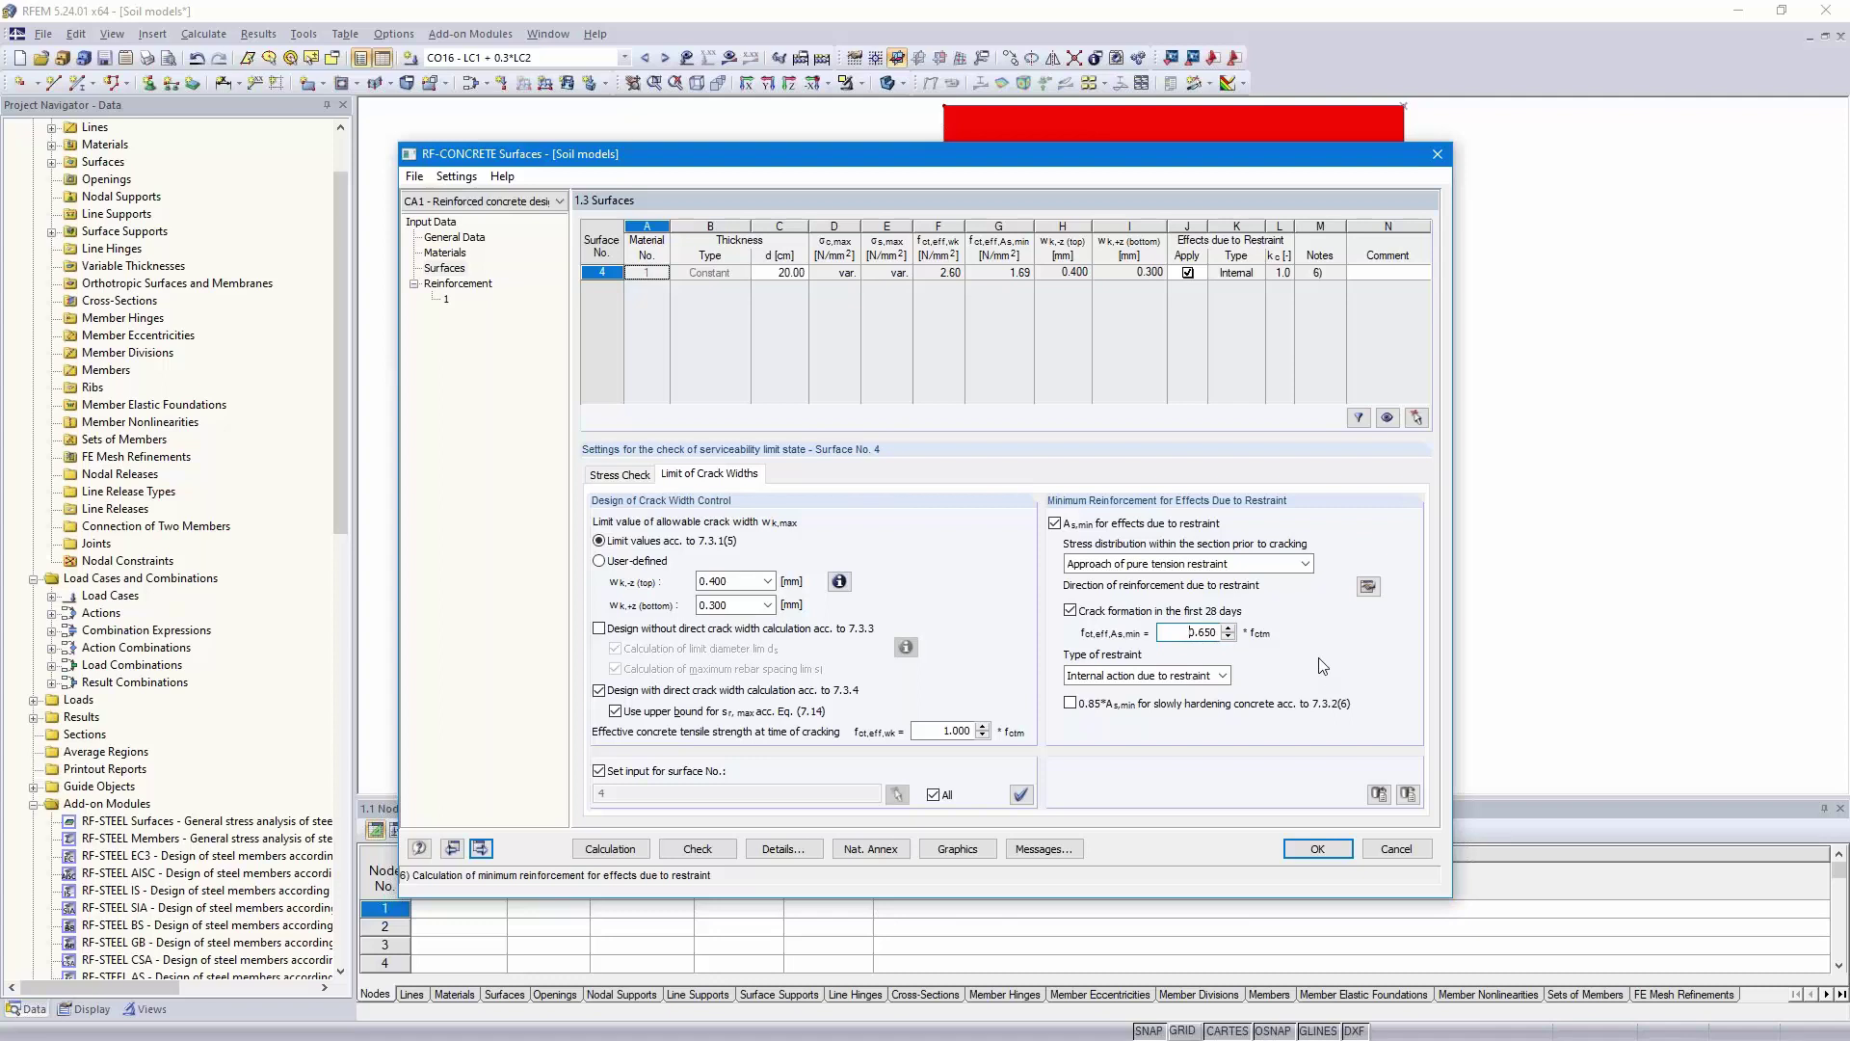
- Set the type of restraint to external action due to restraint and proceed to the reinforcement settings
left_click(1178, 676)
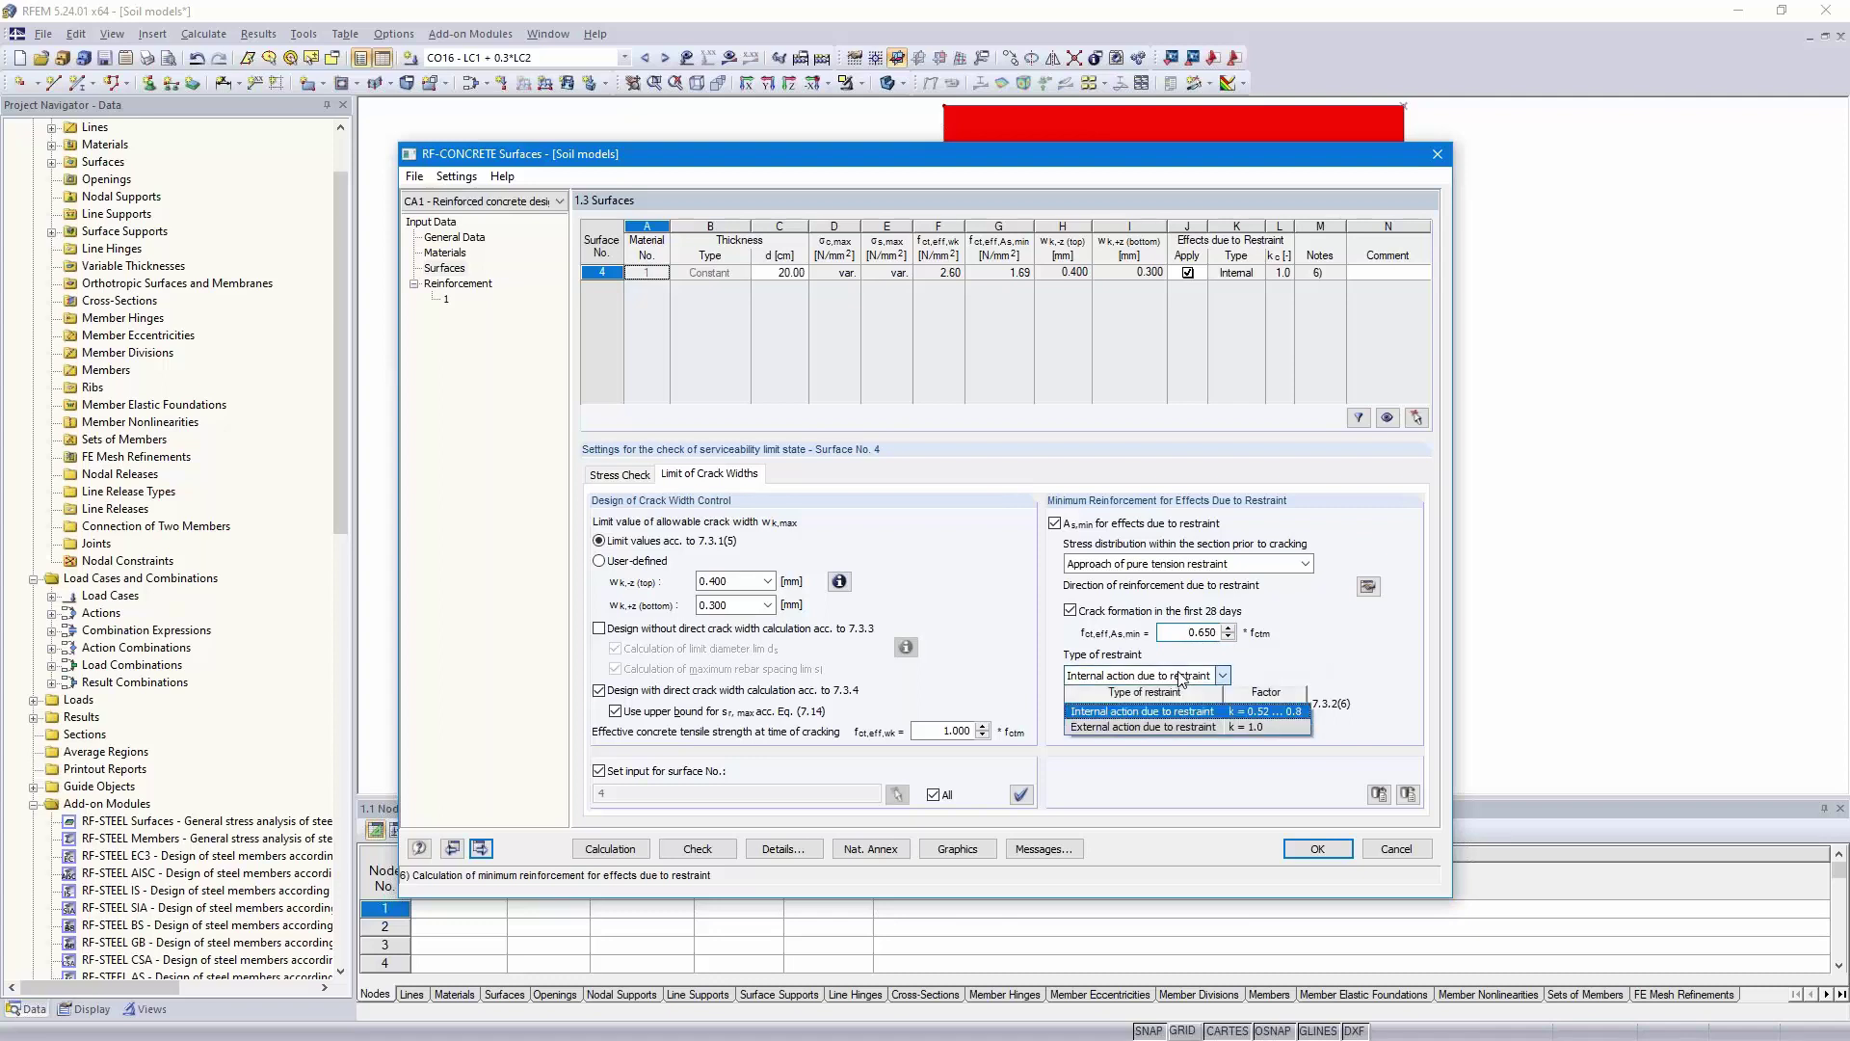
left_click(1166, 729)
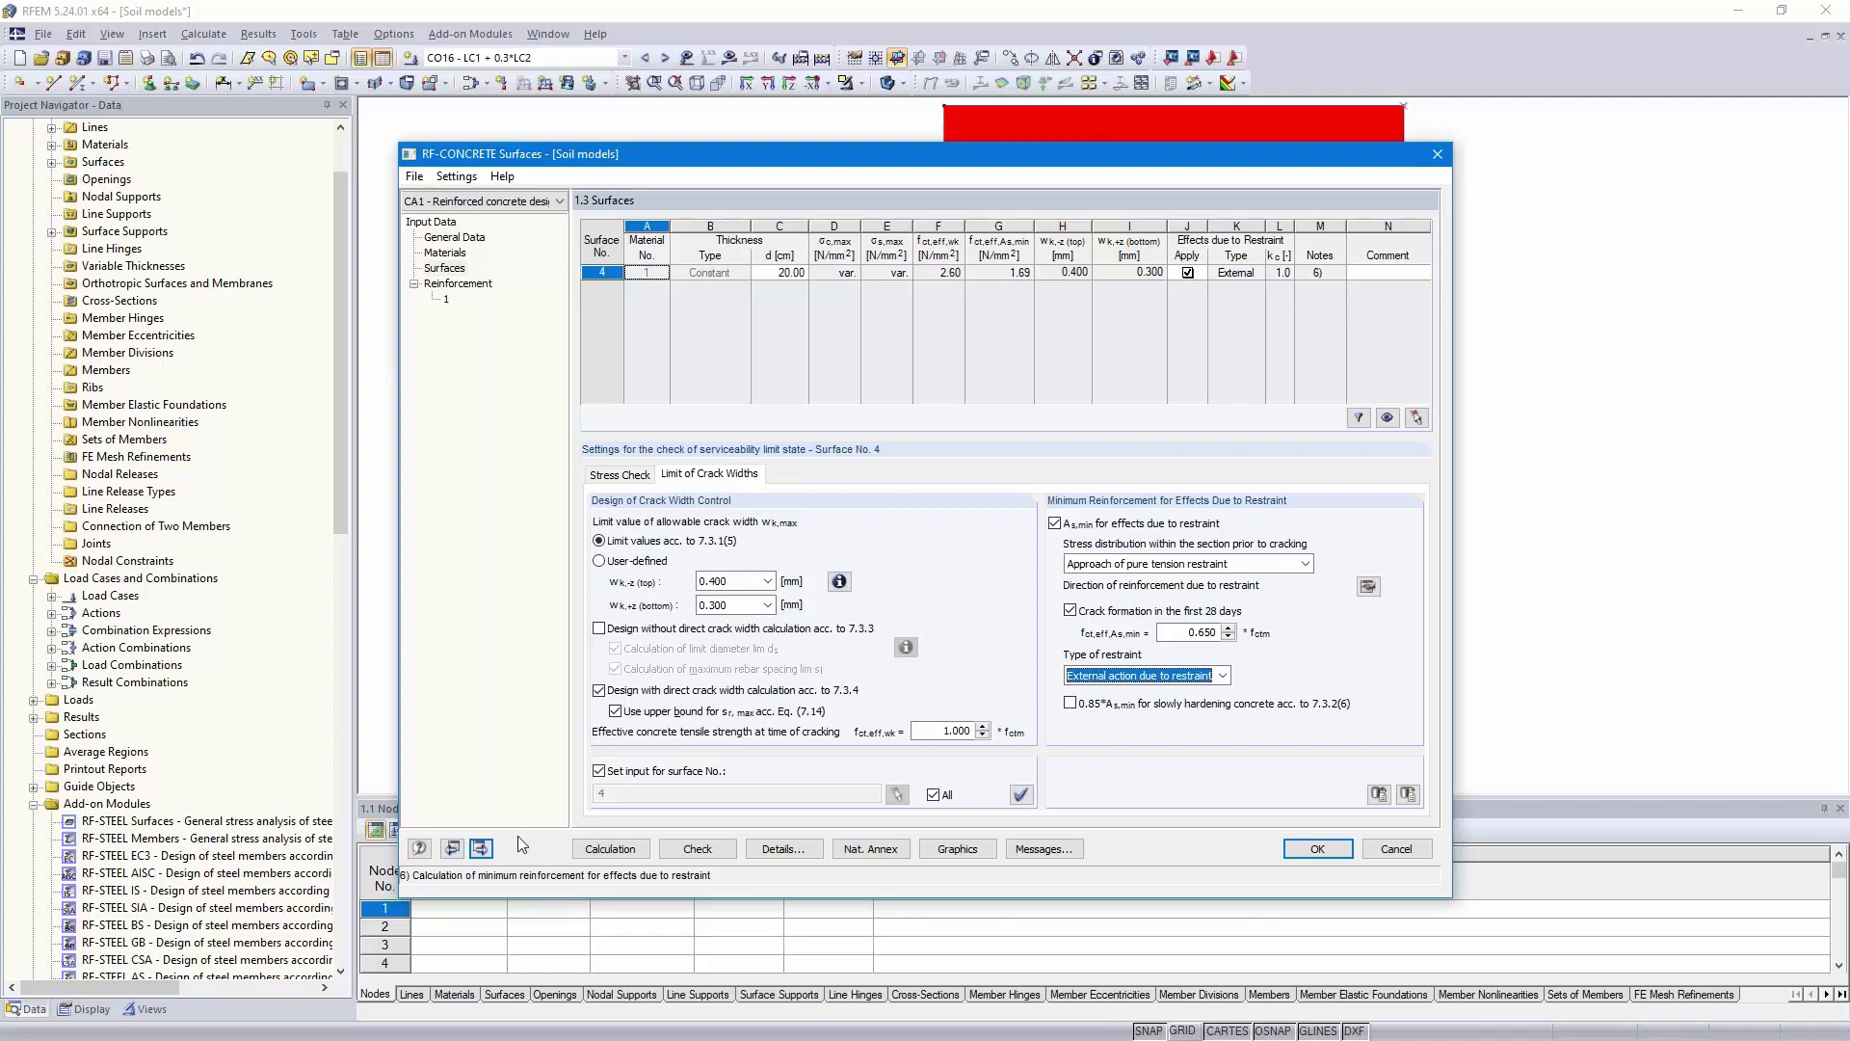
left_click(479, 848)
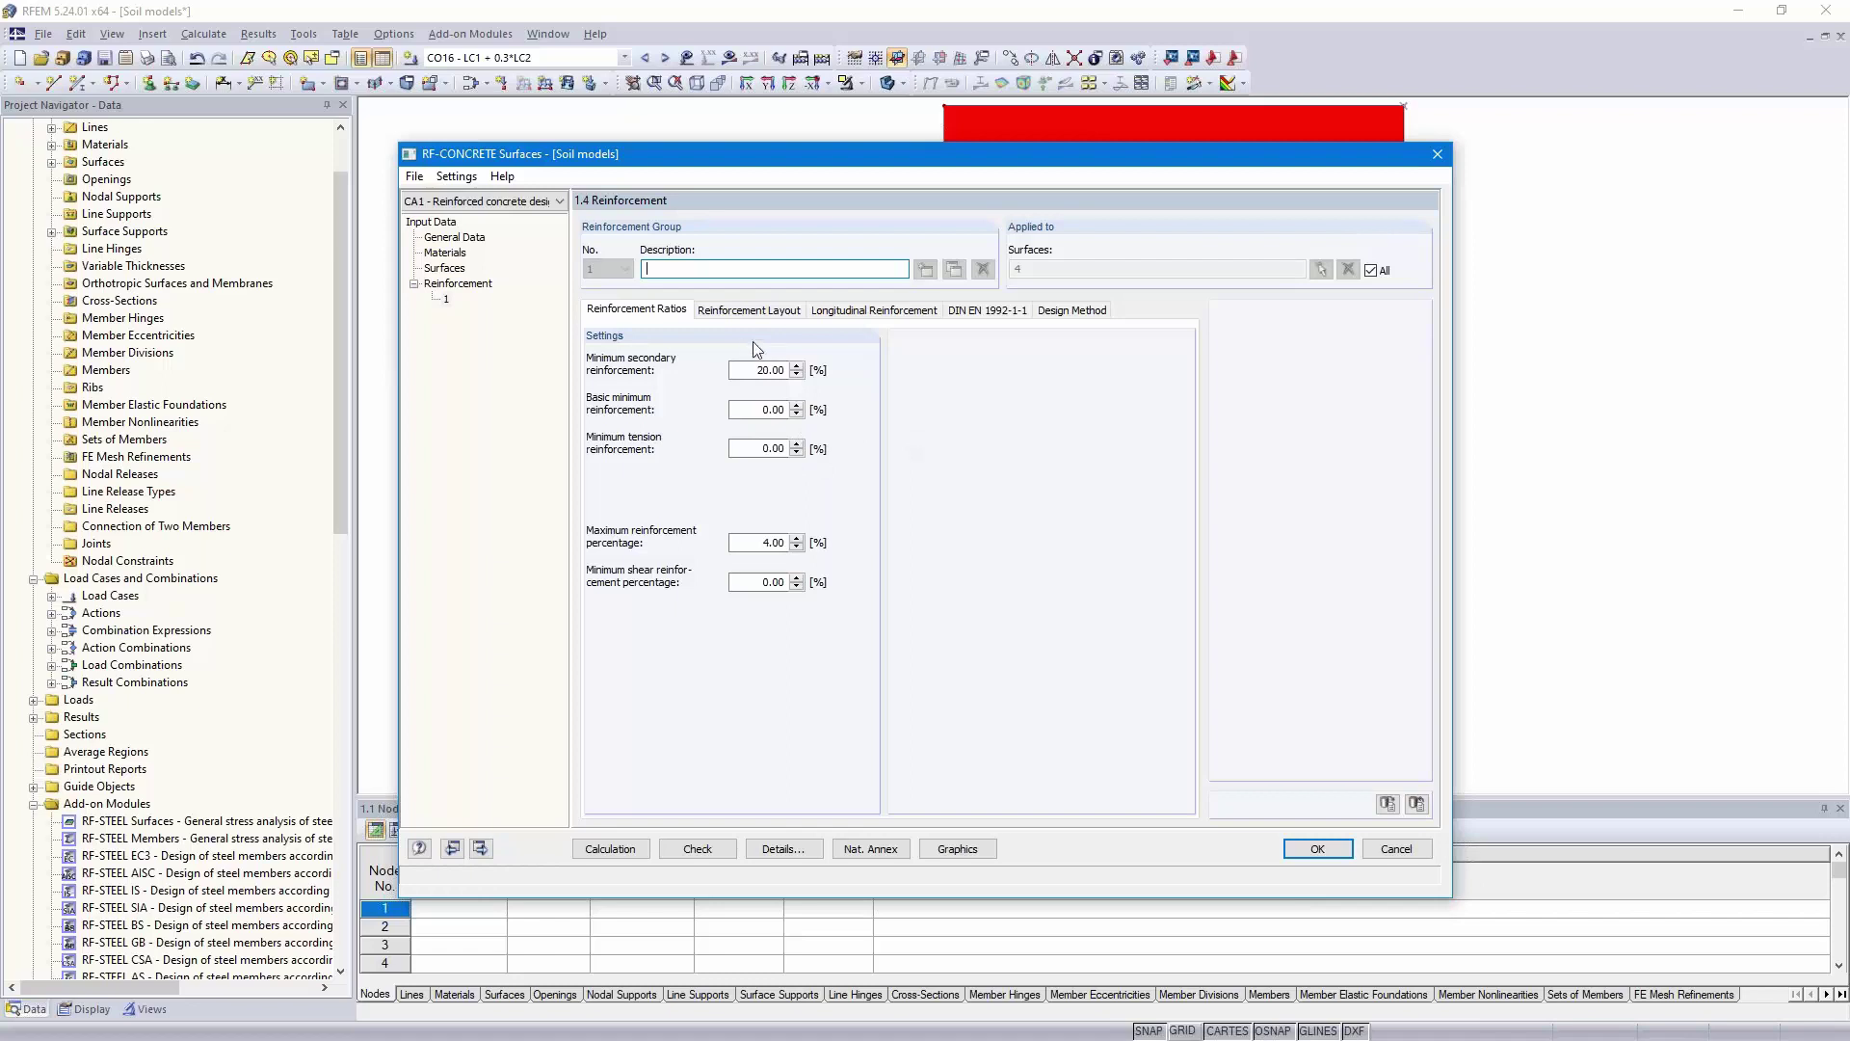
- Define the concrete cover according to the standard and set the bottom cover's exposure class to XC2
left_click(739, 312)
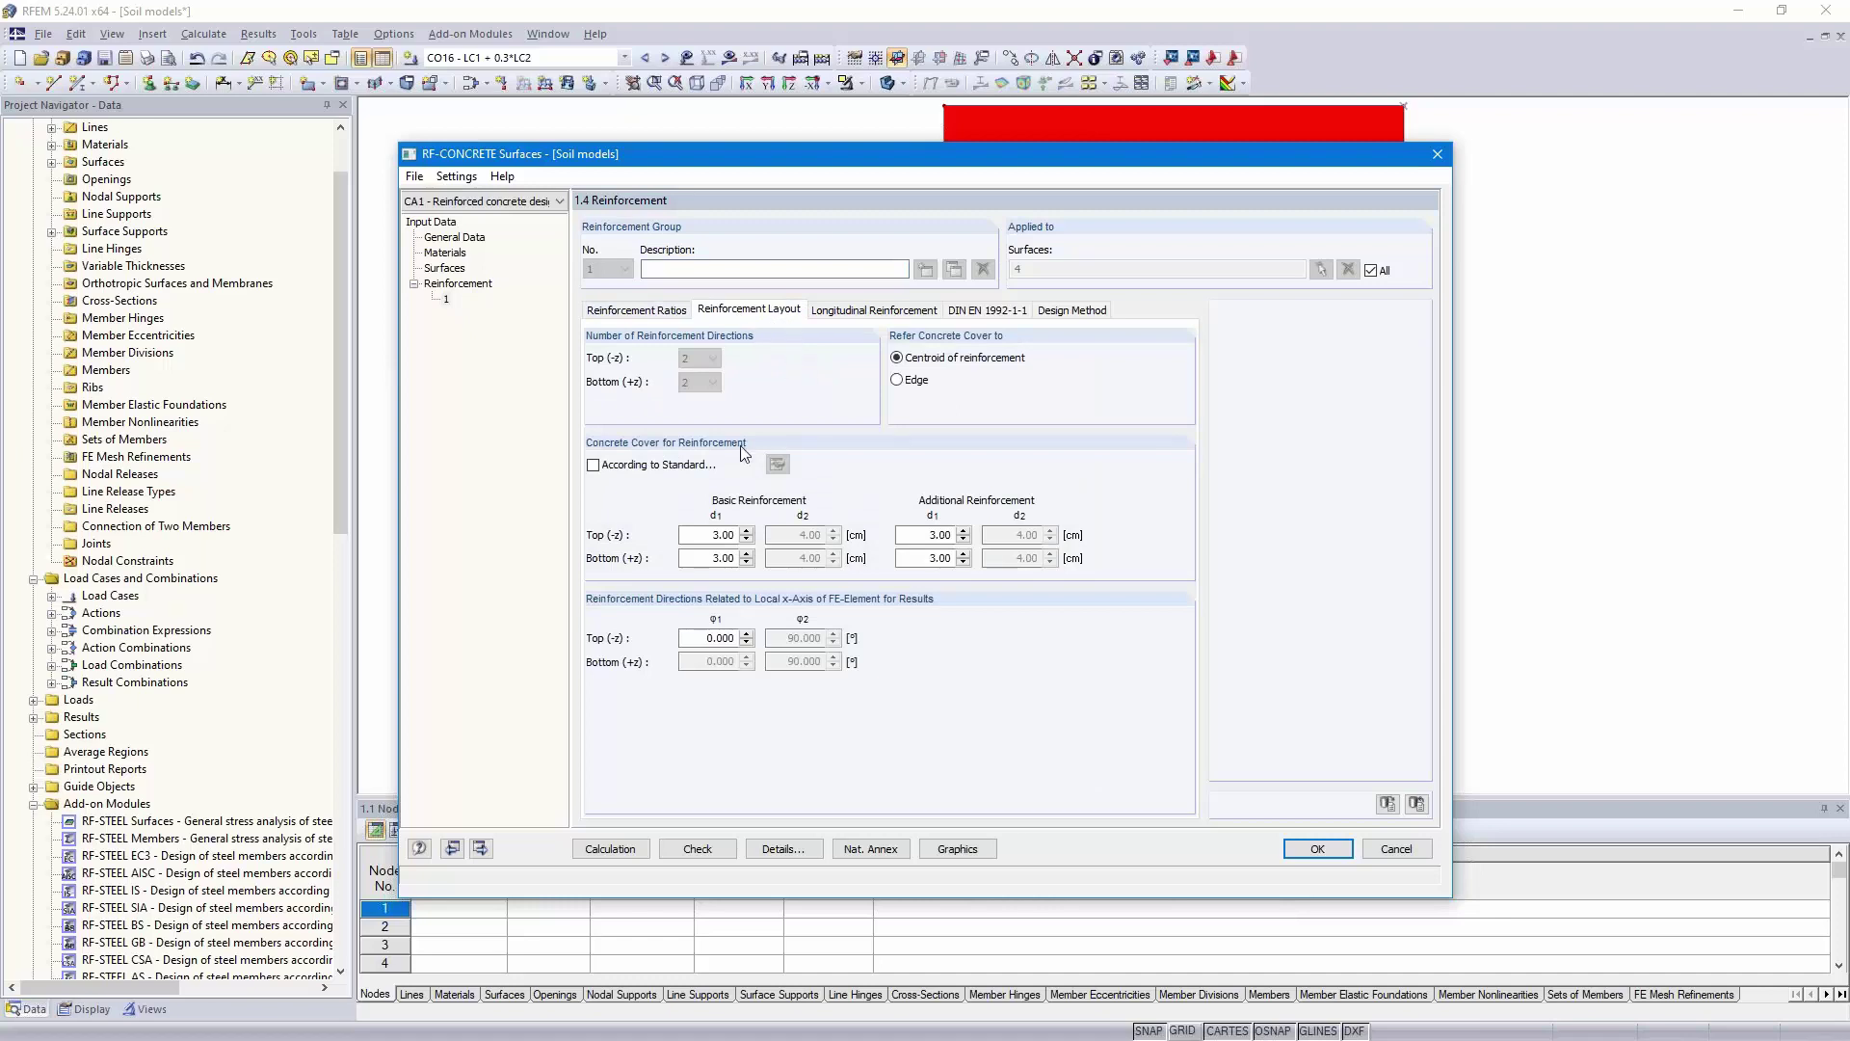
left_click(594, 465)
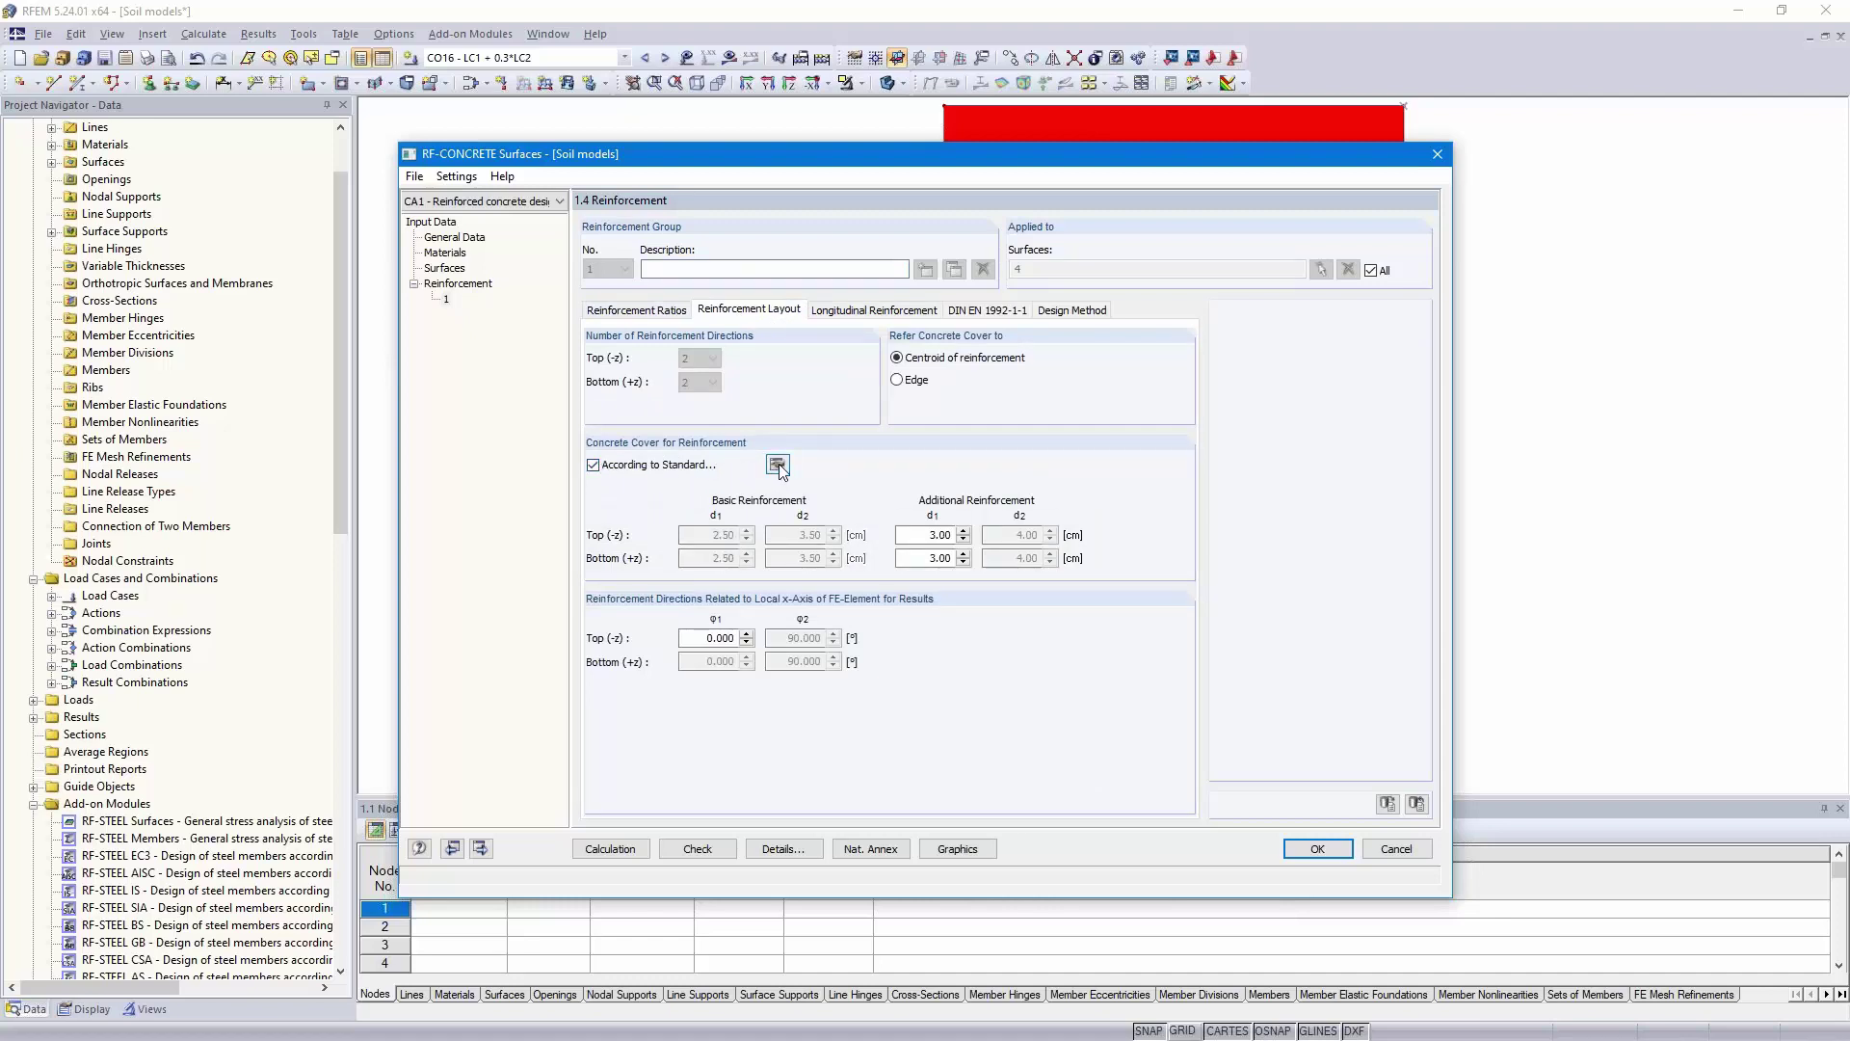
left_click(777, 465)
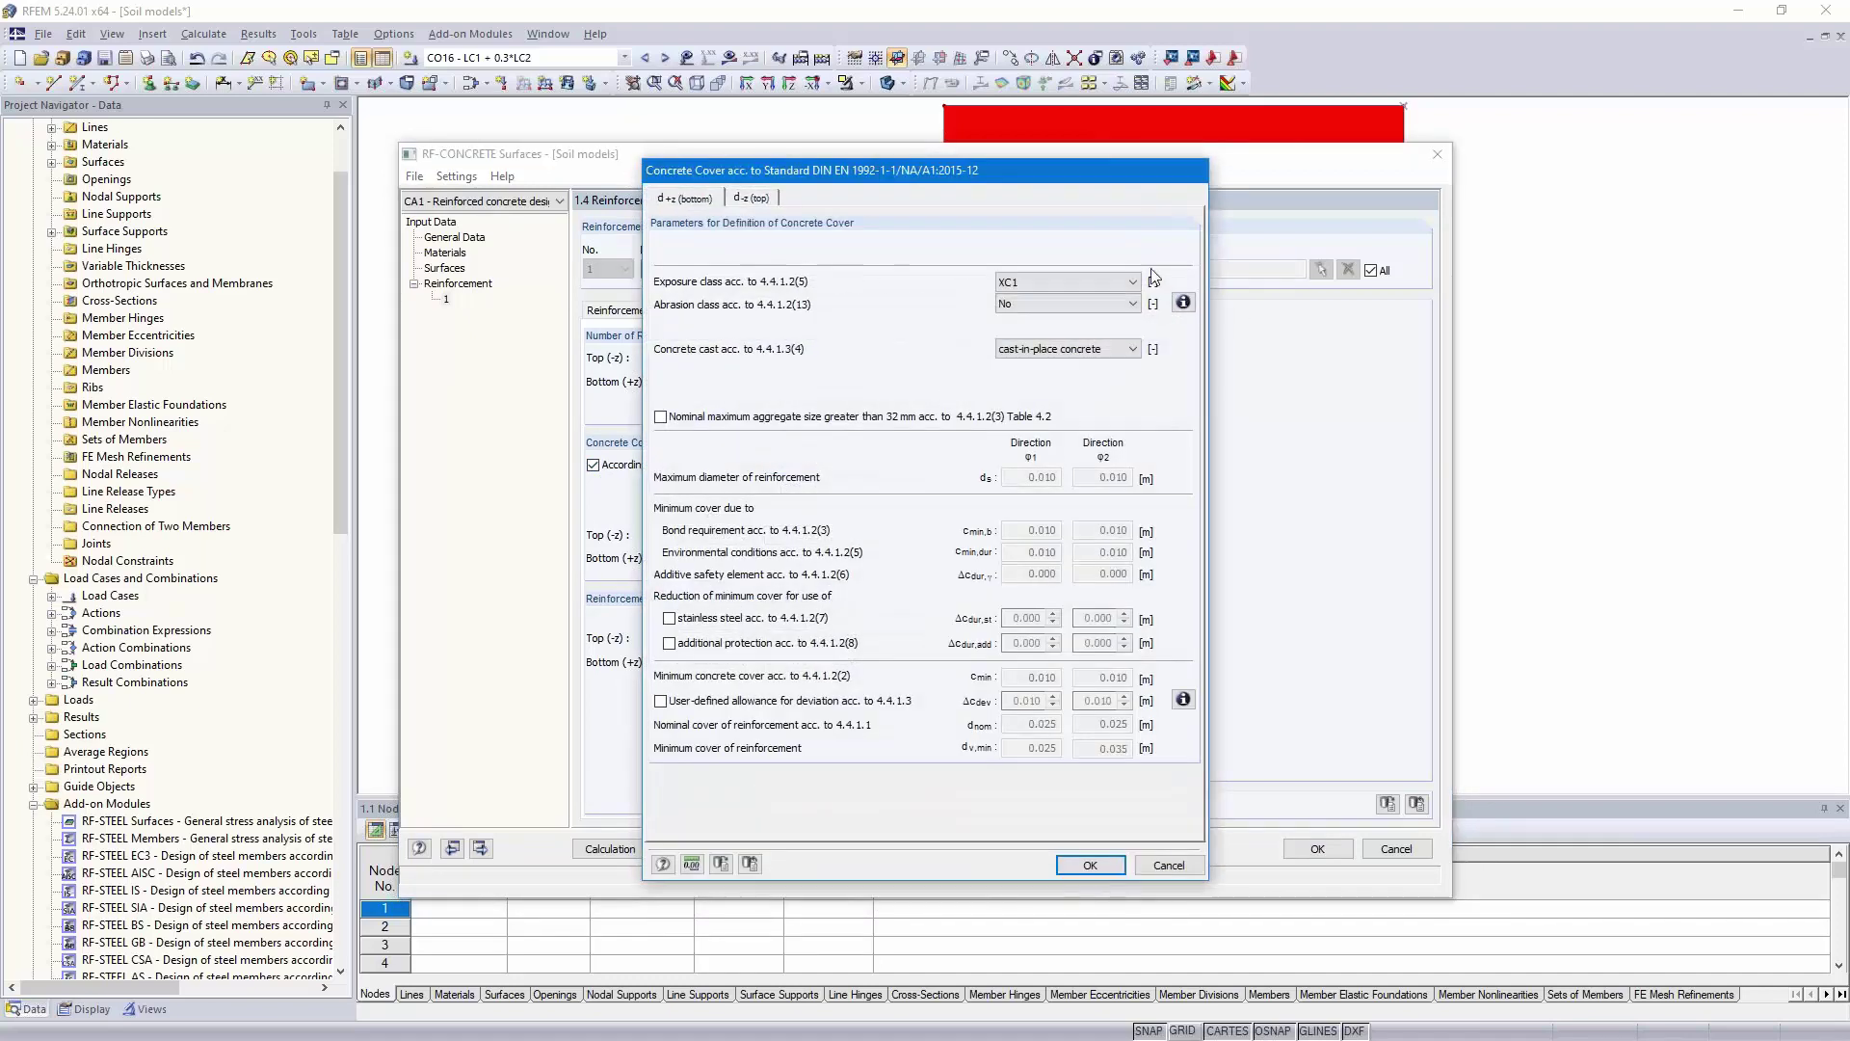
left_click(1089, 281)
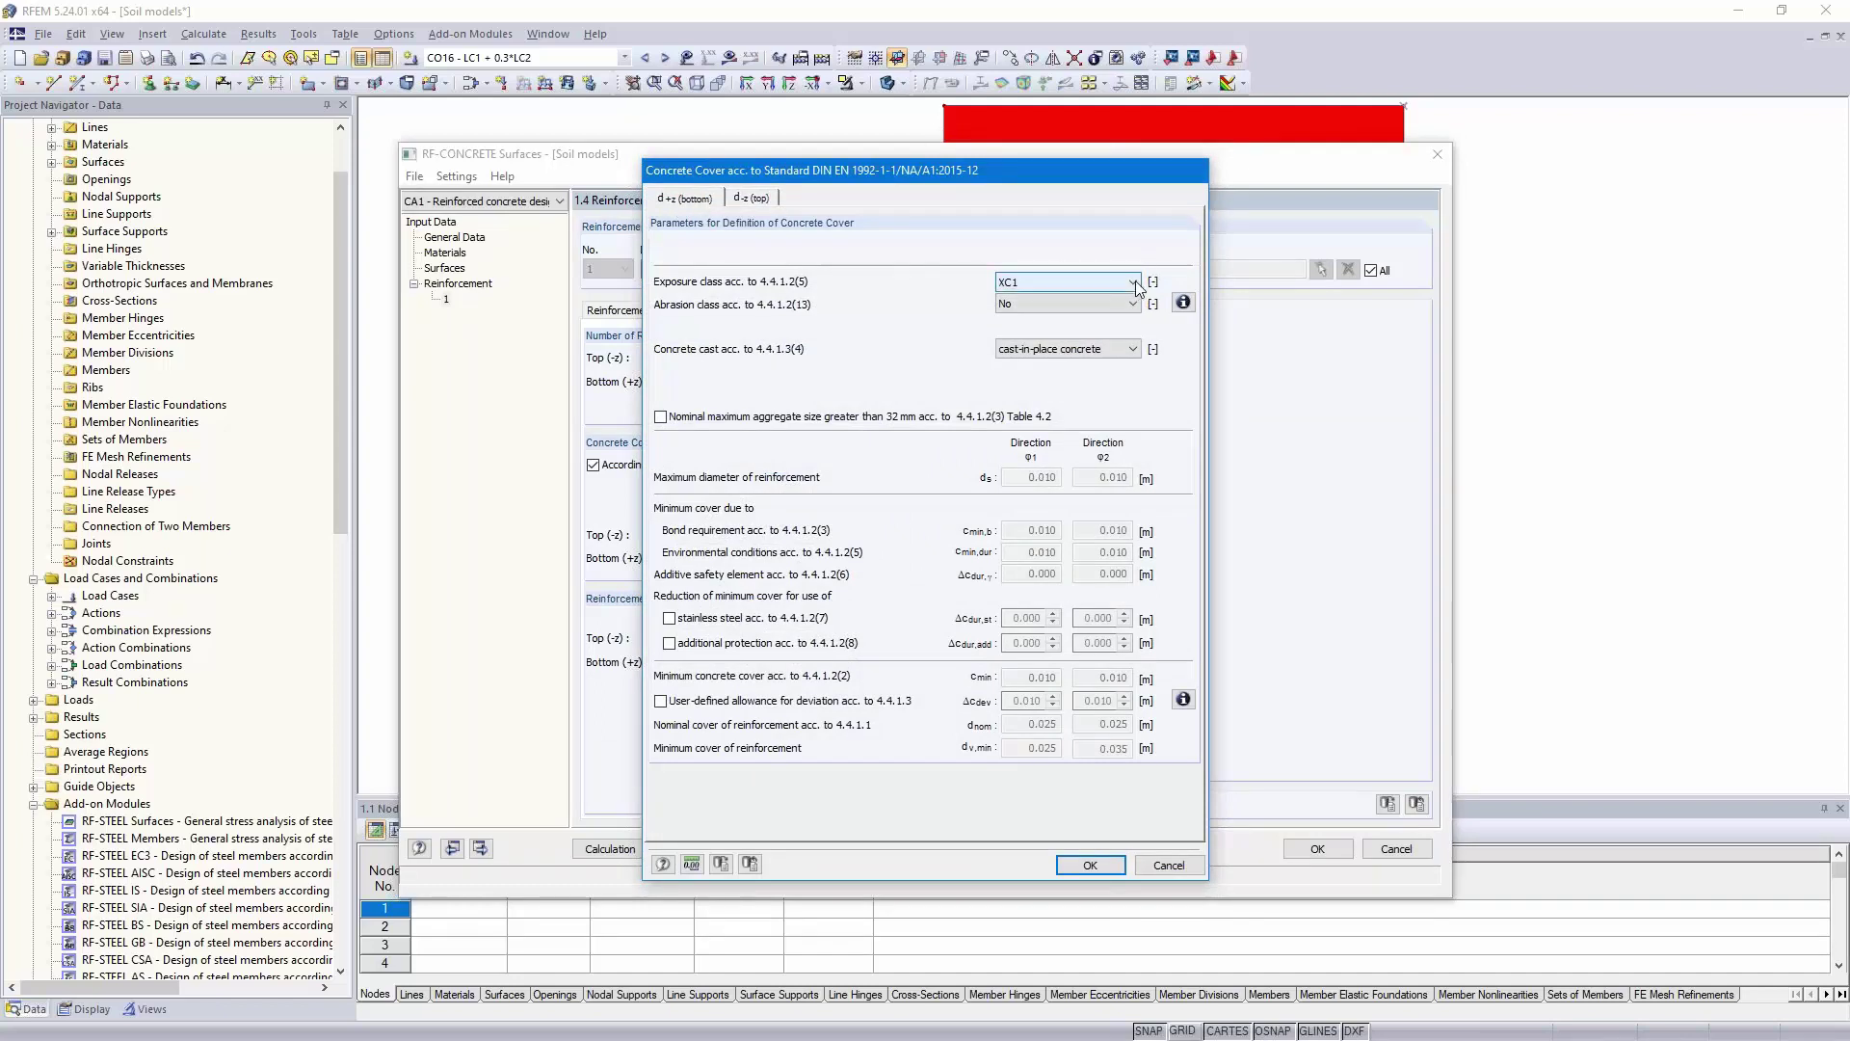
left_click(1090, 328)
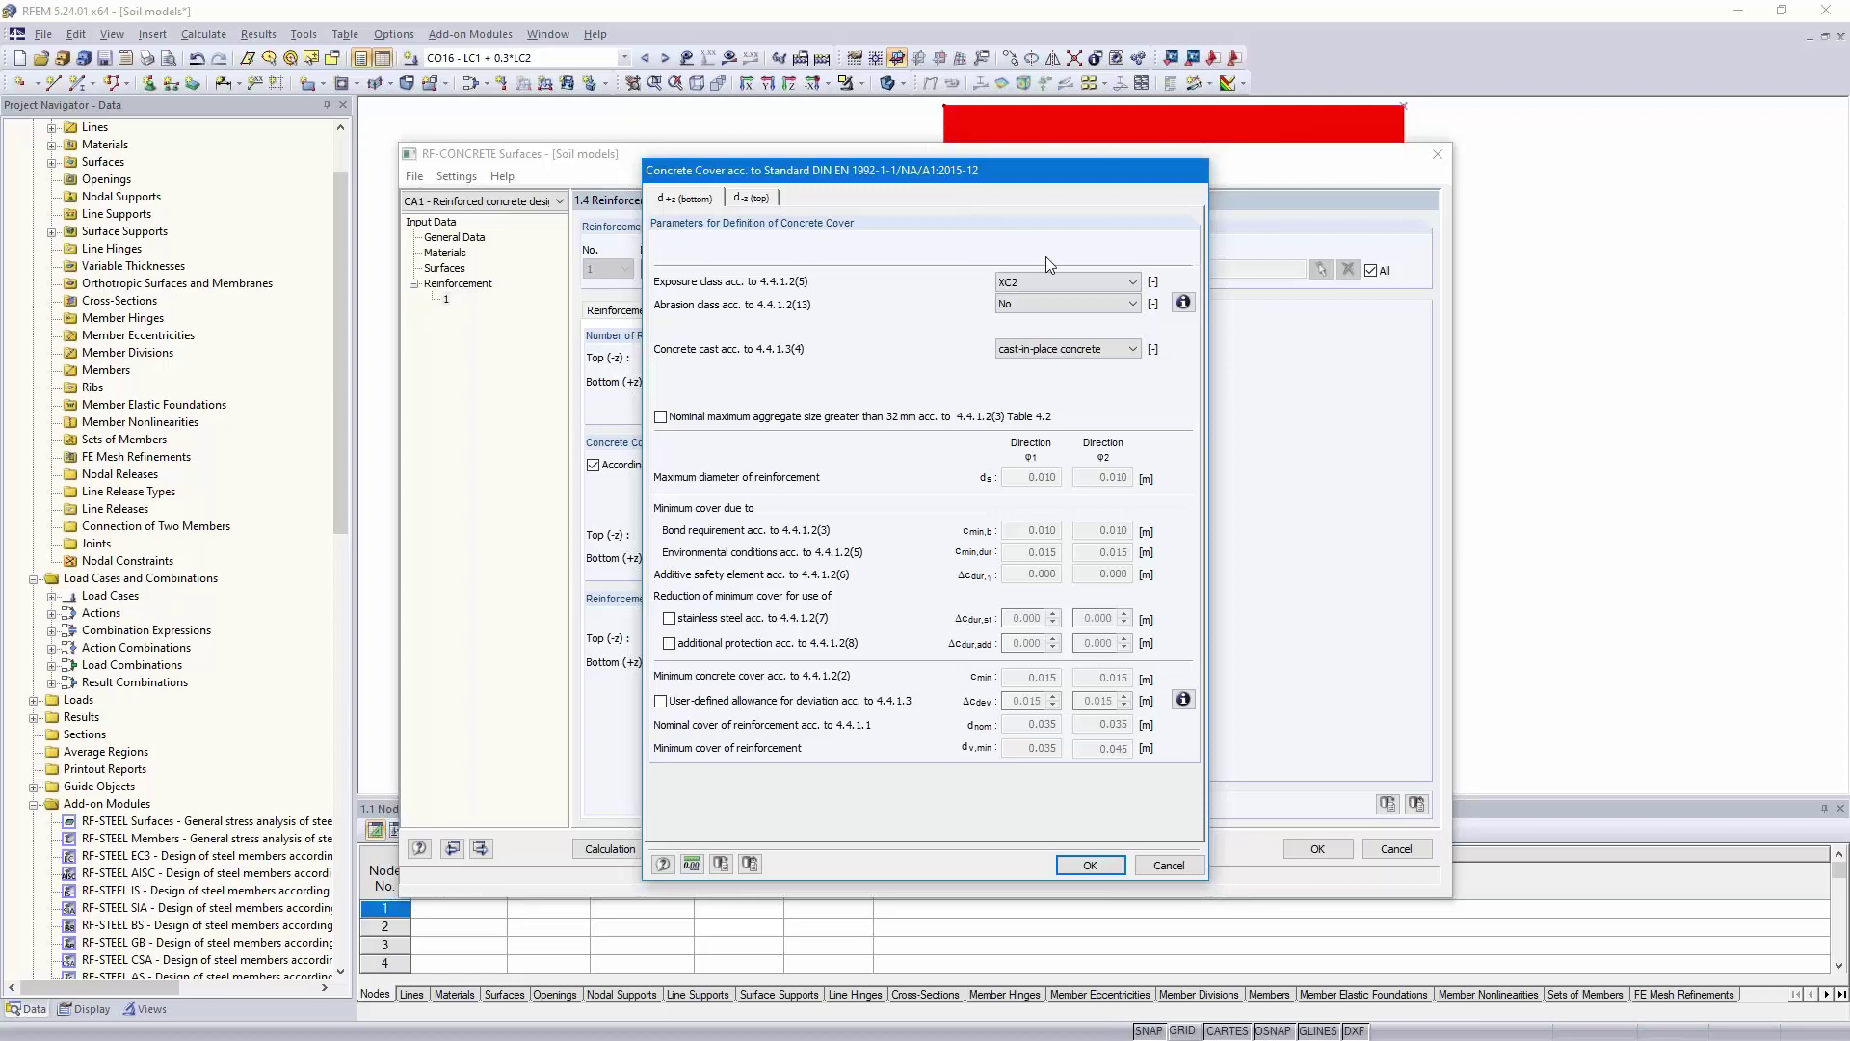
- Decouple the top cover from the bottom cover settings, set its exposure class to XC1 and apply the cover parameters
left_click(750, 199)
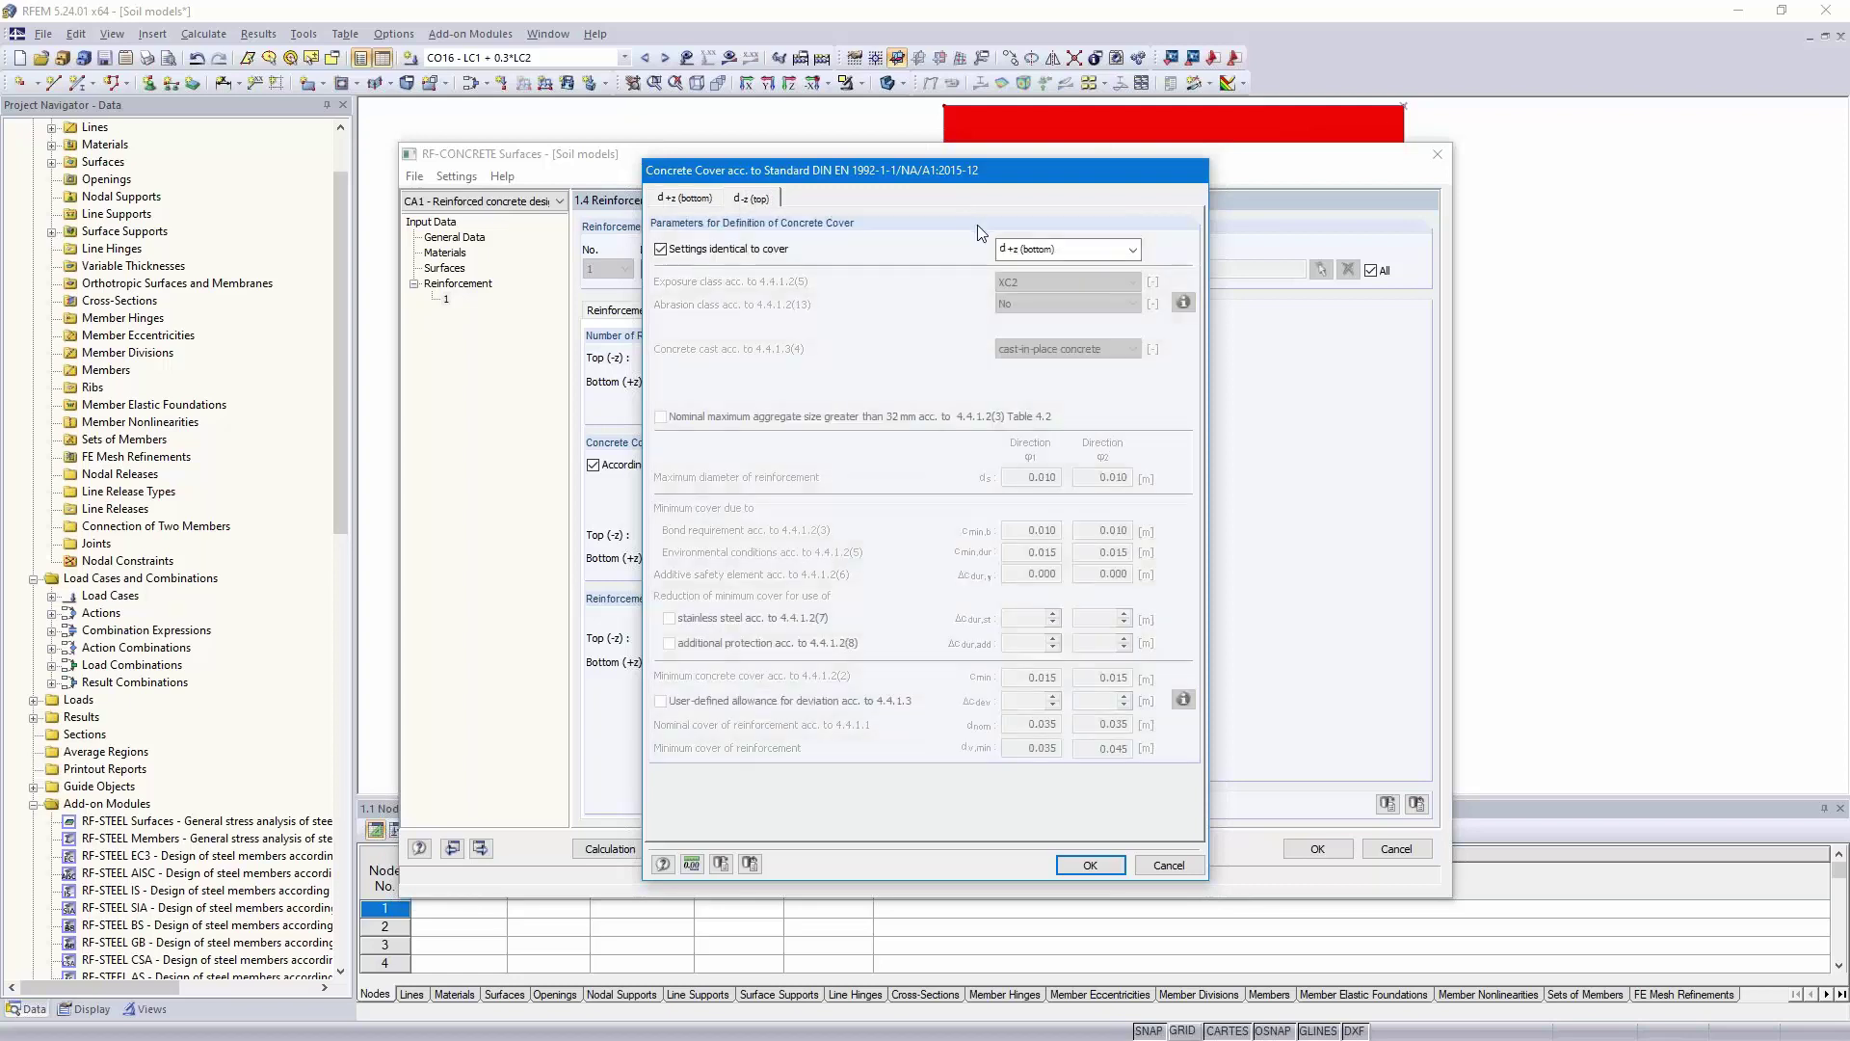
left_click(667, 250)
left_click(1129, 281)
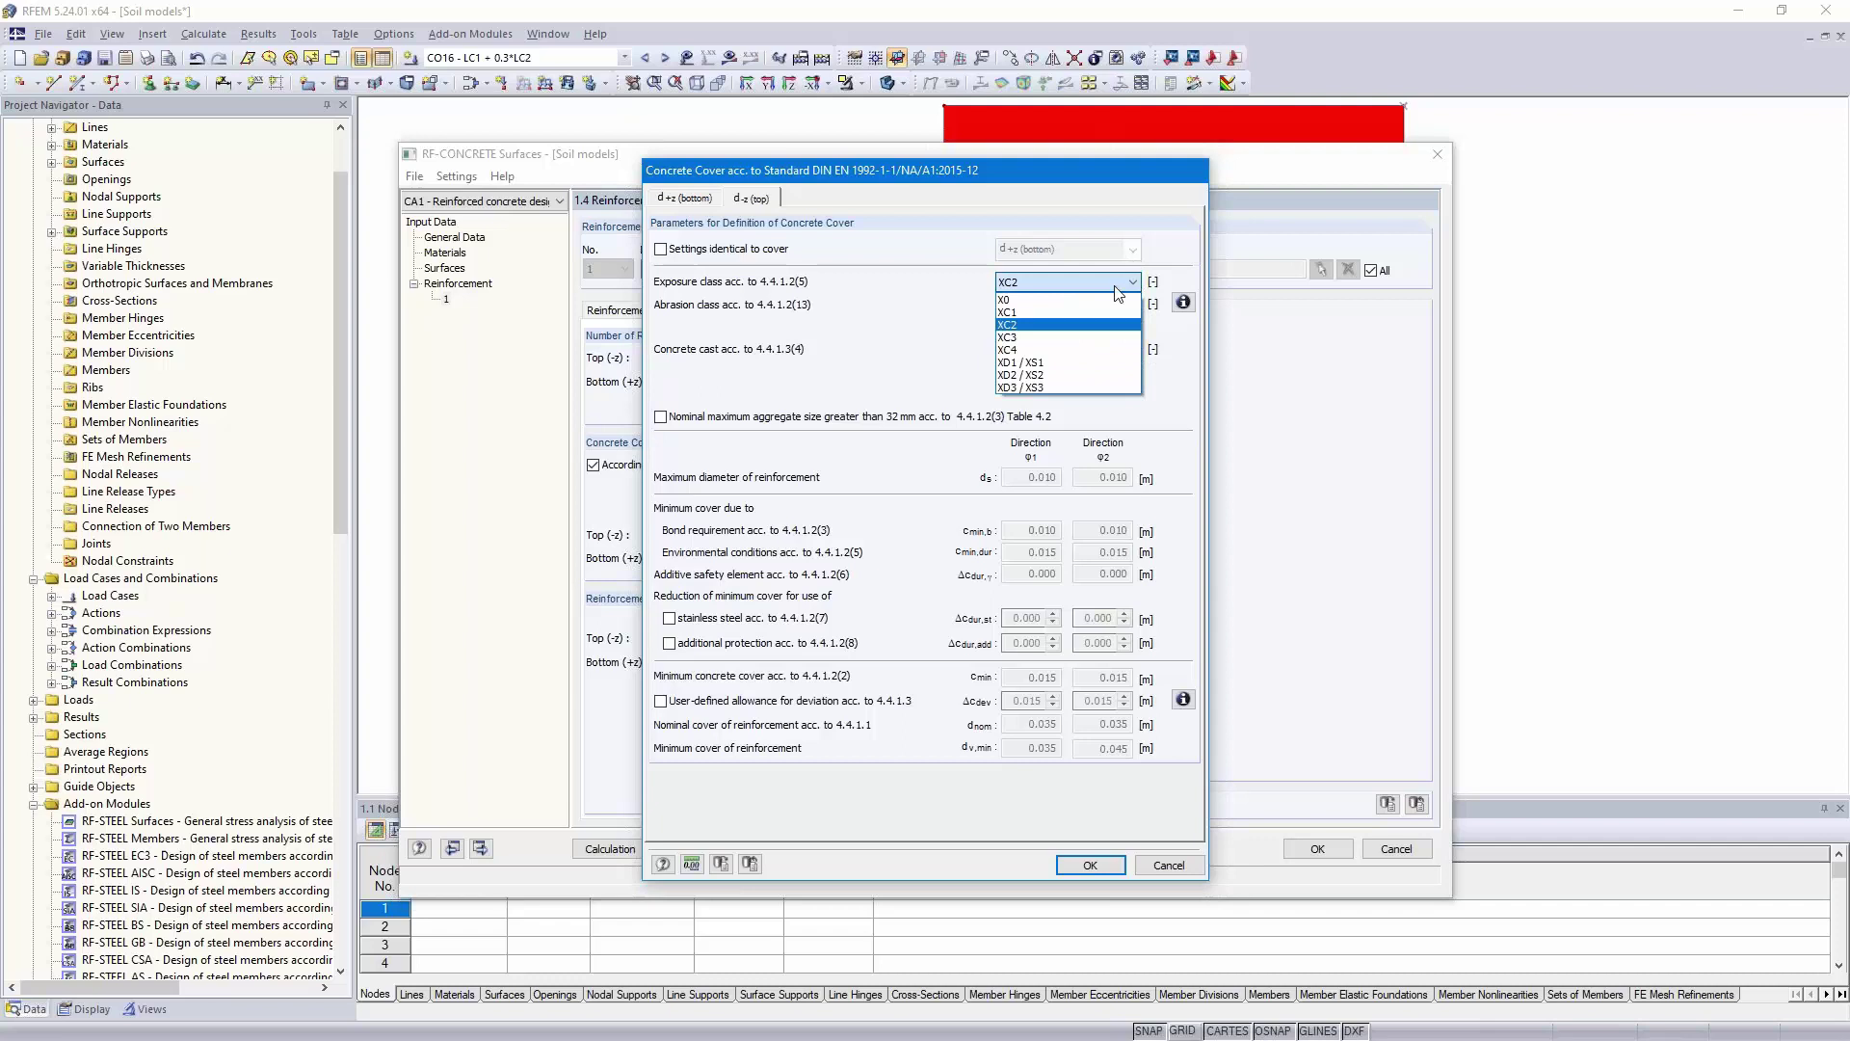
left_click(1058, 312)
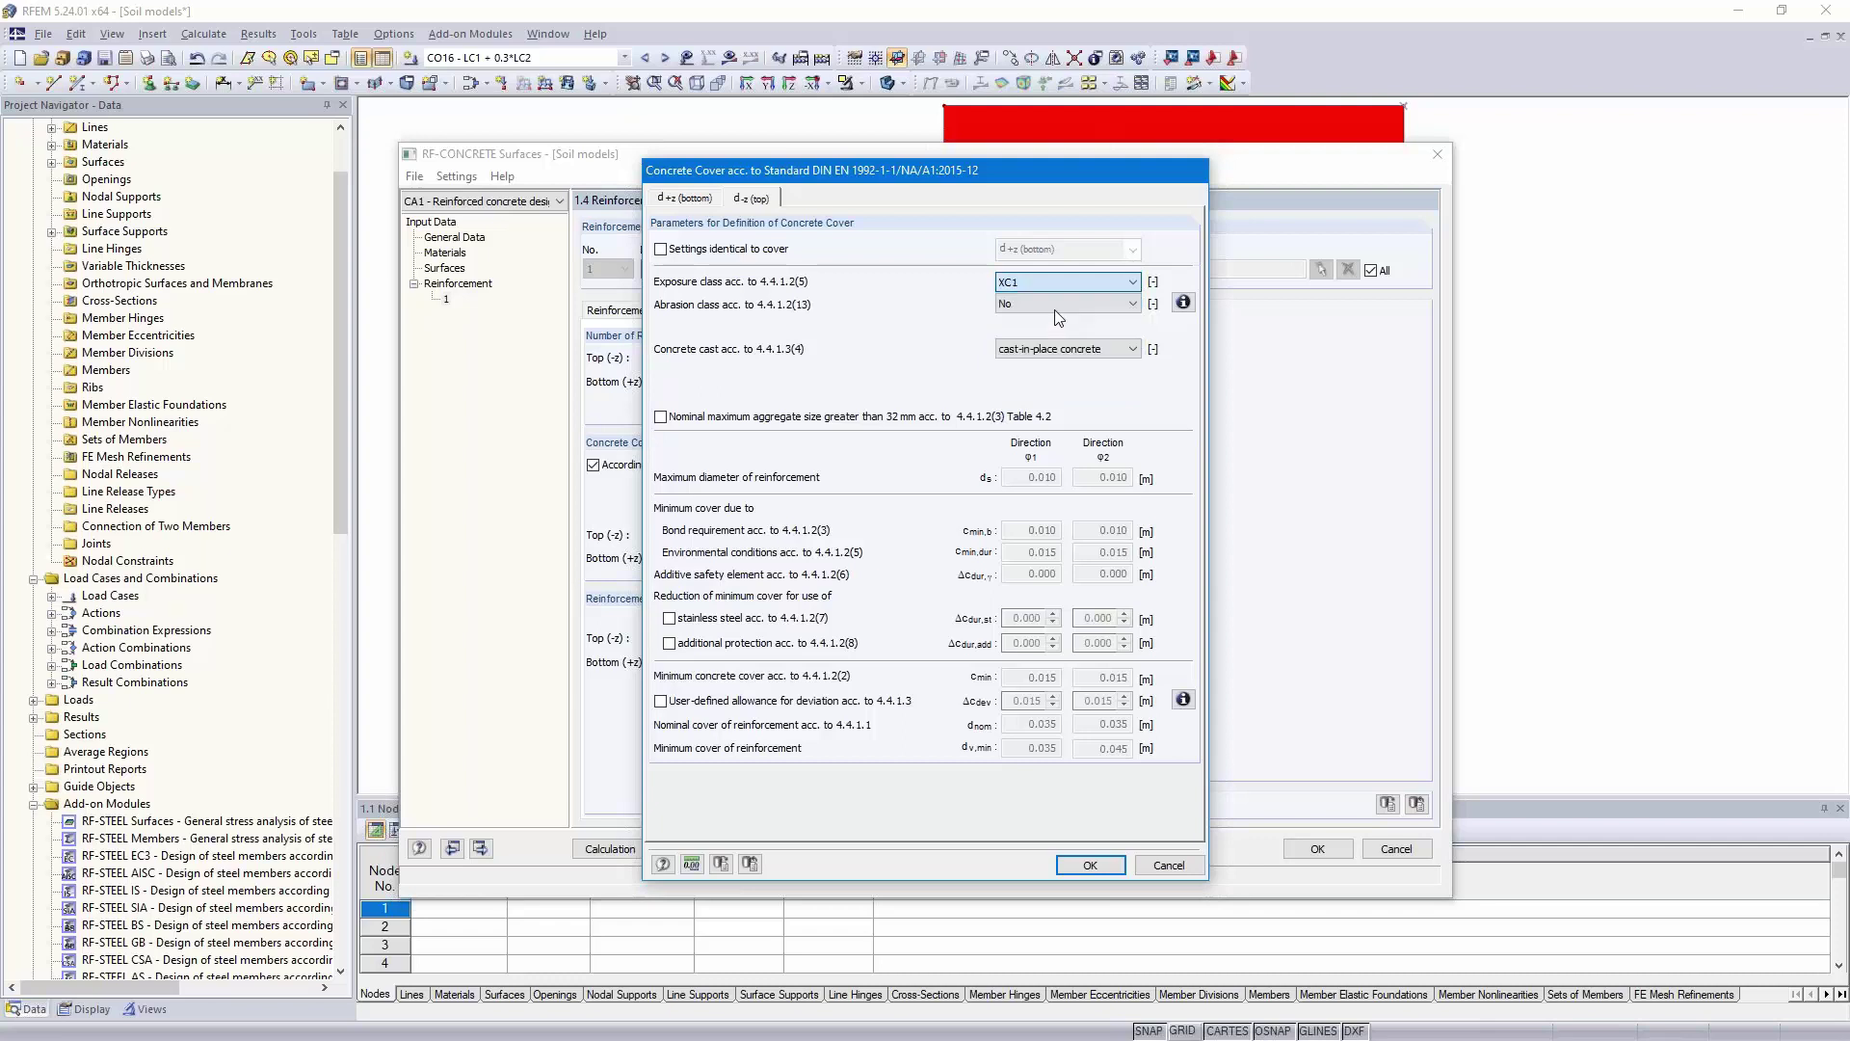
left_click(1071, 865)
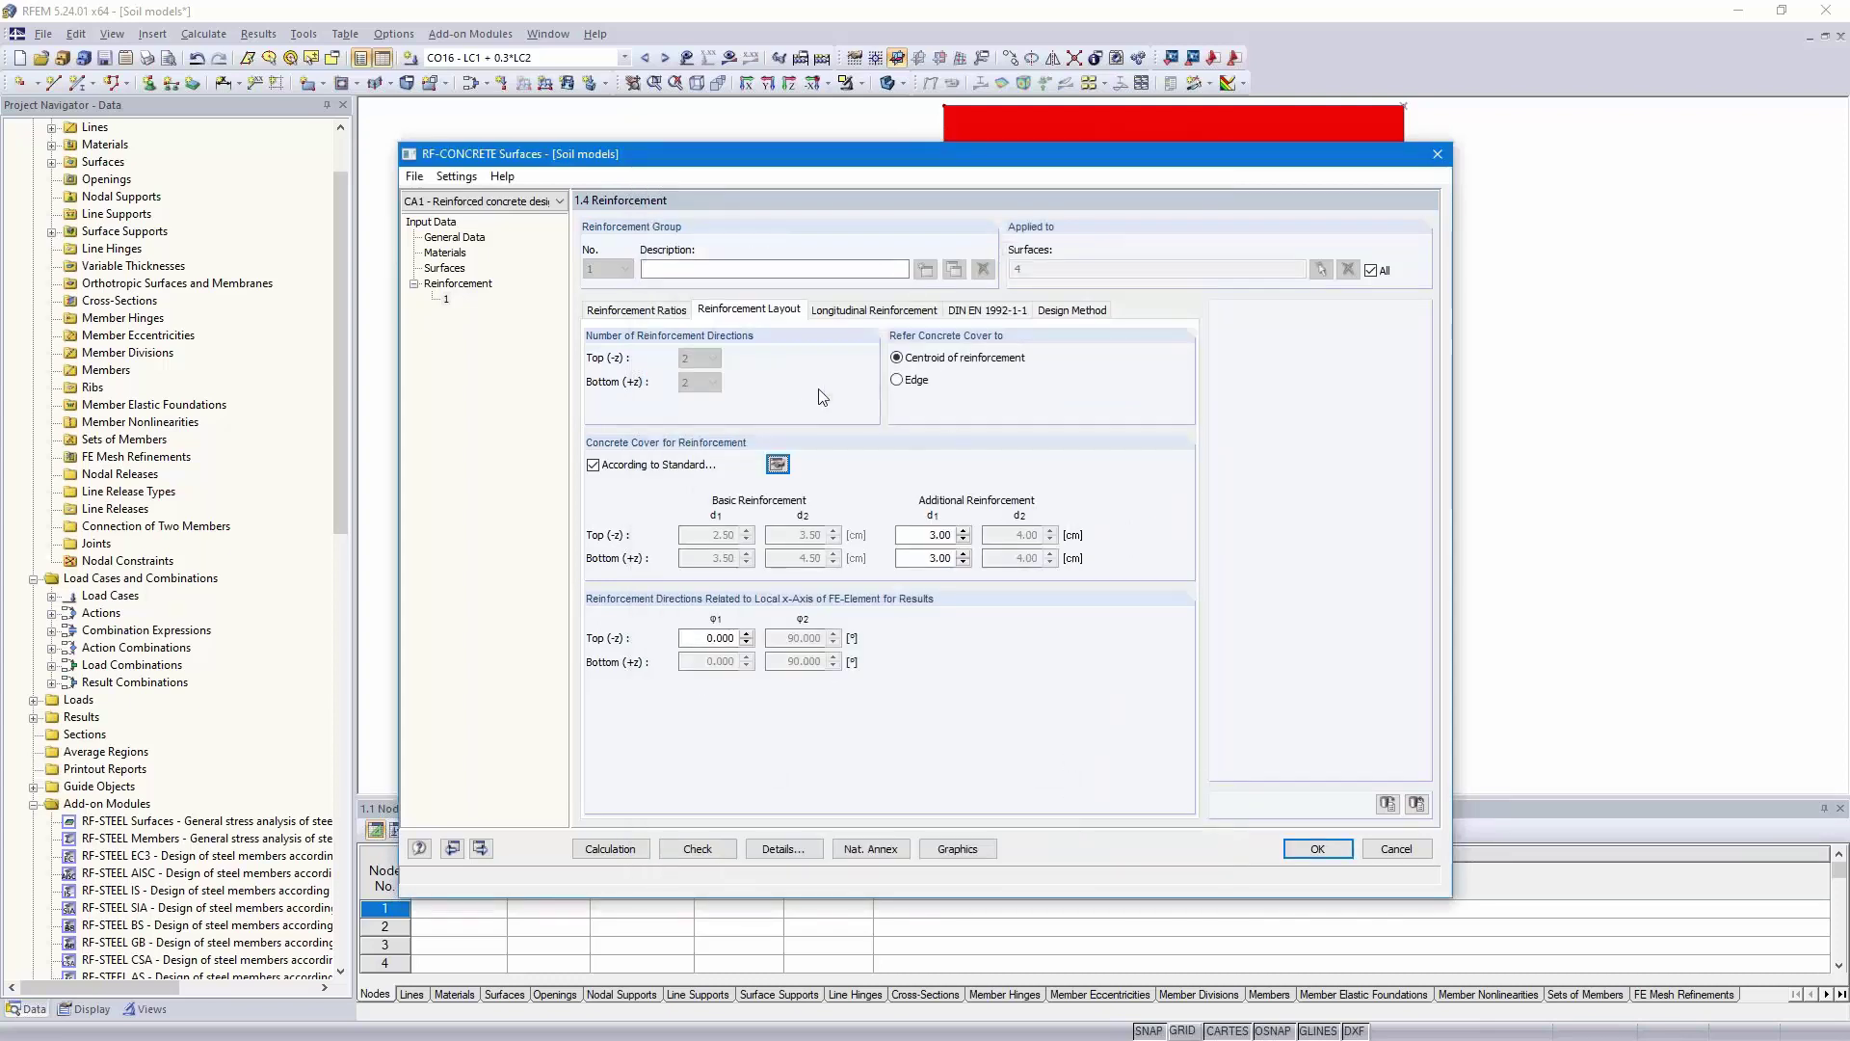
- Import mesh Q335A from the mesh reinforcement library as provided basic reinforcement for both the top and bottom of the slab
left_click(881, 312)
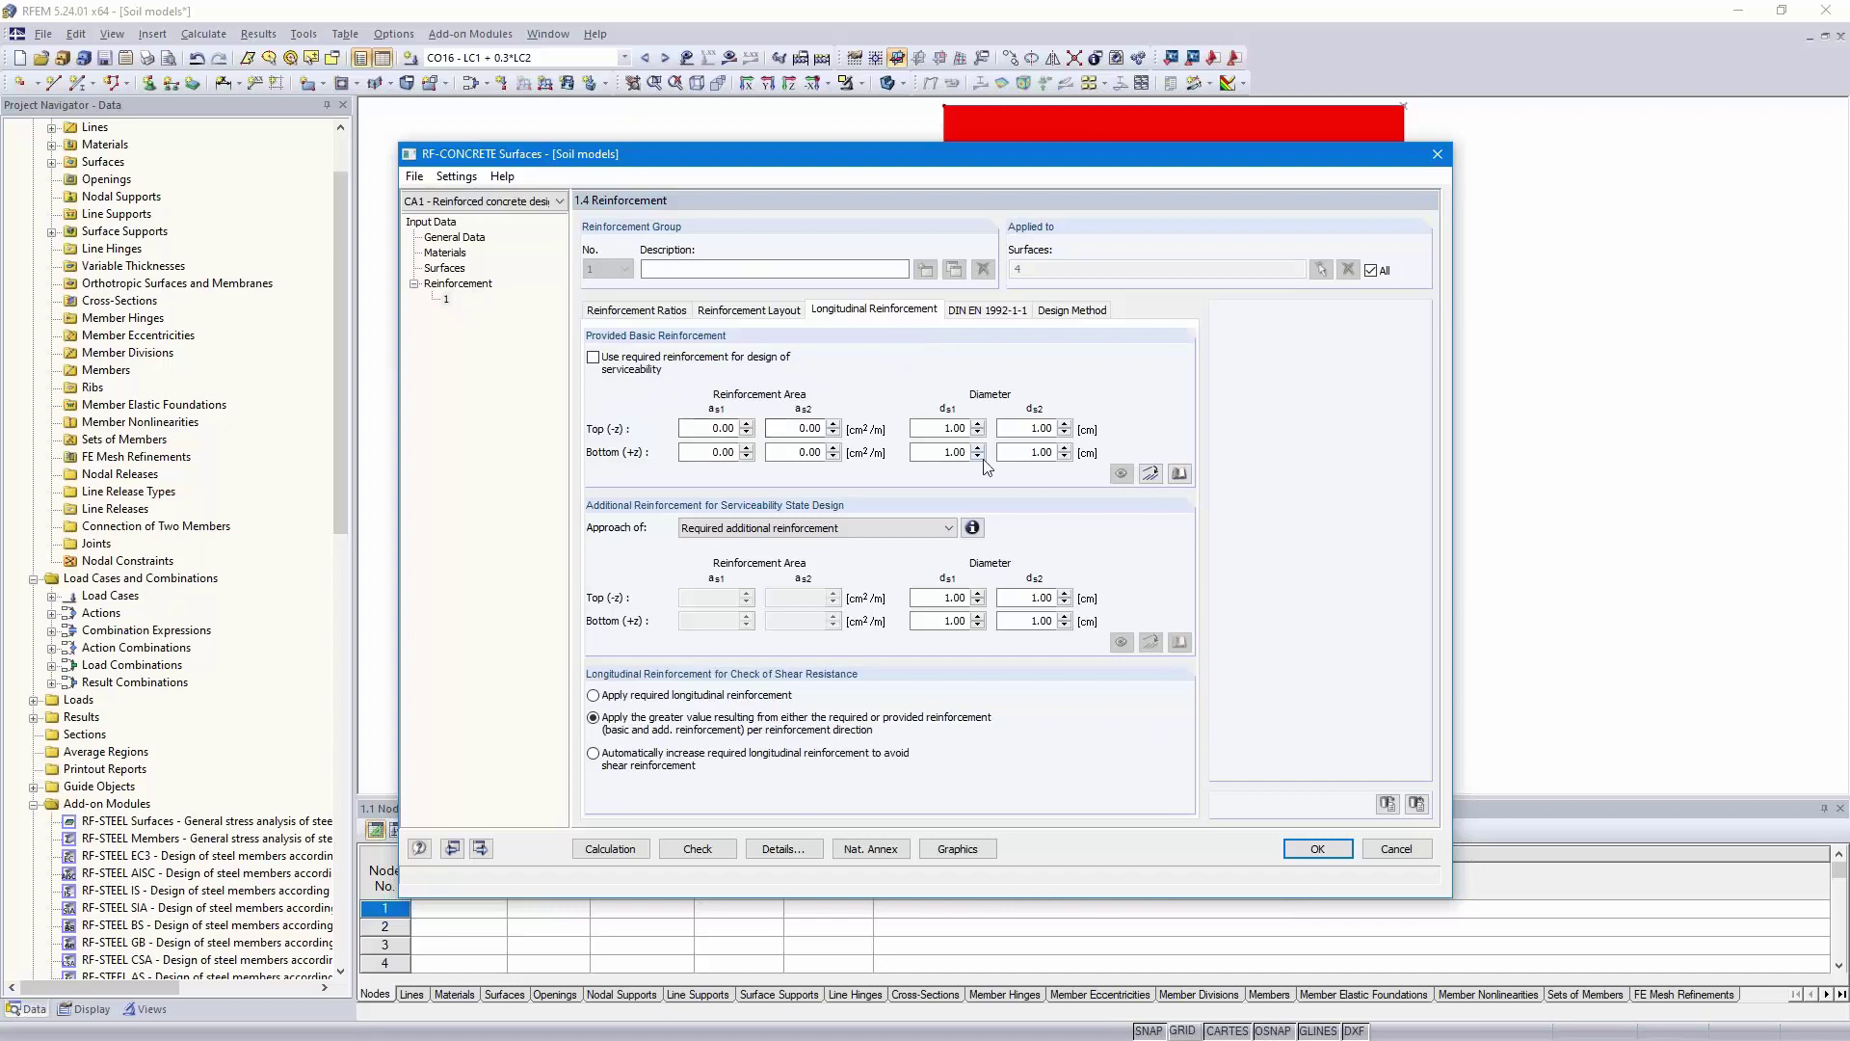
left_click(1179, 474)
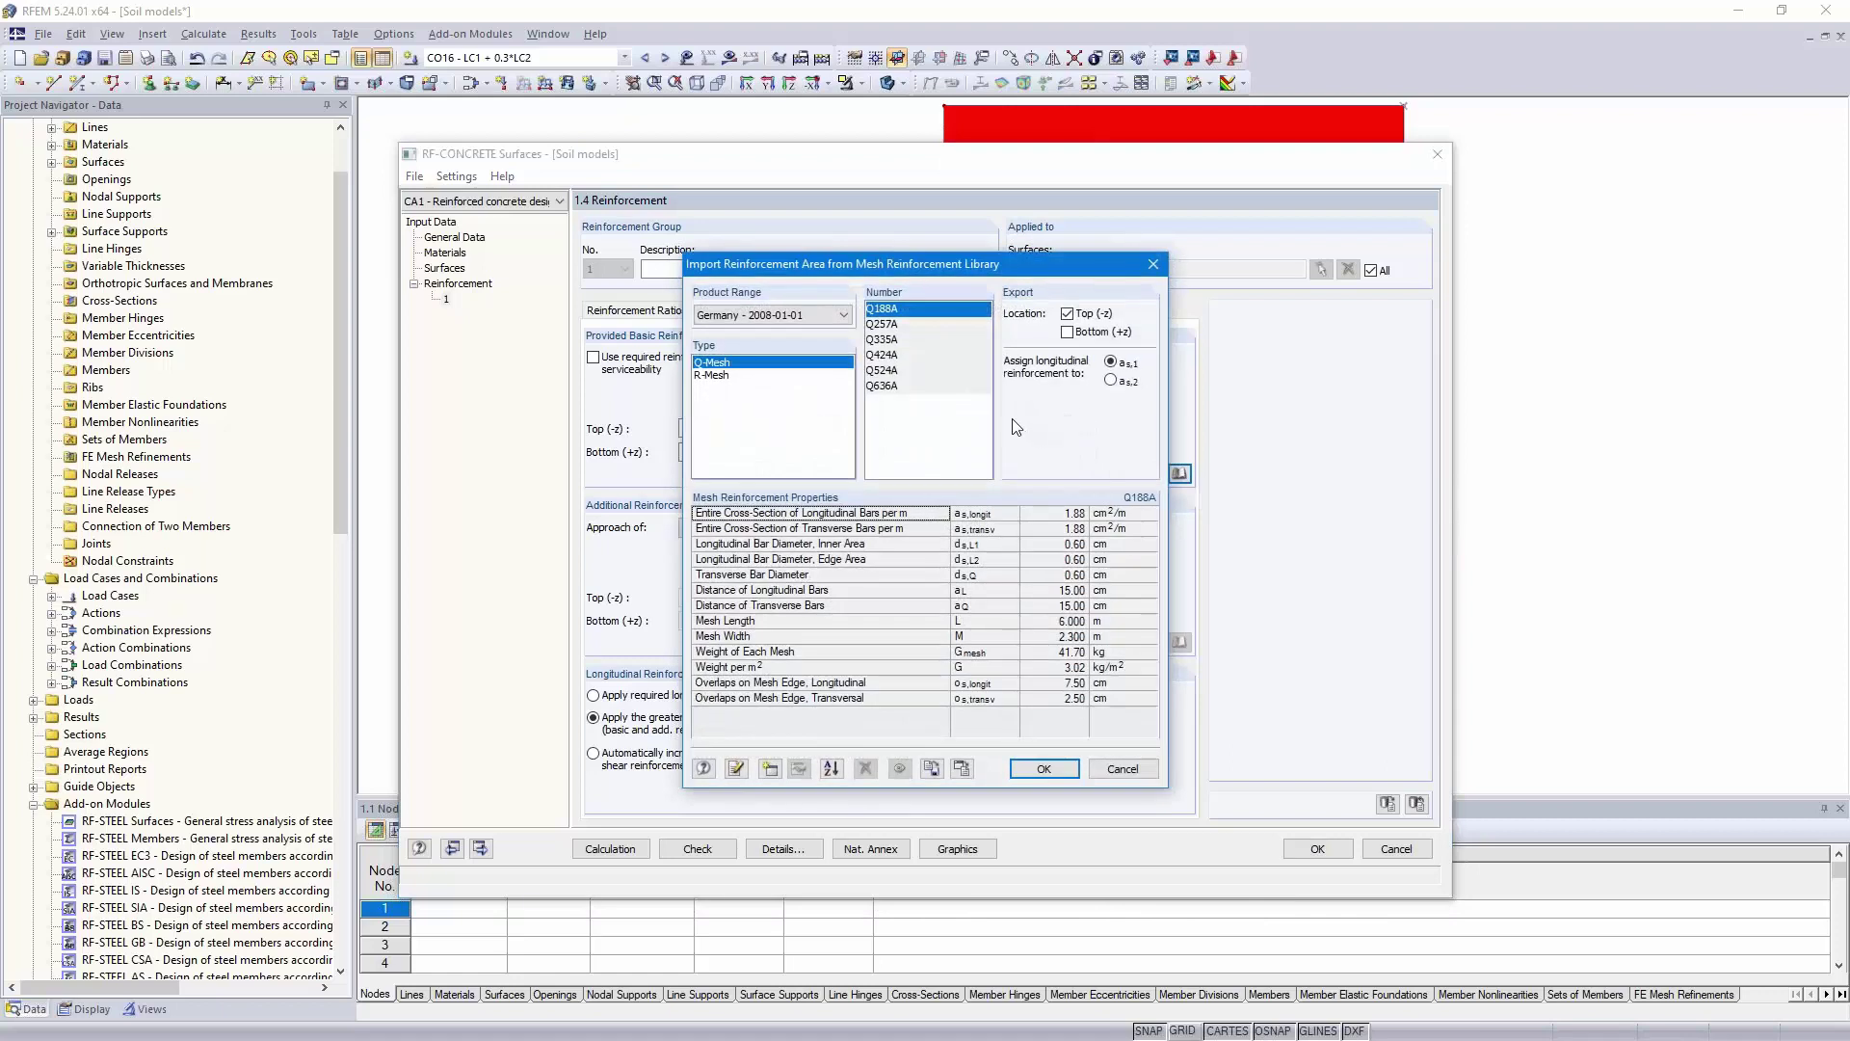
left_click(884, 340)
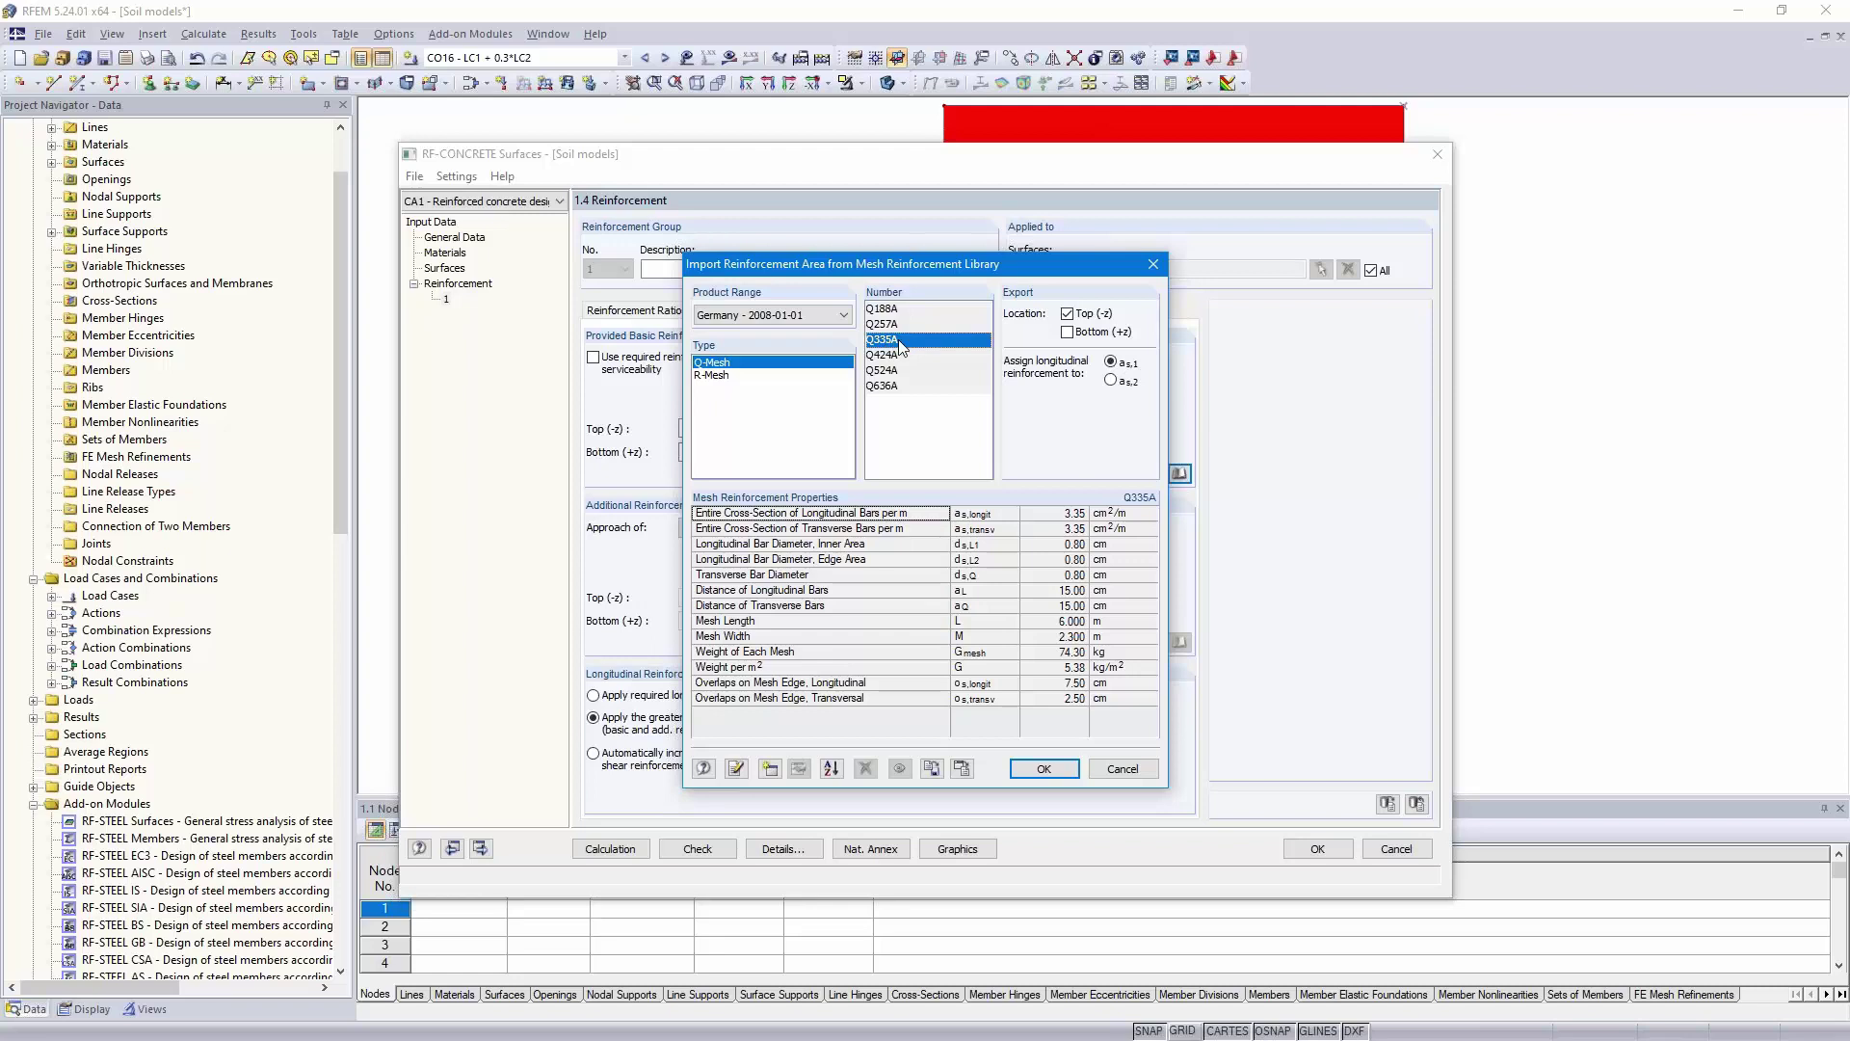
left_click(1066, 334)
left_click(1047, 765)
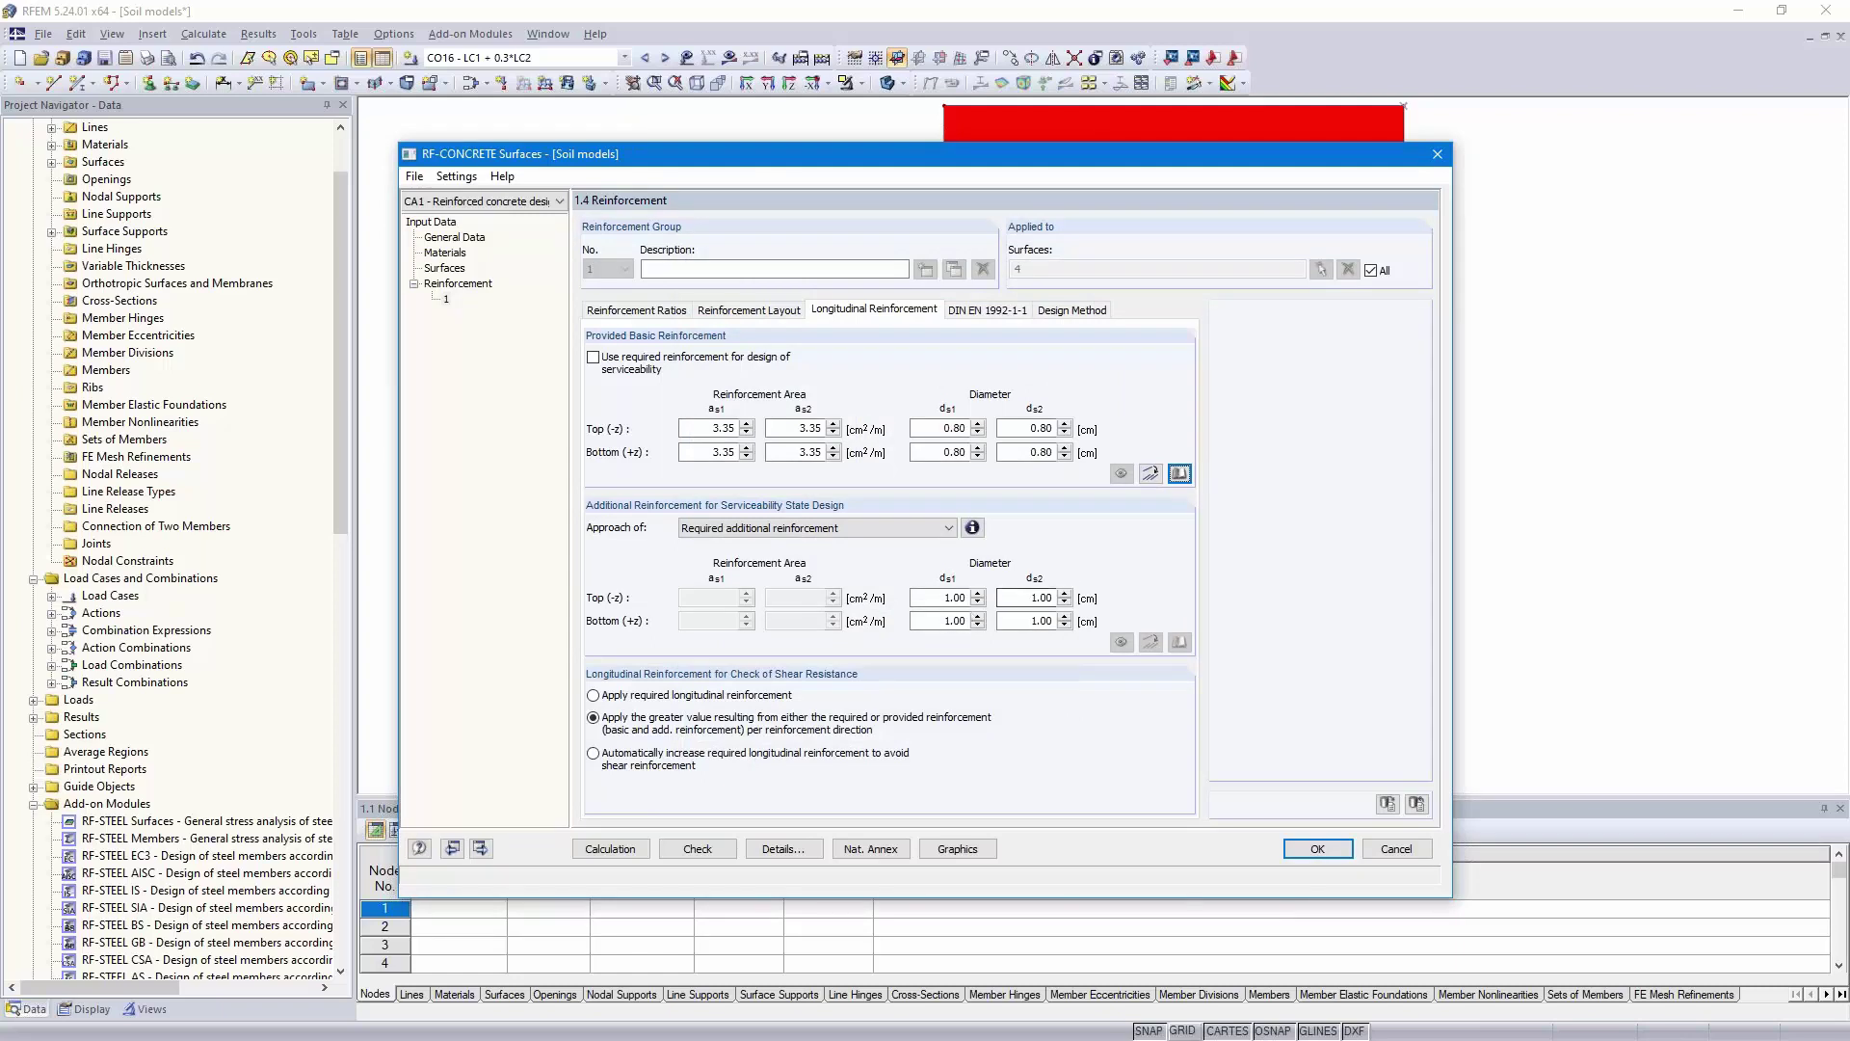
- Set all four additional reinforcement diameters for the serviceability design, top and bottom in both directions, to 0.8 cm
left_click(933, 599)
type(",8")
key("Tab")
type(",8")
key("Tab")
type(",8")
key("Tab")
type(",8")
left_click(1032, 597)
- Set the additional reinforcement's d1 concrete cover to 2.4 cm at the top and 3.4 cm at the bottom
left_click(759, 312)
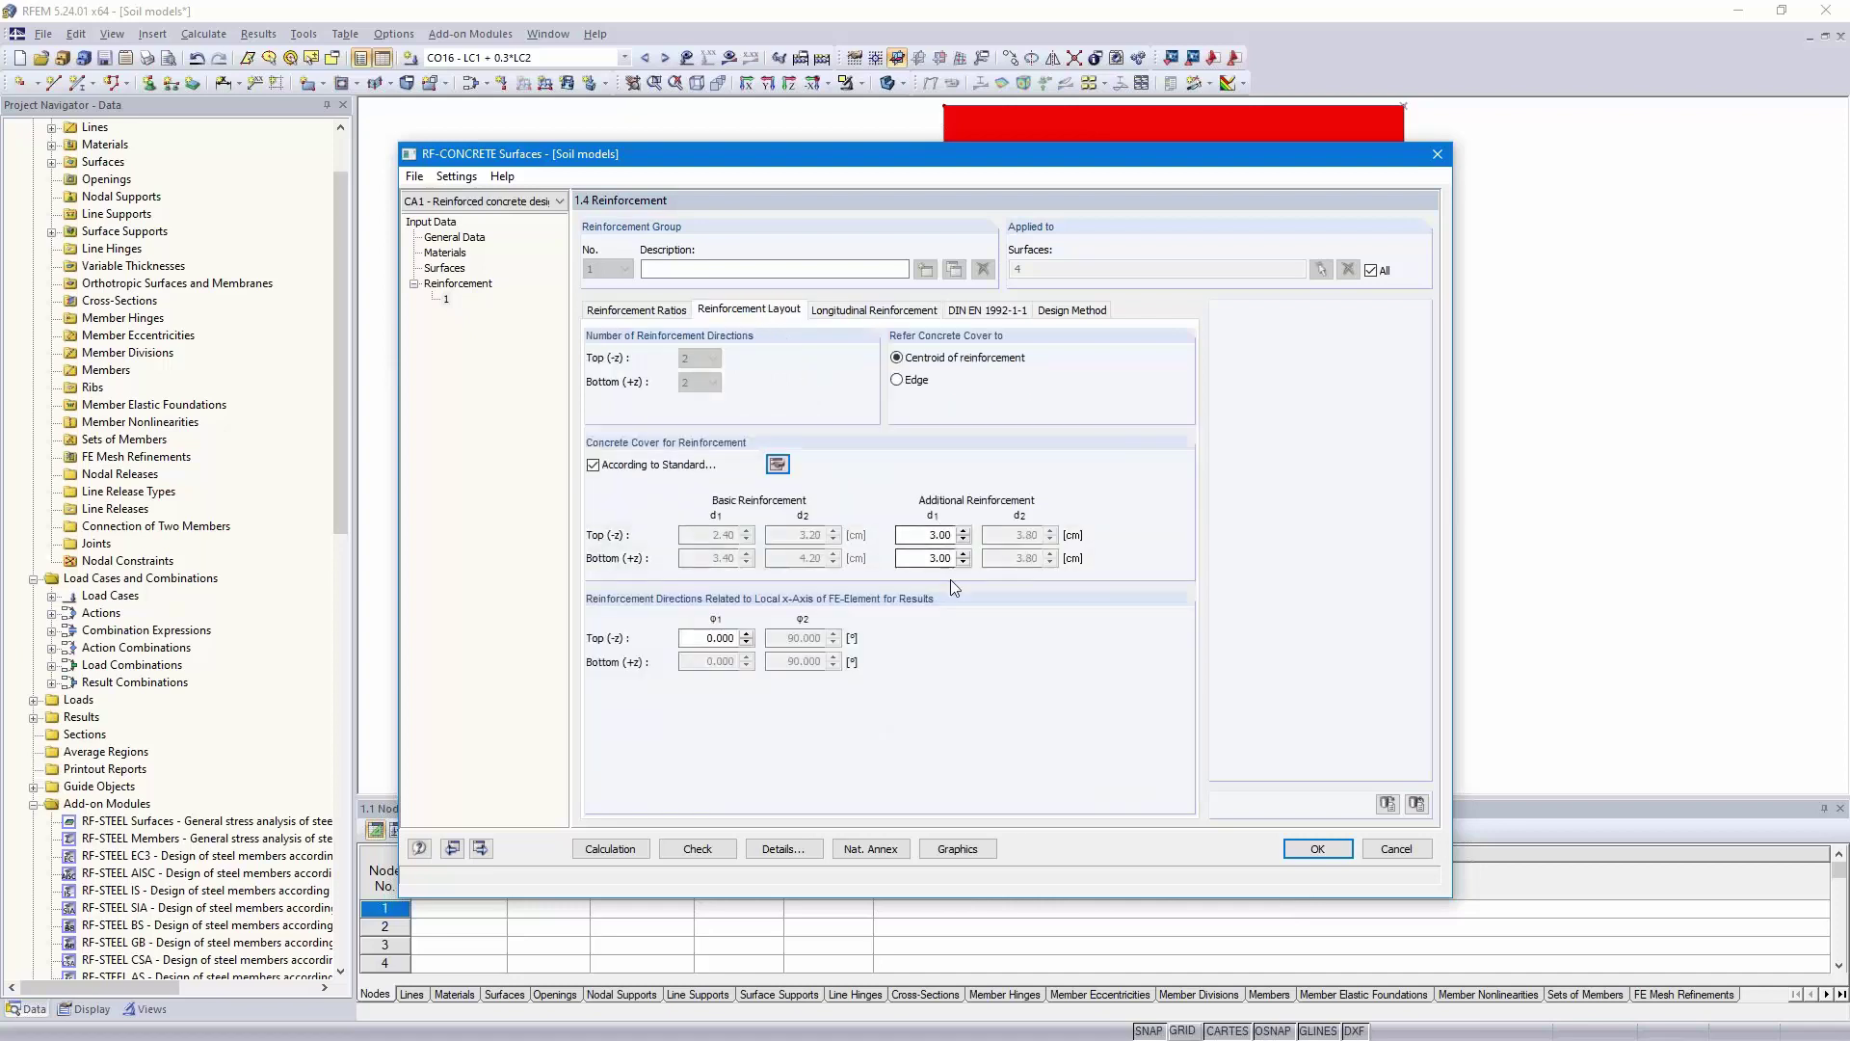
double_click(935, 534)
type("2,4")
double_click(927, 558)
type("3,4")
key("Tab")
- Review the DIN EN 1992-1-1 and design method settings, then run the calculation and open the total serviceability design results
left_click(975, 312)
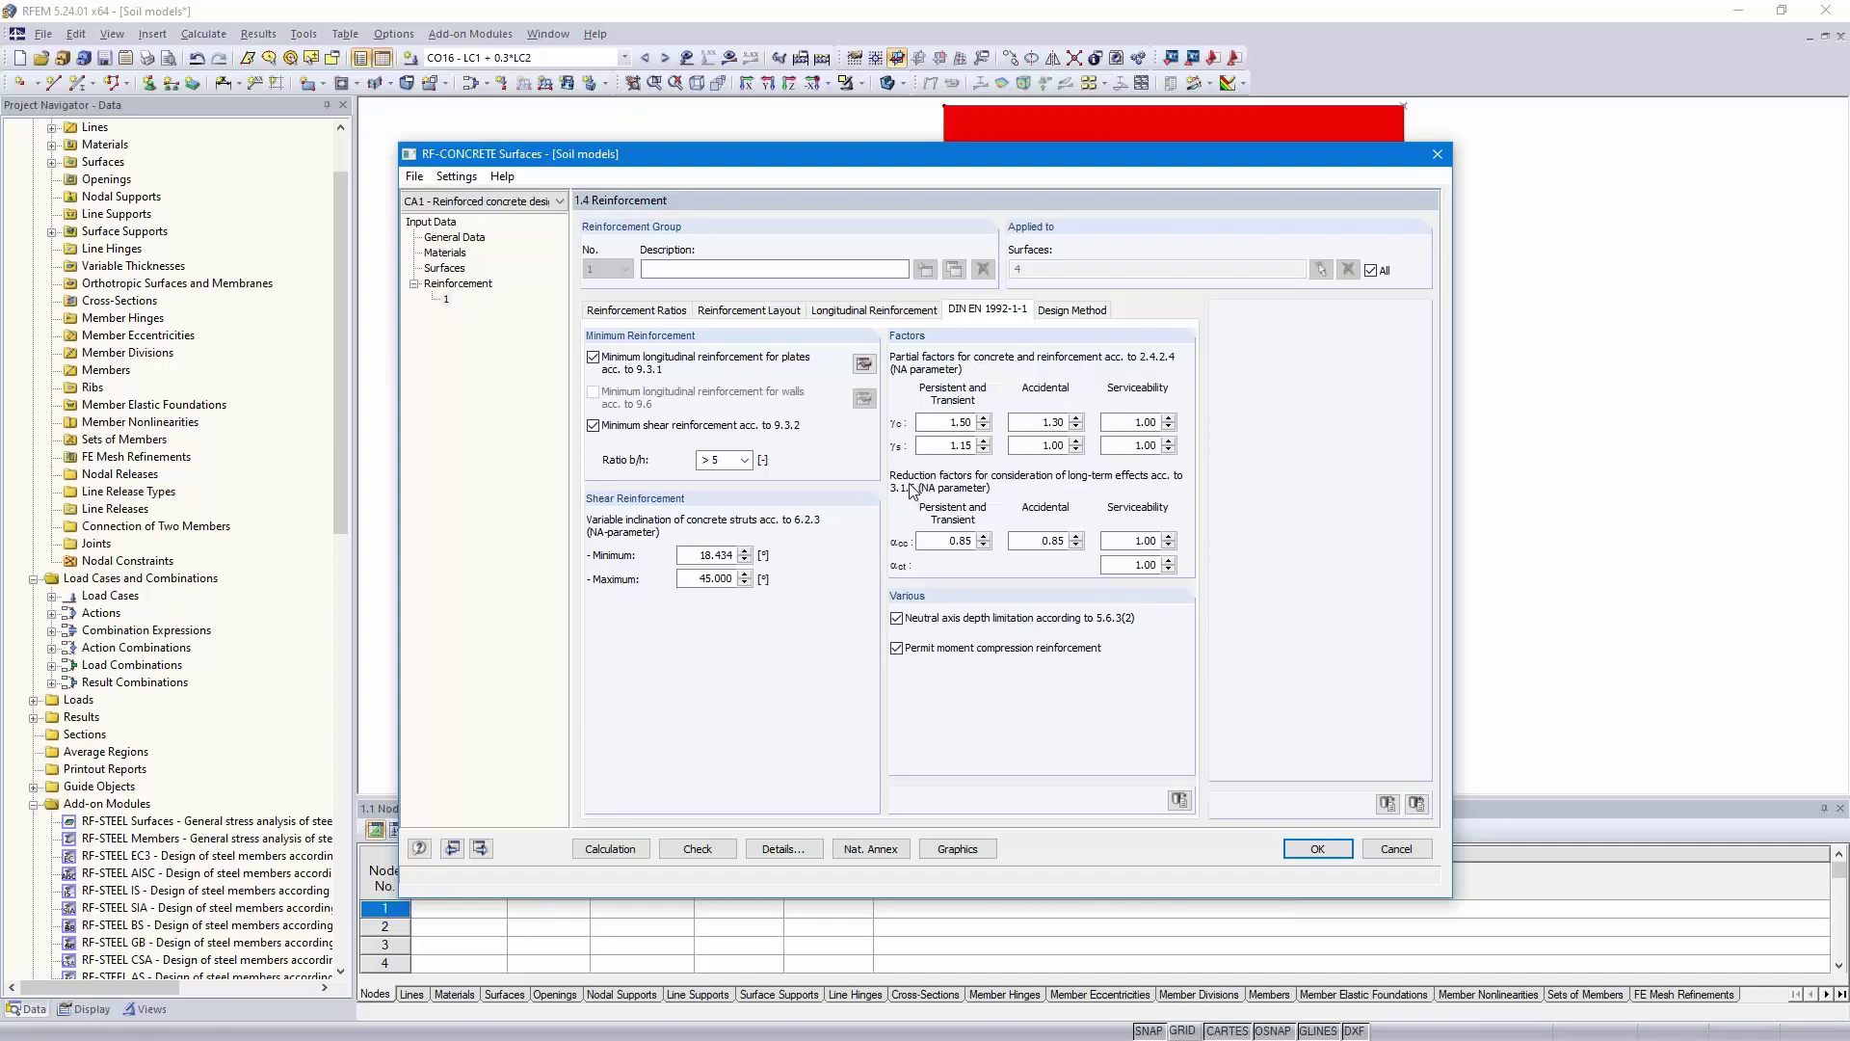
left_click(1070, 311)
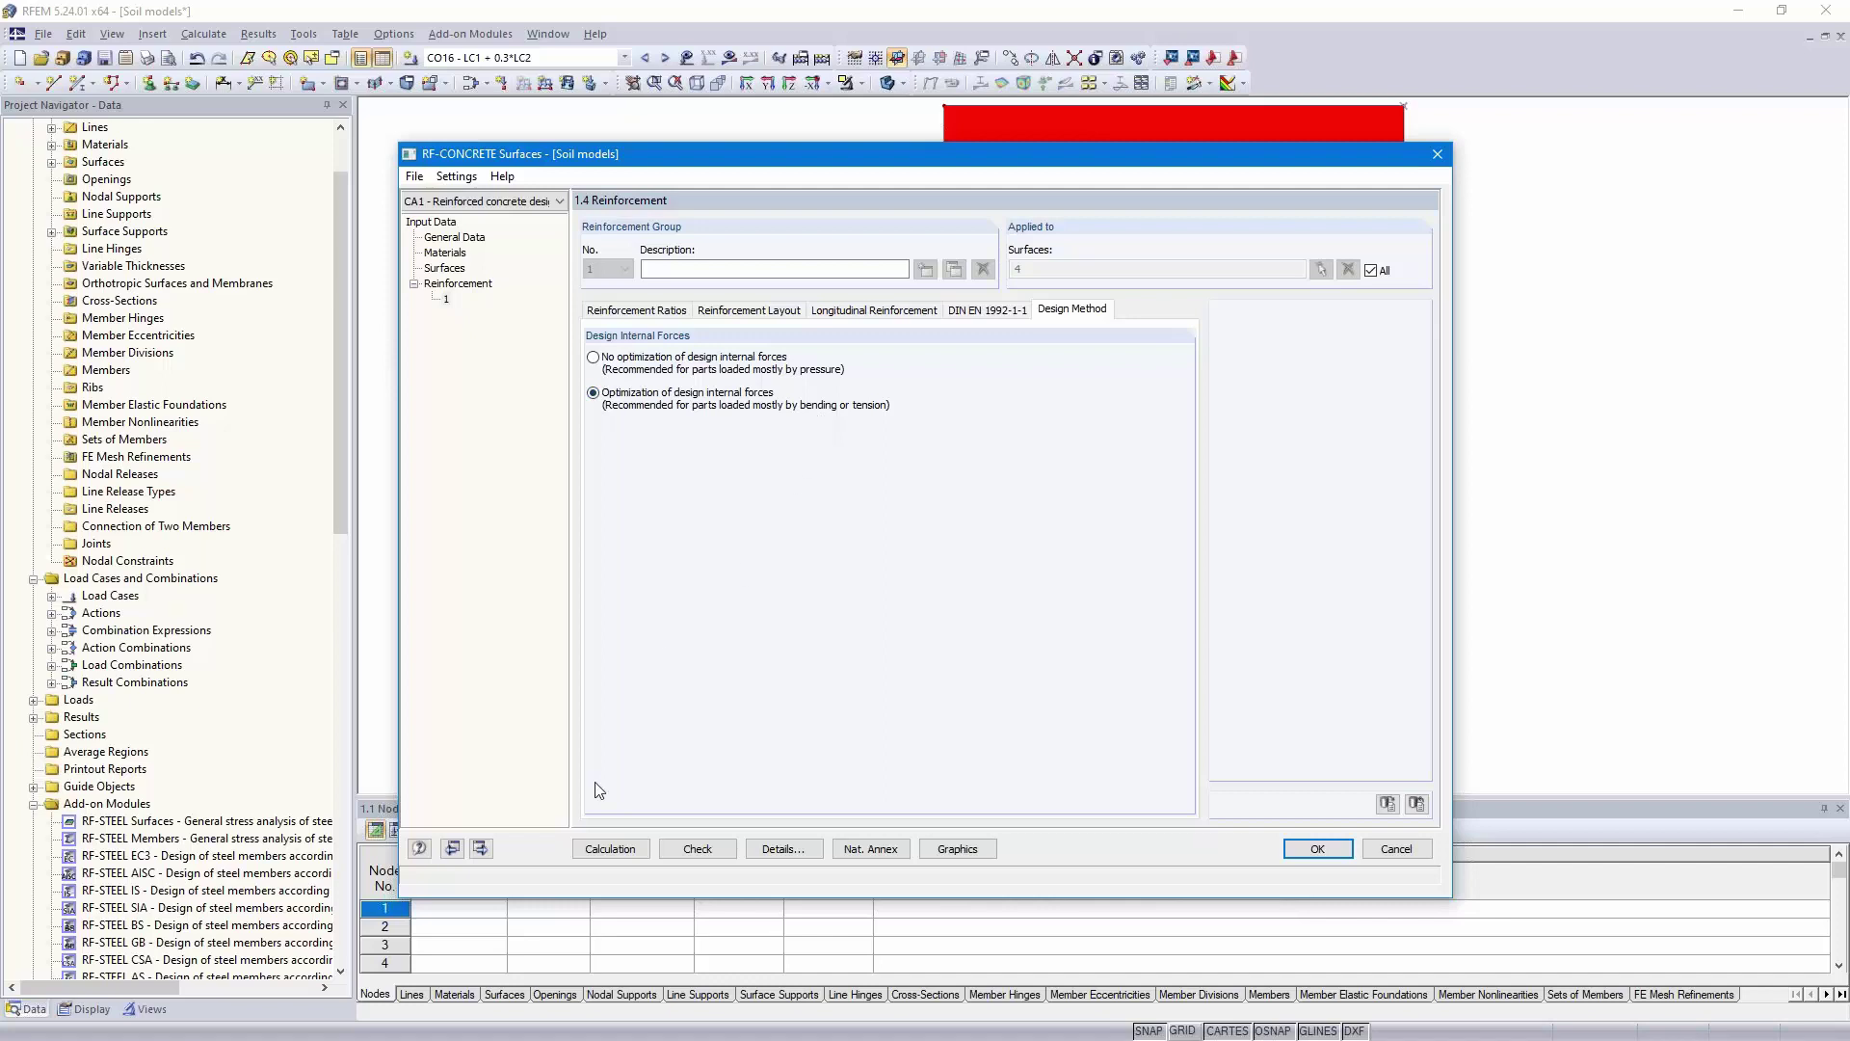
left_click(613, 852)
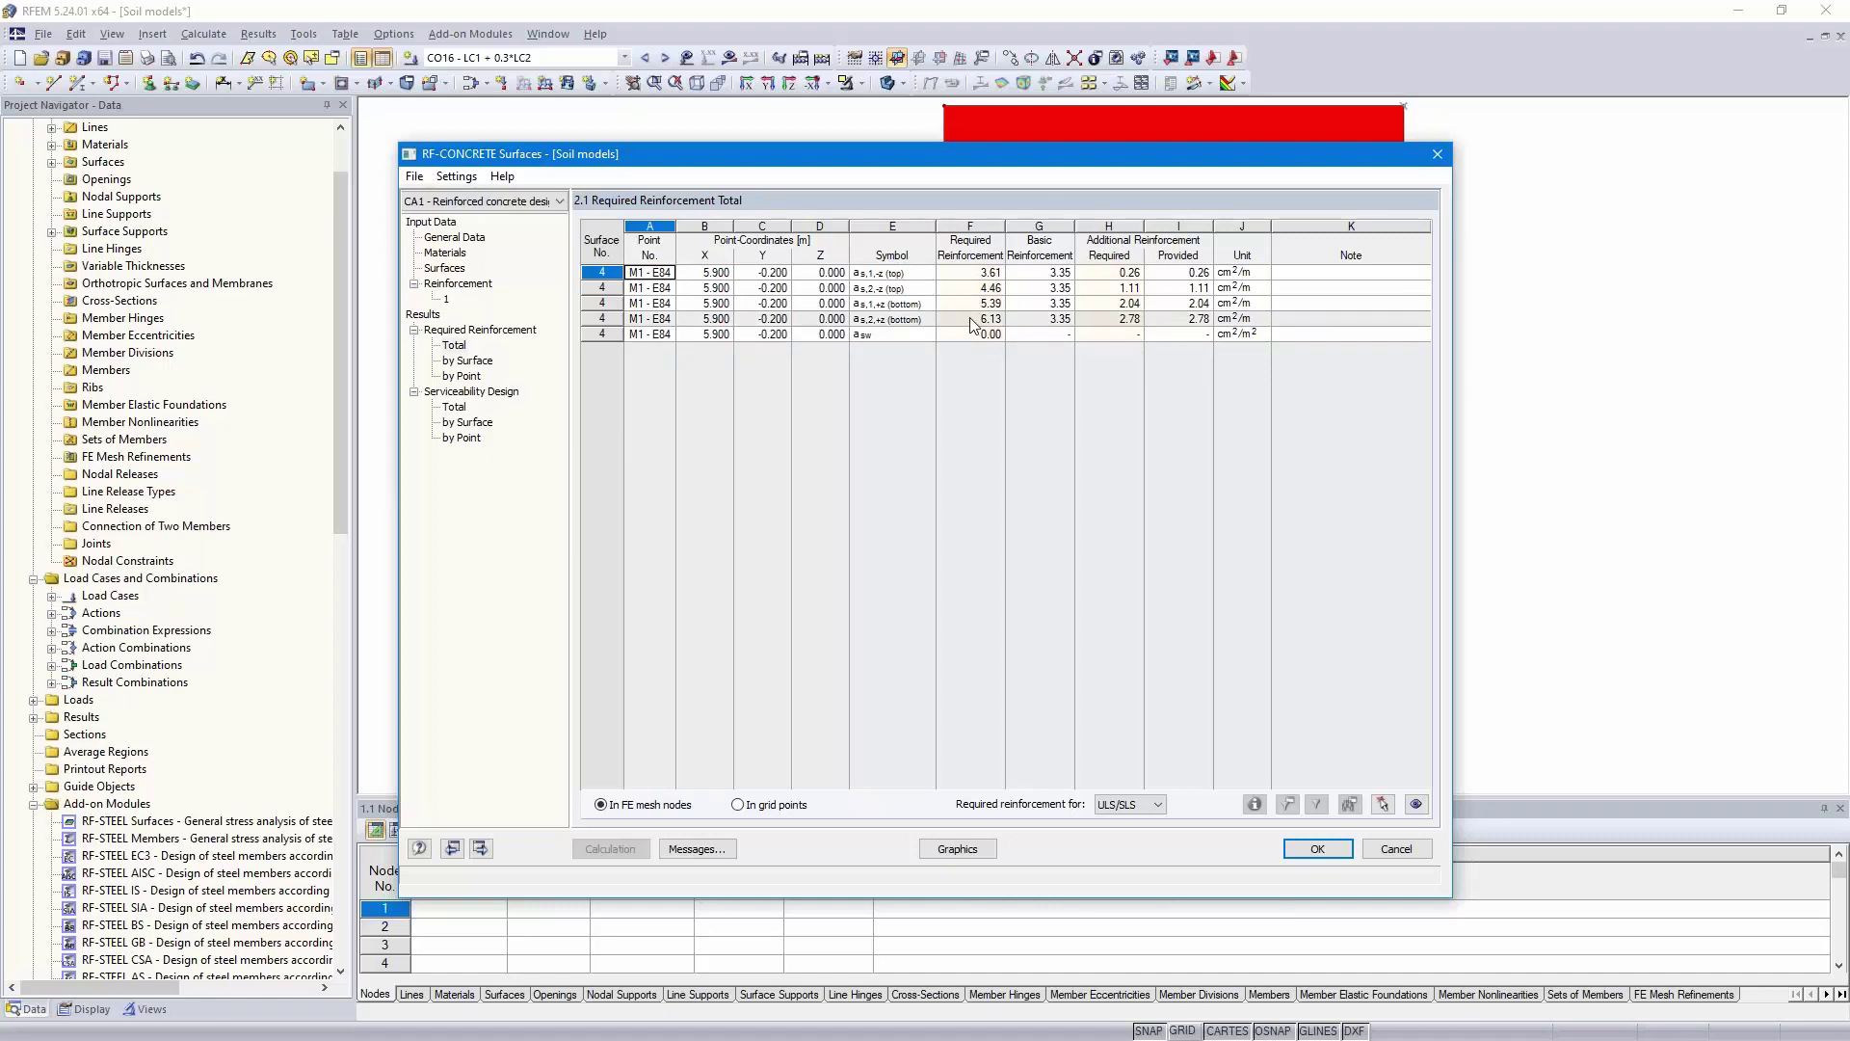
left_click(452, 407)
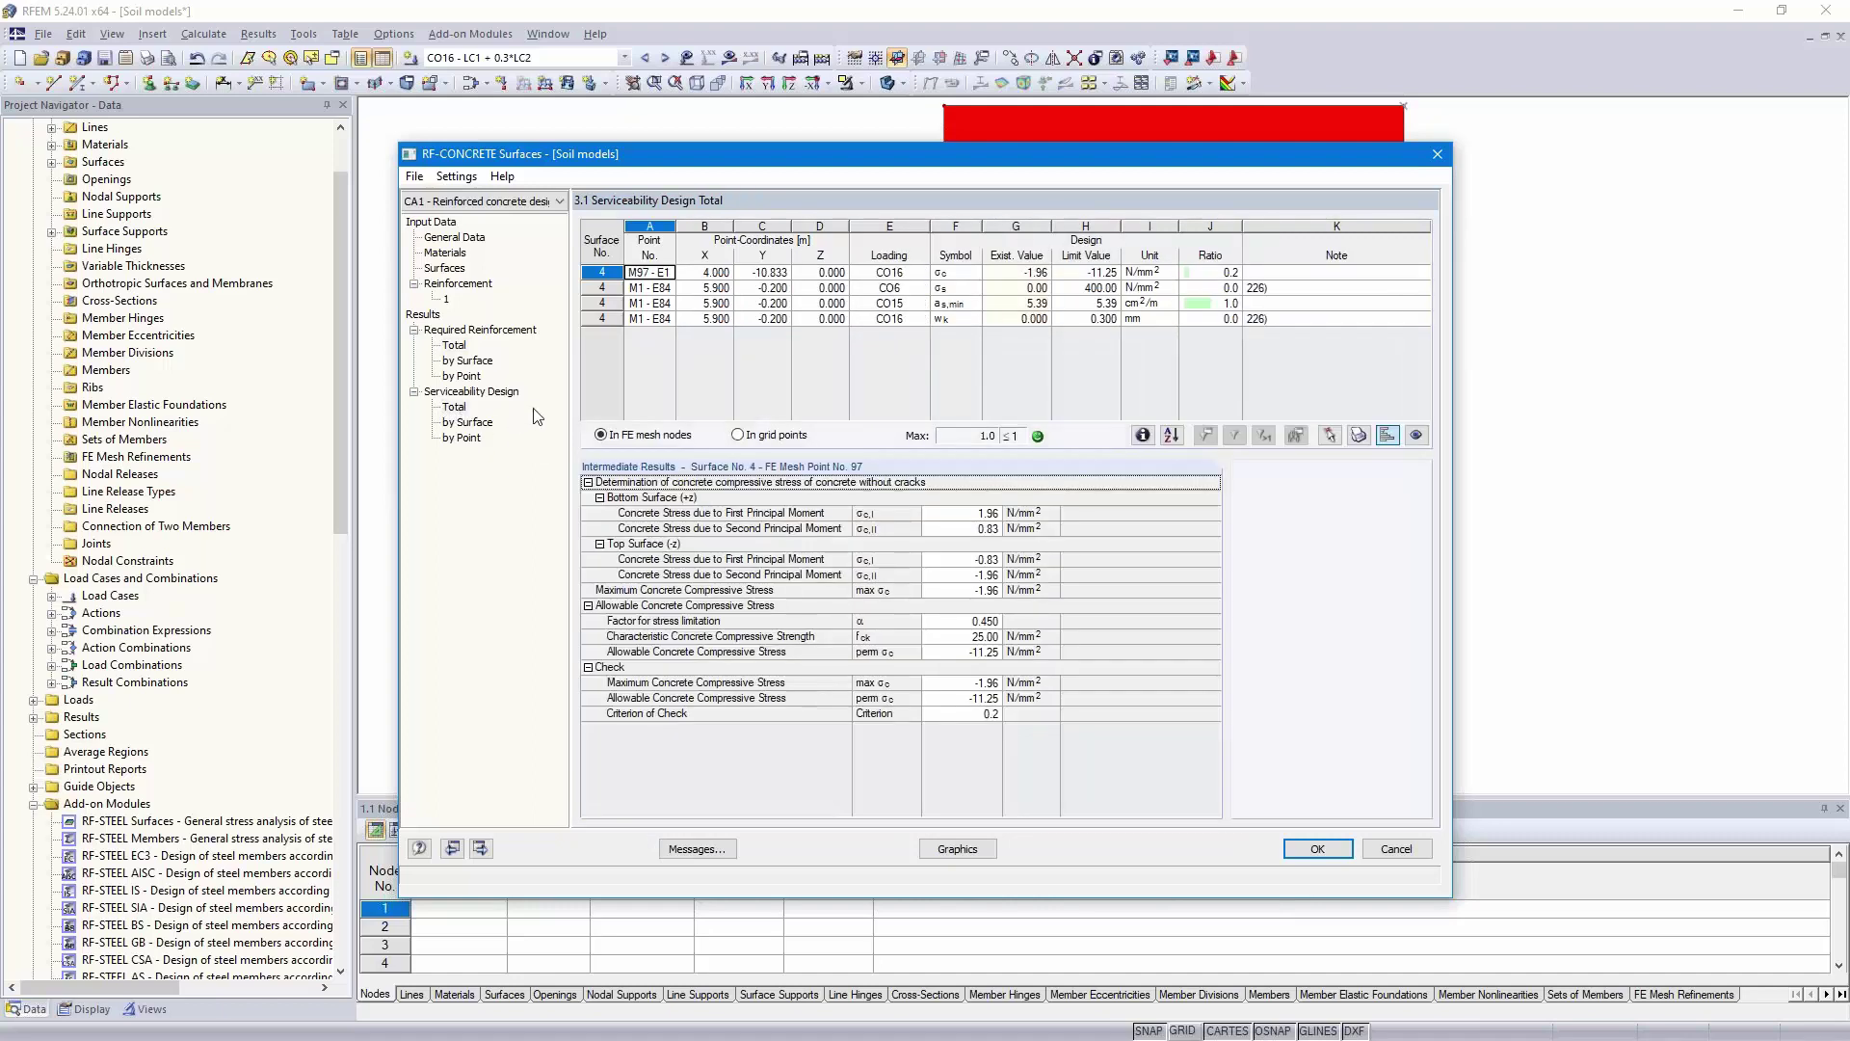
- Review the intermediate results of the concrete stress, steel stress, minimum reinforcement and crack width checks, and close the design module
left_click(958, 276)
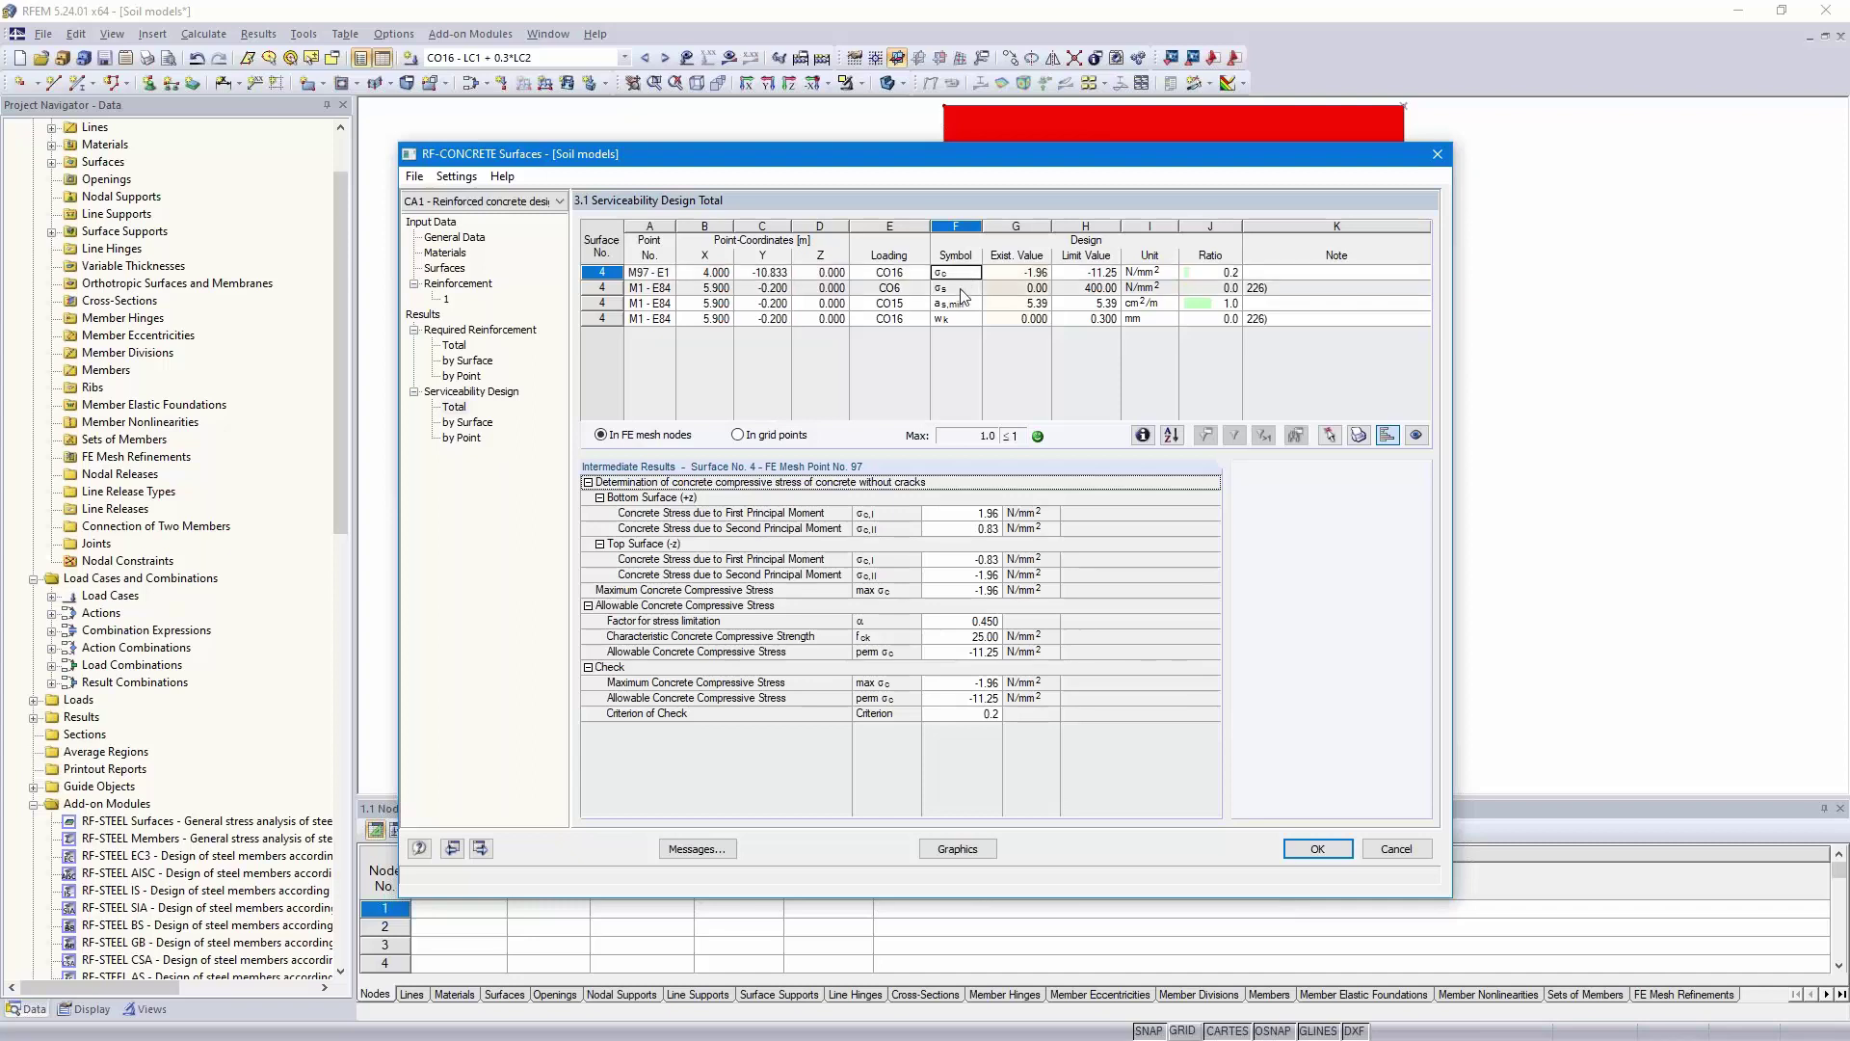
left_click(960, 290)
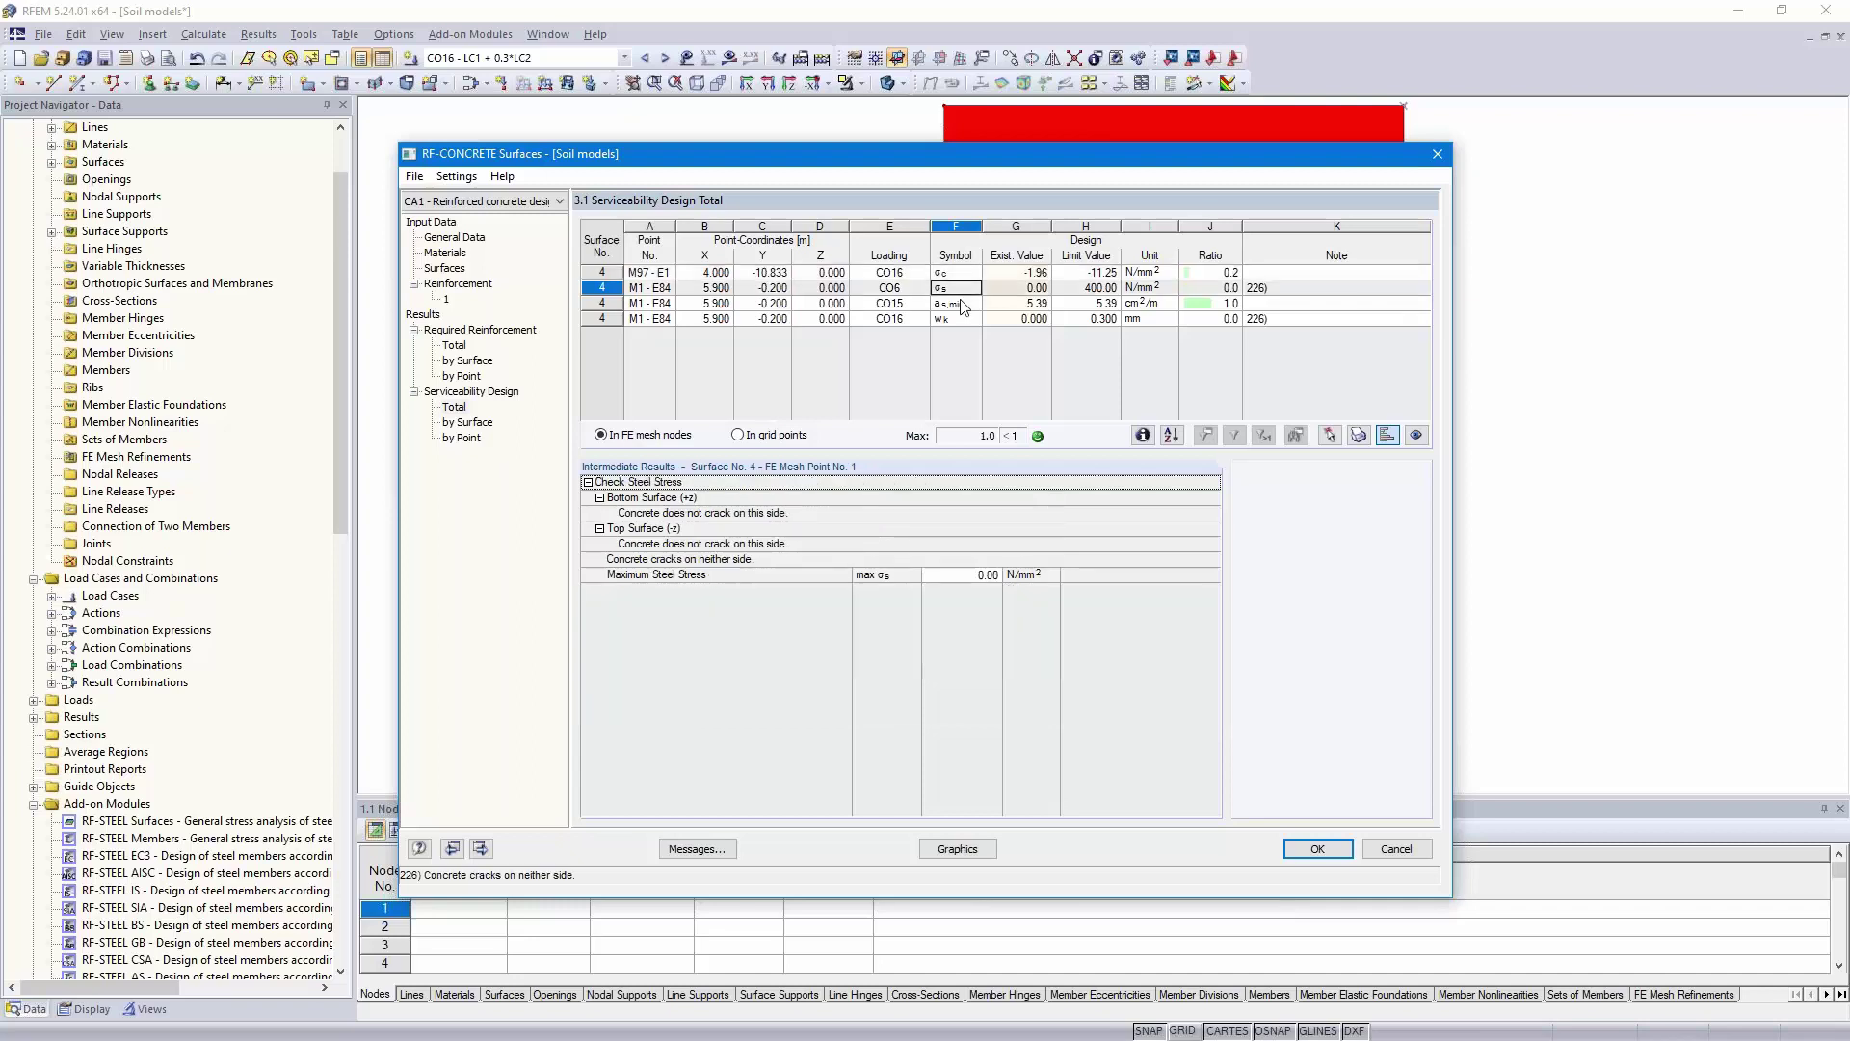
left_click(968, 304)
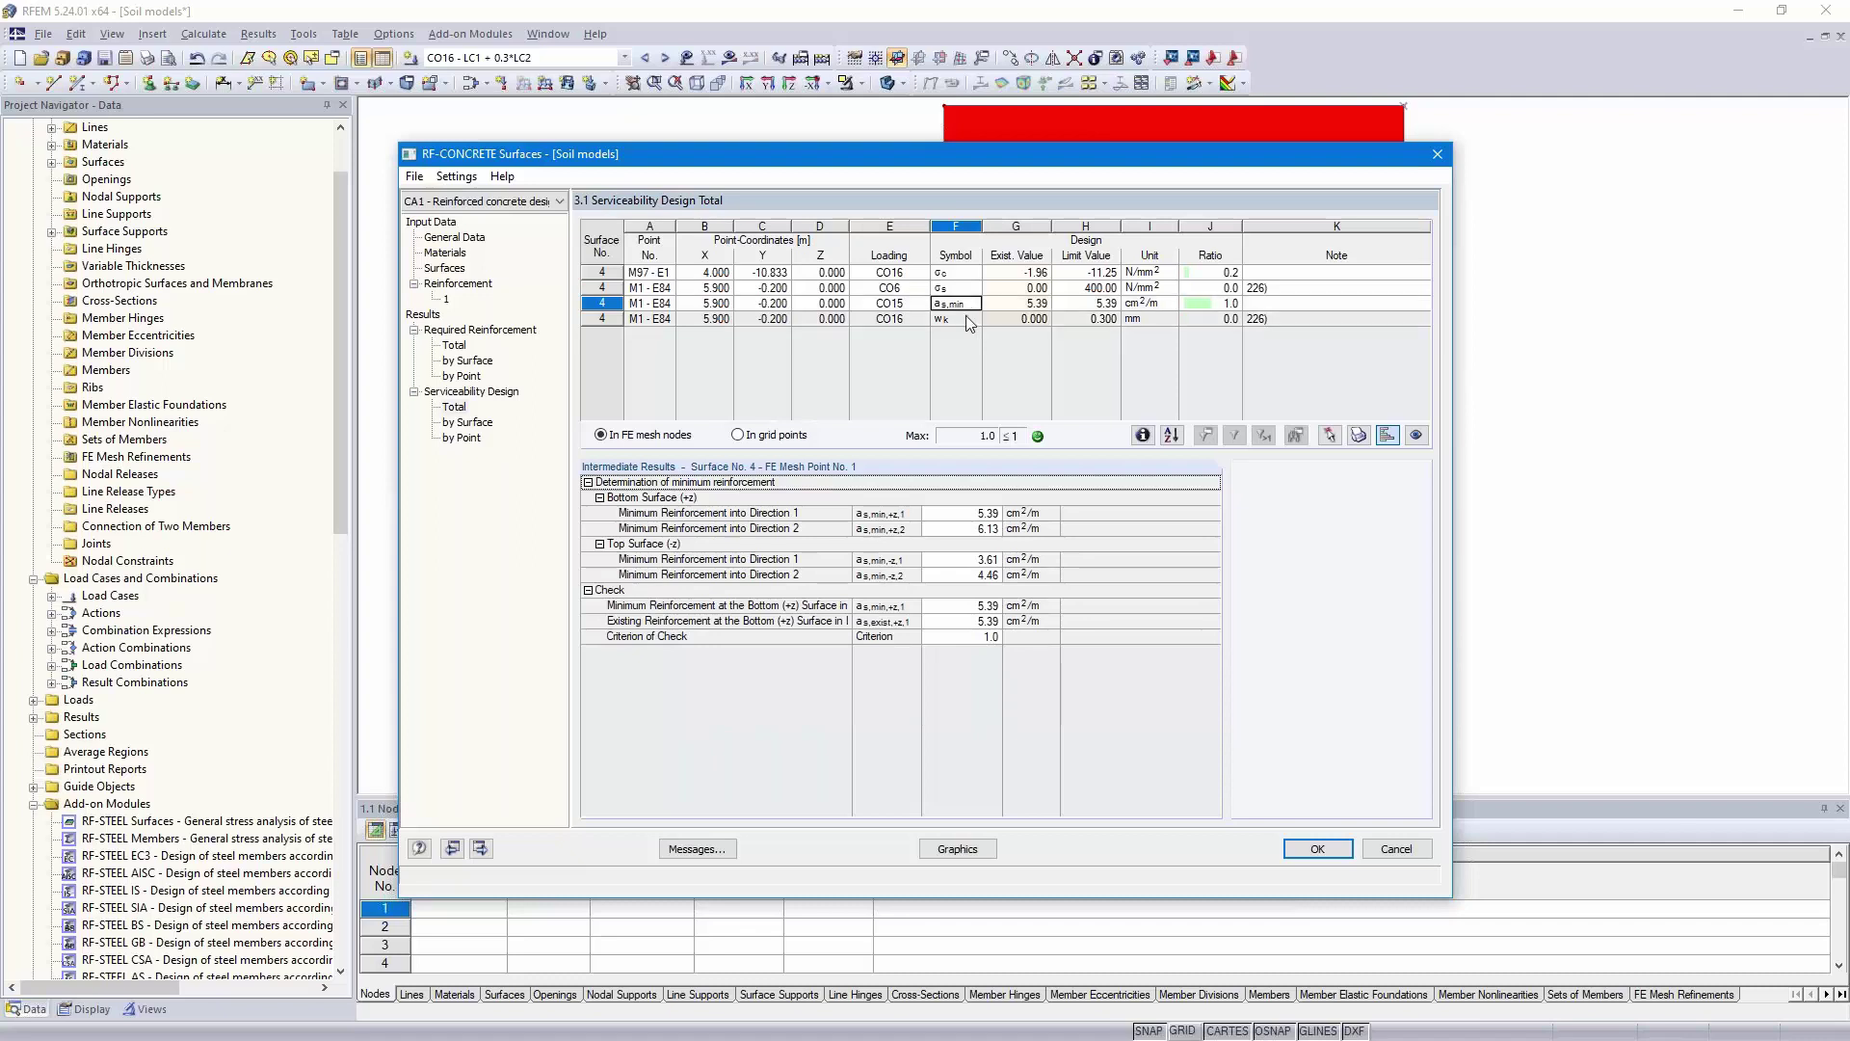
left_click(970, 320)
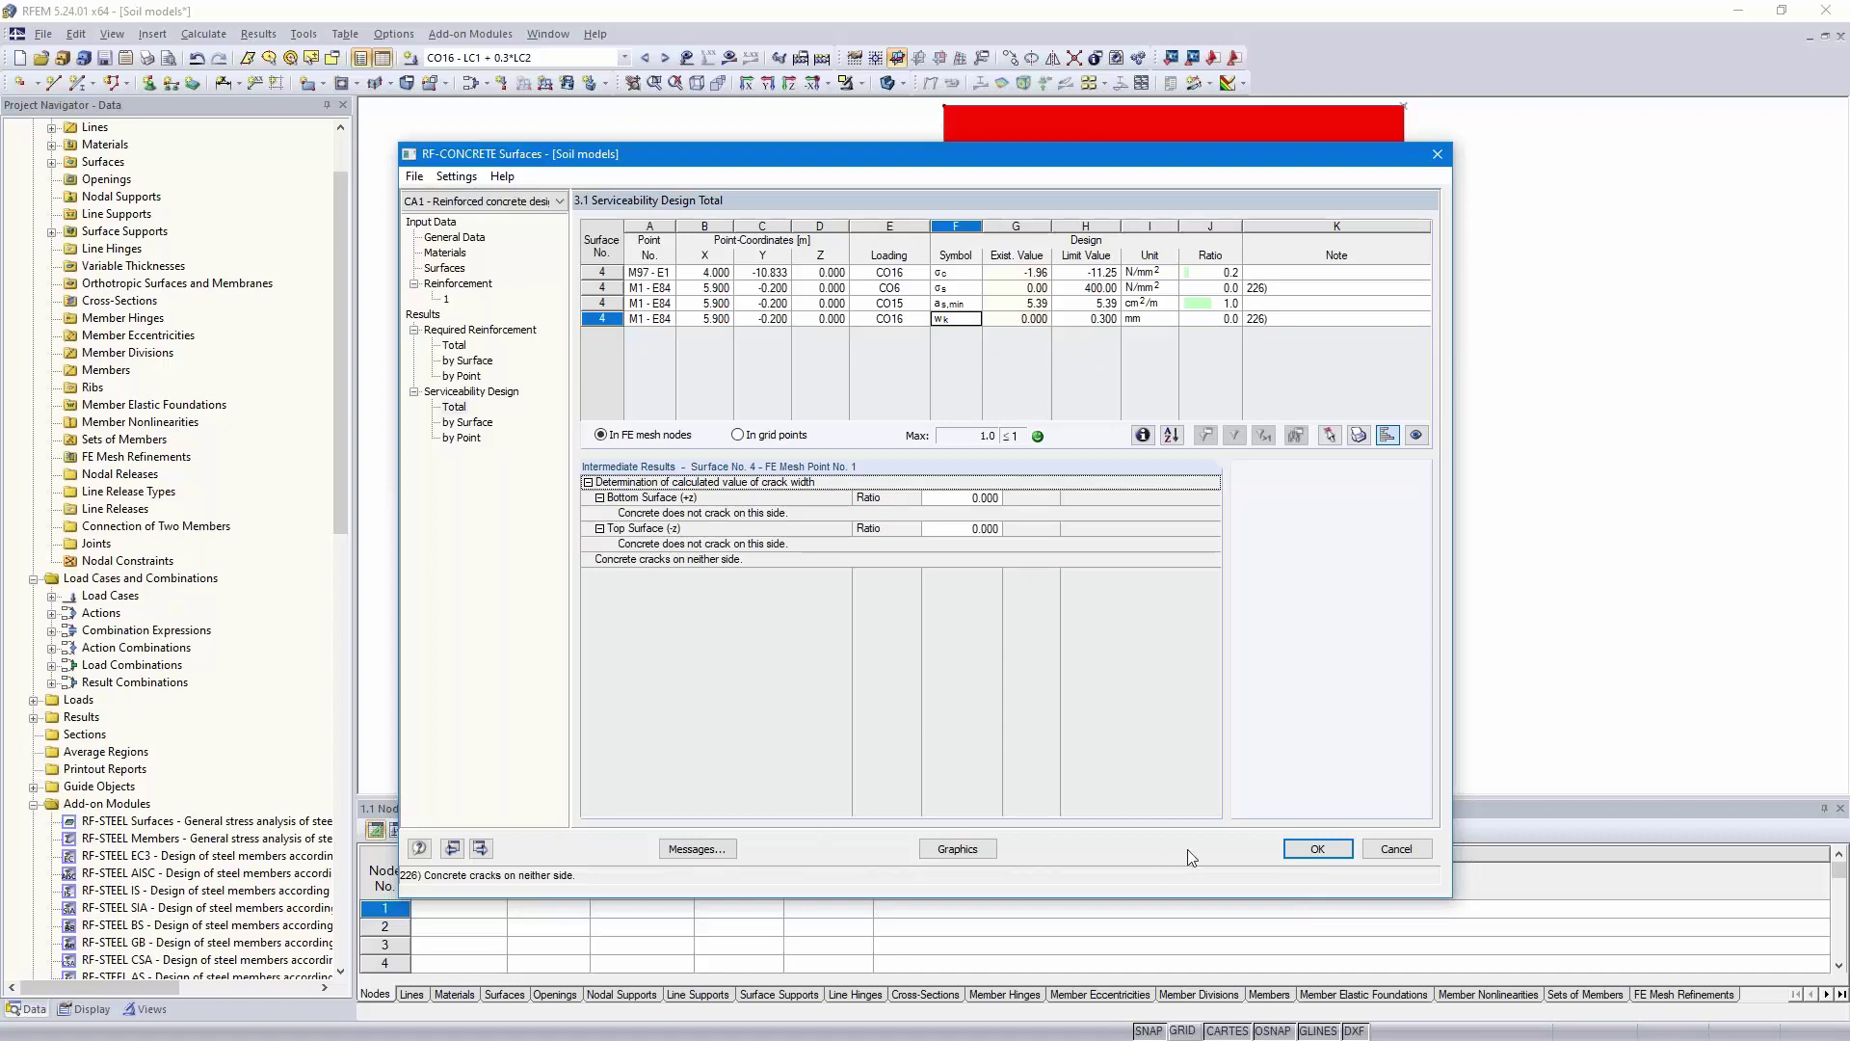
left_click(1314, 849)
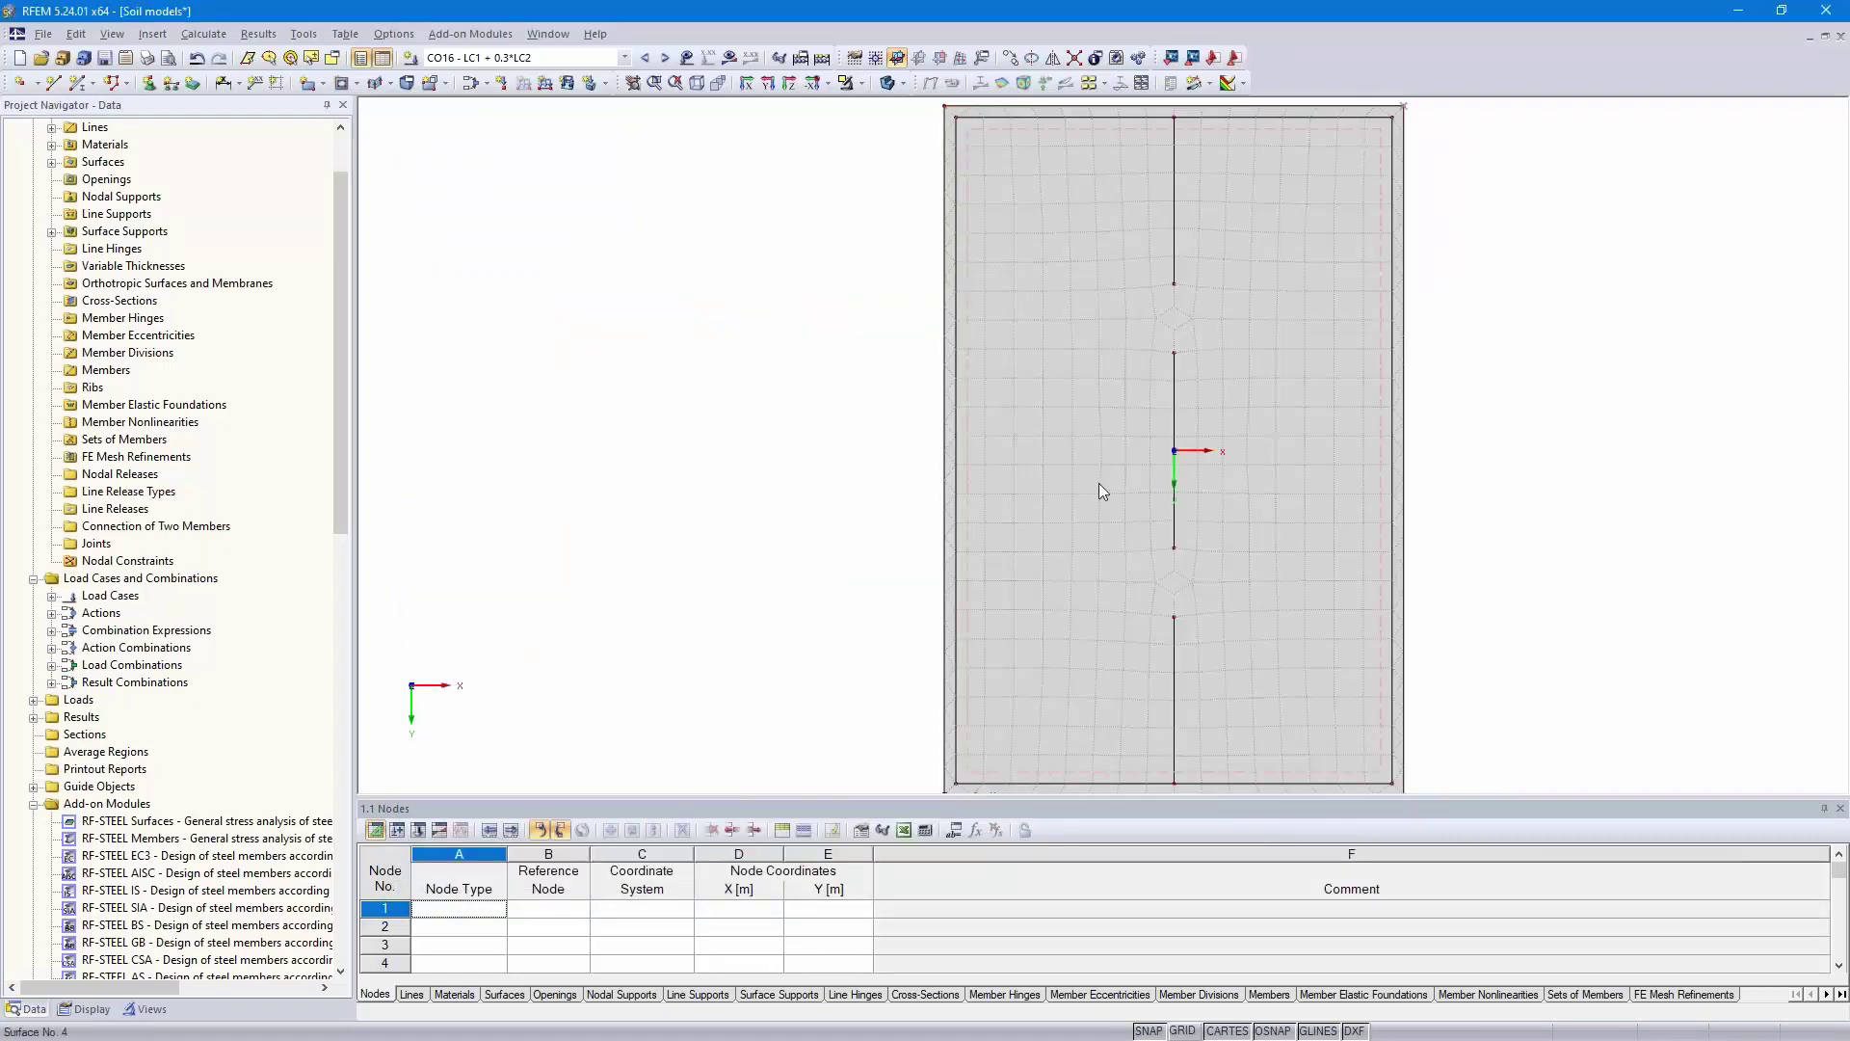
- Hide the input tables and display the RF-CONCRETE Surfaces CA1 results graphically on the slab
left_click(626, 58)
left_click(587, 366)
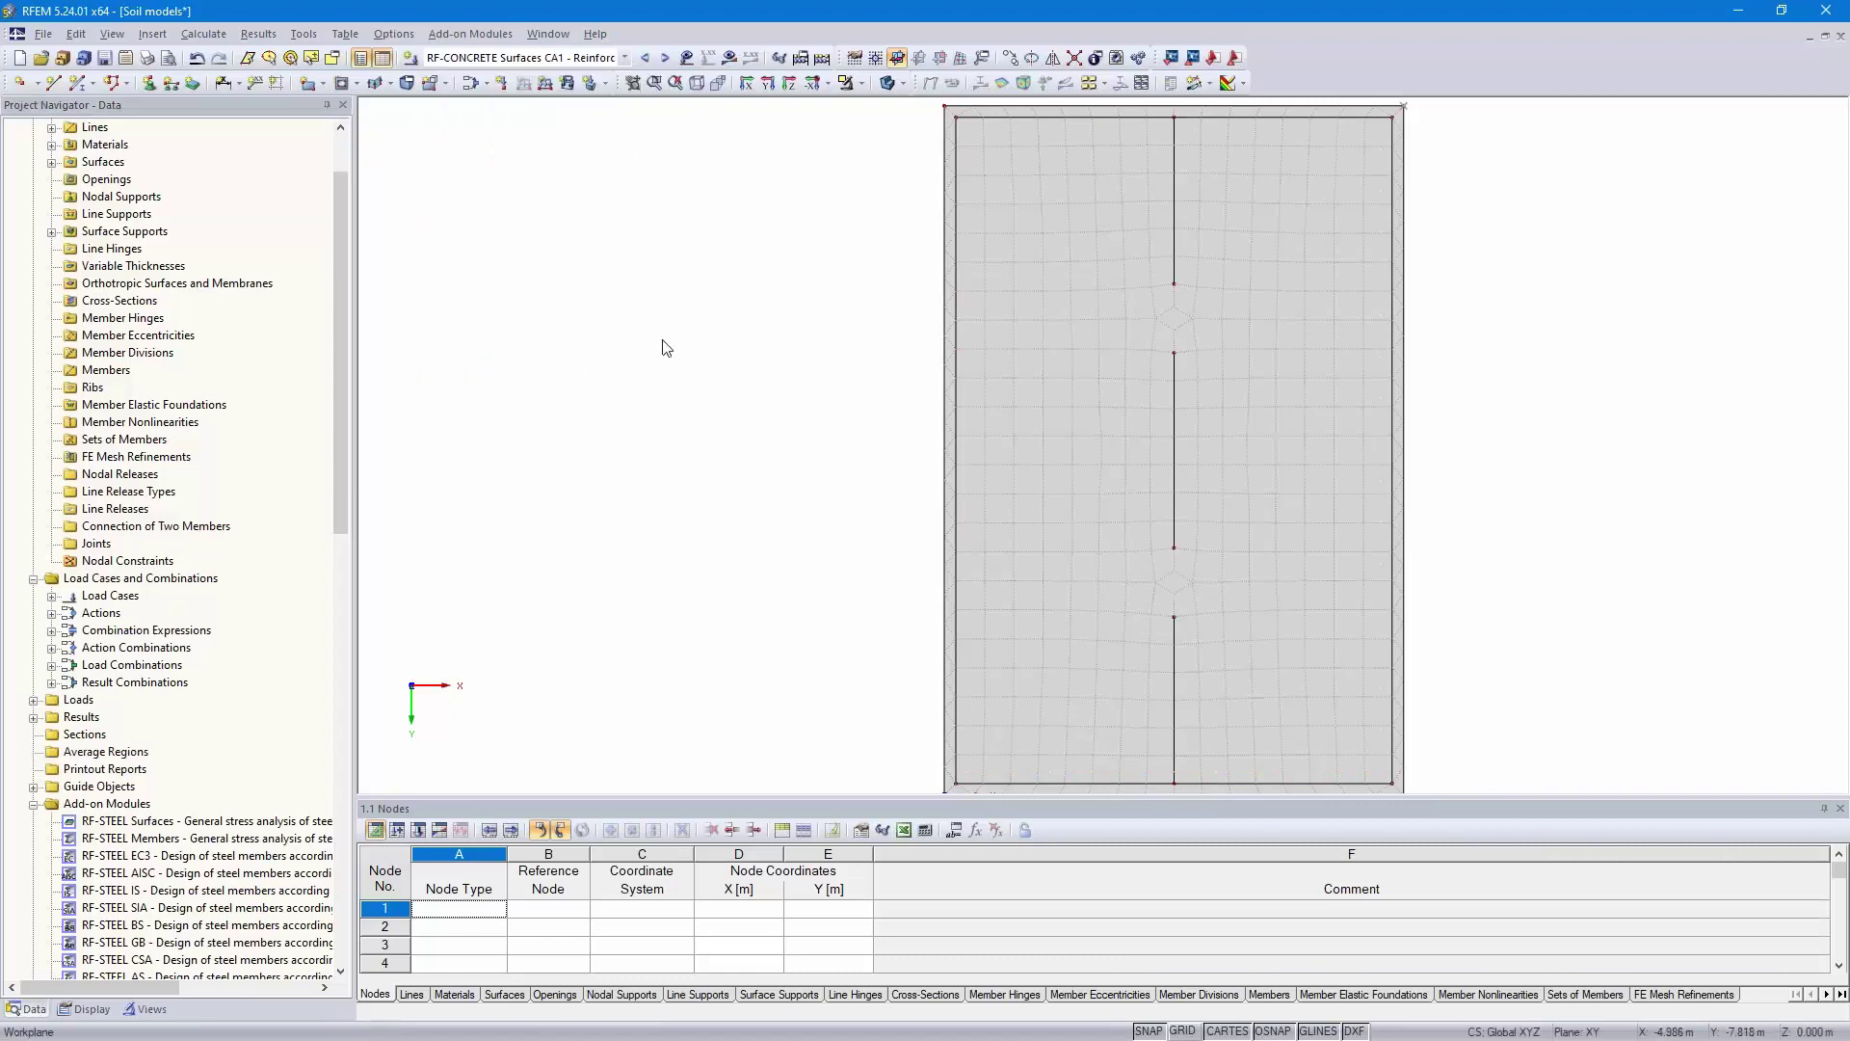
left_click(1840, 808)
left_click(725, 58)
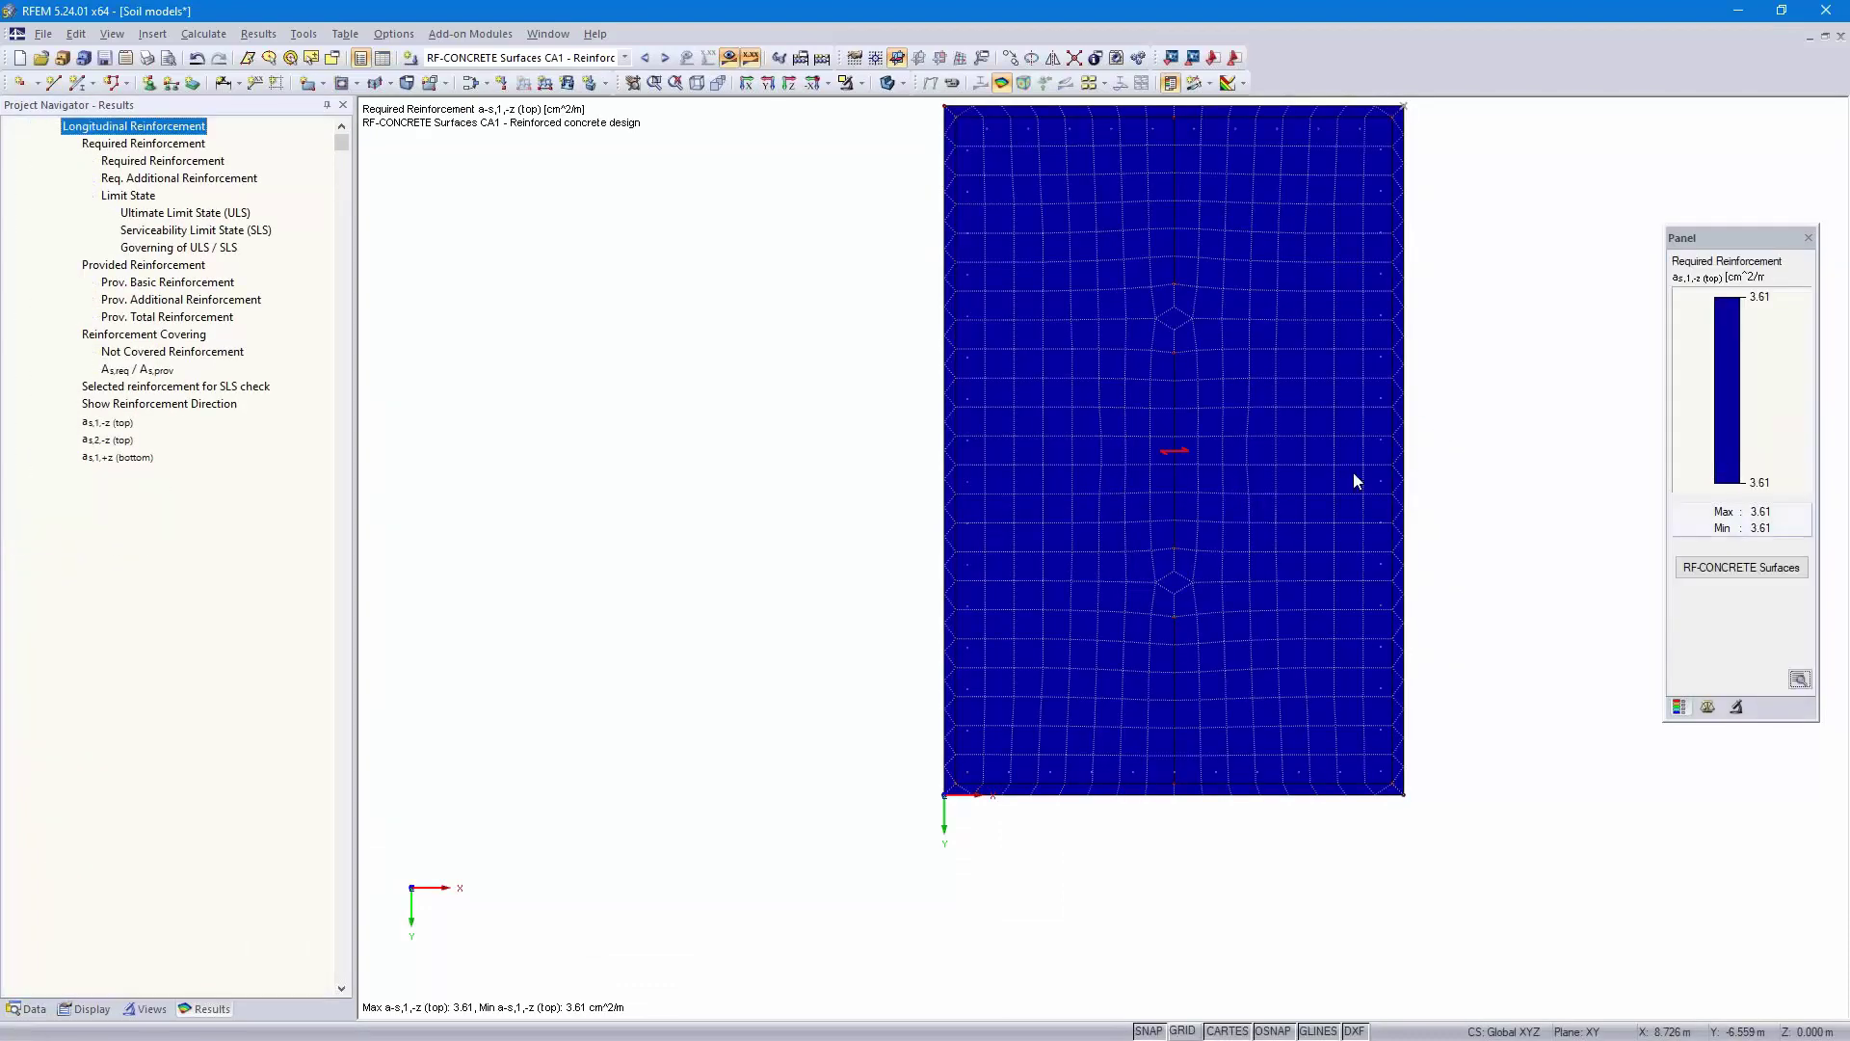
- Examine the governing required reinforcement at the top and bottom of the slab in both reinforcement directions
middle_click_drag(1438, 422, 1242, 510)
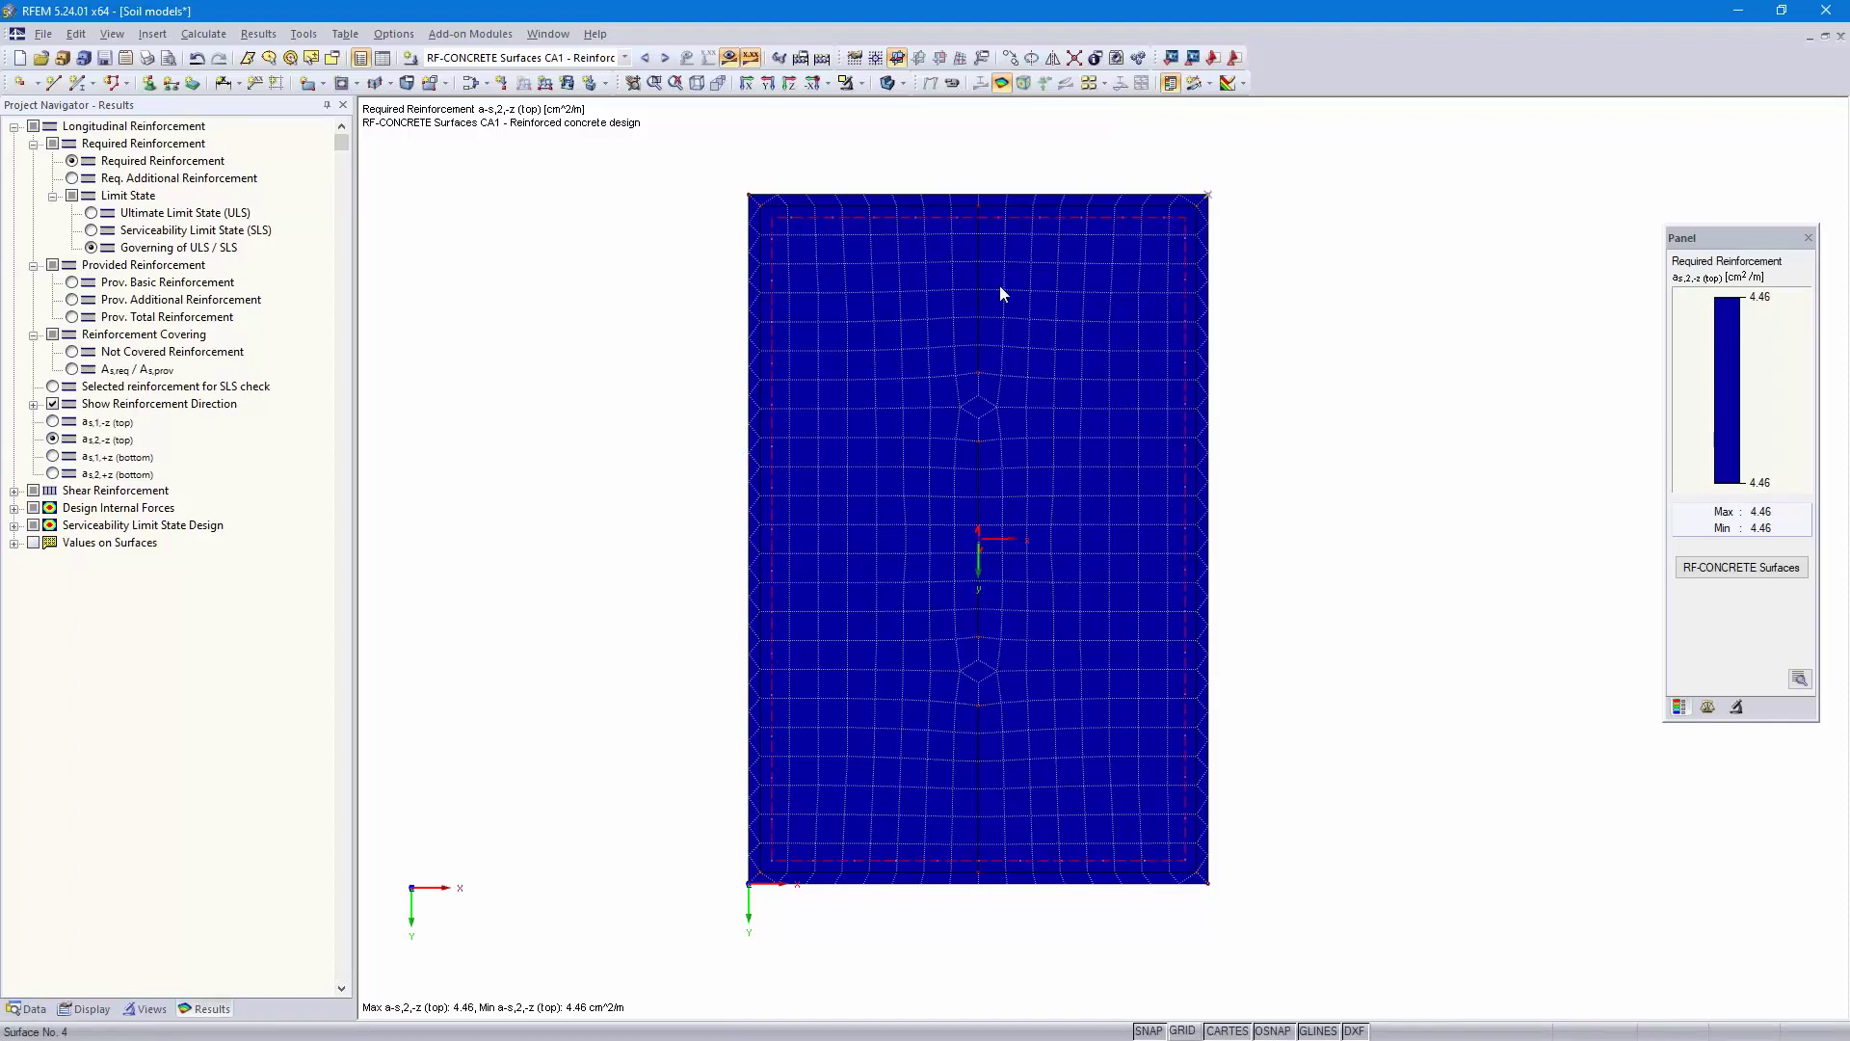
left_click(53, 456)
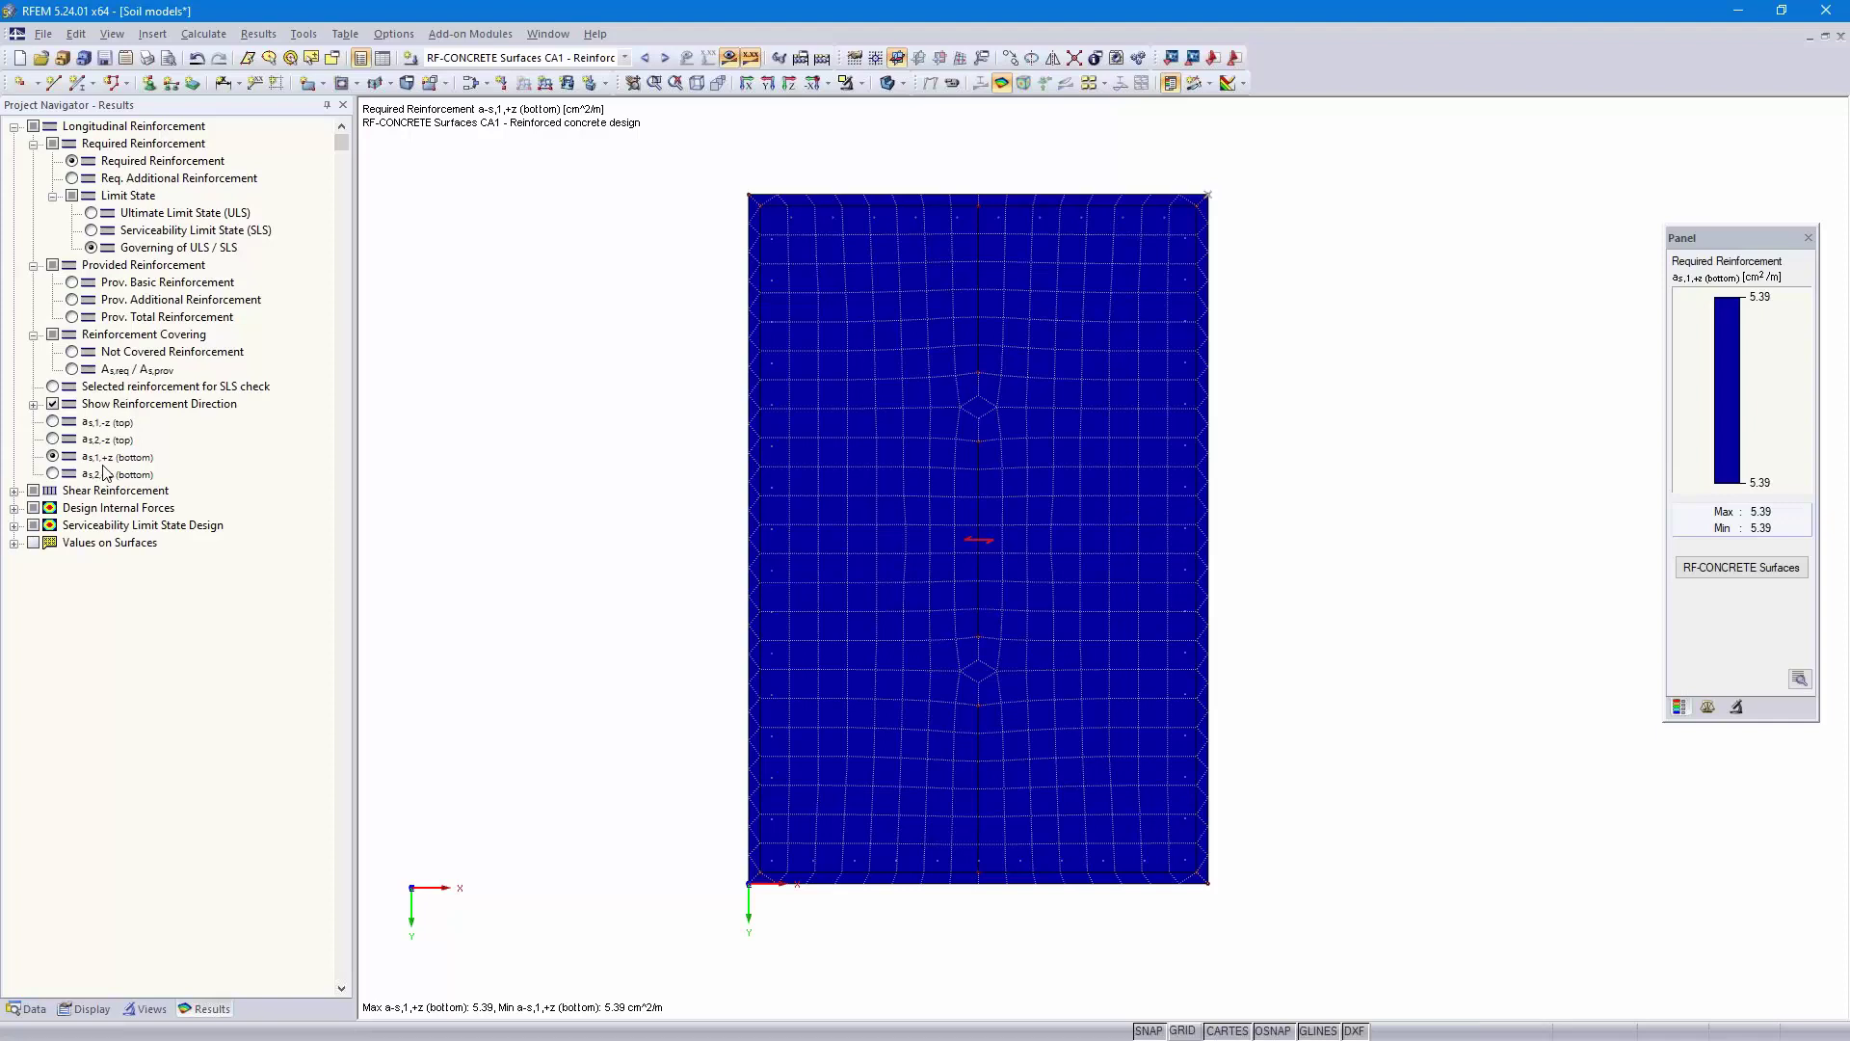
left_click(53, 473)
left_click(53, 421)
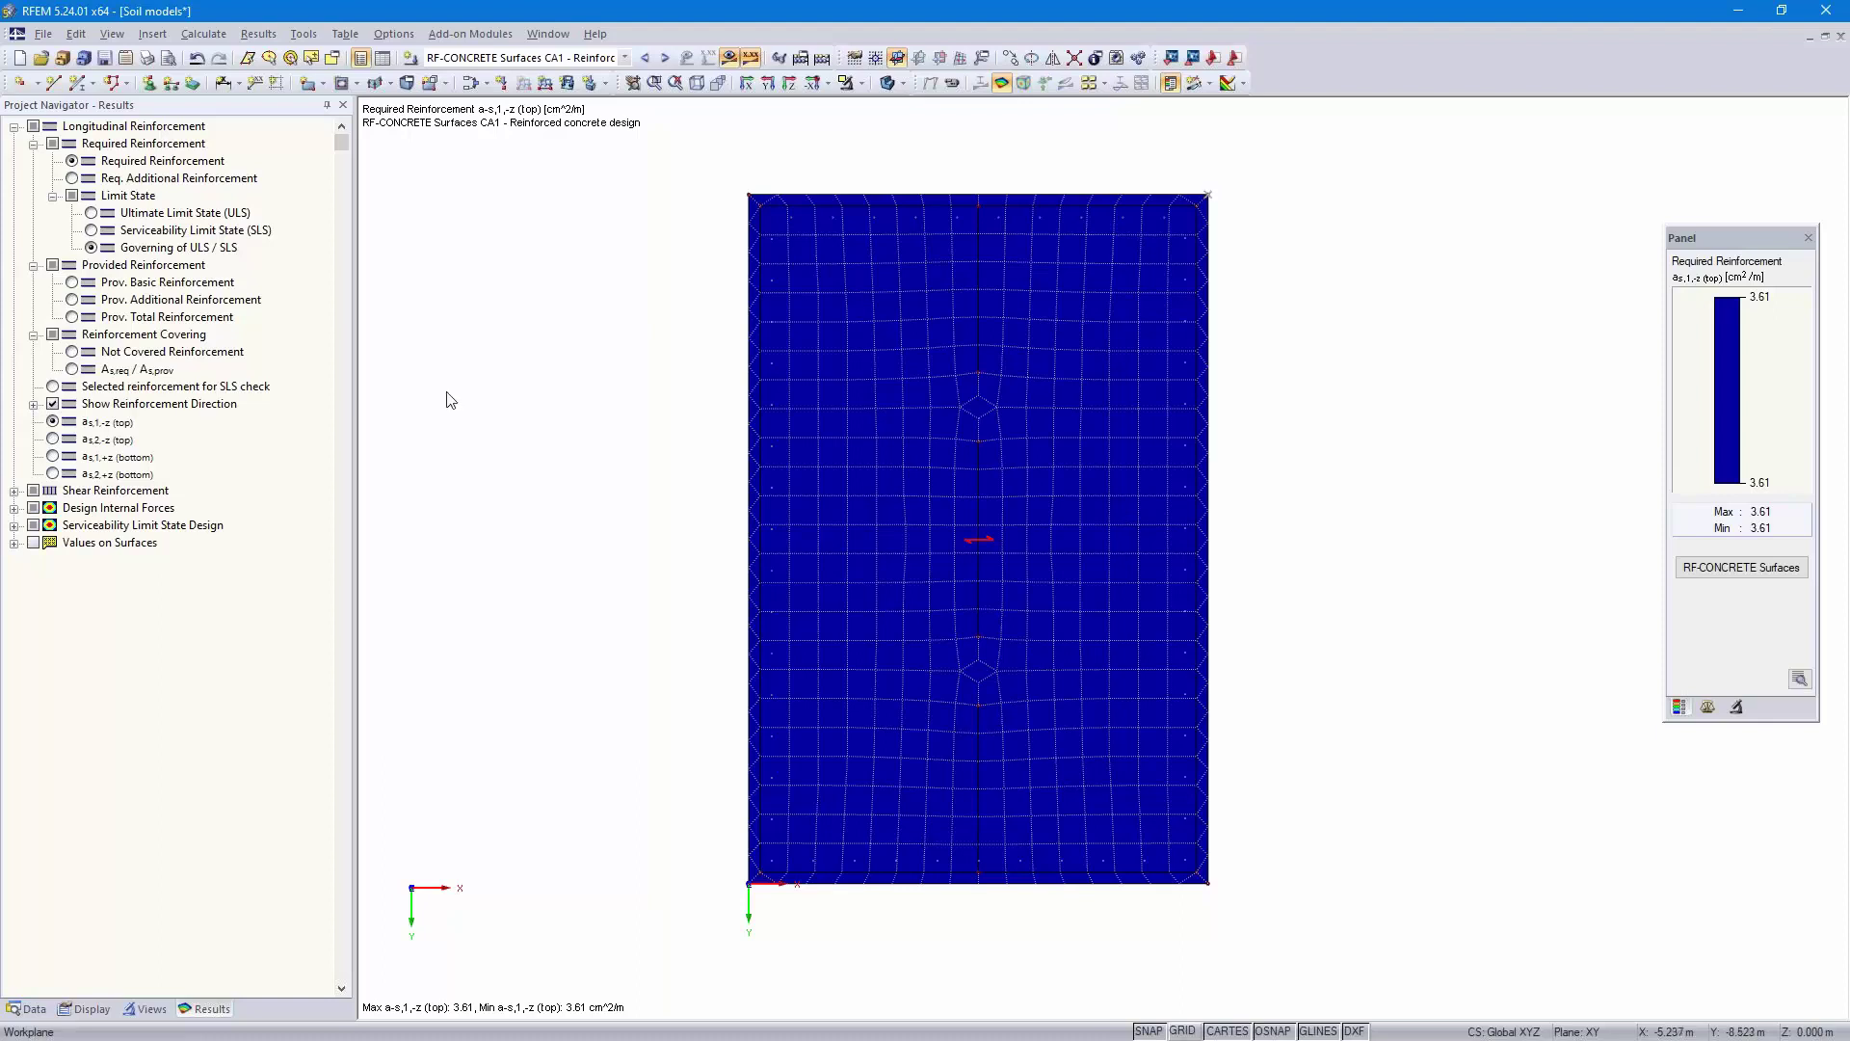
- Examine the required reinforcement for the ultimate limit state alone, and return to the governing of ULS / SLS display
left_click(116, 214)
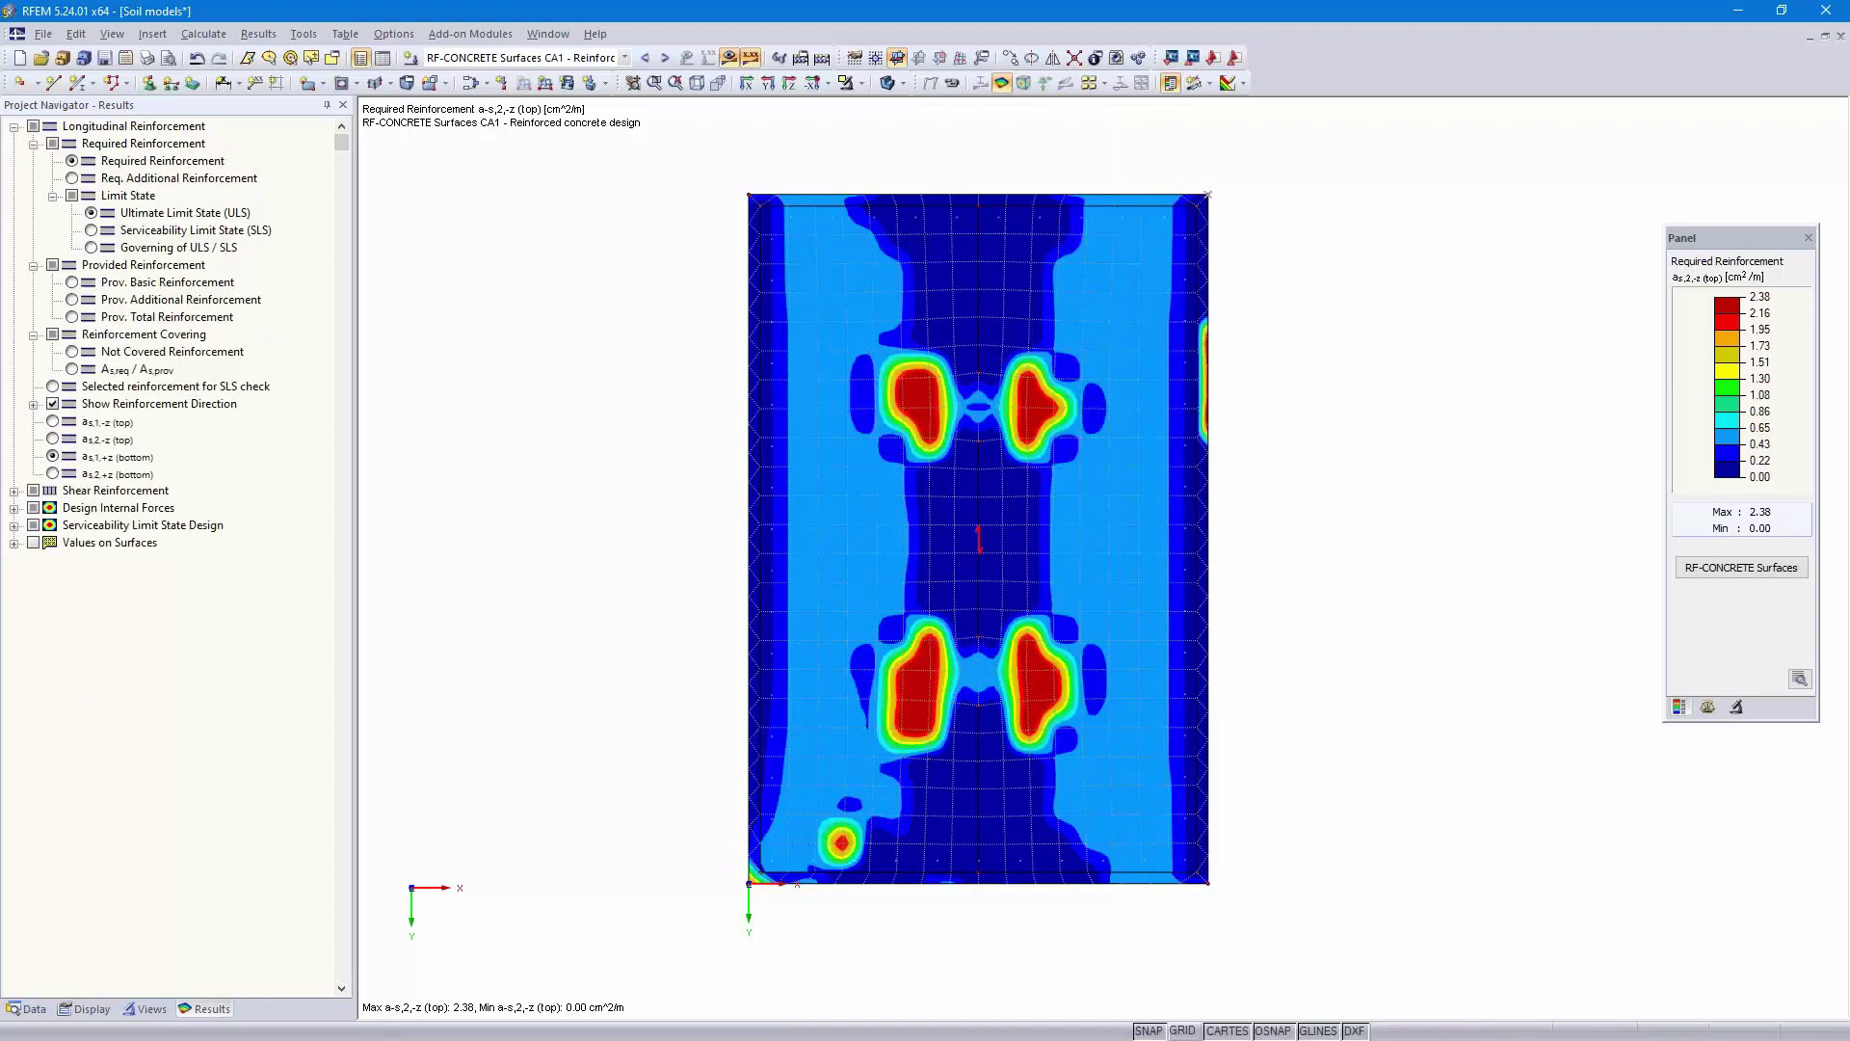
left_click(53, 473)
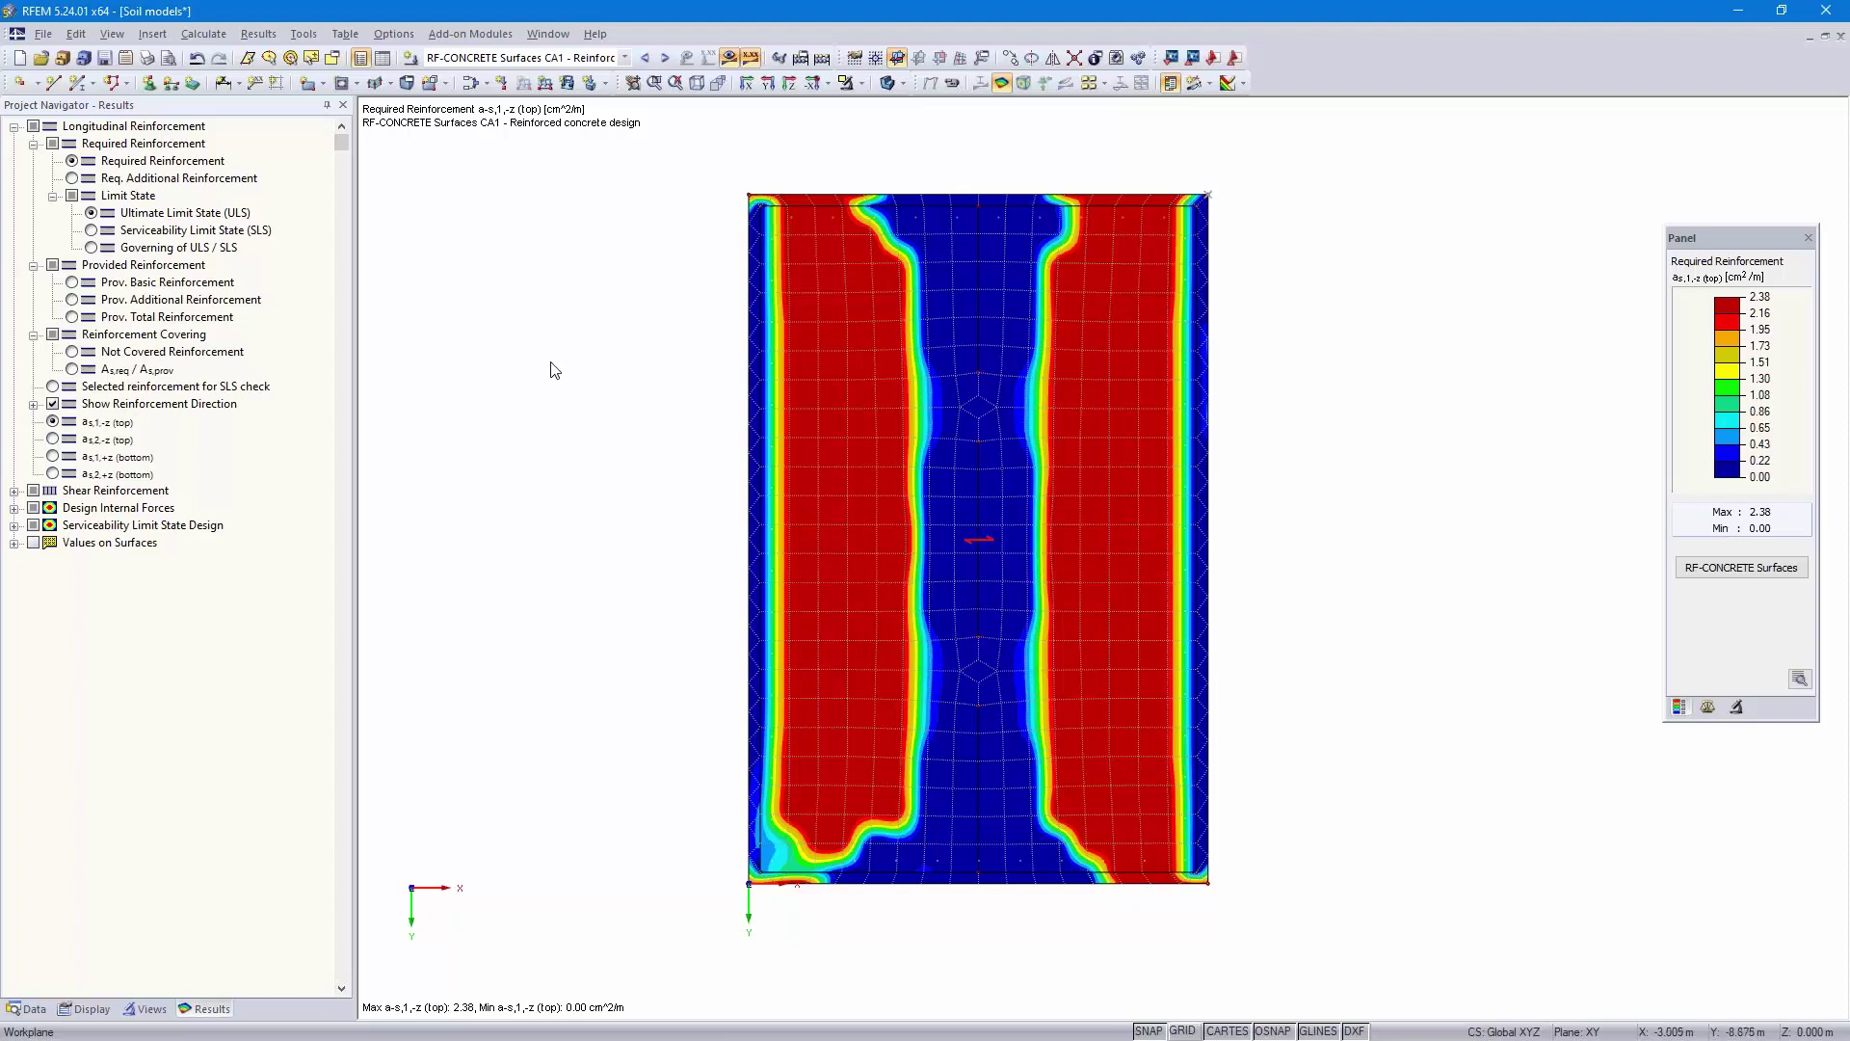
left_click(91, 248)
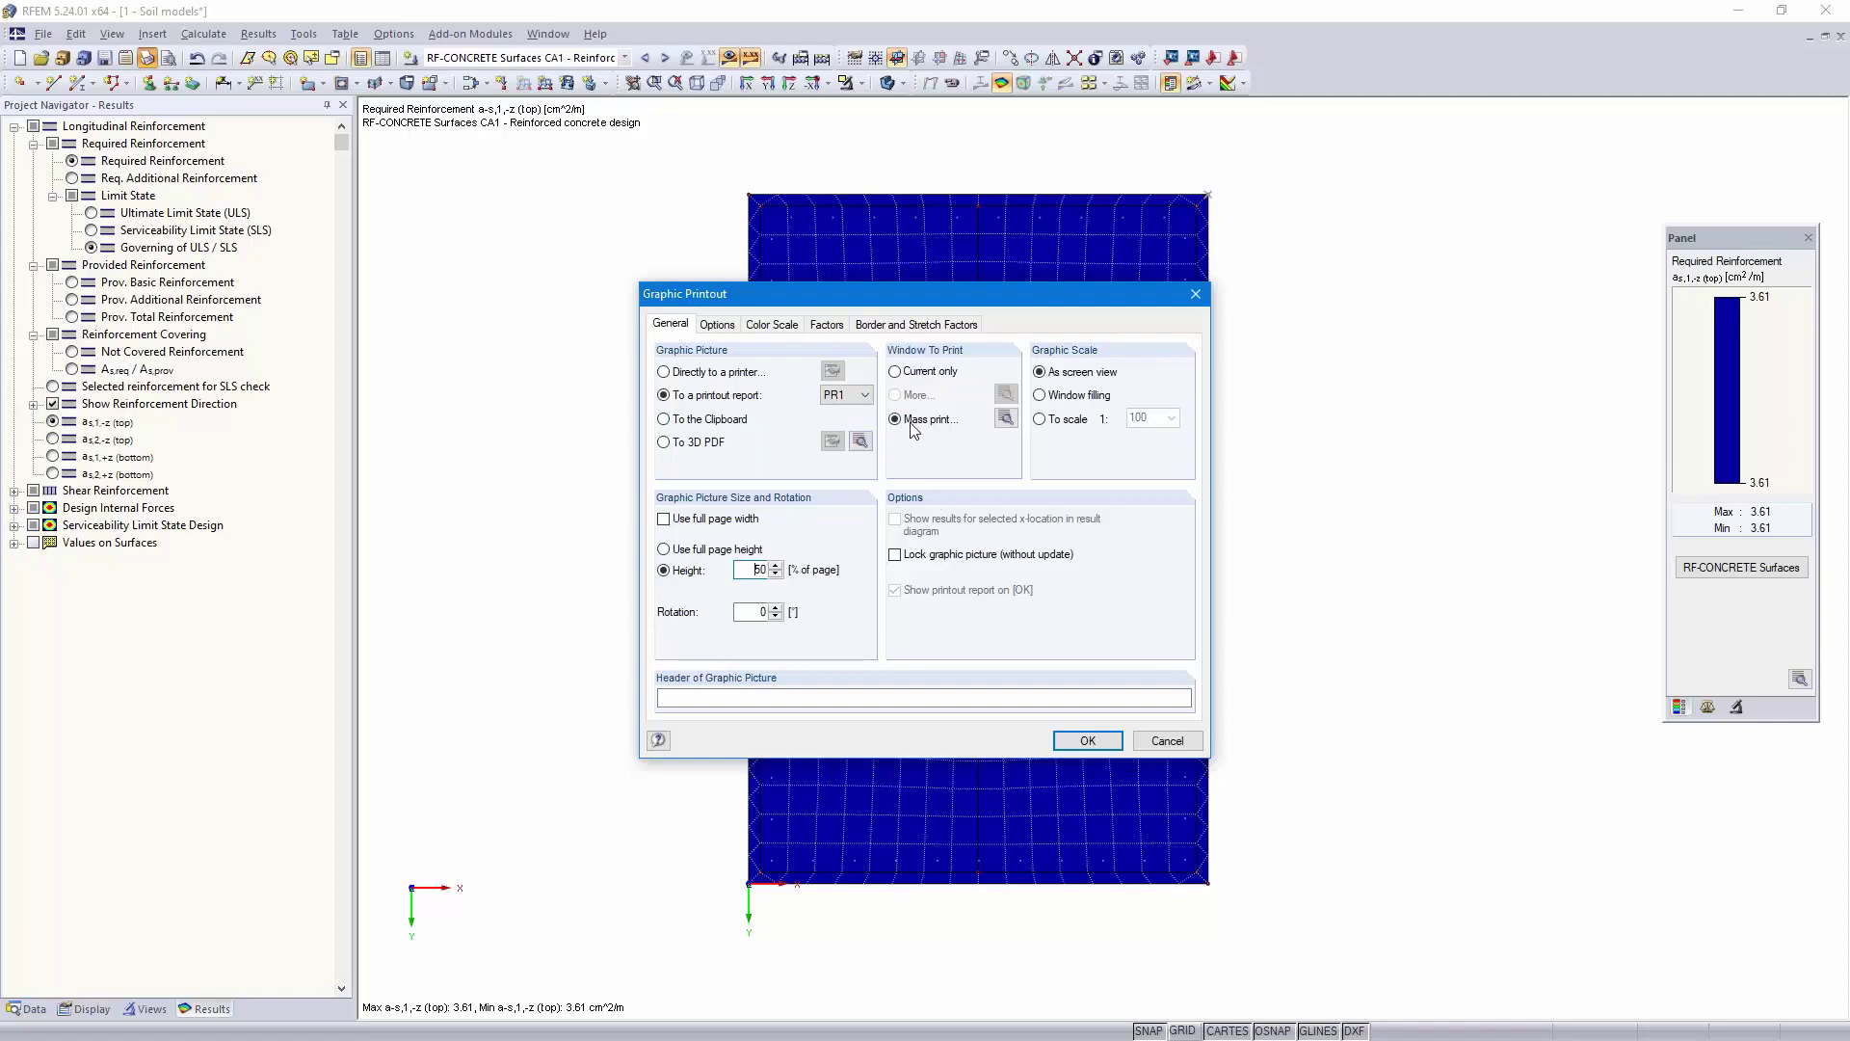
- In the mass print settings for the graphic printout, choose CA1 RF-CONCRETE Surfaces as the selected case for the result graphics
left_click(1005, 420)
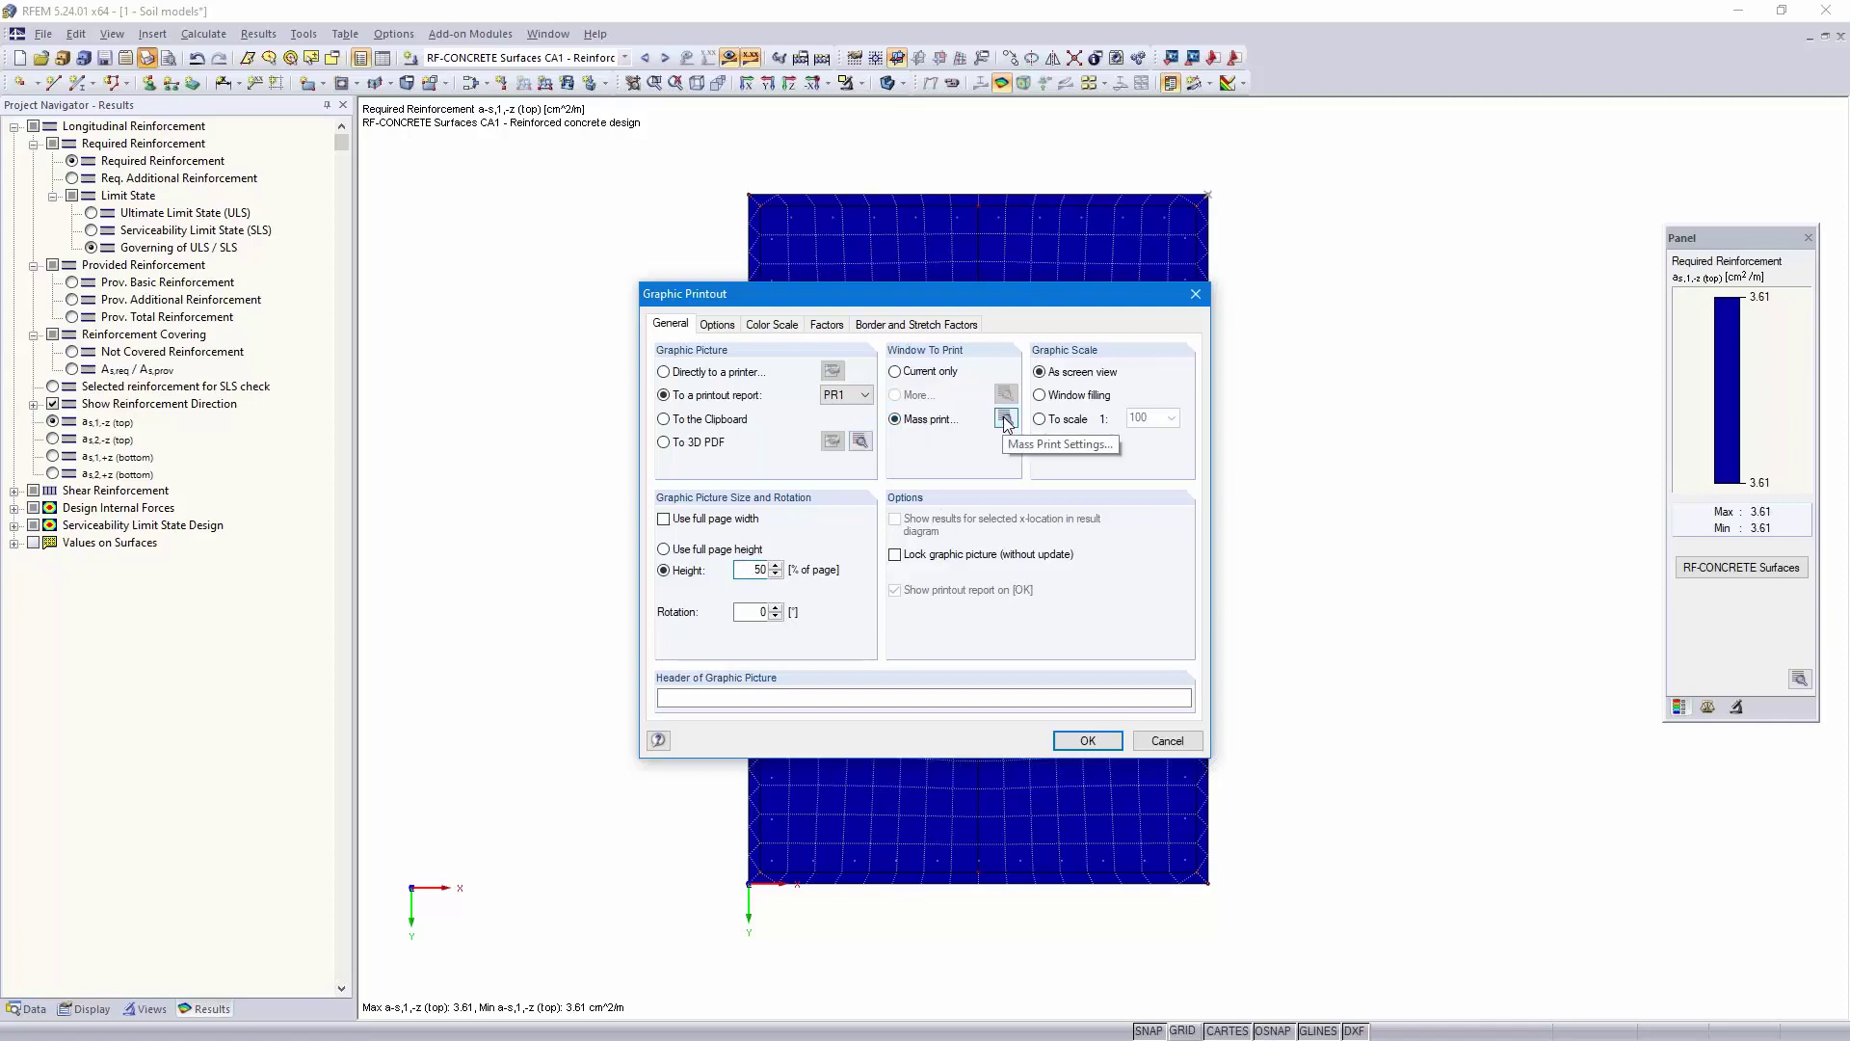
left_click(704, 300)
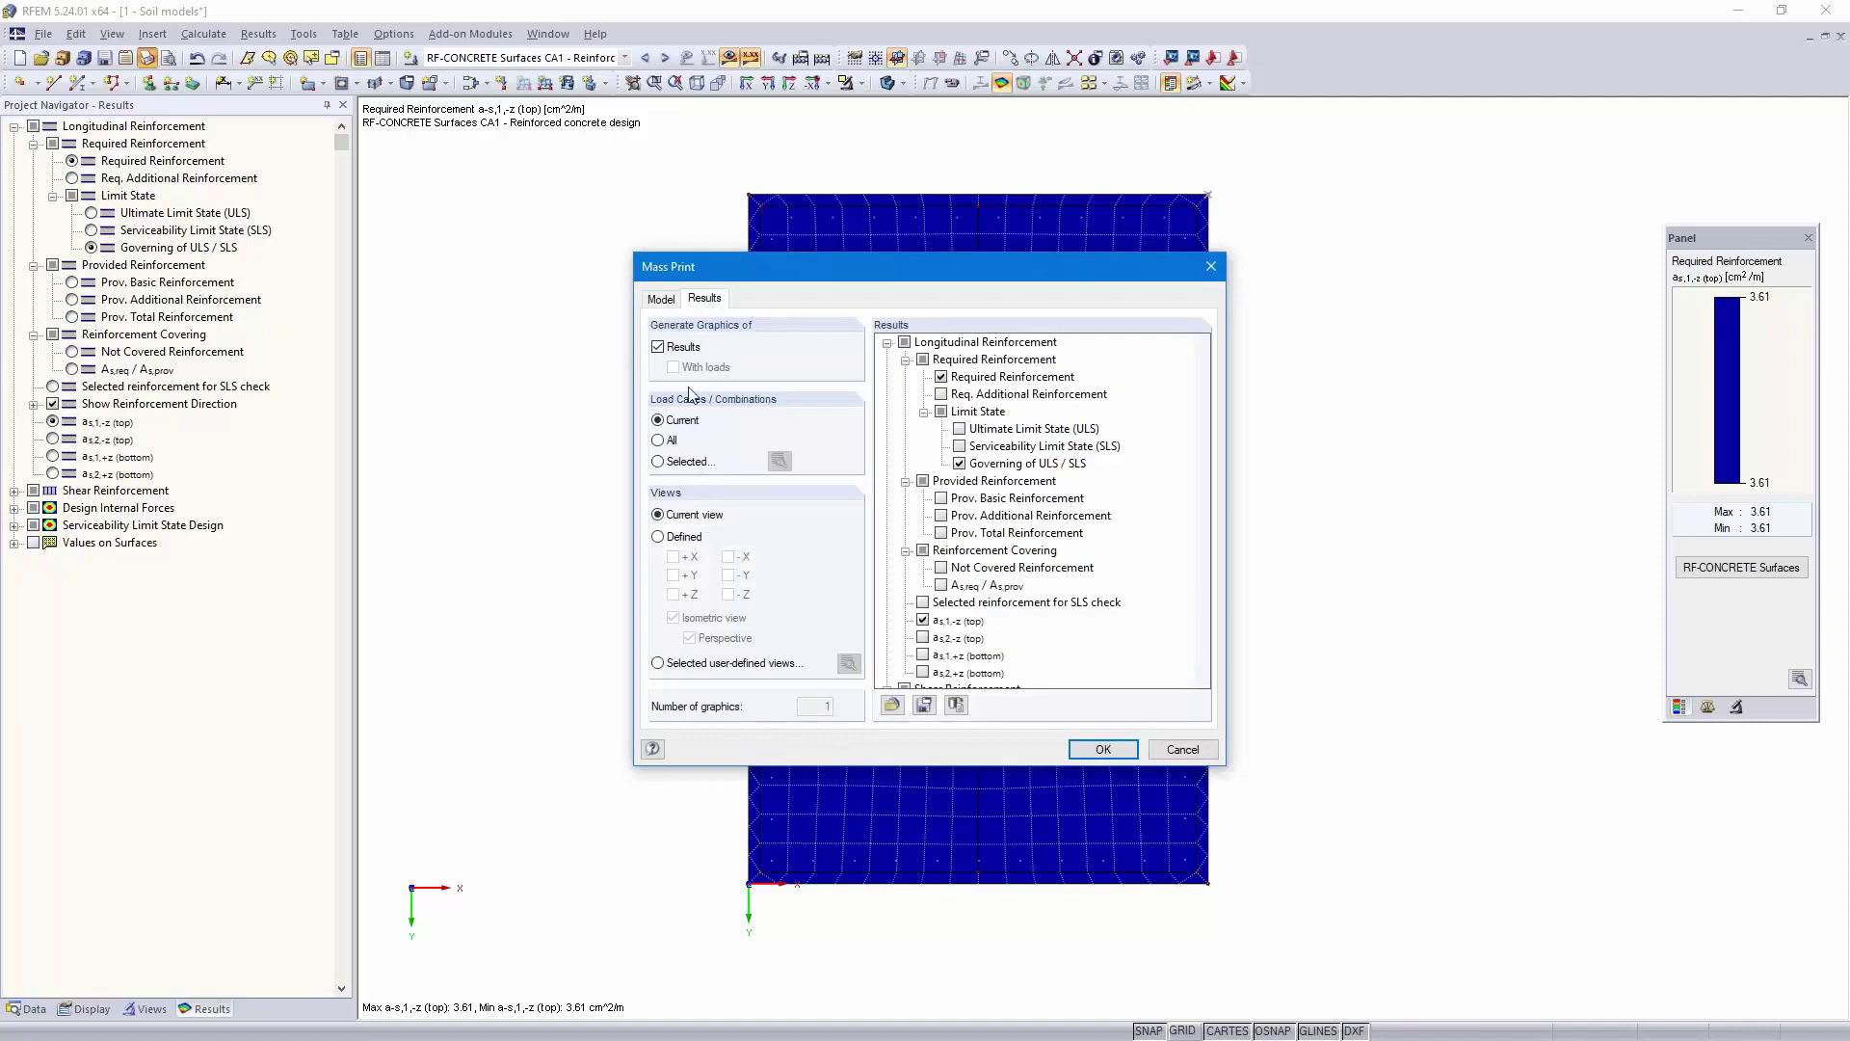
left_click(676, 466)
left_click(779, 463)
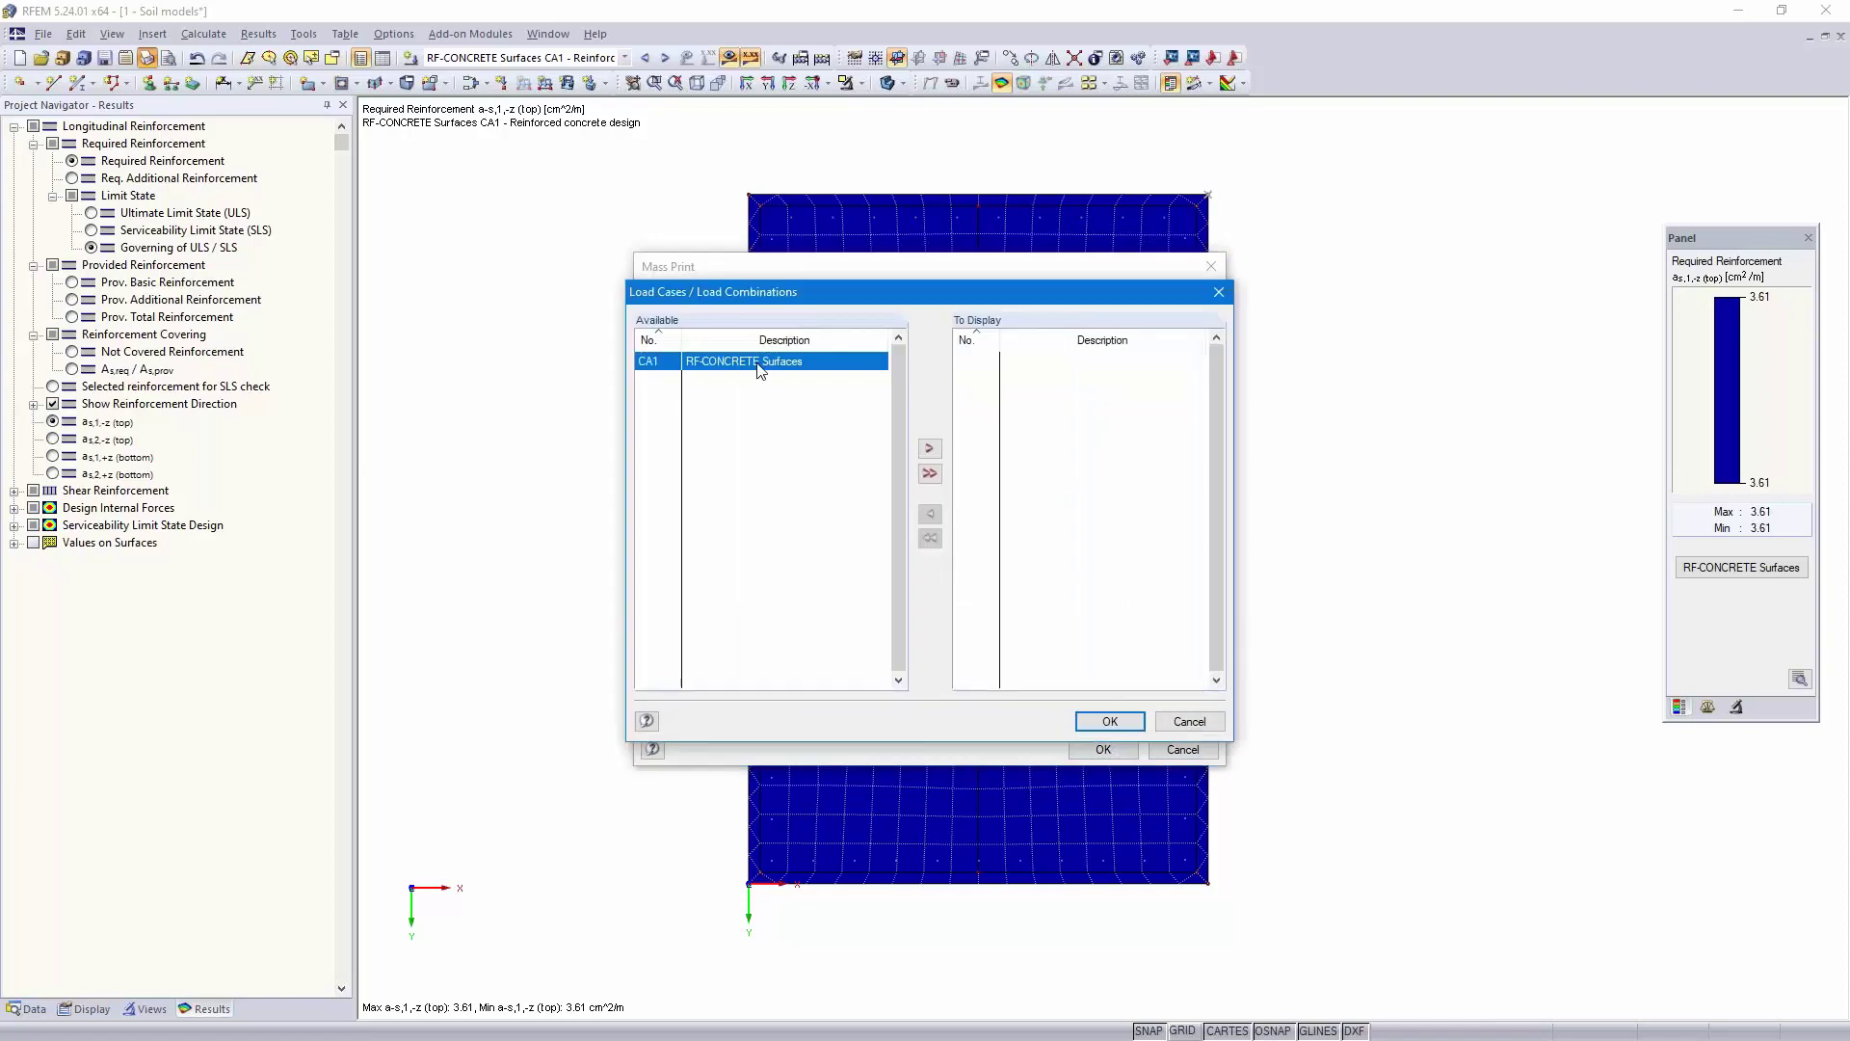
double_click(761, 363)
left_click(1109, 722)
- Add the as,2 top and both bottom reinforcement graphics to the mass print, and create the report from the "Input data and reduced results" template
scroll(934, 616, "down", 2)
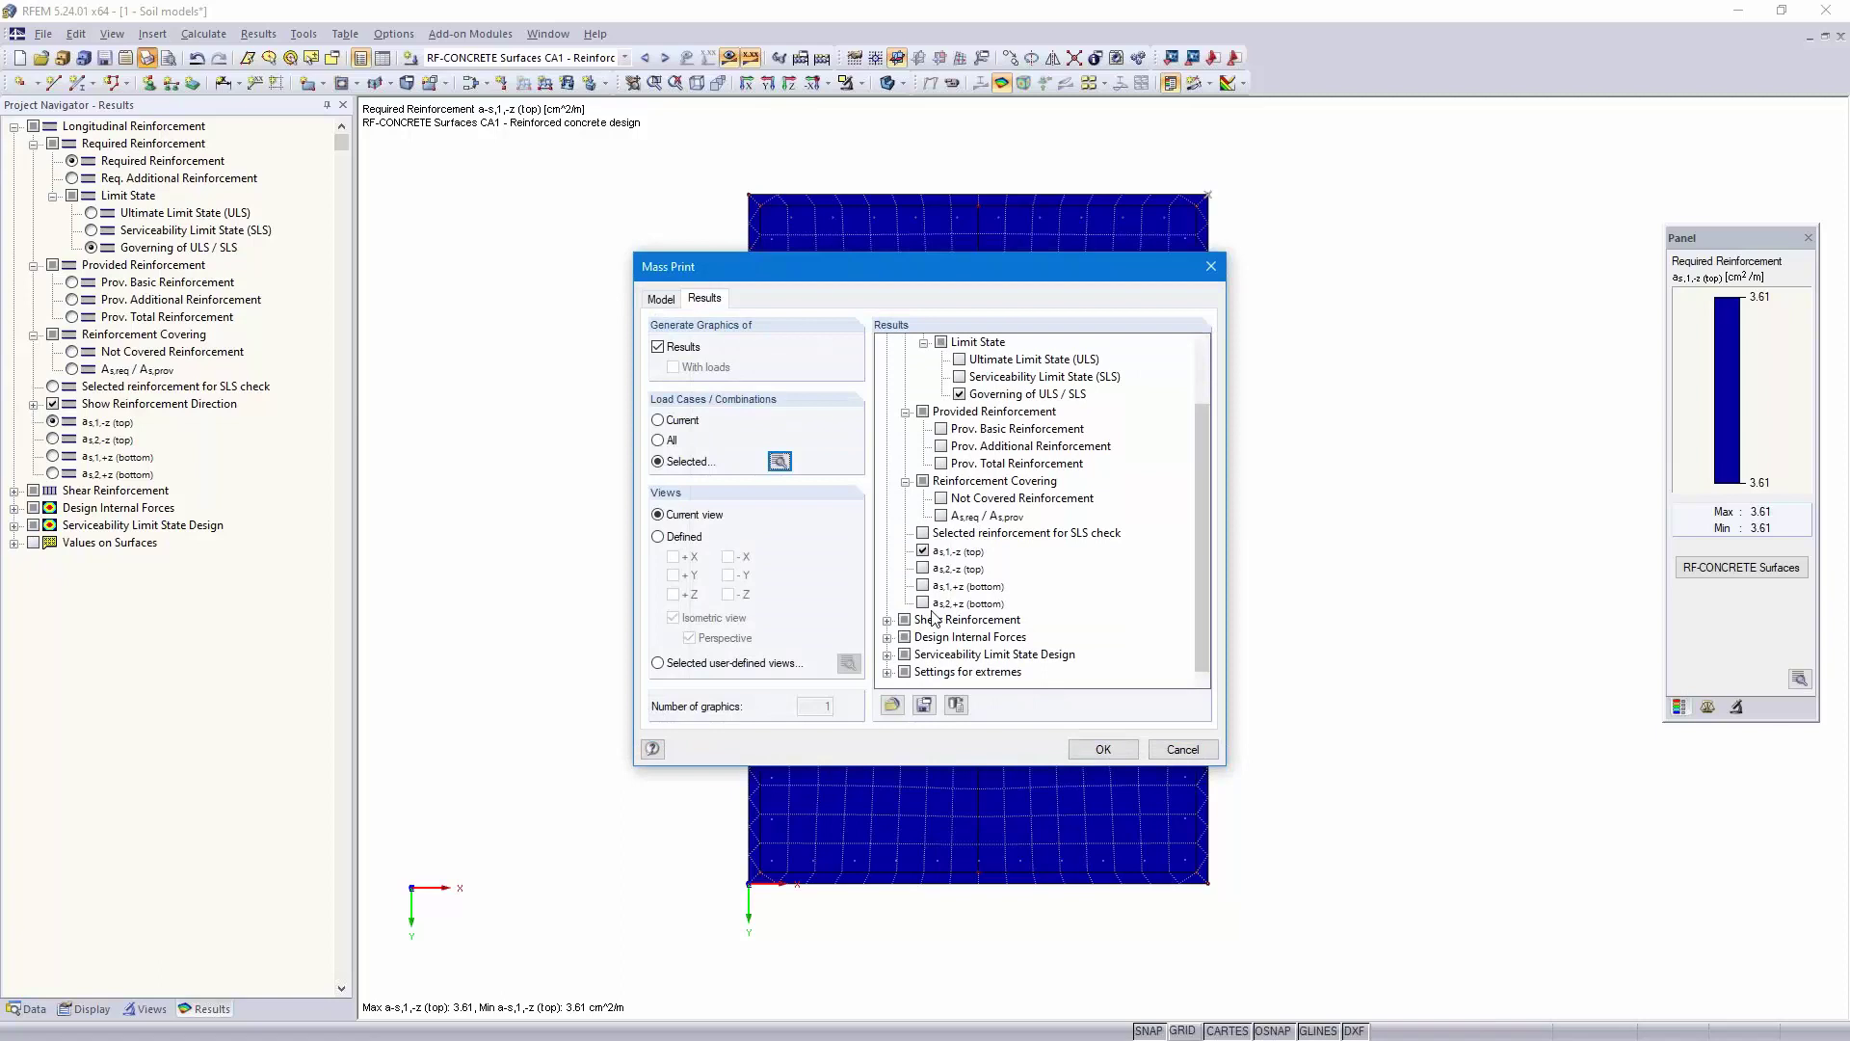
left_click(923, 568)
left_click(923, 586)
left_click(923, 603)
left_click(1098, 748)
left_click(1094, 743)
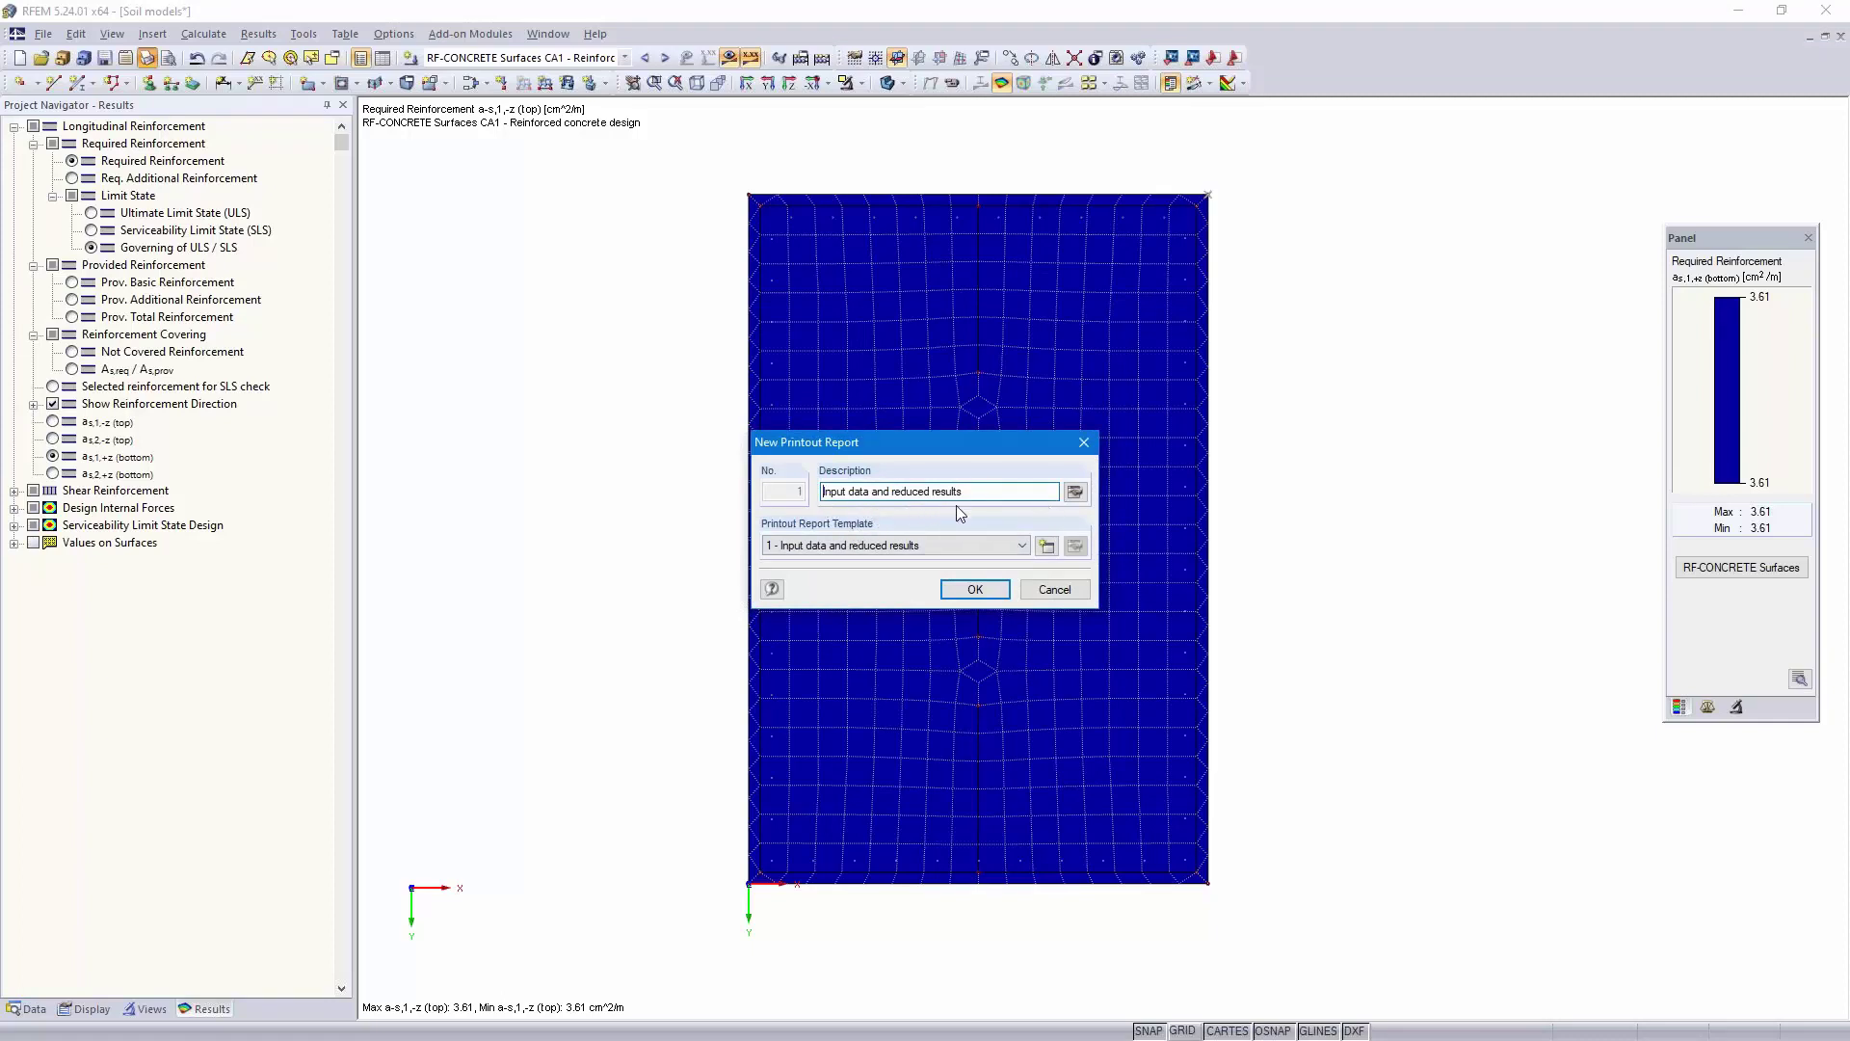
left_click(975, 591)
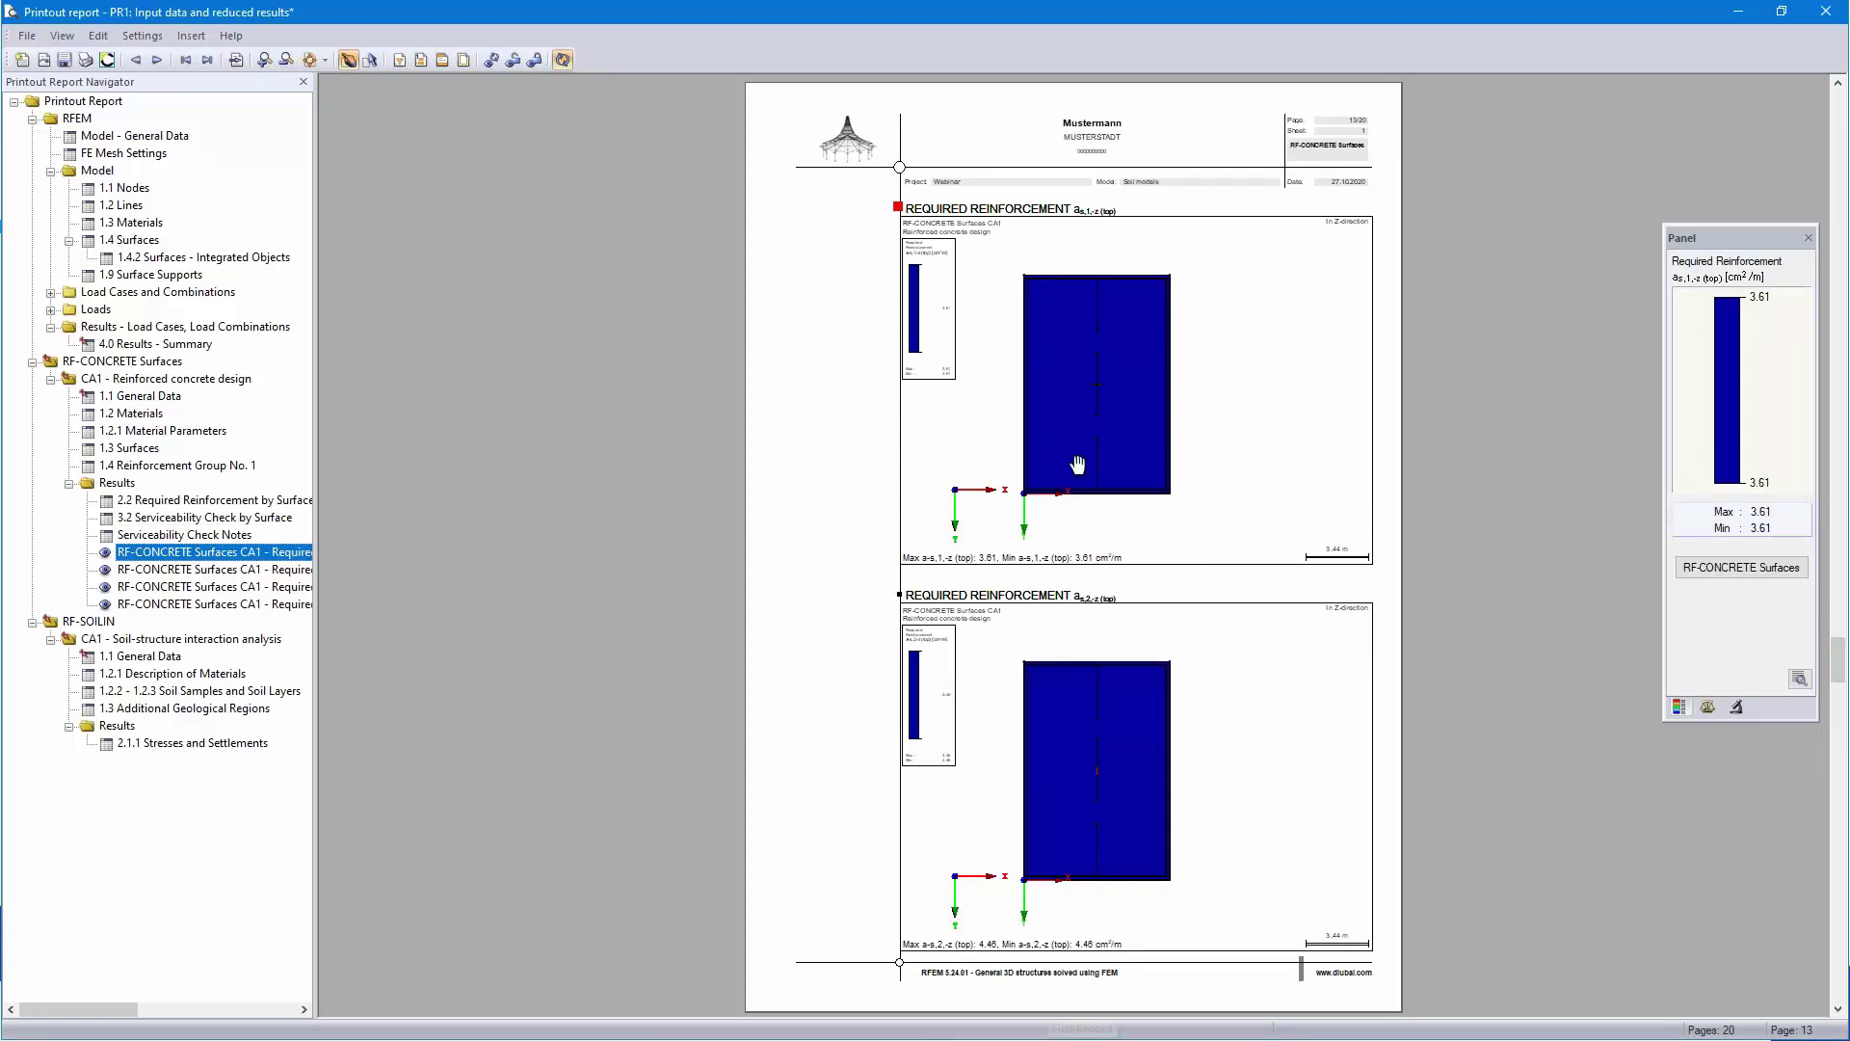
- Review the top and bottom required reinforcement graphics in the printout report, and go to the RF-SOILIN general data
left_click(245, 587)
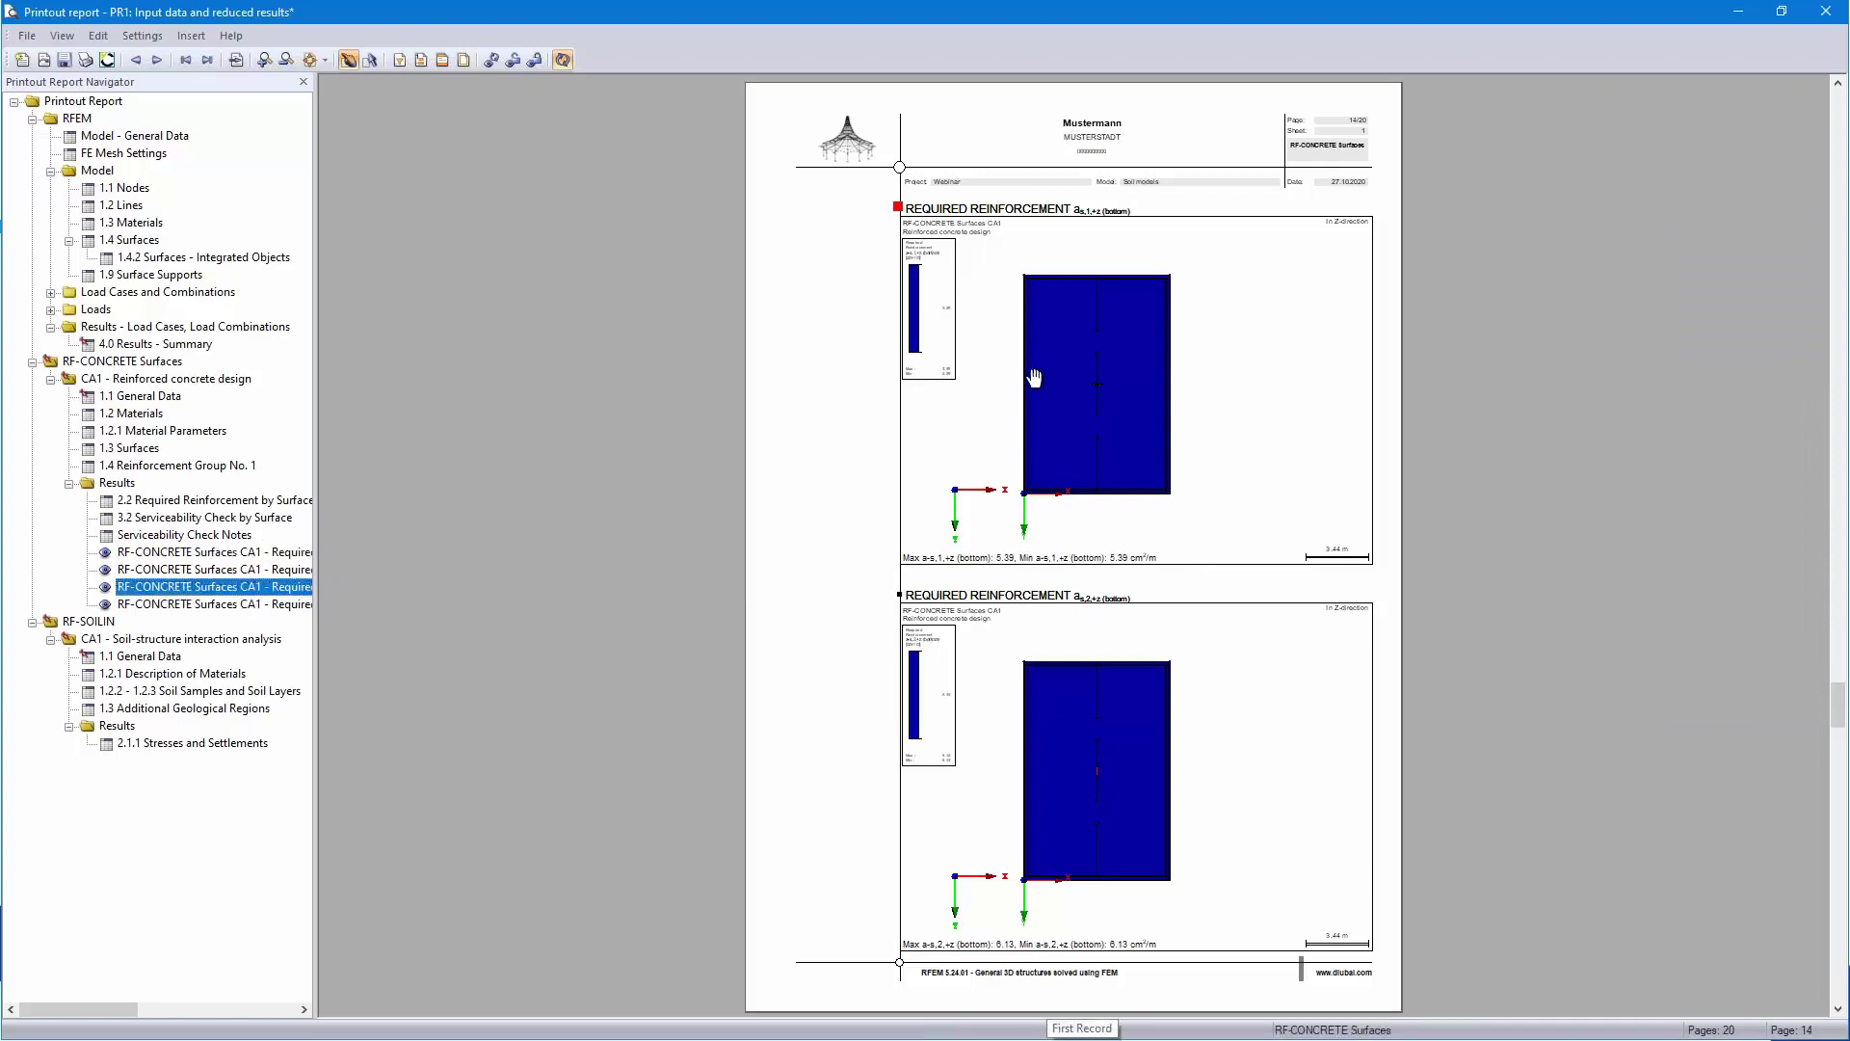
key("Up")
key("Up")
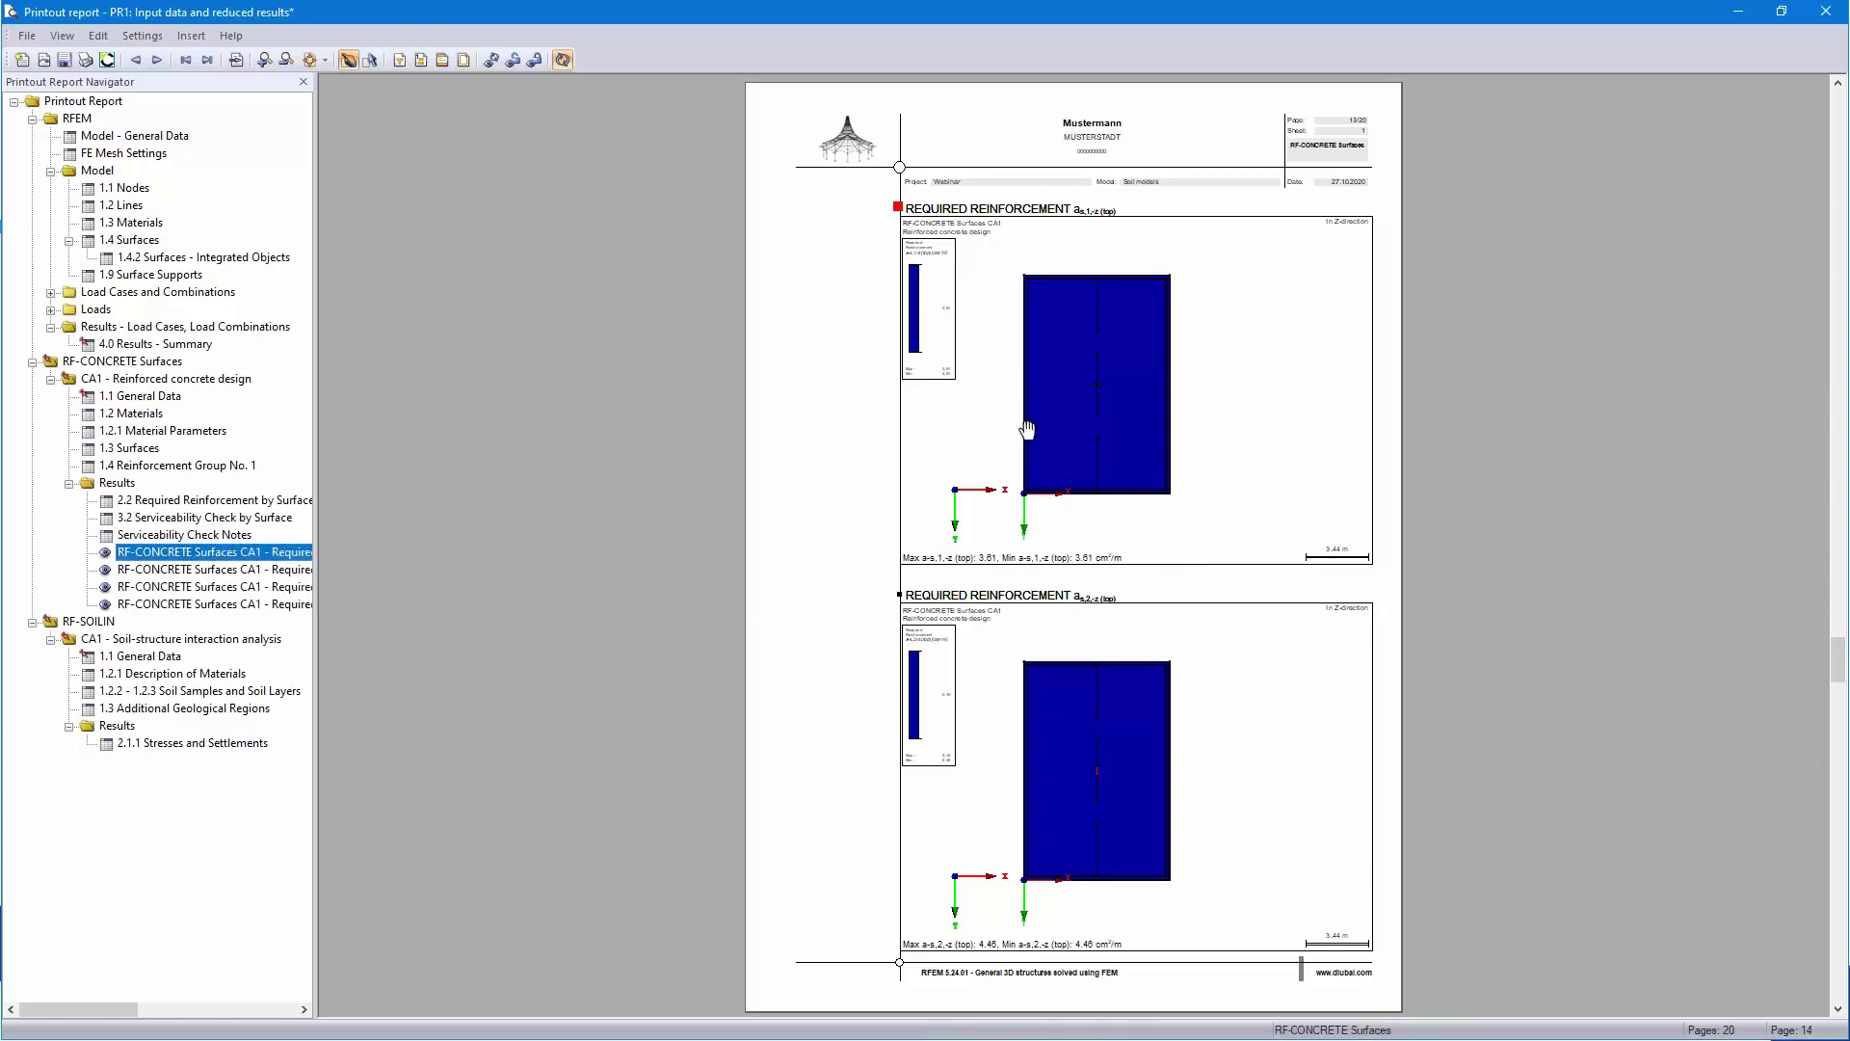
scroll(941, 293, "up", 1, "ctrl")
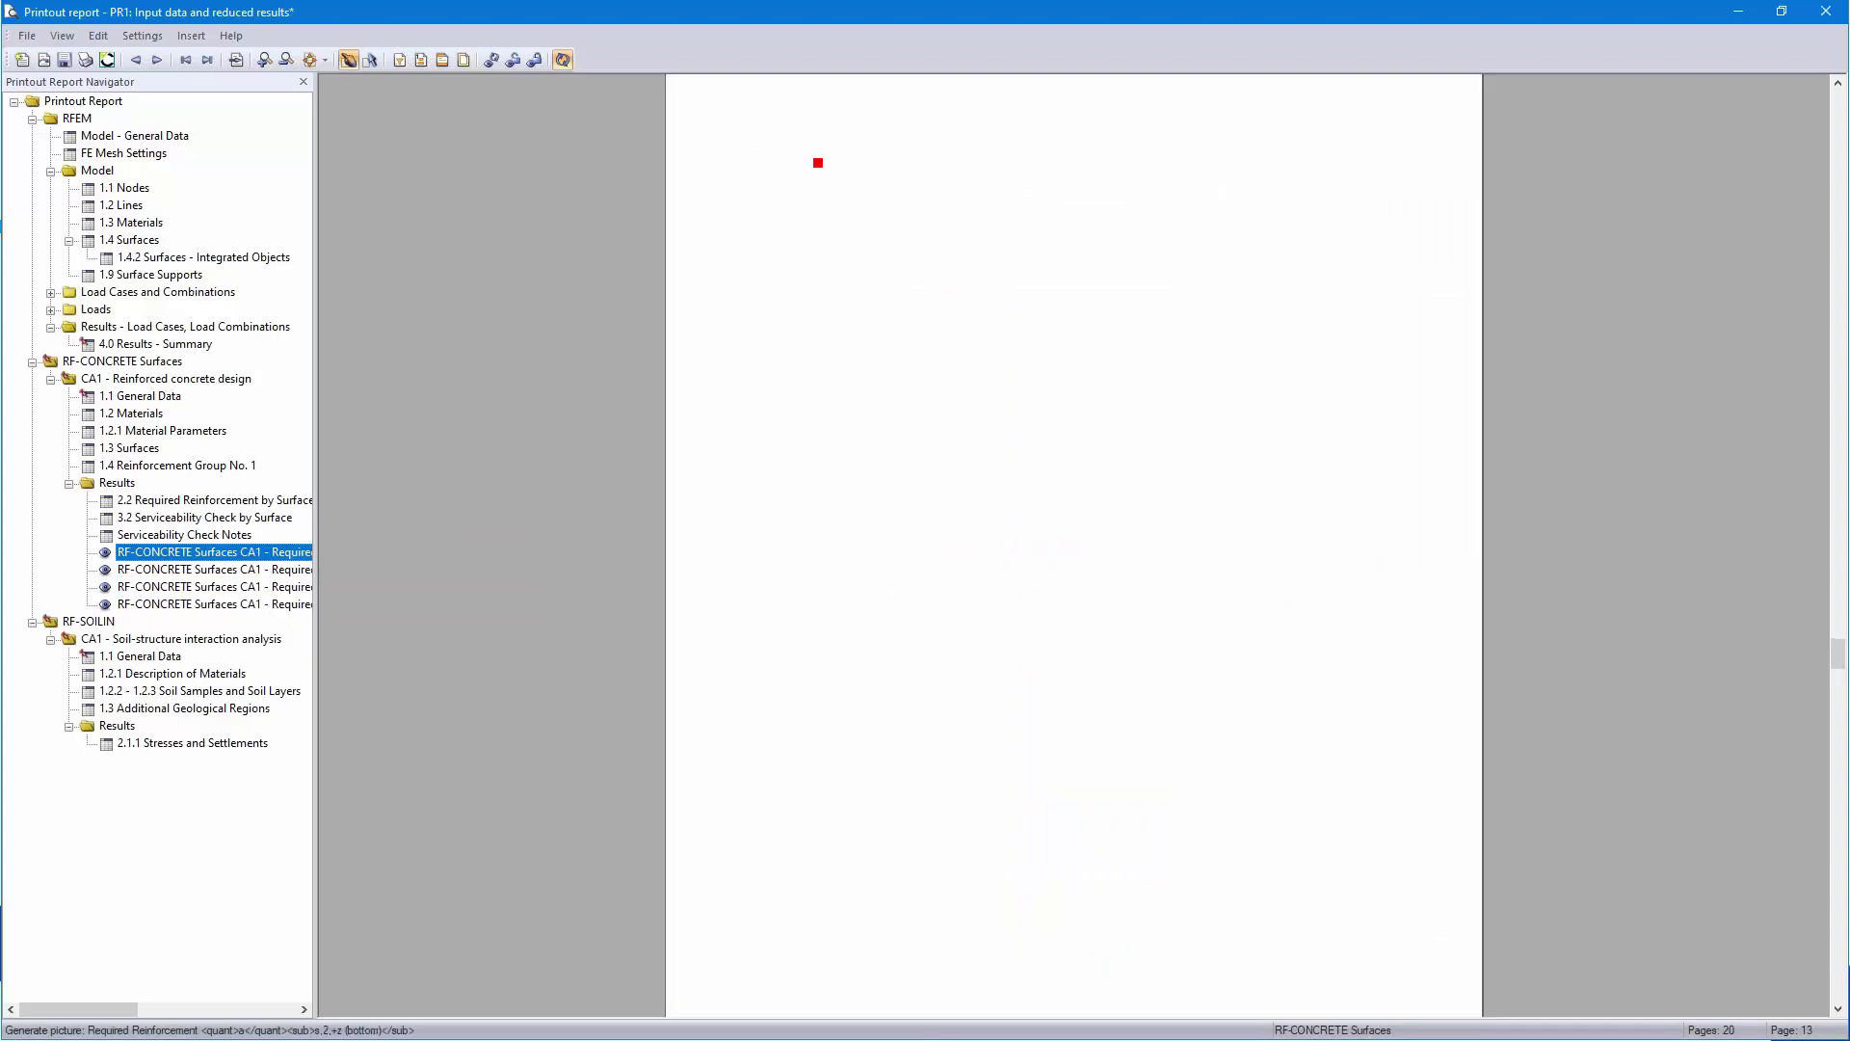
scroll(1070, 257, "up", 1, "ctrl")
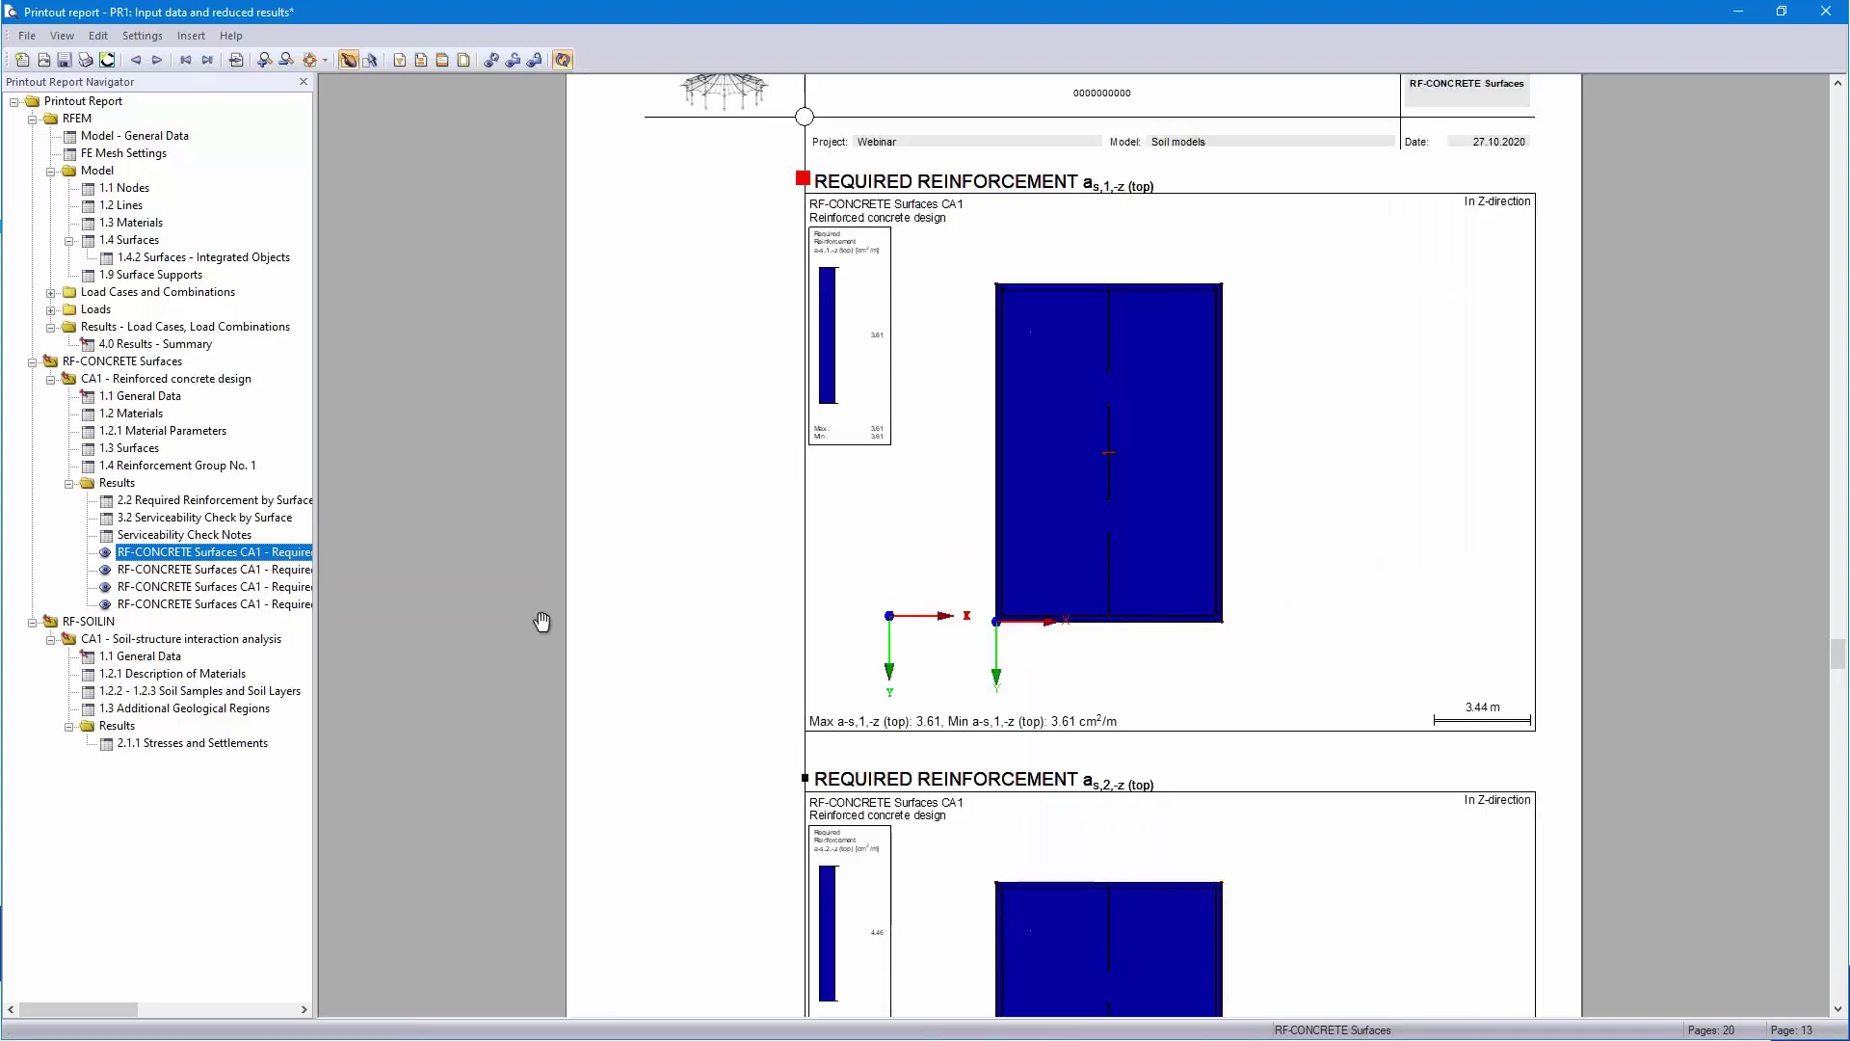
left_click(142, 656)
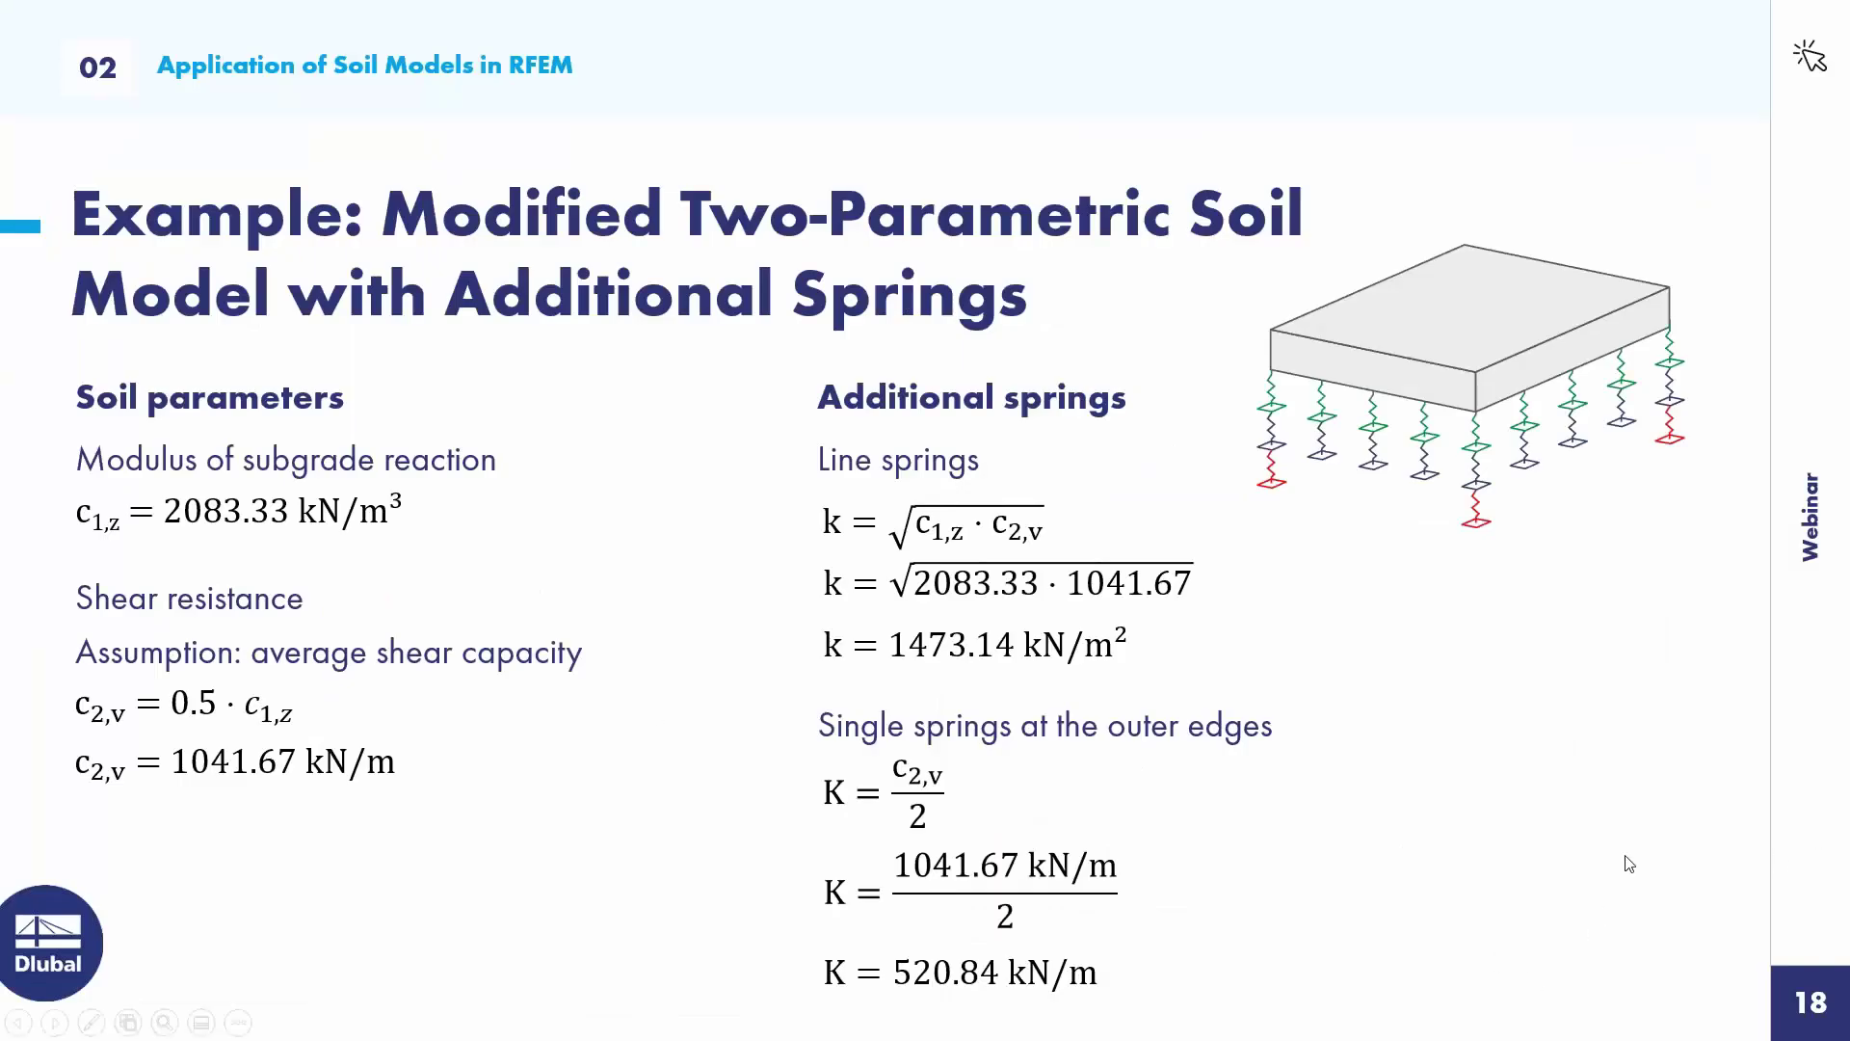
left_click(1629, 863)
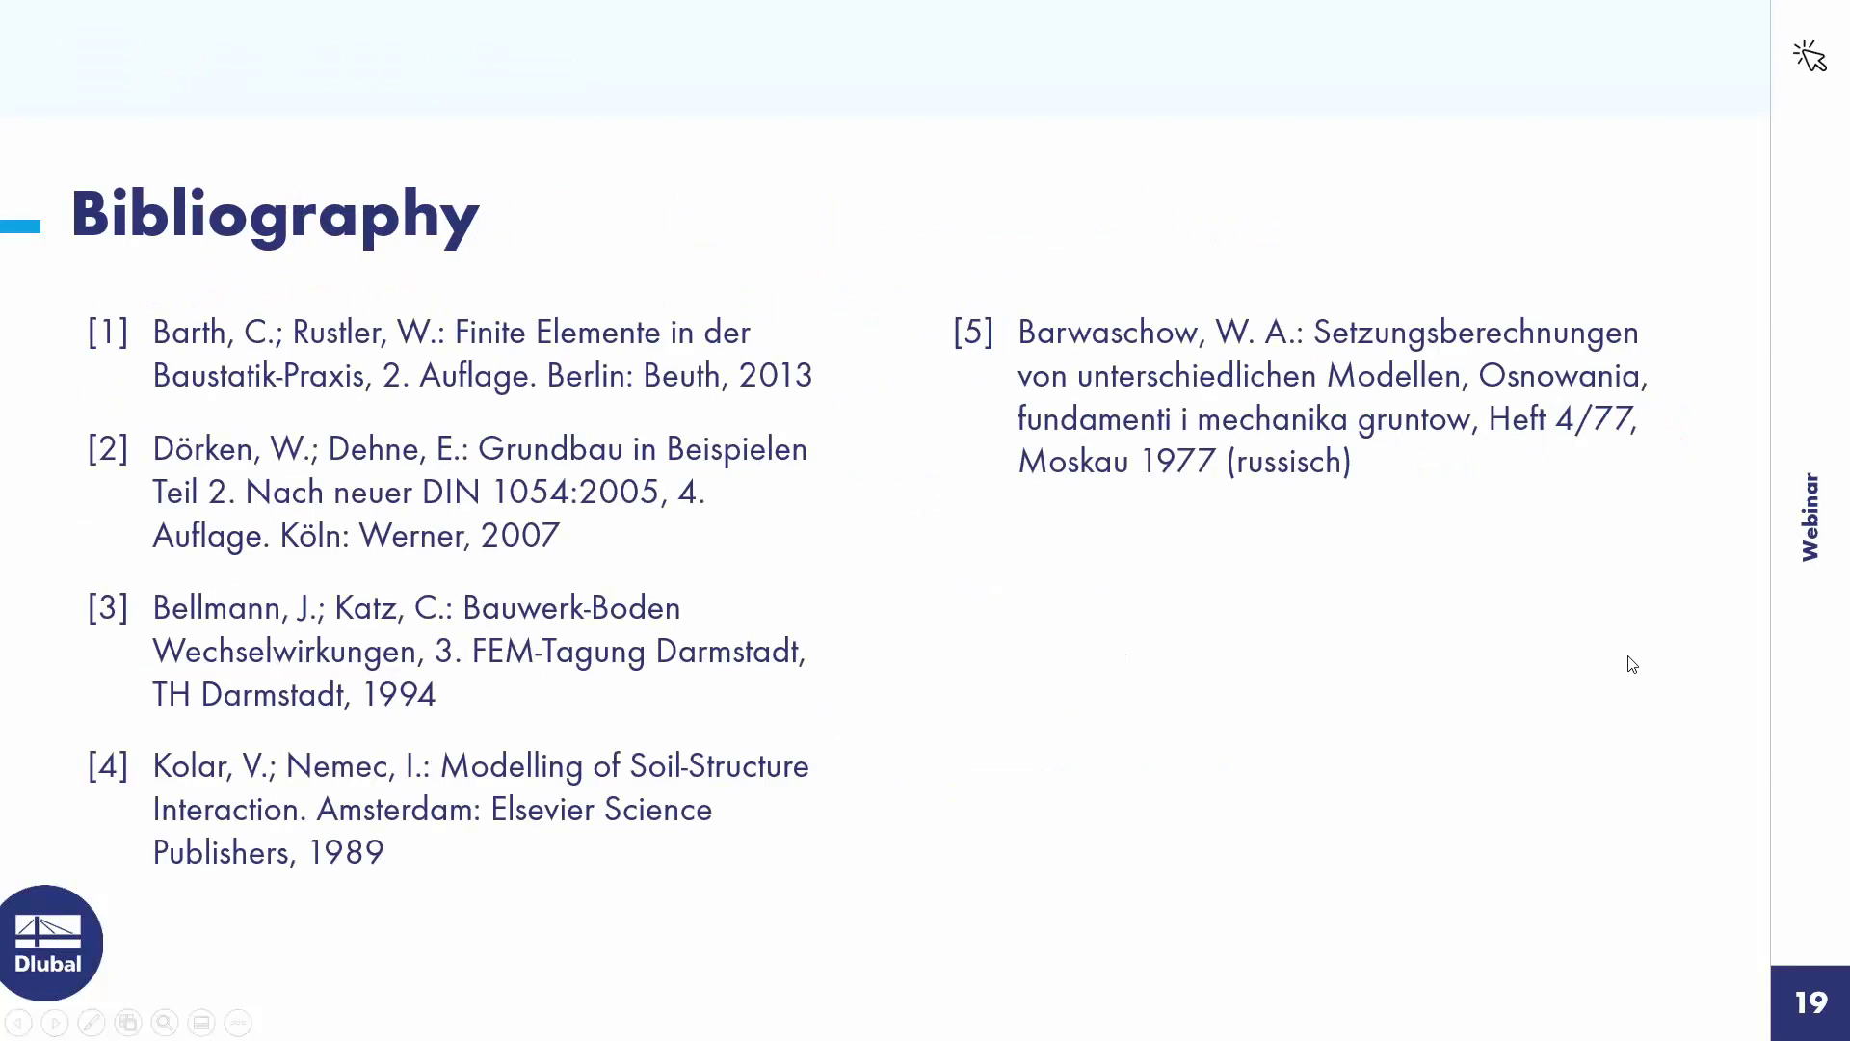
left_click(1659, 628)
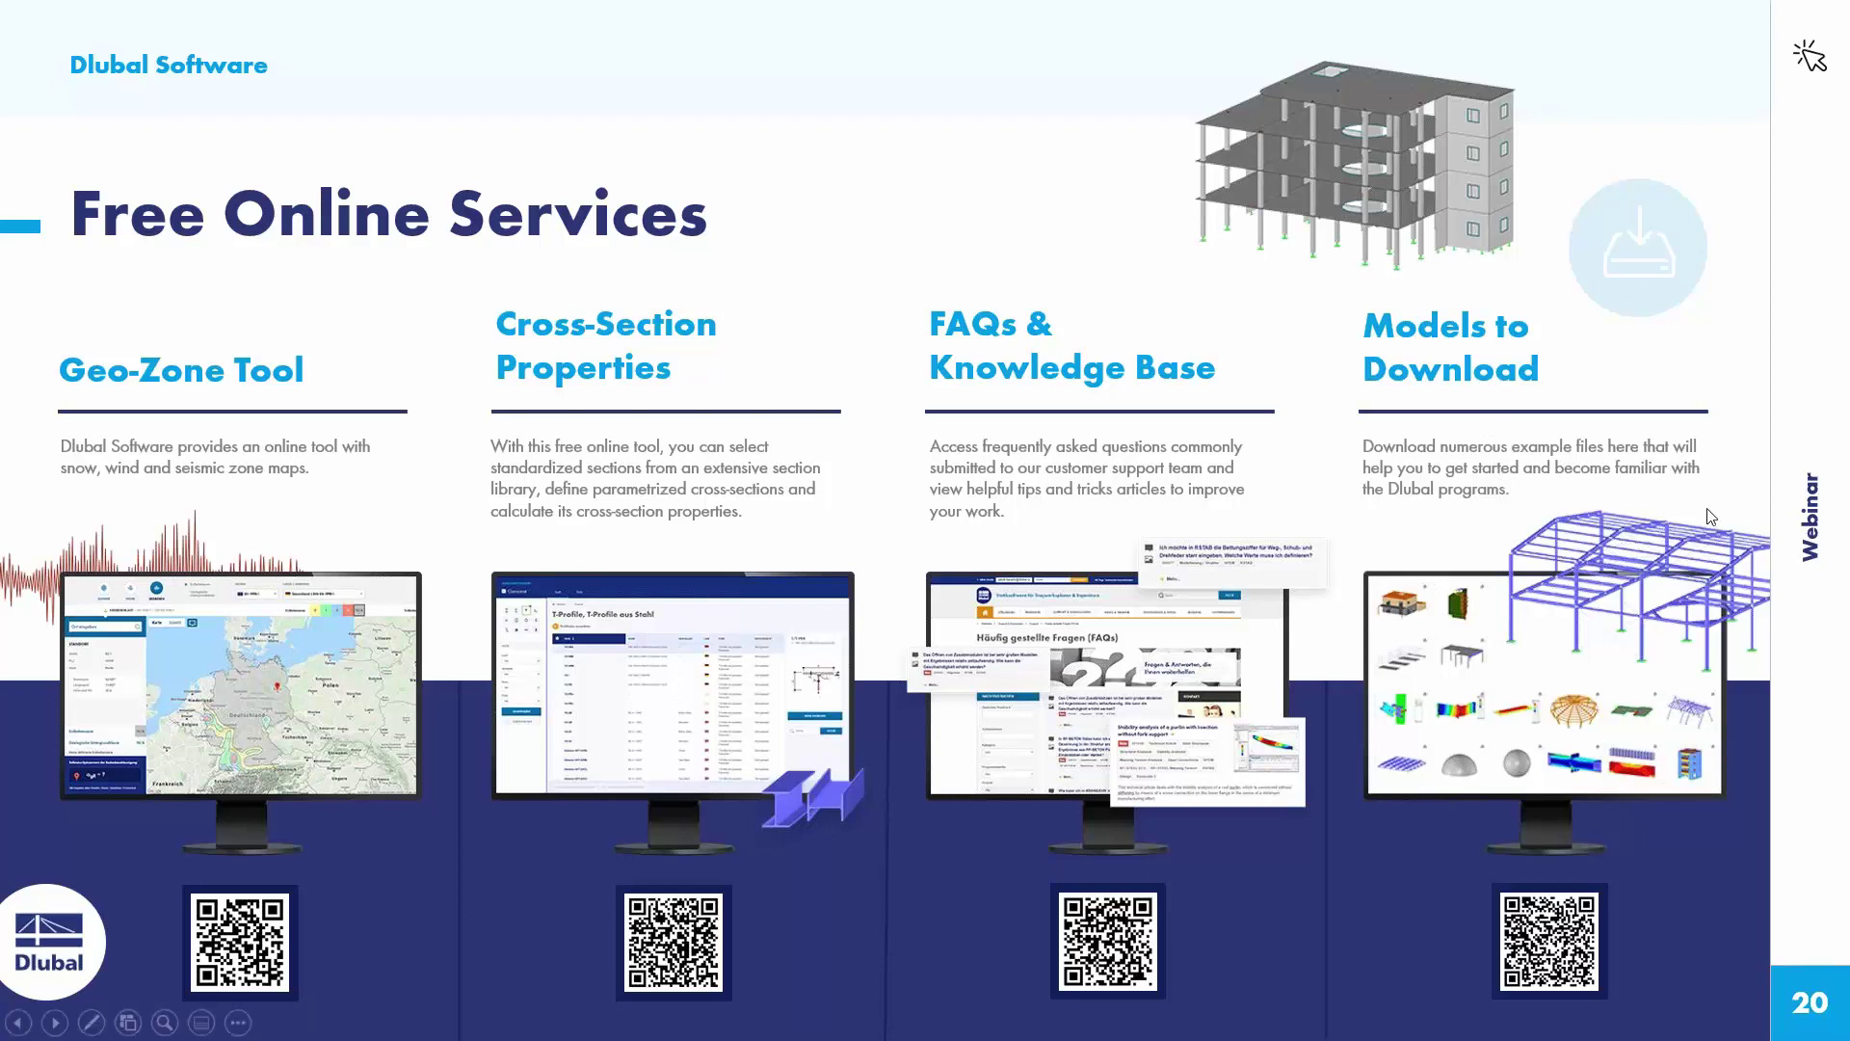
left_click(1117, 595)
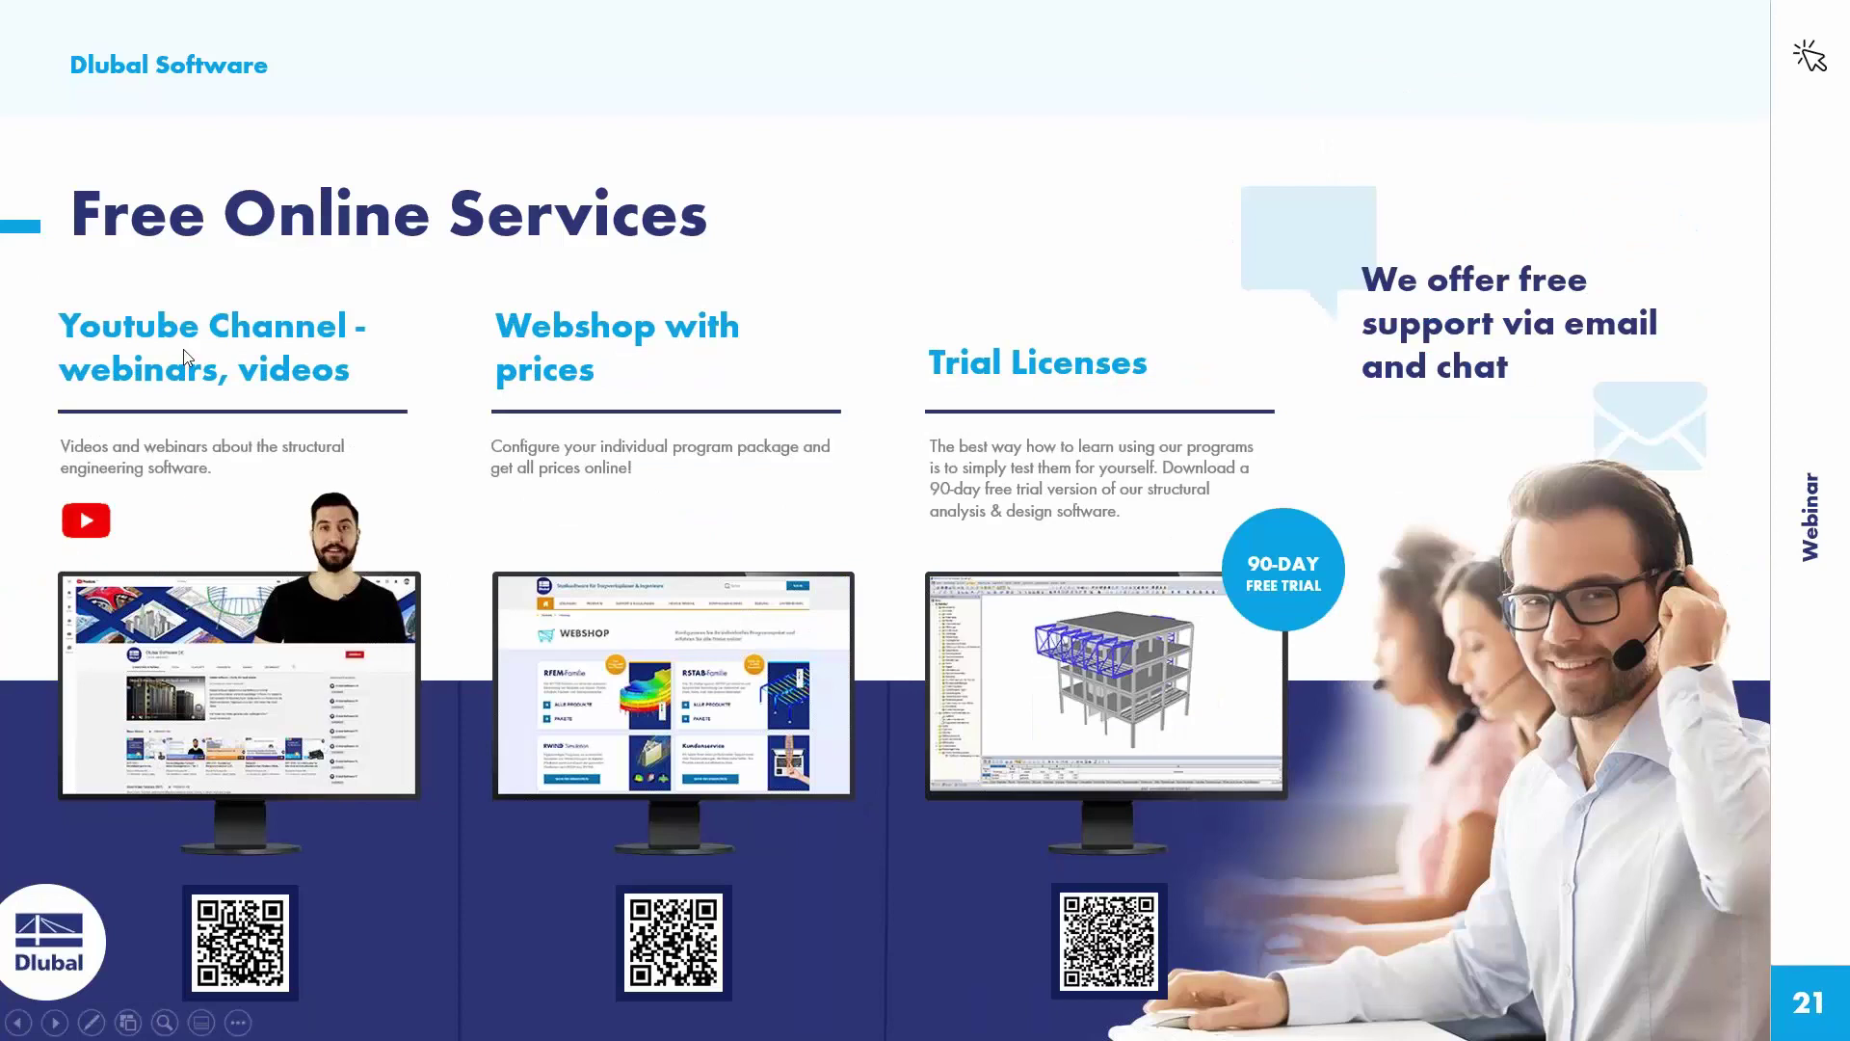